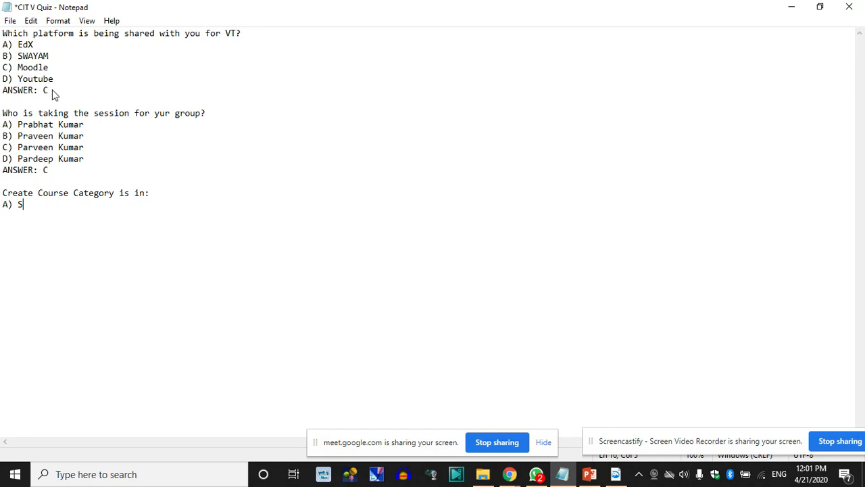
Step: Complete the Create Course Category question with options Site Administration, Dashboard, Site Administration -Courses and Google, and save the quiz text file
text(ite Administration)
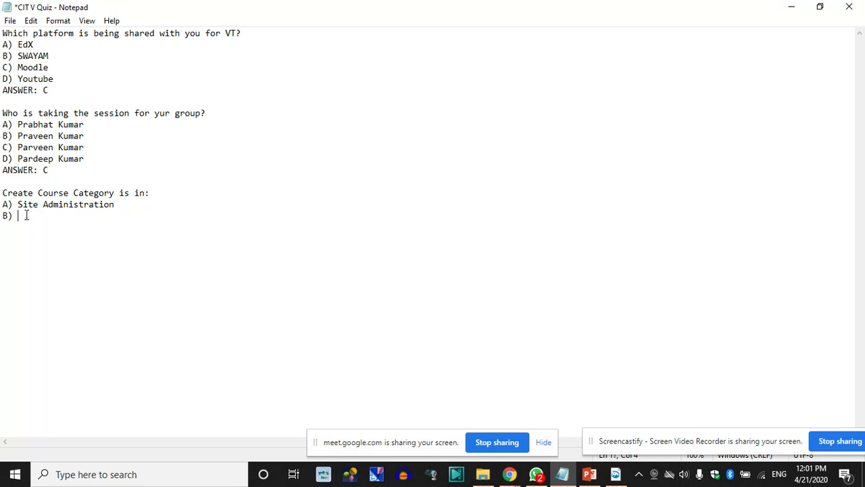
text(Si)
key(BackSpace)
key(BackSpace)
text(Dashboar)
key(BackSpace)
text() Site Administration -Courses )
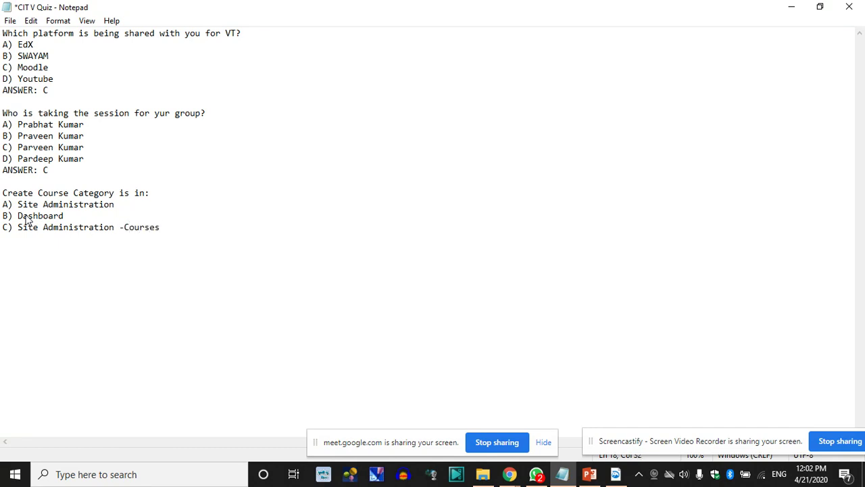
text(D) Google)
key(ctrl+s)
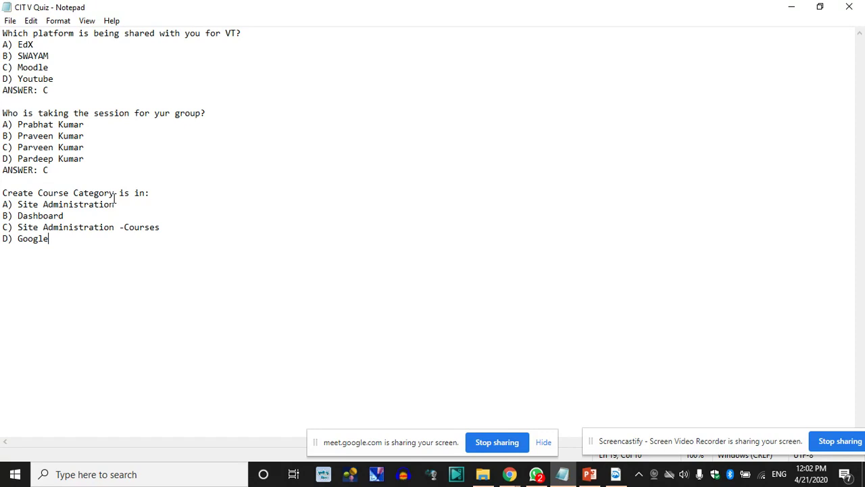
Step: Switch to the Virtual Teaching Training for Teachers course in Chrome and return from the student view to the normal role
click(791, 8)
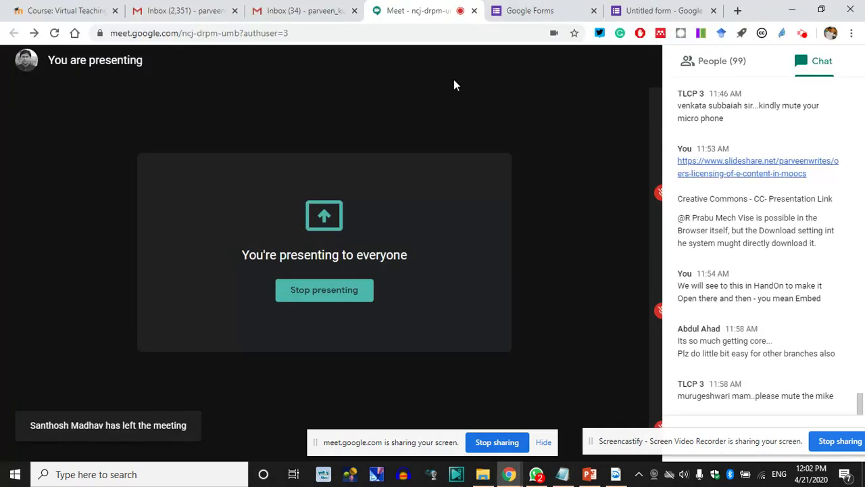
click(91, 10)
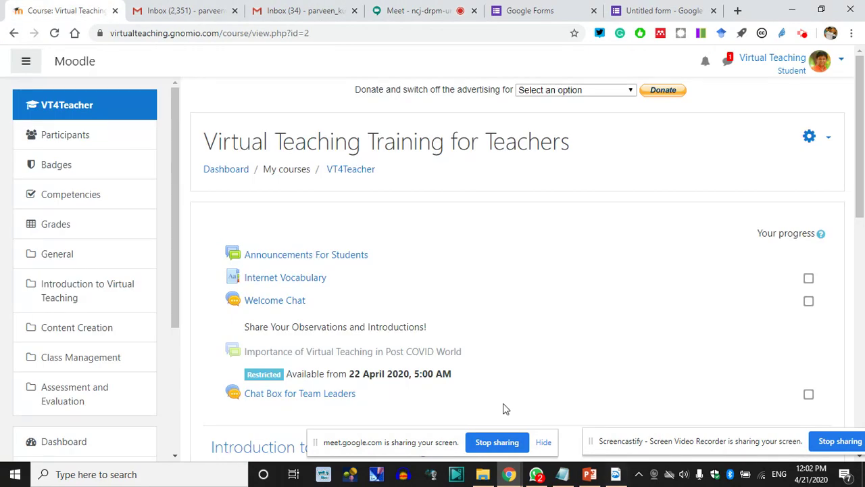
scroll(137, 275, down, 2)
scroll(328, 315, down, 7)
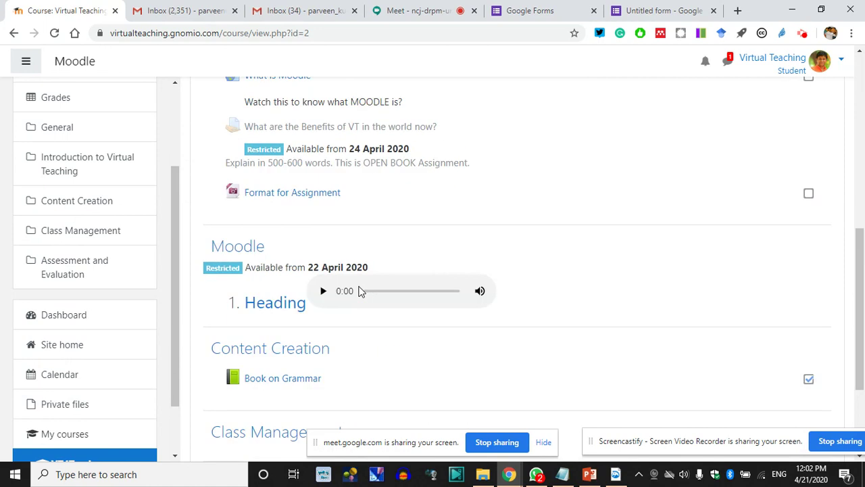
scroll(385, 292, up, 7)
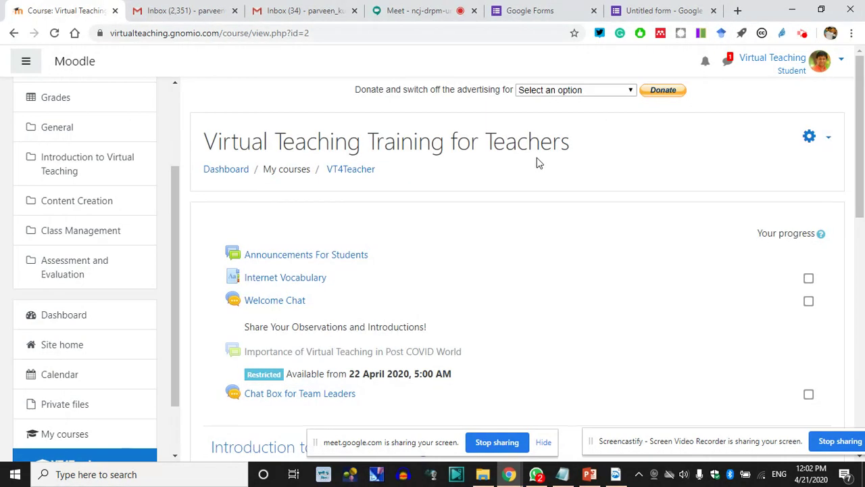
click(828, 136)
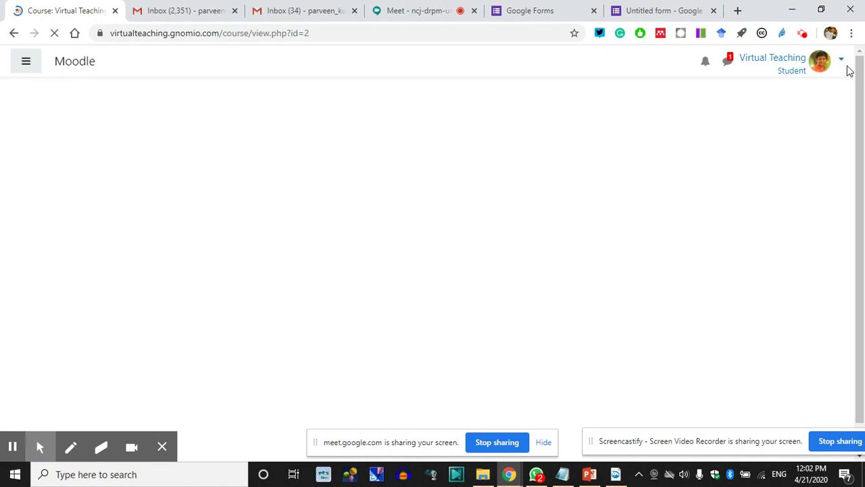
click(842, 63)
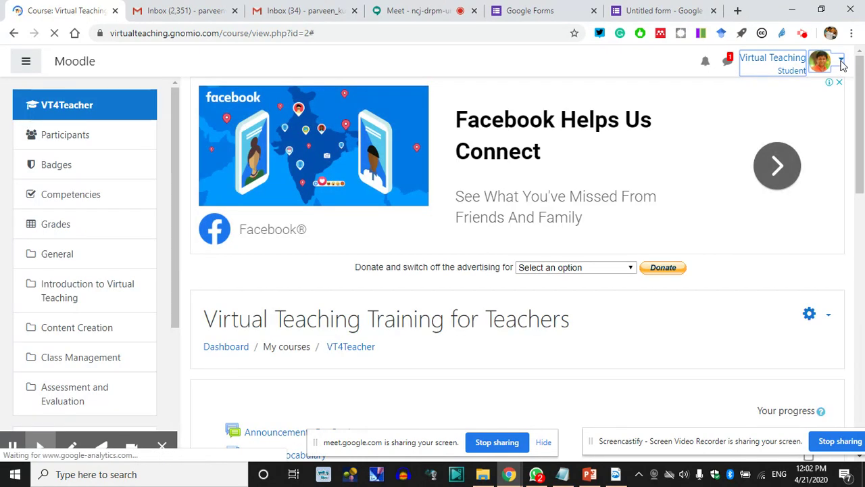
click(843, 62)
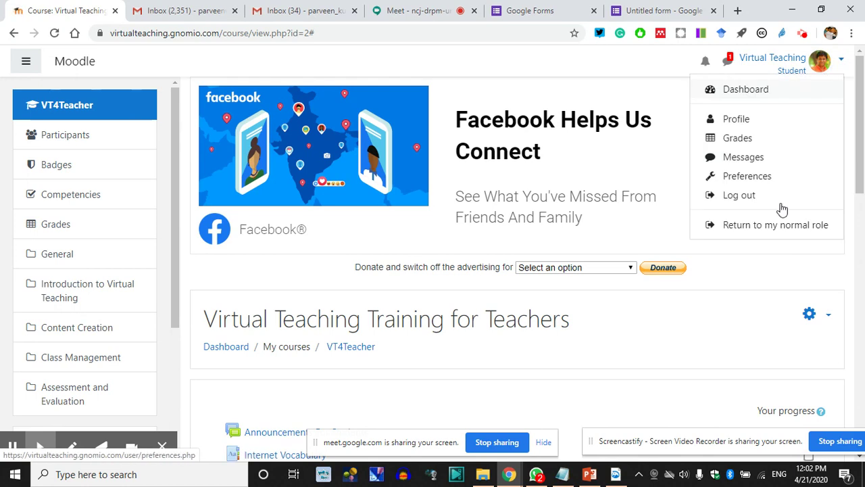
click(748, 227)
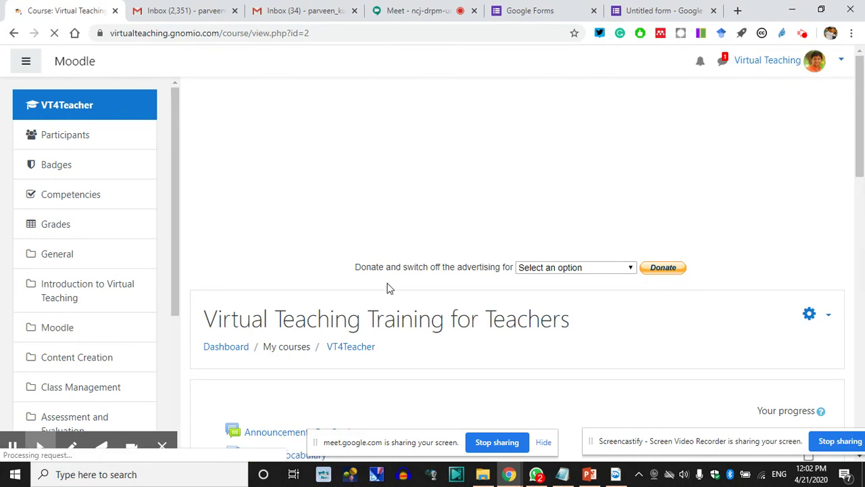
Step: Turn editing on for the Virtual Teaching Training for Teachers course
scroll(387, 288, down, 3)
scroll(800, 146, down, 1)
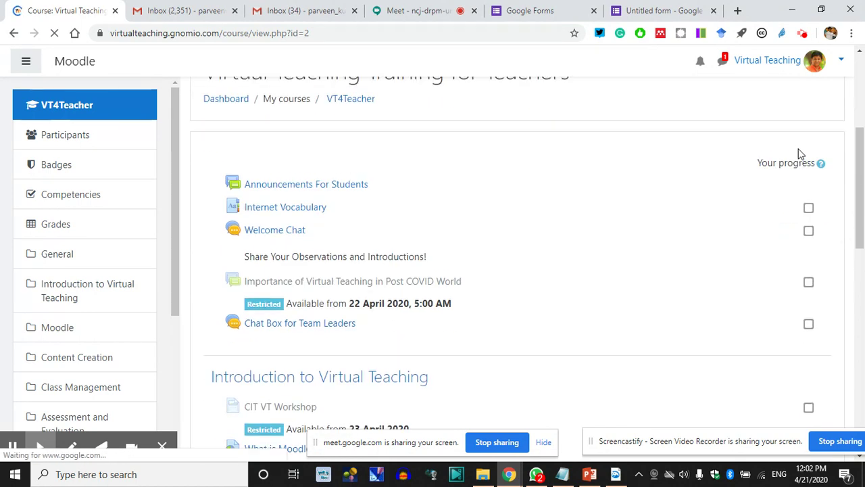
click(828, 124)
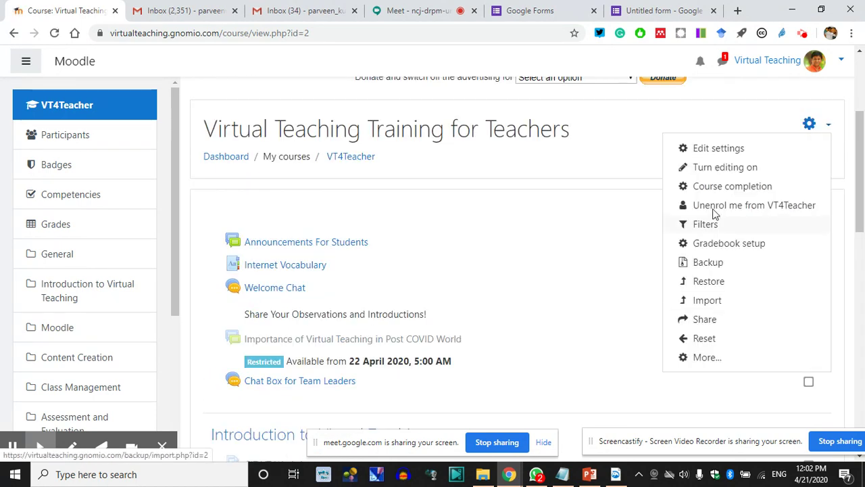
click(714, 164)
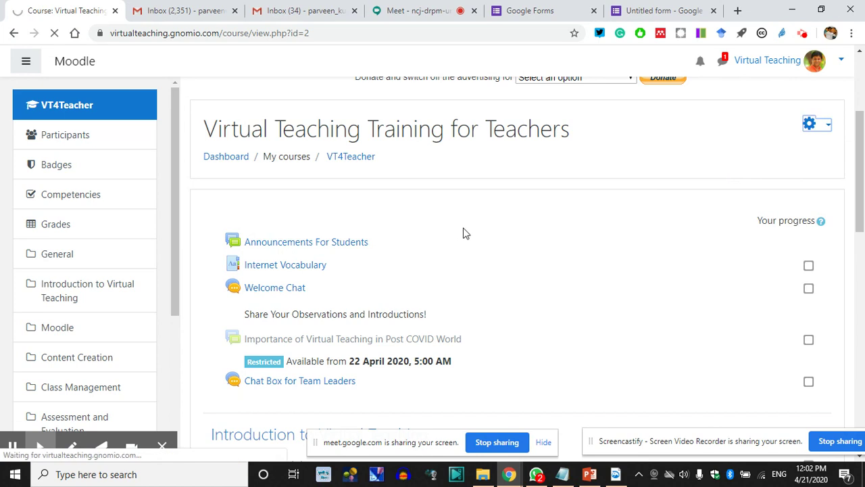
Step: Add a new Quiz activity to the Assessment and Evaluation section of the course
scroll(460, 233, down, 8)
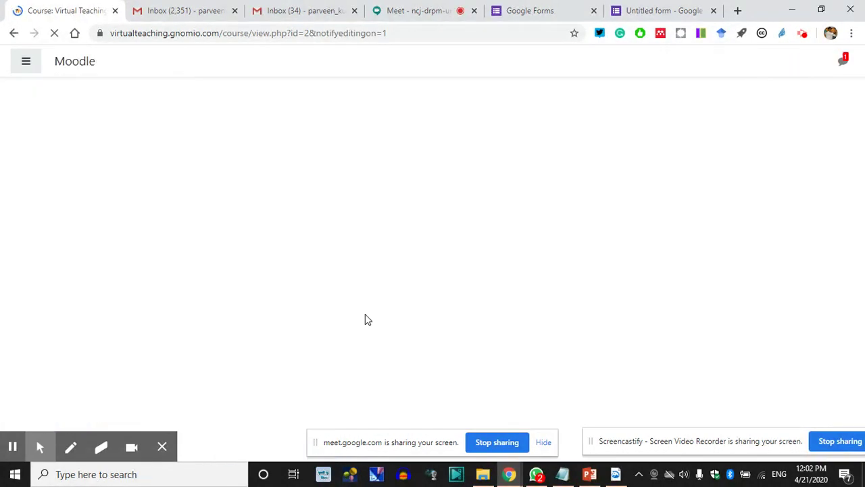
scroll(369, 307, up, 5)
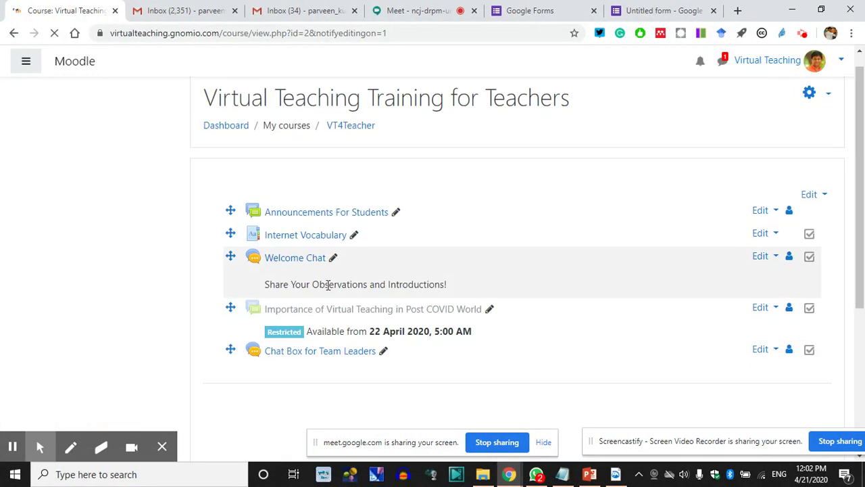
scroll(327, 286, down, 4)
scroll(326, 290, up, 4)
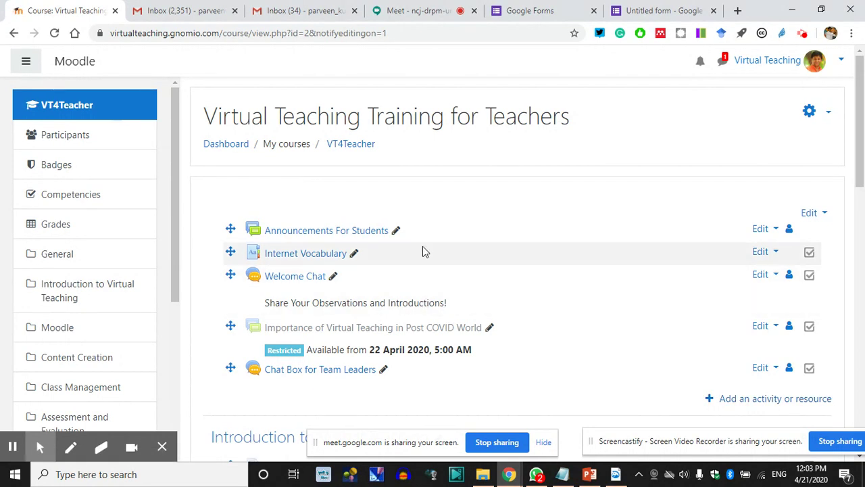
scroll(436, 279, down, 12)
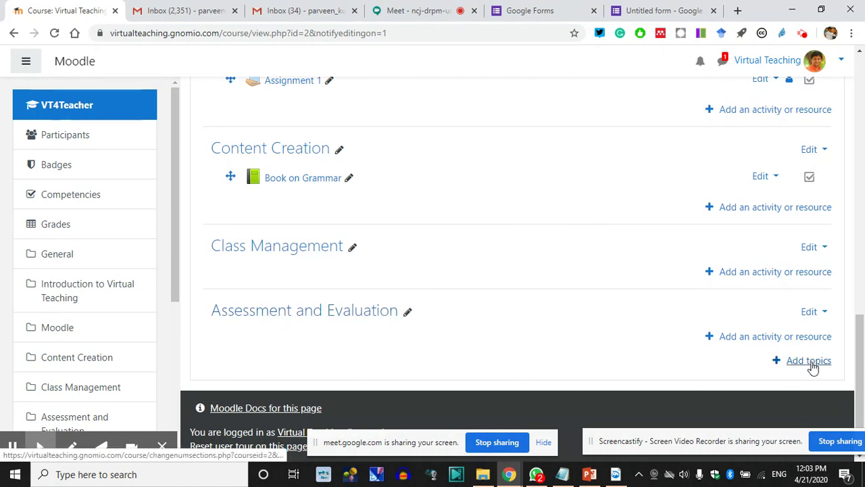
click(758, 337)
scroll(314, 315, down, 3)
scroll(314, 315, down, 2)
scroll(324, 304, up, 2)
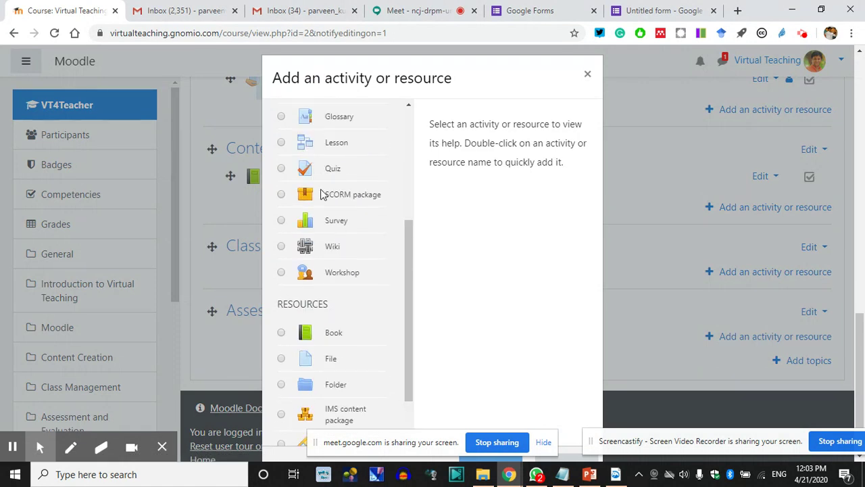
click(280, 169)
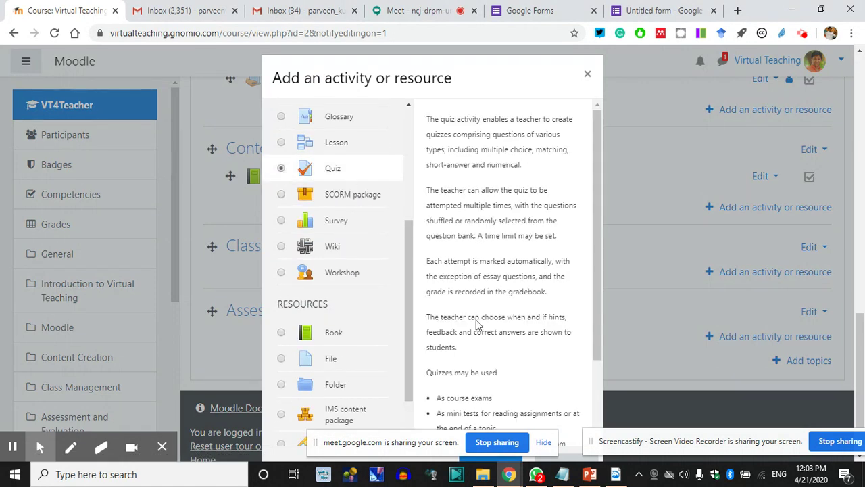
drag(518, 81, 494, 47)
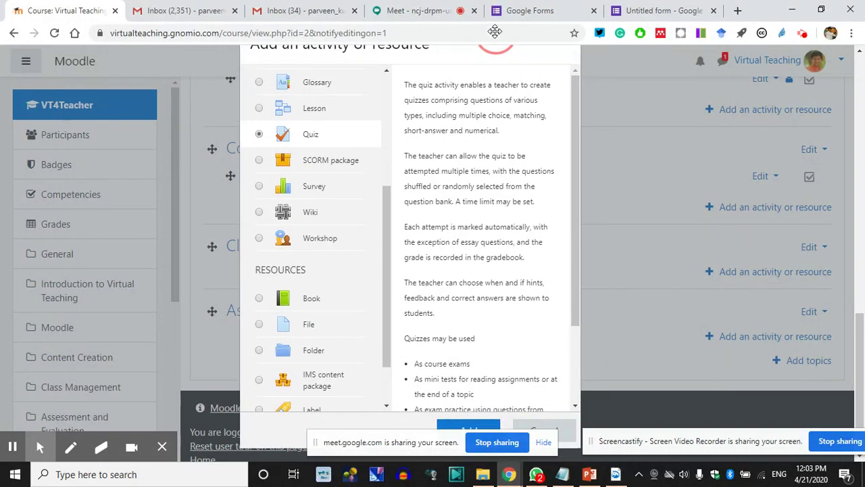
click(468, 425)
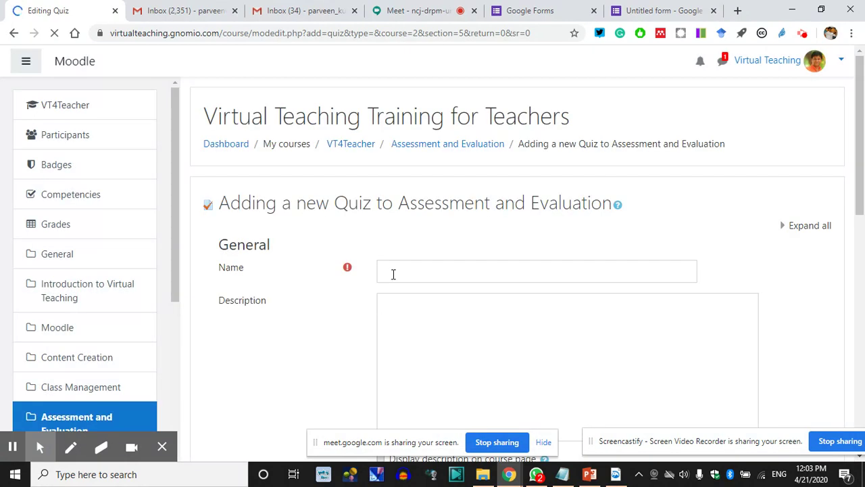
Step: Name the quiz "CIT- VT - Small TEST" and enter the description "3 Question Quiz!"
click(396, 271)
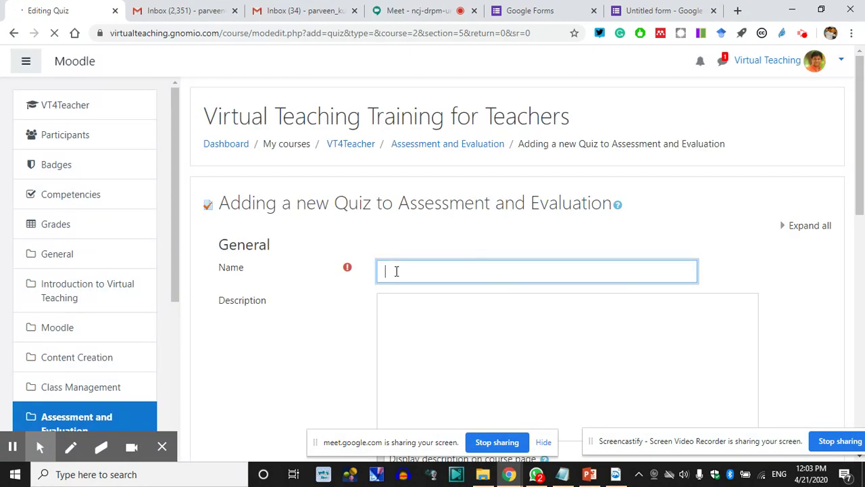
text(Cl)
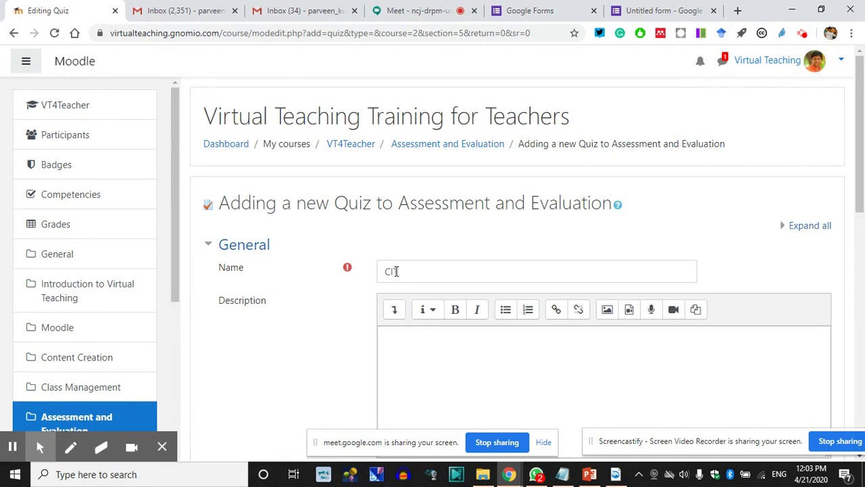
text(T)
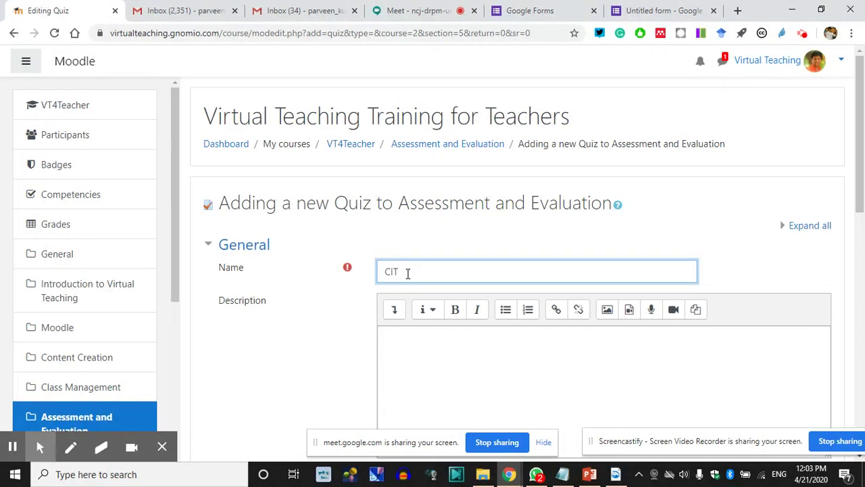
text(- TT - SmallTEST)
click(402, 337)
text(3 Question Quiz!)
Step: Enable the quiz's time limit in the timing settings and set it to 3 minutes
scroll(452, 361, down, 4)
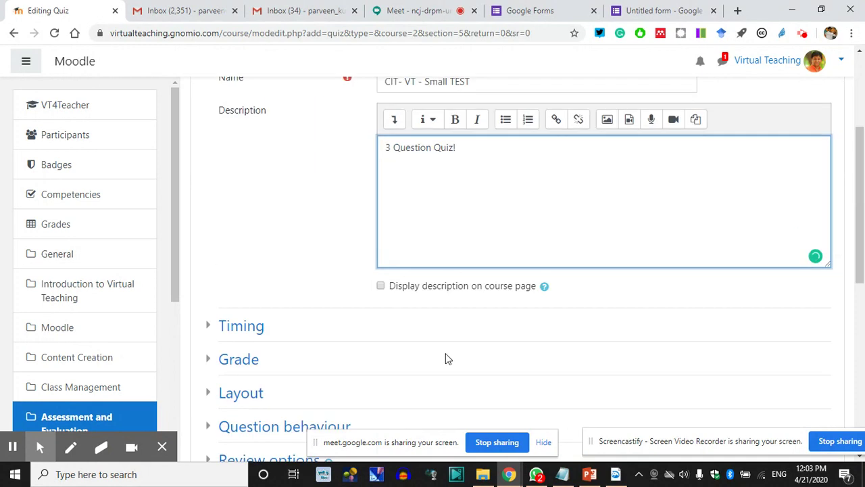
scroll(243, 291, down, 1)
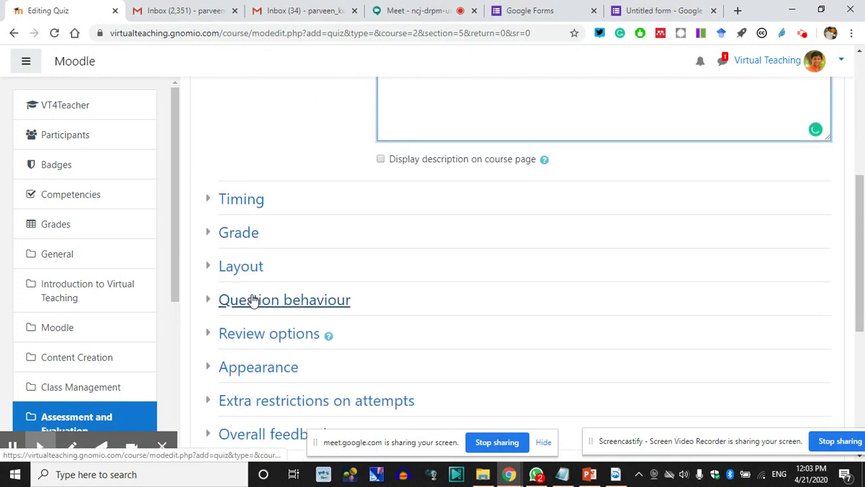
click(206, 198)
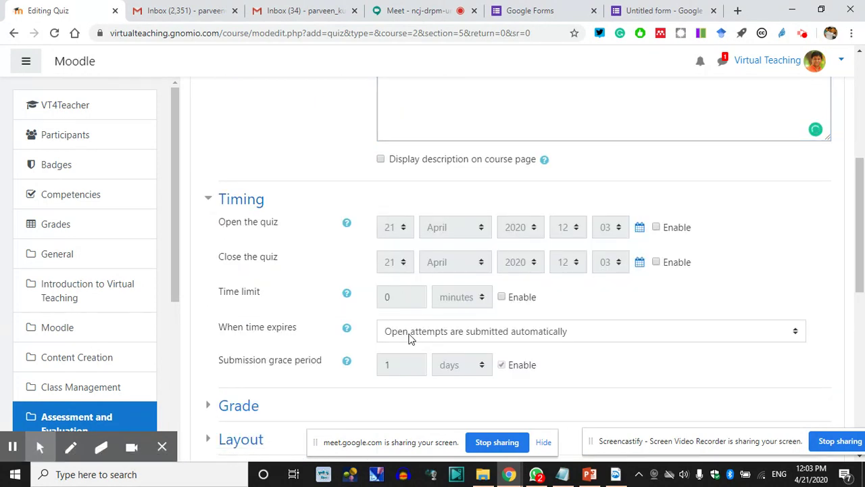
click(501, 297)
drag(396, 296, 377, 303)
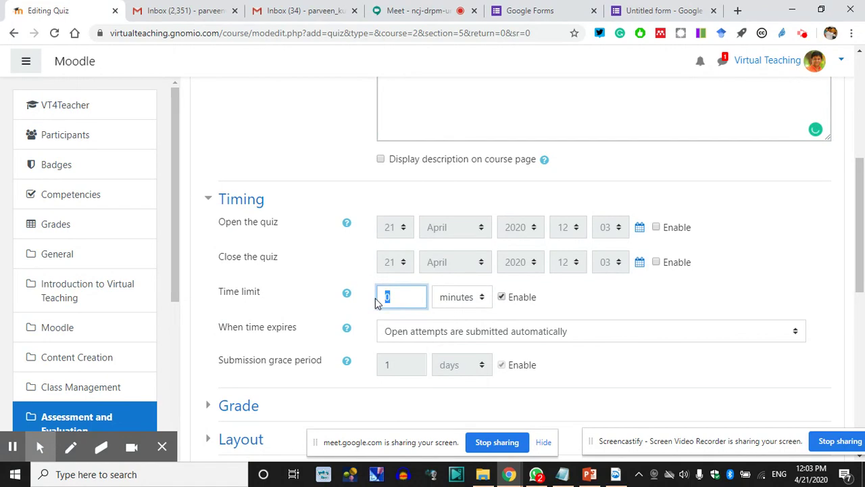
text(3)
Step: Reset the quiz's time limit to 0 minutes and disable it
click(501, 296)
click(410, 295)
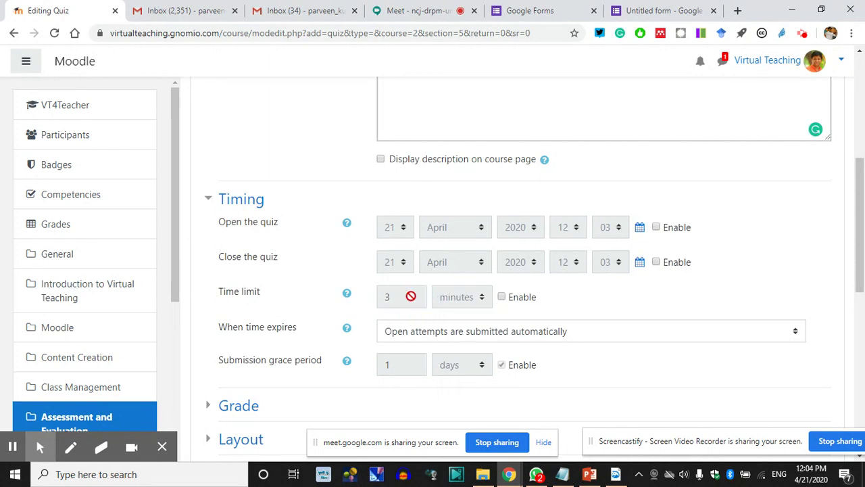
click(501, 296)
click(399, 297)
double_click(399, 298)
text(0)
click(501, 297)
Step: Look over the quiz's timing options and remaining settings sections, and collapse the Timing section
scroll(347, 248, down, 2)
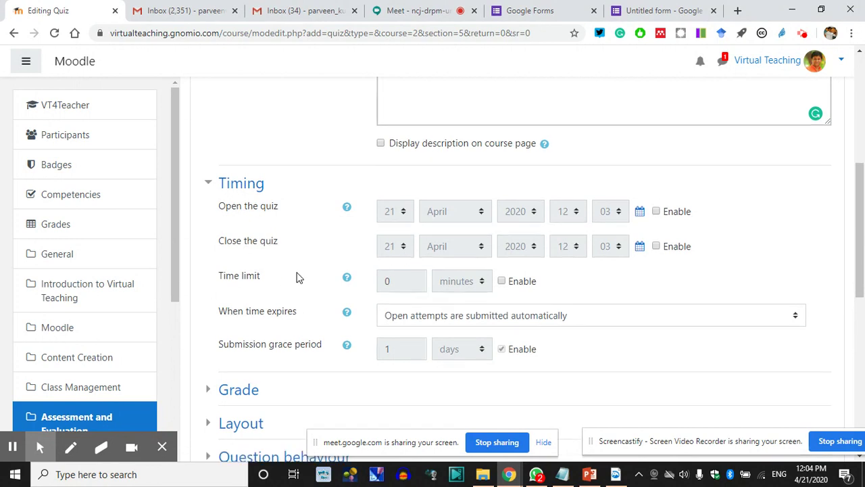
scroll(367, 261, up, 1)
scroll(362, 268, down, 2)
scroll(361, 266, down, 2)
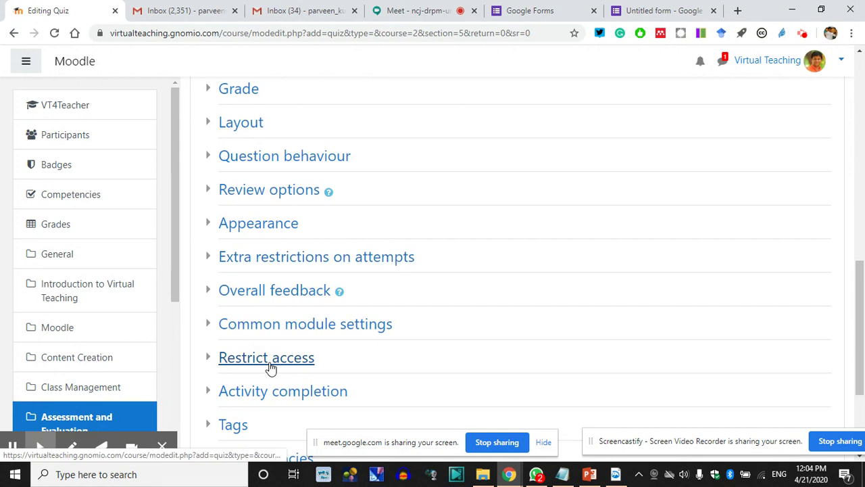
scroll(300, 284, up, 4)
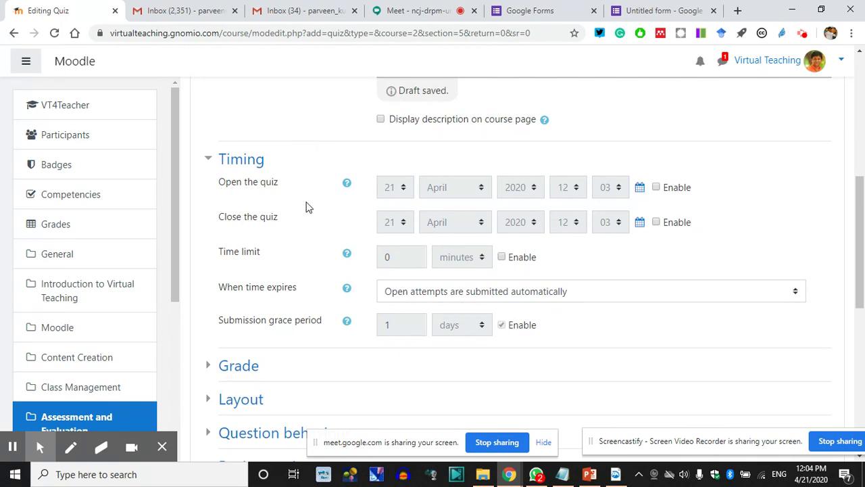
scroll(305, 208, down, 1)
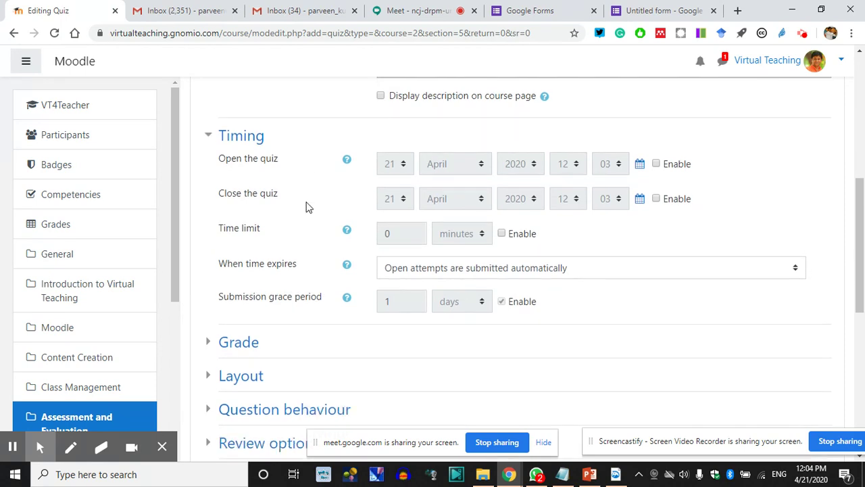
click(211, 138)
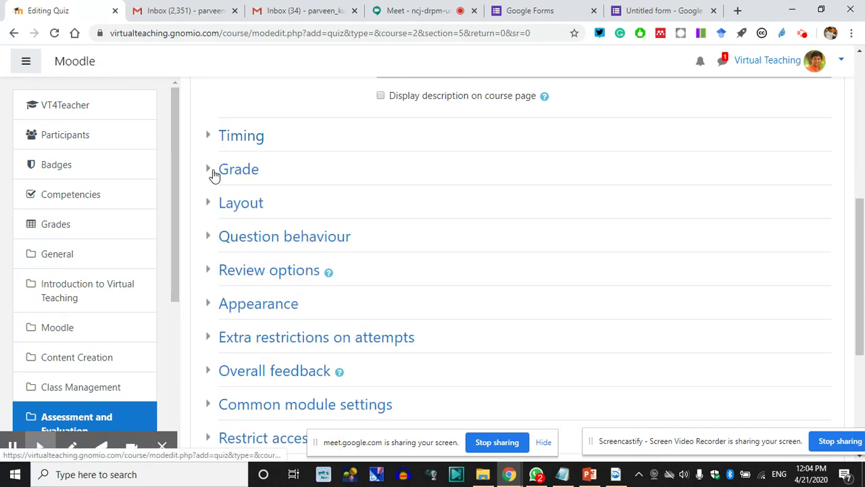
Step: Save the new quiz, return to the course, and open "CIT- VT - Small TEST" in the Assessment and Evaluation section
scroll(300, 244, down, 2)
scroll(304, 271, down, 3)
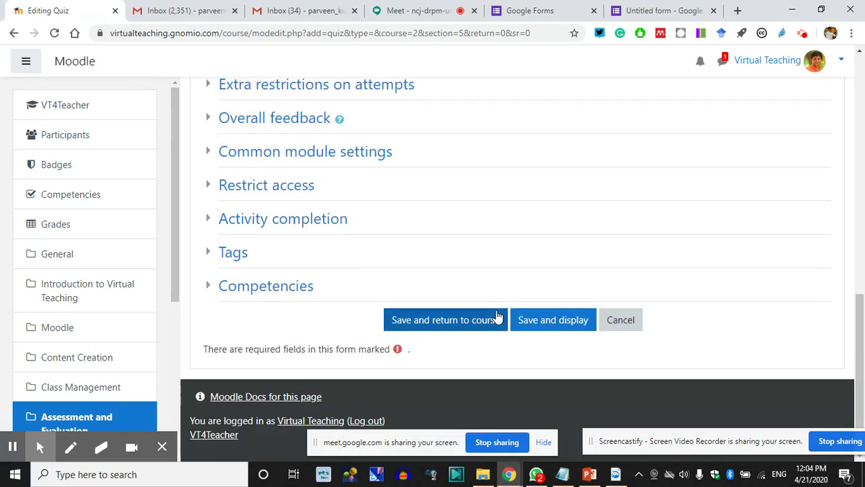
click(438, 325)
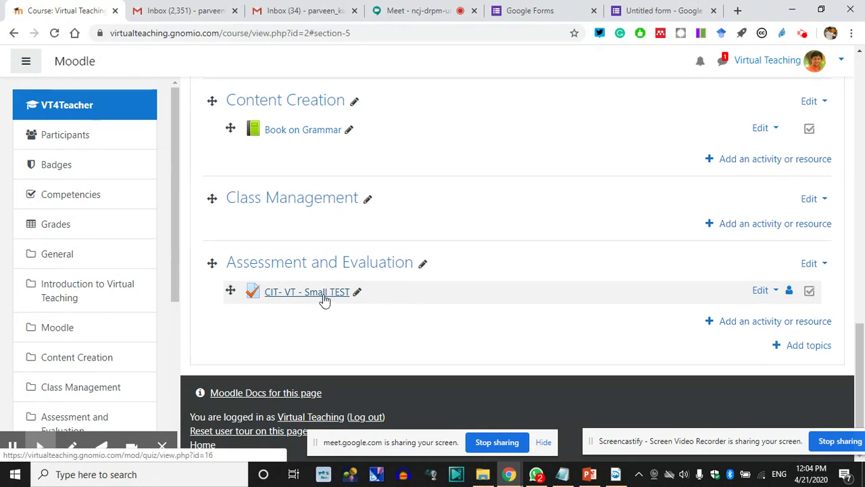
click(305, 292)
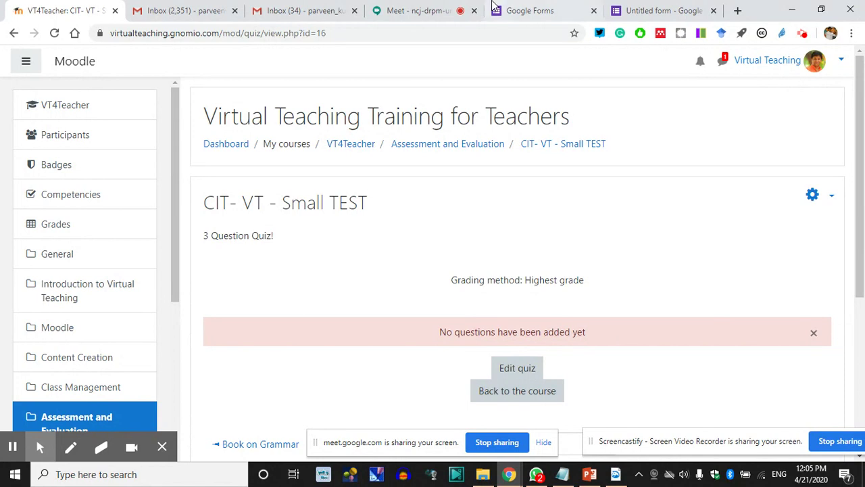
Step: Review the quiz's administration options and open the quiz for editing its questions
scroll(594, 323, down, 1)
scroll(568, 346, down, 1)
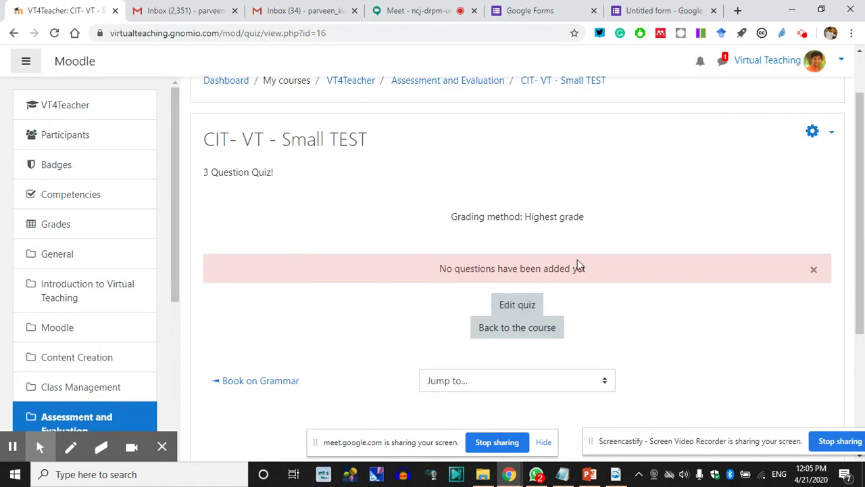
click(831, 133)
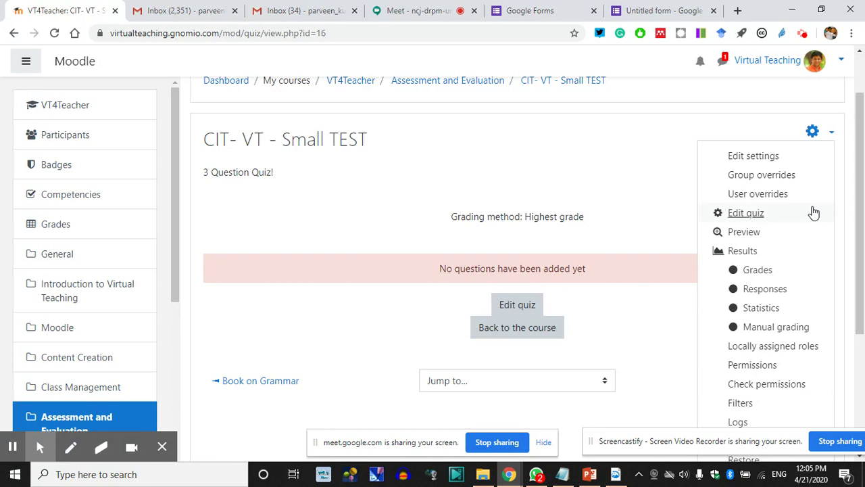
click(707, 126)
click(831, 134)
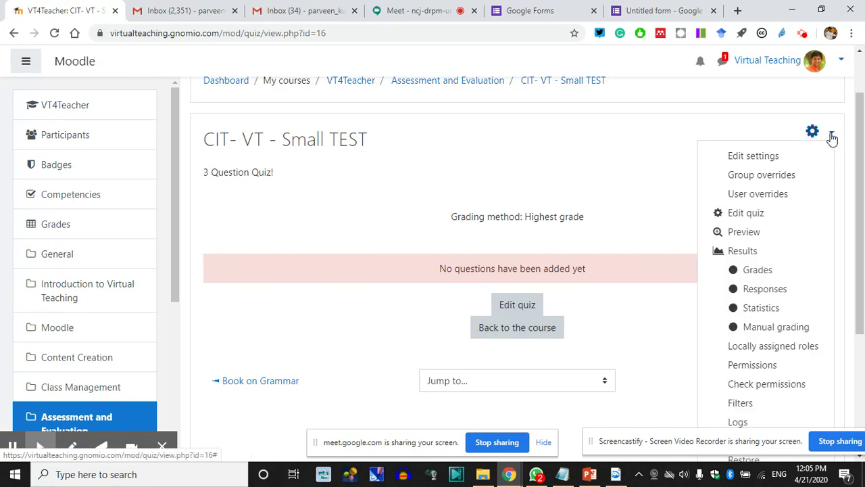
click(832, 137)
click(830, 135)
click(751, 224)
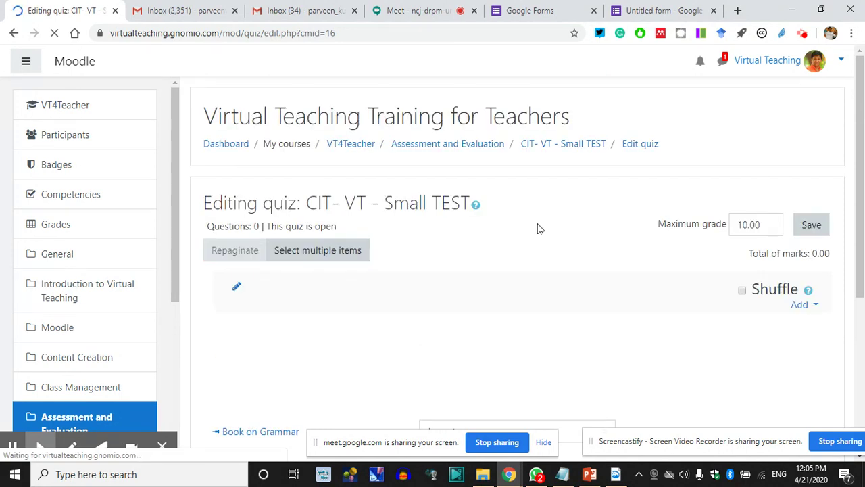
Step: Examine the quiz editing page, including its section heading field, multiple-item selection mode and options for adding questions
scroll(543, 210, down, 2)
scroll(501, 226, down, 1)
scroll(419, 247, up, 1)
scroll(437, 240, up, 1)
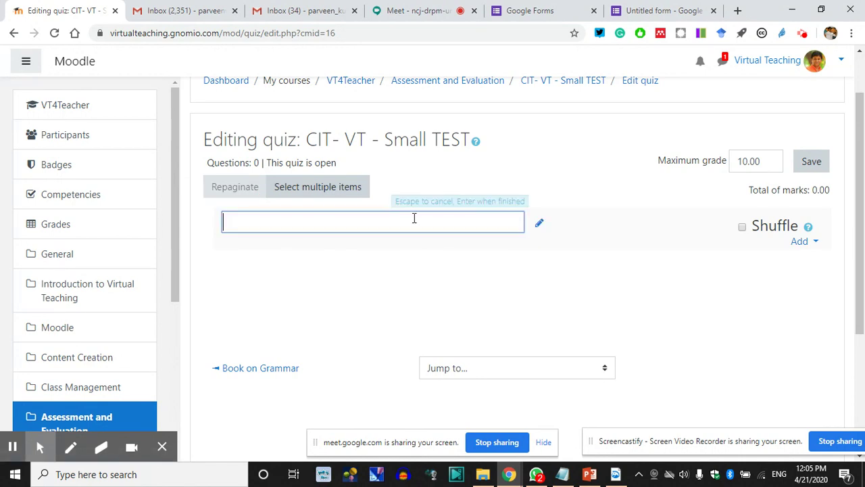
click(344, 188)
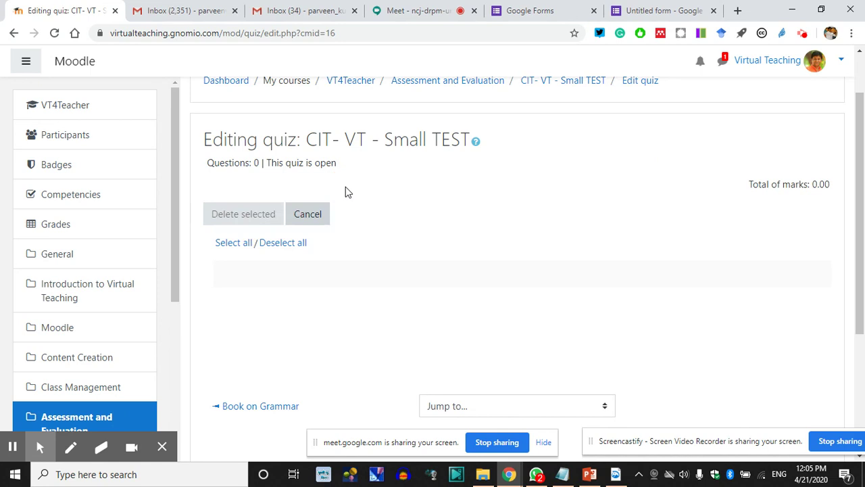
click(309, 215)
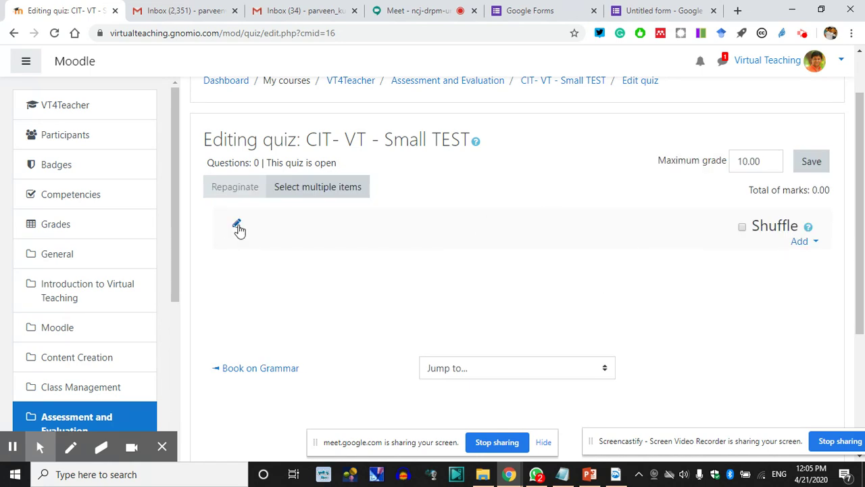
scroll(406, 352, down, 1)
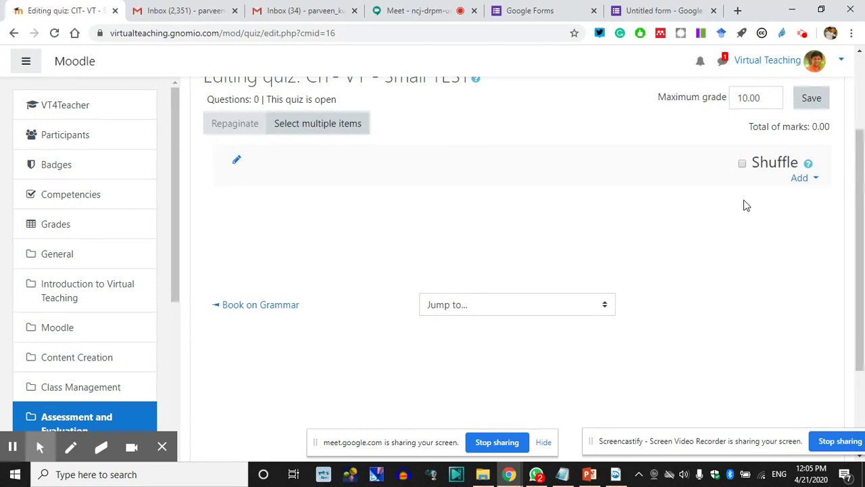
click(815, 180)
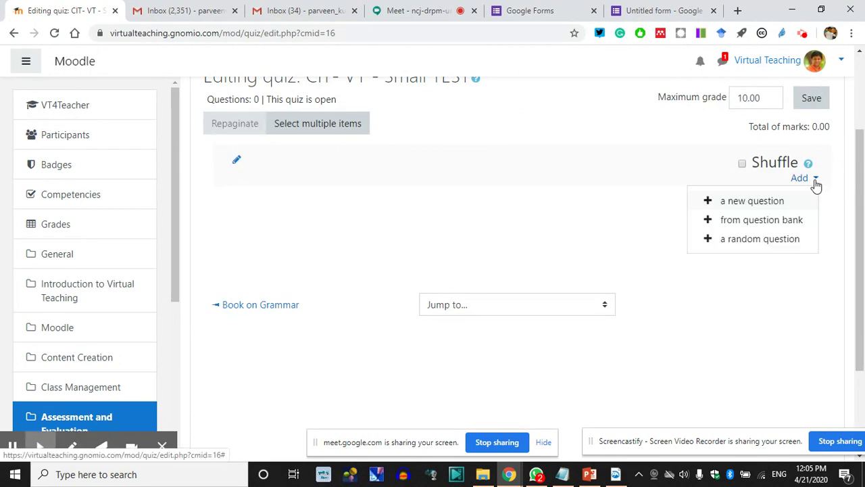
click(294, 256)
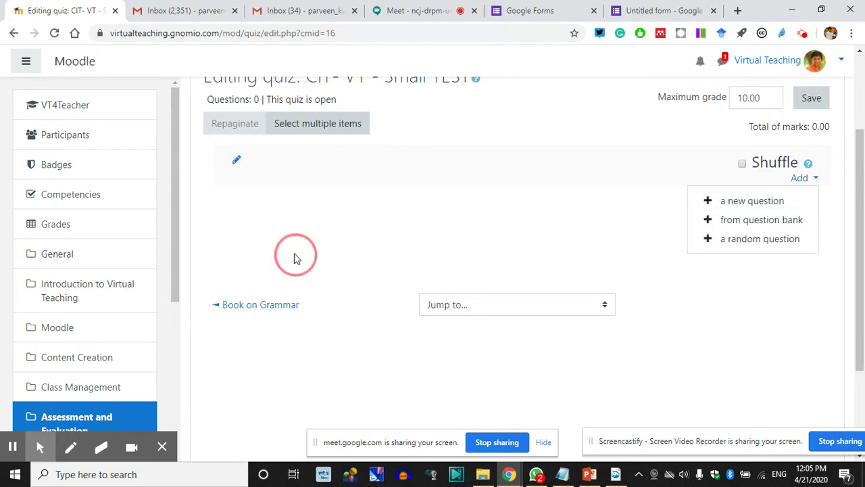
Step: Name the quiz's section heading "Quiz 1"
click(238, 161)
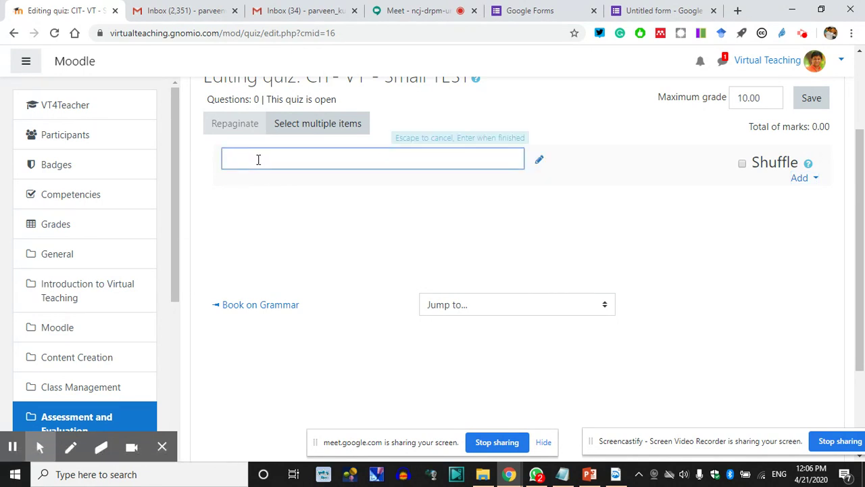
text(Quiz 1)
key(Return)
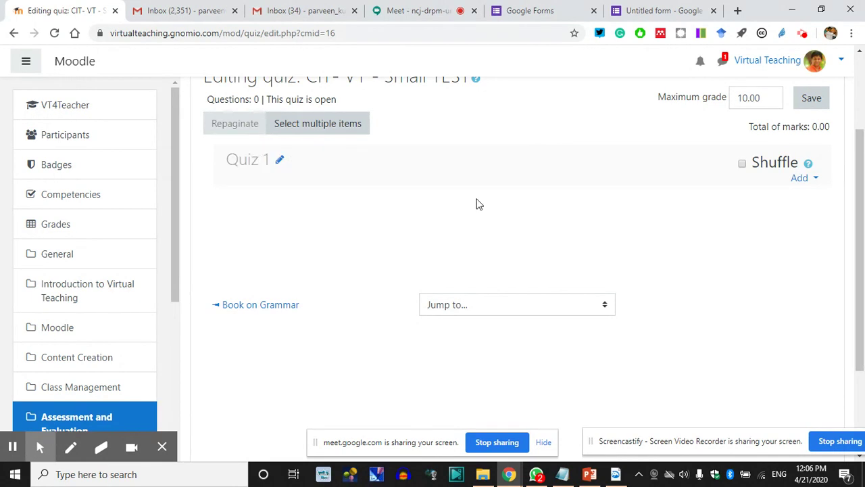
Step: Start adding a new question and review the descriptions of the Multiple choice, True/False, Matching, Short answer and Numerical types
click(815, 179)
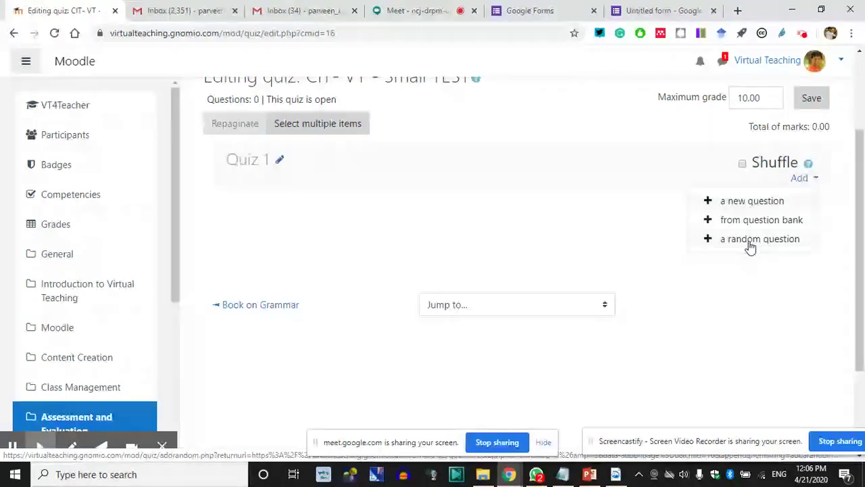
click(750, 201)
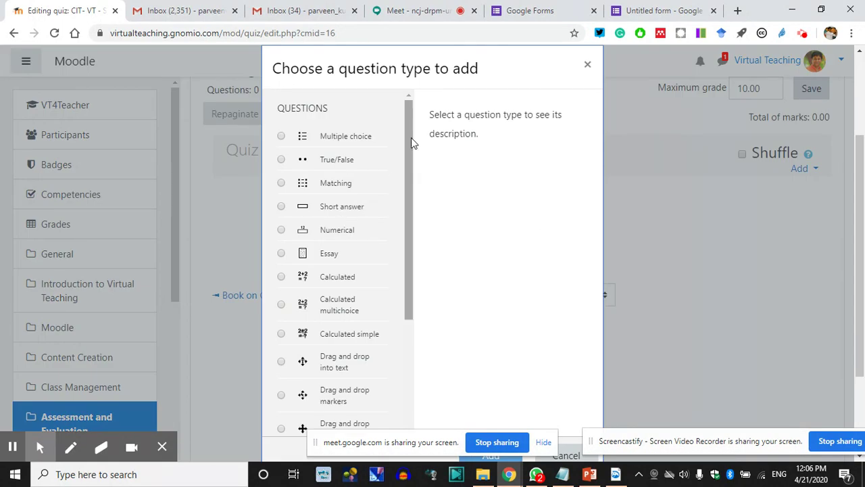
click(348, 138)
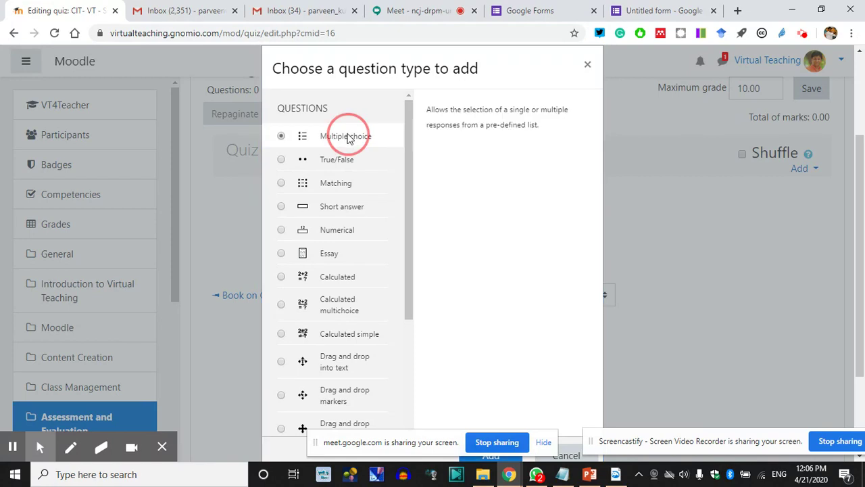
click(344, 165)
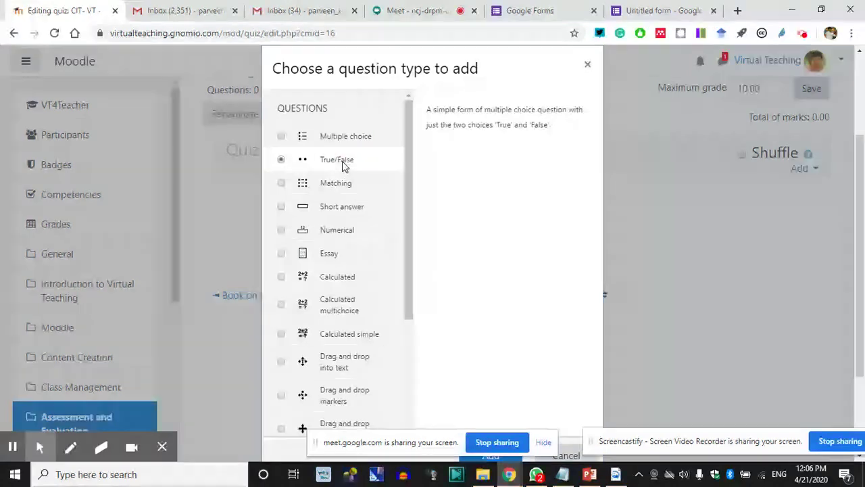
click(333, 183)
scroll(333, 184, down, 2)
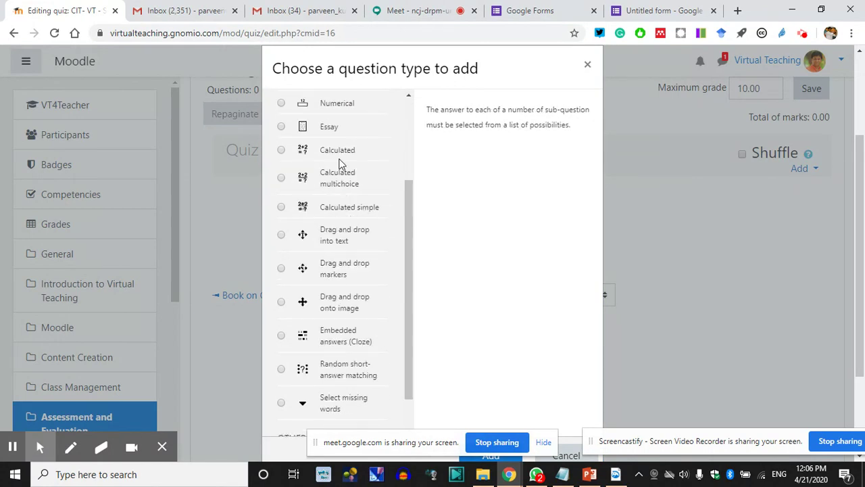
scroll(332, 110, up, 2)
click(341, 207)
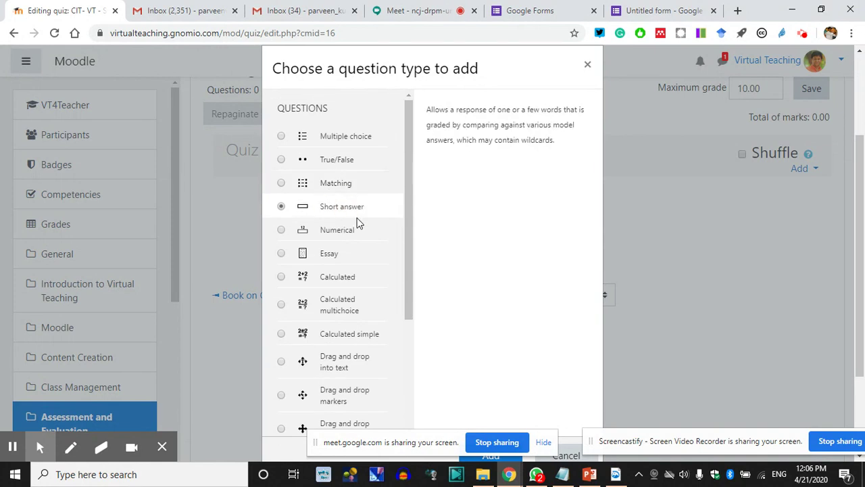
click(346, 230)
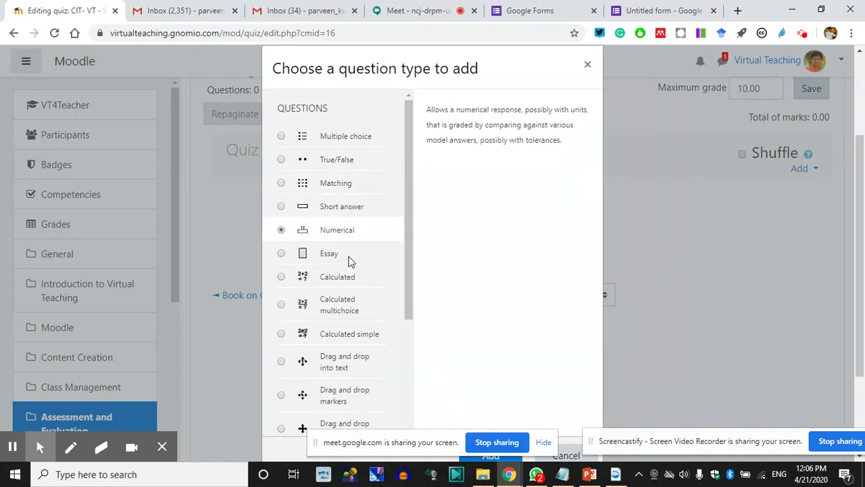
Step: Choose the Essay question type, read its description, and add it as a new question
click(347, 255)
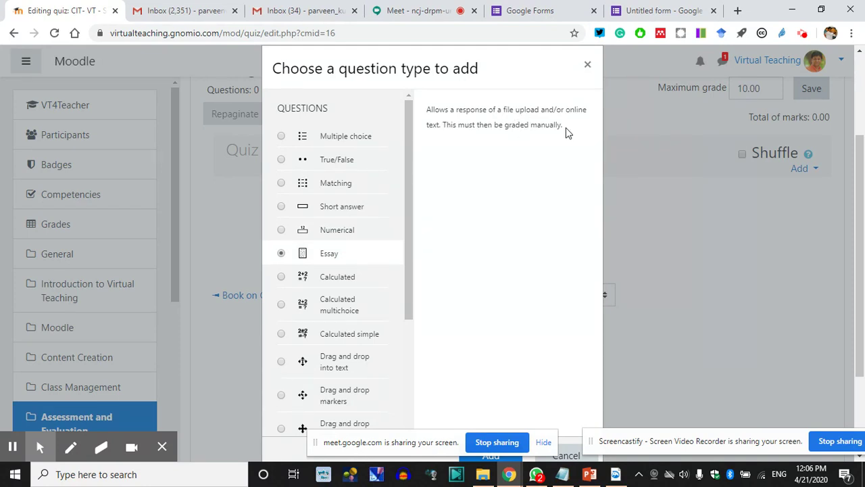
click(432, 135)
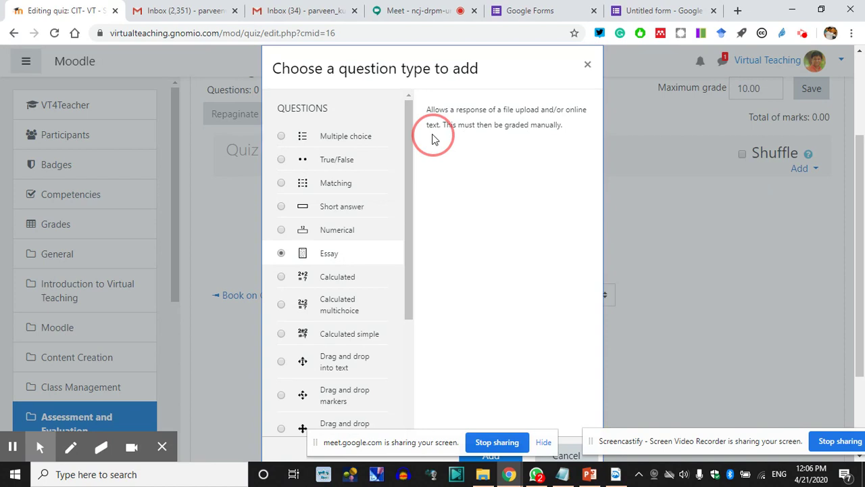
triple_click(514, 134)
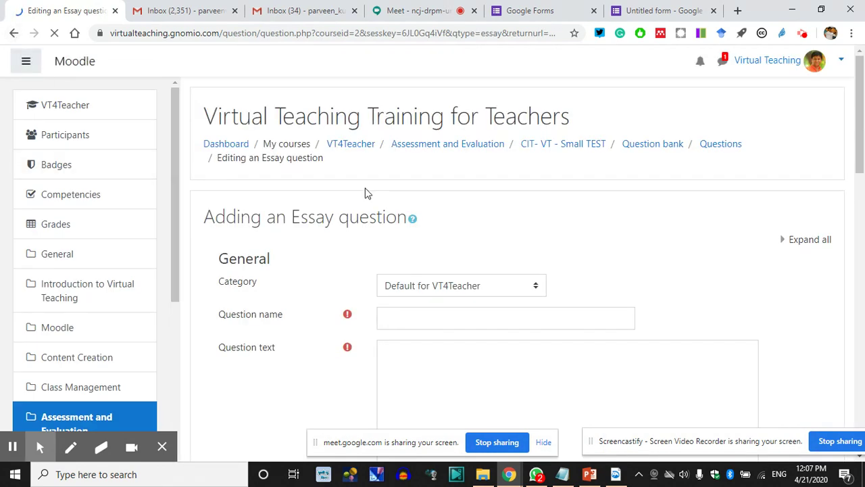
Step: Look over the essay question's general settings: question name, question text, default mark and general feedback
scroll(392, 224, down, 1)
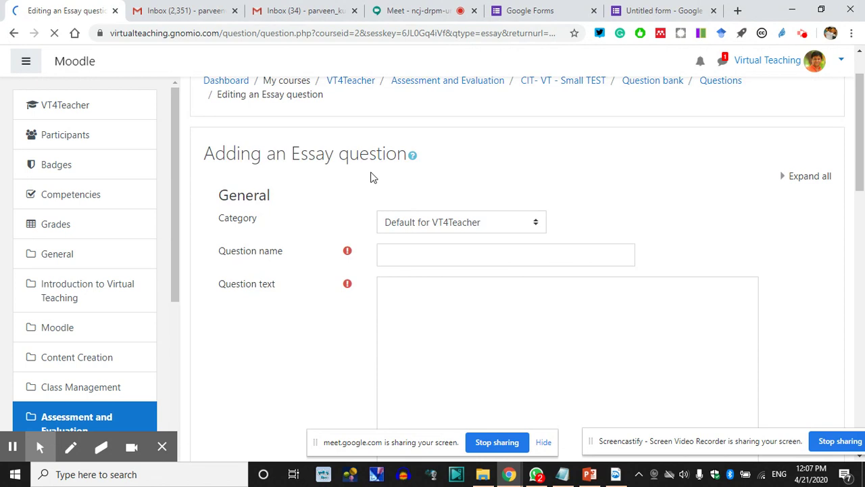
scroll(387, 210, down, 1)
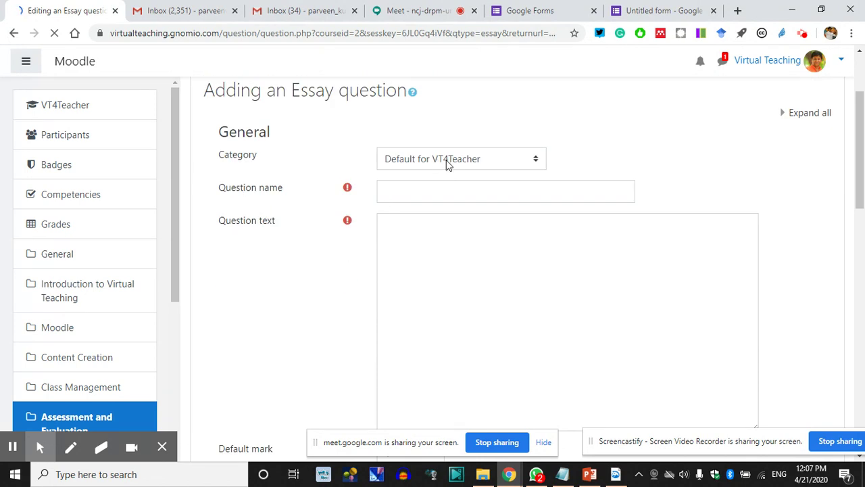
click(396, 192)
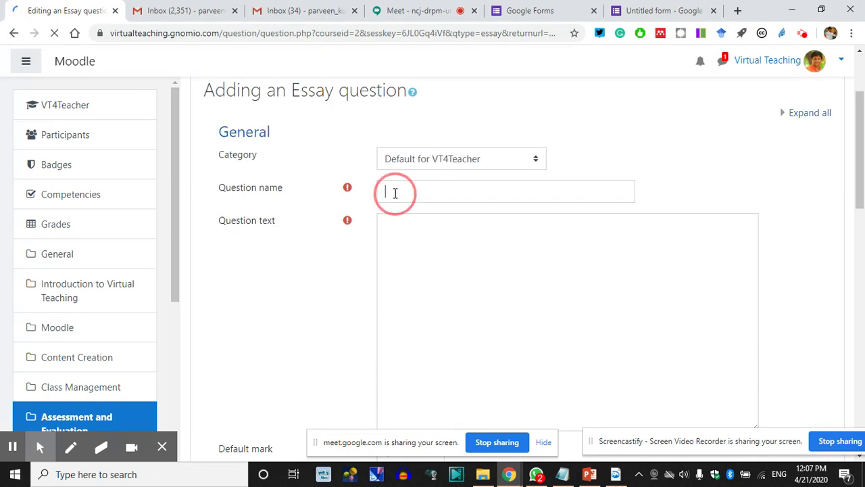
click(410, 229)
scroll(410, 229, down, 5)
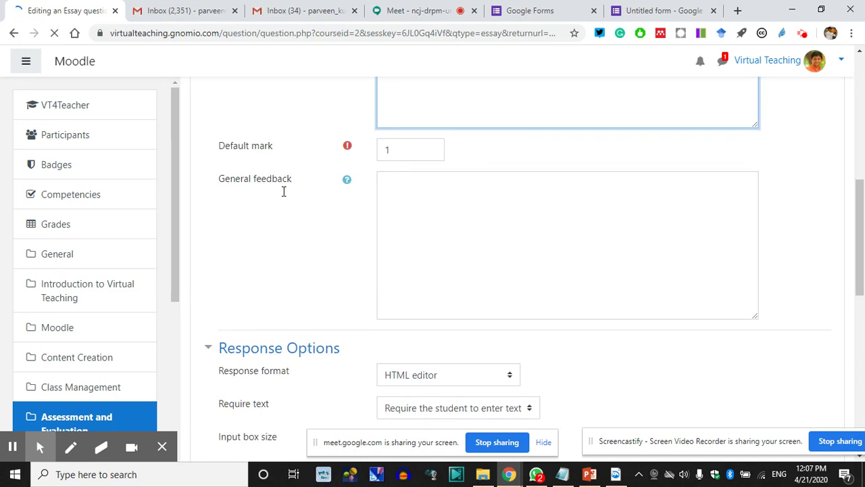
click(399, 248)
click(401, 188)
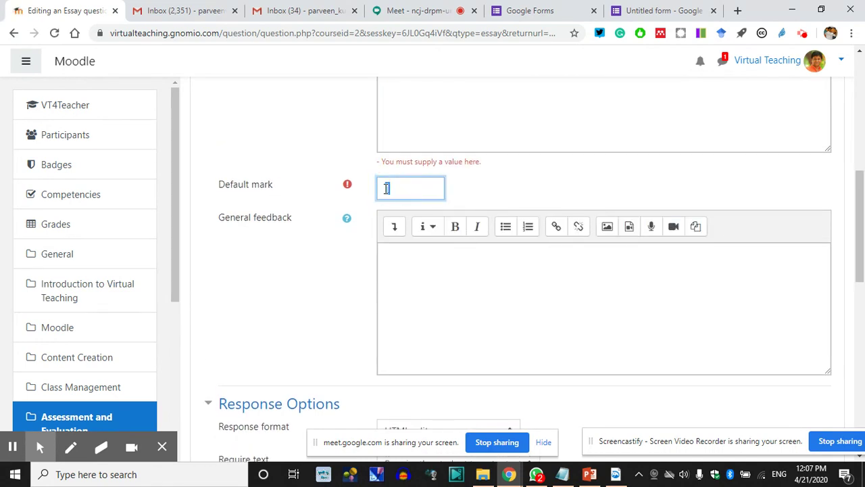
Step: Set the essay response's input box size to 35 lines and allow 1 attachment
scroll(342, 286, down, 4)
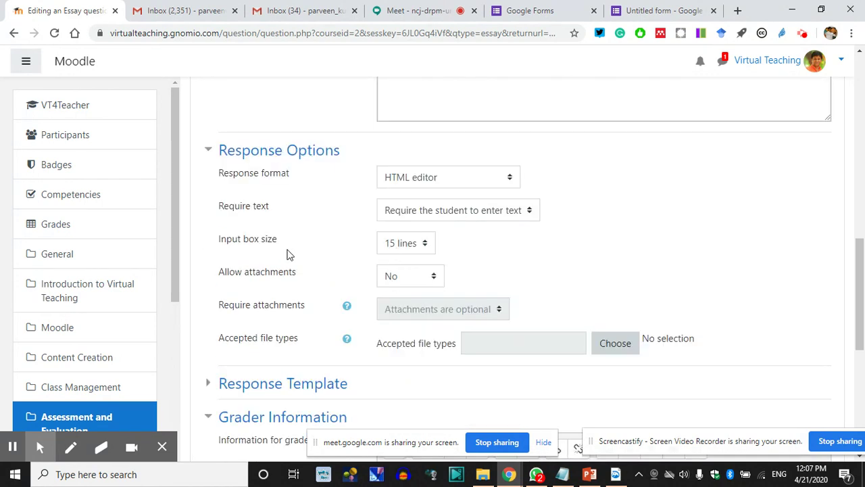
click(425, 249)
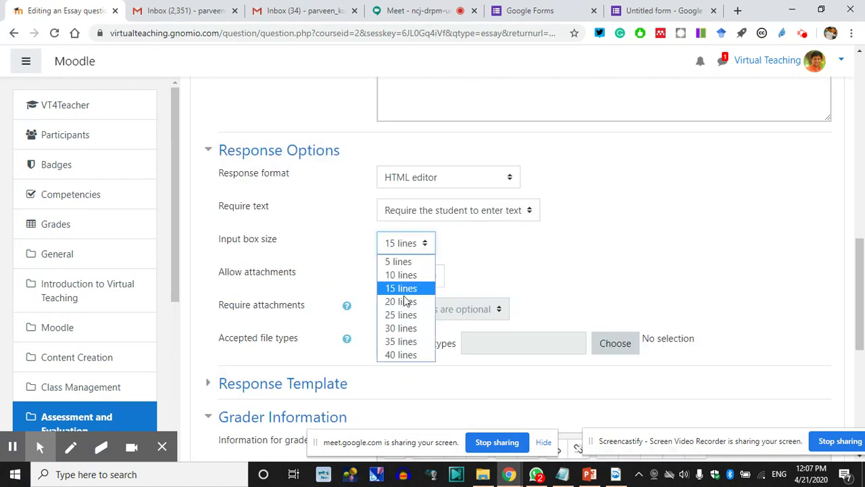
click(405, 342)
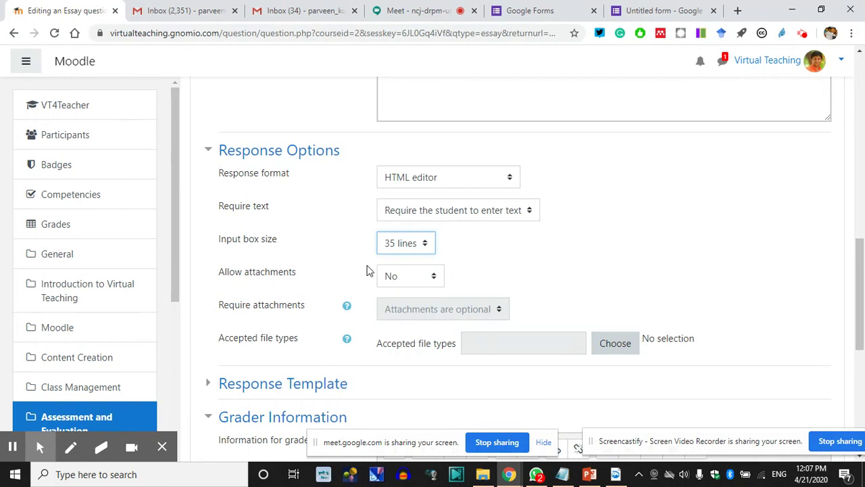
click(433, 279)
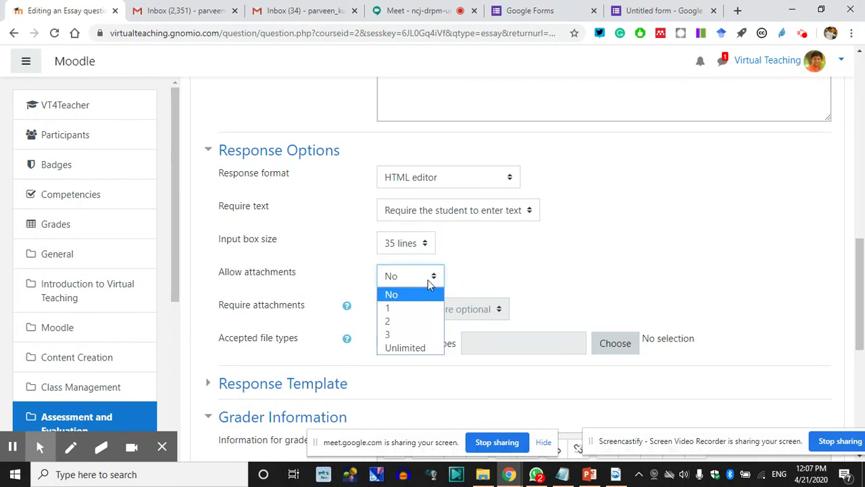
click(400, 309)
scroll(509, 249, down, 2)
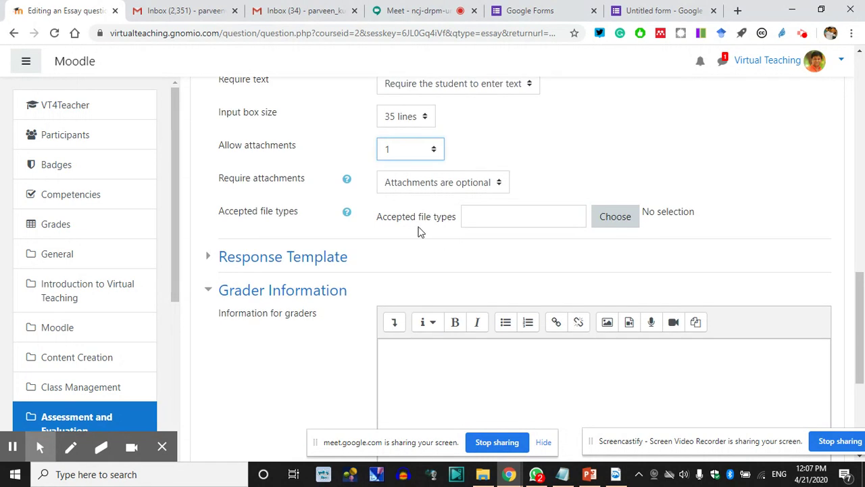
Step: Look through the accepted file types available for the essay attachments without choosing any
click(493, 217)
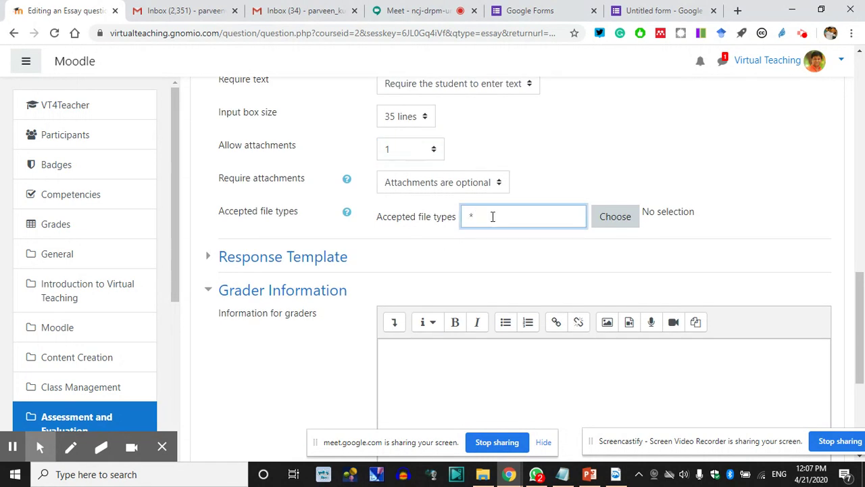
click(451, 220)
key(BackSpace)
click(613, 220)
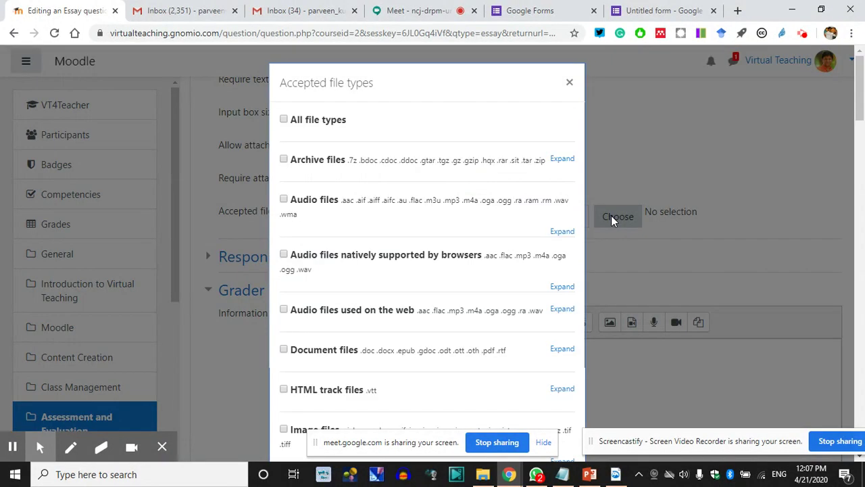
click(571, 82)
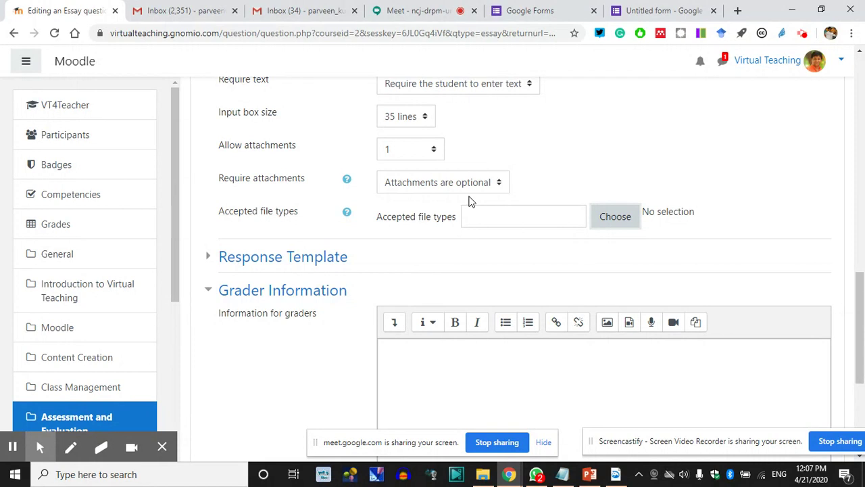
Step: Collapse the Grader Information section and look at the Response Template editor before collapsing it too
scroll(392, 282, down, 3)
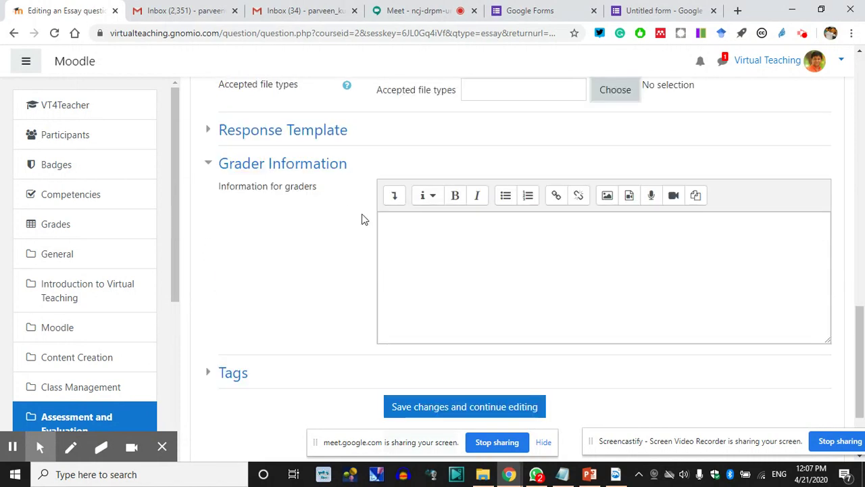
click(210, 172)
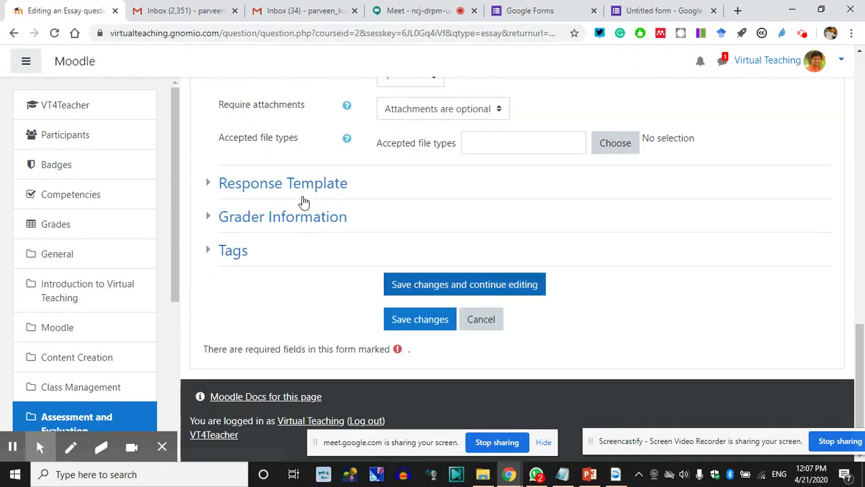
click(208, 186)
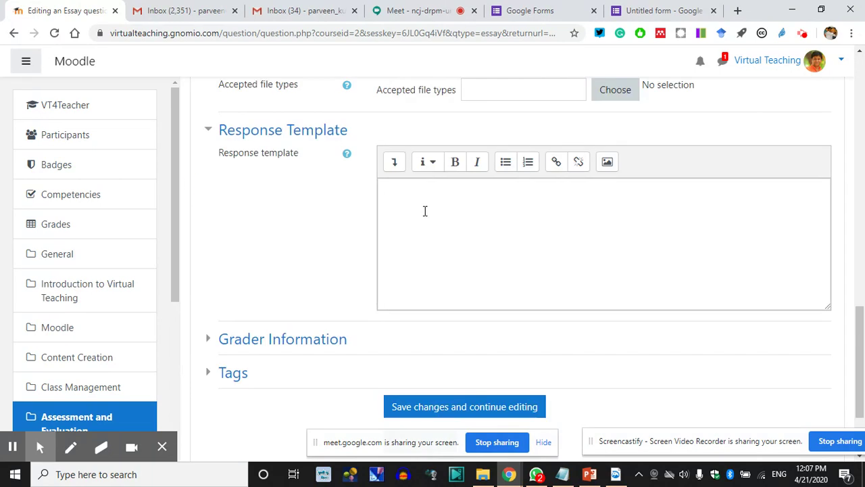
click(208, 131)
scroll(358, 251, up, 2)
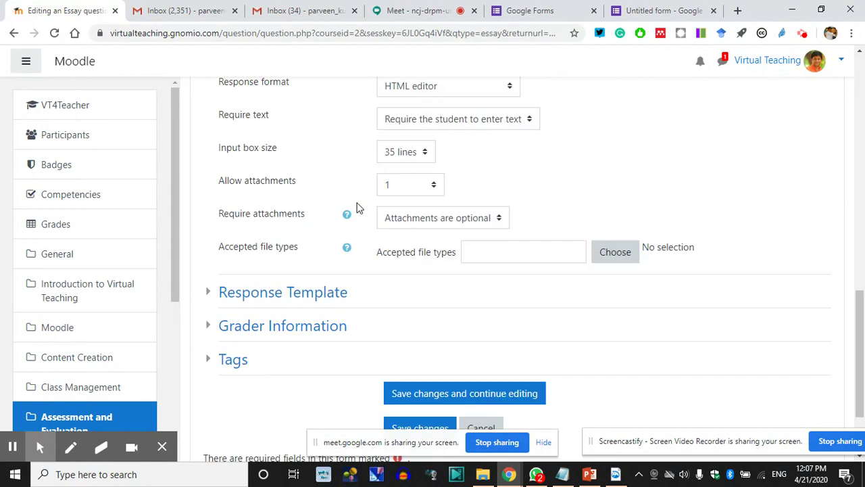
scroll(392, 213, up, 1)
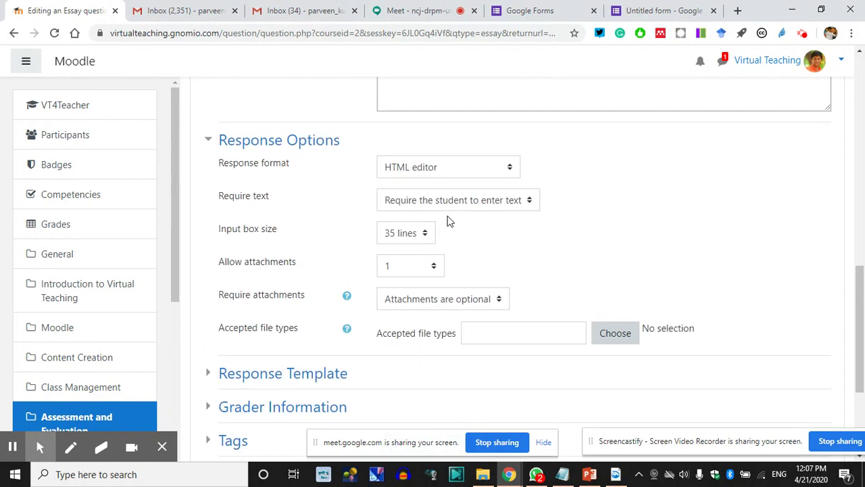
Step: Review the response format choices, keep HTML editor, and collapse the Response Options section
click(466, 175)
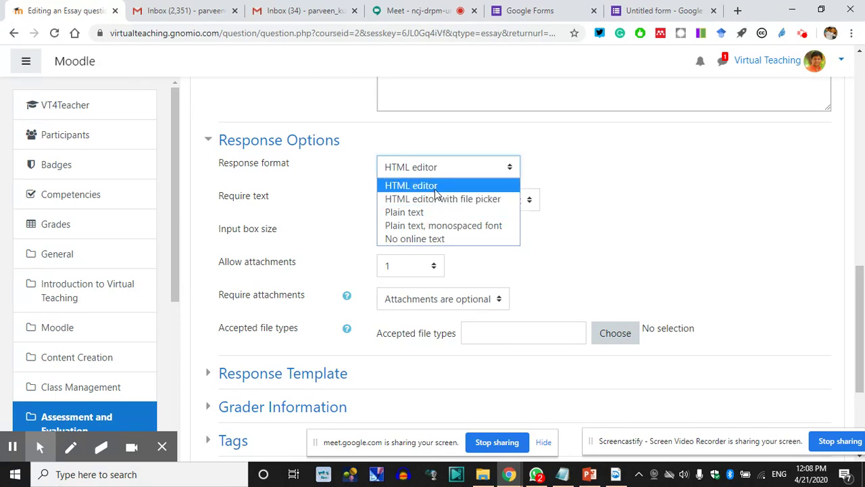
click(438, 188)
click(614, 151)
scroll(593, 199, up, 2)
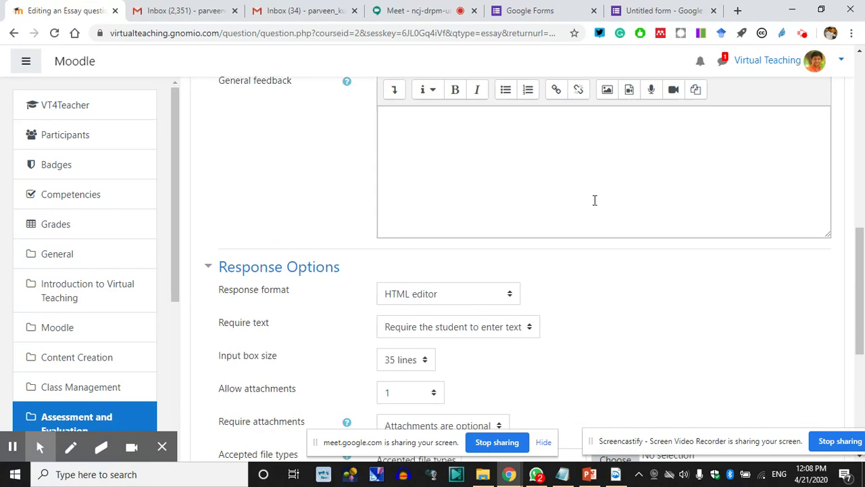
click(209, 267)
Step: Enter "What is the name of the President of India? Explain the Indian Culture." as the essay question text
scroll(421, 247, up, 4)
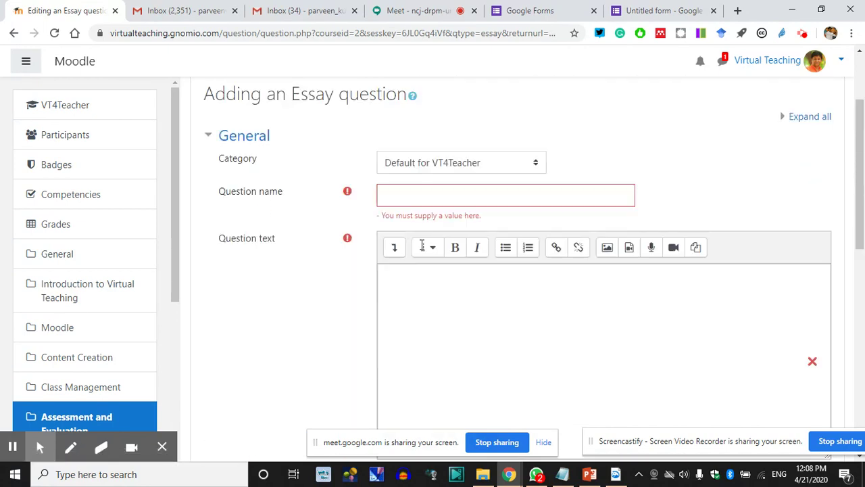
scroll(421, 244, down, 1)
scroll(419, 284, up, 1)
scroll(422, 274, up, 2)
click(417, 279)
text(What is the name of the )
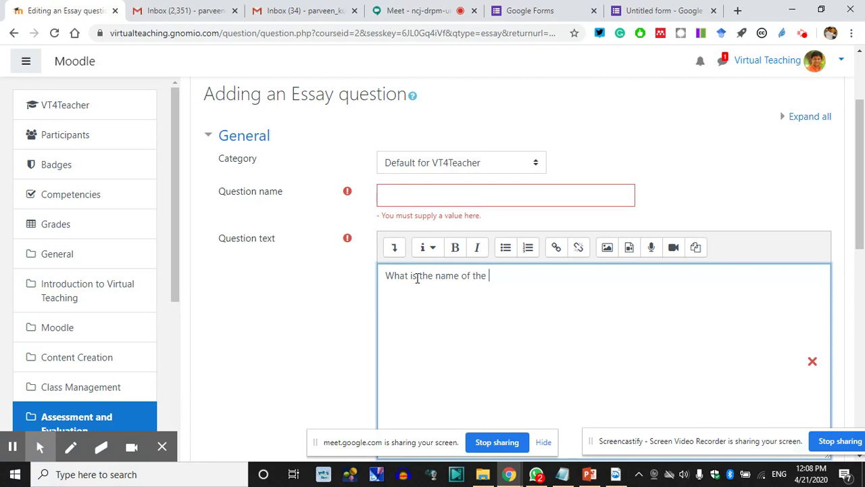
text(President of India)
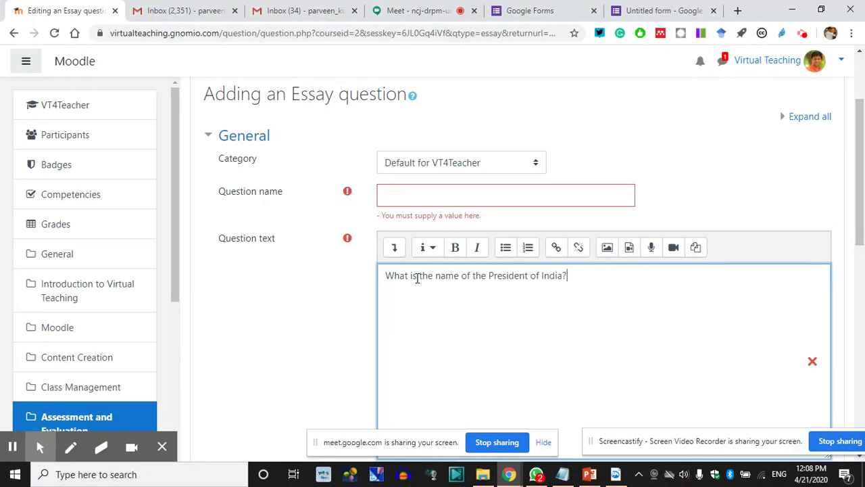
text(? Explain the)
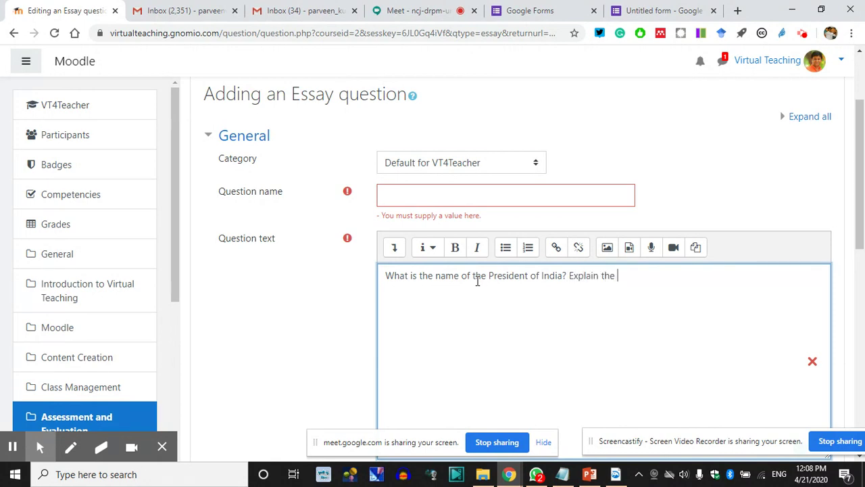
text( Indian Culture)
Step: Delete the President of India sentence from the question text, keeping only "Explain the Indian Culture."
click(568, 276)
key(BackSpace)
key(BackSpace)
key(BackSpace)
key(BackSpace)
key(BackSpace)
key(BackSpace)
key(BackSpace)
key(BackSpace)
key(BackSpace)
key(BackSpace)
key(BackSpace)
key(BackSpace)
key(BackSpace)
key(BackSpace)
key(BackSpace)
key(BackSpace)
key(BackSpace)
key(BackSpace)
key(BackSpace)
key(BackSpace)
key(BackSpace)
key(BackSpace)
key(BackSpace)
key(BackSpace)
key(BackSpace)
key(BackSpace)
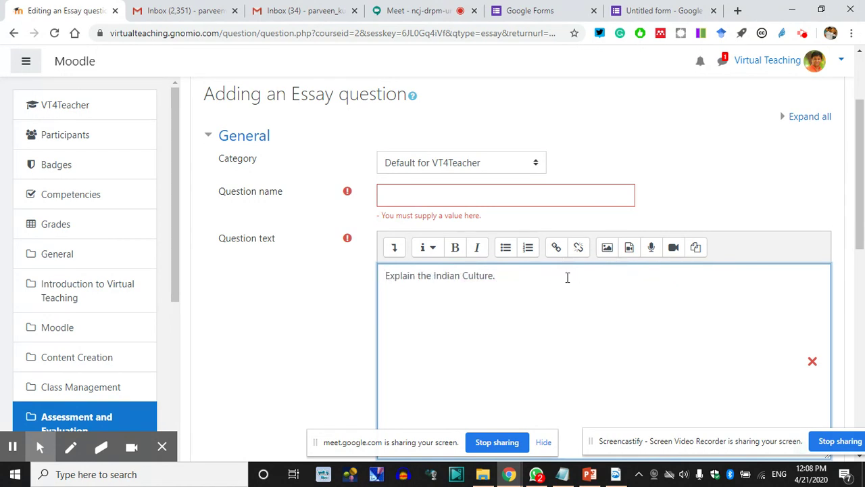
click(491, 301)
Step: Name the essay question "Unit 4 - TEST"
click(425, 195)
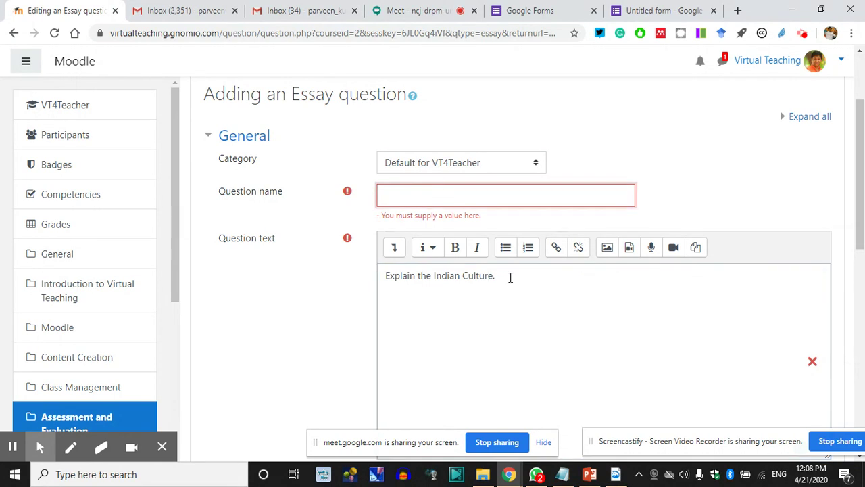
drag(509, 277, 386, 270)
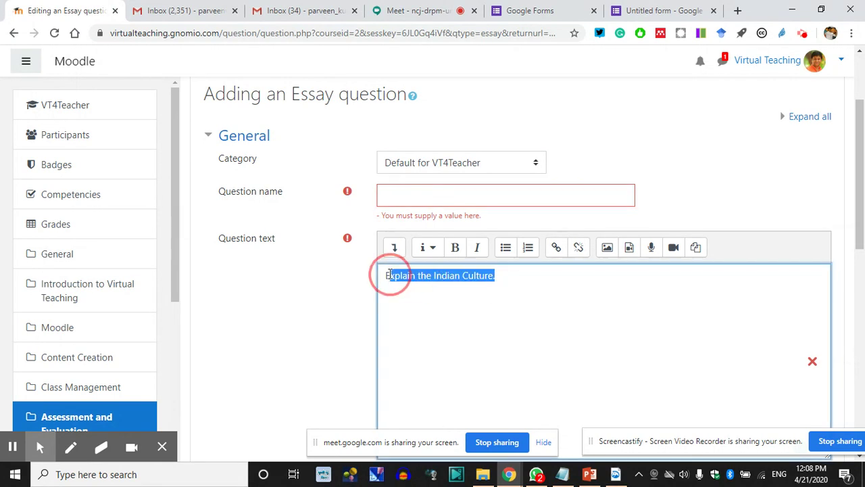
click(423, 199)
text(Unit)
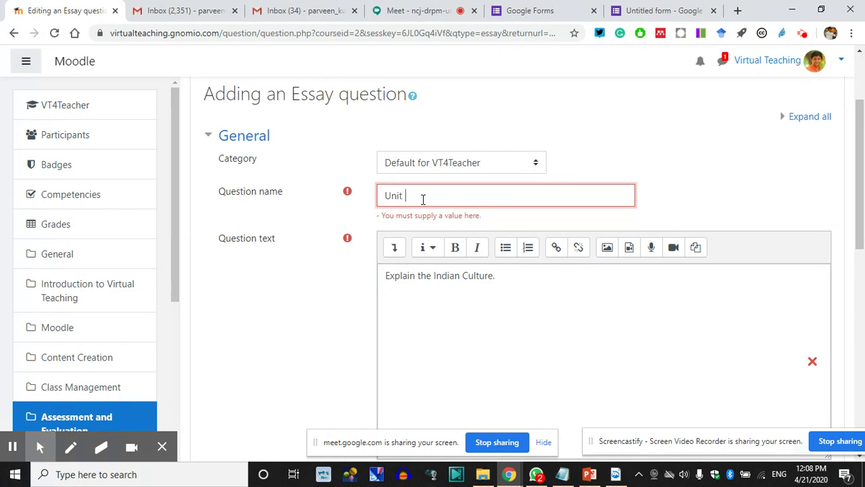
text( 4 - TEST)
Step: Save the essay question with continued editing, and save it once more to return to the quiz
scroll(453, 292, down, 1)
scroll(462, 294, down, 10)
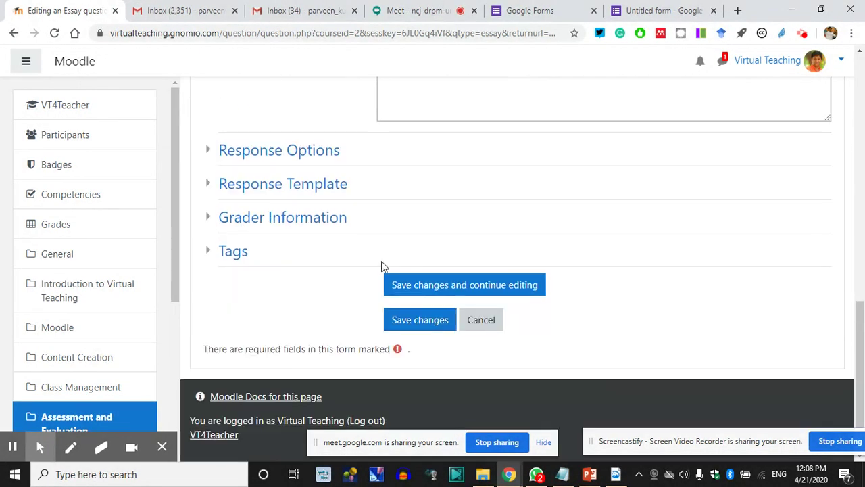
click(420, 285)
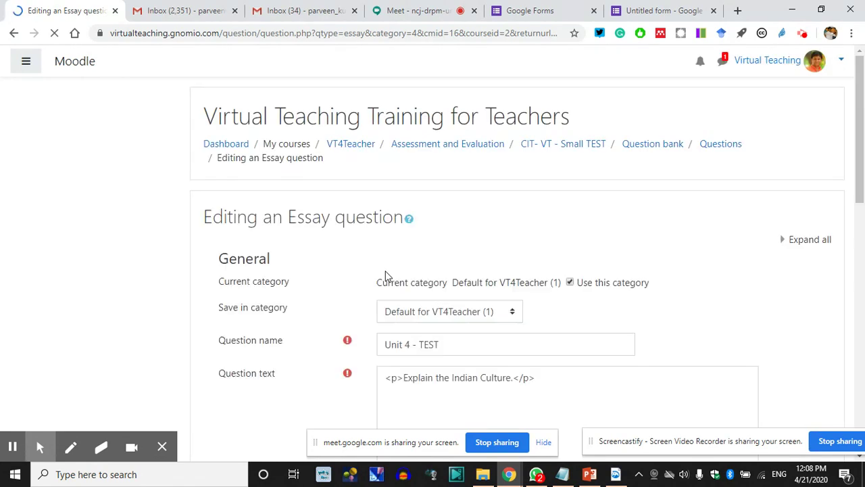
scroll(458, 277, down, 5)
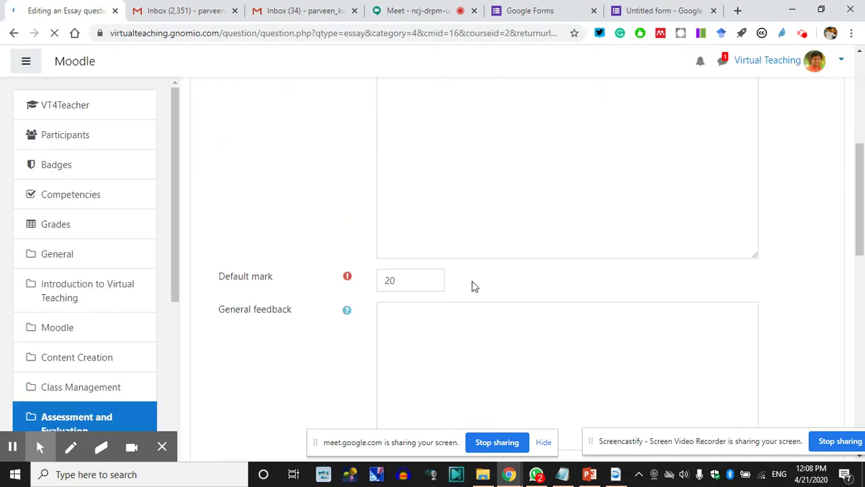
scroll(473, 281, down, 15)
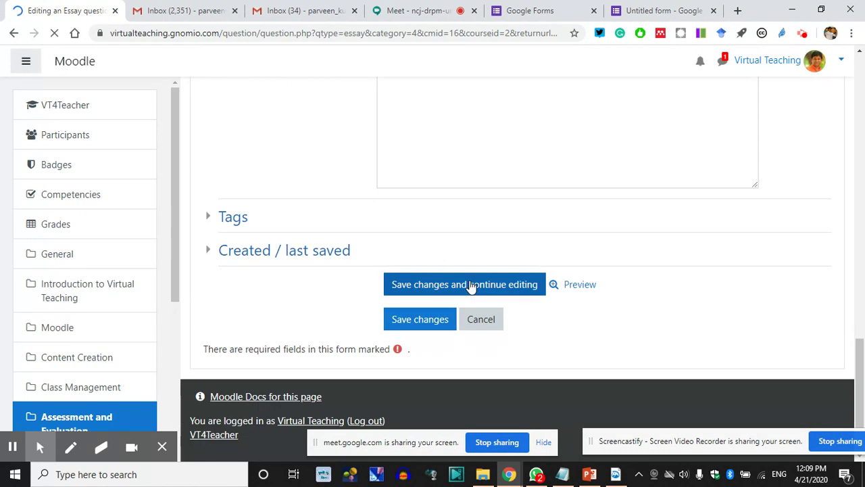
click(426, 325)
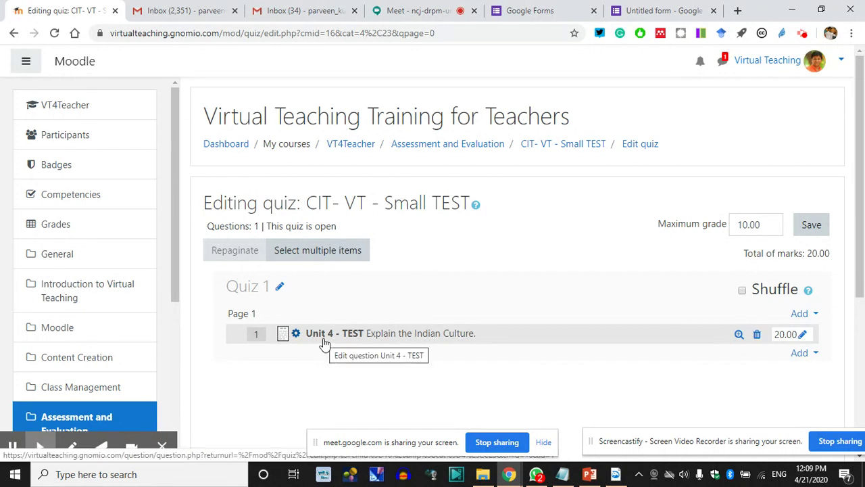
Step: Try to add another new question below the Unit 4 - TEST question in the quiz
click(813, 363)
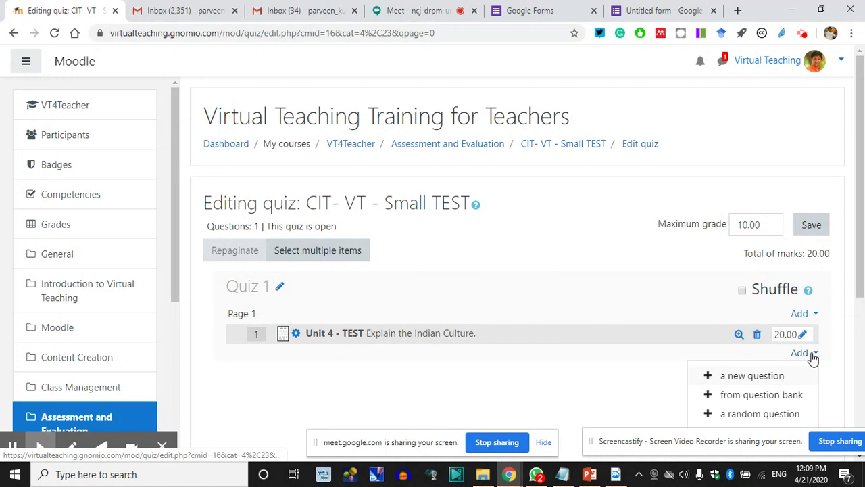
scroll(811, 357, down, 2)
click(757, 255)
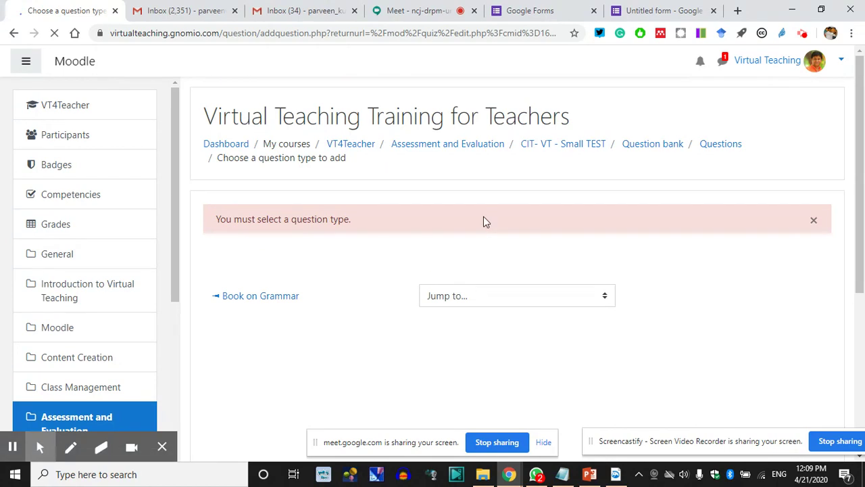
click(813, 220)
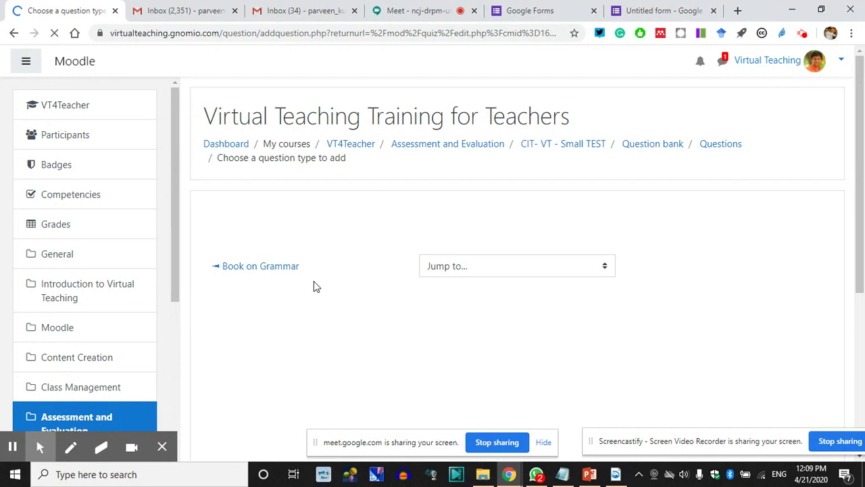
Step: Open the question bank's Questions page and try to create a new question there
click(720, 145)
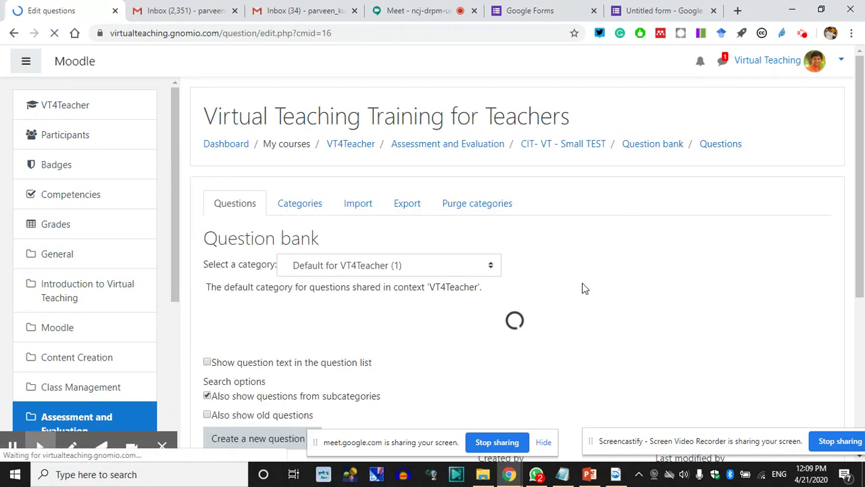
scroll(588, 287, down, 4)
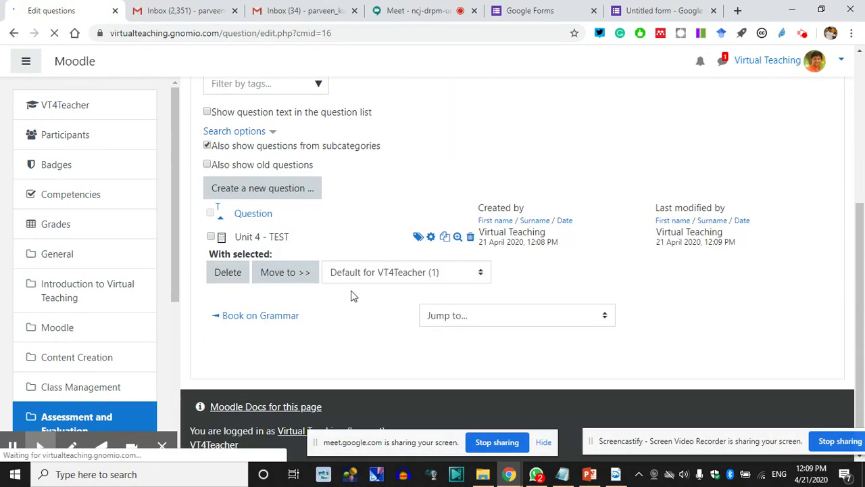
scroll(406, 251, up, 1)
click(290, 260)
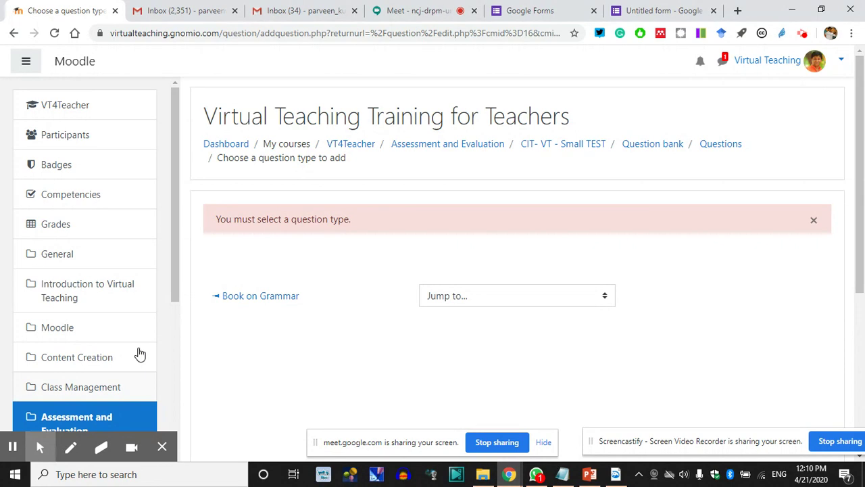
Step: Return to the course's Assessment and Evaluation section and open the CIT- VT - Small TEST quiz for editing its questions
scroll(135, 415, down, 2)
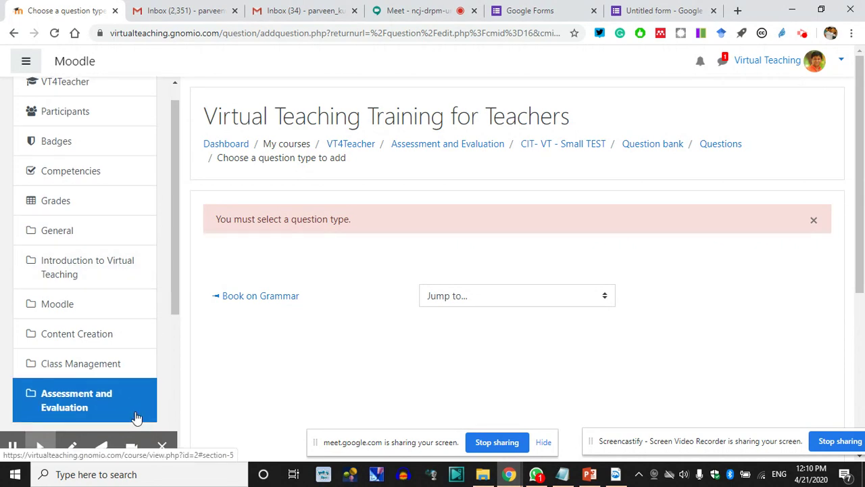
click(87, 286)
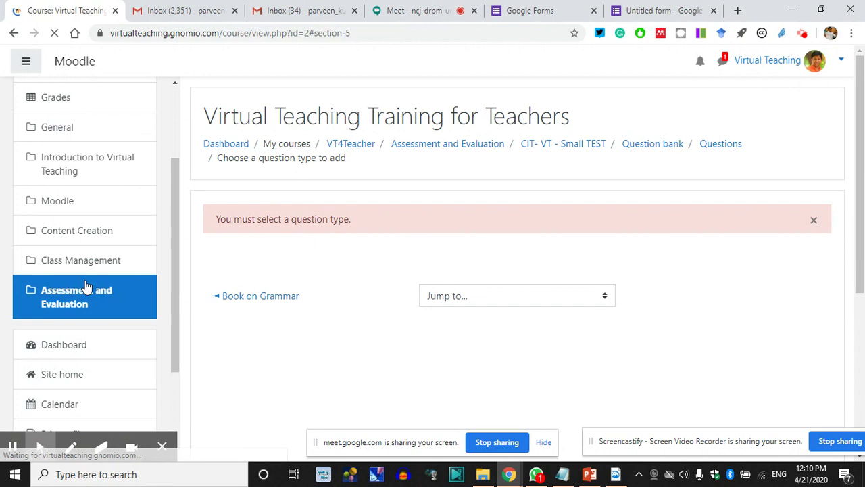
scroll(363, 332, down, 15)
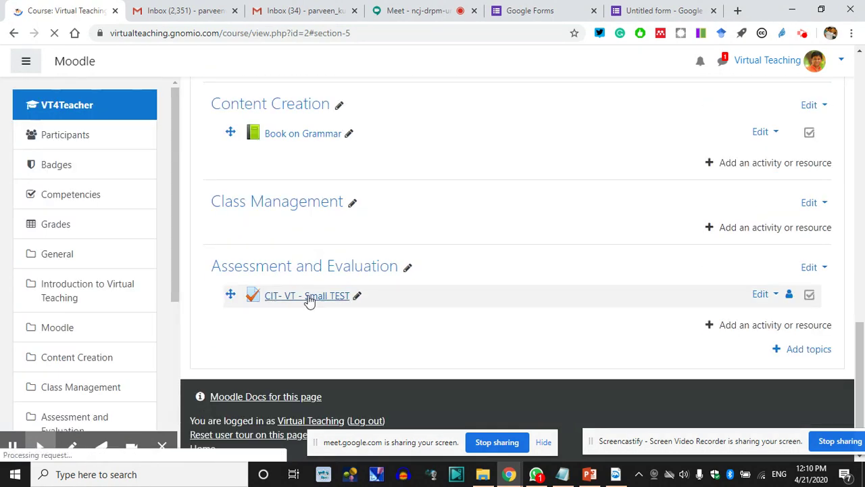
click(307, 295)
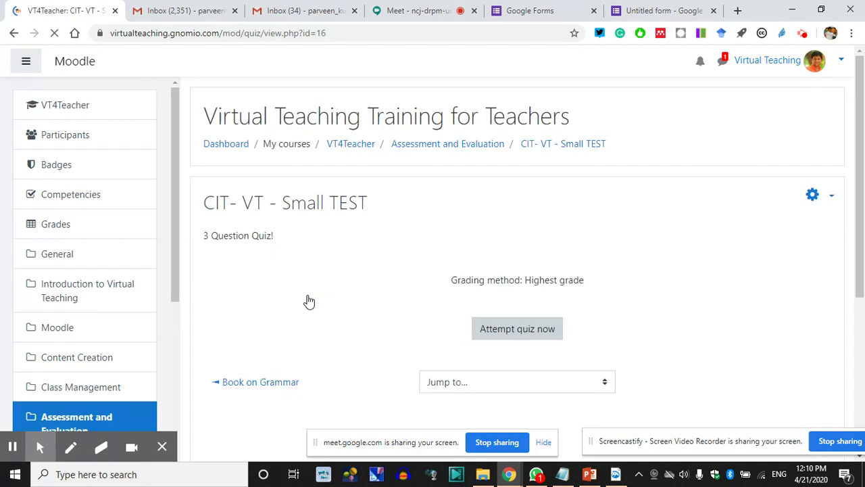
click(494, 328)
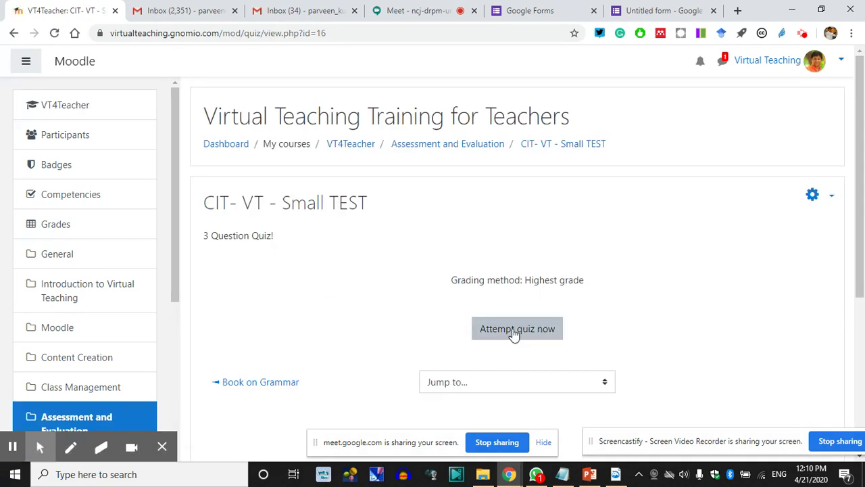
click(832, 199)
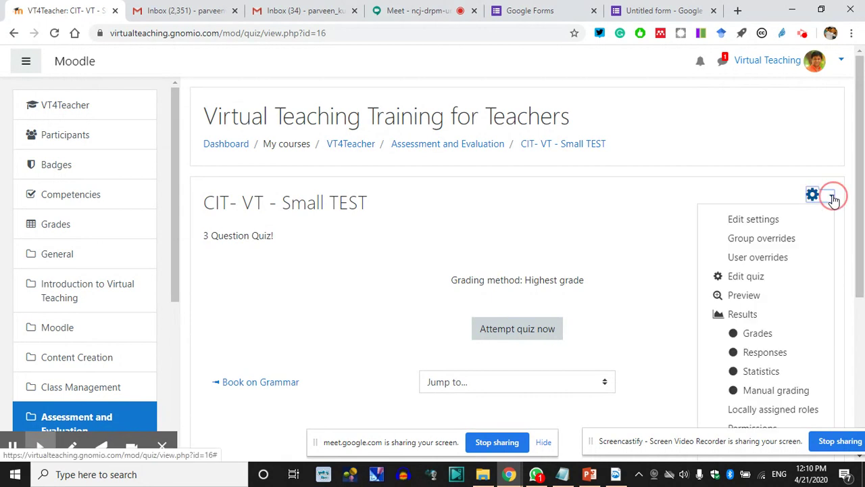
click(741, 277)
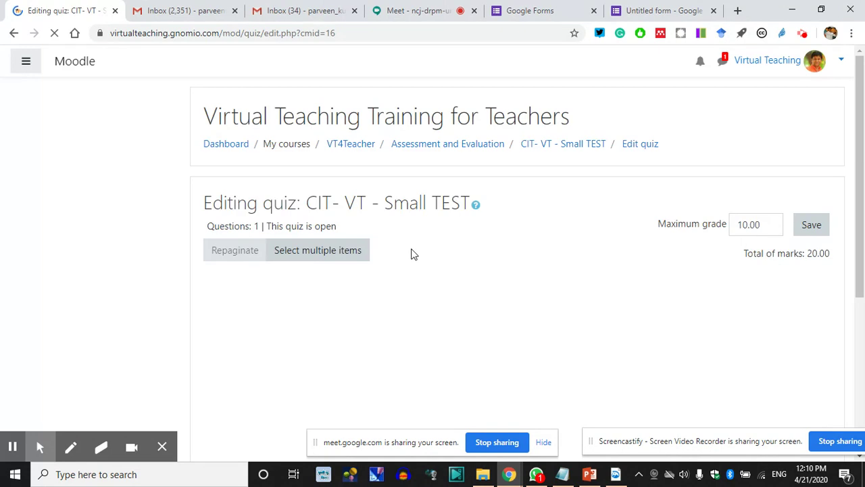
Step: Try to remove the Unit 4 - TEST question from the quiz, and try to add a new question below it
scroll(411, 253, down, 2)
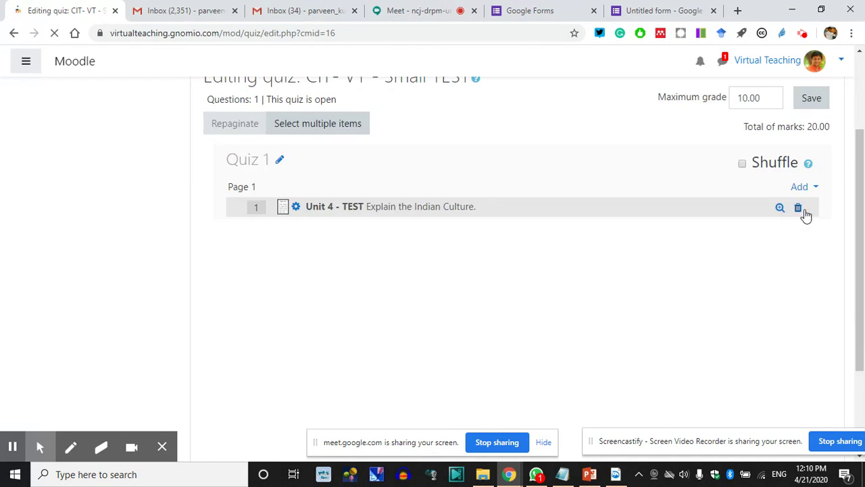
click(756, 208)
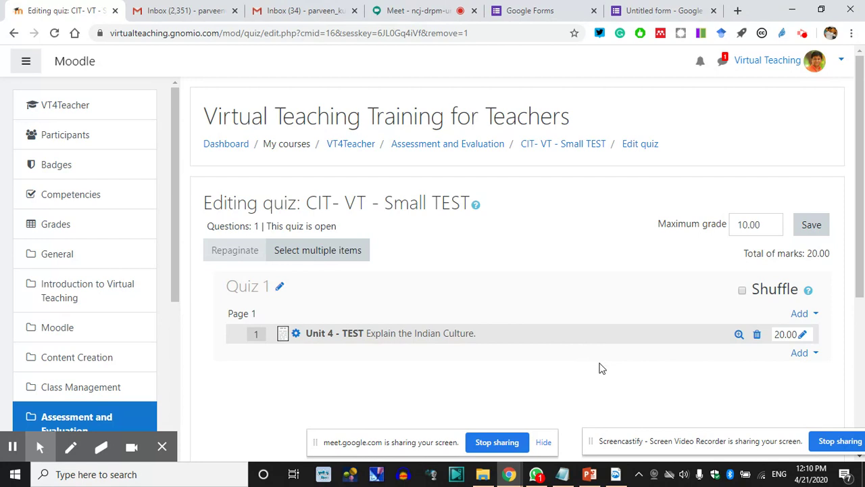
scroll(770, 355, down, 2)
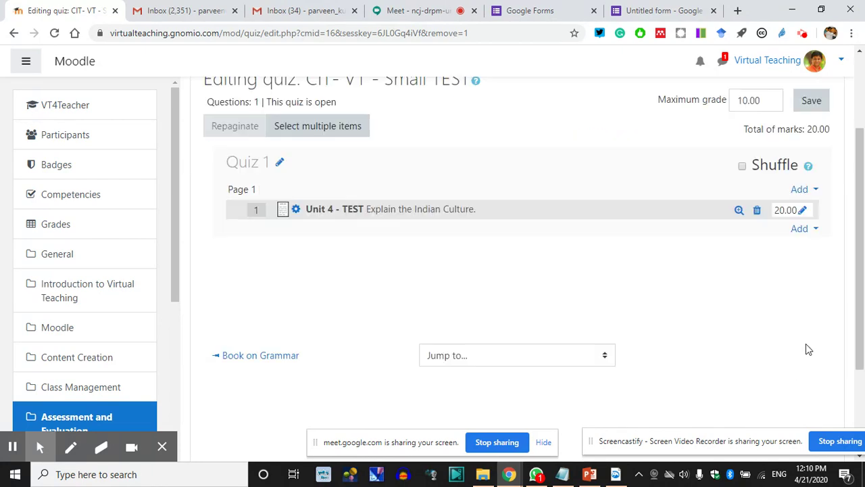
click(814, 229)
click(760, 251)
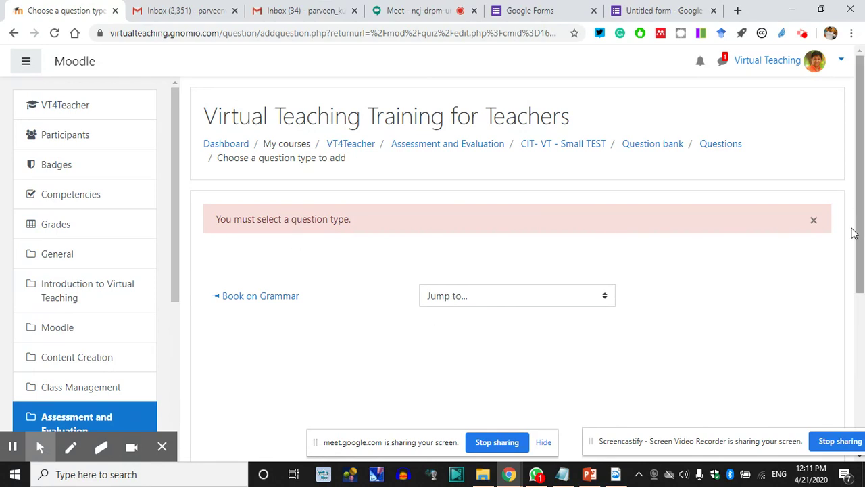
click(813, 220)
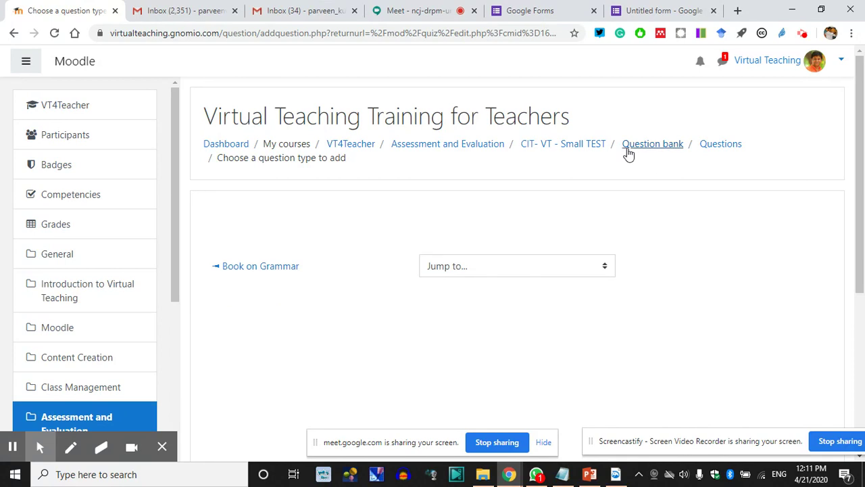
Step: Go back to the CIT- VT - Small TEST quiz, review its settings, and save them with a return to the course
click(550, 150)
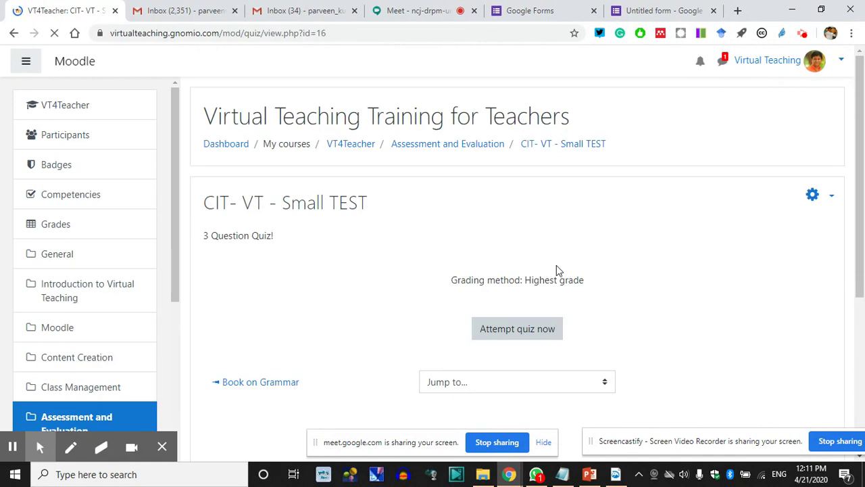
scroll(557, 270, down, 2)
scroll(676, 236, up, 1)
click(823, 141)
click(769, 158)
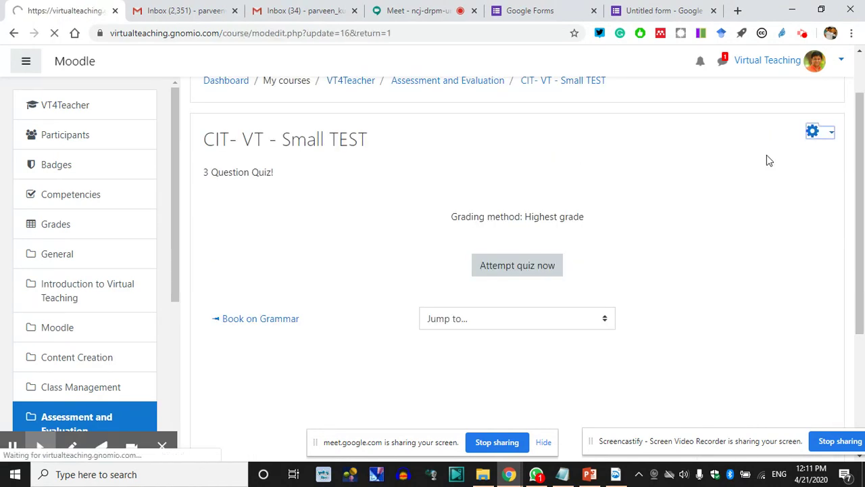
scroll(751, 264, down, 4)
scroll(458, 311, up, 3)
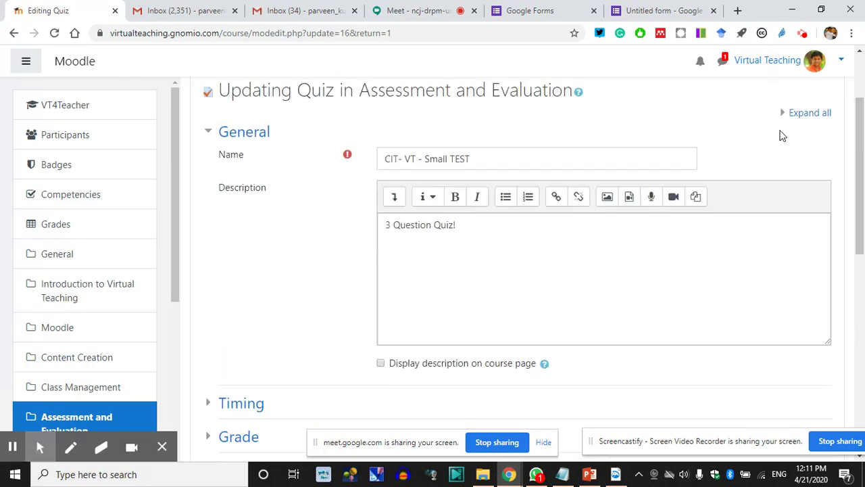
click(214, 138)
scroll(436, 348, down, 4)
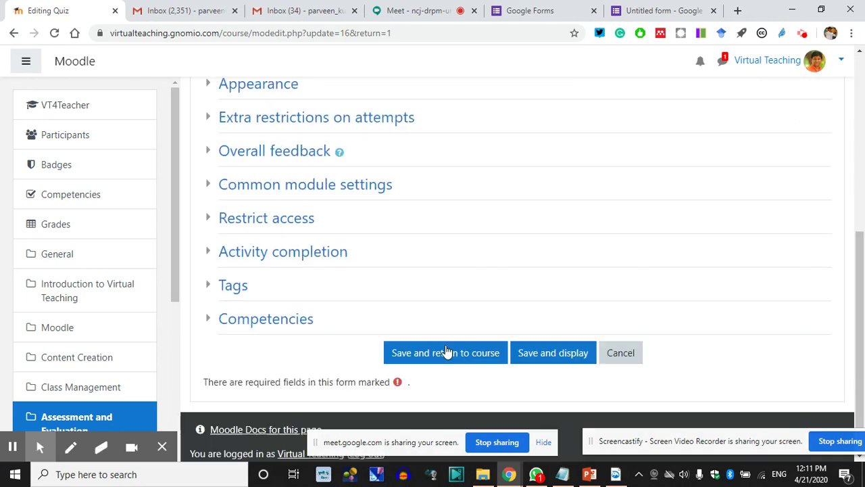
scroll(417, 356, down, 1)
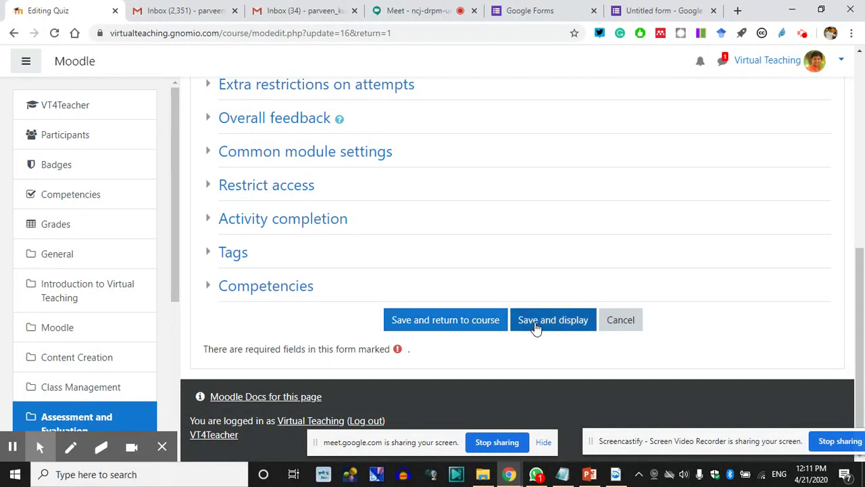
click(469, 322)
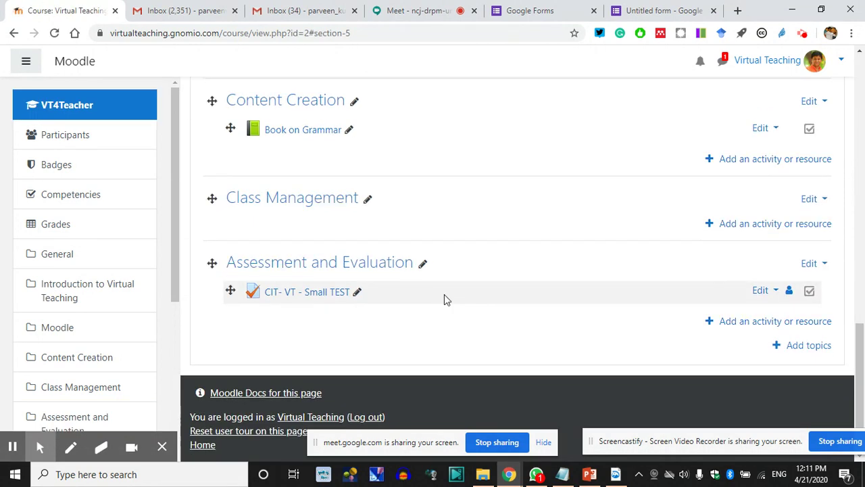
Step: Reopen the CIT- VT - Small TEST quiz from the course page and go to its question editing page
click(331, 291)
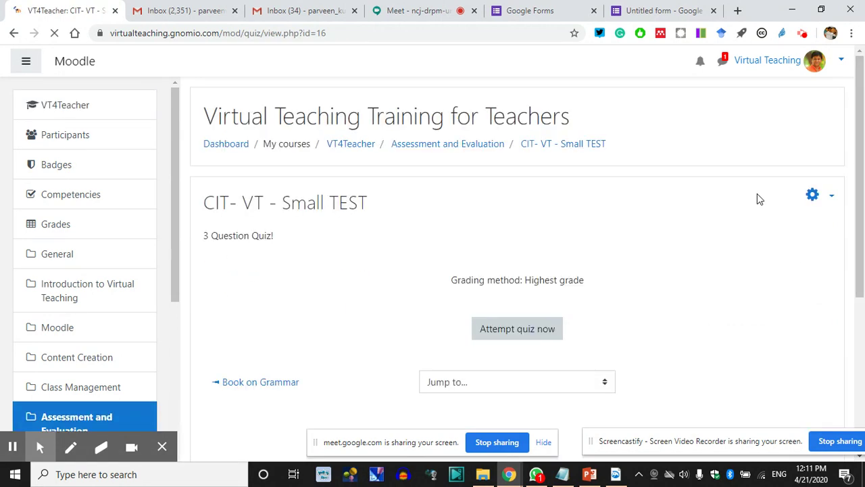
click(832, 200)
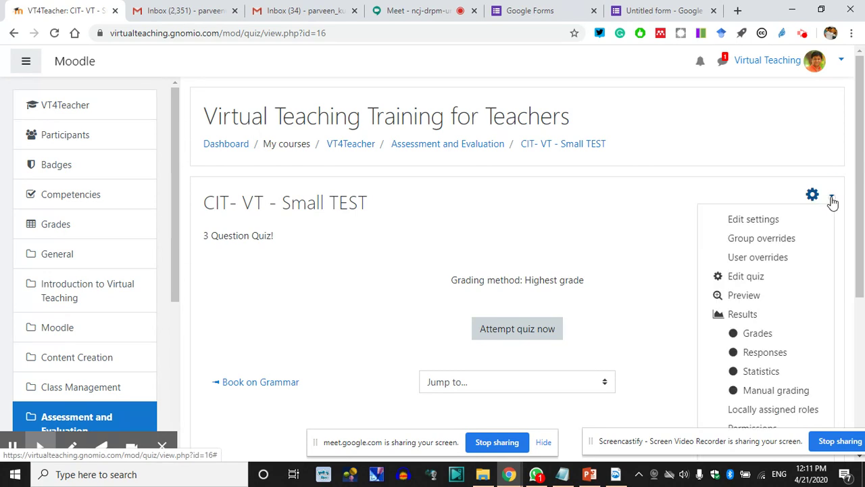
click(747, 276)
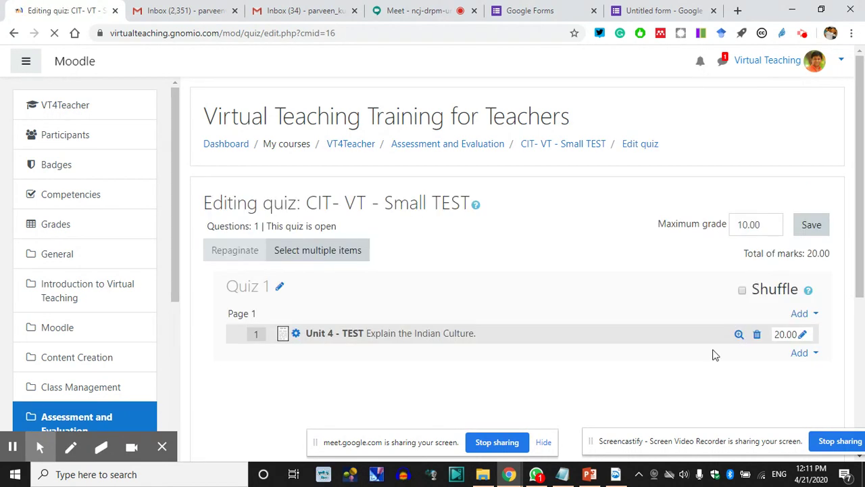
Step: Add a new Multiple choice question below the Unit 4 - TEST question in the quiz
scroll(777, 338, down, 2)
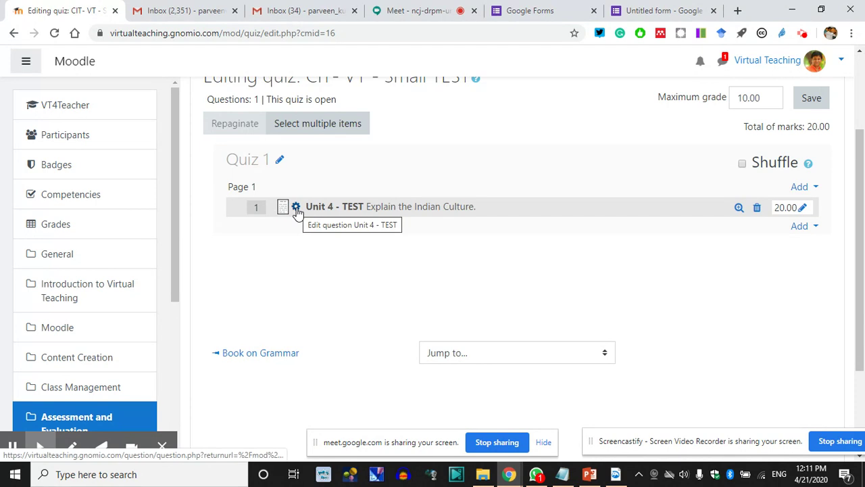
click(814, 234)
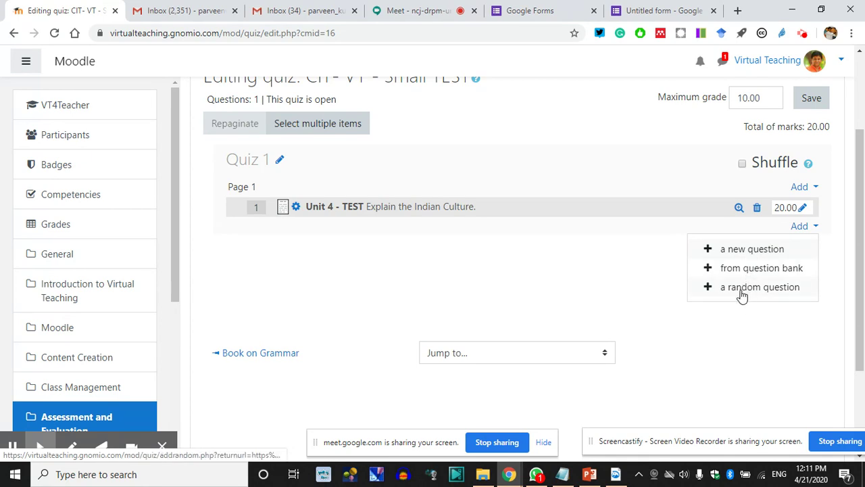
click(747, 249)
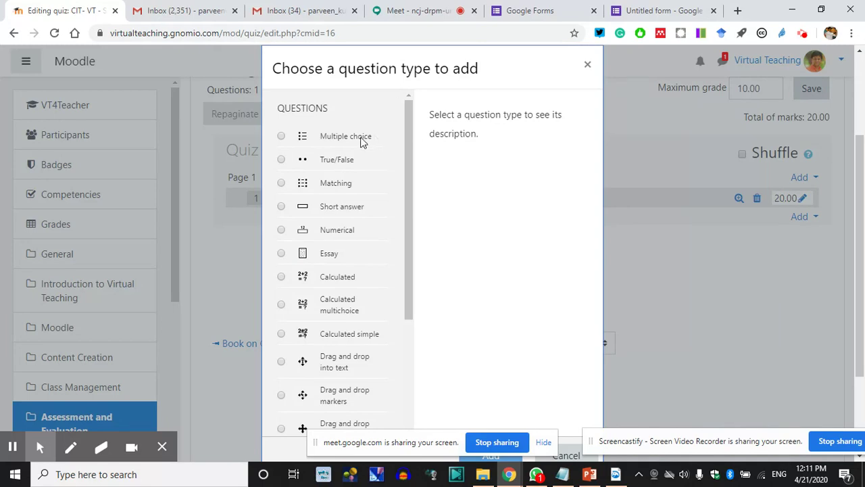
click(332, 138)
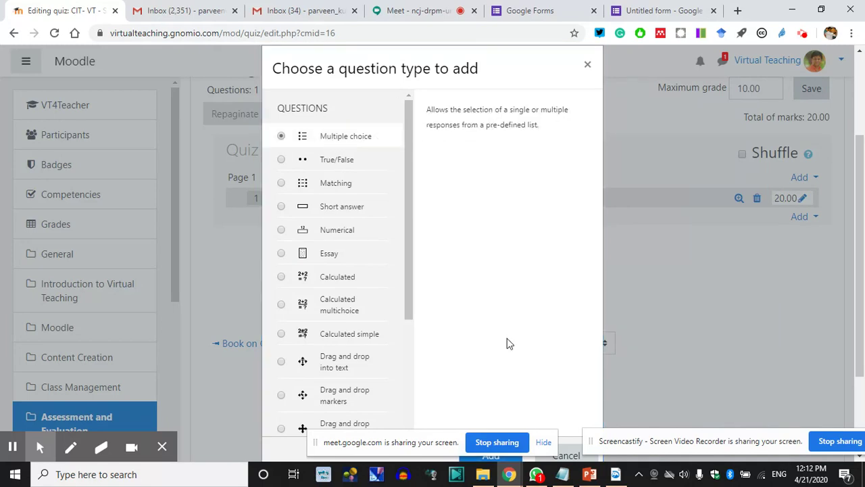
scroll(520, 365, down, 2)
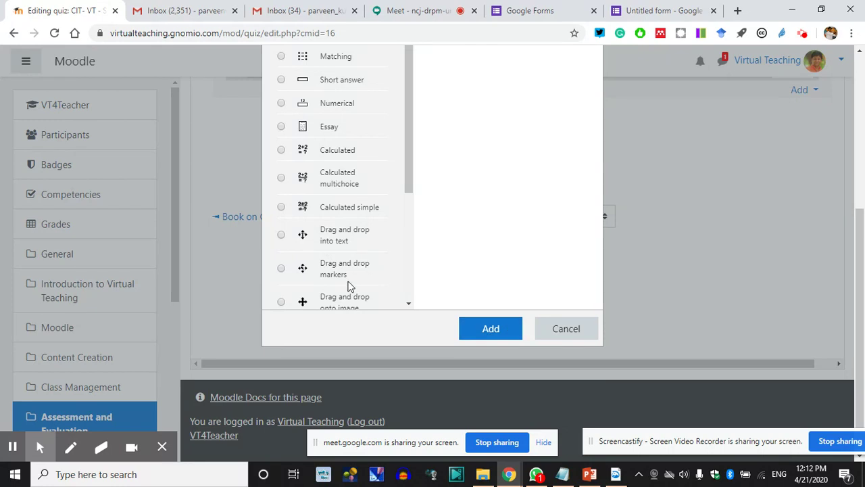
mouse_move(405, 164)
mouse_down()
mouse_move(414, 216)
mouse_move(403, 286)
mouse_move(407, 185)
mouse_move(421, 135)
mouse_move(418, 142)
mouse_up()
click(412, 265)
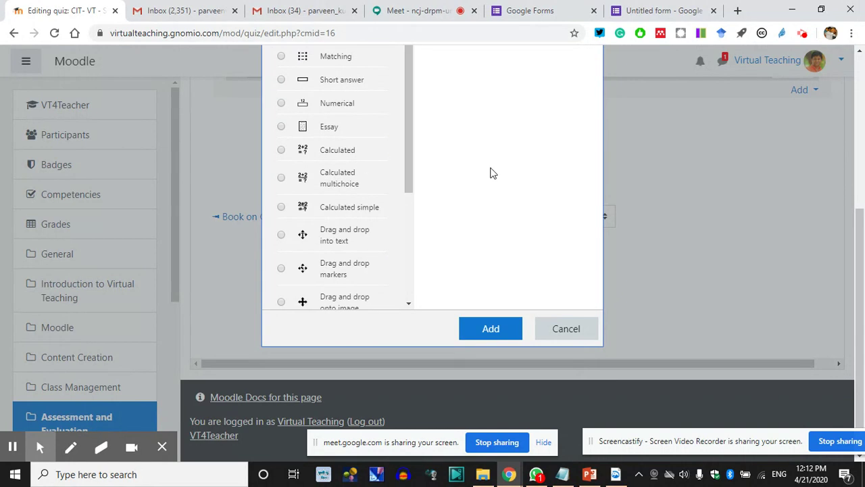
scroll(493, 177, up, 1)
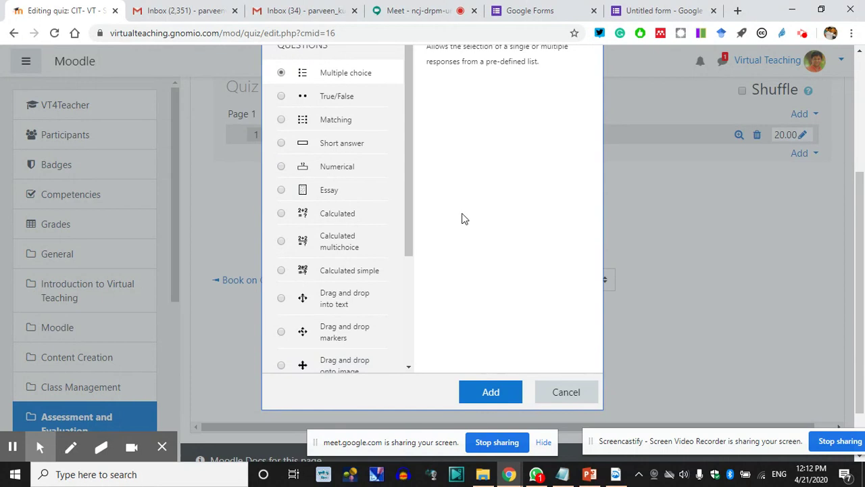
click(481, 391)
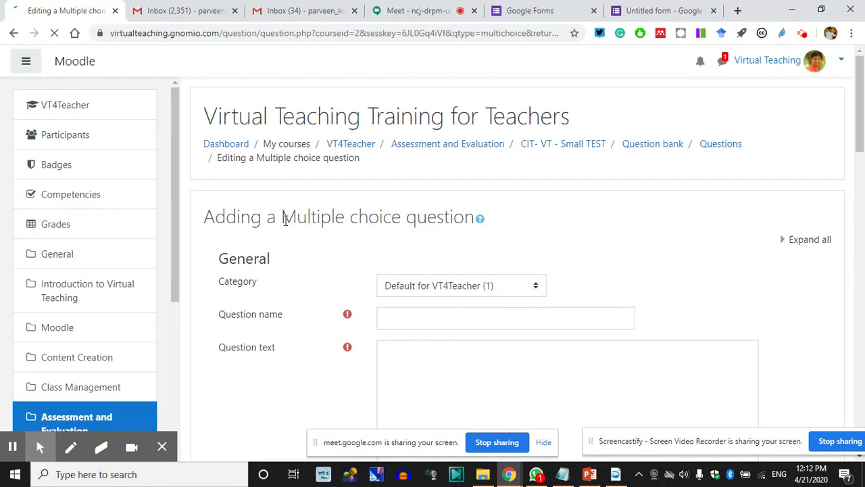
Step: Name the multiple choice question "What is the name of this Training Prog"
click(295, 241)
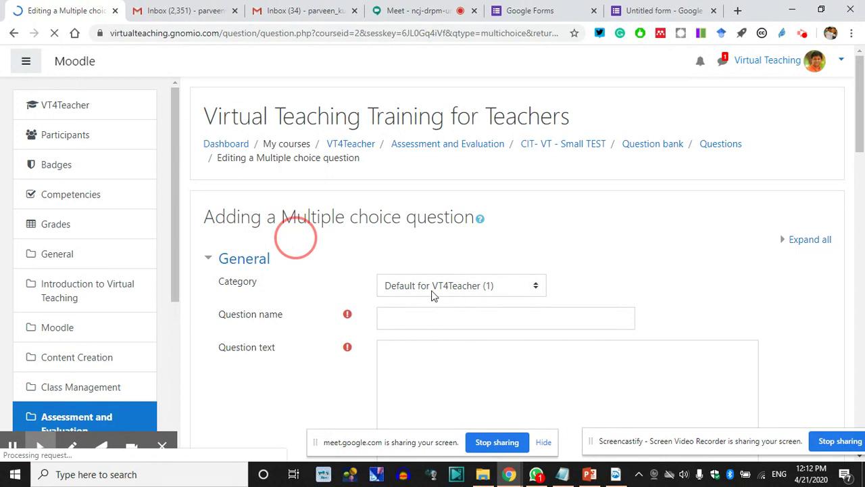
scroll(433, 295, down, 1)
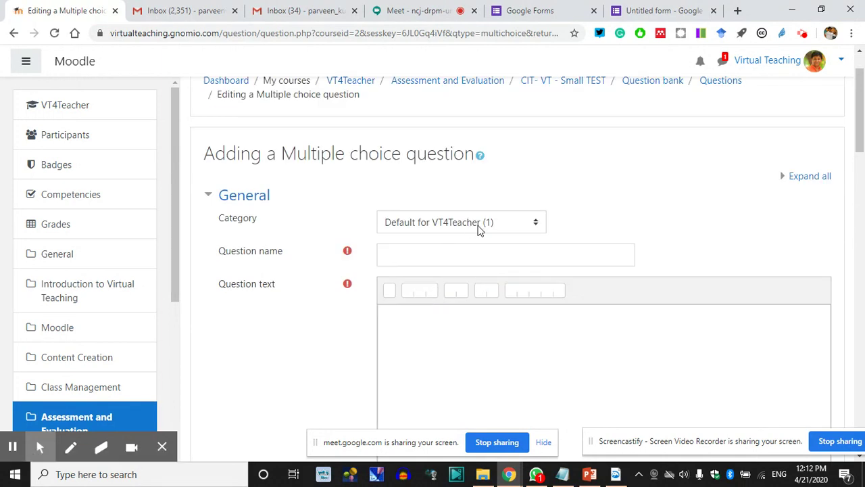
click(429, 257)
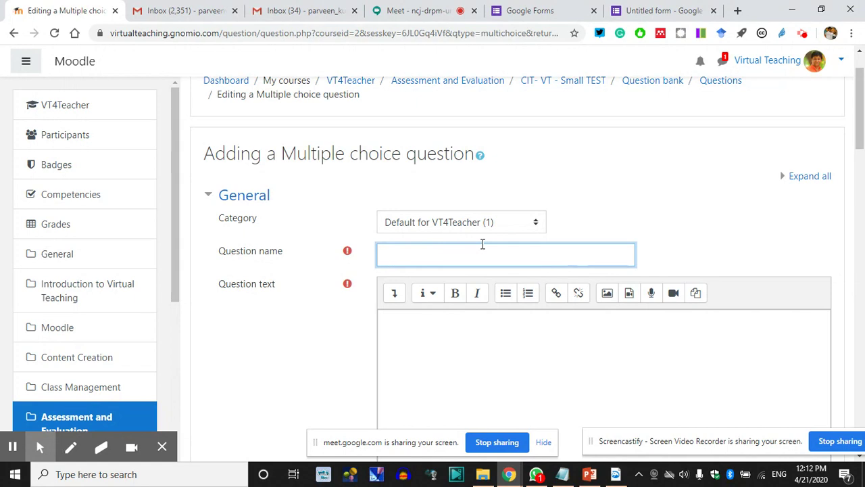
text(What is the name of this Training Prog)
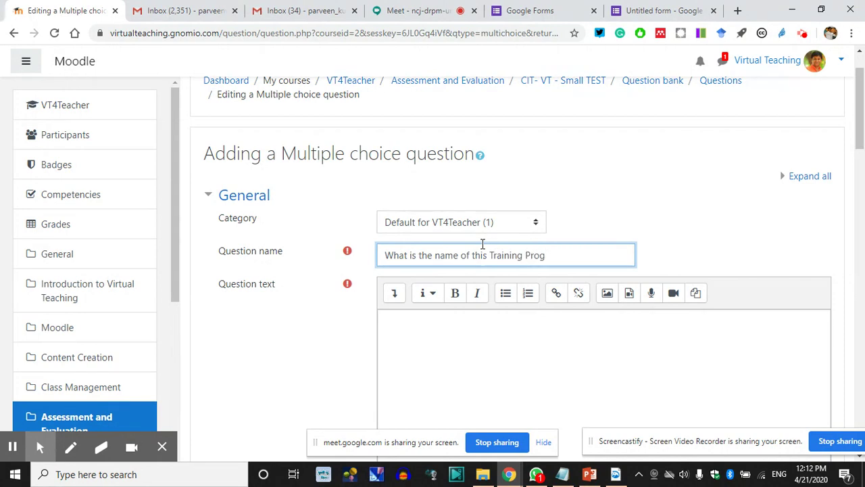
Step: Move "What is the name of this Training Prog" into the question text and rename the question "Prog Name"
scroll(461, 319, down, 1)
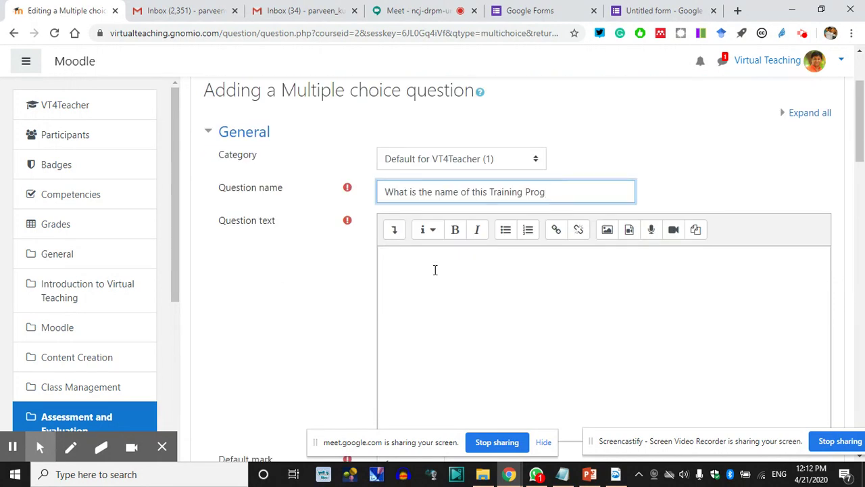
drag(563, 193, 382, 196)
key(ctrl+c)
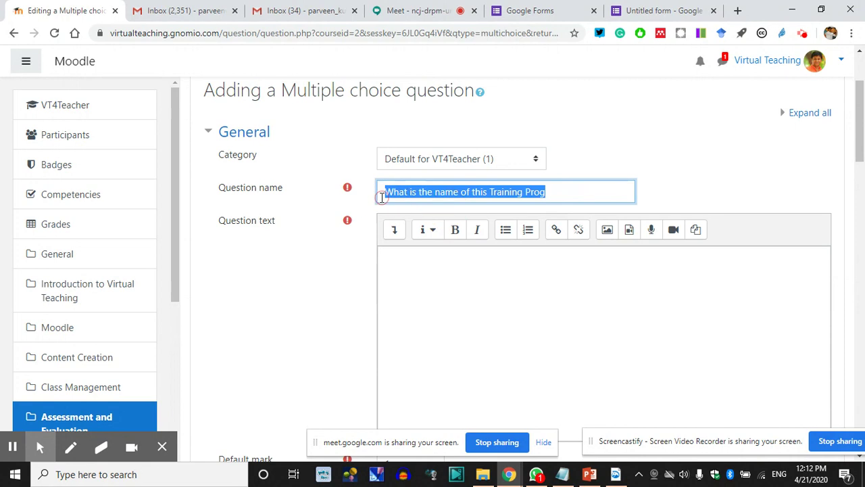
key(BackSpace)
click(419, 264)
key(ctrl+v)
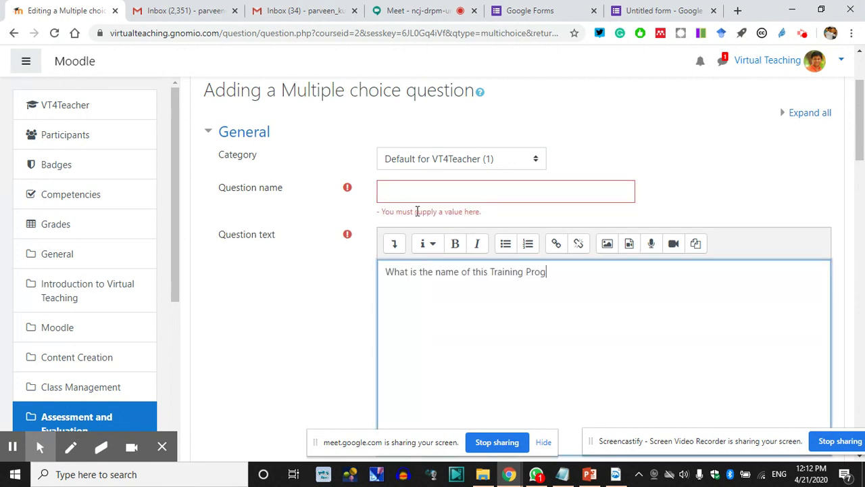
click(406, 190)
text(Prog Name)
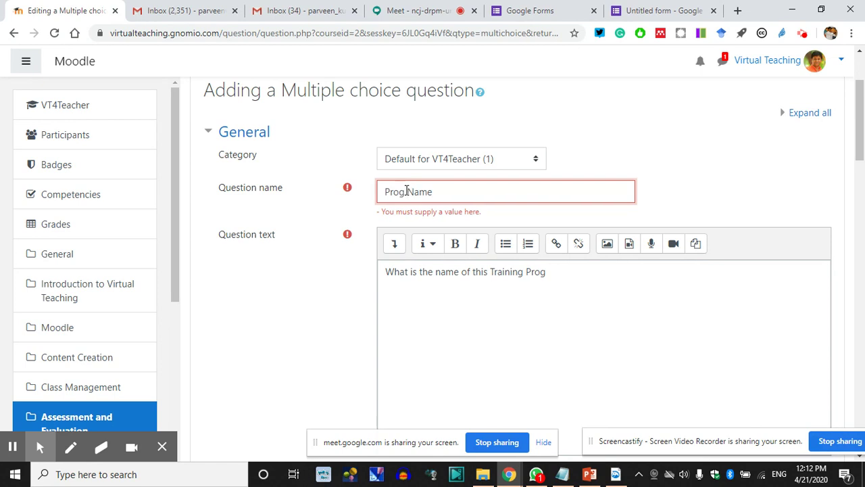
Step: Review the default mark and general feedback fields, reading the help on general feedback
scroll(478, 299, down, 2)
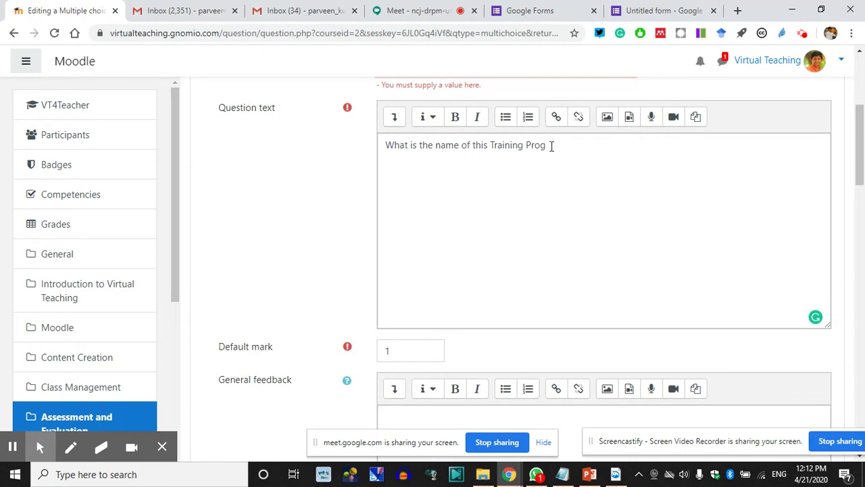
scroll(462, 257, down, 3)
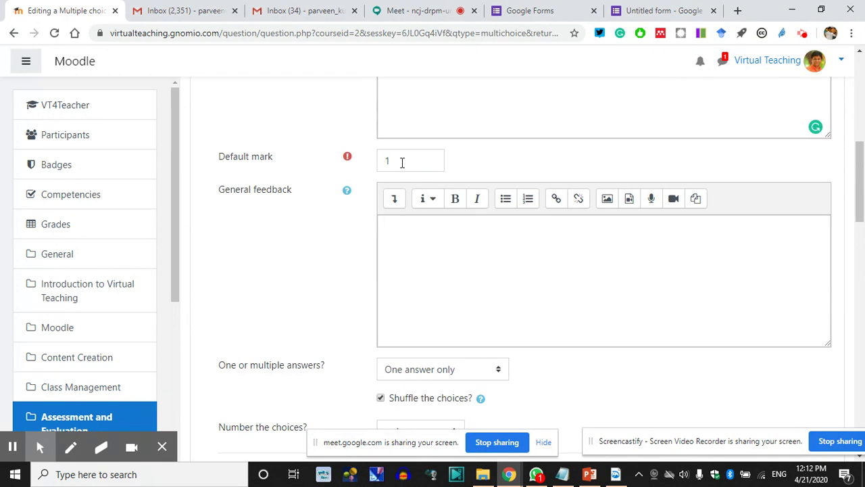
click(404, 228)
scroll(403, 229, down, 1)
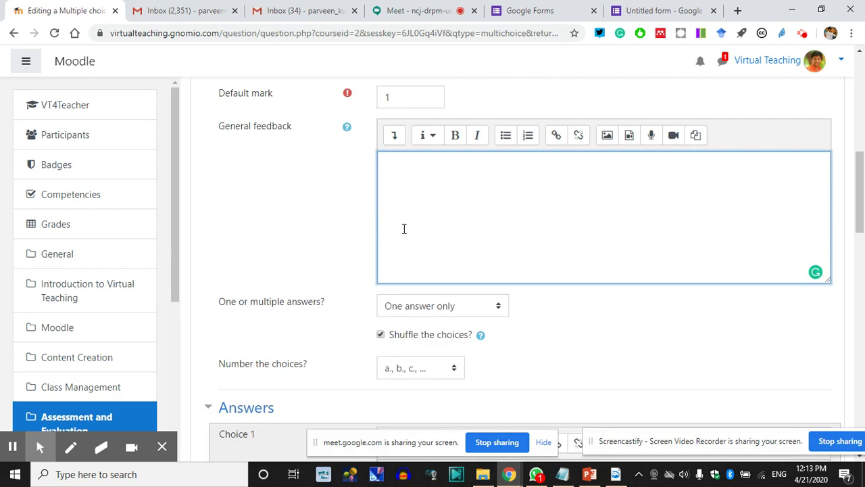
scroll(349, 135, up, 1)
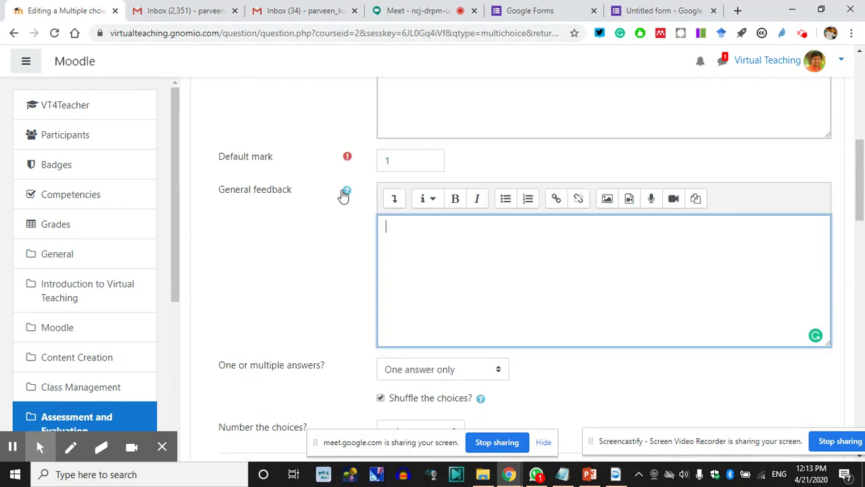
click(347, 193)
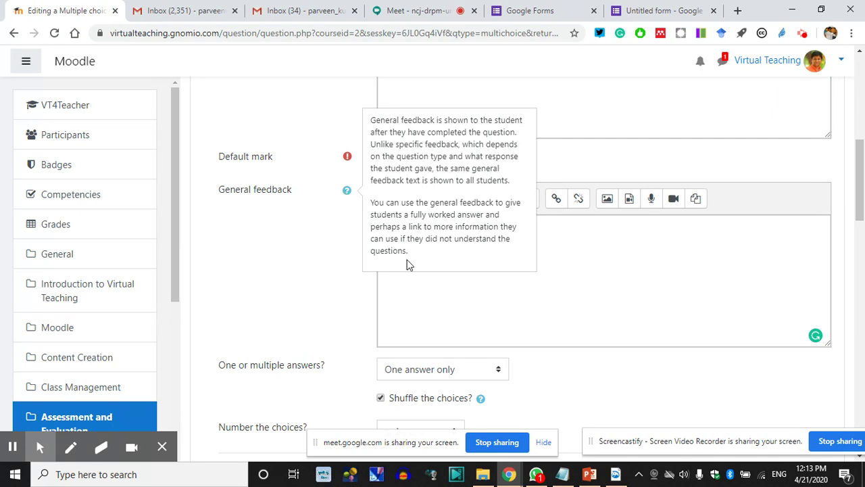
click(566, 242)
scroll(564, 242, down, 2)
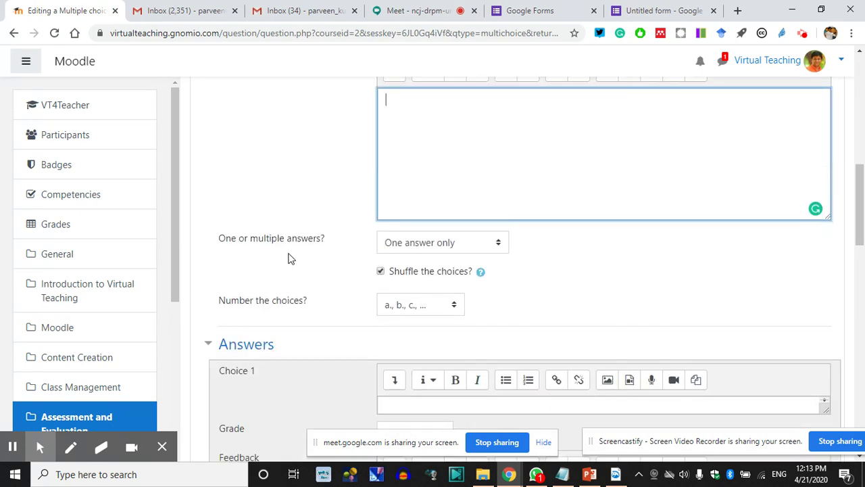
Step: Number the answer choices as 1., 2., 3., and enter "Moocs" as Choice 1
scroll(445, 247, down, 2)
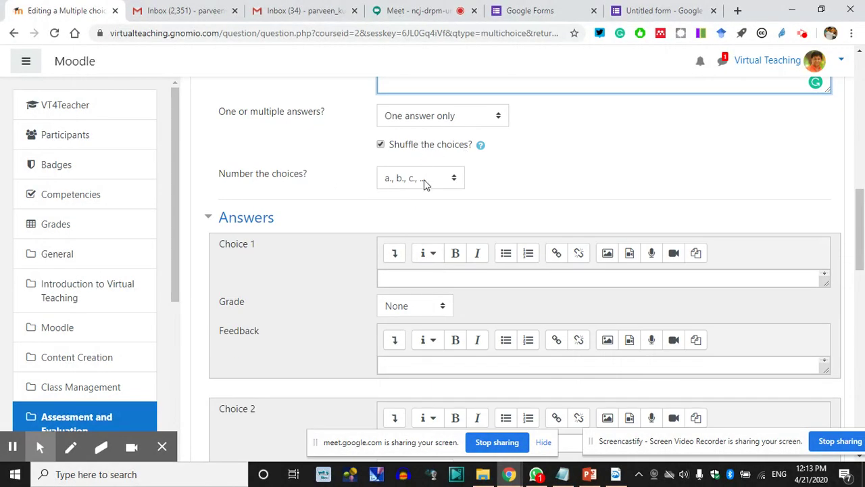
click(454, 178)
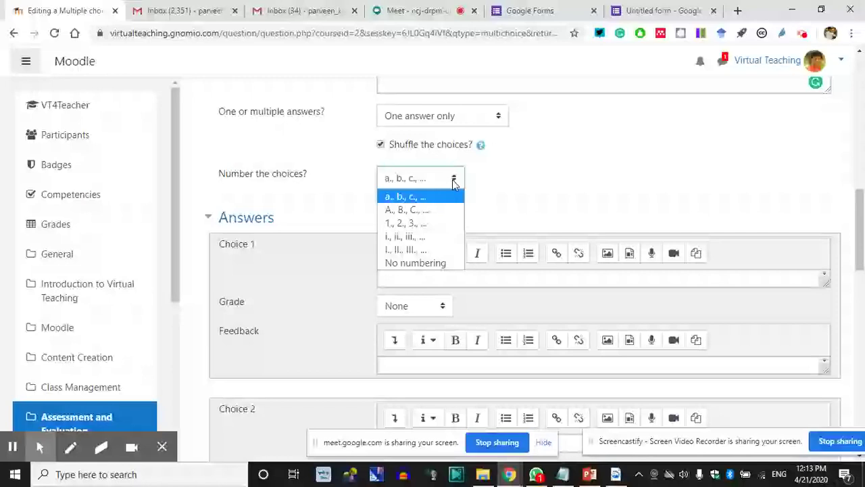
click(415, 223)
click(427, 279)
text(Moocs)
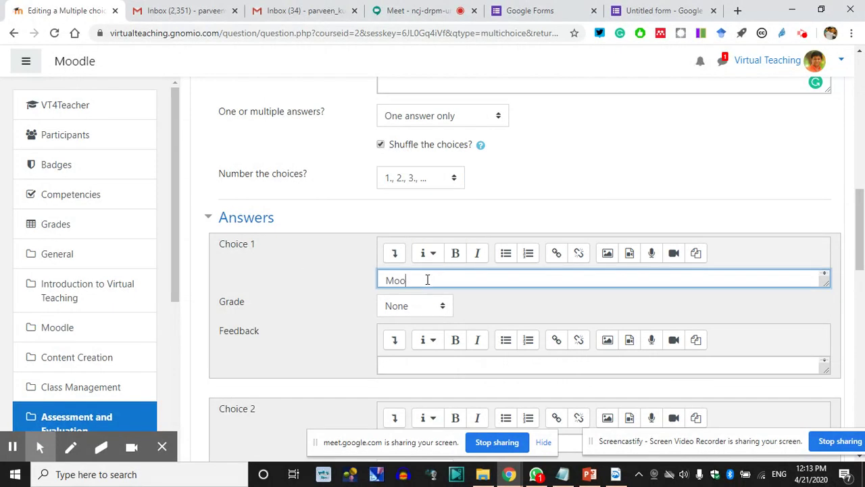
Step: Enter "MOODLE" as Choice 2 and "Virtual Teaching" as Choice 3
scroll(343, 312, down, 3)
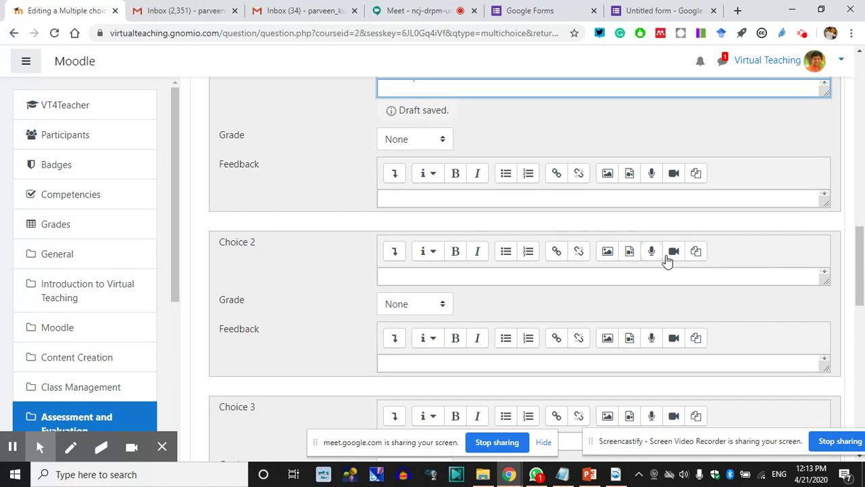
scroll(403, 266, down, 1)
click(402, 254)
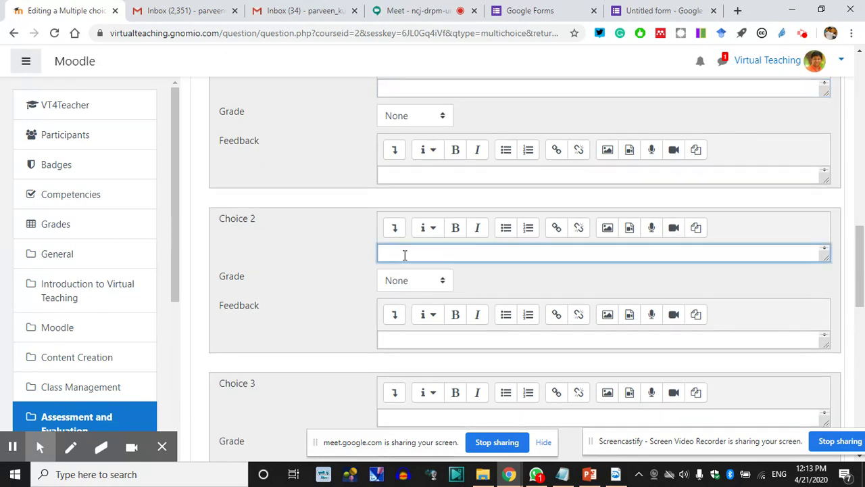
text(MOODLE)
scroll(412, 284, down, 1)
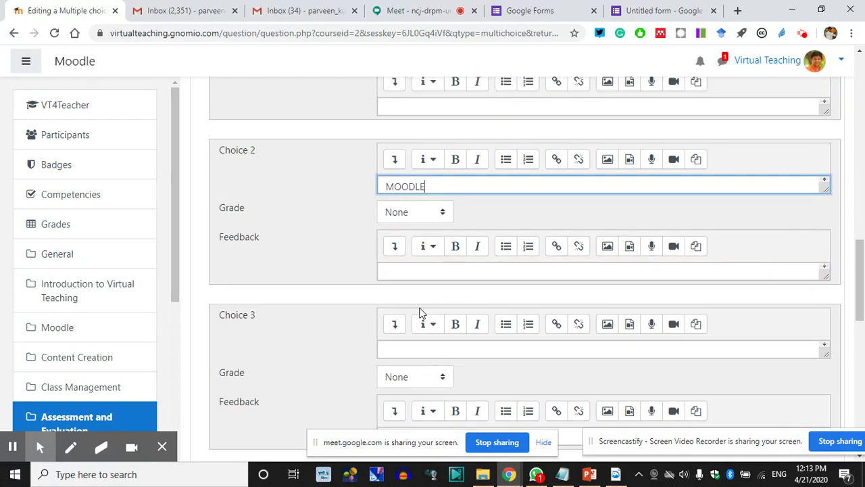
click(421, 349)
text(Virtual Teaching)
Step: Enter "Online Video Editing" as Choice 4
scroll(422, 350, up, 1)
scroll(426, 305, down, 3)
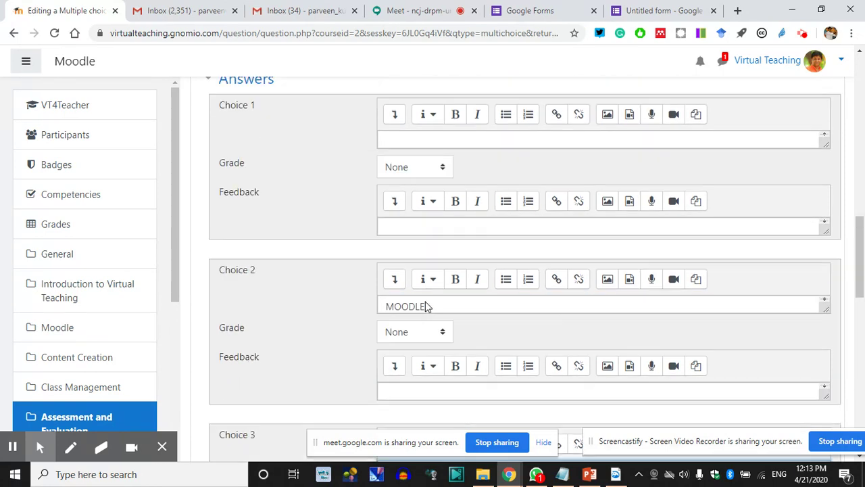
scroll(432, 280, down, 2)
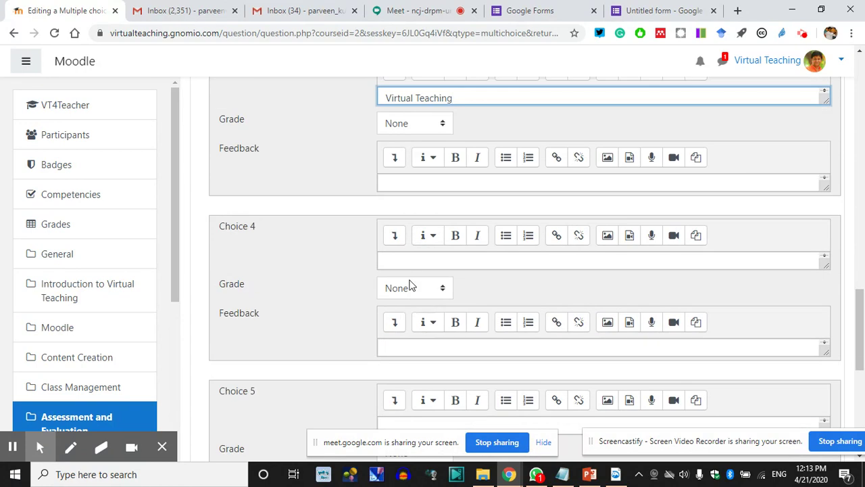
click(410, 263)
text(Online Video)
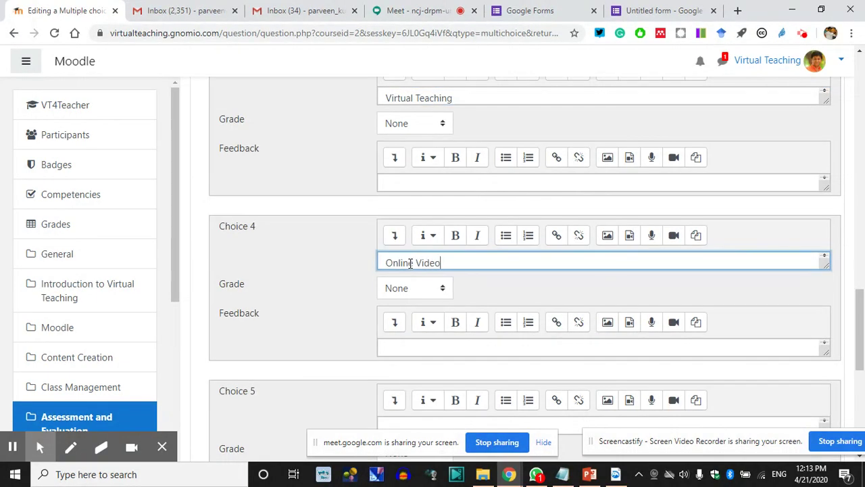
text( Editing)
Step: Set the grade of the Virtual Teaching choice to 100% and save the multiple choice question
scroll(445, 260, up, 3)
click(411, 316)
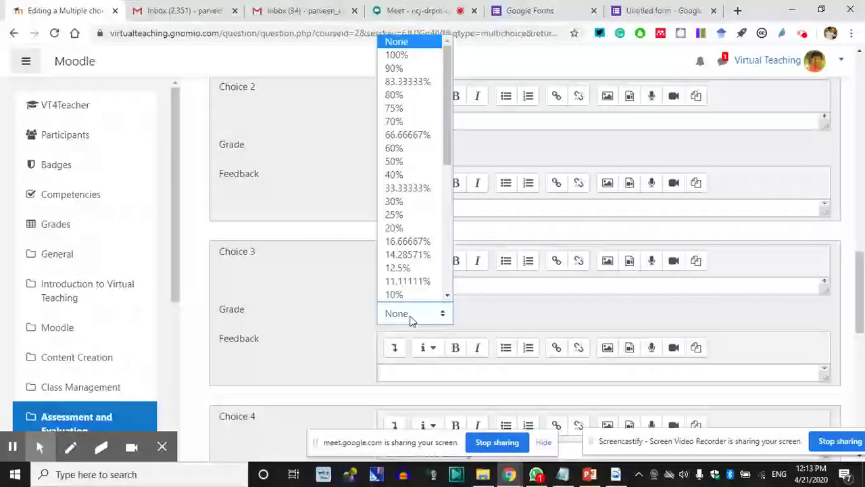
click(398, 57)
click(372, 263)
scroll(429, 352, down, 8)
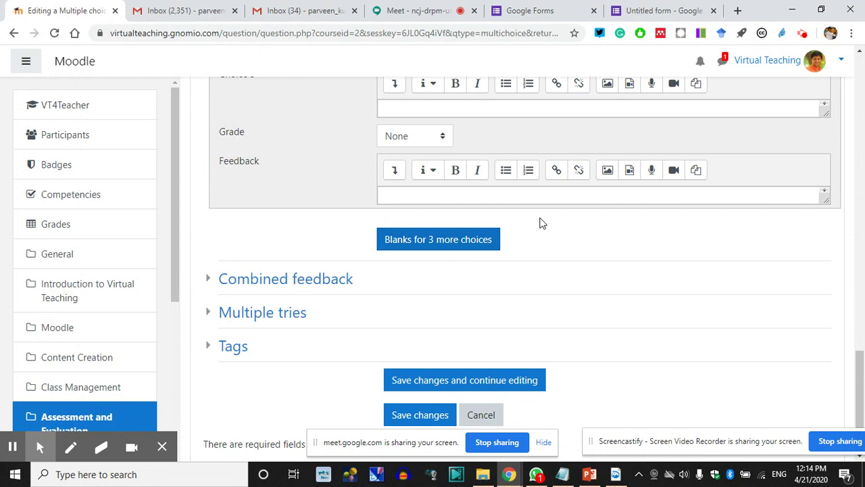
scroll(491, 245, up, 5)
scroll(693, 245, down, 7)
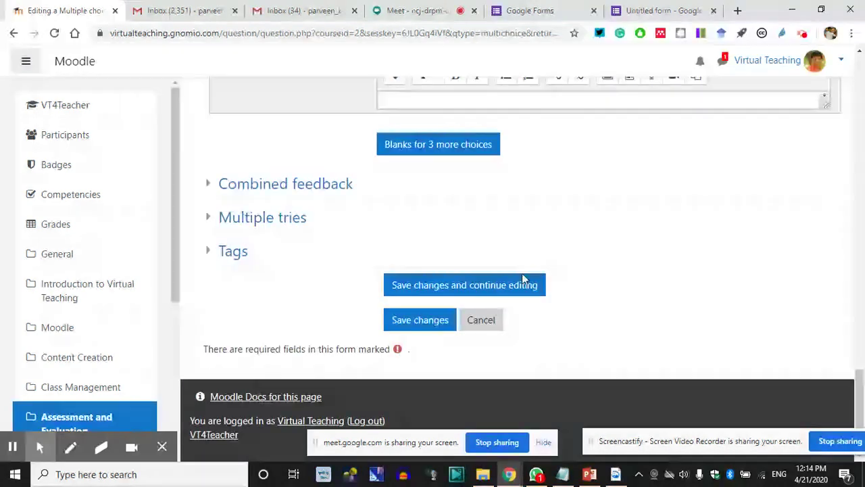
click(400, 322)
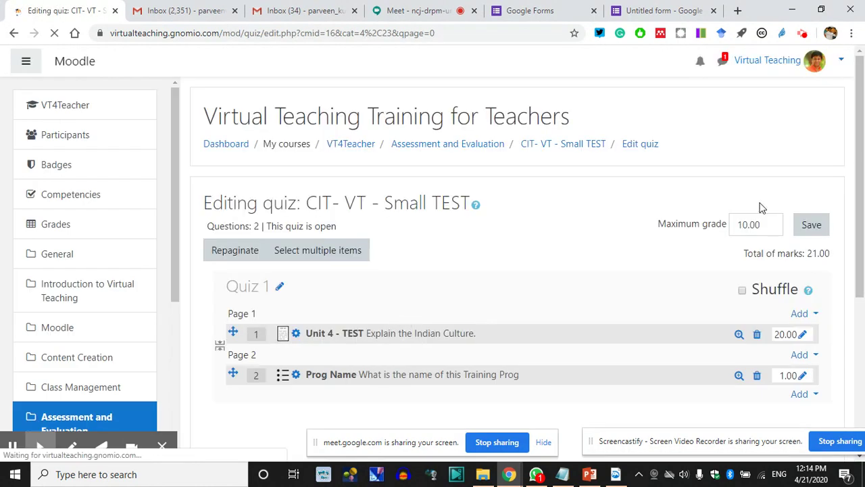
Step: Set the quiz's maximum grade to 21 and save it
click(810, 227)
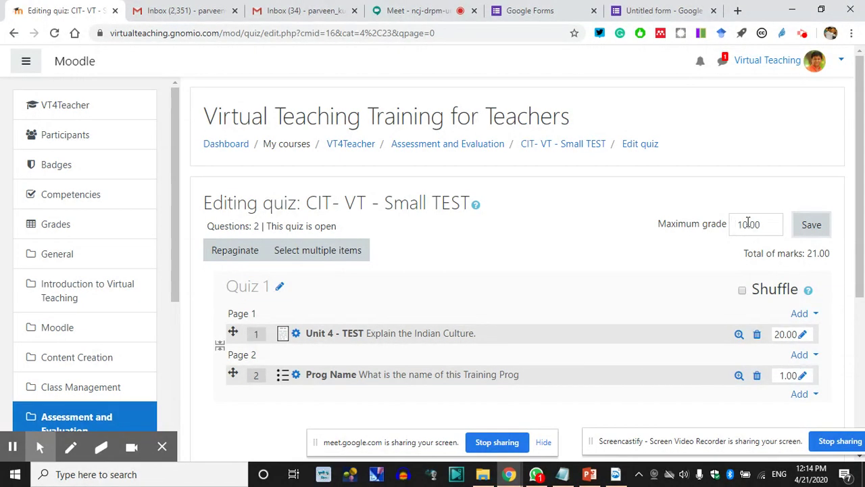
drag(749, 224, 729, 228)
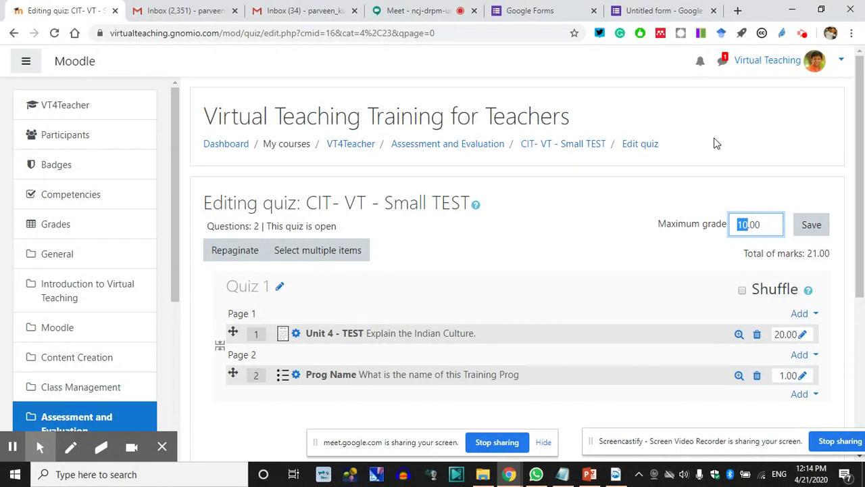
text(21)
click(810, 224)
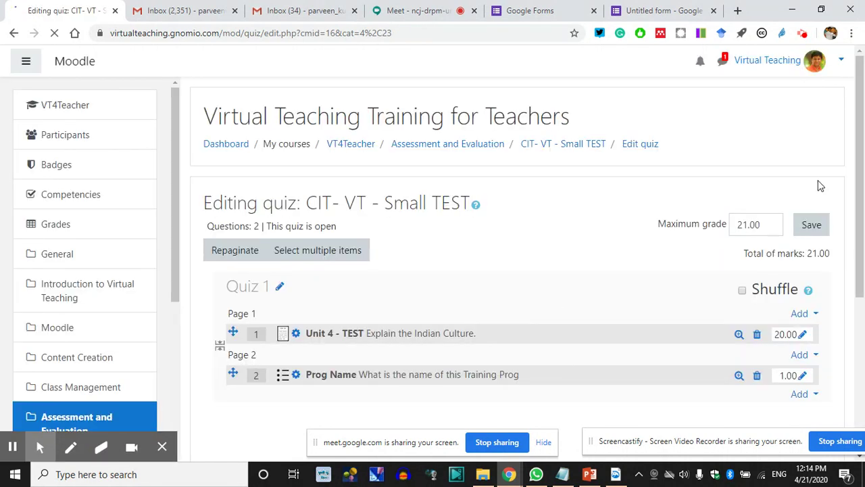
scroll(444, 329, down, 4)
scroll(444, 330, up, 4)
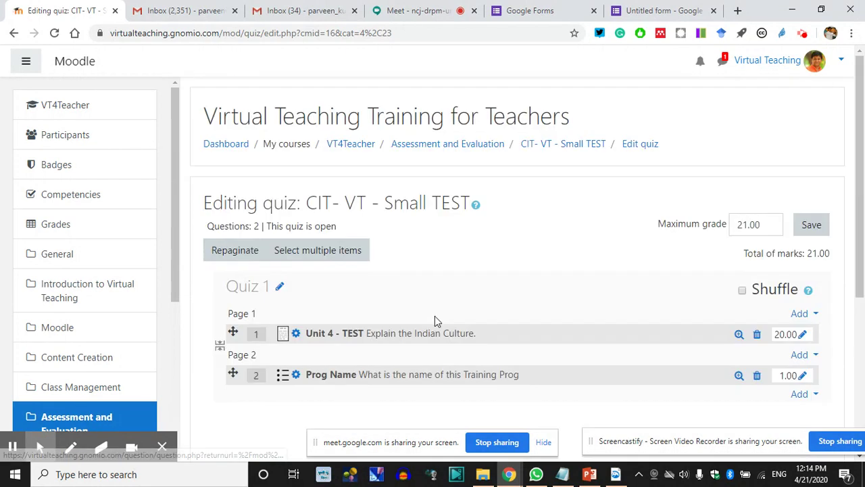
Step: Switch the current role to Student to see the course as a student does
click(840, 60)
click(781, 226)
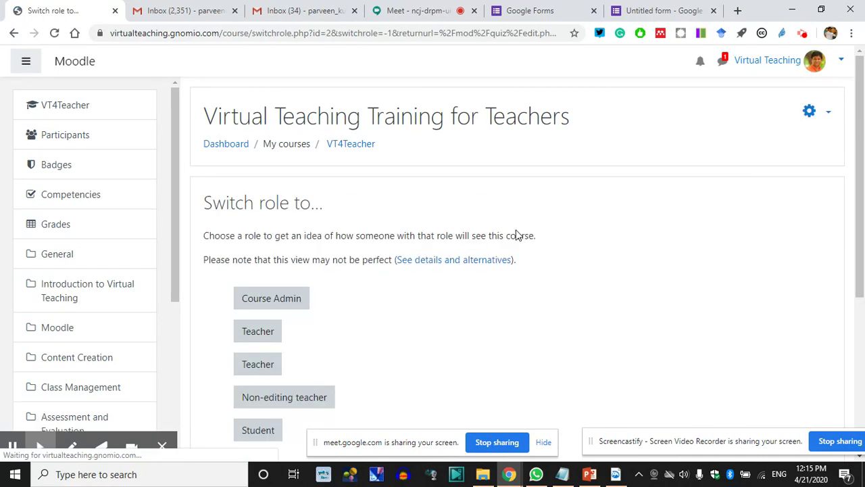
scroll(324, 331, down, 1)
click(257, 368)
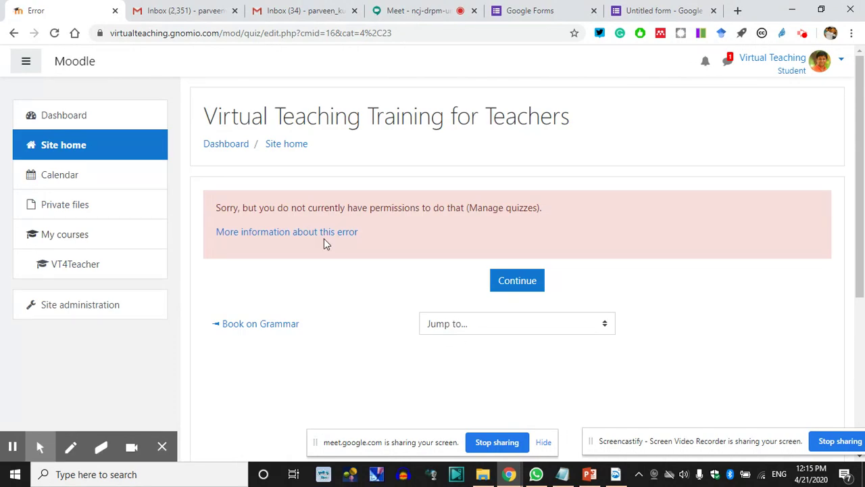
Step: Return to the Dashboard and open the Virtual Teaching Training for Teachers course
click(238, 144)
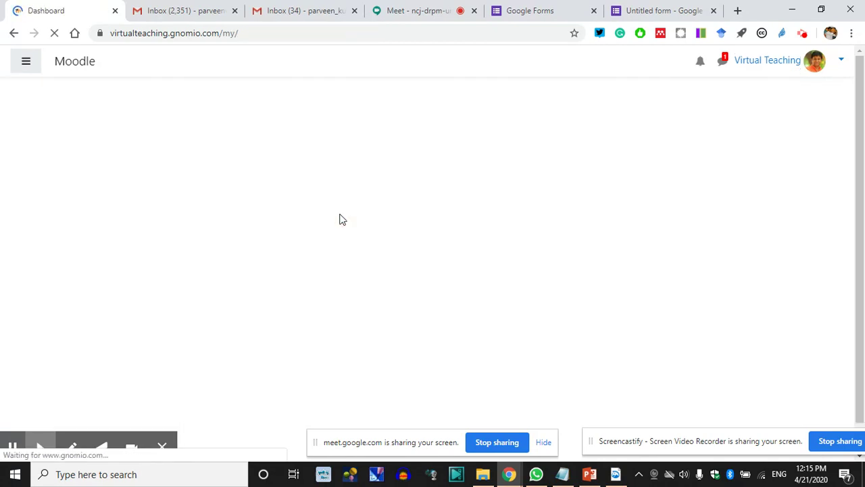
scroll(338, 258, down, 6)
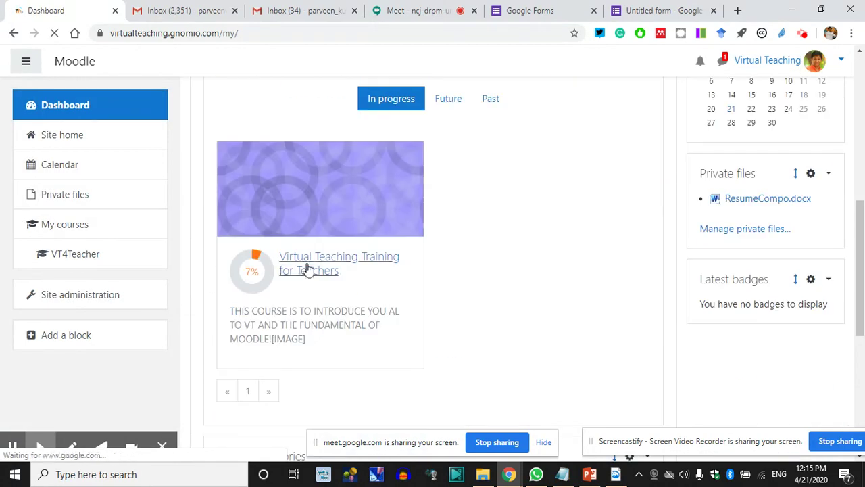
click(306, 269)
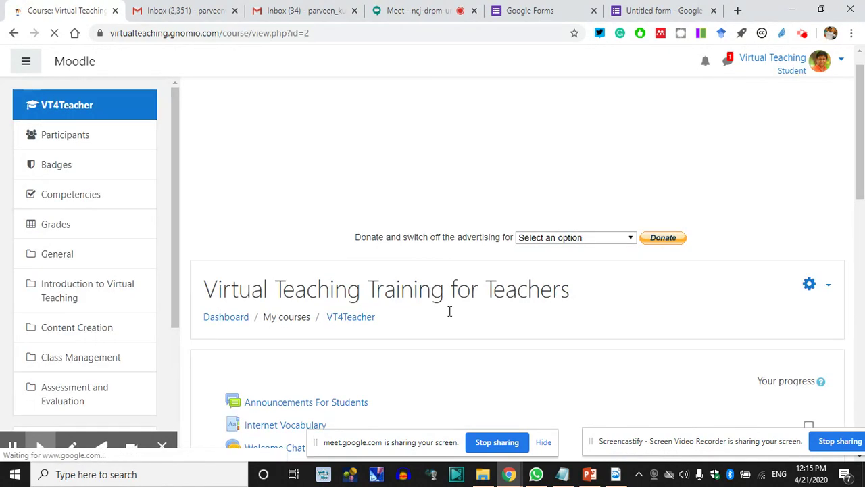
Step: Open the CIT- VT - Small TEST quiz under Assessment and Evaluation and start an attempt
scroll(450, 311, down, 5)
scroll(450, 317, down, 6)
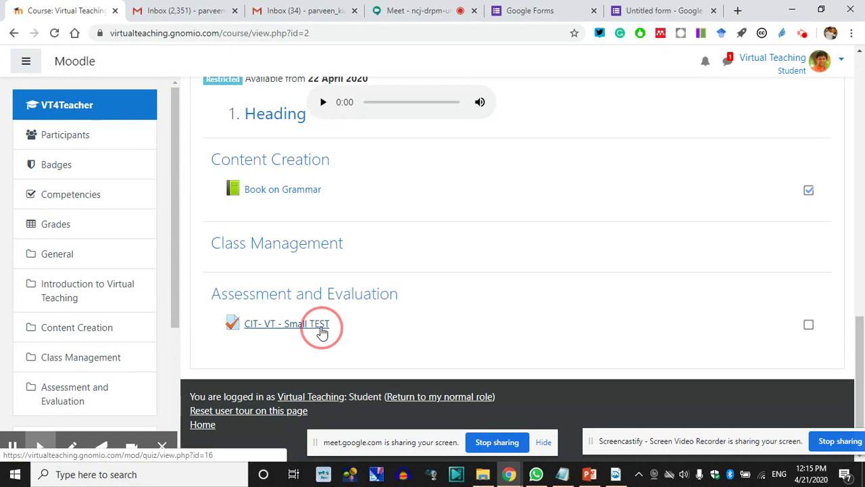
click(321, 327)
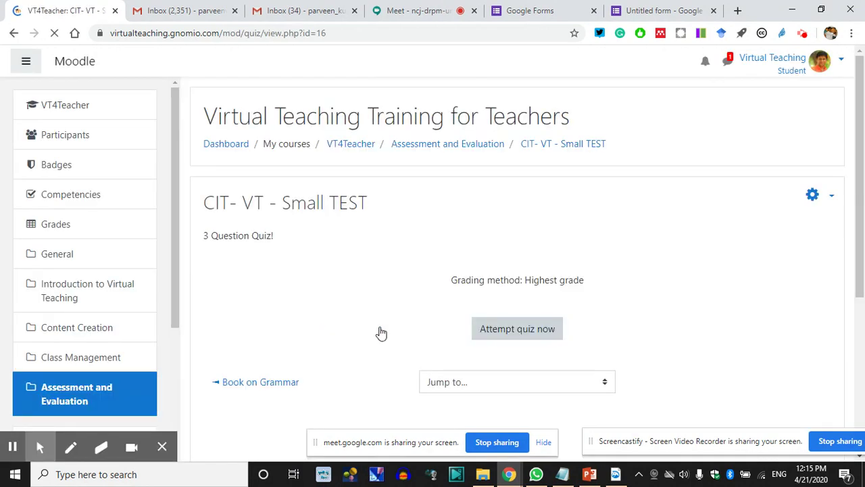
scroll(531, 299, down, 2)
click(521, 204)
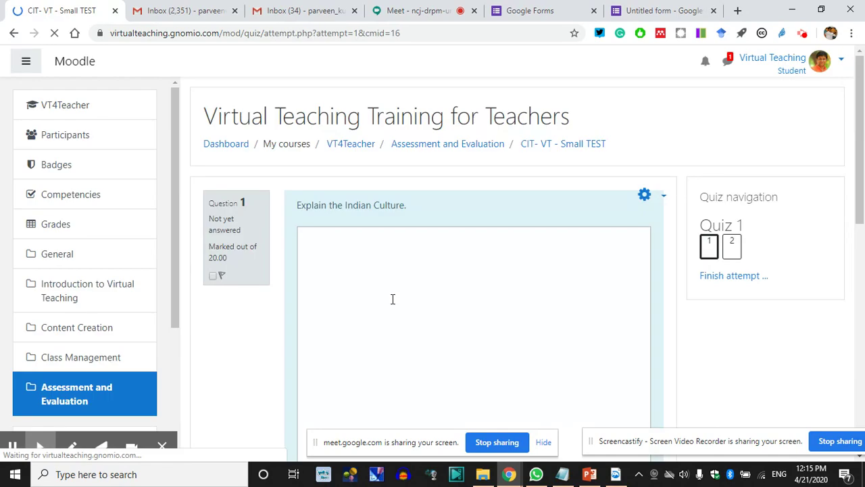
Step: Answer question 1 with "Indian Culture is as old as the times! It is something that is not known but not even unknown to us."
click(341, 256)
text(Indian Cultu)
text(r)
scroll(341, 257, down, 5)
scroll(346, 248, up, 5)
click(365, 217)
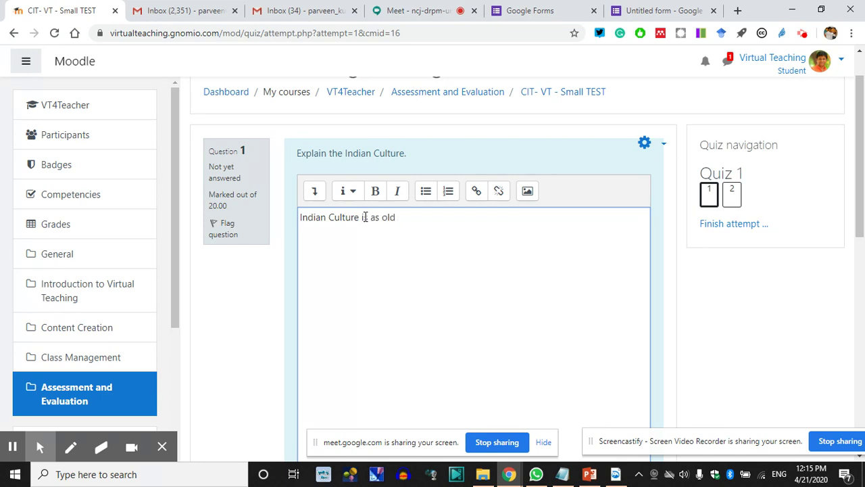
text(the)
text(something tha)
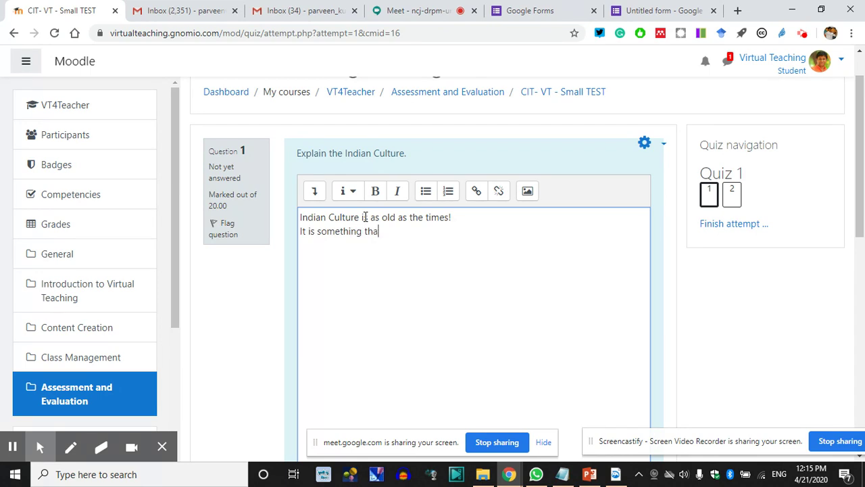
text(t is not known but)
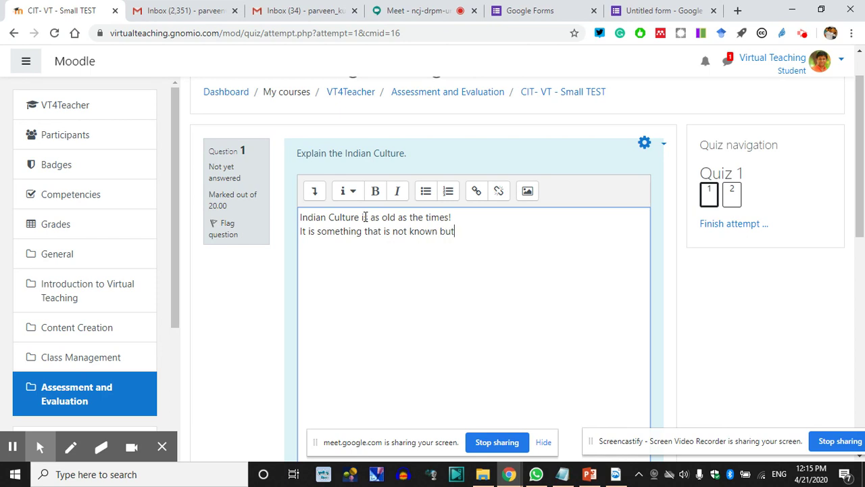
text( not even unknown to)
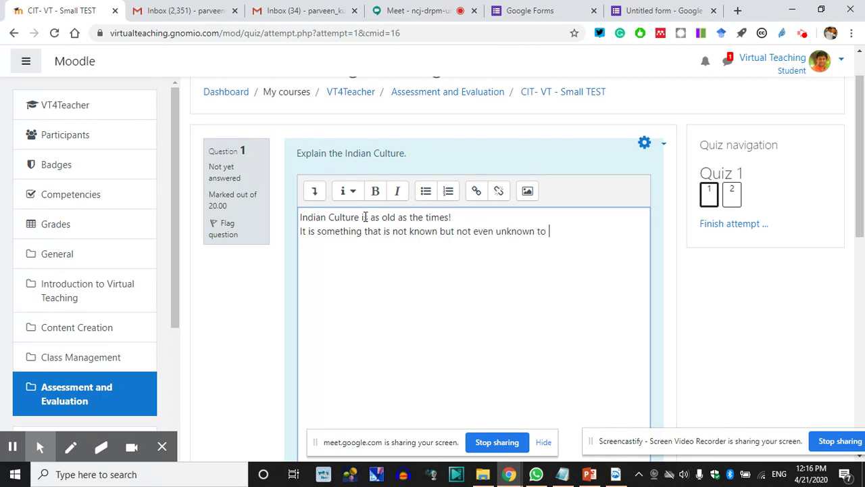
key(BackSpace)
key(BackSpace)
text(us.)
Step: Copy the entire essay answer and paste it twice more below the original text
key(ctrl+a)
key(ctrl+c)
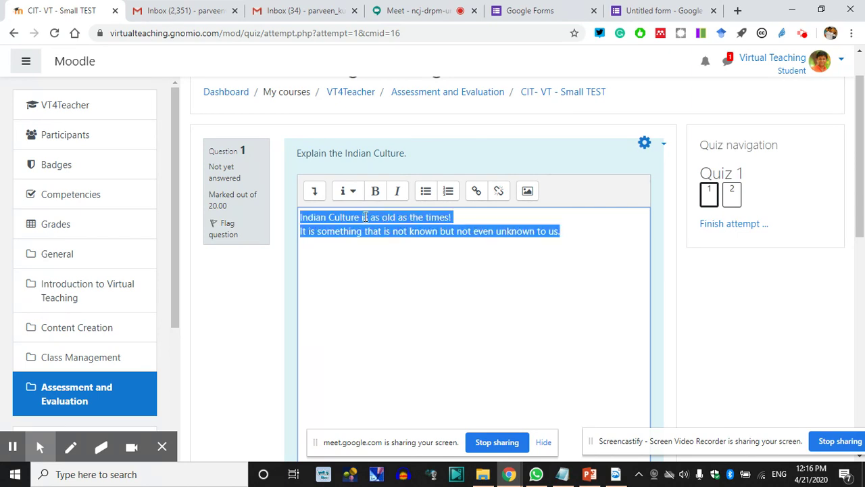
key(Right)
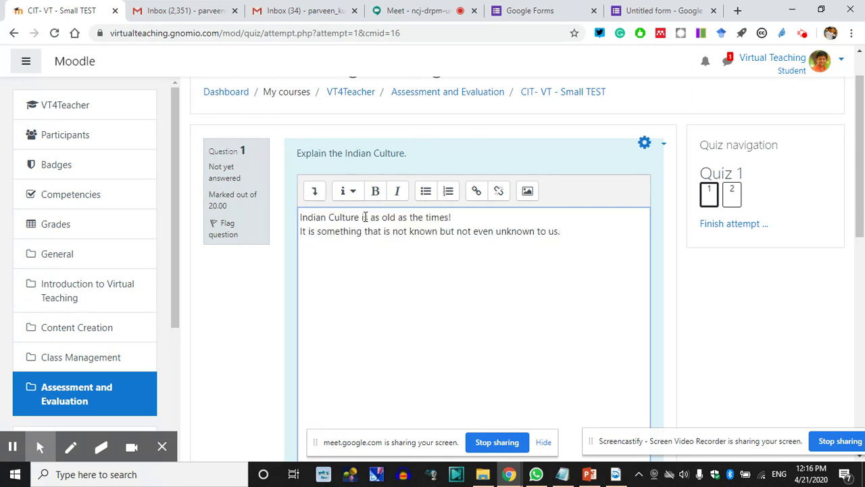
key(ctrl+v)
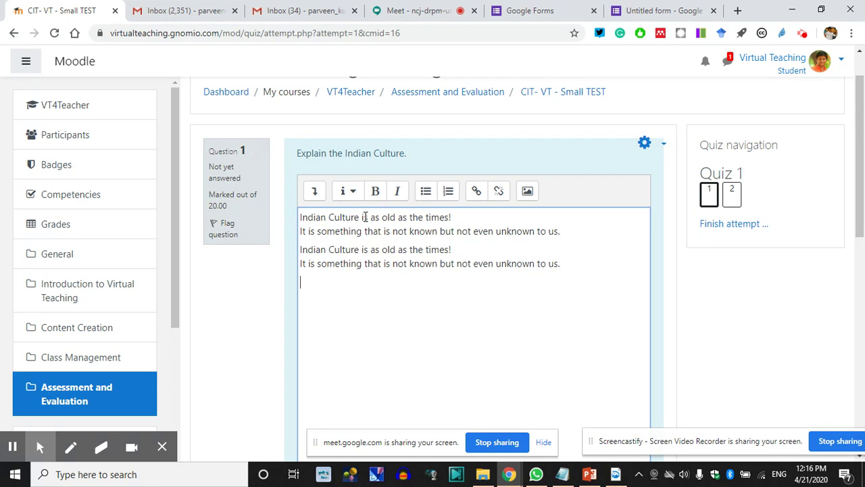
key(ctrl+v)
Step: Continue to question 2, choose "Virtual Teaching" as the answer, and finish the attempt to reach its summary
scroll(369, 235, down, 5)
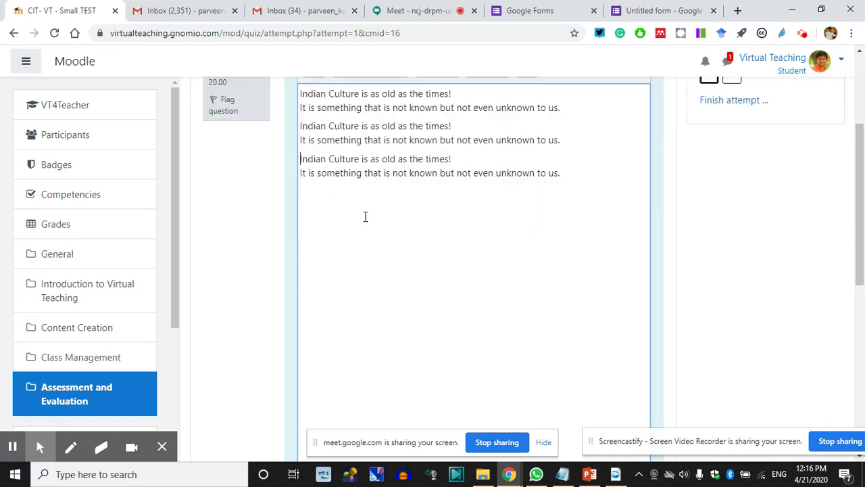
scroll(413, 308, down, 2)
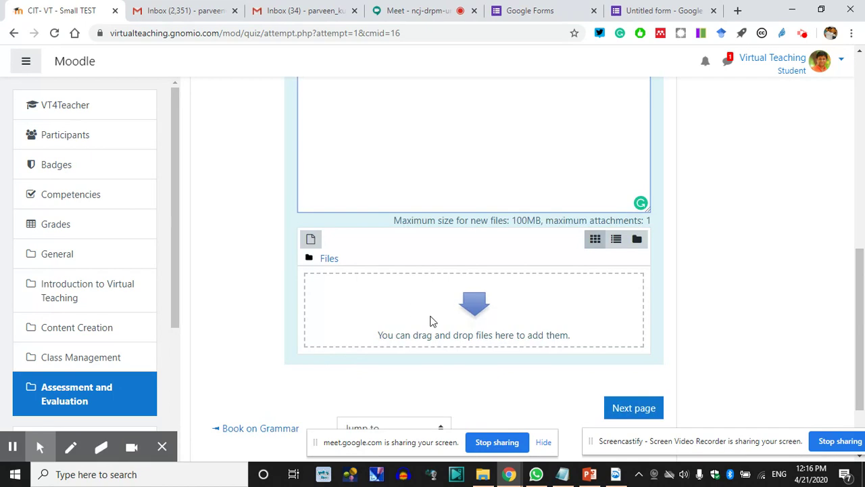
scroll(437, 318, up, 7)
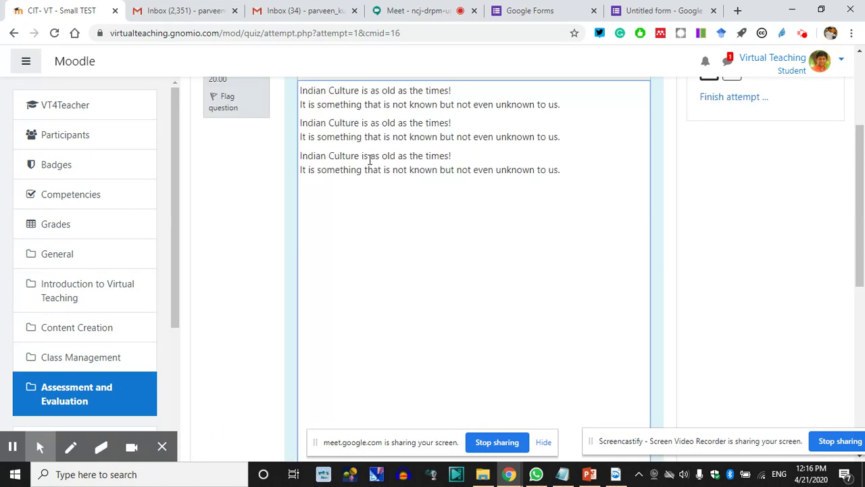
scroll(445, 216, down, 5)
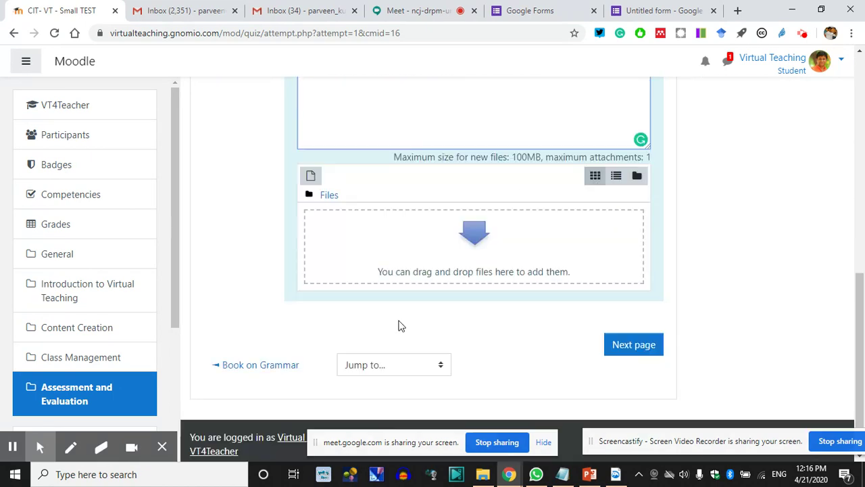
click(626, 345)
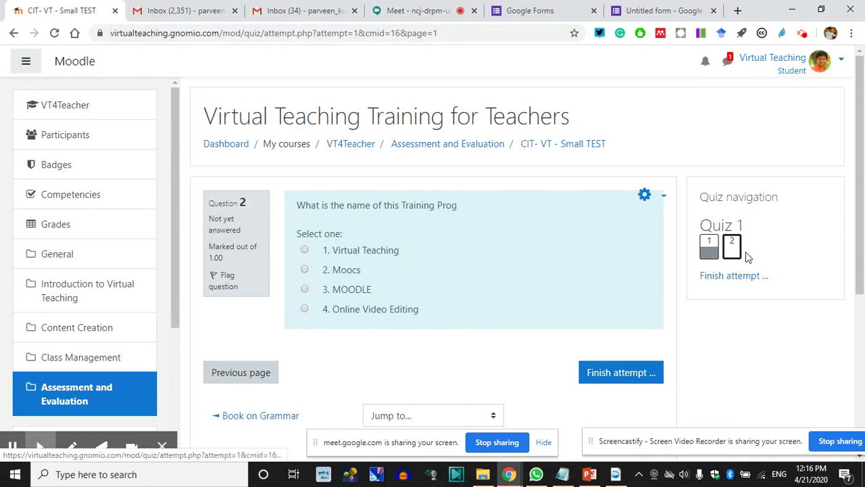
click(305, 251)
click(601, 373)
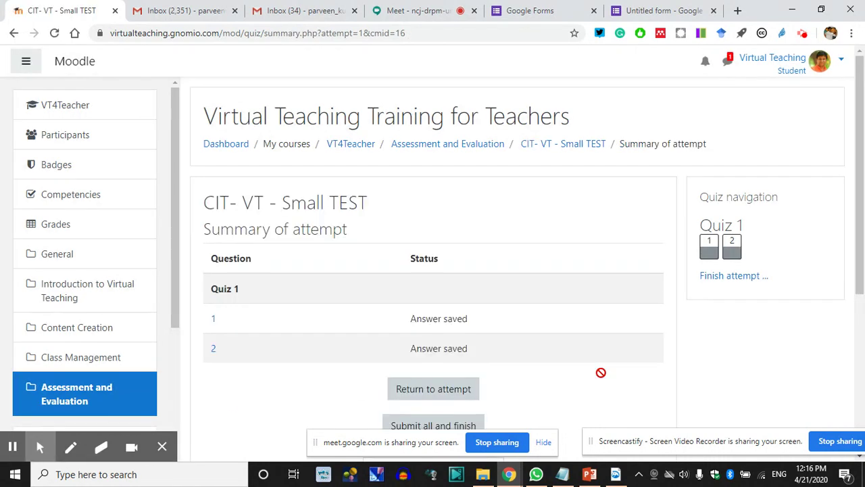
Step: Submit all answers of the quiz attempt and confirm the submission
scroll(601, 373, down, 2)
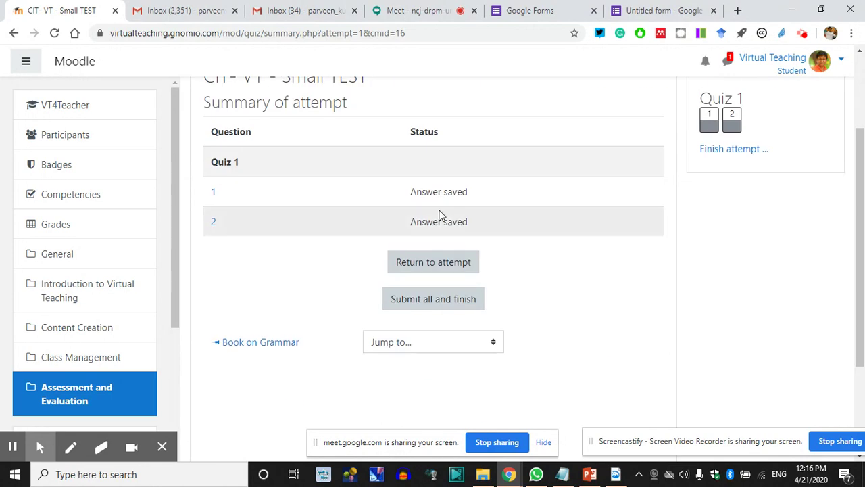
scroll(594, 289, down, 3)
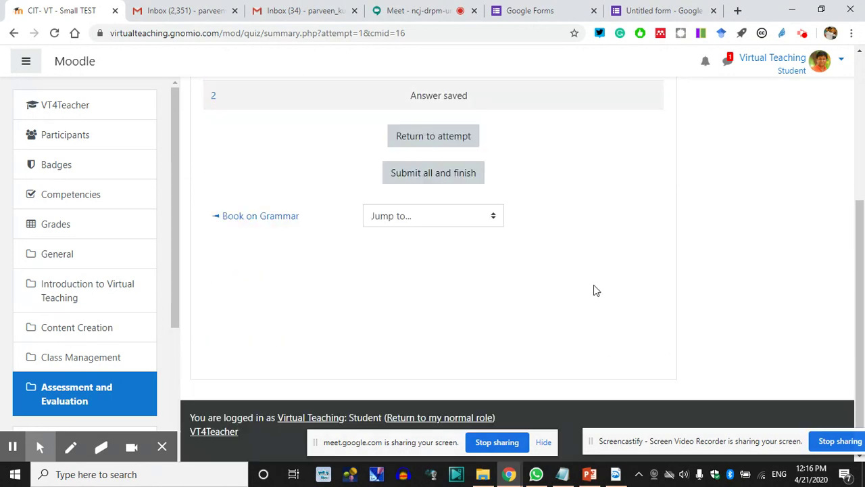
scroll(594, 284, up, 5)
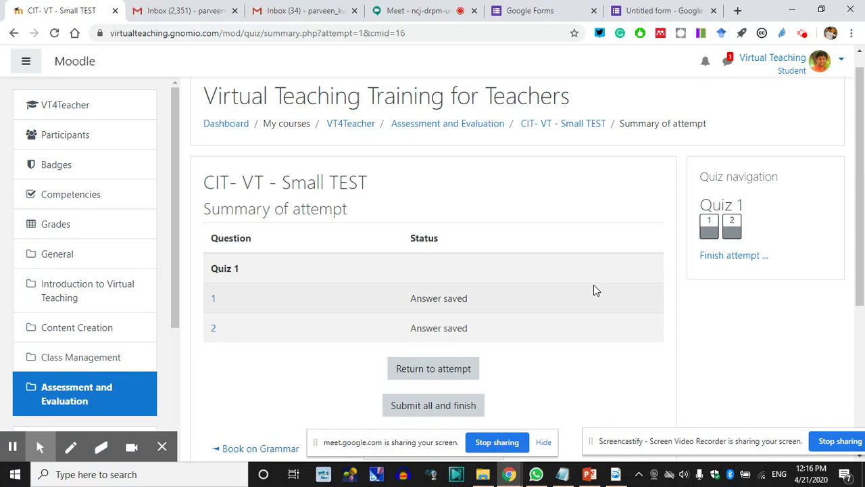
scroll(578, 294, down, 3)
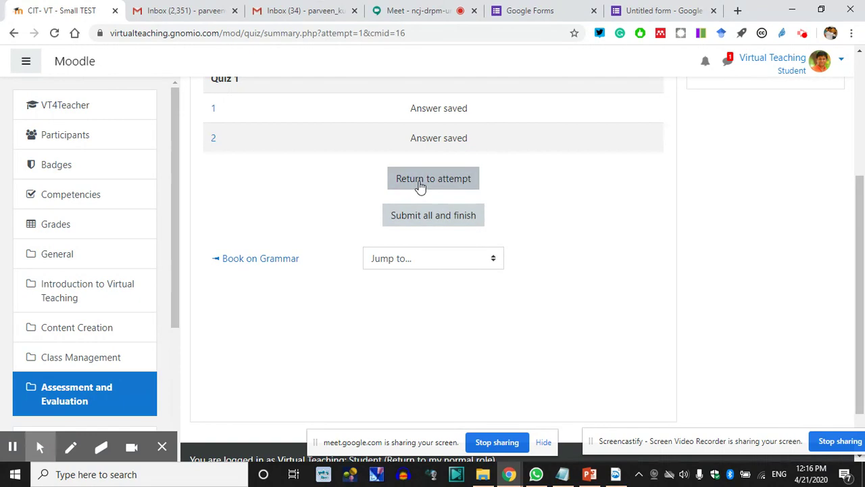
click(435, 223)
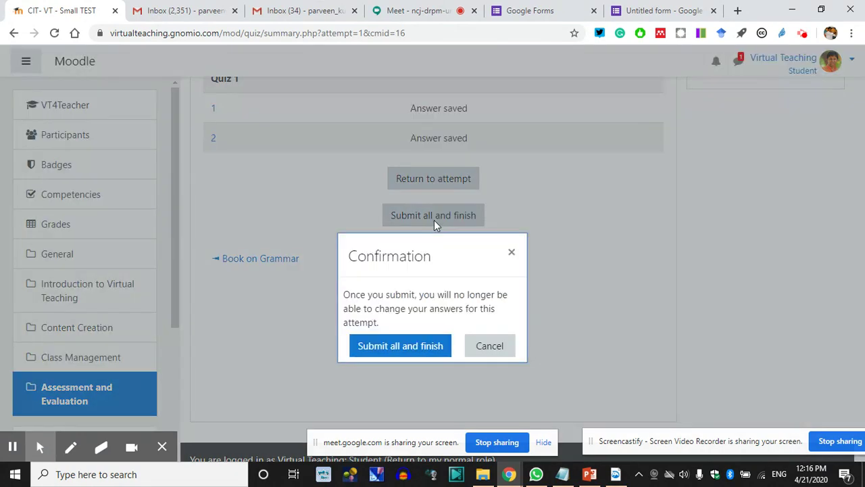
click(409, 349)
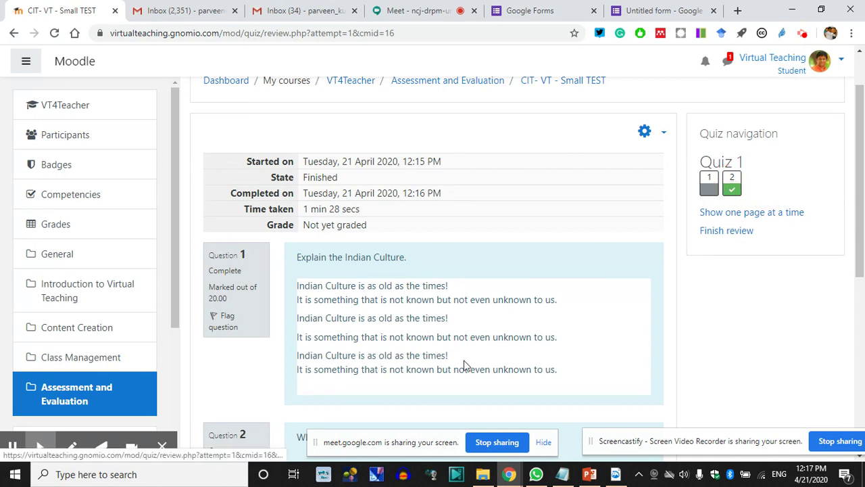
Step: Review the submitted attempt, checking the essay response and the feedback on the multiple choice question
scroll(353, 331, down, 3)
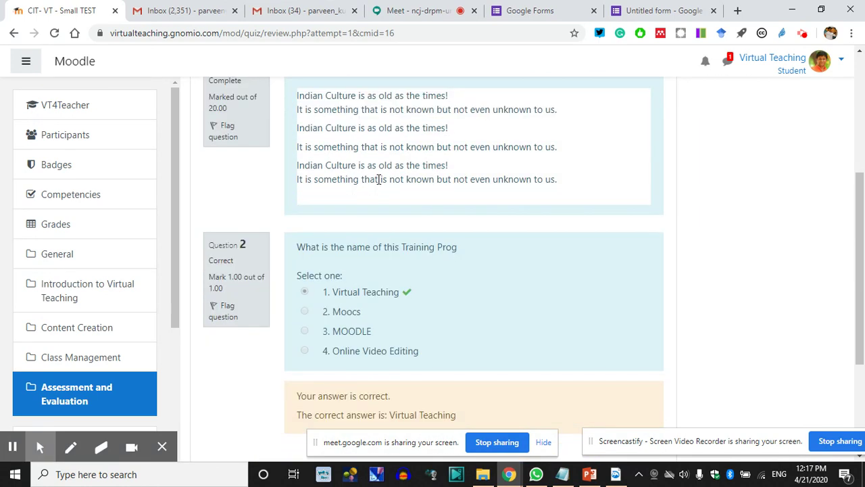
scroll(380, 302, down, 2)
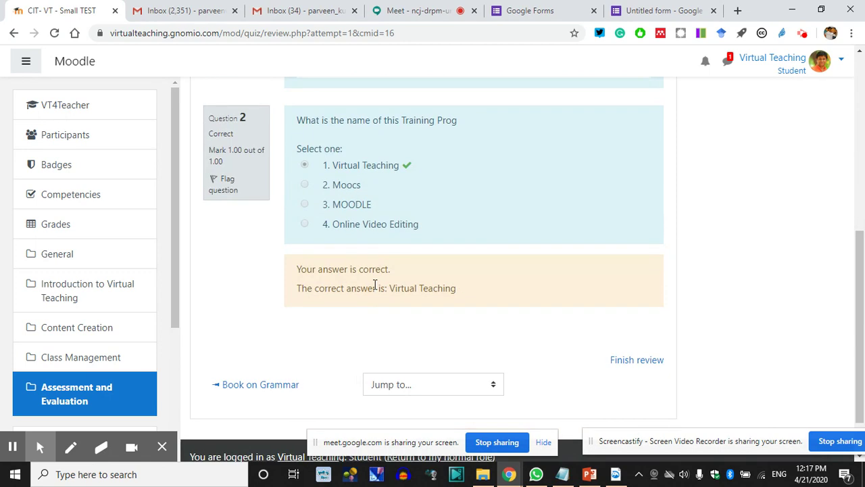
drag(390, 290, 465, 287)
click(466, 307)
scroll(428, 334, up, 8)
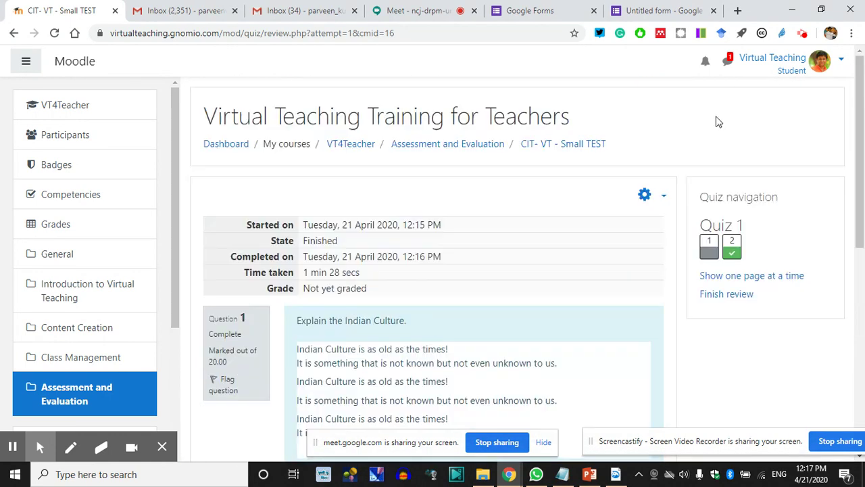
Step: Switch from the Student role back to the normal role
click(842, 59)
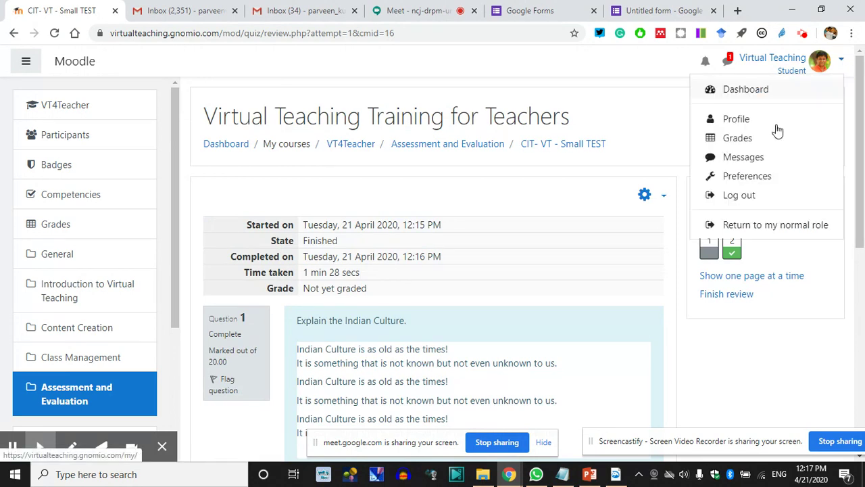
click(752, 227)
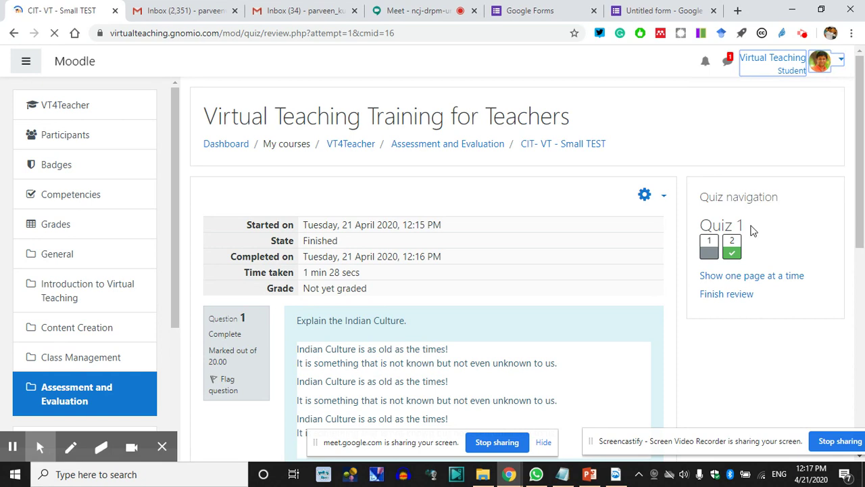
scroll(467, 353, down, 3)
scroll(163, 272, up, 3)
Step: Open the course's participants list and look through the enrolled users
click(66, 139)
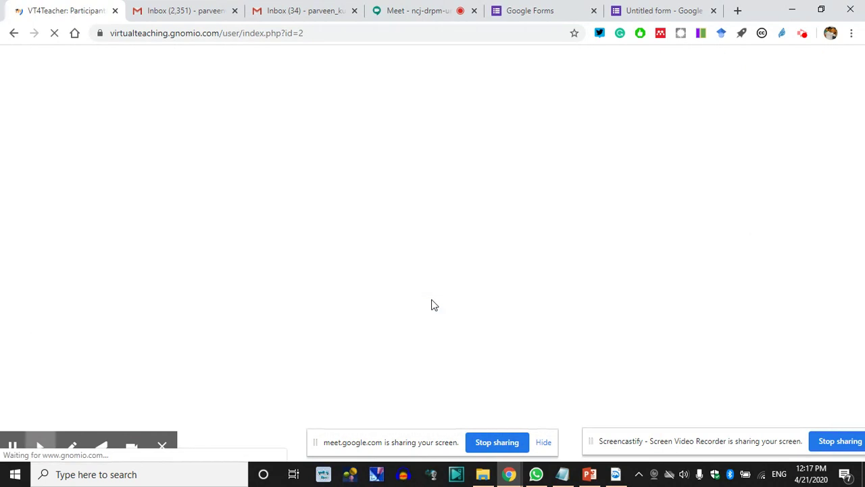
scroll(432, 305, down, 5)
scroll(433, 304, down, 1)
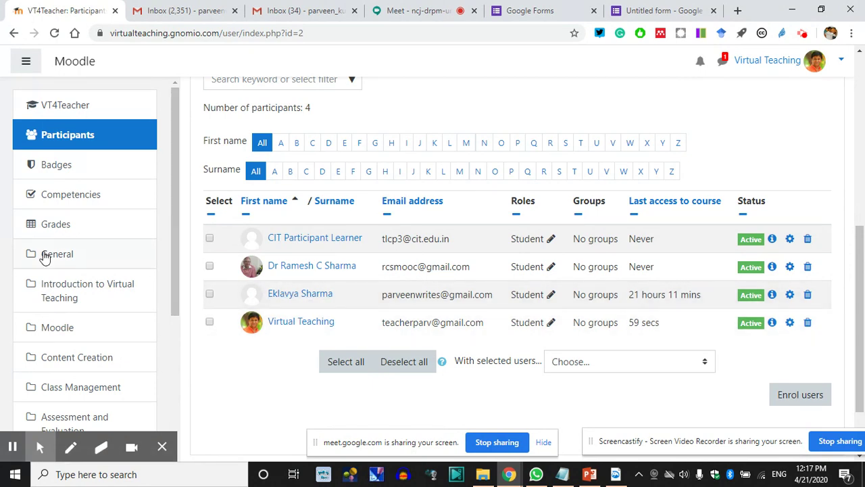
Step: Open the course grades and examine the grader report for all participants
click(67, 229)
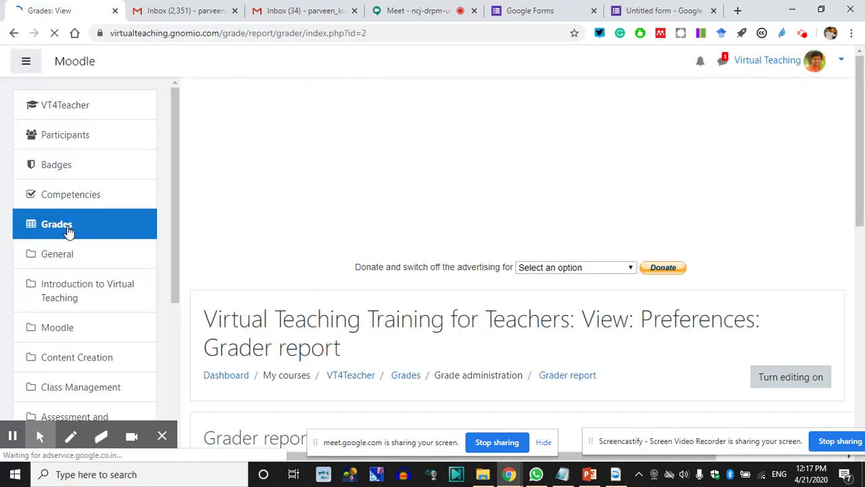
scroll(67, 228, down, 3)
scroll(325, 287, down, 3)
scroll(325, 287, down, 2)
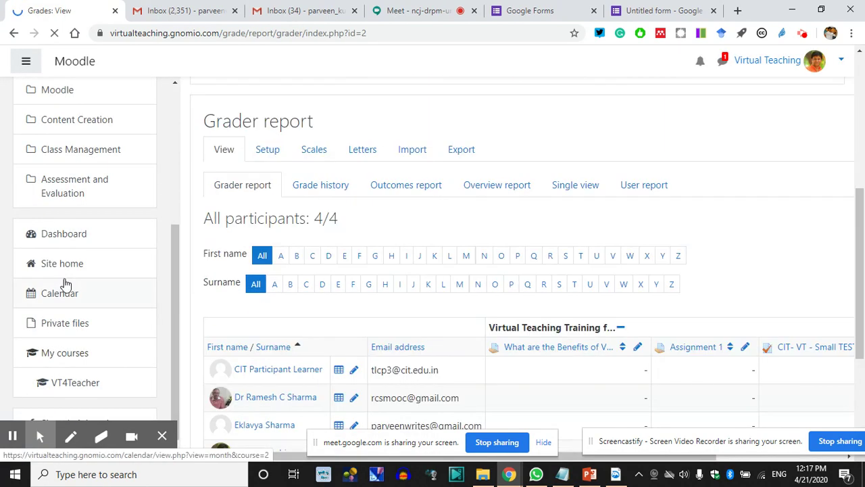
scroll(212, 290, down, 3)
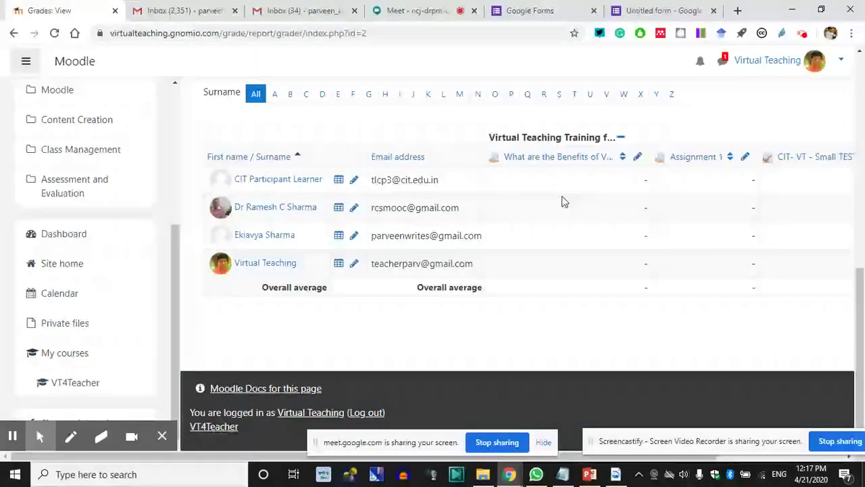
scroll(74, 243, up, 3)
scroll(88, 331, down, 3)
Step: Open the CIT- VT - Small TEST quiz under Assessment and Evaluation and check its summary of previous attempts
click(77, 251)
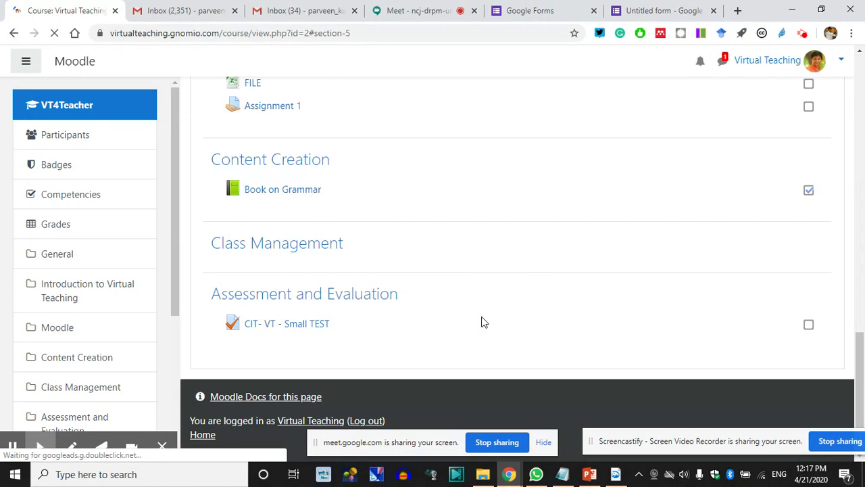
click(285, 327)
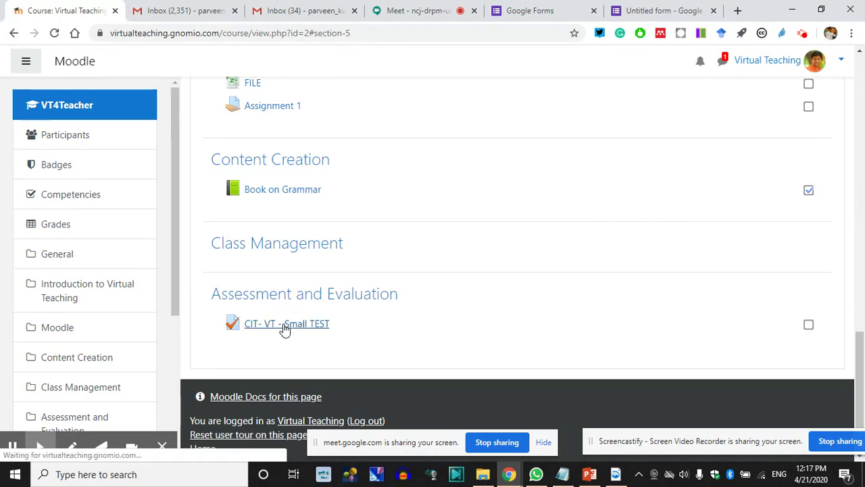
scroll(585, 293, down, 3)
double_click(691, 202)
click(330, 204)
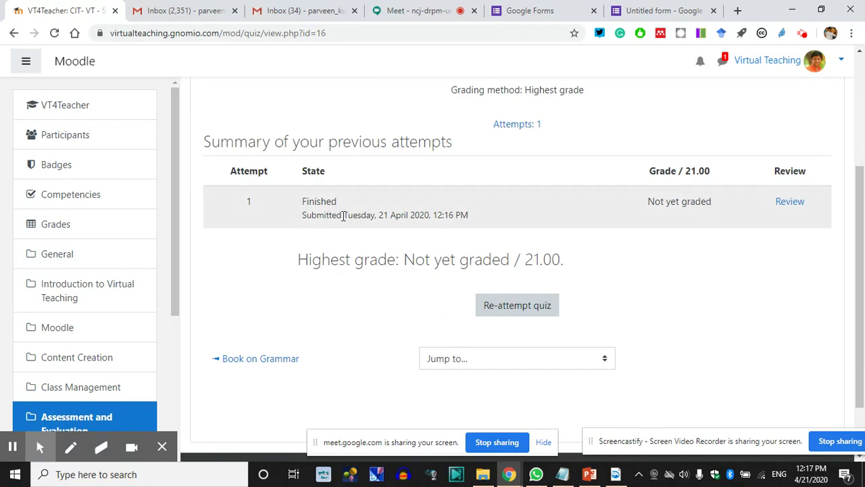
drag(437, 216, 443, 217)
Step: Open the review of the finished attempt and examine the essay question's answer and response history
click(790, 202)
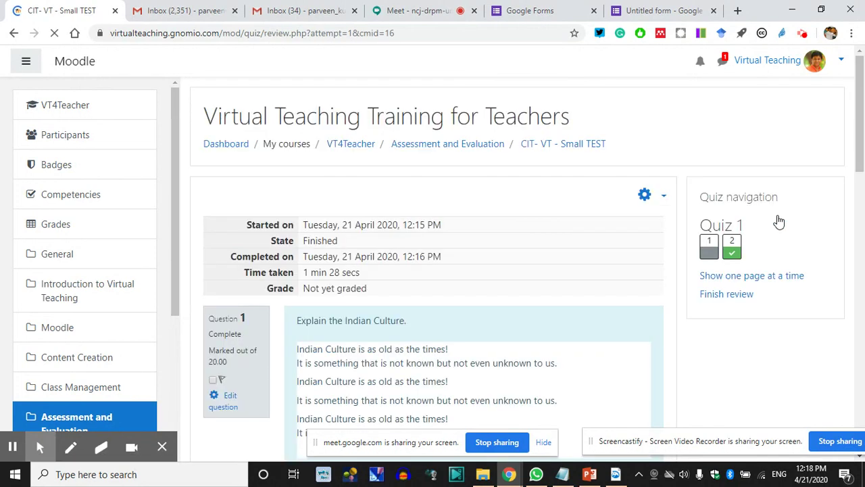
scroll(476, 312, down, 2)
scroll(475, 307, down, 2)
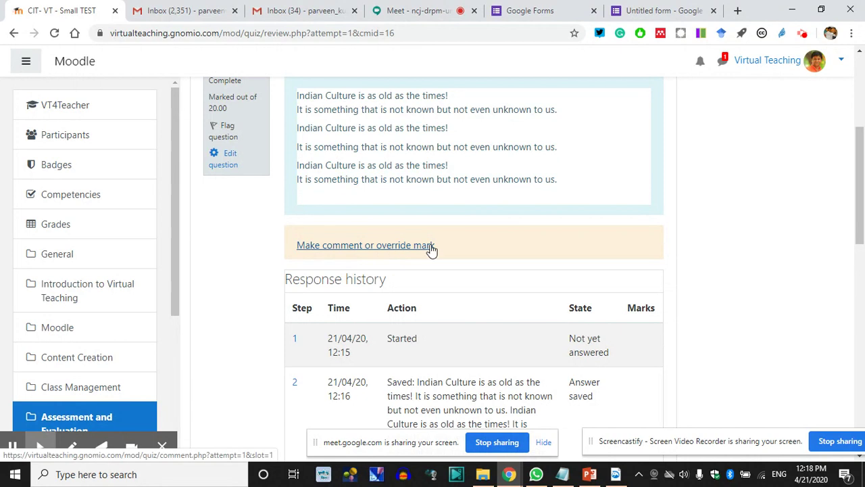
scroll(487, 300, down, 2)
scroll(521, 304, down, 1)
click(580, 200)
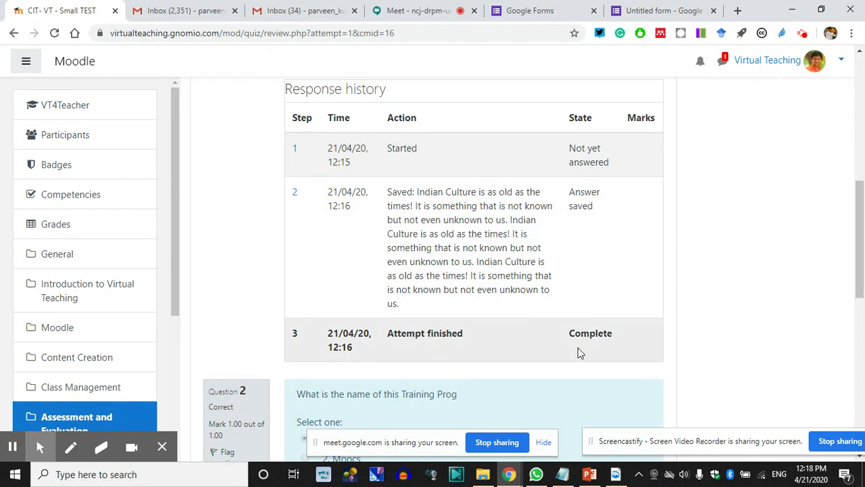
Step: Examine the multiple-choice question's result and response history, and the essay answer and summary of the submitted attempt
scroll(578, 352, down, 2)
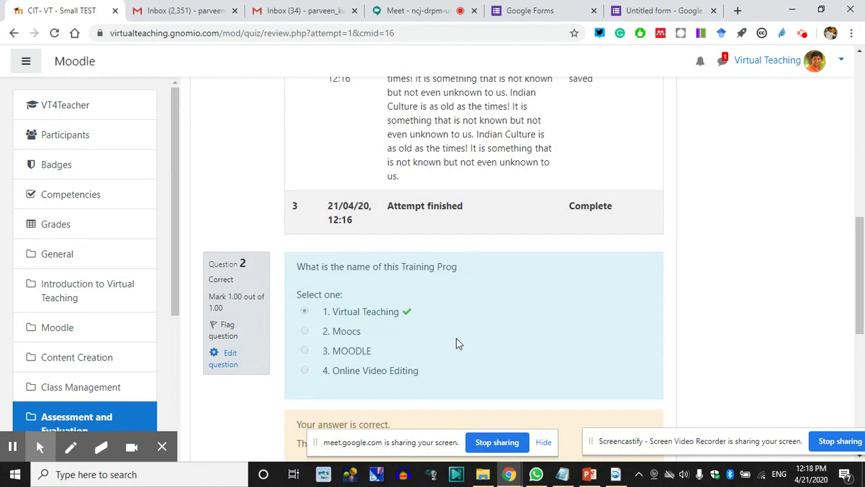
scroll(456, 341, down, 5)
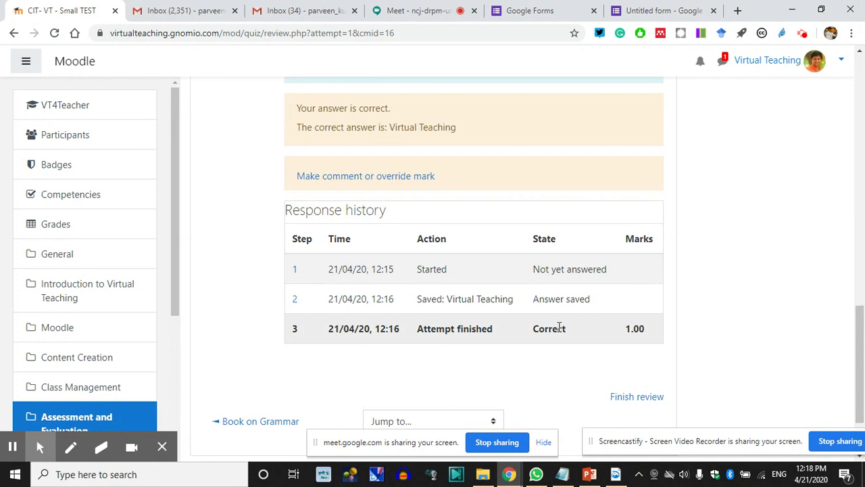
double_click(637, 327)
scroll(724, 346, up, 6)
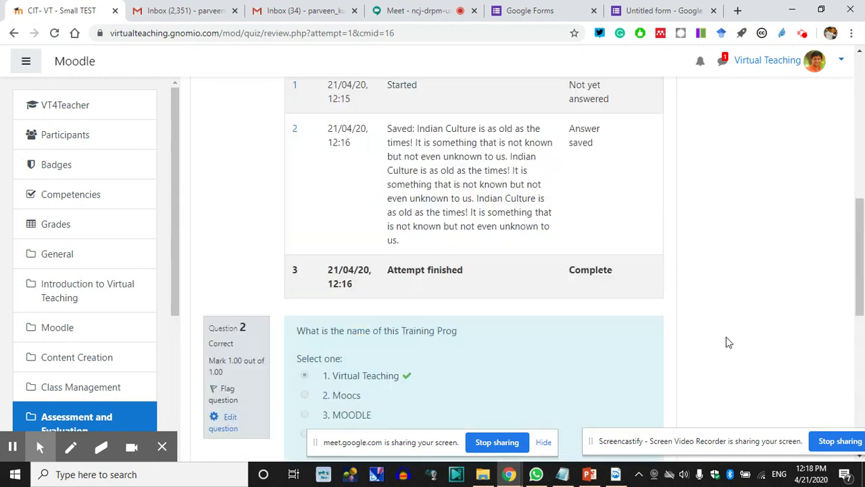
scroll(720, 335, up, 5)
scroll(415, 350, down, 3)
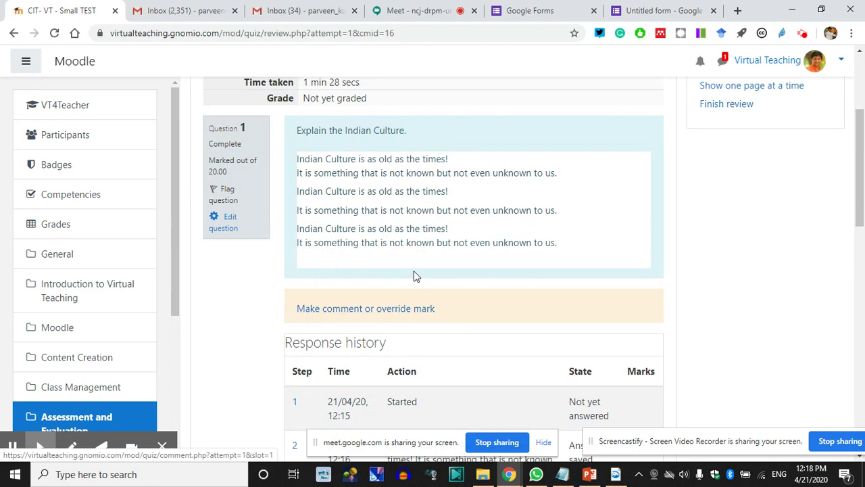
scroll(434, 280, up, 2)
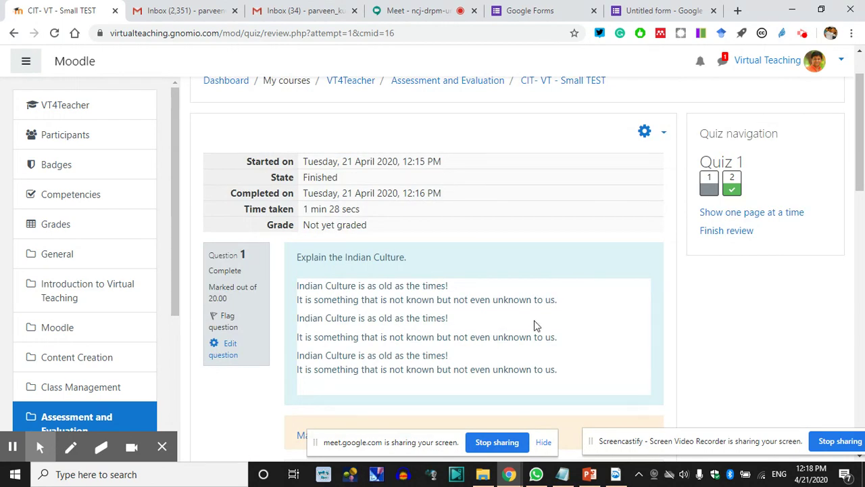
Step: Open manual grading for the essay question "Explain the Indian Culture." and give it a mark of 15
scroll(573, 307, down, 2)
click(401, 313)
drag(266, 19, 604, 17)
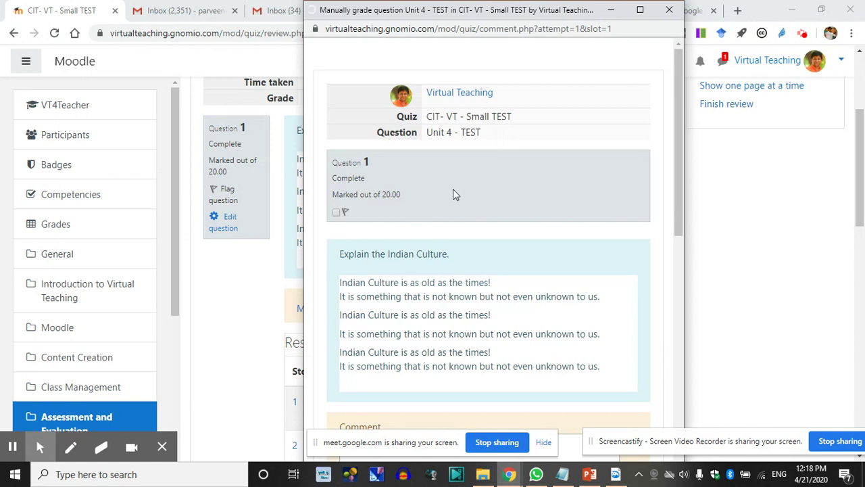
scroll(395, 262, down, 3)
scroll(391, 280, down, 2)
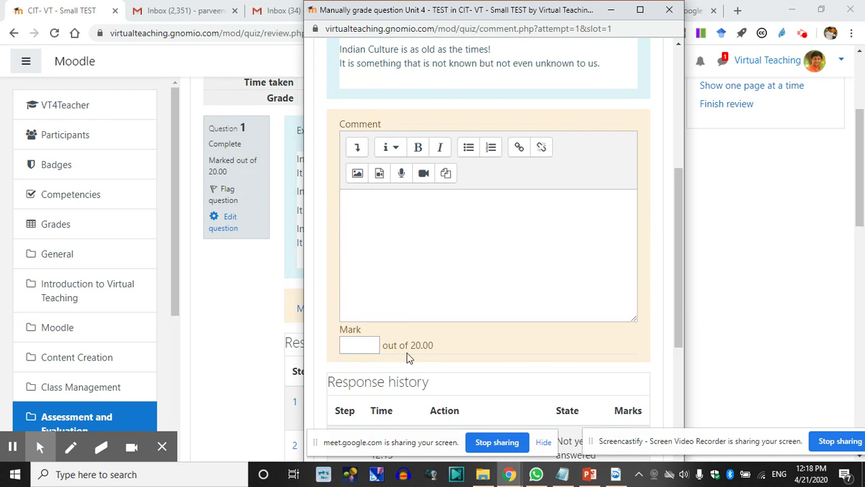
click(371, 343)
Step: Enter the grading comment "Share Answers as Attachments, please!" with "Next time!" on a second line, accepting the suggested comma correction
click(403, 224)
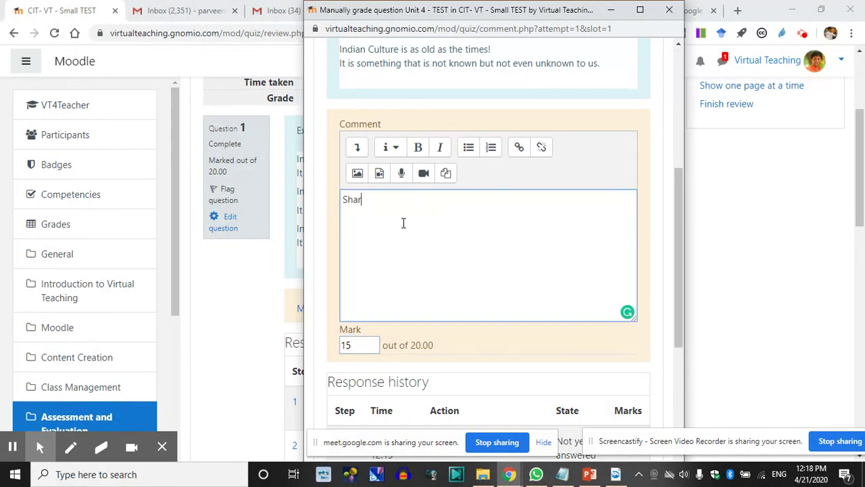
text(Share Answers as Attachments)
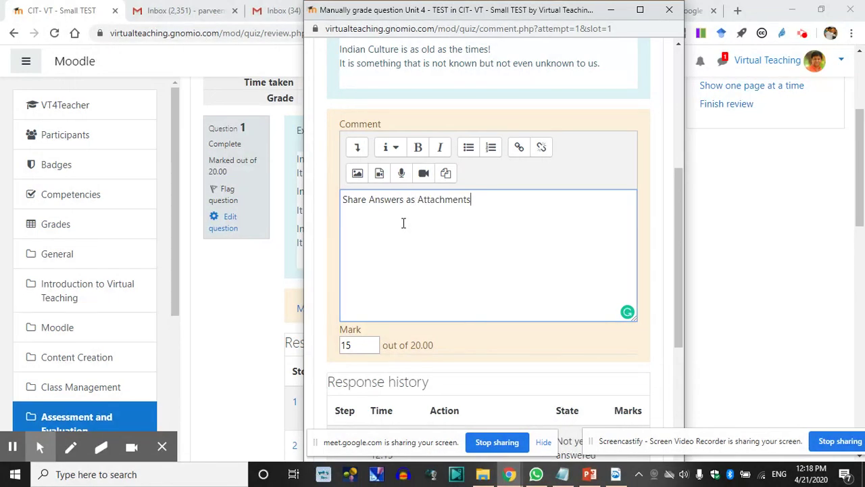
text( please!)
key(Return)
text(Next time!)
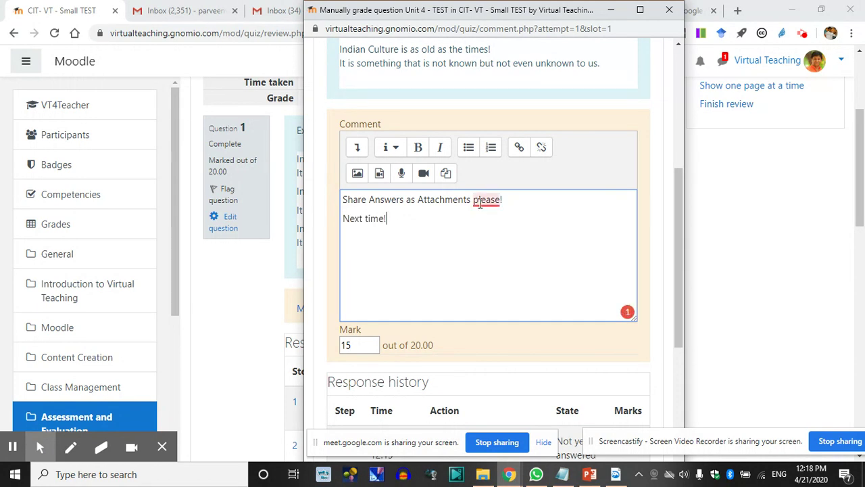
mouse_move(487, 203)
click(487, 226)
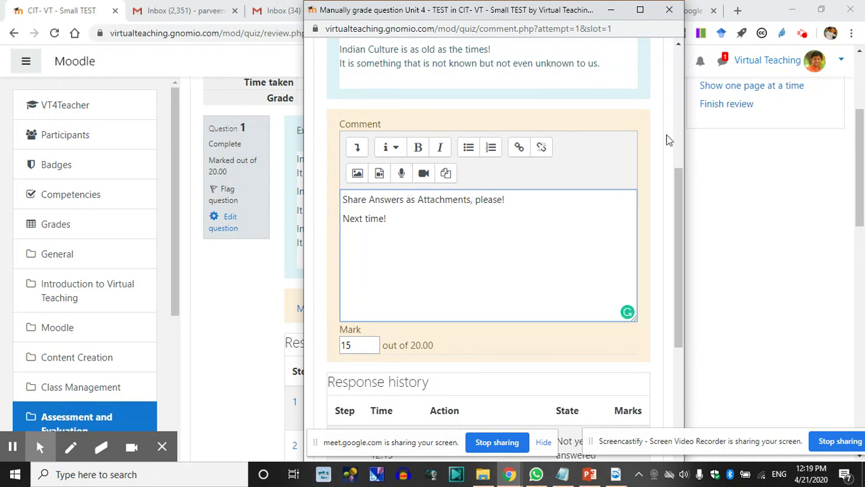
Step: Save the essay question's mark and comment and close the manual grading window
scroll(496, 326, down, 3)
scroll(459, 293, down, 3)
click(344, 379)
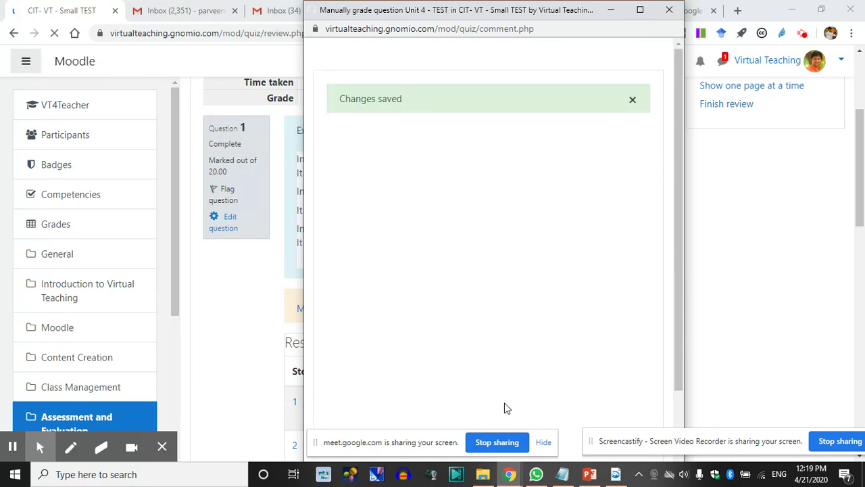
click(673, 17)
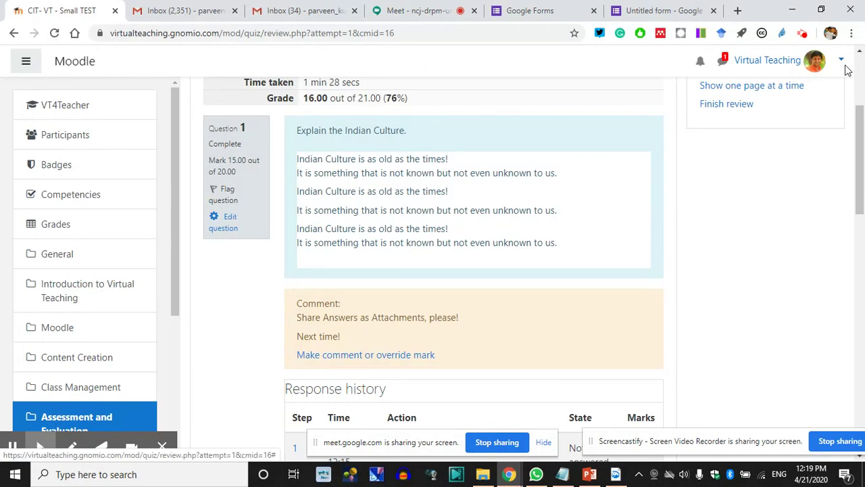
Step: Switch to the Student role and look through the graded attempt, including the teacher's comment and the second question
click(840, 61)
click(795, 225)
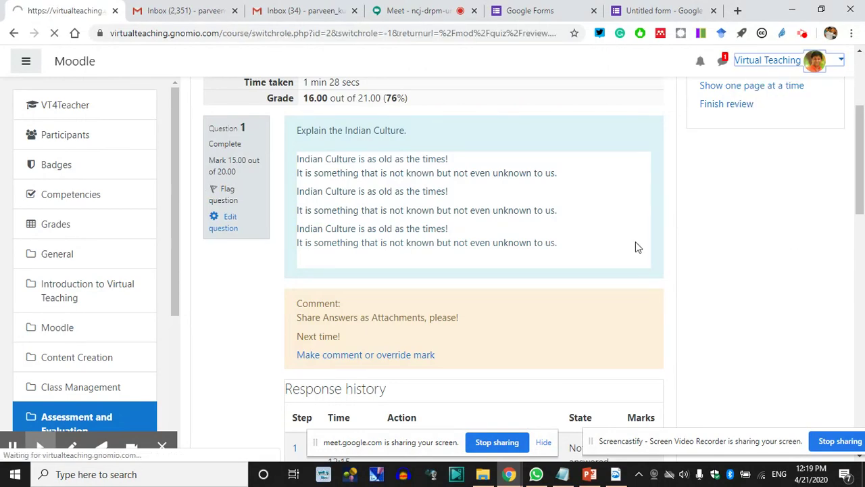
scroll(242, 325, down, 2)
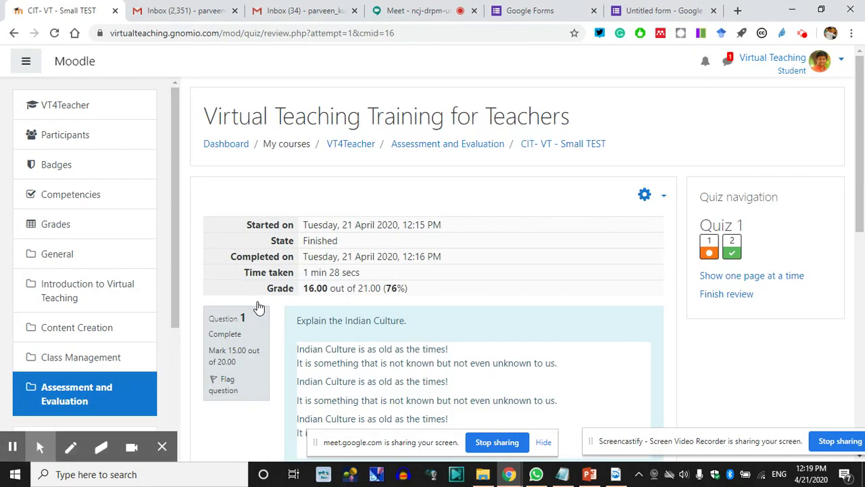
scroll(271, 323, down, 6)
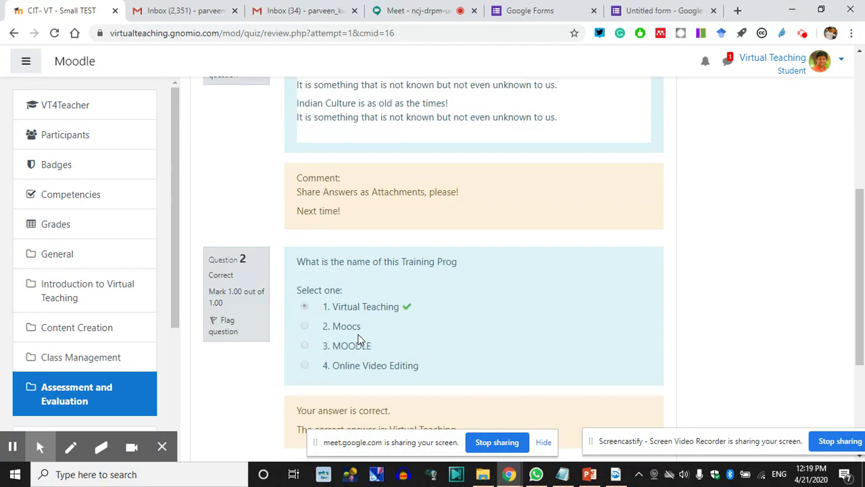
scroll(361, 341, up, 7)
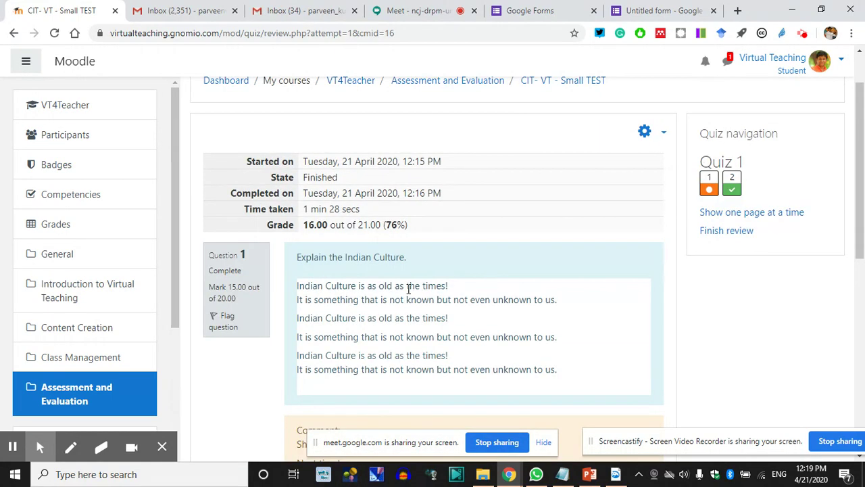
Step: Check the attempt's overall grade against the individual marks of both questions in the student's review
double_click(311, 225)
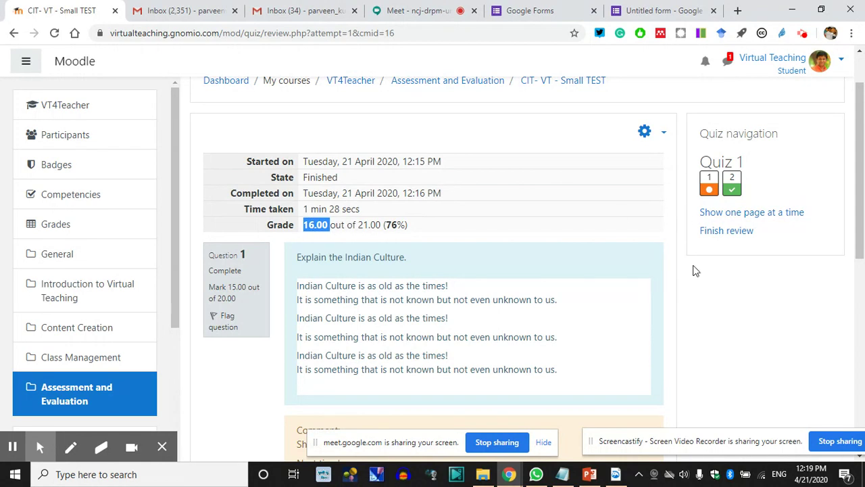
click(492, 318)
drag(210, 288, 267, 311)
scroll(257, 338, down, 3)
click(246, 363)
scroll(367, 245, up, 3)
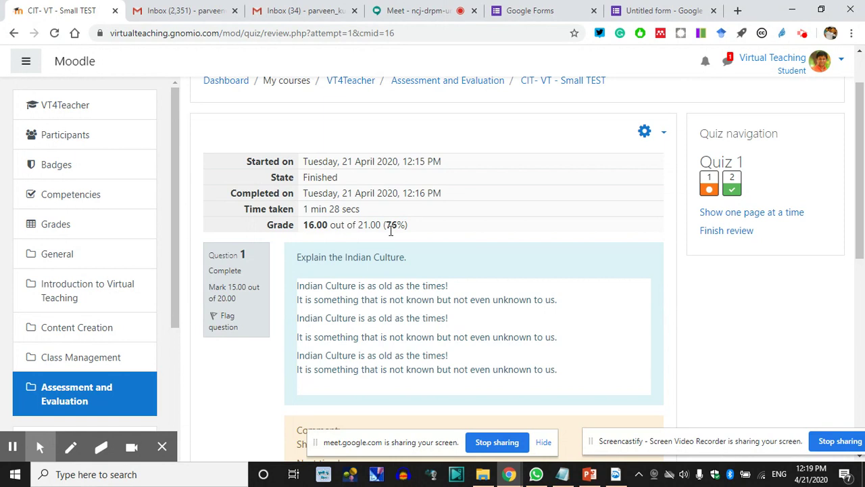
Step: Open the course grades as student and examine the grade items in the user report
click(79, 233)
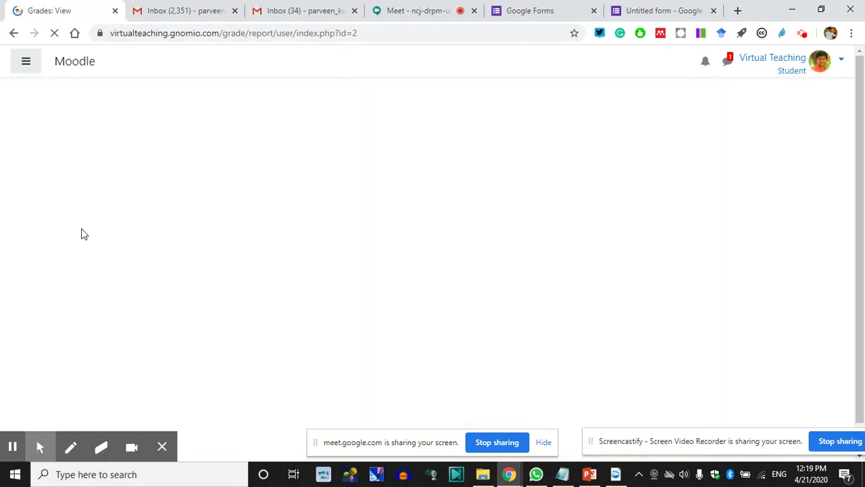
scroll(411, 323, down, 5)
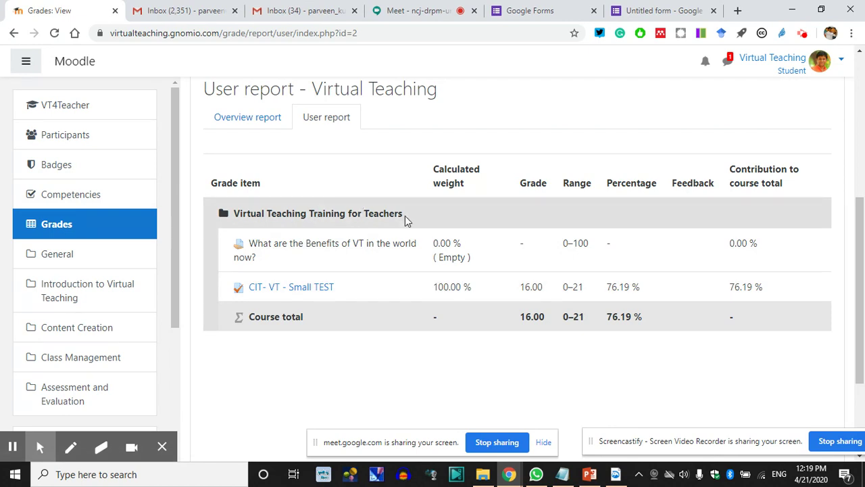
drag(410, 221, 218, 207)
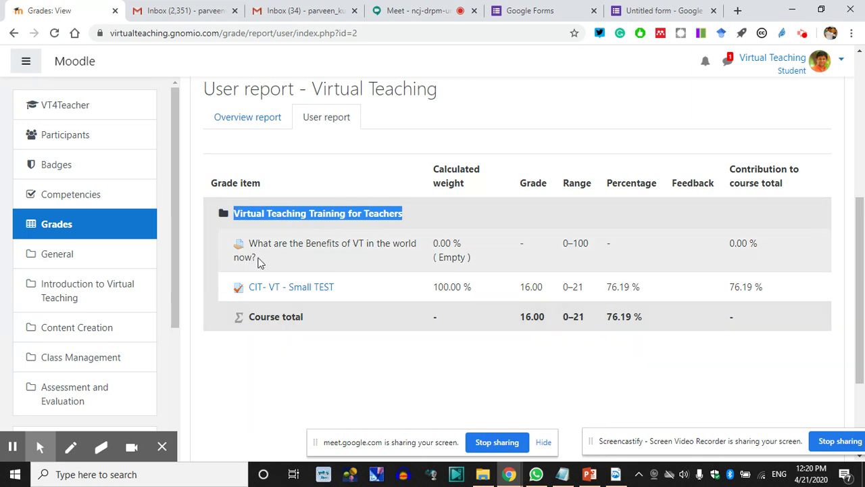
drag(261, 261, 241, 237)
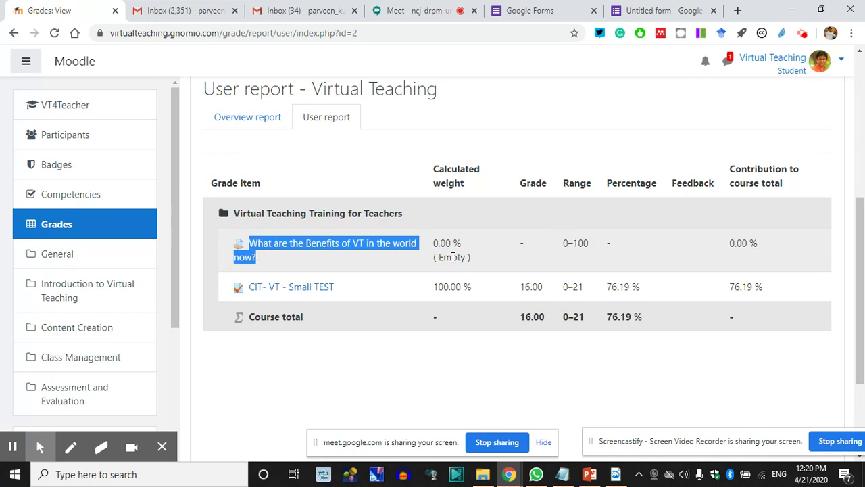
click(580, 242)
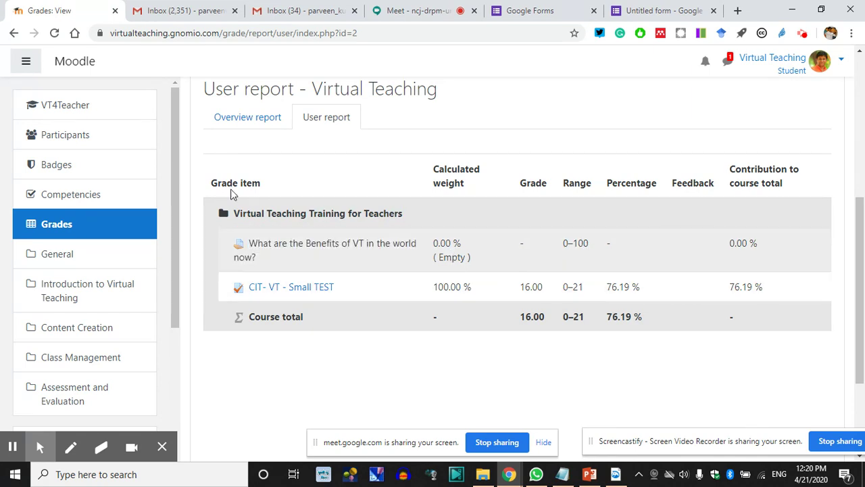
Step: Open the course's Assessment and Evaluation section and check which course administration options the Student role offers
scroll(87, 340, down, 3)
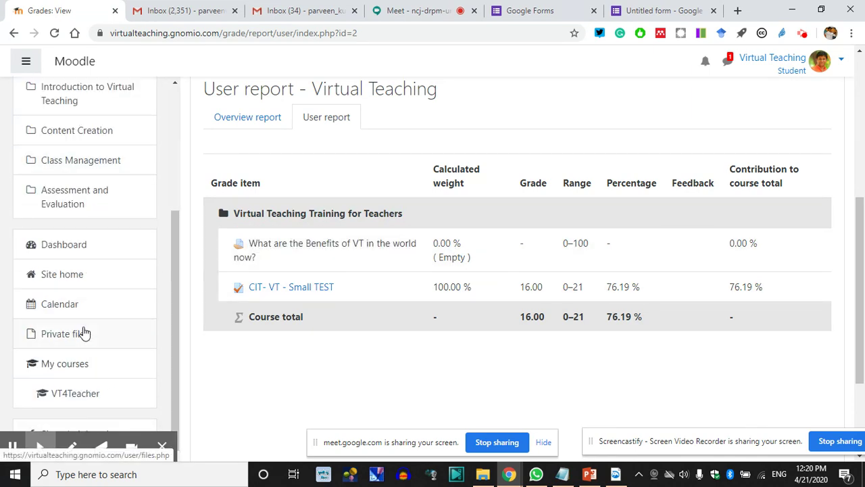
click(71, 194)
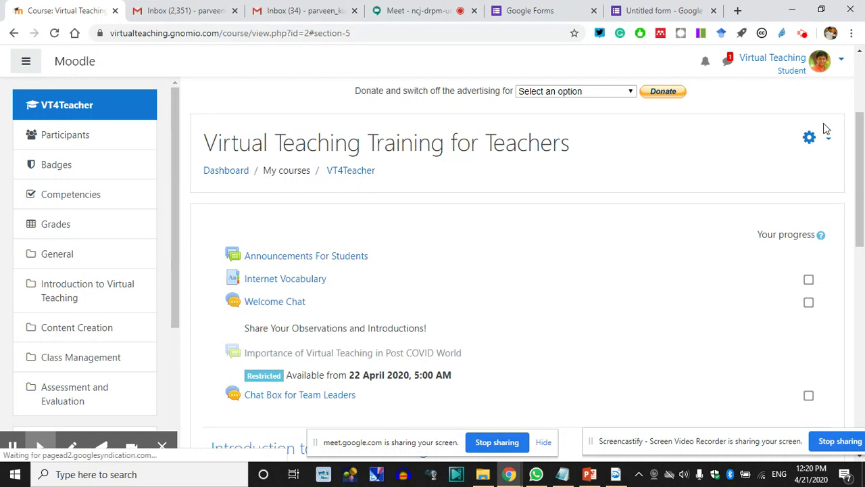
scroll(735, 253, up, 8)
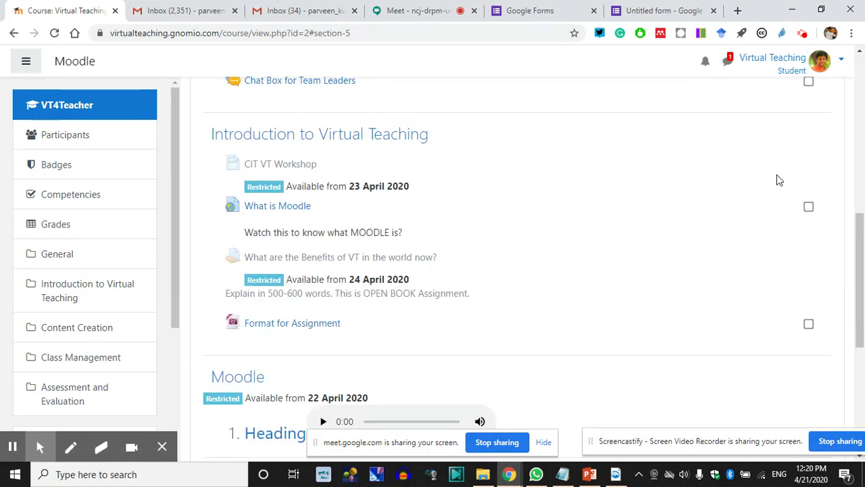
scroll(819, 108, up, 2)
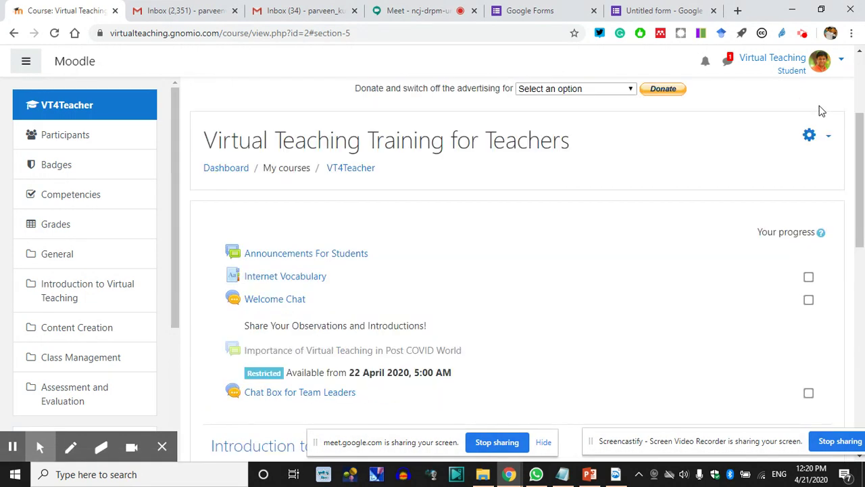
click(830, 145)
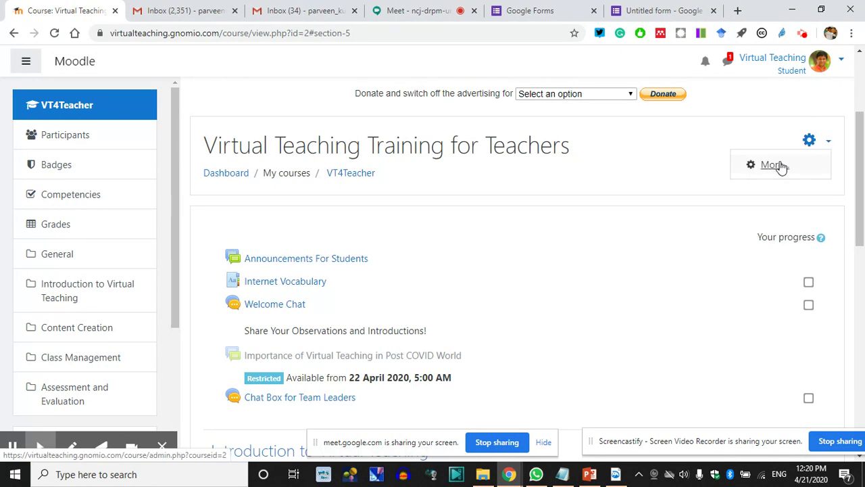
click(745, 122)
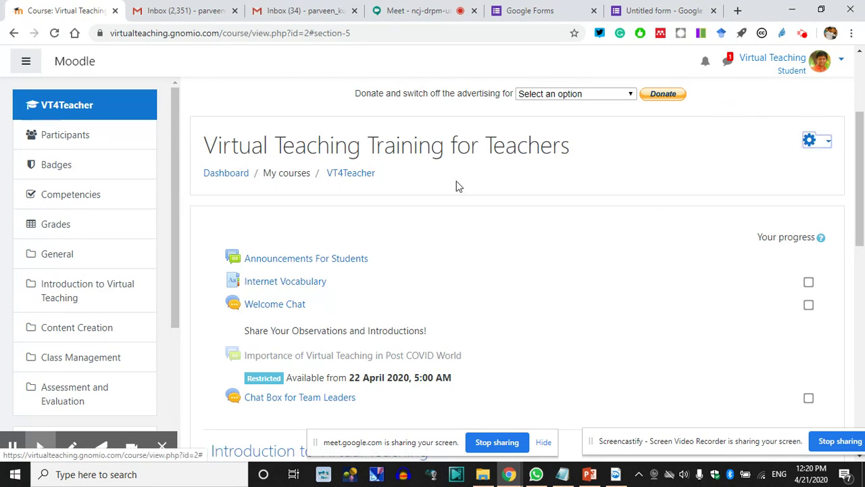
Step: Return to the normal role and turn editing on for the course, going to its Assessment and Evaluation section
click(842, 65)
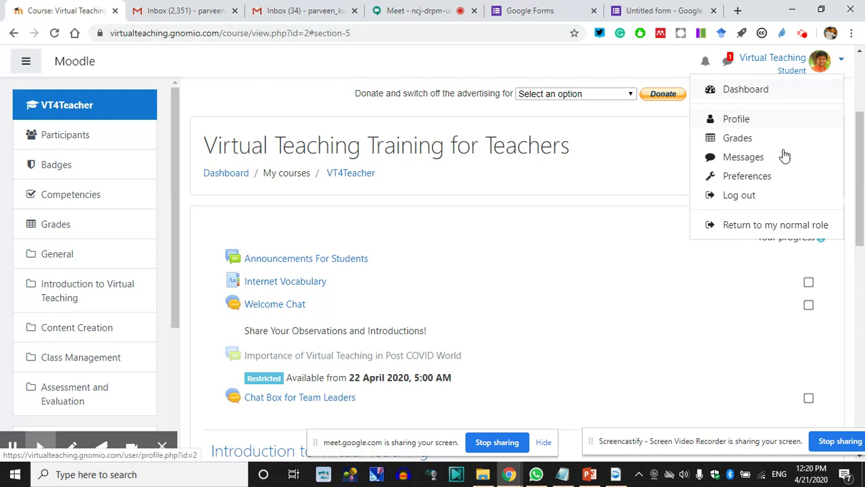
click(756, 225)
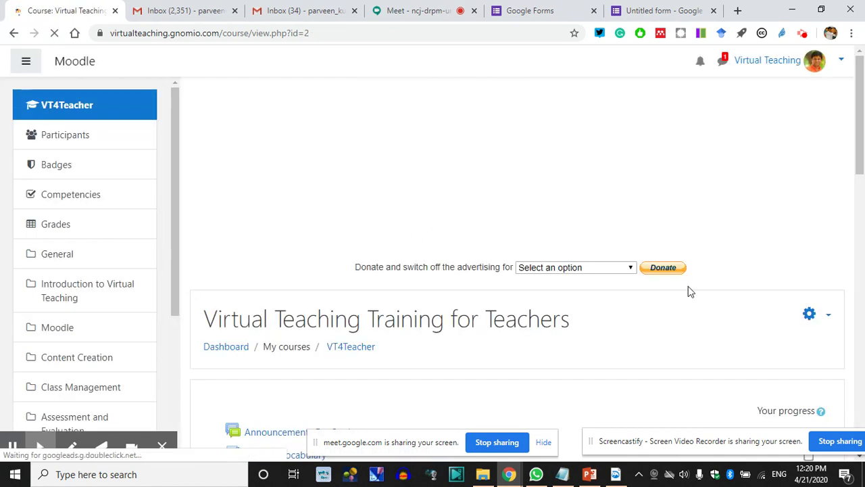
scroll(821, 314, down, 2)
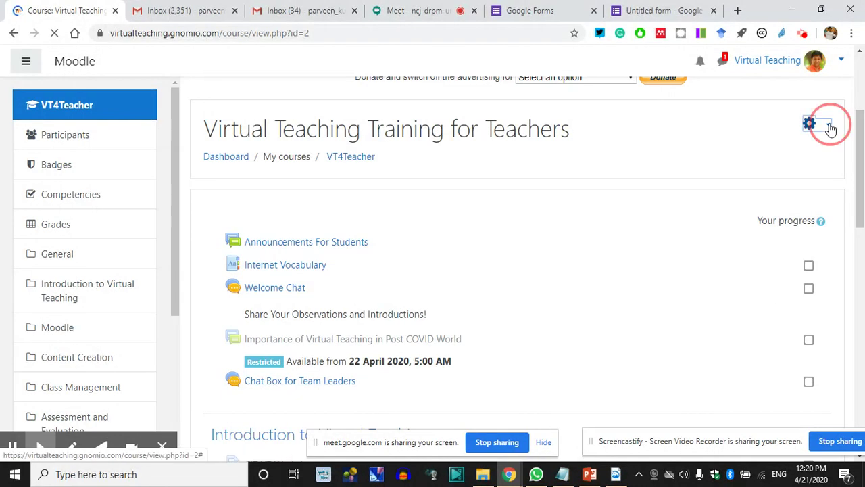
click(830, 124)
click(722, 168)
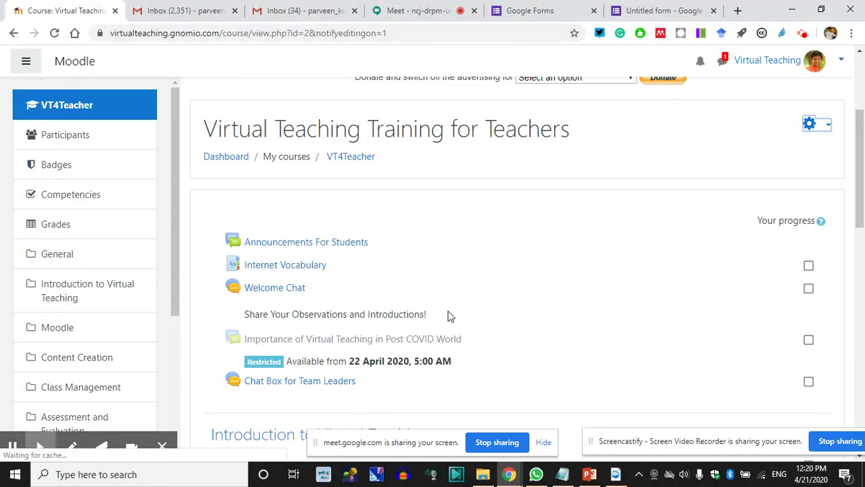
scroll(475, 333, down, 15)
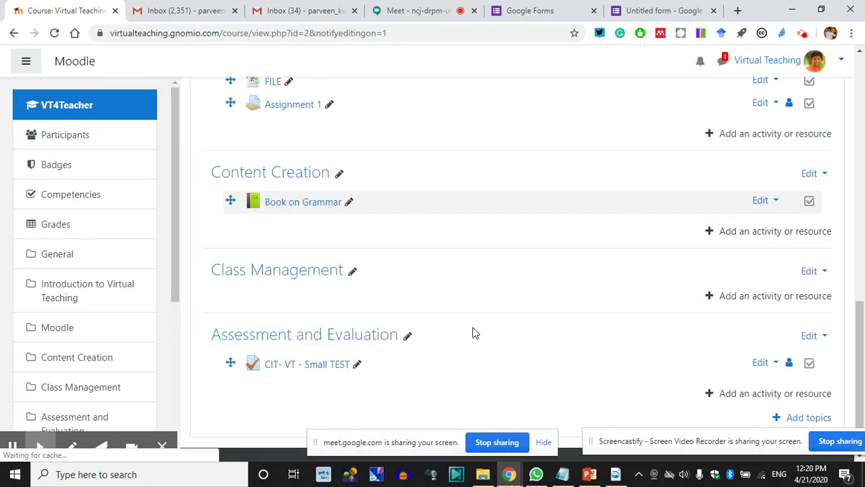
Step: Start adding a new Quiz activity to the Assessment and Evaluation section, moving the screen-sharing bar out of the way
click(790, 327)
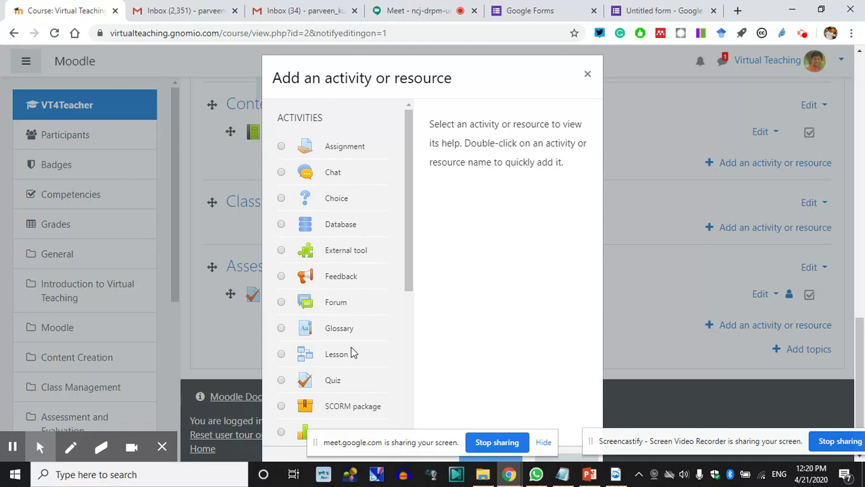
click(331, 381)
scroll(514, 305, down, 2)
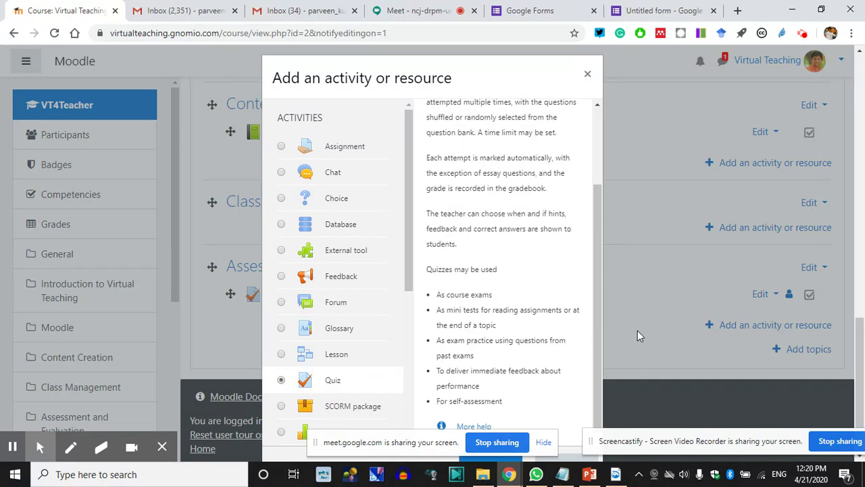
scroll(631, 339, down, 1)
drag(453, 47, 442, 37)
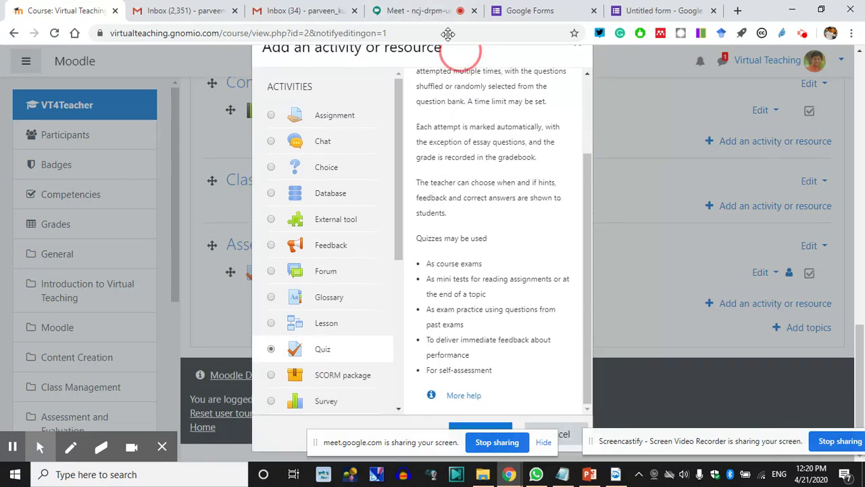
drag(315, 443, 103, 440)
click(480, 444)
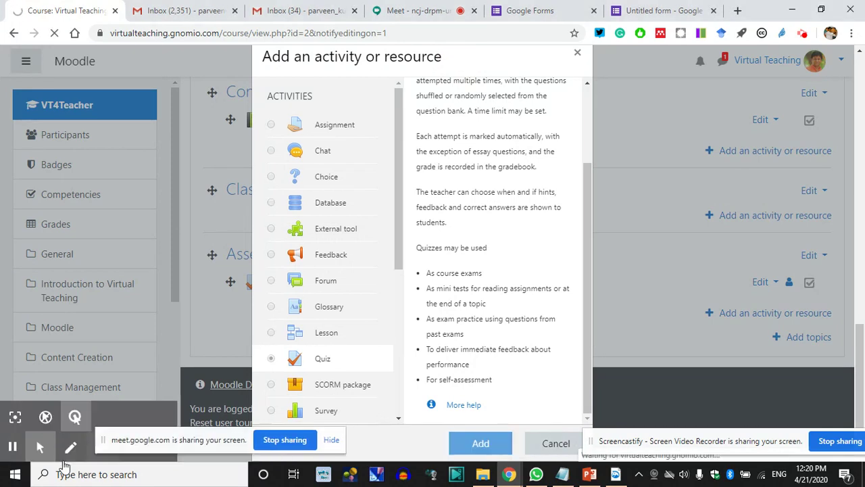
drag(103, 443, 1, 467)
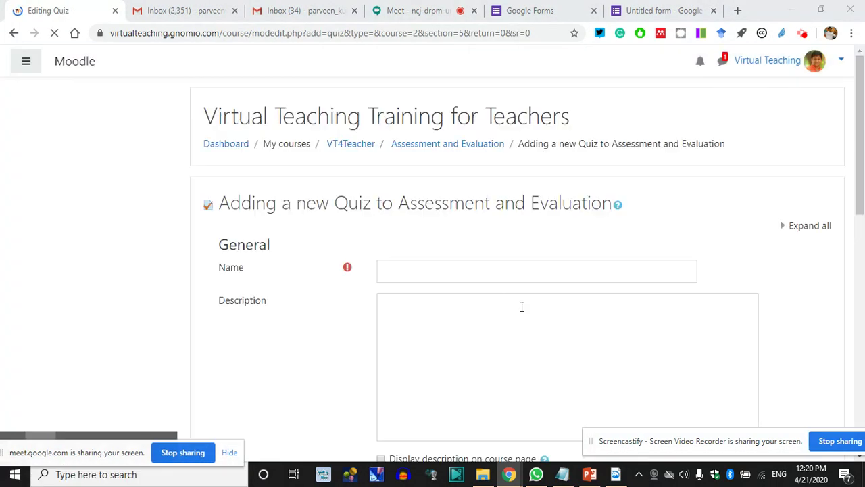
Step: Name the new quiz "Quiz via text file-Notepad"
click(405, 270)
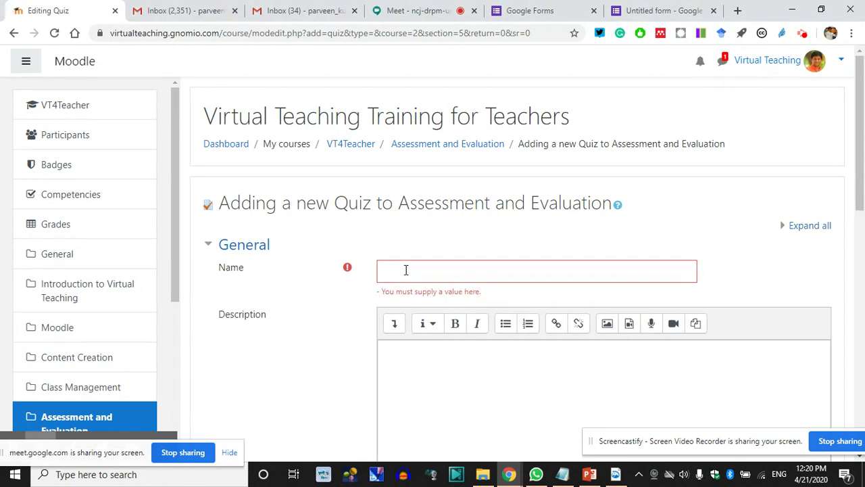
click(406, 269)
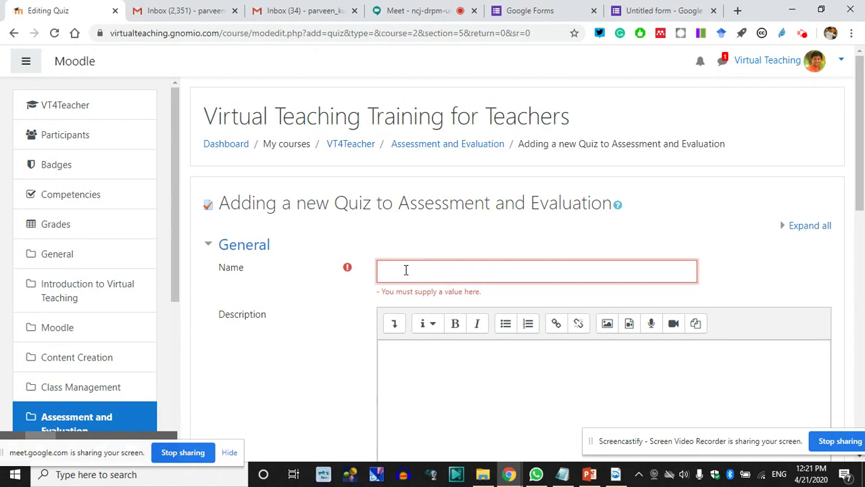
text(Quiz via text file)
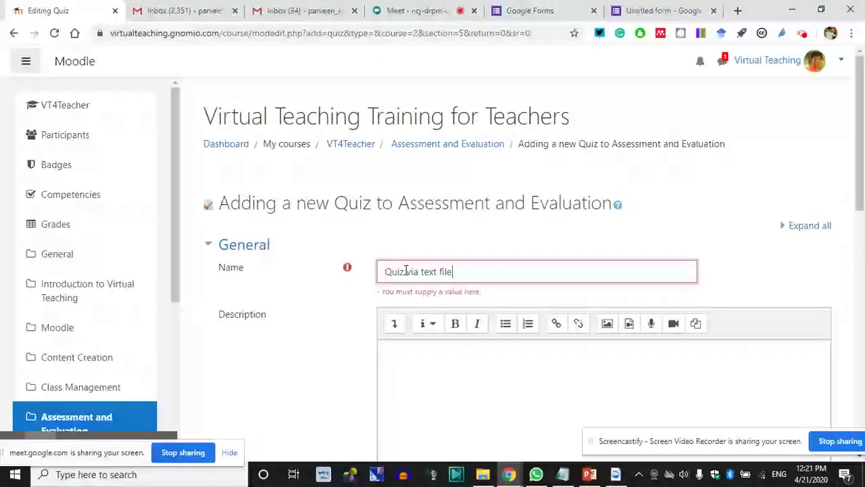
text(-Notepad)
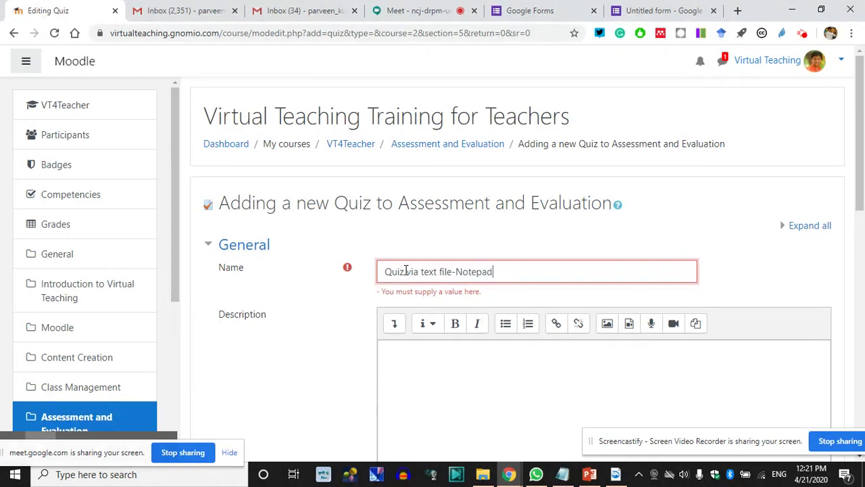
Step: Enter the quiz description "TEST Quiz via txt file" followed by a second line "Bulk Upload of Questions-Answers", correcting the spelling
scroll(406, 270, down, 3)
click(419, 166)
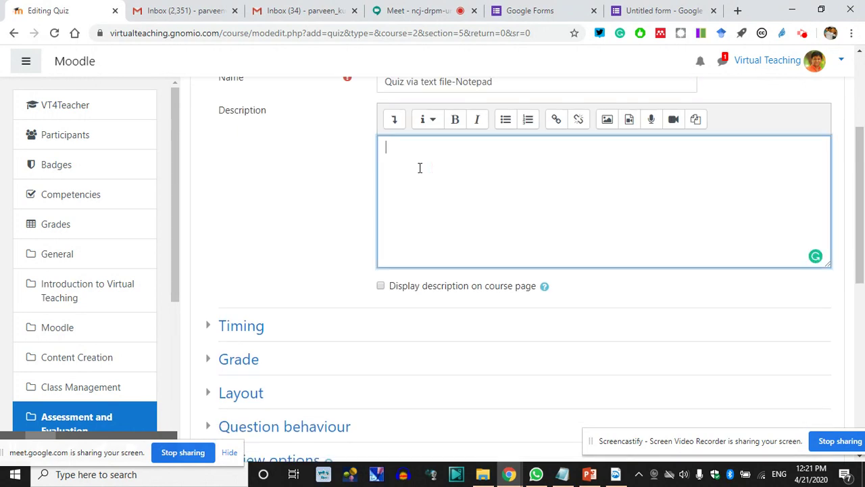
text(TEST Qui)
text(z via txt )
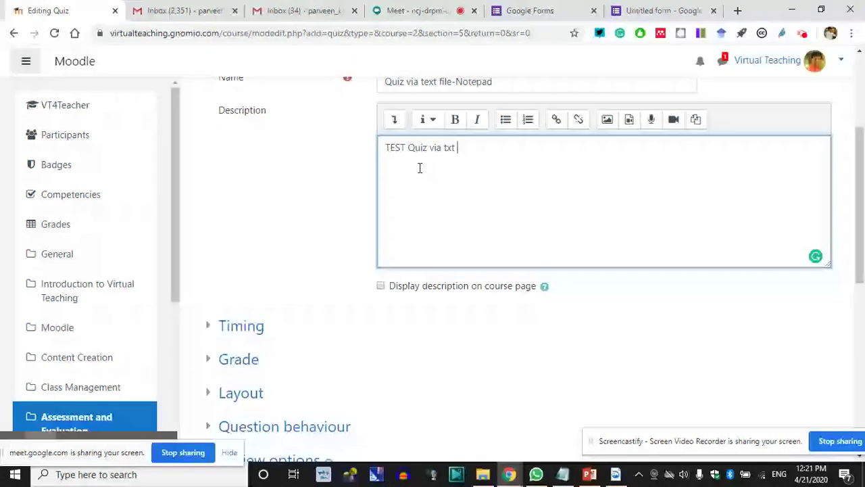
text(file )
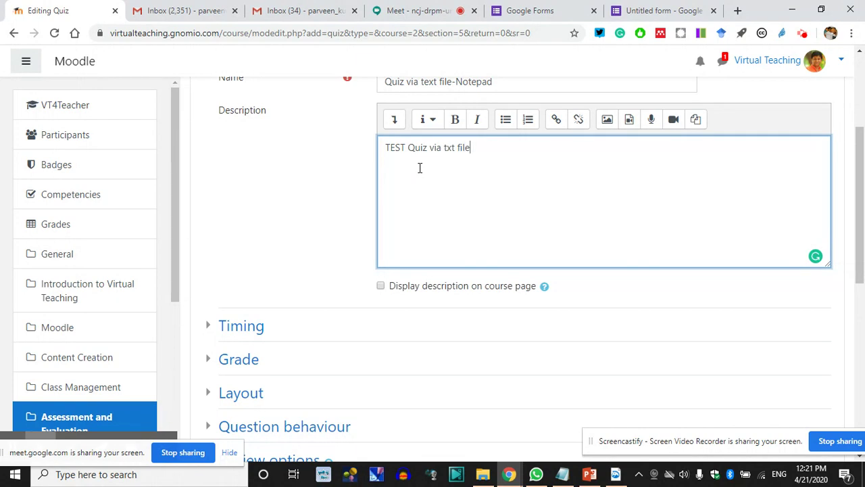
text(Bulk Upaod of Ques)
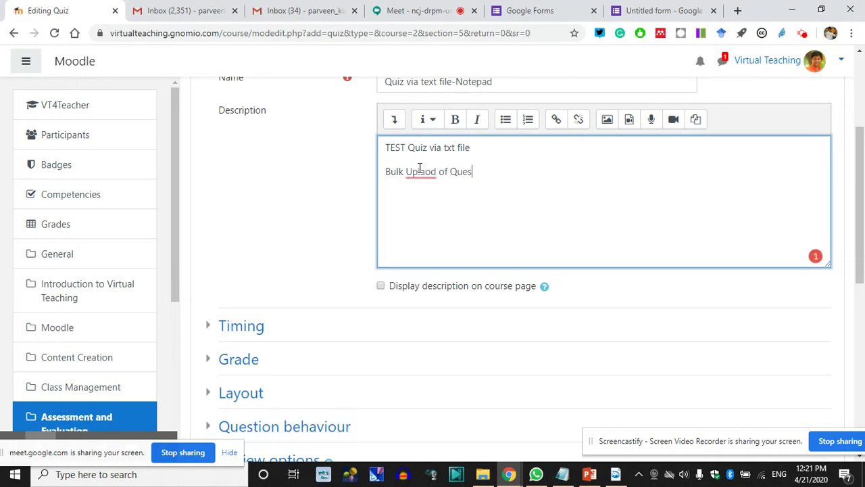
text(tions-Answers)
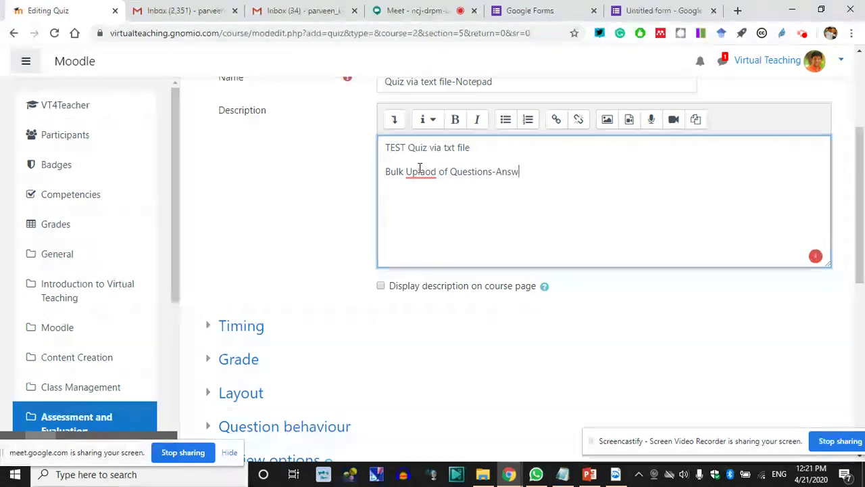
mouse_move(433, 171)
click(425, 193)
Step: Check the quiz's grade category options, keeping Uncategorised, and set the grade to pass to 1
scroll(408, 261, down, 3)
scroll(297, 279, down, 1)
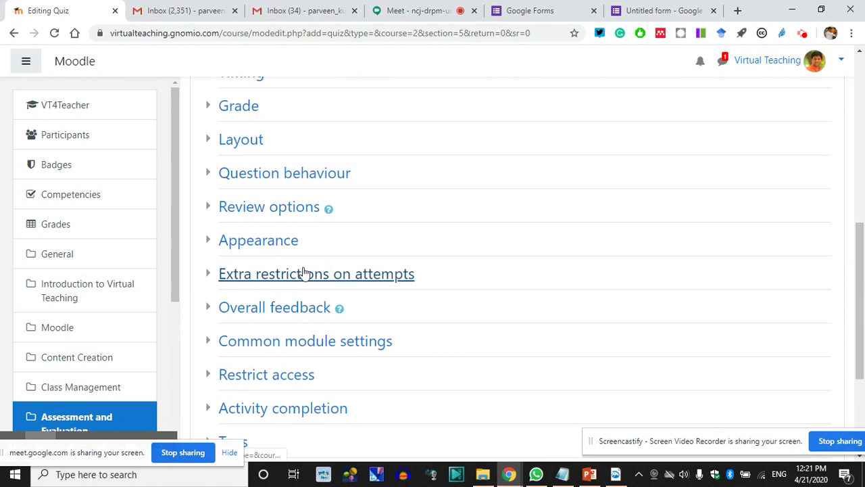
click(206, 106)
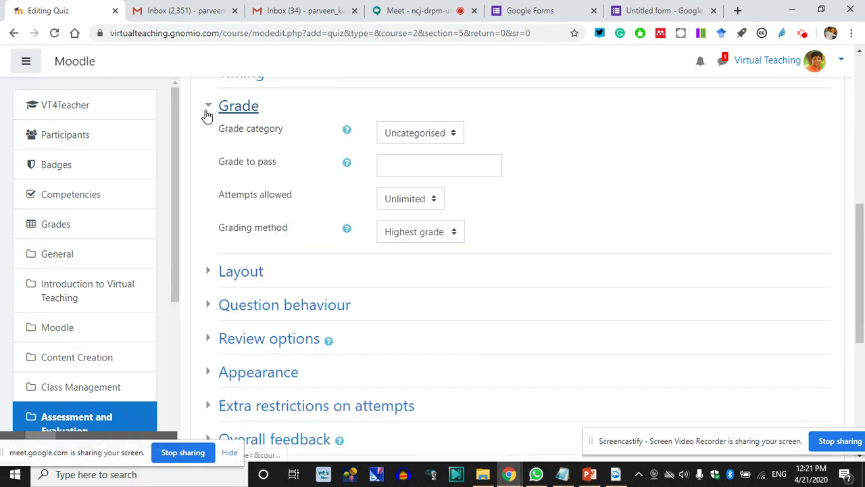
click(421, 135)
click(481, 144)
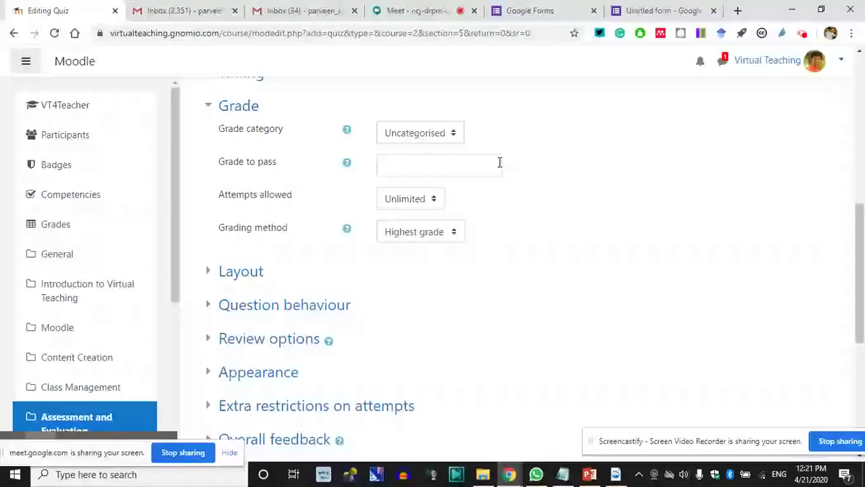
click(398, 166)
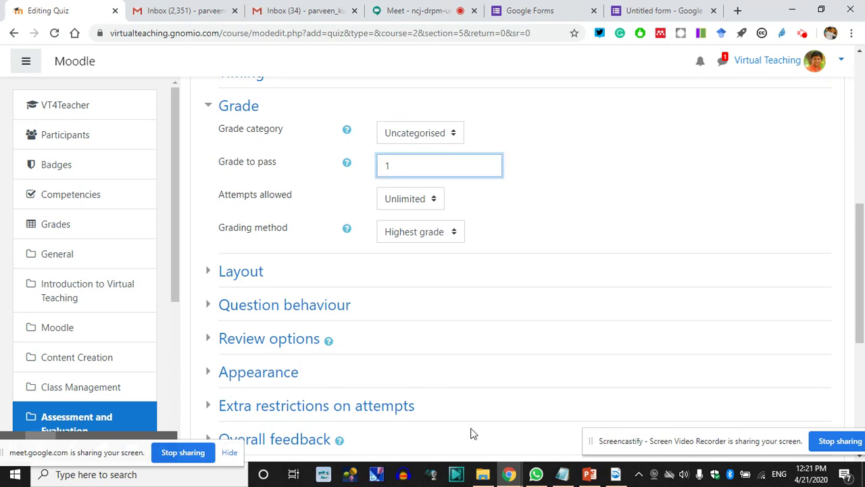
click(617, 185)
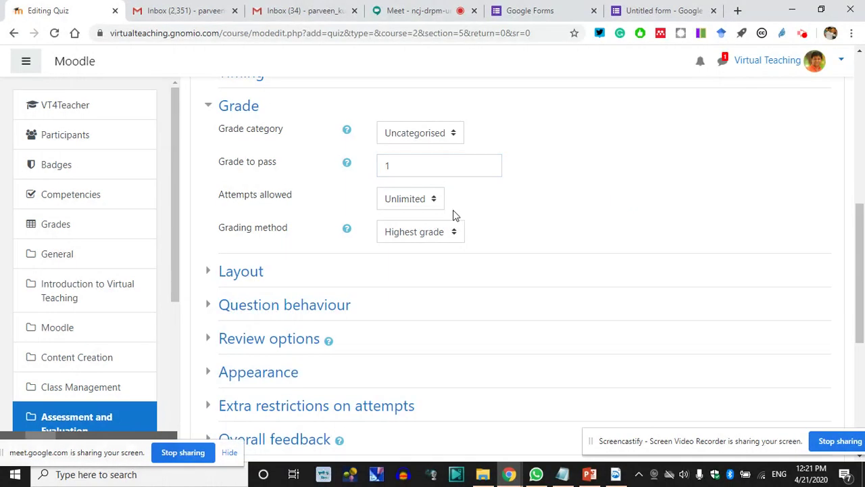
Step: Set the attempts allowed to 2 and keep Highest grade as the grading method
click(413, 200)
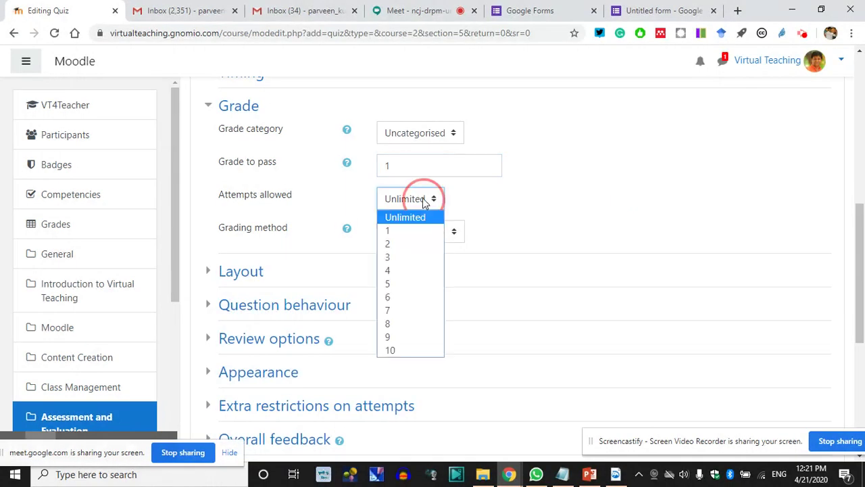
click(406, 244)
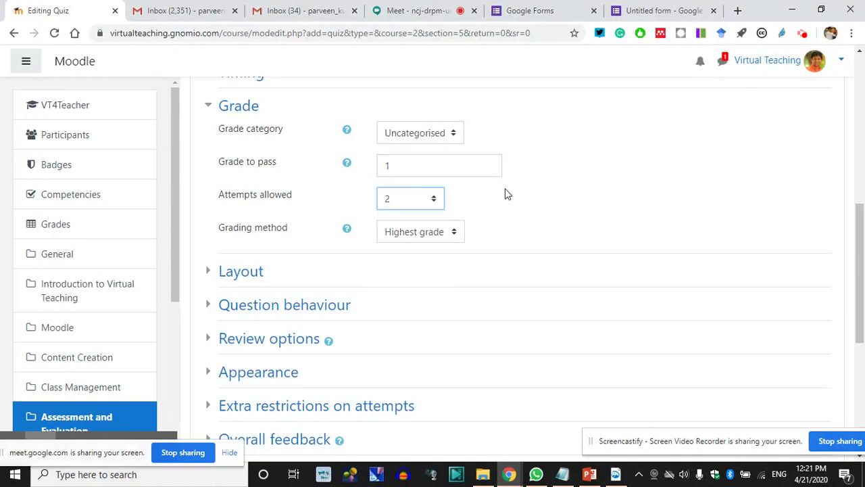
click(444, 234)
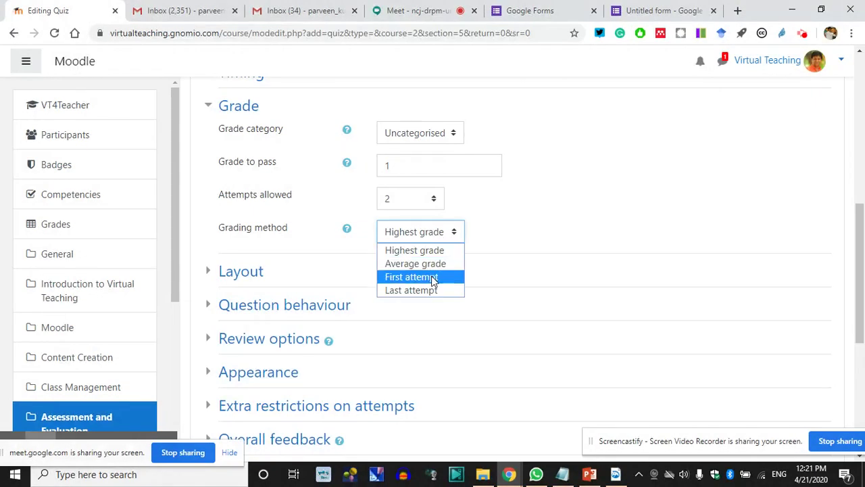
click(430, 252)
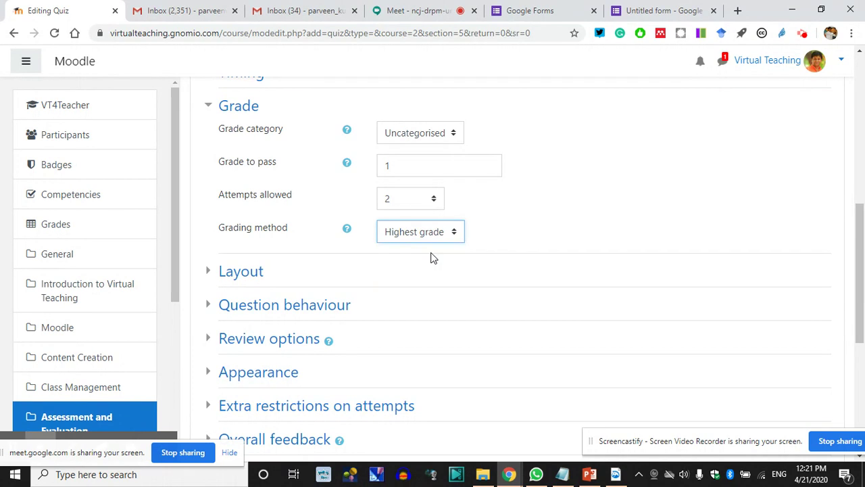
Step: Save the new quiz and return to the course page
scroll(535, 216, down, 4)
scroll(551, 280, down, 2)
click(465, 325)
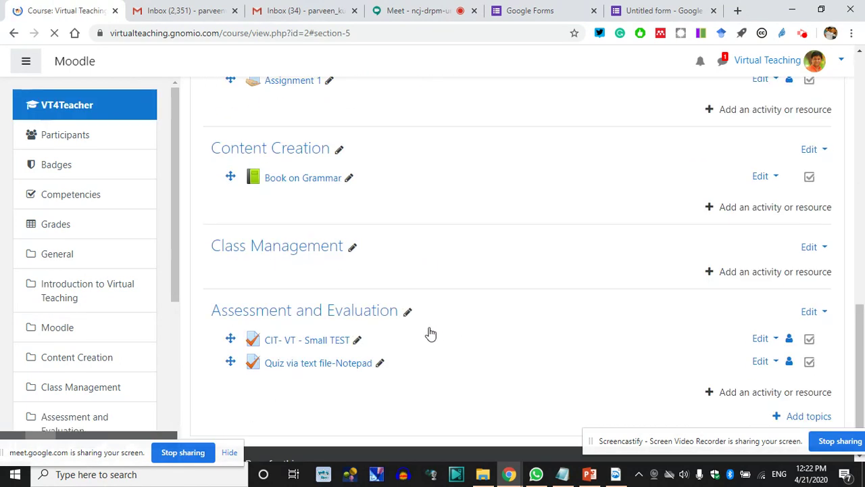
Step: Open "Quiz via text file-Notepad" and go to editing its questions
click(331, 300)
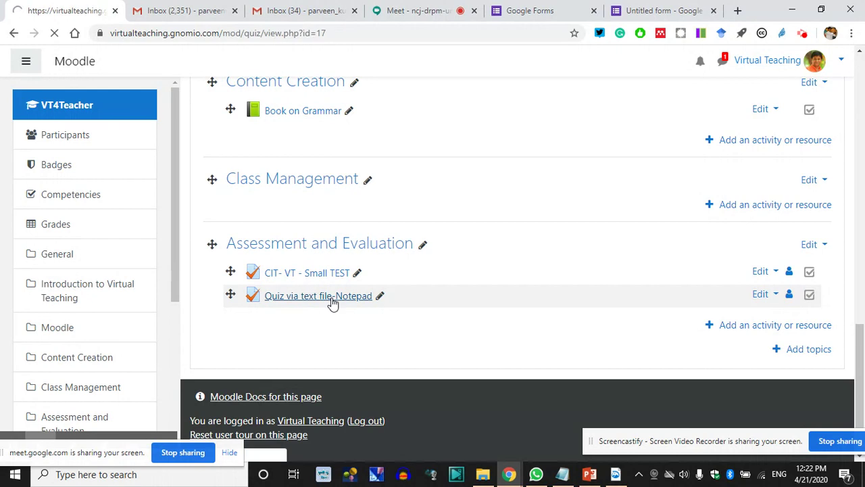
scroll(494, 321, down, 3)
click(522, 228)
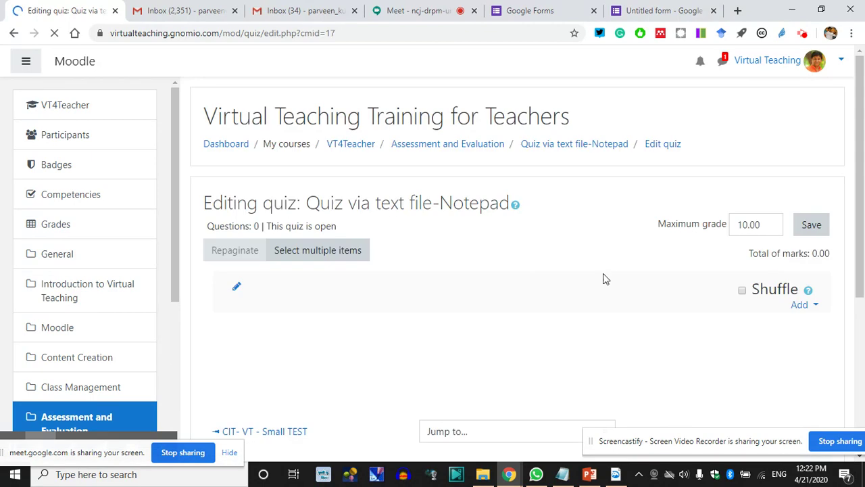
scroll(610, 271, down, 2)
Step: Examine the question bank's existing questions, sorting and tag filter without adding any, and check the options for adding questions
click(815, 179)
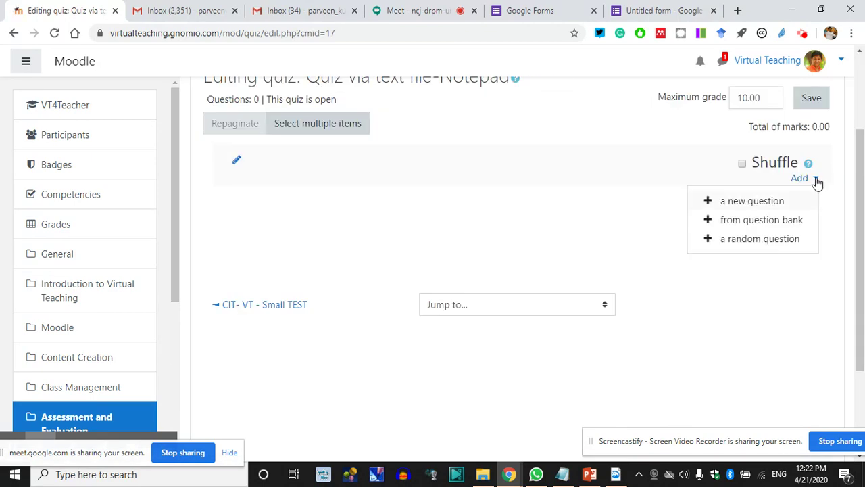
click(753, 223)
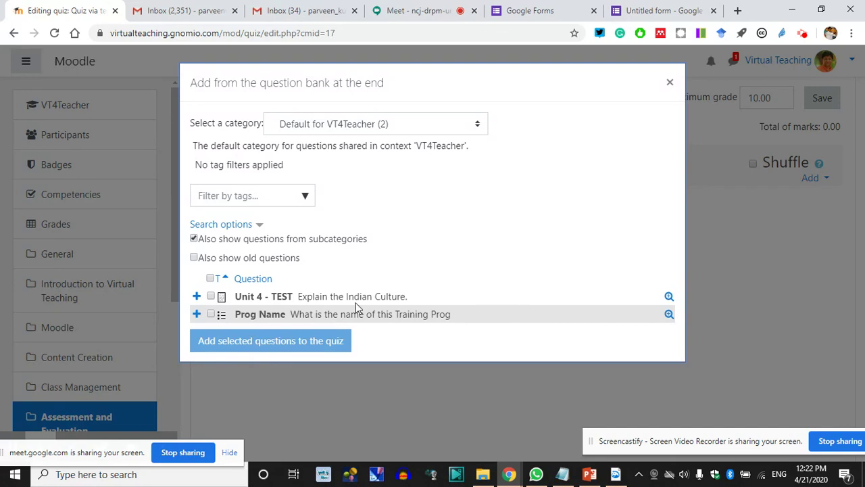
click(226, 279)
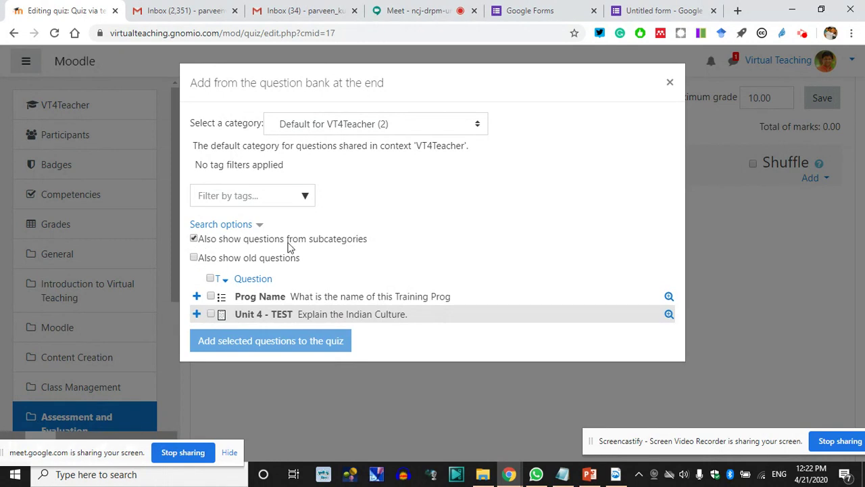
click(305, 196)
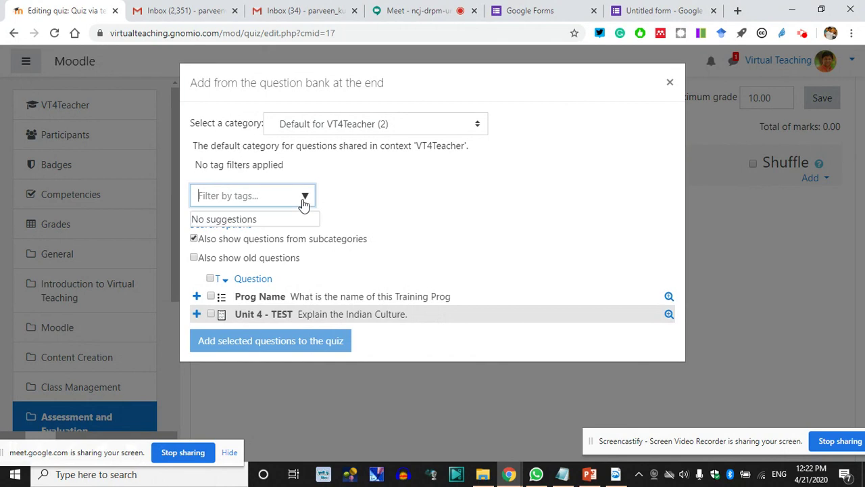
click(397, 196)
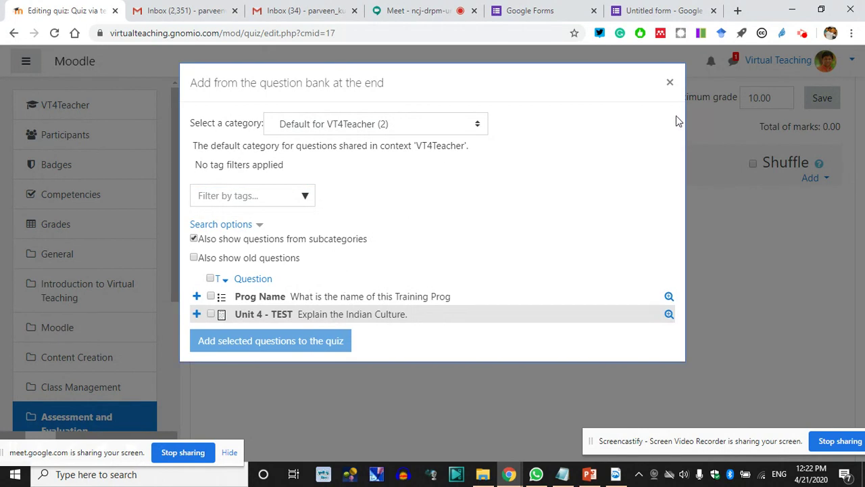
click(670, 84)
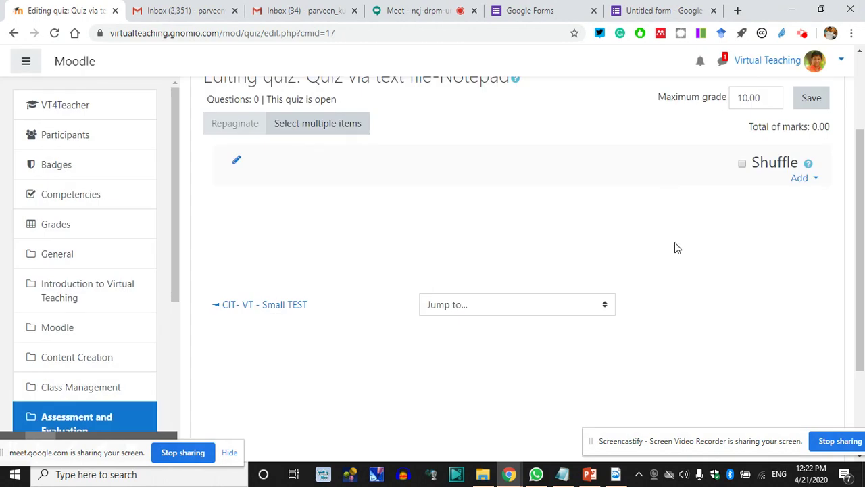
click(817, 179)
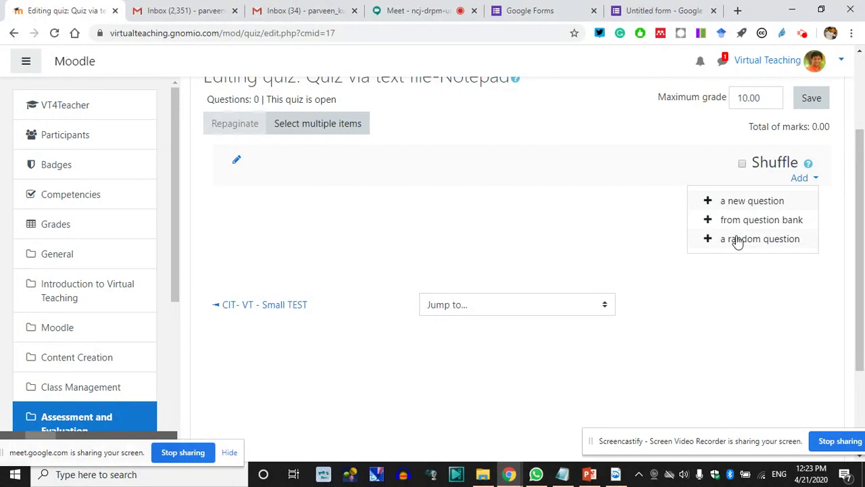
Step: Switch to the "CIT V Quiz" file in Notepad and correct "yur" to "your" in the second question, keeping the first question's ANSWER: C
click(562, 474)
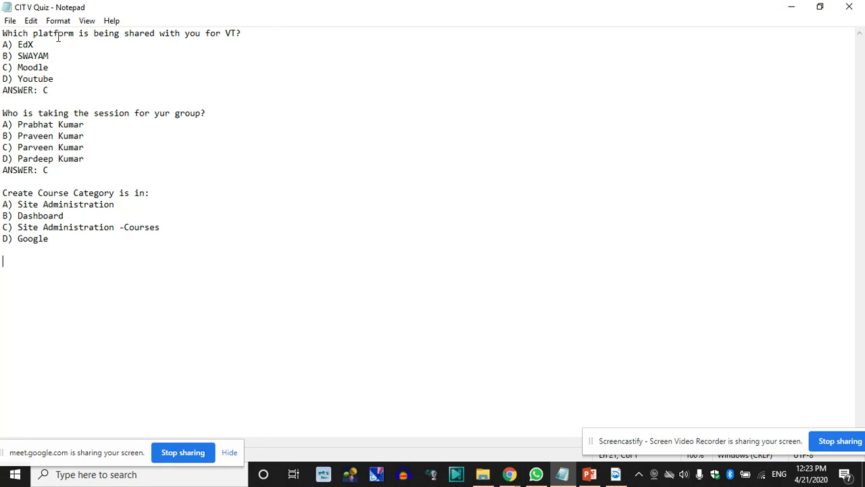
click(249, 38)
click(15, 90)
click(39, 90)
text(C)
text(o)
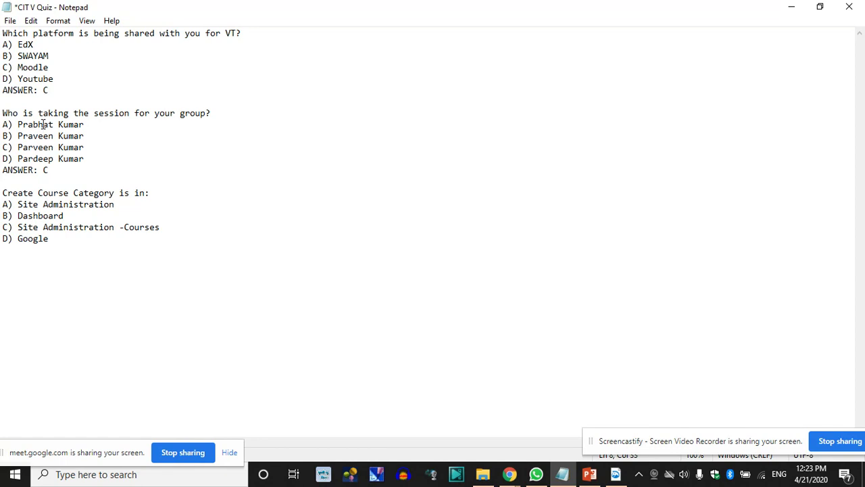
Step: Add the line "ANSWER: C" below option D) Google of the third question
click(54, 241)
key(Return)
text(ANSWER: C)
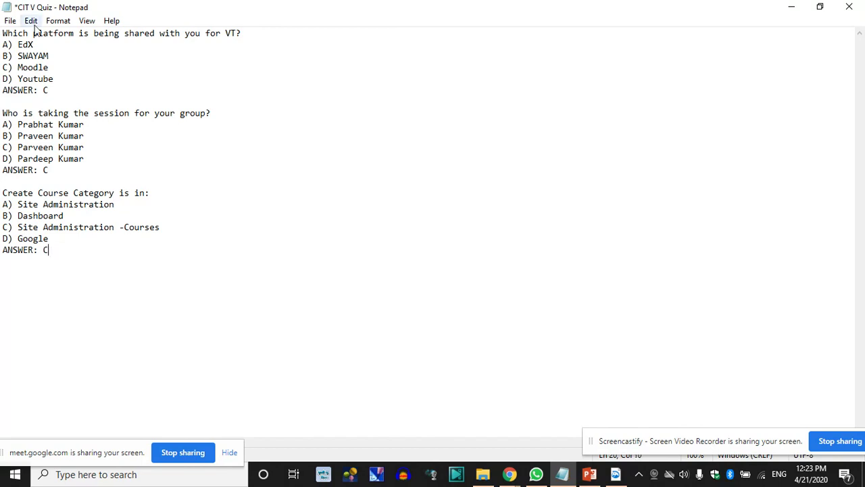
Step: Switch to the browser and check the Google Meet call, returning to the Moodle quiz editing page
click(791, 7)
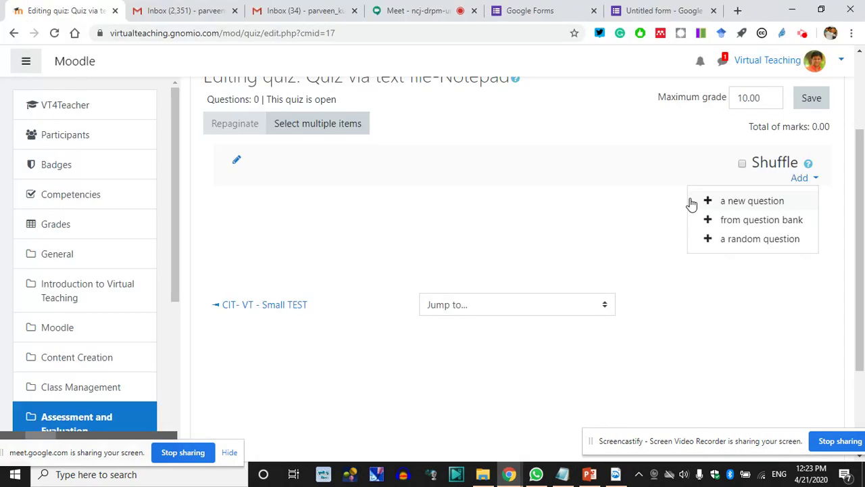
click(419, 10)
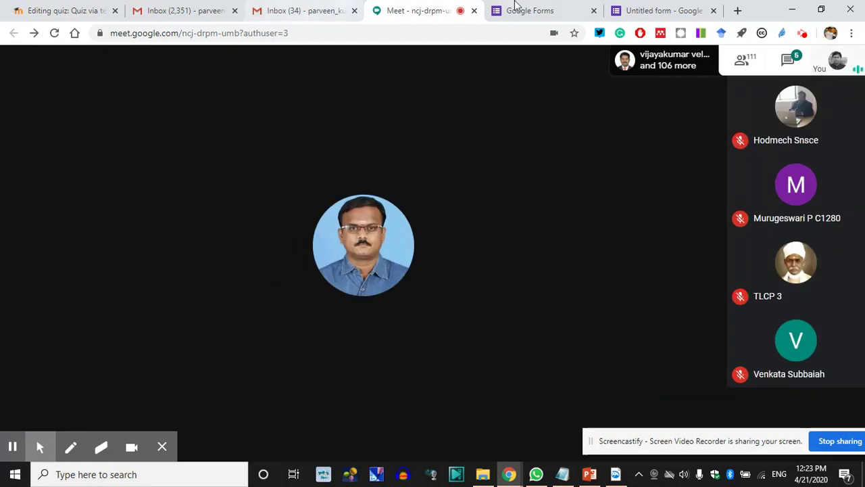
click(108, 9)
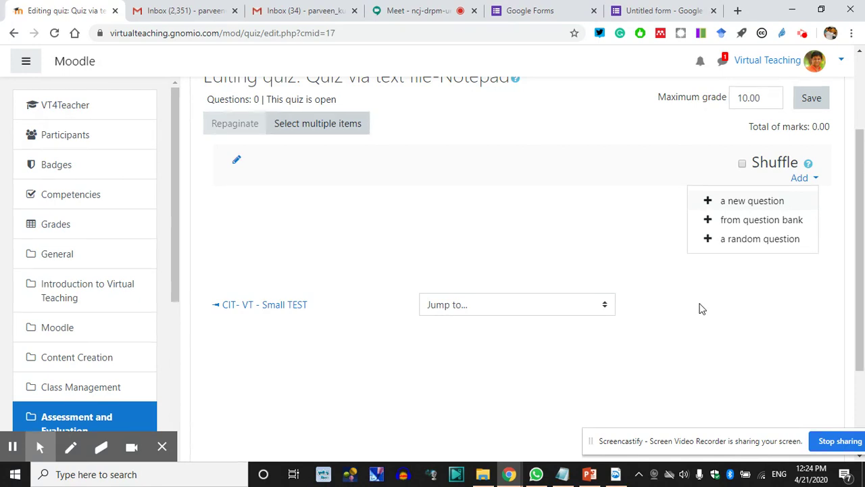
Step: Send the "CIT V Quiz" text file from the "20-21 April MOODLE Workshop CIT" folder to the WhatsApp group "TLC VT GROUP-III"
click(539, 477)
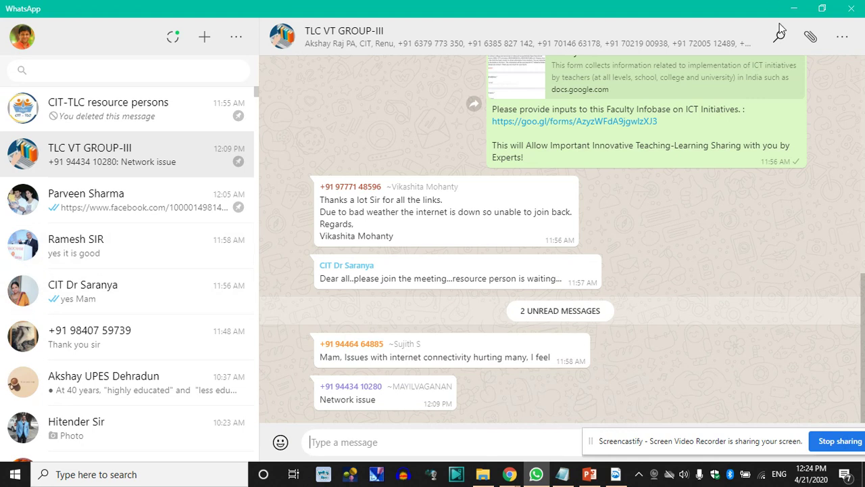
click(482, 475)
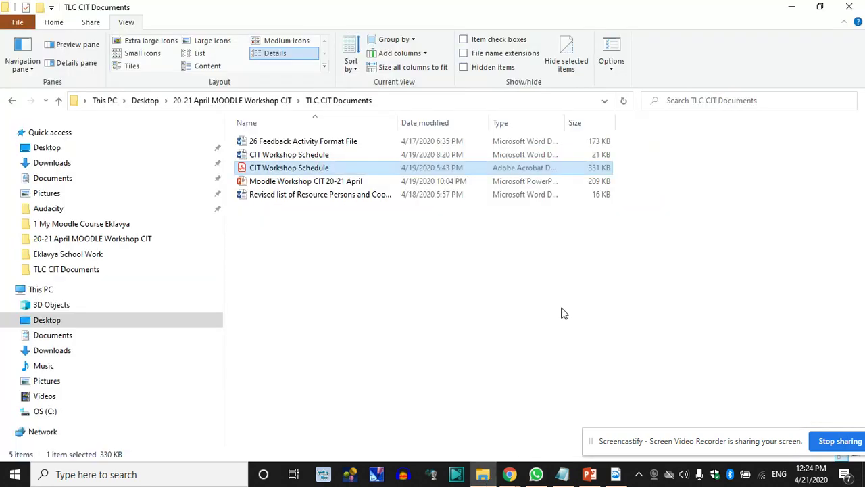
click(401, 300)
click(12, 100)
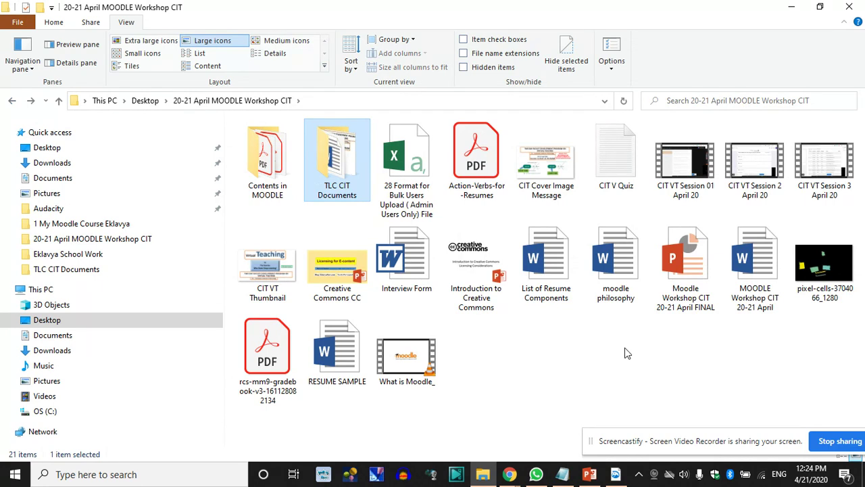
drag(614, 162, 454, 229)
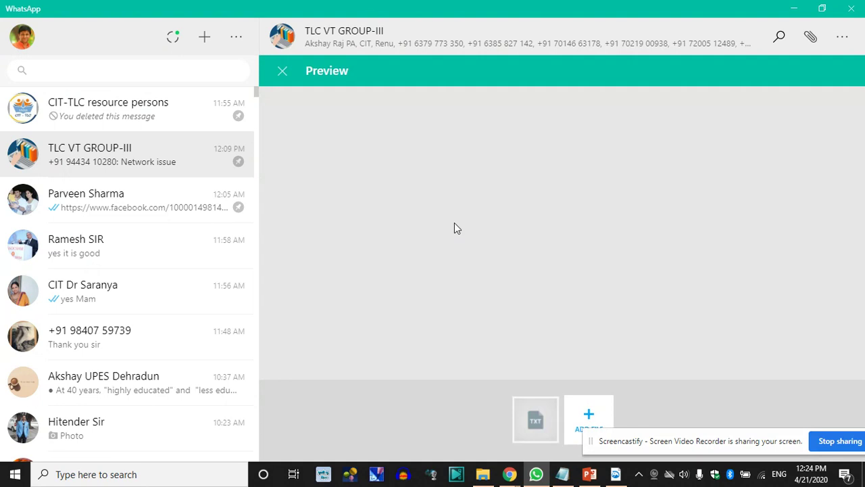
click(820, 378)
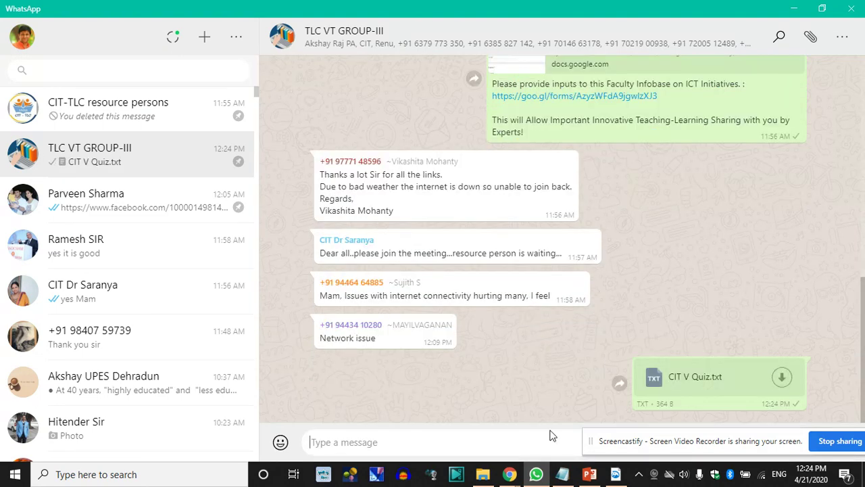
Step: Return to Moodle in the browser and open Site administration
mouse_move(509, 474)
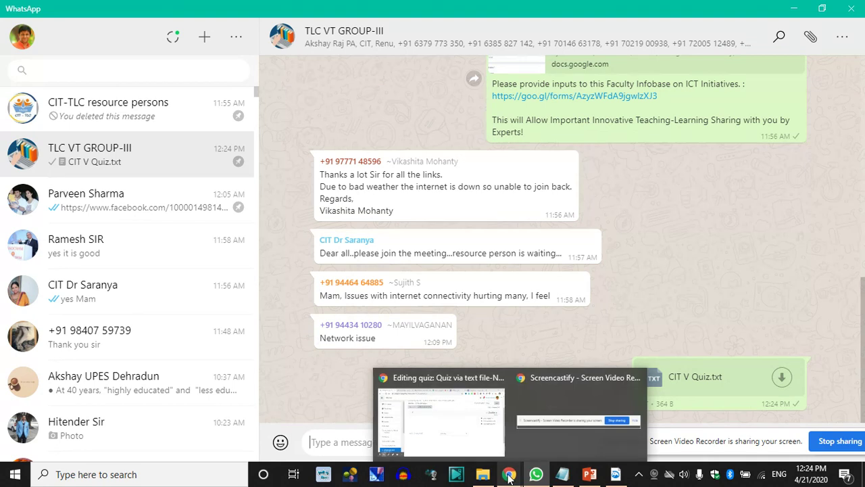
click(473, 424)
scroll(121, 338, down, 4)
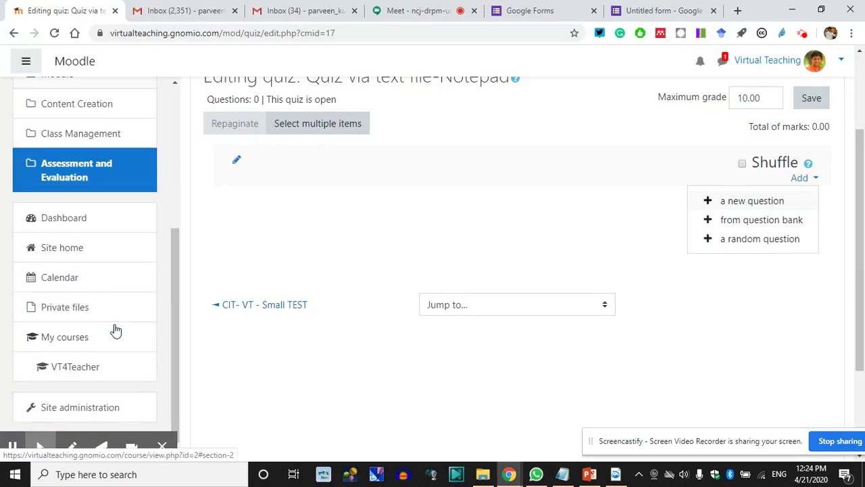
scroll(112, 338, down, 1)
click(86, 397)
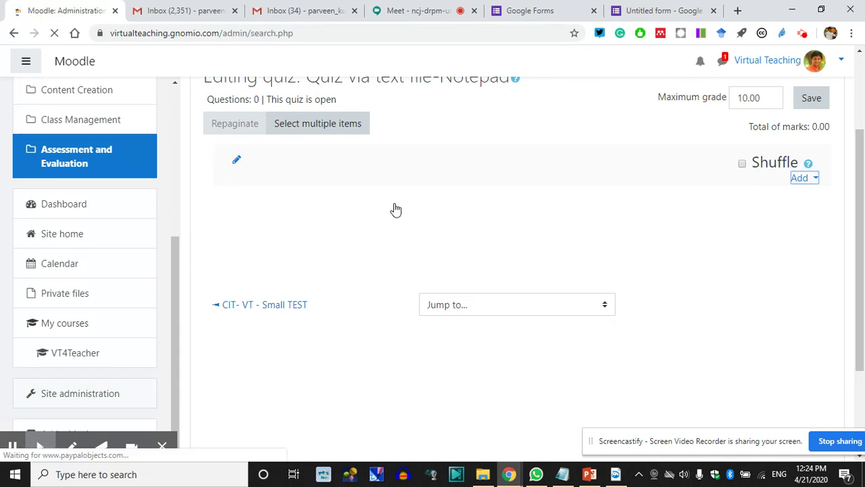
Step: Send a colleague the WhatsApp messages "i forgot, where to Bulk Uplaod the txt file", ":(" and "checking that"
click(536, 473)
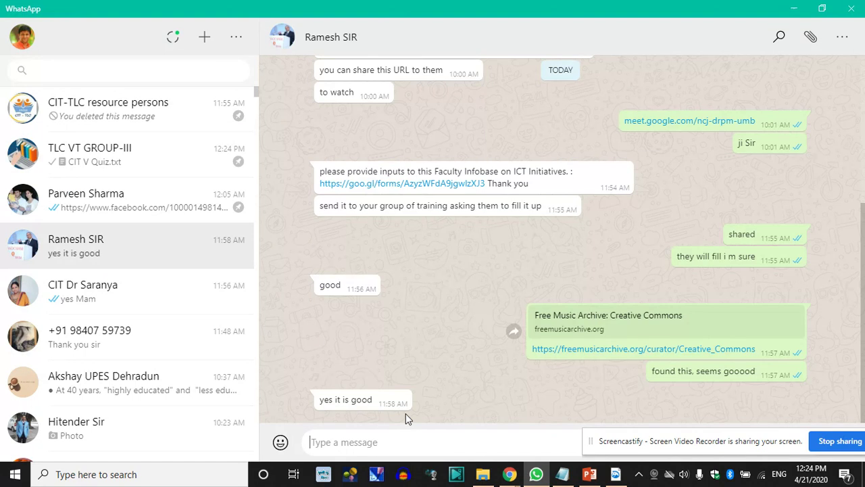
text(i forgot)
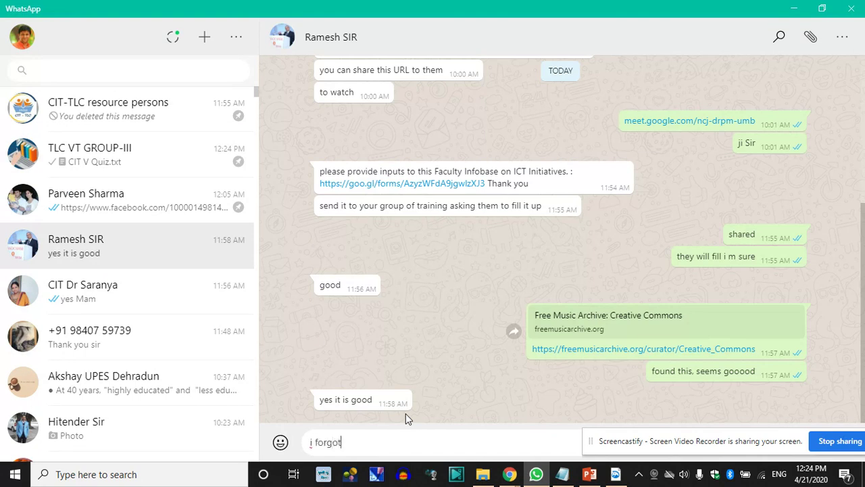
text(, where to B)
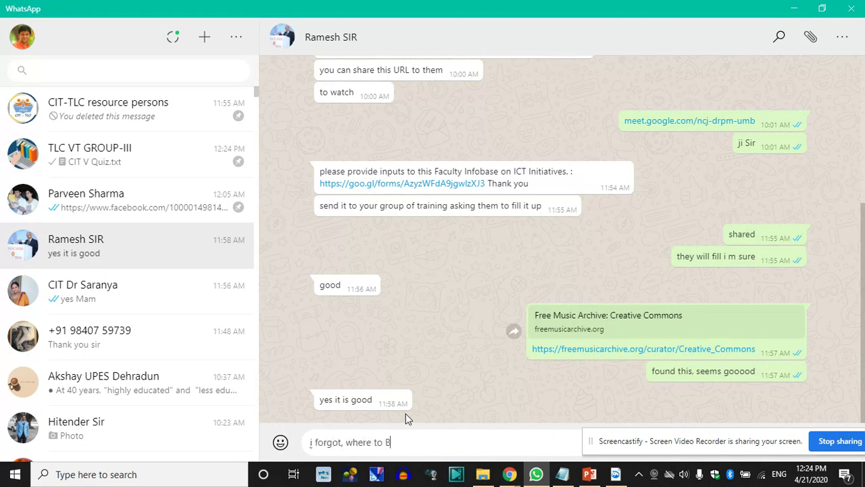
text(ulk Uplaod the txt fi)
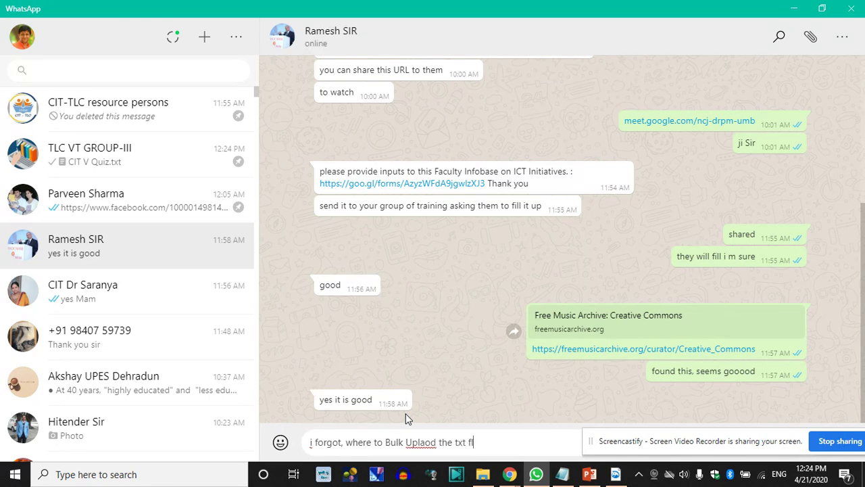
text(le)
key(Return)
text(:()
key(Return)
text(checking )
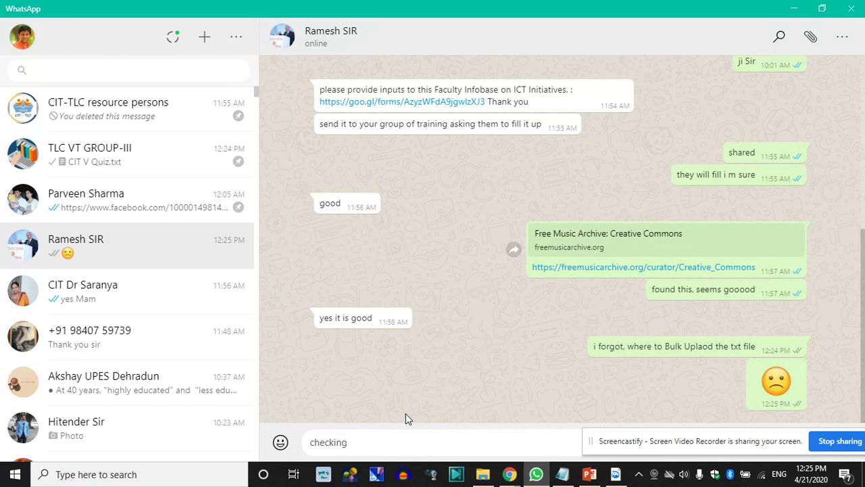
text(that)
key(Return)
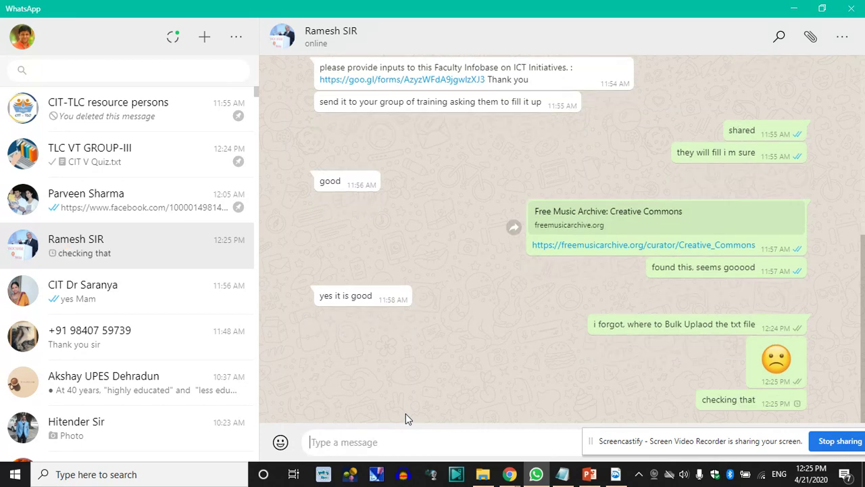
Step: Switch to the browser and look through the open Meet, Gmail and Google Forms pages, returning to Moodle's Site administration
click(794, 8)
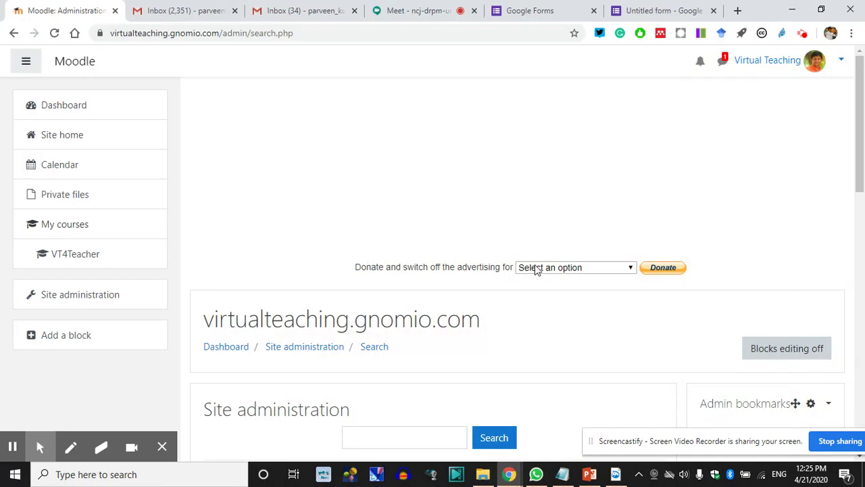
click(419, 10)
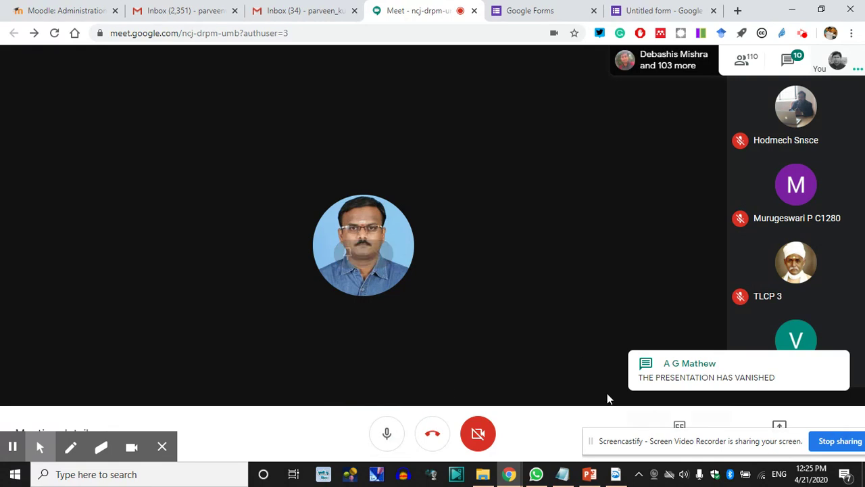
click(310, 5)
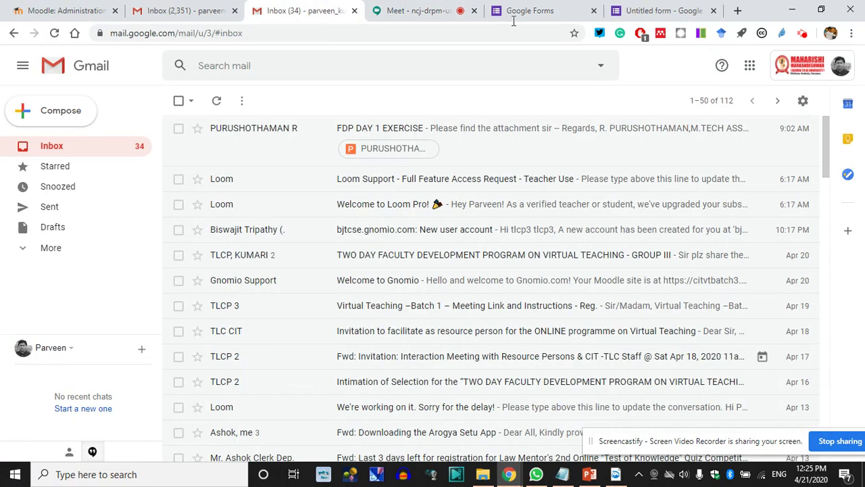
click(538, 5)
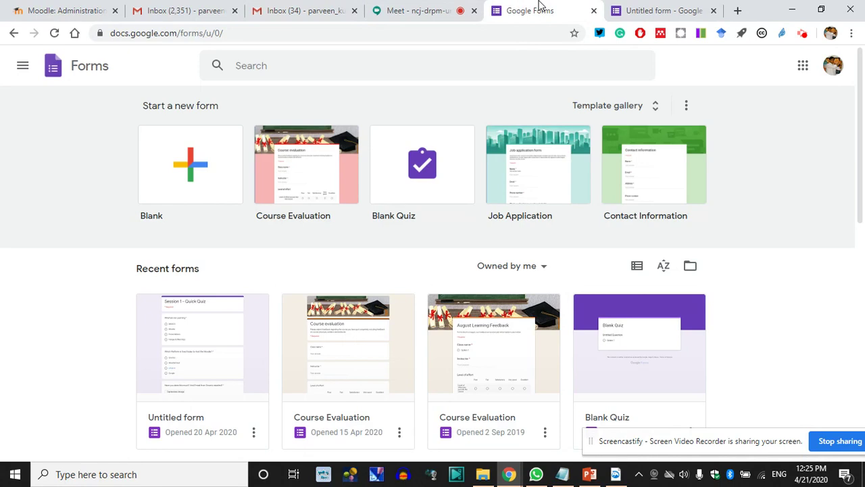
click(207, 7)
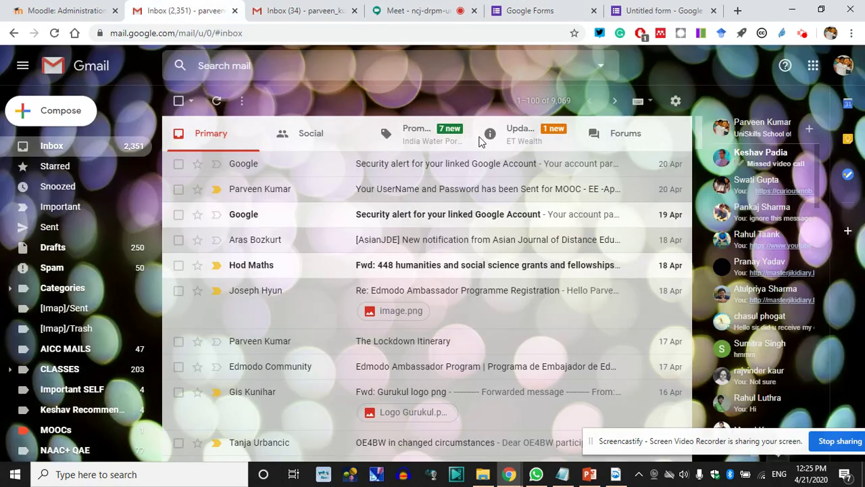
click(67, 8)
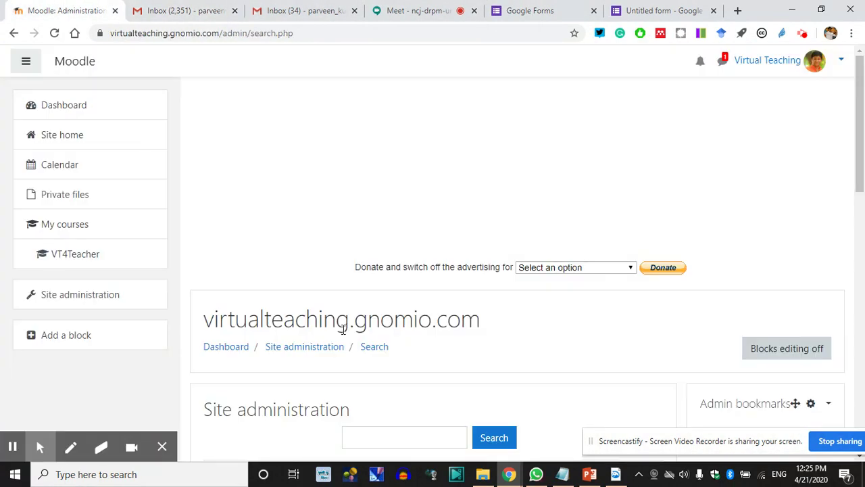
Step: Open the unread WhatsApp chat from the session coordinator and reply "yes Mam"
click(538, 475)
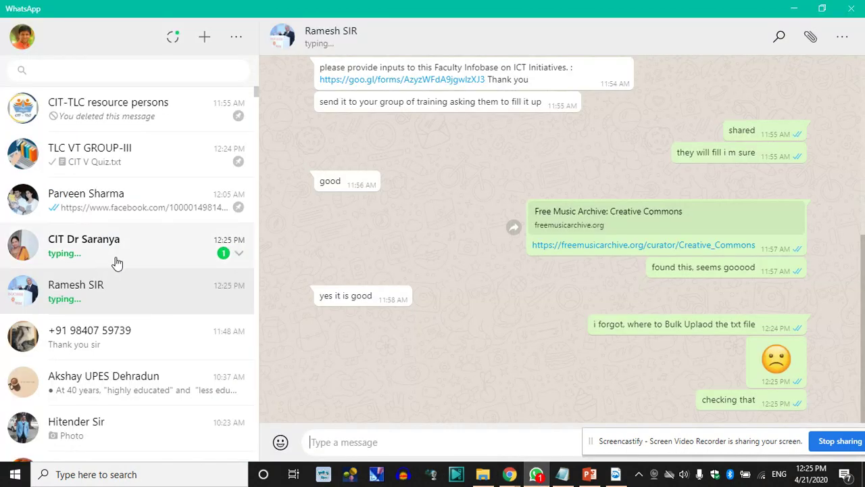
click(105, 258)
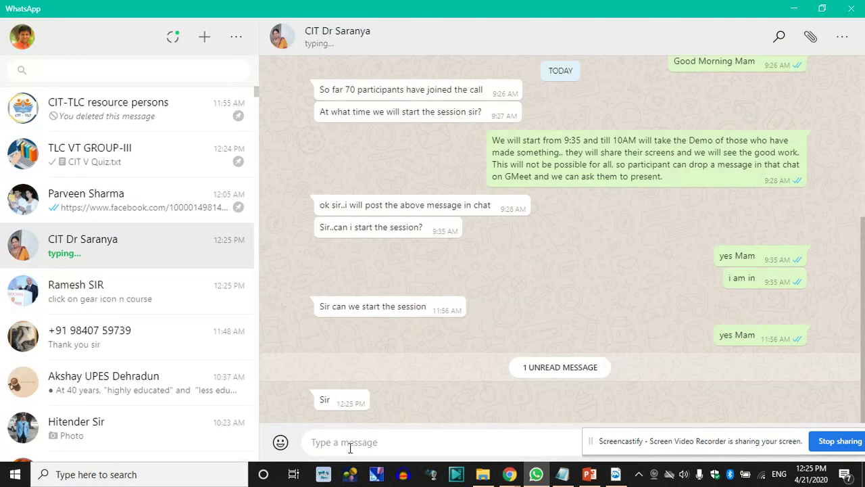
text(yes Mma)
key(BackSpace)
key(BackSpace)
text(am)
key(Return)
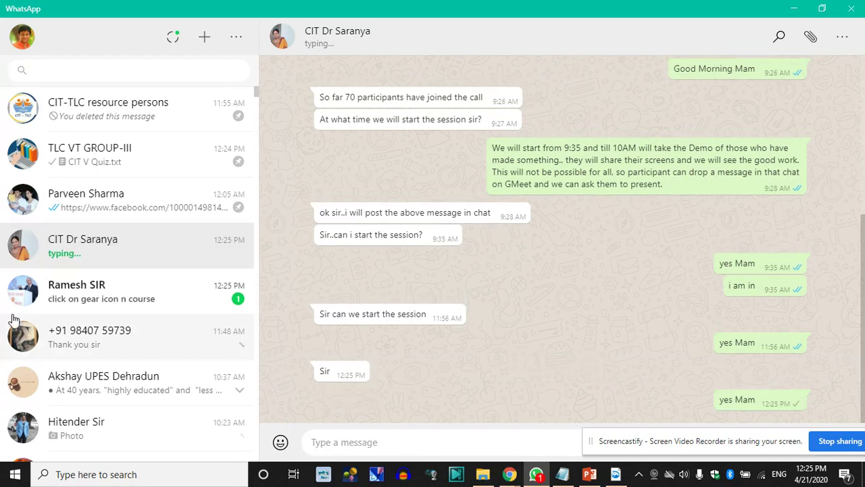
Step: Read the new WhatsApp replies from the colleague and the coordinator, and return to Moodle's Site administration page
click(108, 300)
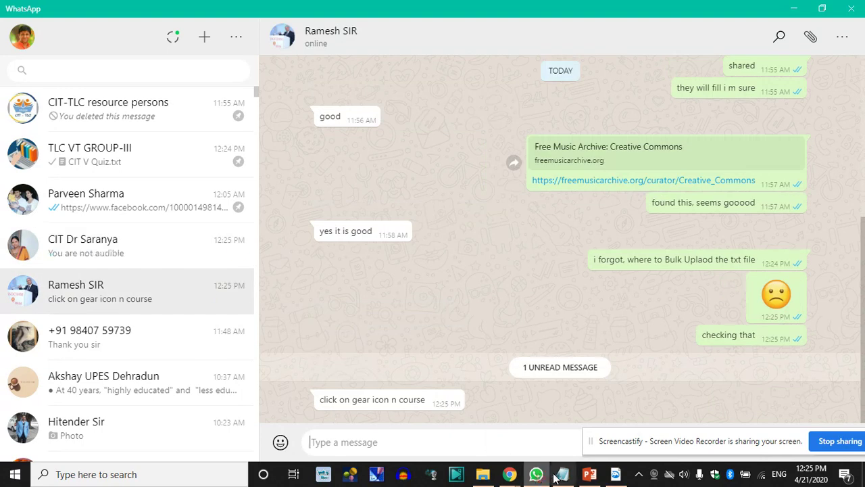
click(90, 258)
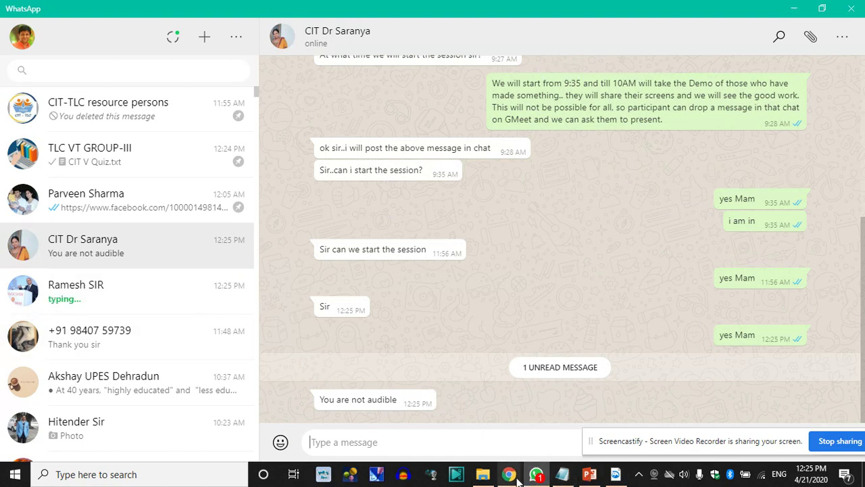
mouse_move(510, 477)
mouse_move(458, 406)
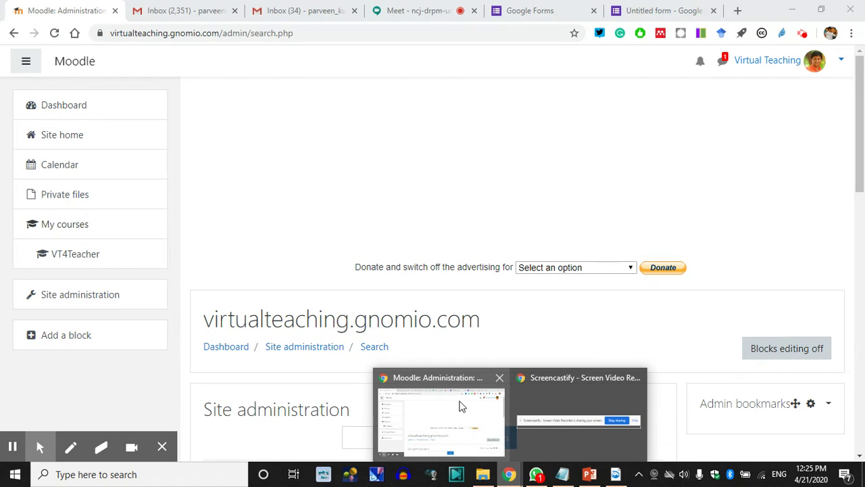
click(433, 398)
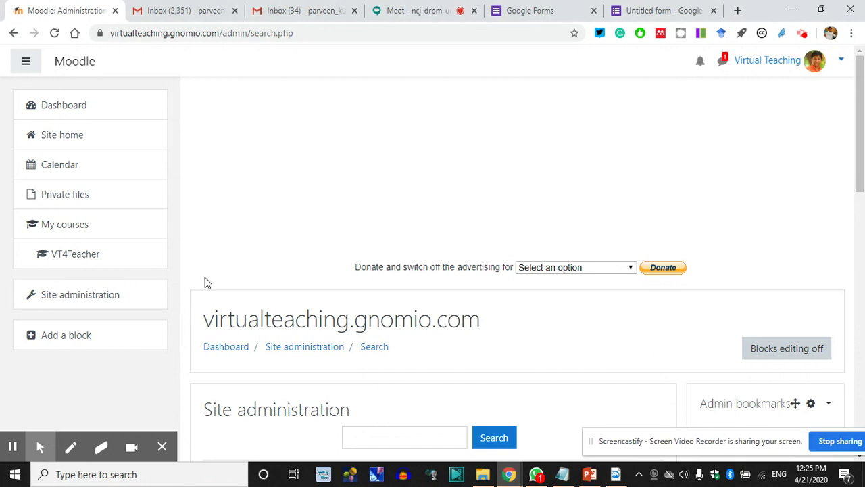
Step: Read the participants' messages in the Google Meet chat and the colleague's new messages in WhatsApp
click(422, 10)
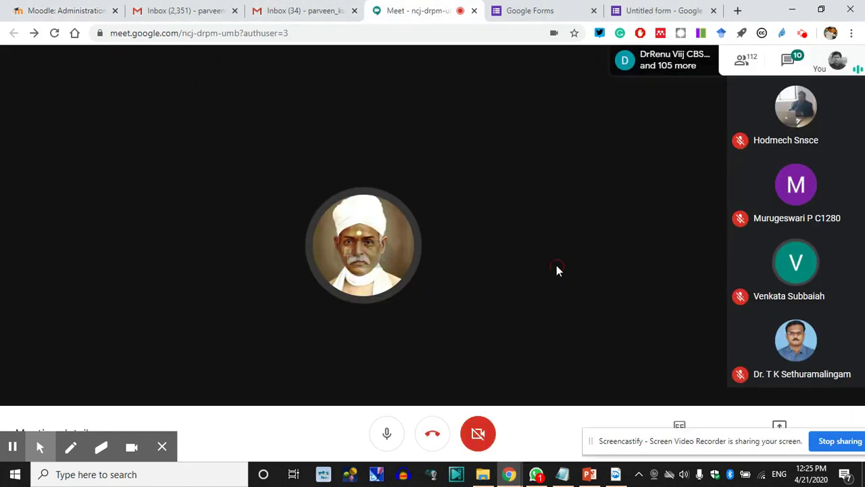
click(787, 60)
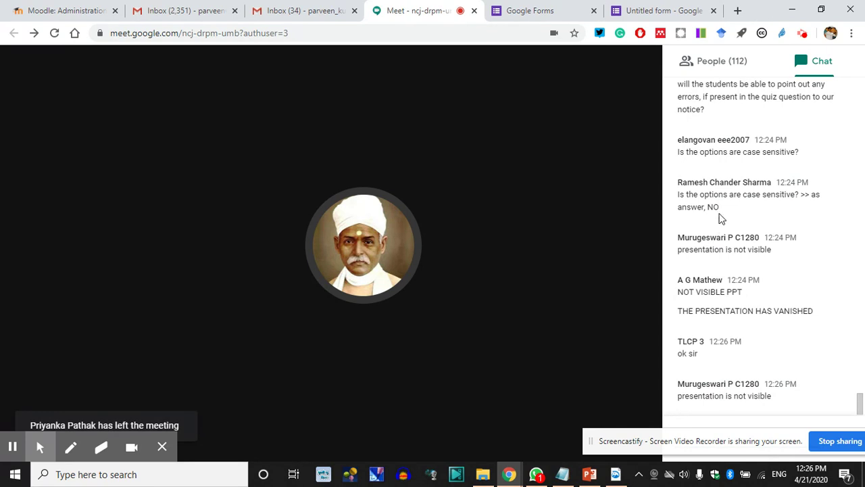
drag(724, 213, 666, 193)
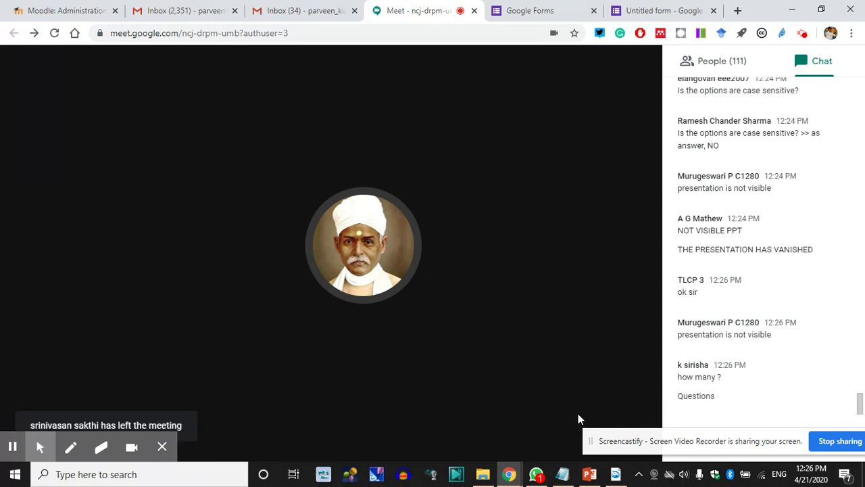
click(536, 474)
click(101, 246)
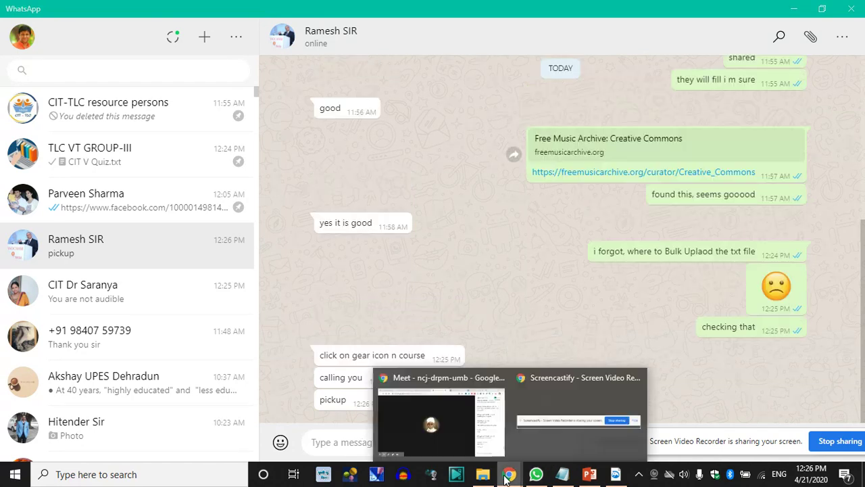
Step: Switch to the Google Meet call in the browser, mute the microphone, and return to Moodle's Site administration page
click(410, 419)
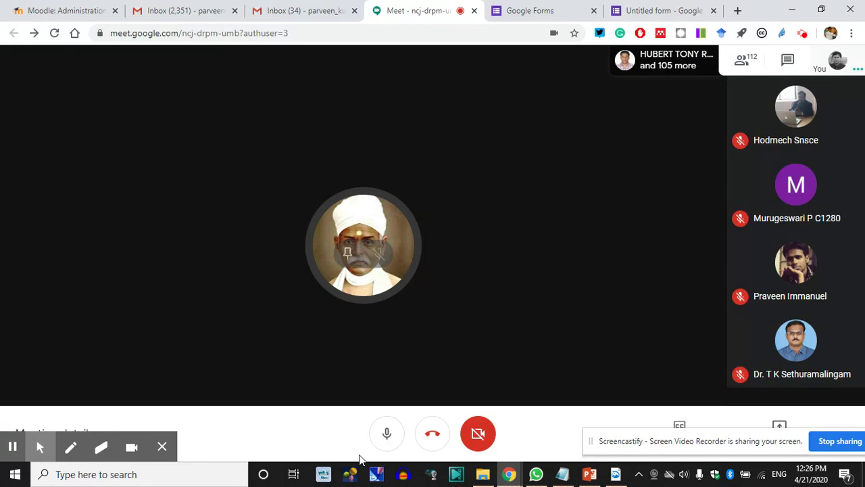
click(389, 438)
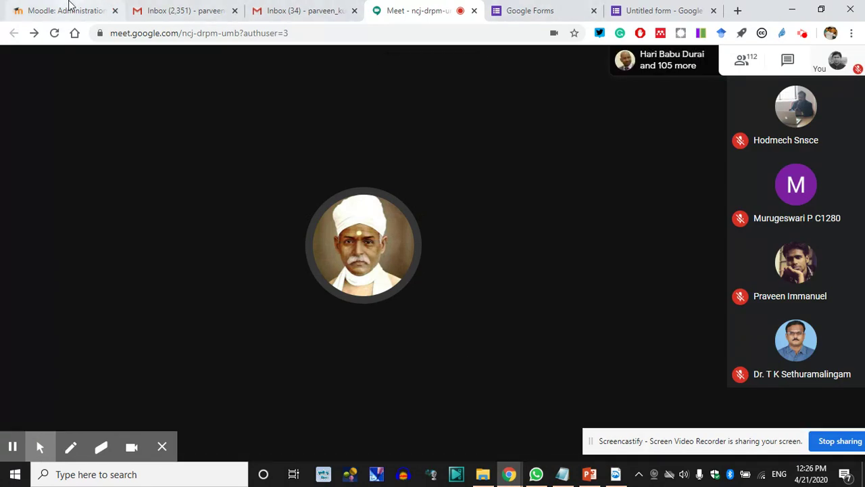
click(95, 10)
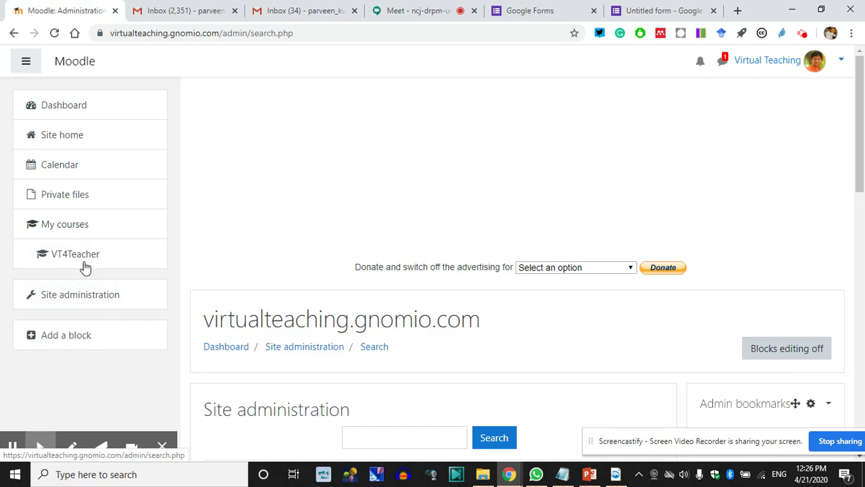
Step: Open the course "Virtual Teaching Training for Teachers" from the Moodle Dashboard's course overview
click(86, 102)
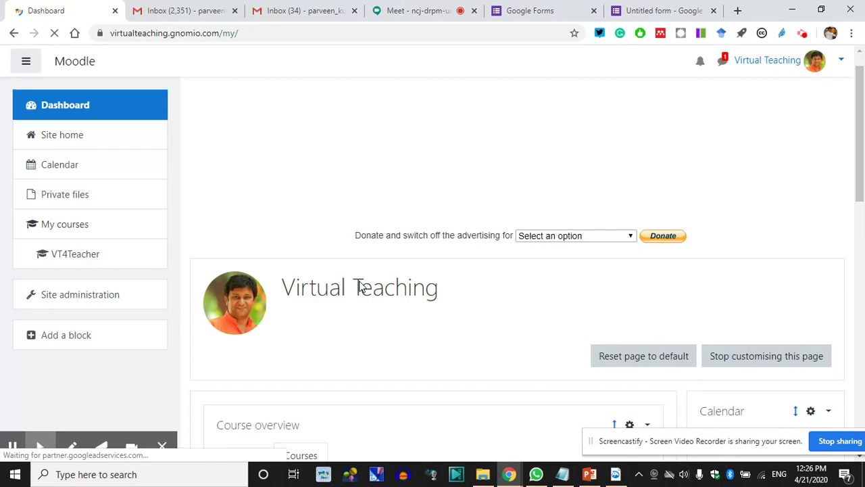
scroll(396, 294, down, 5)
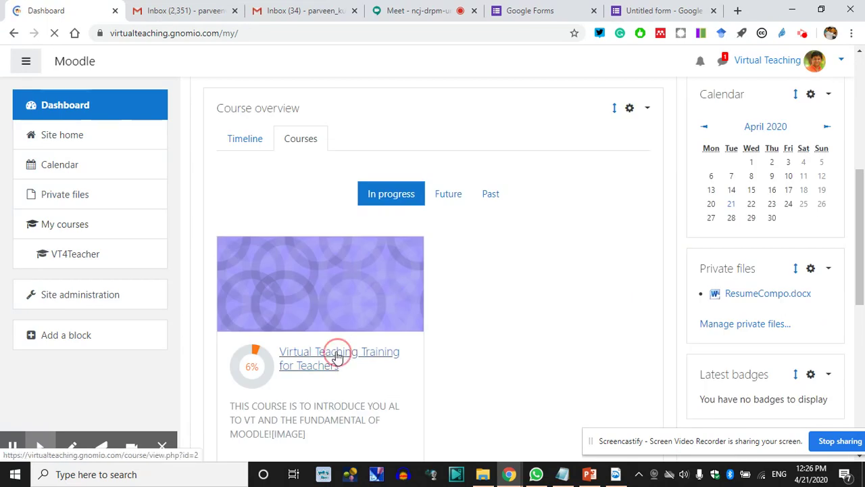
click(361, 357)
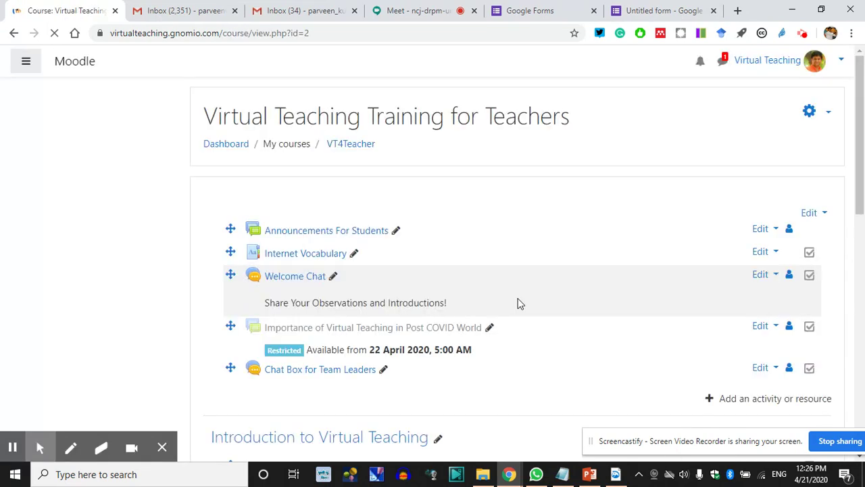
Step: Open the full course administration page and go to the Question bank's Import page
click(830, 116)
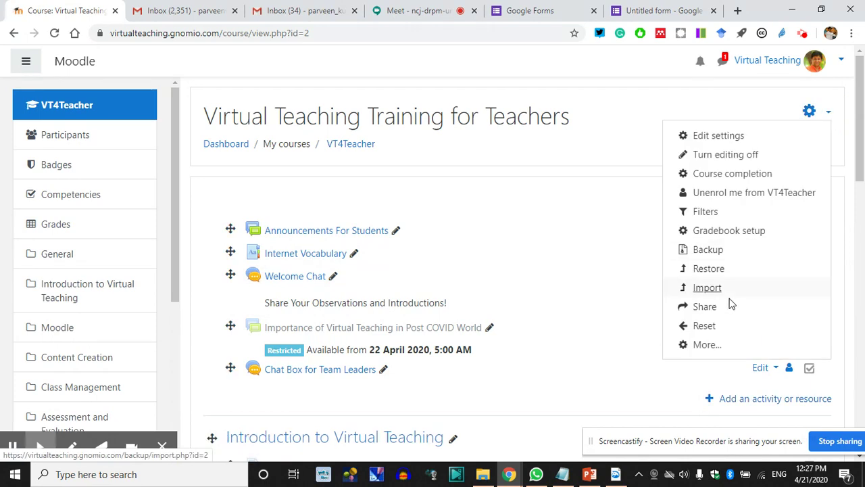
click(706, 345)
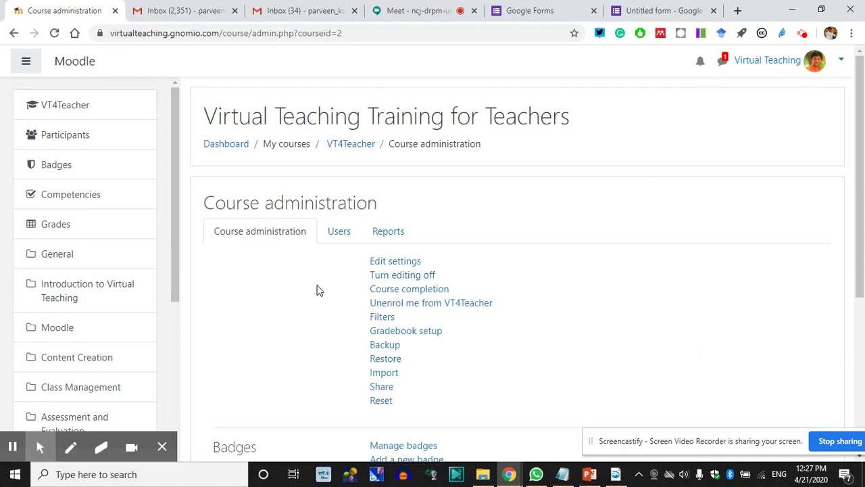
scroll(332, 282, down, 4)
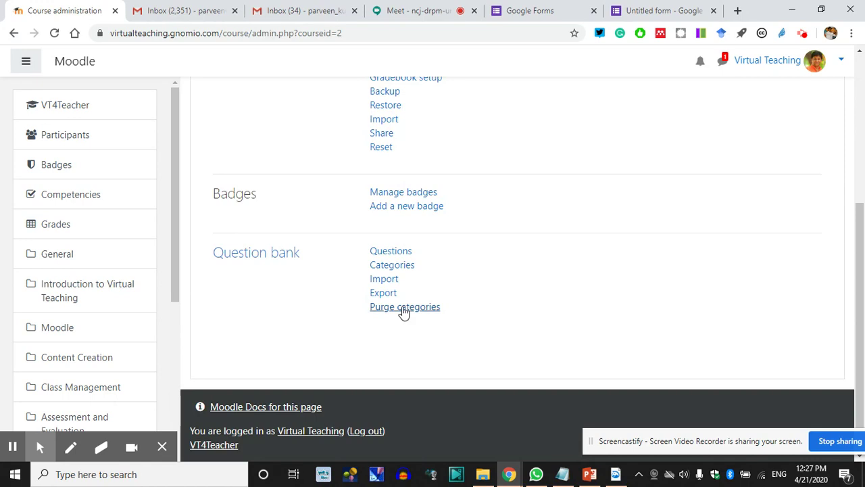
click(384, 279)
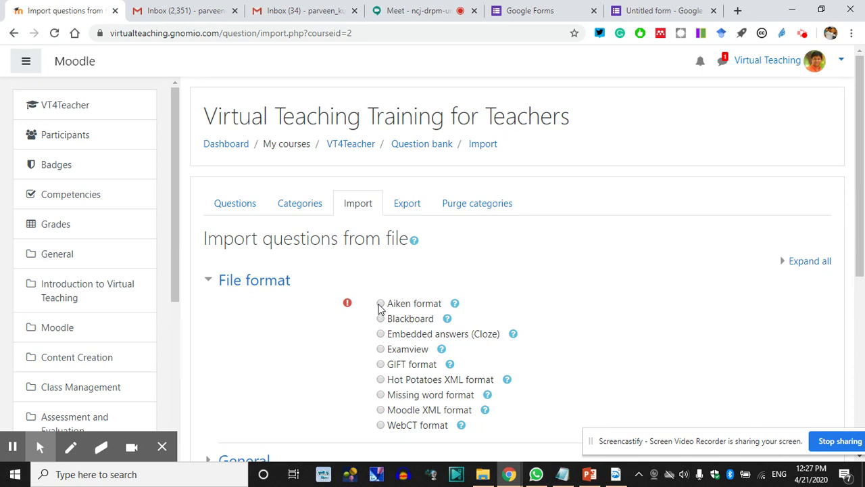
Step: Switch to the Google Meet call, unmute the microphone, and view the CIT V Quiz file in Notepad
click(394, 19)
click(392, 436)
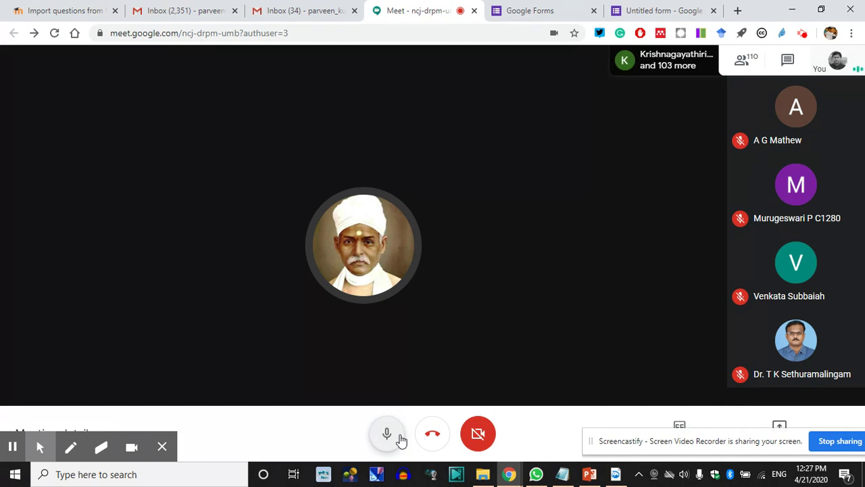
click(562, 473)
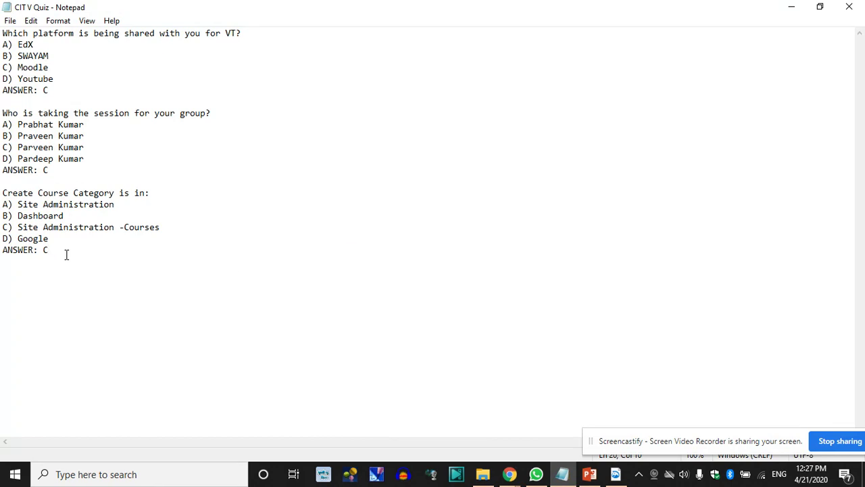
click(794, 13)
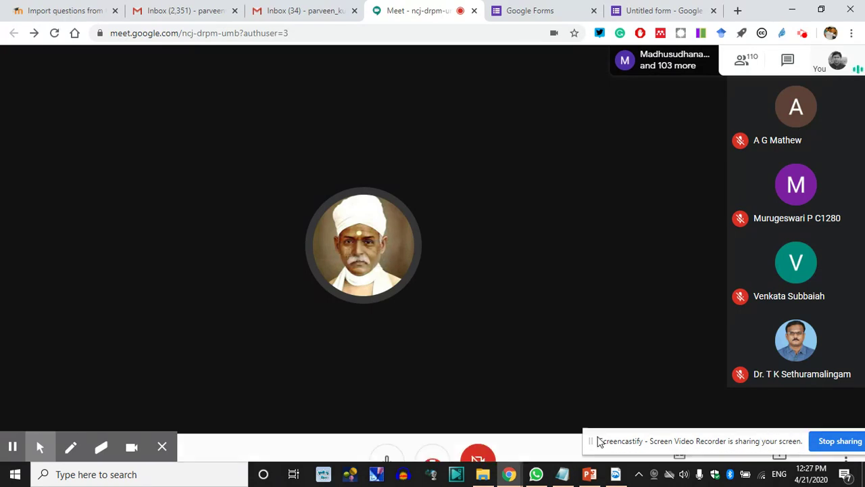
Step: Move the Screencastify sharing bar off the meeting controls and present the entire screen in the Google Meet call
drag(591, 447, 4, 453)
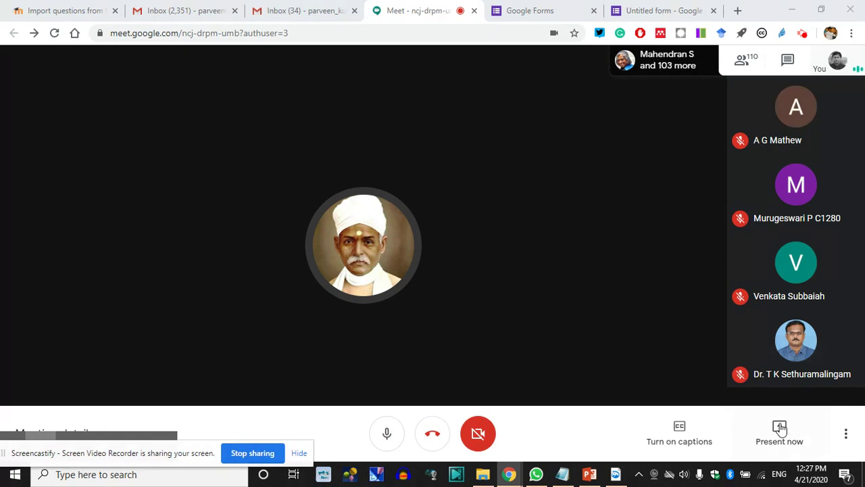
click(784, 440)
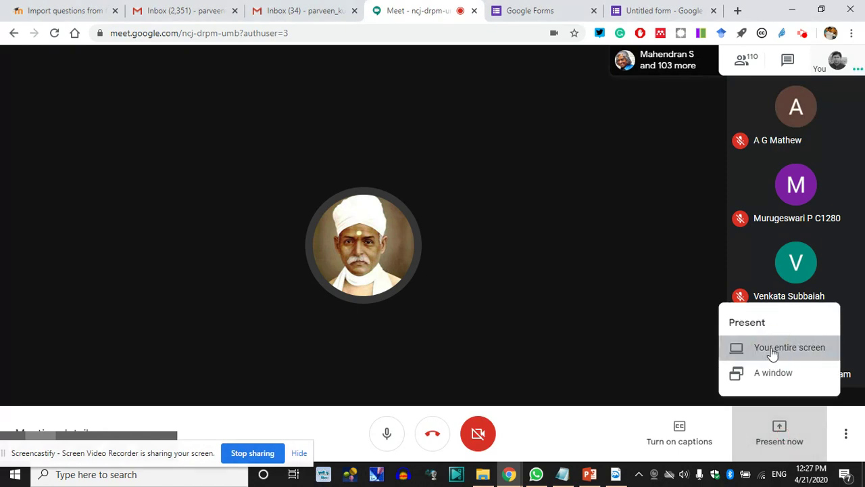
click(772, 349)
click(373, 275)
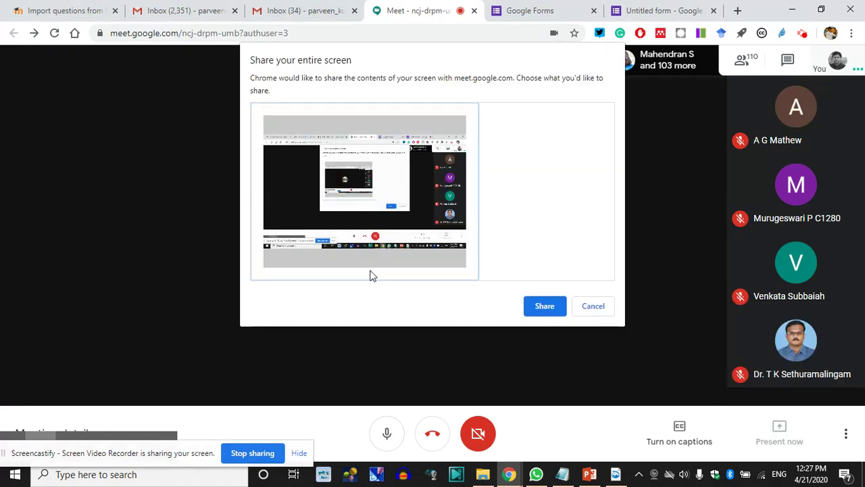
click(538, 308)
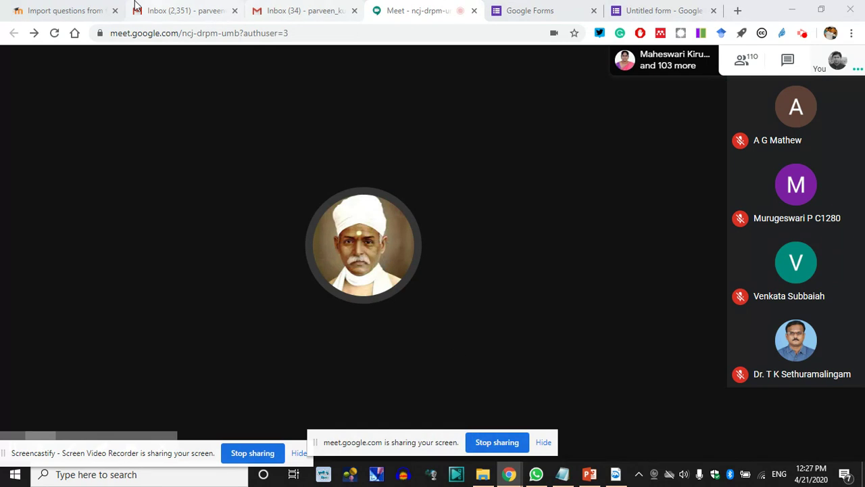
Step: Return to Moodle, move its browser tab beside the Meet tab, and open the VT4Teacher course
click(58, 8)
drag(138, 6, 293, 11)
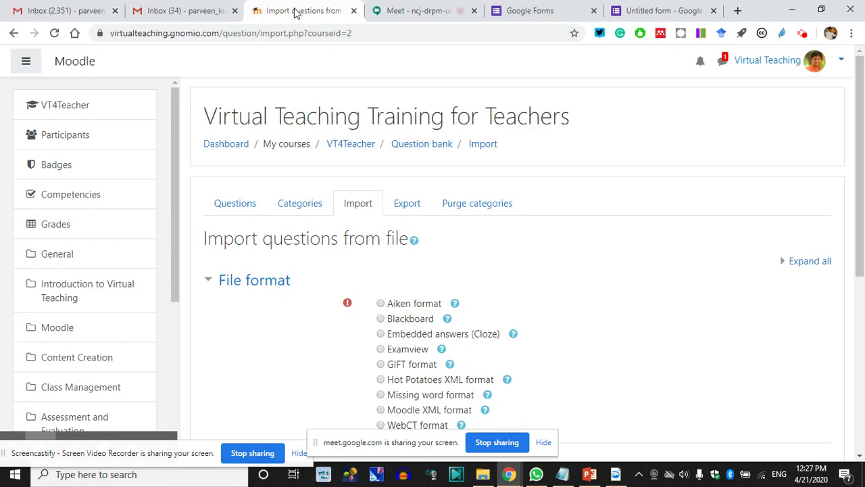
click(75, 112)
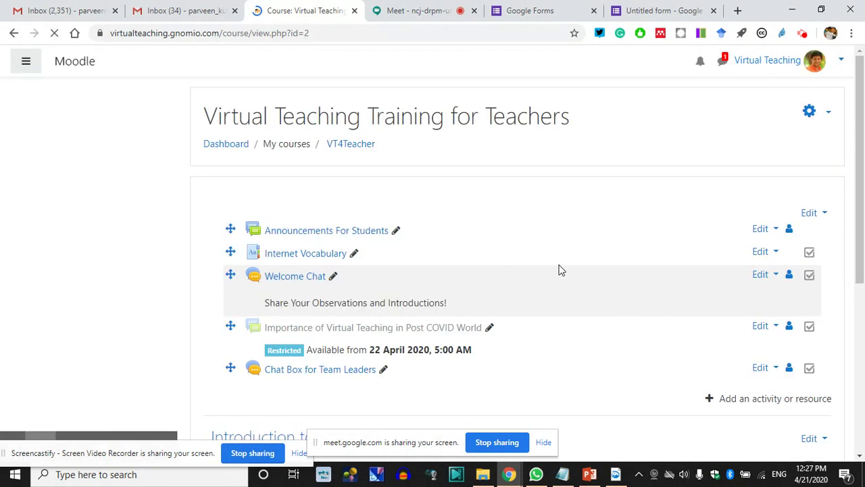
Step: Turn editing off for the course and view the quizzes under Assessment and Evaluation
click(828, 117)
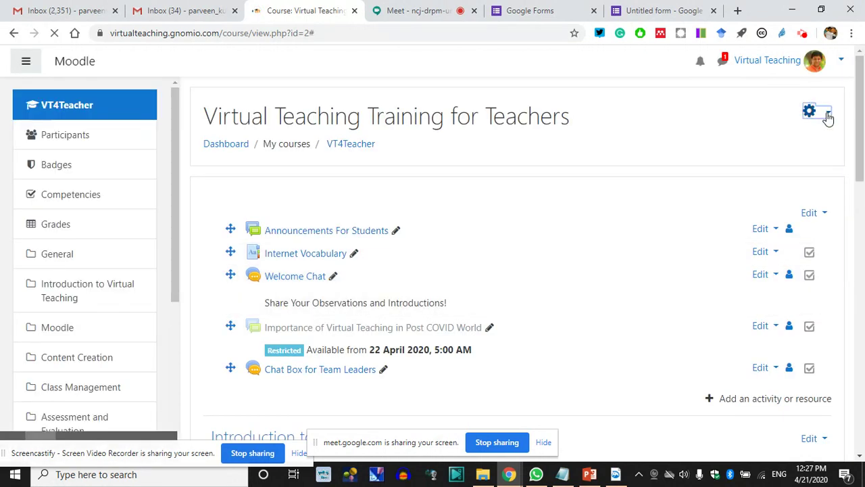
click(825, 114)
click(736, 156)
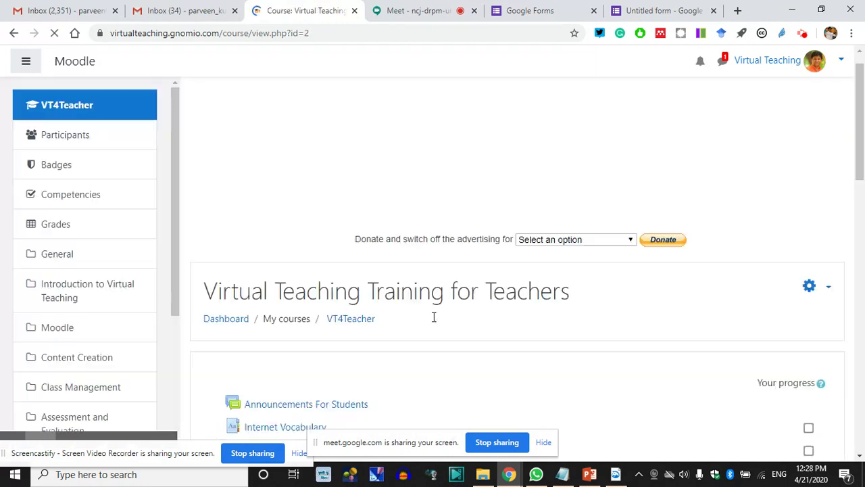
scroll(462, 300, down, 15)
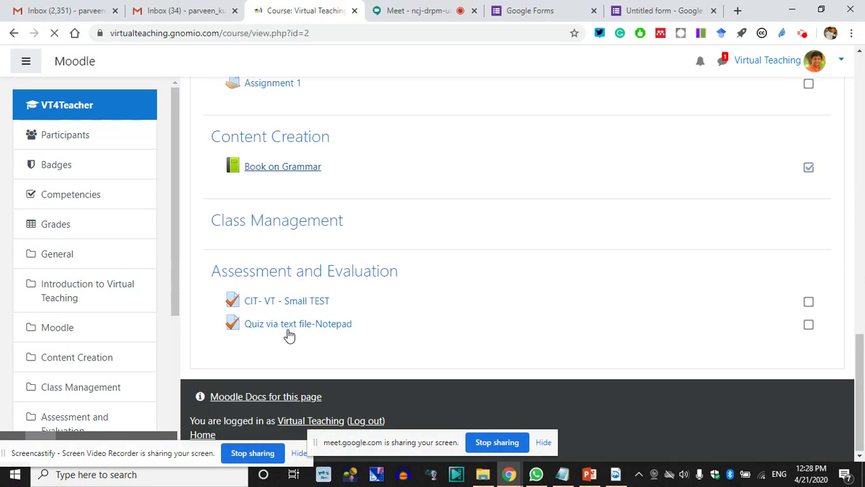
scroll(538, 313, up, 15)
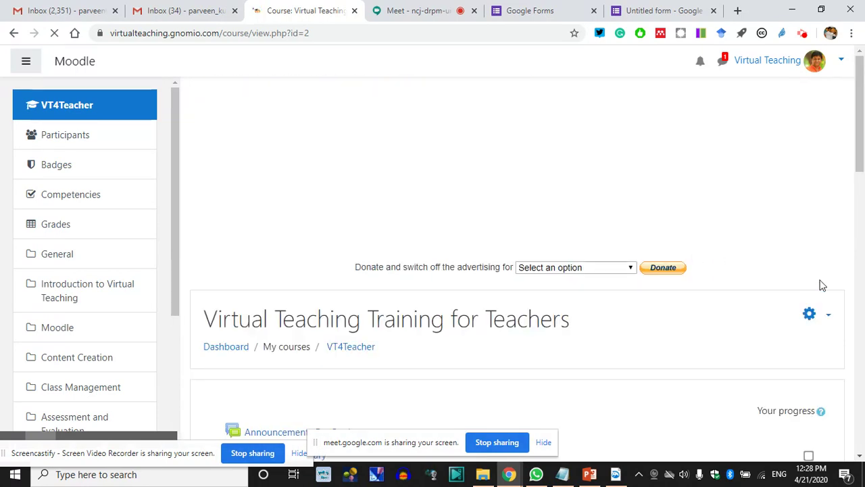
Step: Turn editing on for the Virtual Teaching Training for Teachers course
click(828, 316)
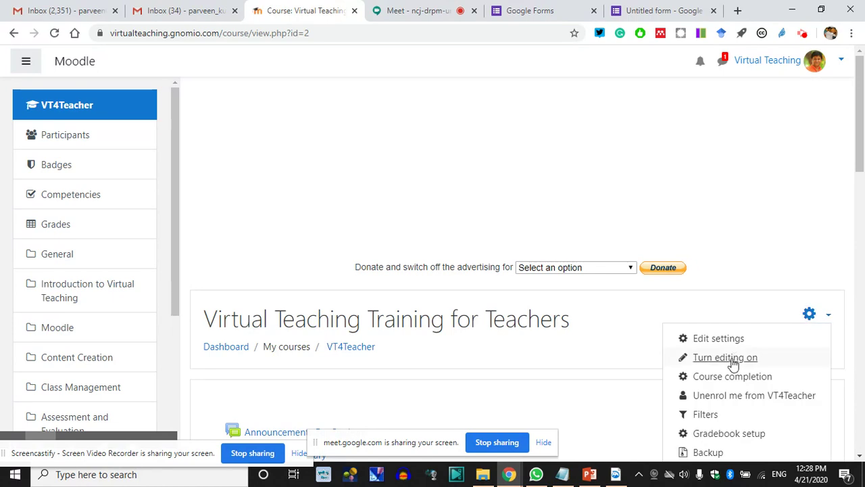
scroll(733, 358, down, 3)
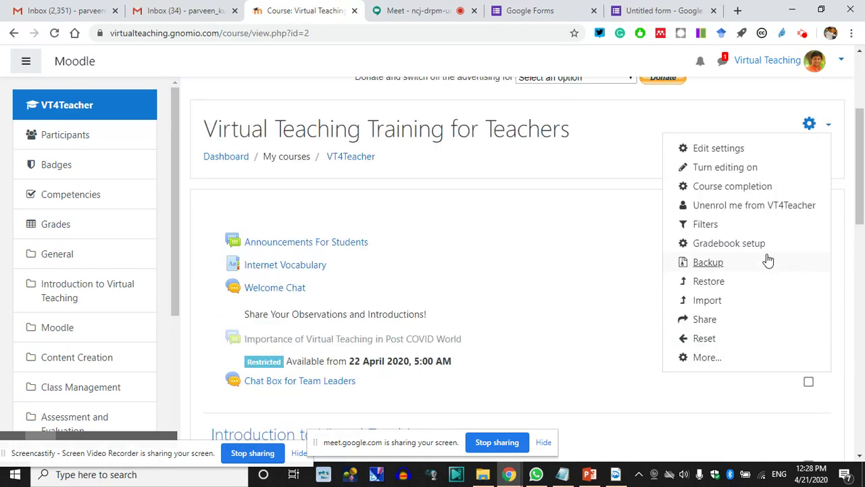
click(730, 170)
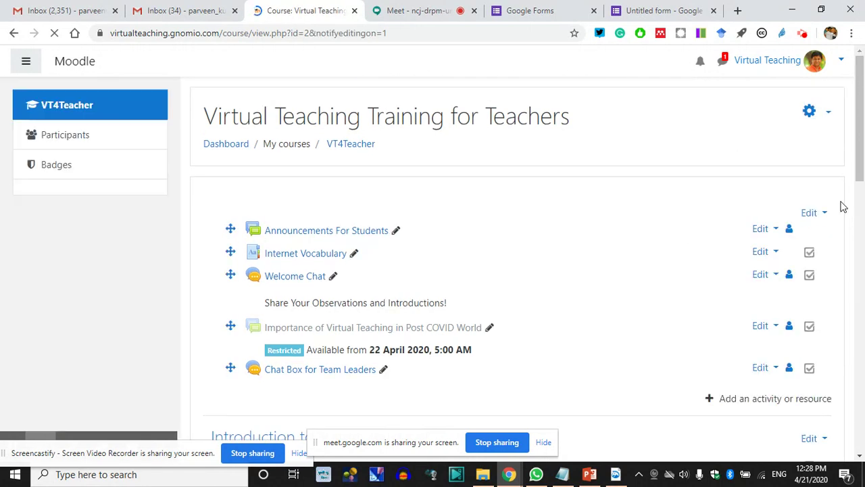
Step: Open the full Course administration page from the course's additional settings
click(830, 119)
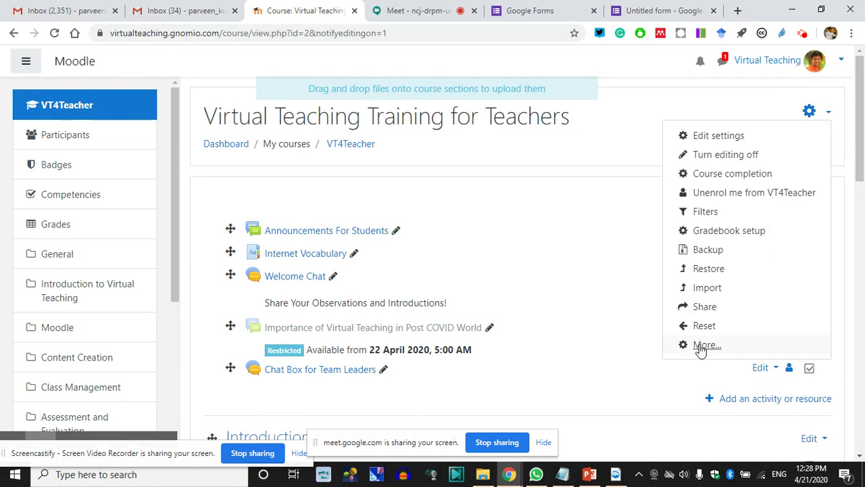
click(826, 114)
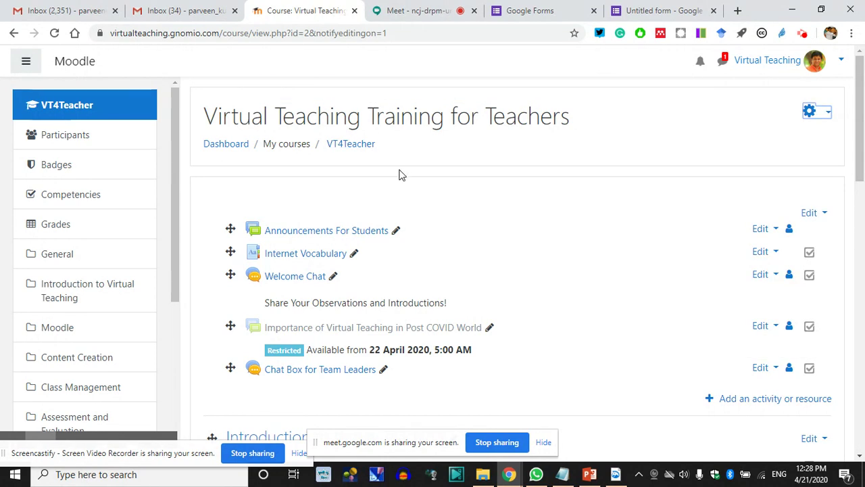
click(827, 116)
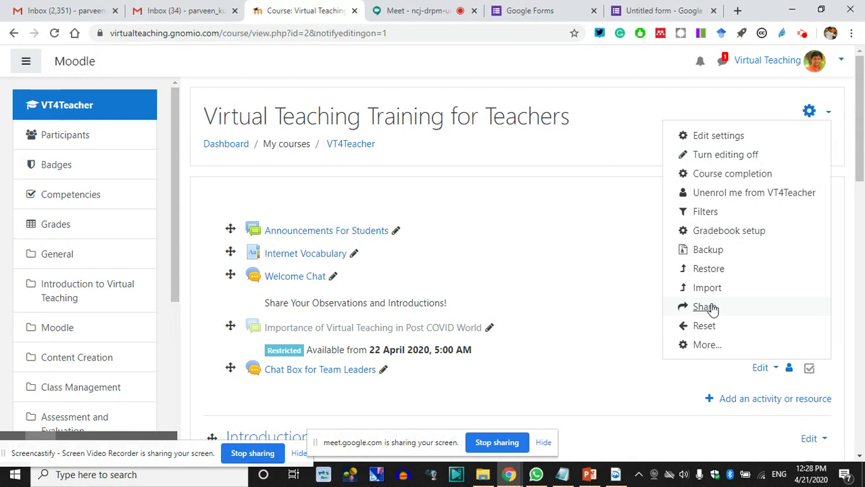
click(707, 346)
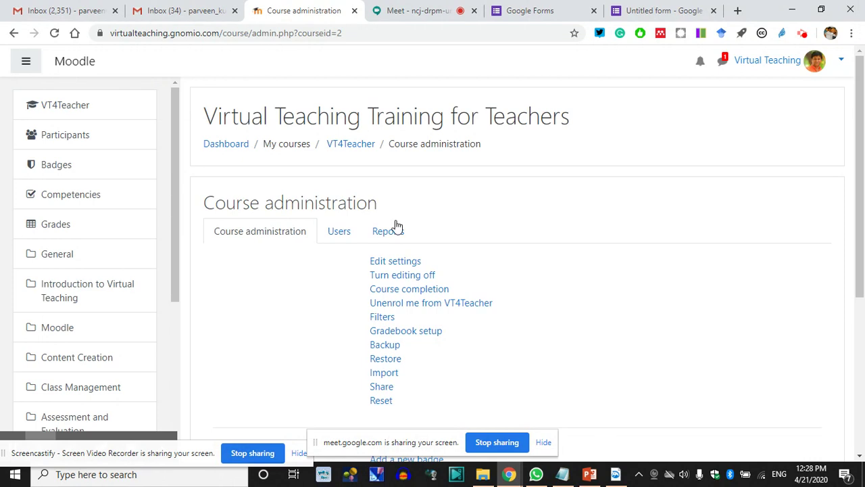
Step: Examine the Reports and Users options of the course, and return to the Course administration options
click(338, 233)
click(389, 234)
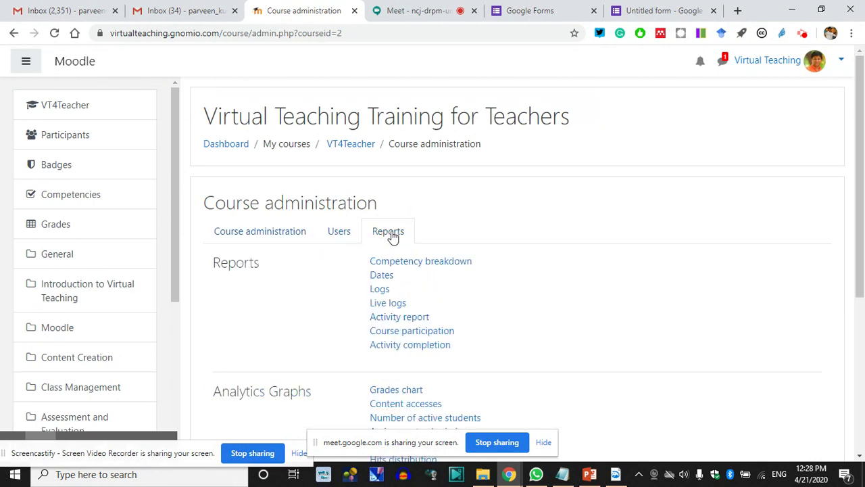
scroll(406, 270, down, 1)
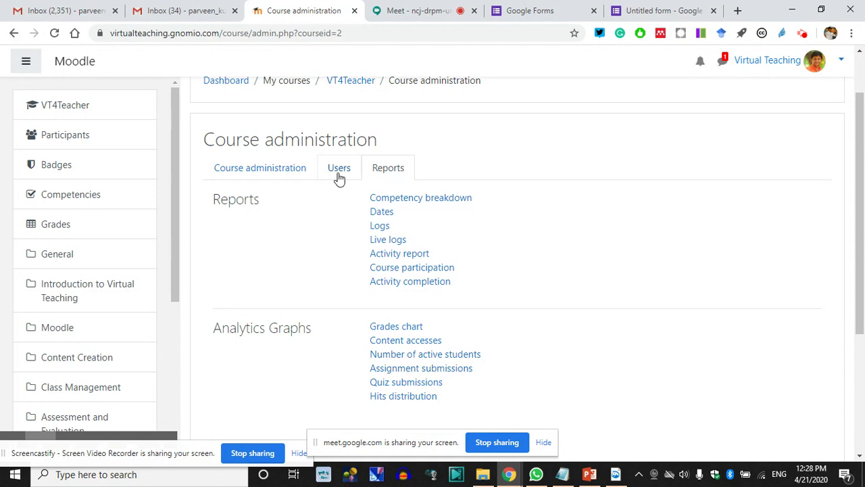
click(337, 169)
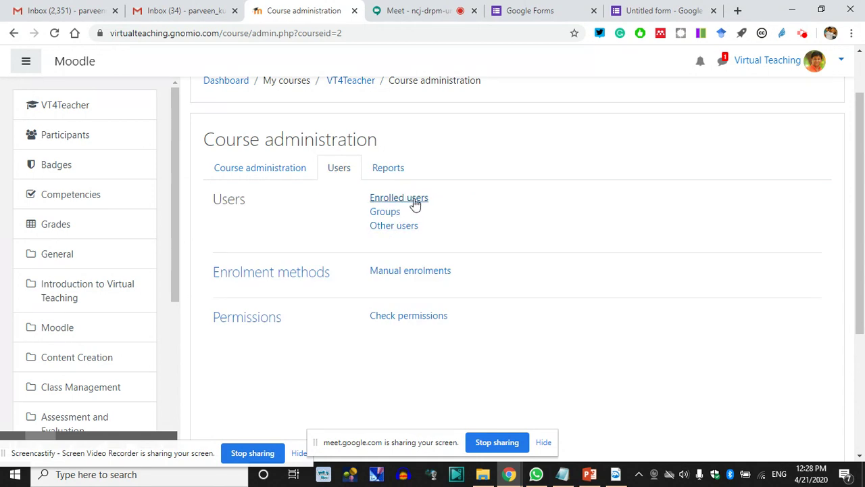
click(413, 271)
click(284, 169)
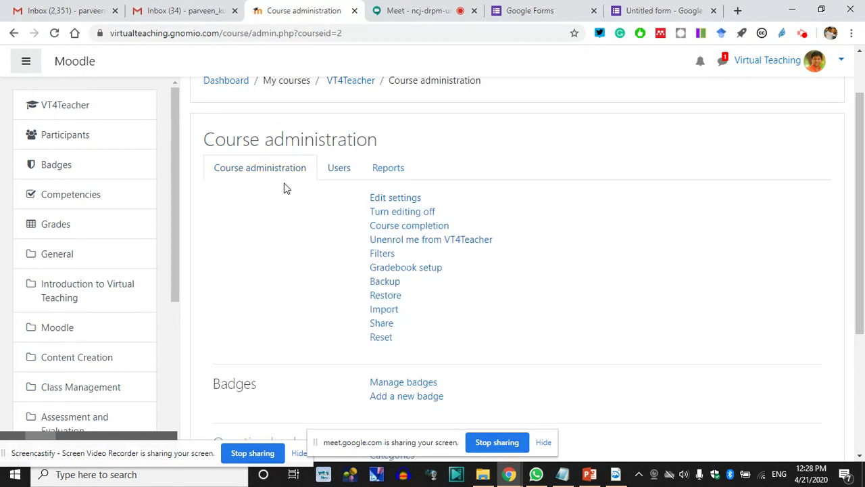
Step: Review the Course administration options and open the Question bank's page for importing questions
scroll(284, 188, down, 3)
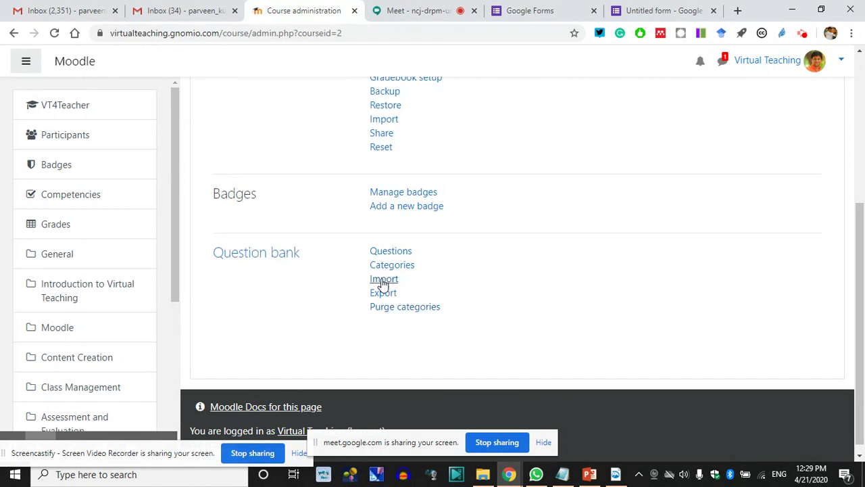
scroll(383, 282, up, 4)
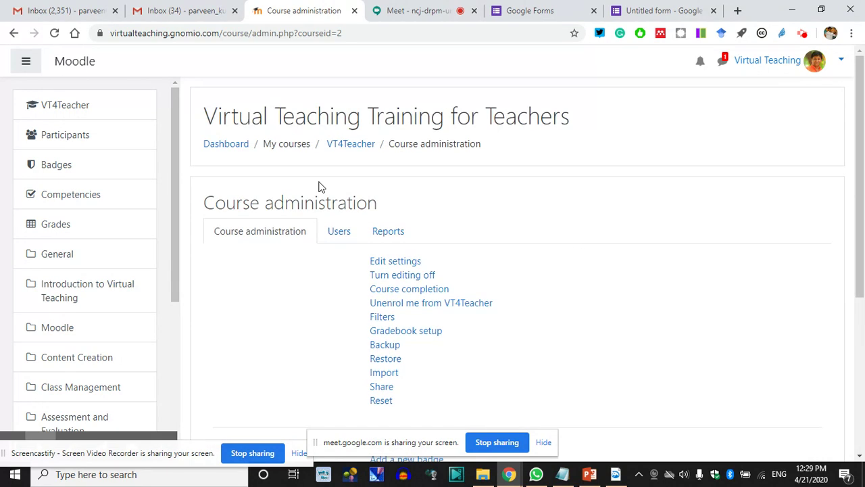
click(221, 157)
scroll(298, 260, down, 3)
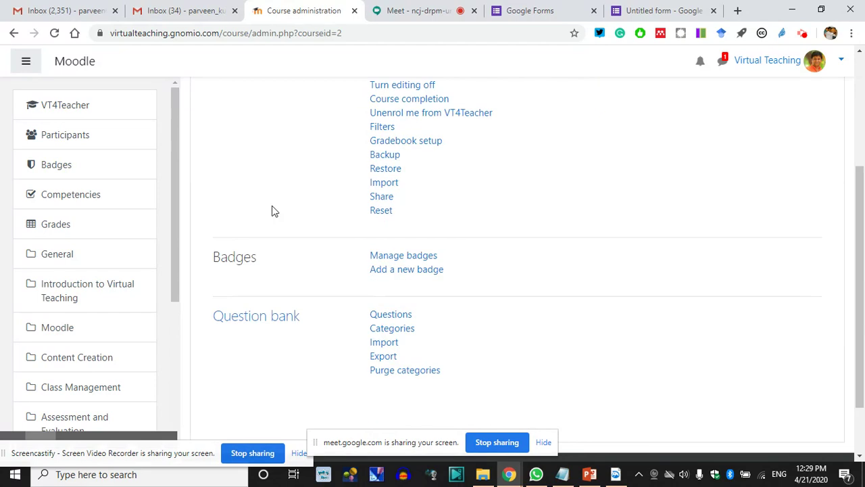
scroll(282, 203, up, 3)
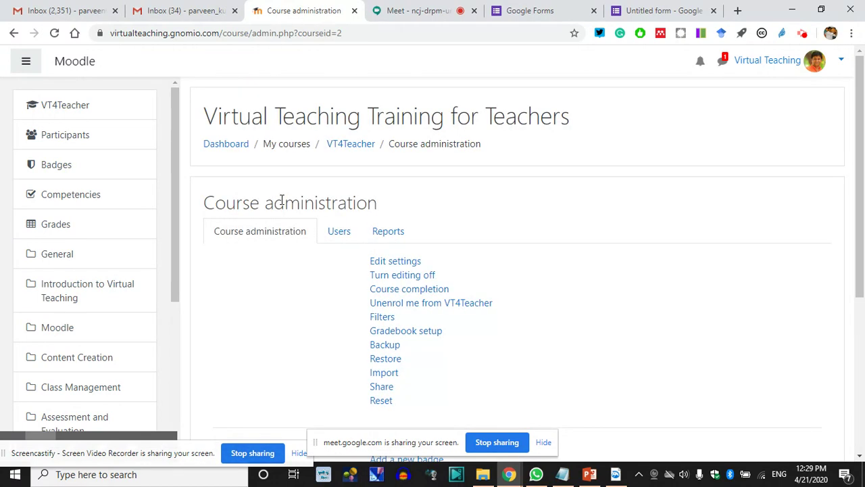
scroll(283, 201, down, 4)
click(391, 285)
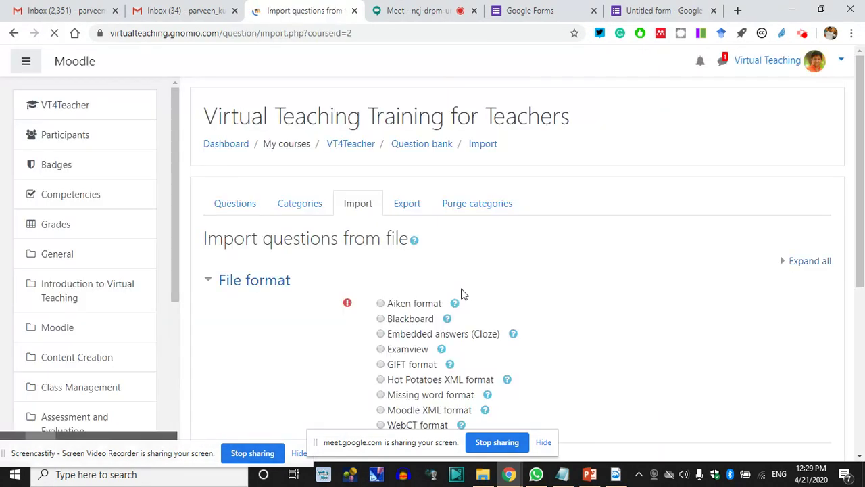
Step: Read the help on the Aiken format and choose Aiken format as the file format for the question import
scroll(290, 311, down, 2)
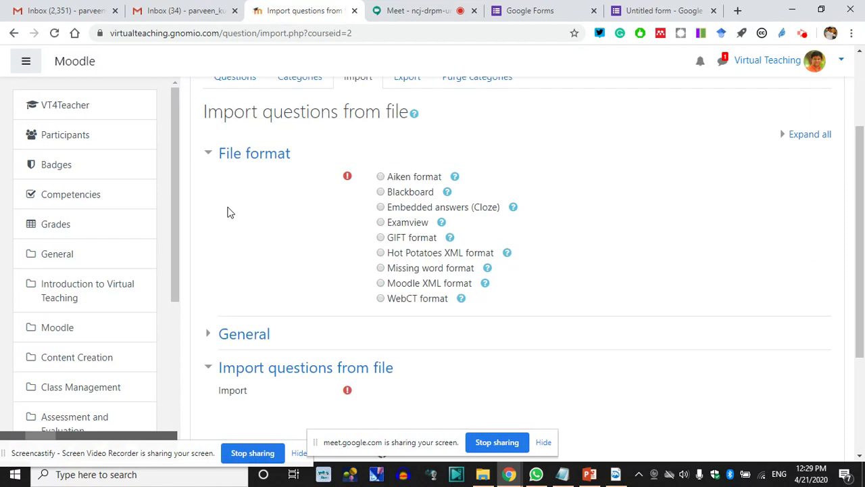
click(209, 155)
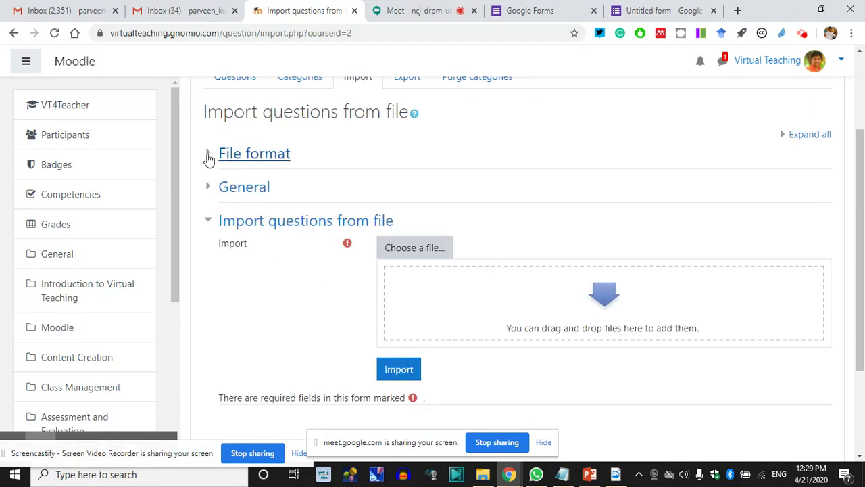
click(209, 155)
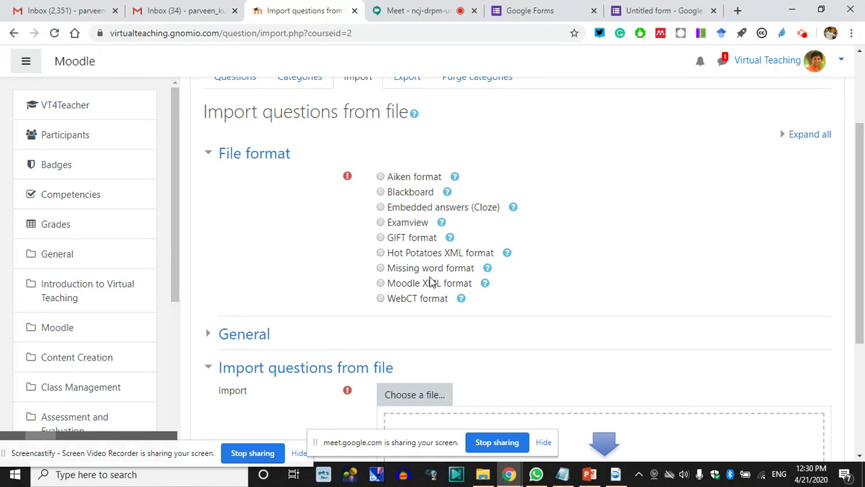
click(454, 177)
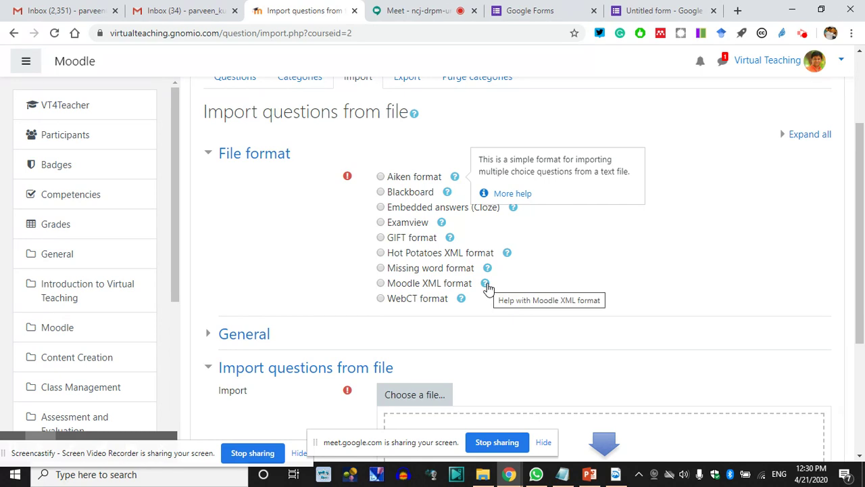
click(456, 177)
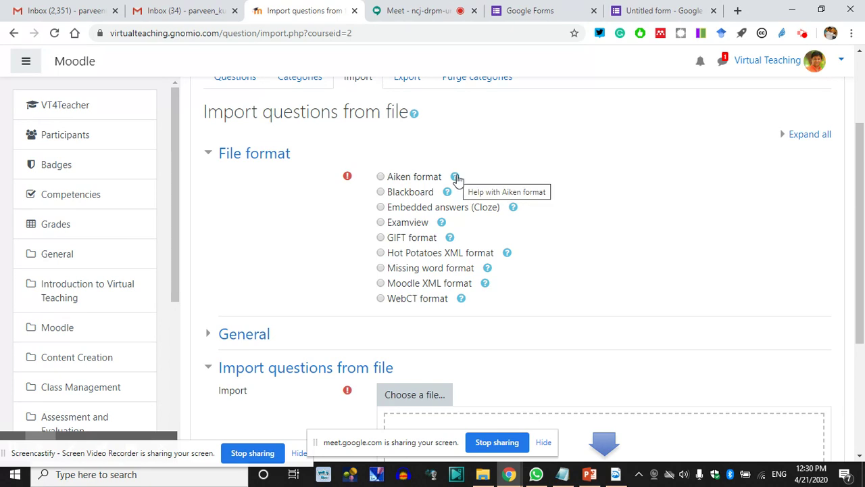
click(382, 177)
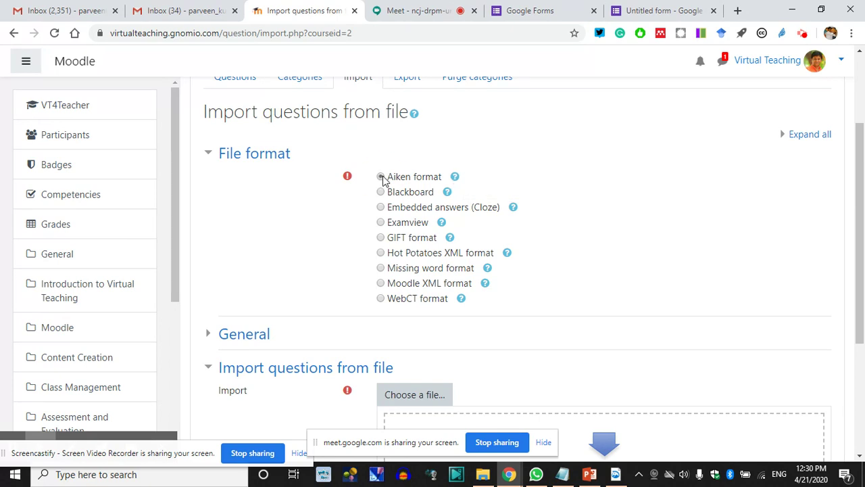
Step: Choose the CIT V Quiz text file from the computer as the upload for the question import
scroll(368, 226, down, 3)
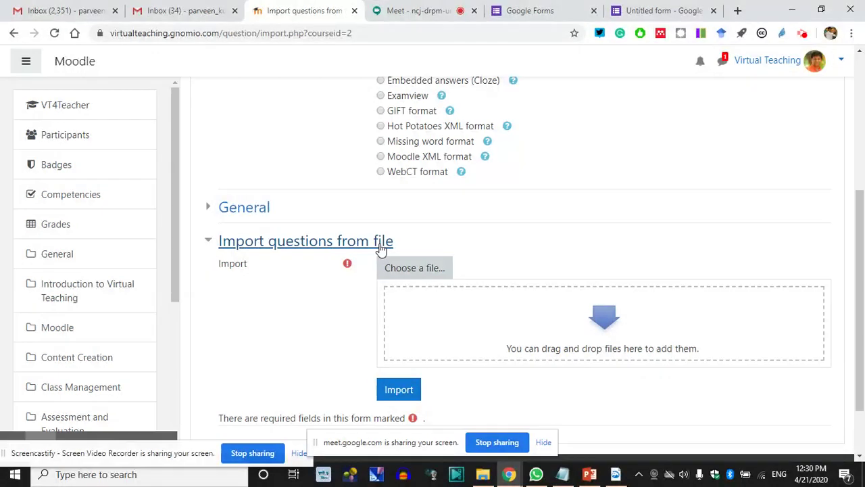
click(414, 205)
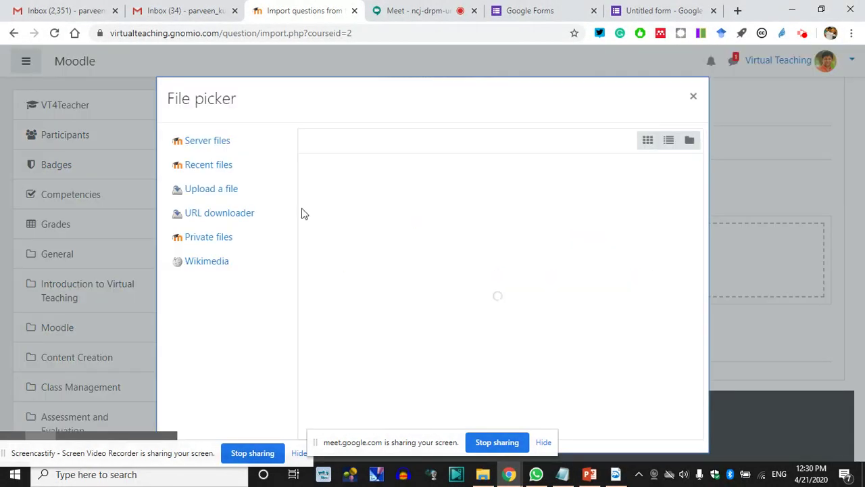
click(232, 191)
click(343, 221)
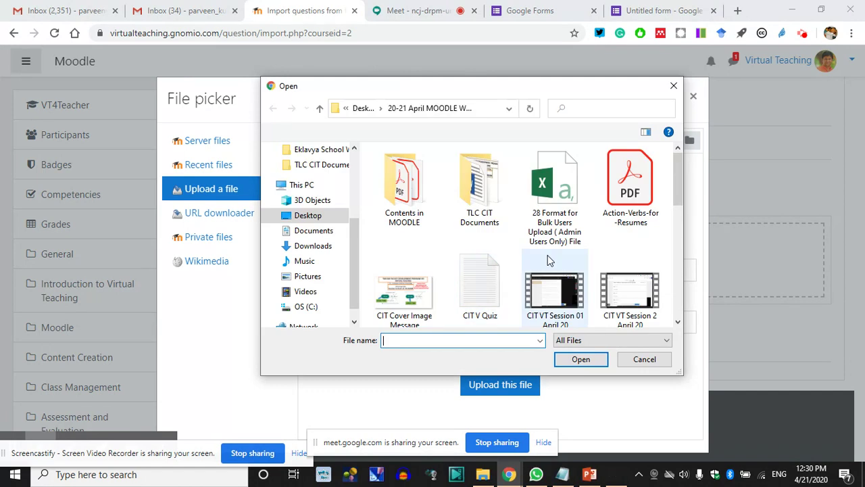
click(480, 278)
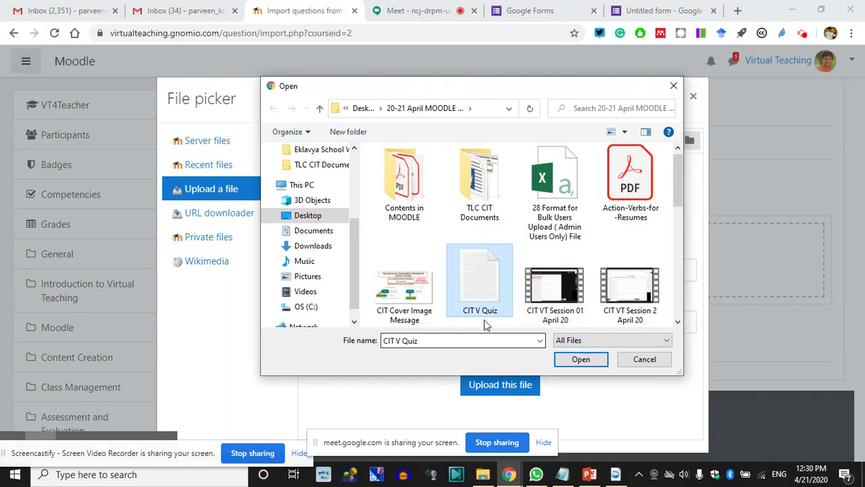
click(565, 359)
Step: Save the attachment as Quiz under the Creative Commons license and upload it to the import form
click(359, 274)
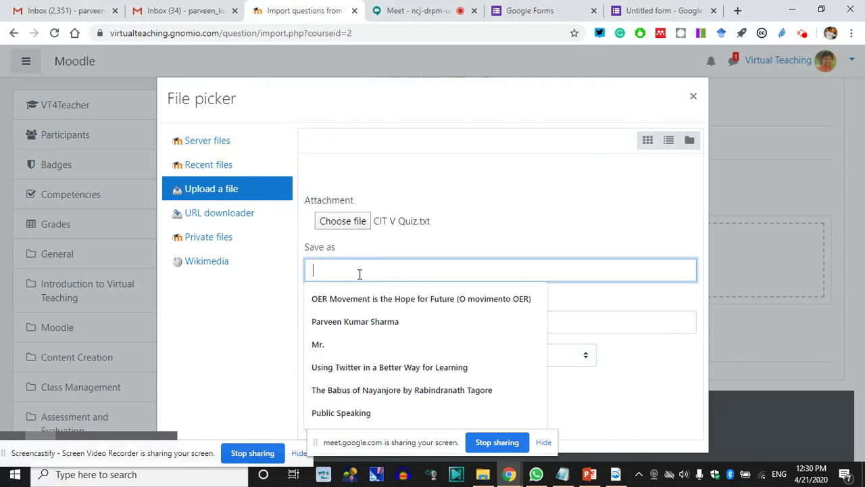
text(Quiz)
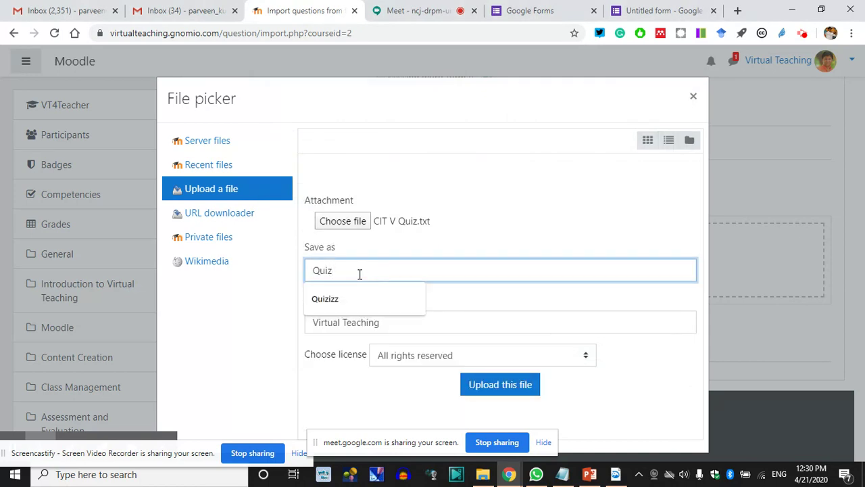
click(443, 174)
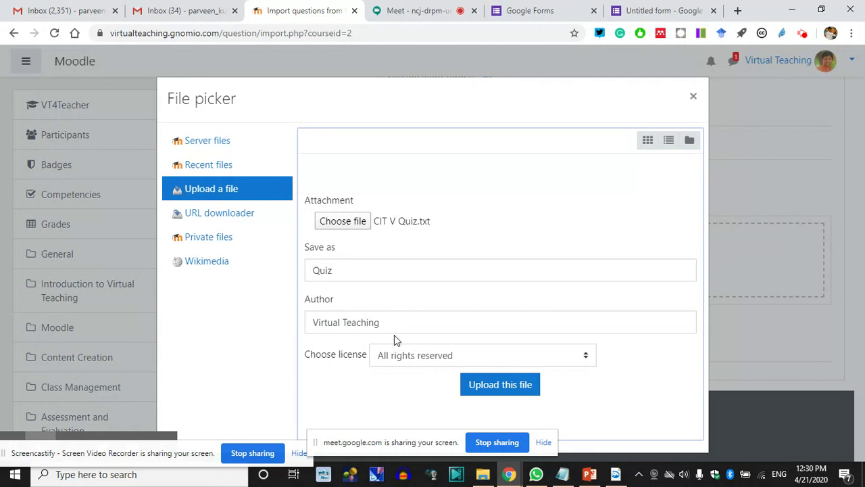
click(419, 364)
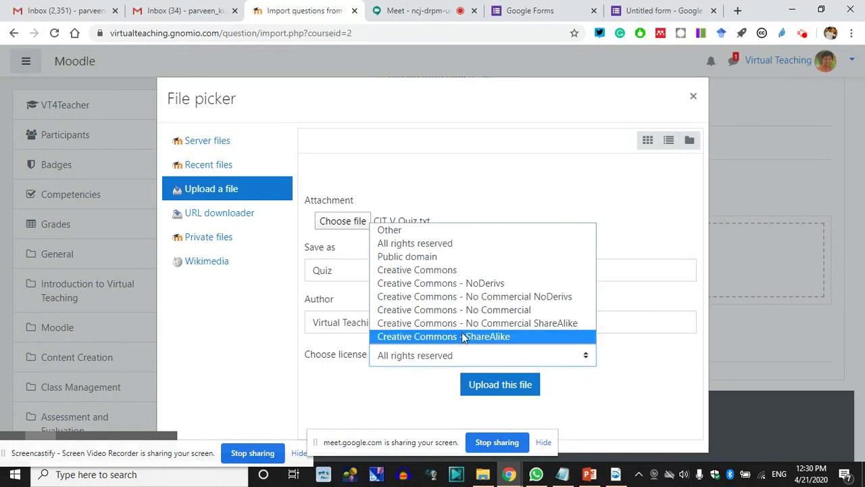
click(436, 273)
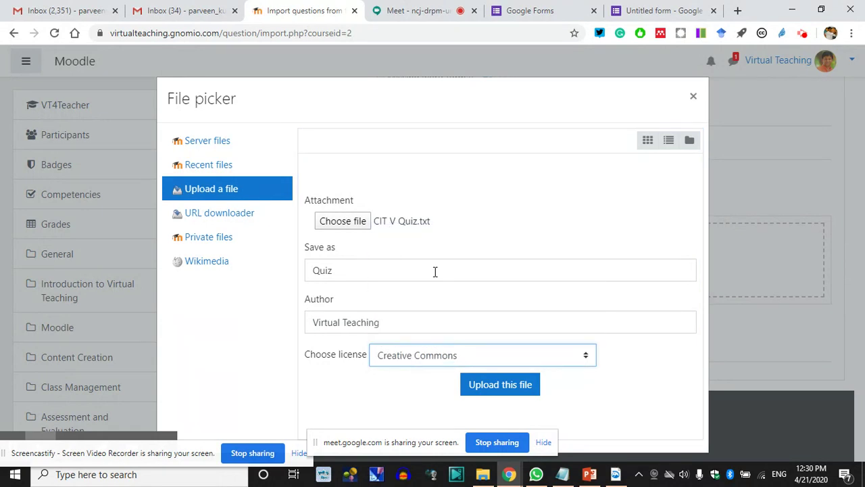
click(413, 369)
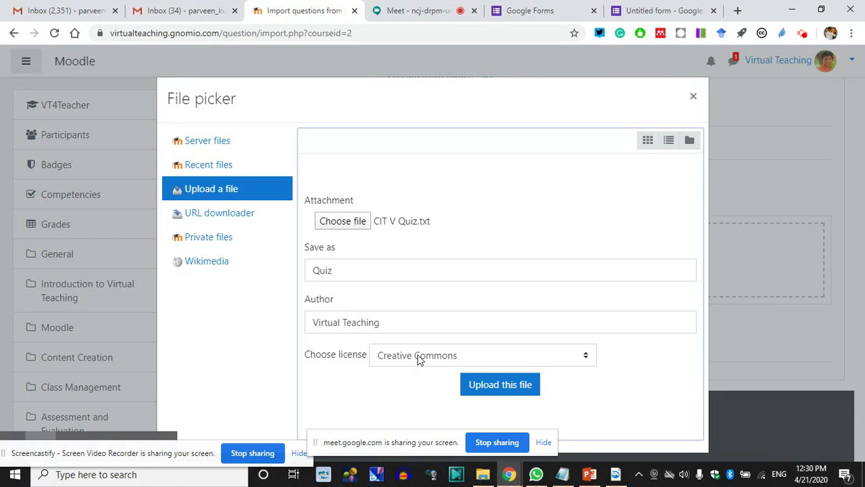
click(500, 385)
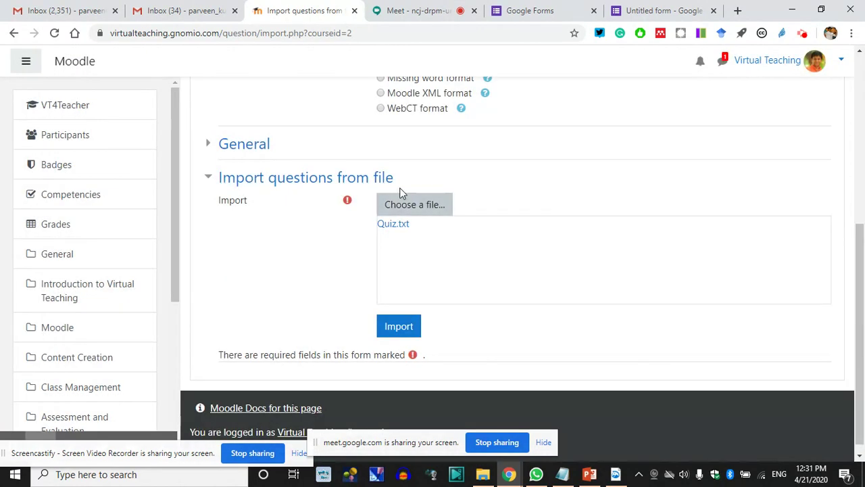
Step: Check that Aiken format is selected and import the questions from Quiz.txt
scroll(411, 166, up, 1)
scroll(406, 155, up, 1)
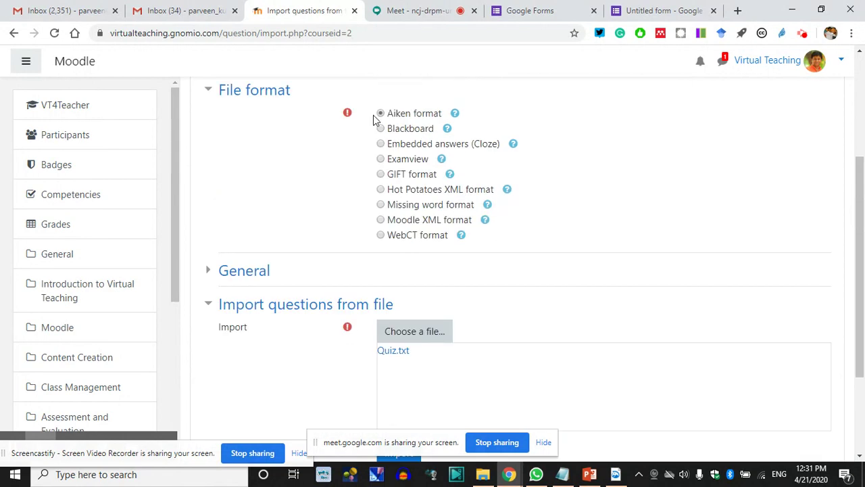
scroll(394, 202, down, 3)
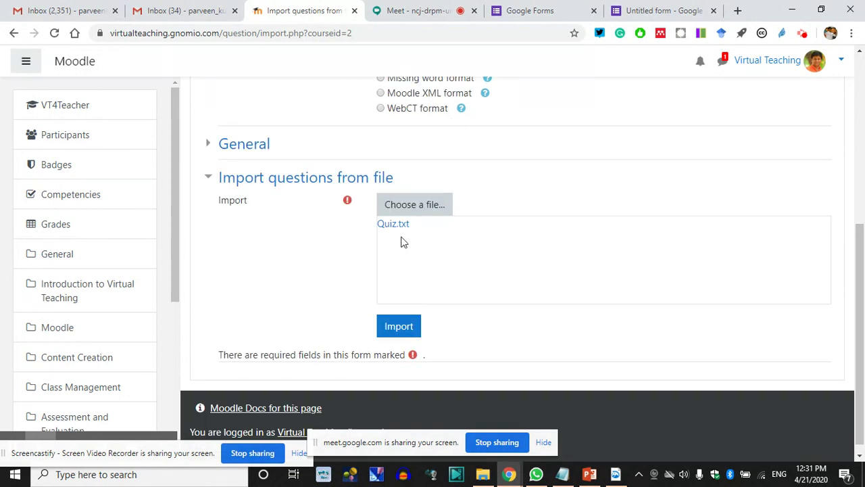
click(401, 328)
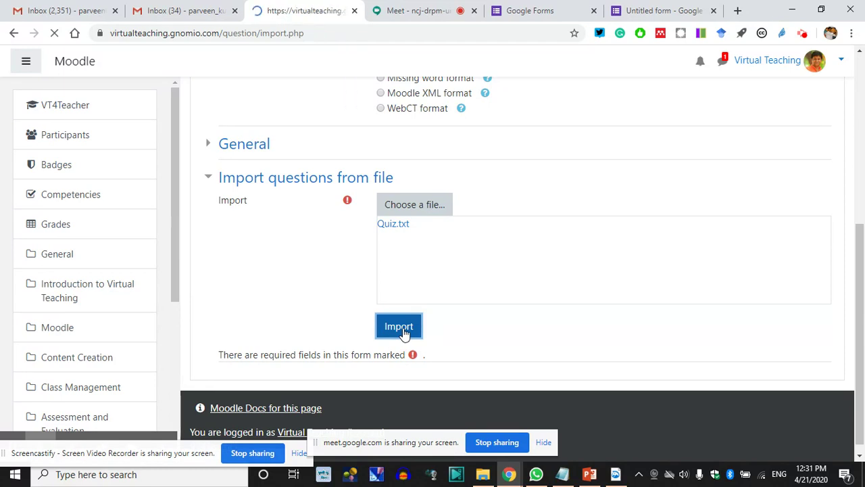
Step: Review the imported questions and continue to the course's question bank
scroll(412, 311, down, 1)
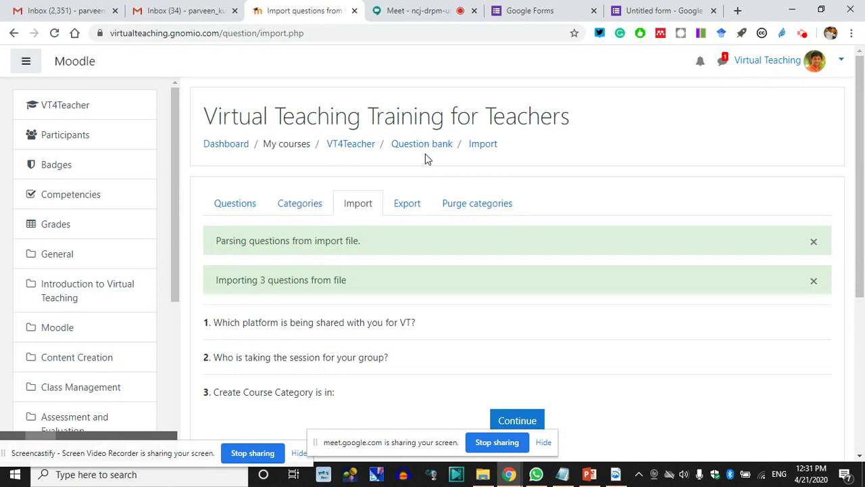
click(495, 160)
scroll(295, 336, down, 1)
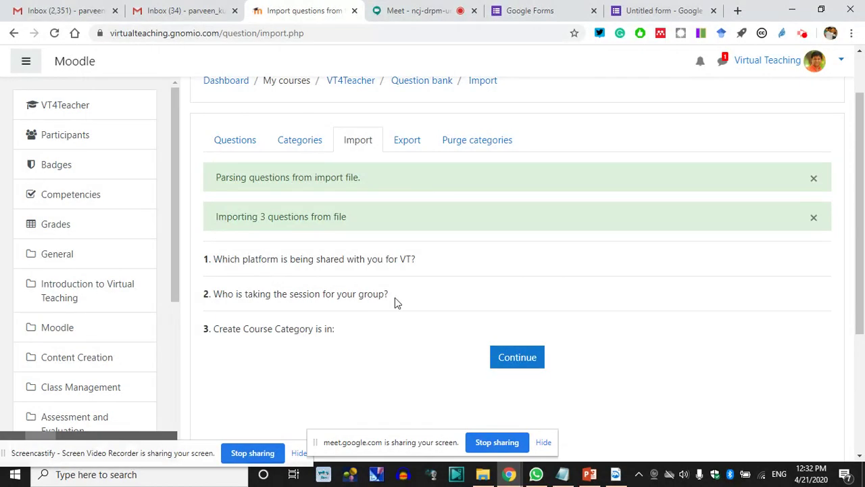
scroll(402, 289, down, 2)
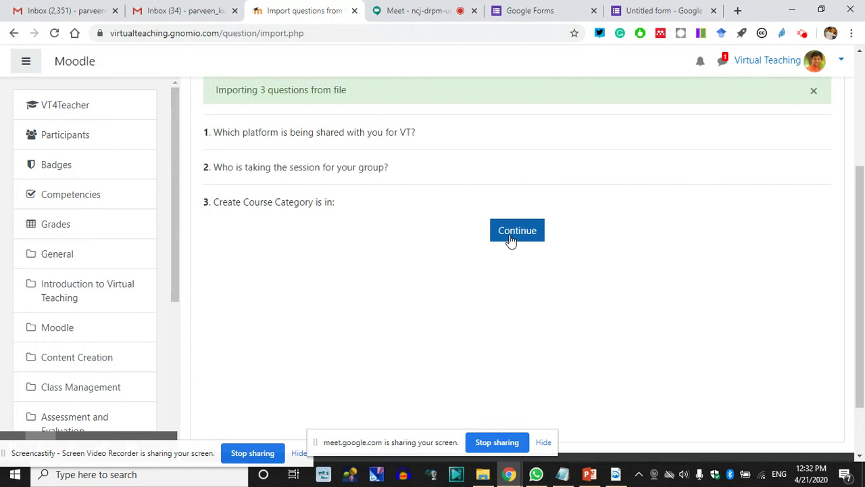
click(512, 241)
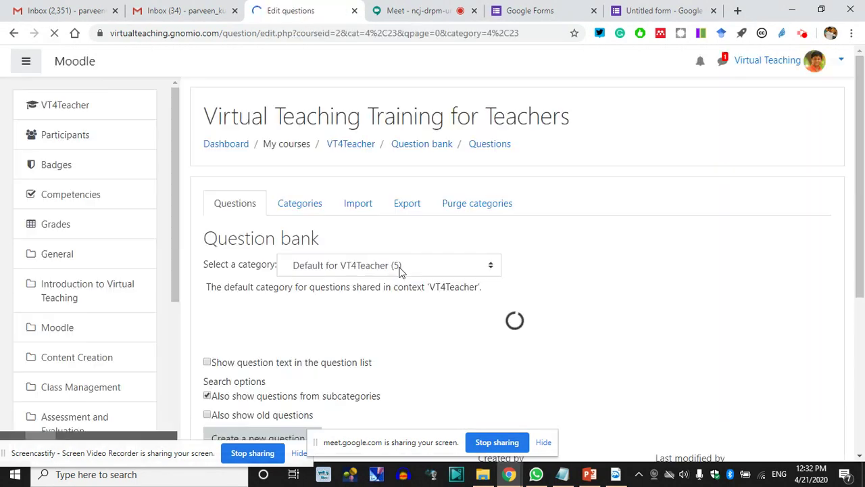
Step: Examine the question bank's list of questions and the categories to which selected questions can be moved
scroll(399, 273, down, 2)
scroll(399, 272, down, 2)
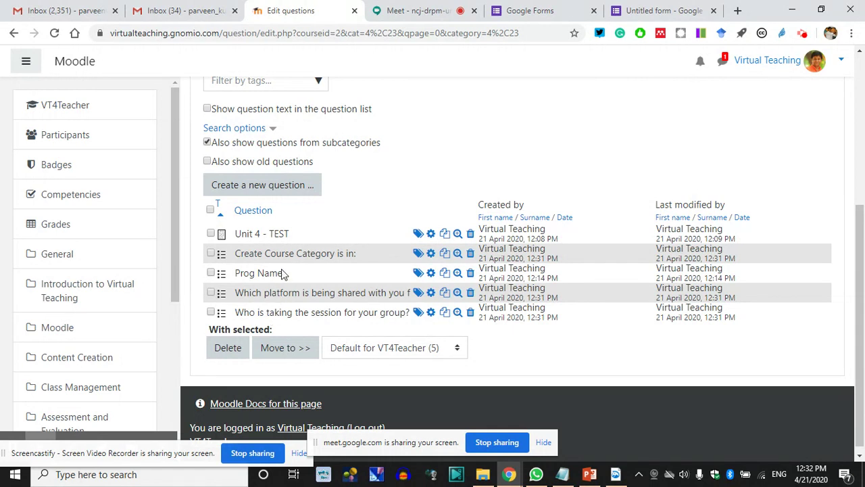
scroll(348, 341, down, 1)
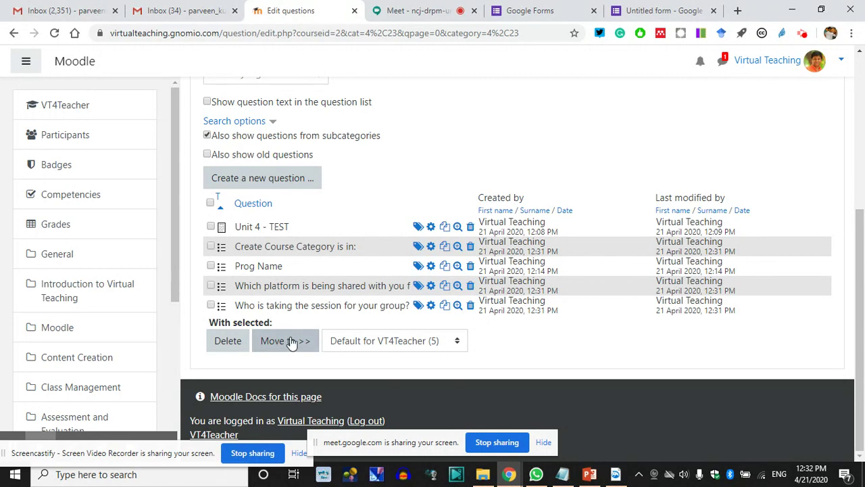
click(456, 345)
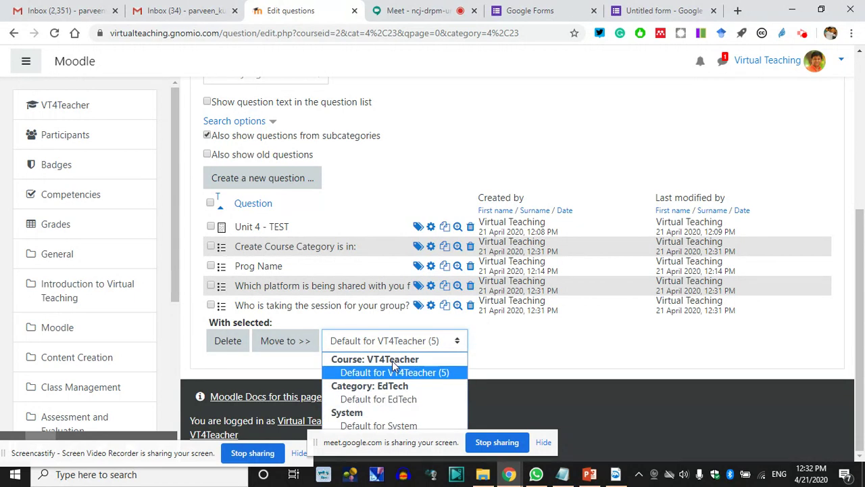
click(495, 356)
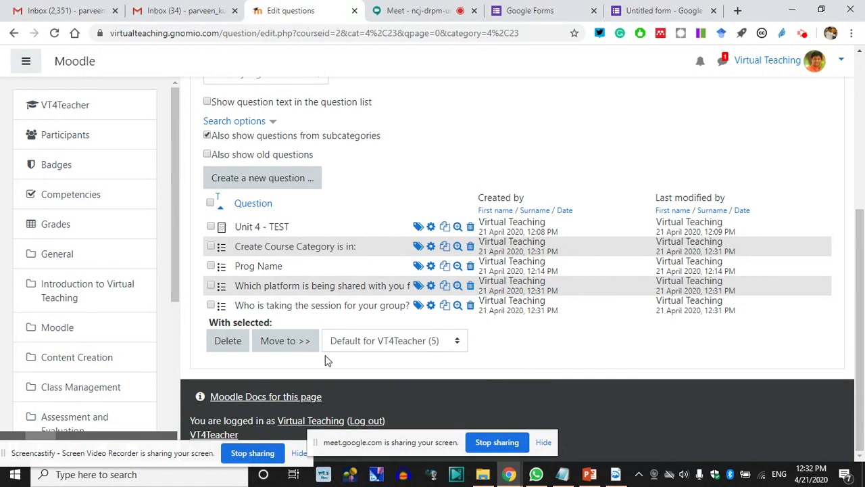
scroll(311, 260, up, 3)
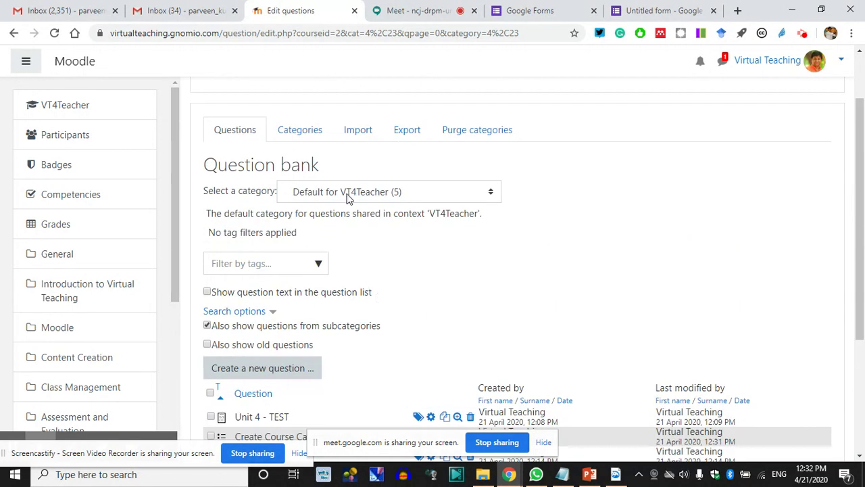
Step: View the question bank's categories and return to its list of questions
click(307, 135)
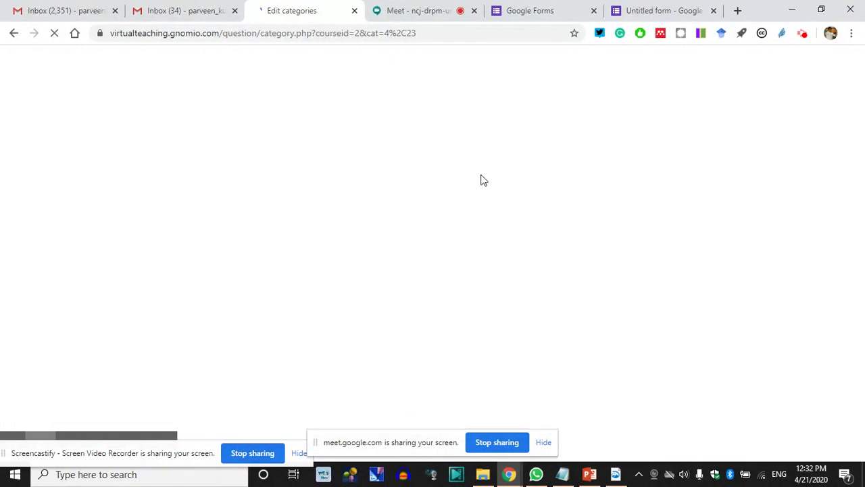
scroll(271, 304, down, 2)
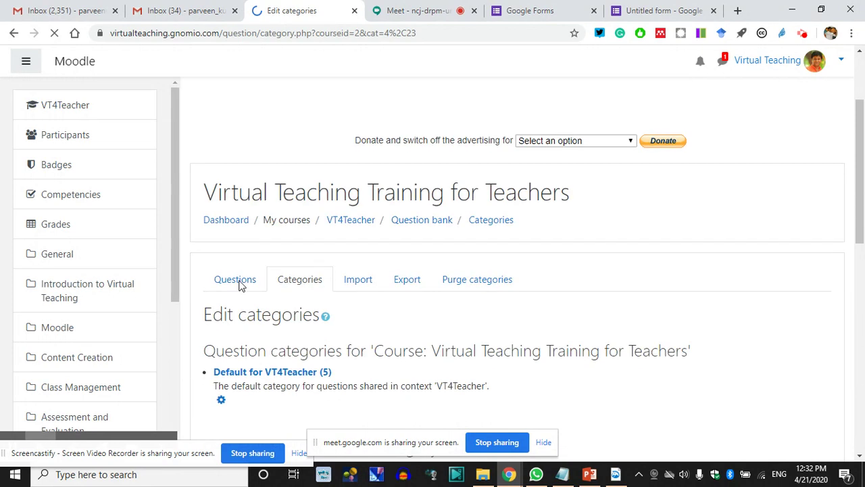
click(236, 280)
scroll(271, 286, down, 3)
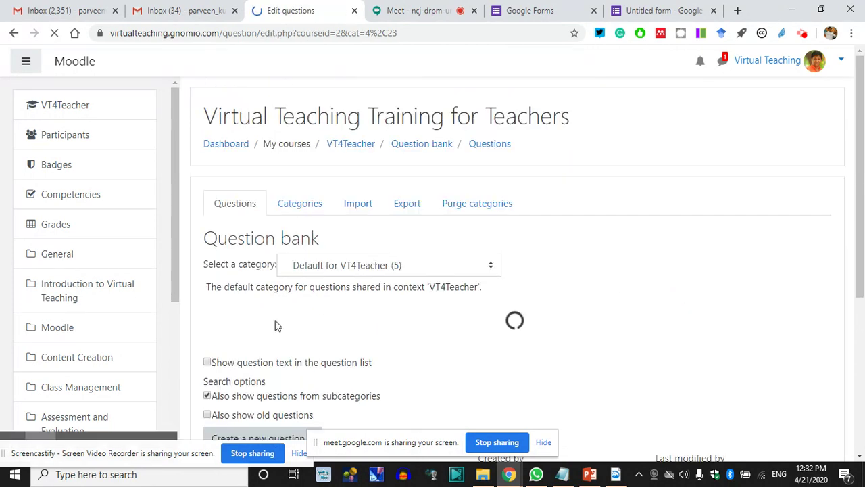
scroll(277, 331, down, 1)
Step: Open the course's Assessment and Evaluation section in a new browser tab and open the Quiz via text file-Notepad activity
scroll(106, 299, down, 4)
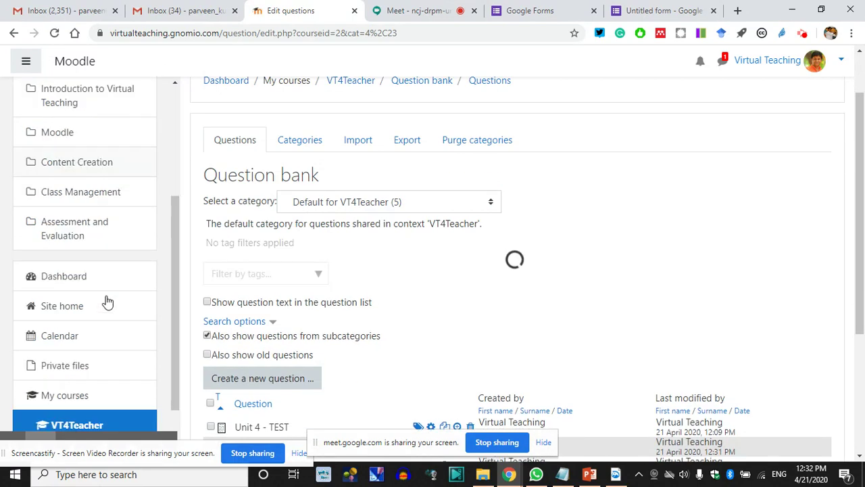
right_click(67, 158)
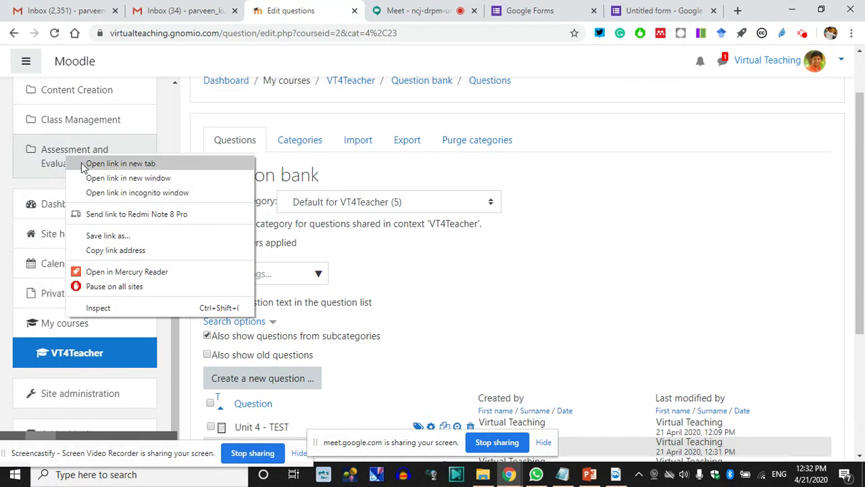
click(81, 163)
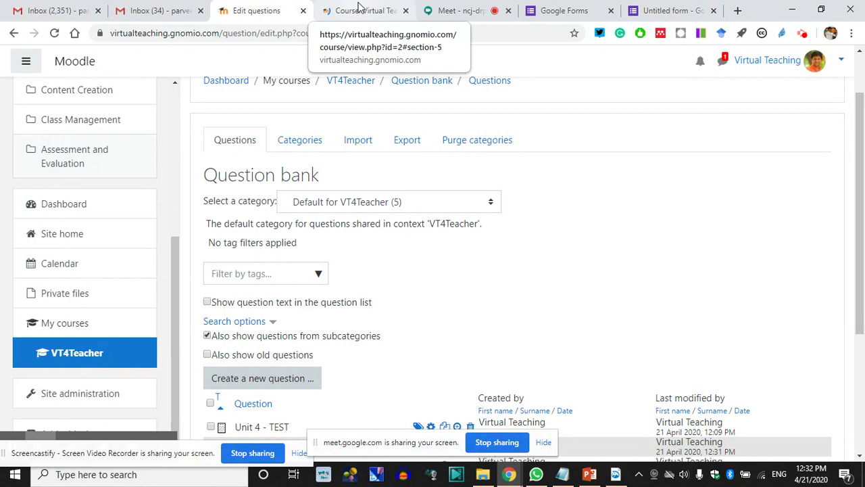
click(358, 8)
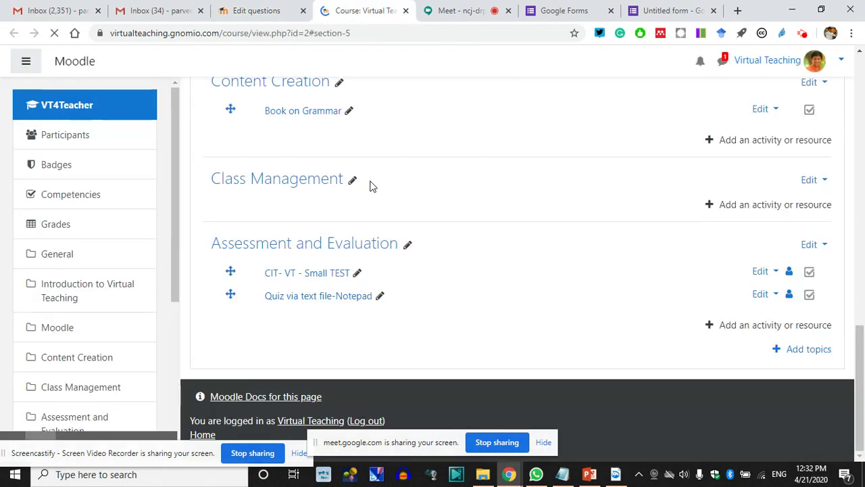
click(333, 302)
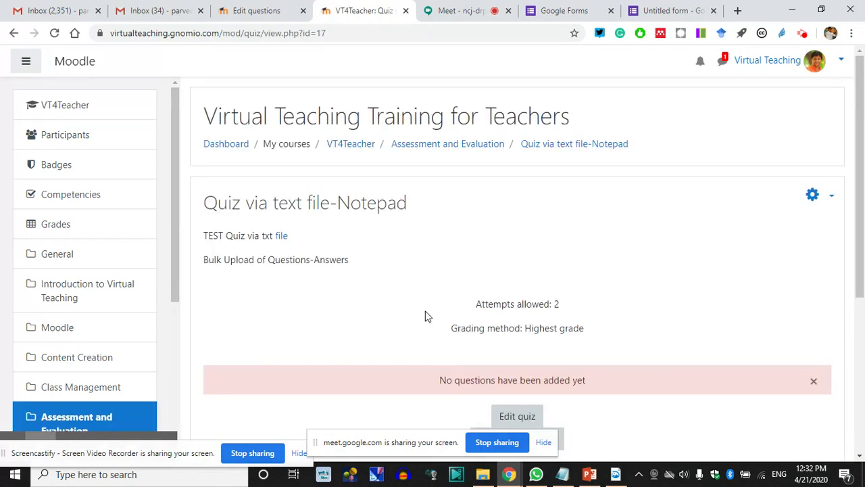
Step: Open the quiz for editing and start adding questions to it from the question bank
click(833, 197)
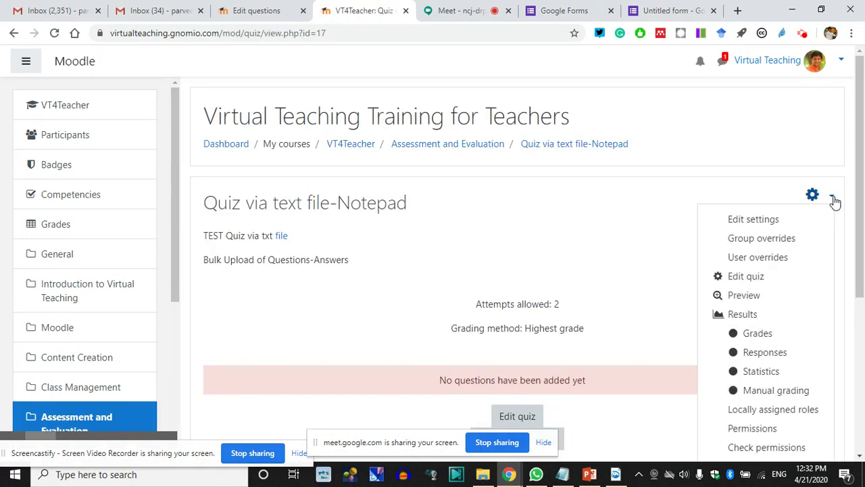
click(748, 280)
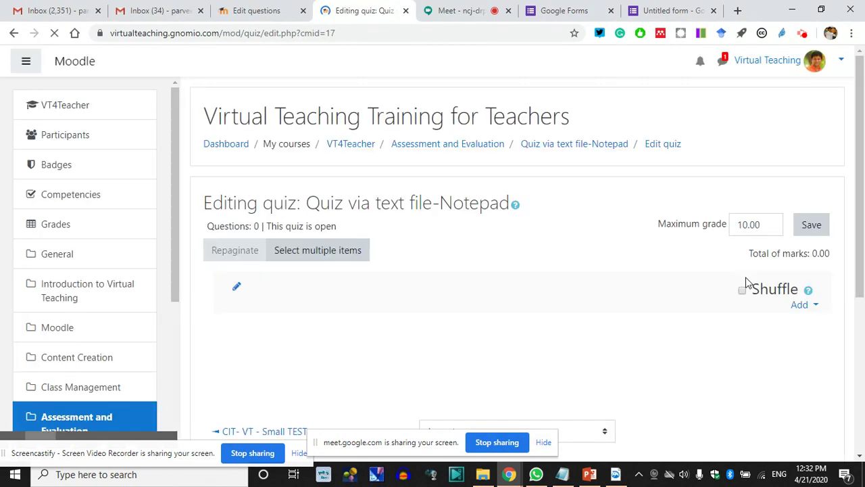
scroll(466, 274, down, 1)
click(815, 244)
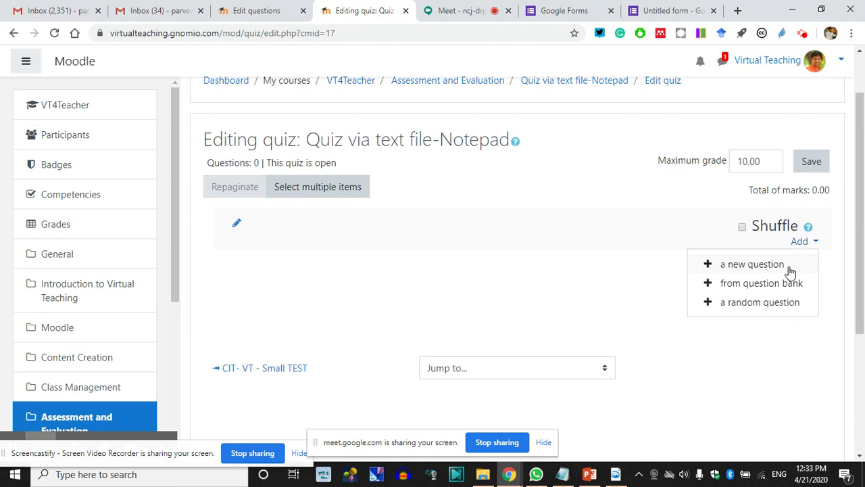
click(752, 288)
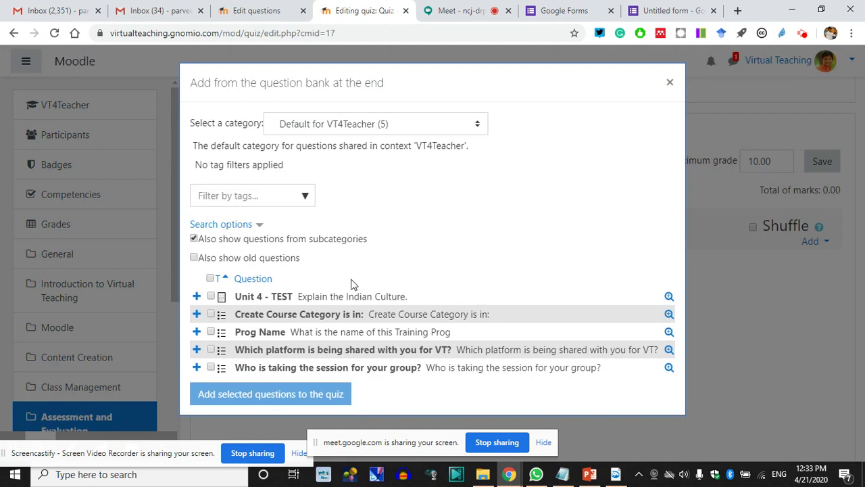
Step: Add the questions "Who is taking the session for your group?", "Which platform is being shared with you for VT?" and "Prog Name" to the quiz
click(197, 368)
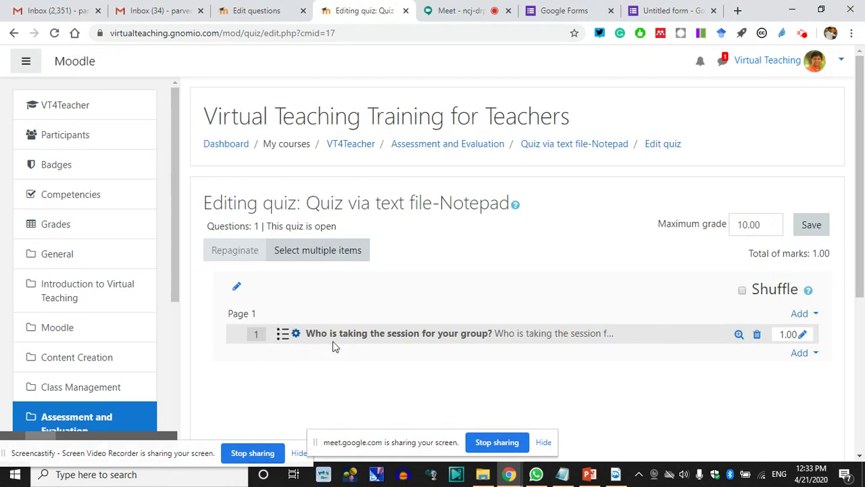
click(815, 355)
click(747, 397)
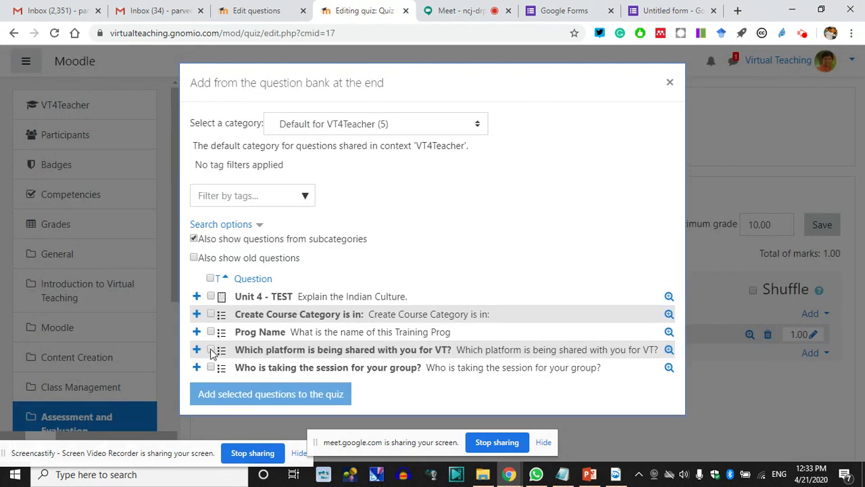
click(210, 351)
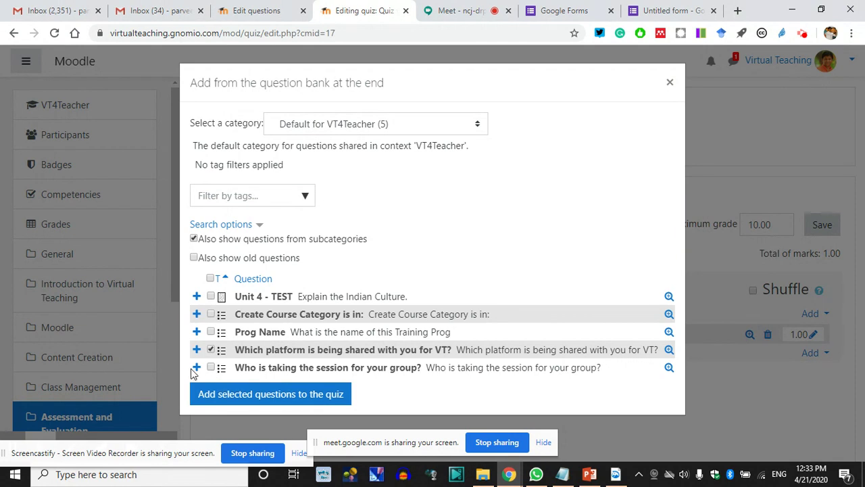
click(210, 332)
click(266, 401)
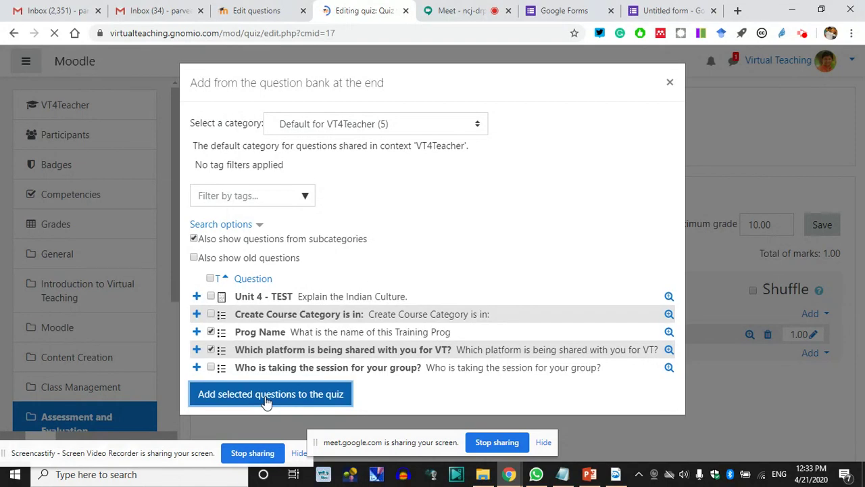
scroll(338, 389, down, 1)
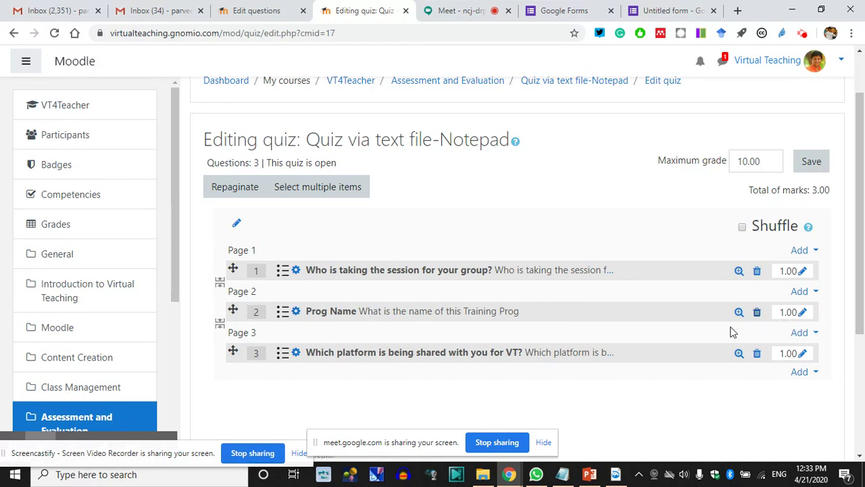
Step: Try to add the session, platform and Prog Name questions from the question bank a second time and review the quiz's question list
click(810, 373)
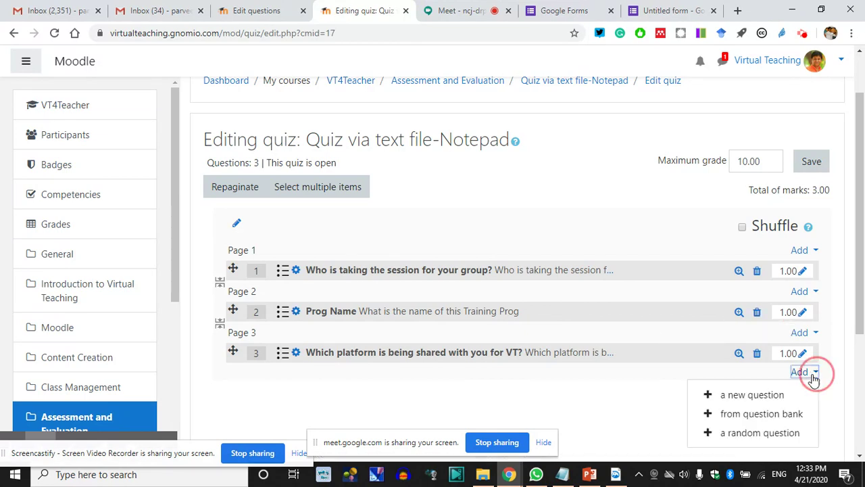
click(733, 415)
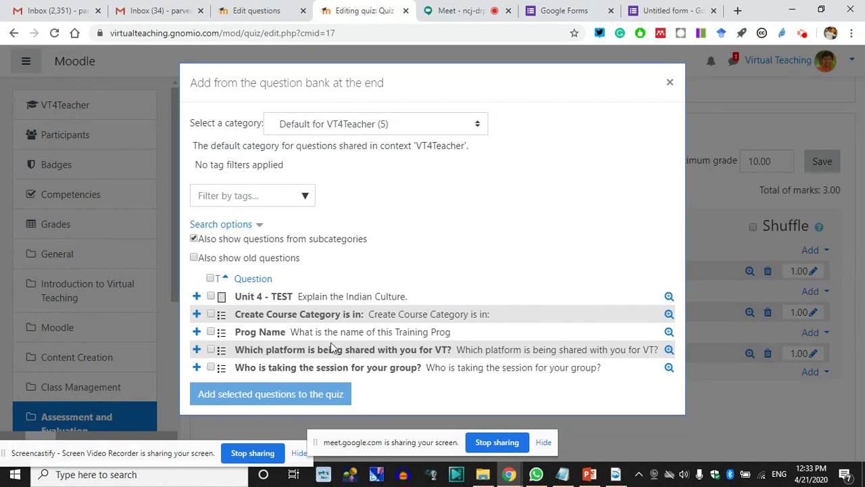
click(211, 367)
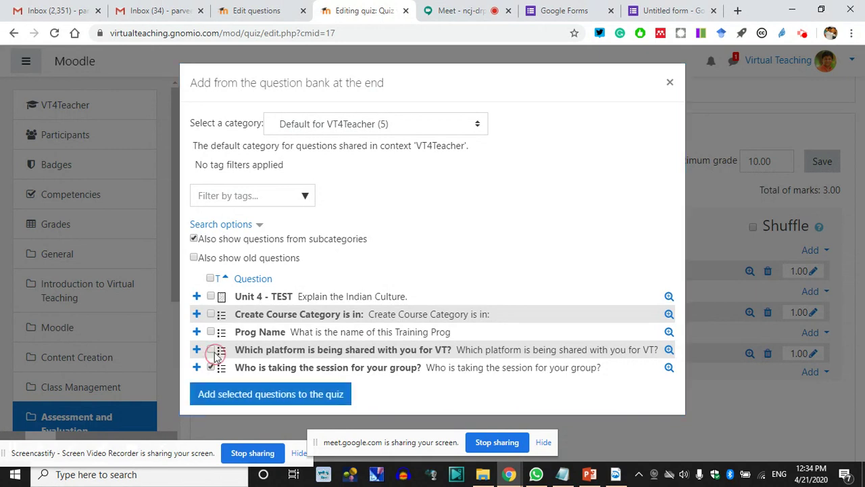
click(211, 349)
click(212, 332)
click(272, 397)
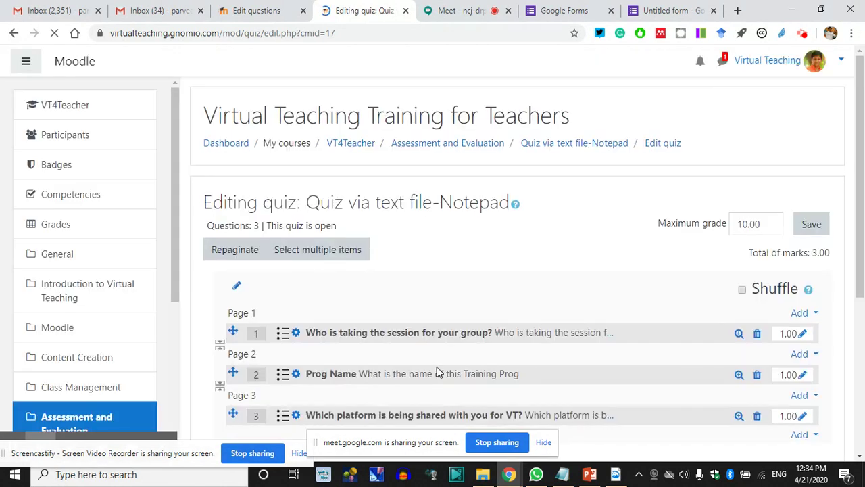
scroll(437, 369, down, 4)
scroll(370, 340, up, 1)
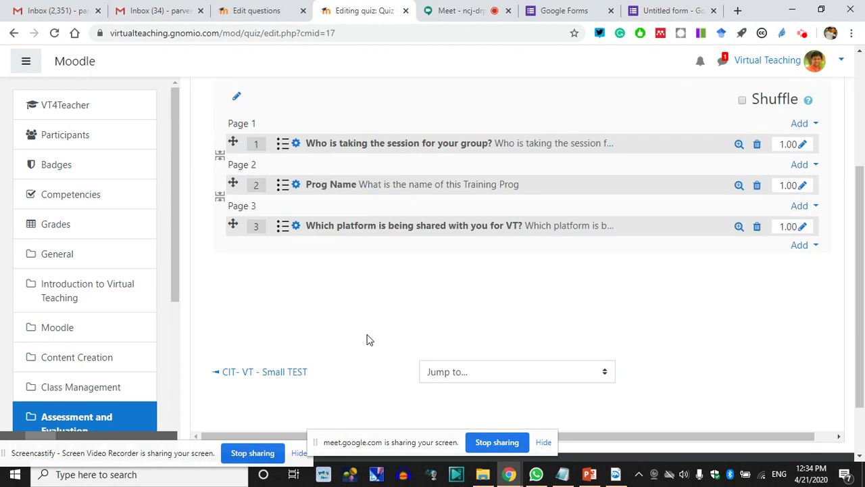
scroll(369, 339, up, 2)
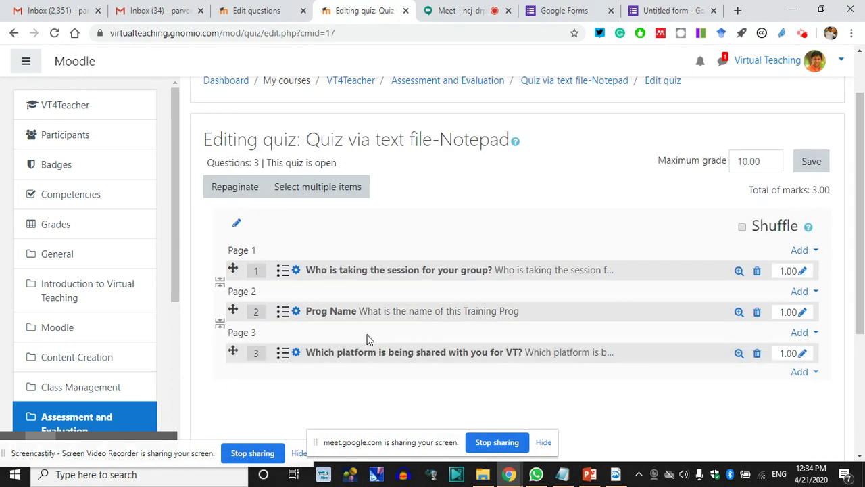
scroll(369, 339, up, 1)
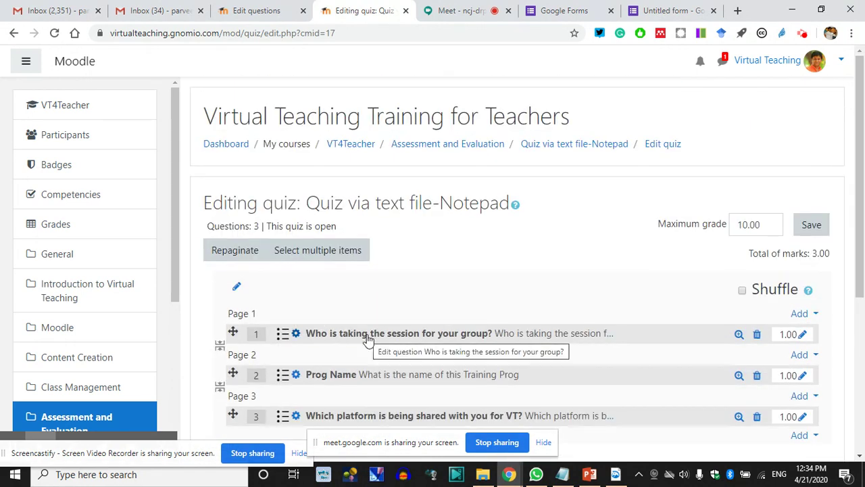
scroll(369, 340, down, 1)
scroll(372, 281, down, 1)
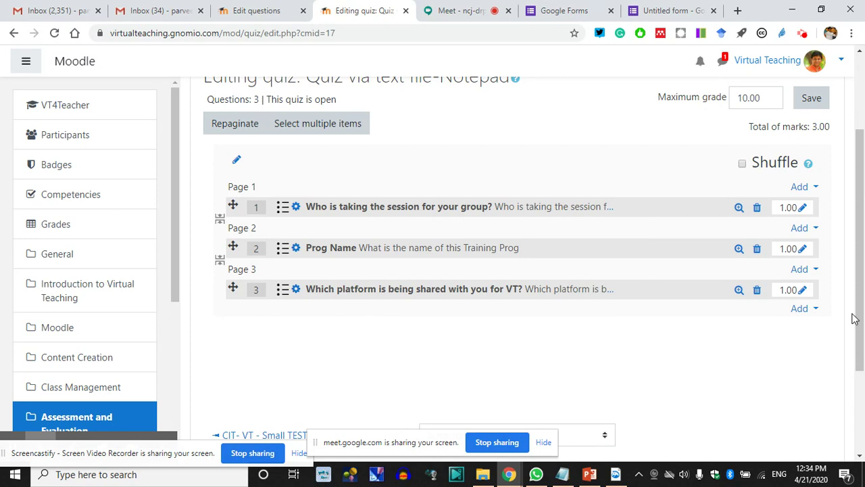
Step: Check the questions in the CIT V Quiz text file in Notepad and add "Create Course Category is in:" from the question bank to the quiz
click(815, 310)
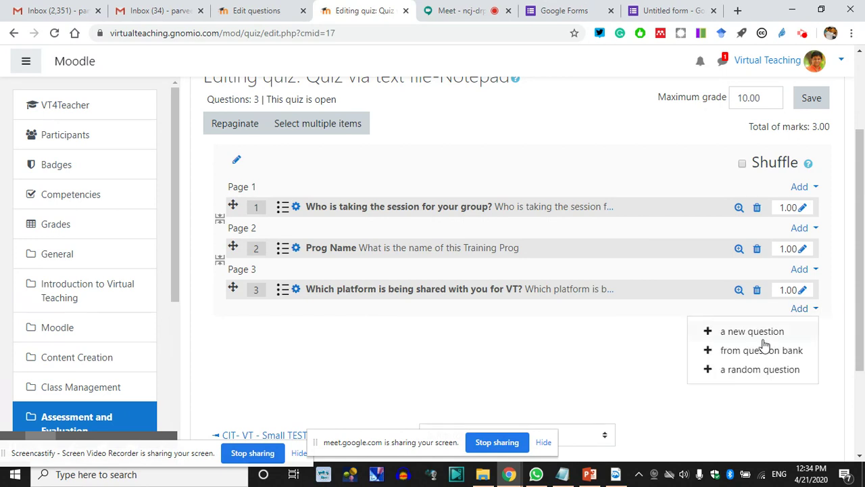
click(563, 474)
click(104, 113)
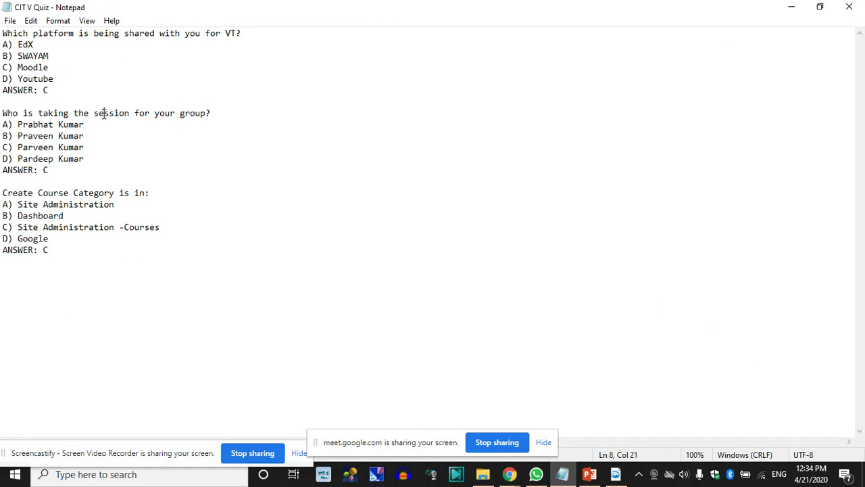
click(85, 192)
click(790, 8)
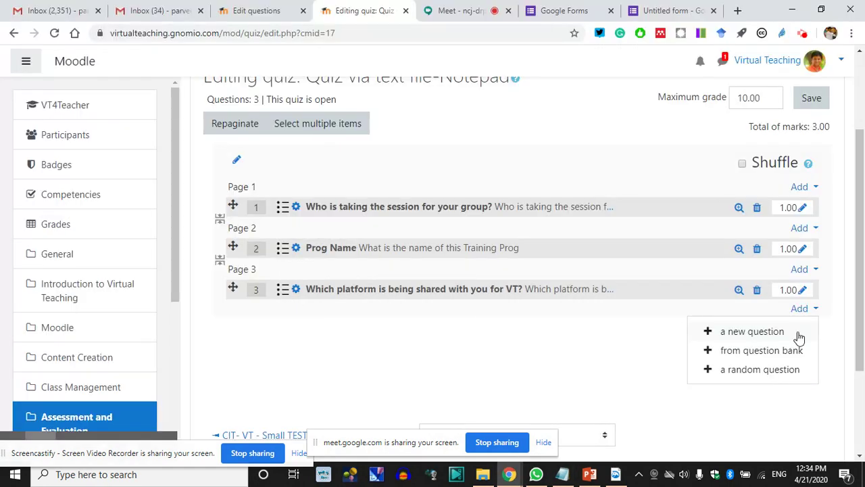
click(774, 352)
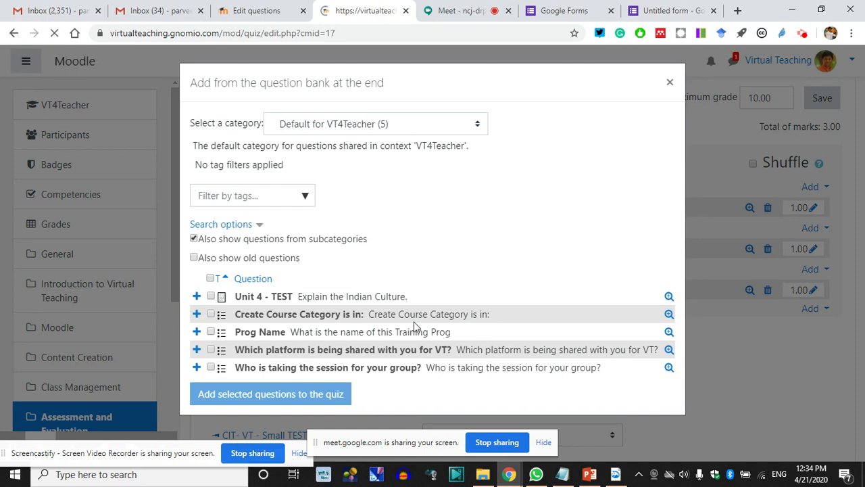
scroll(409, 328, down, 3)
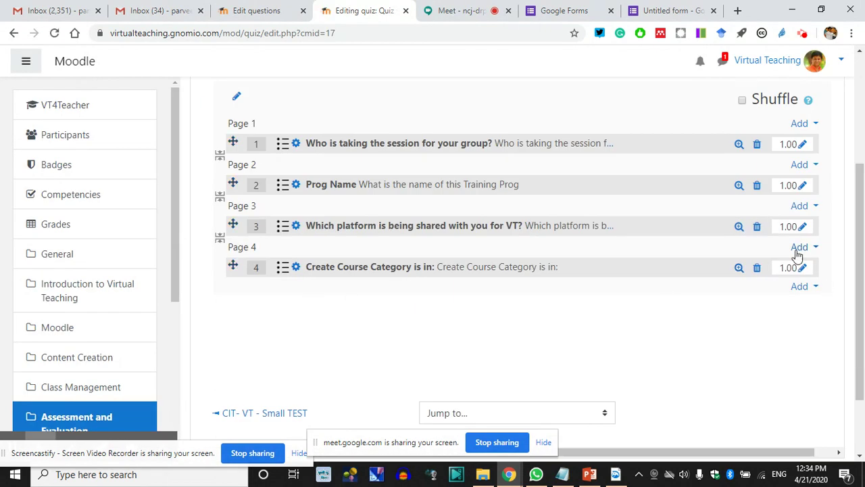
scroll(805, 262, up, 1)
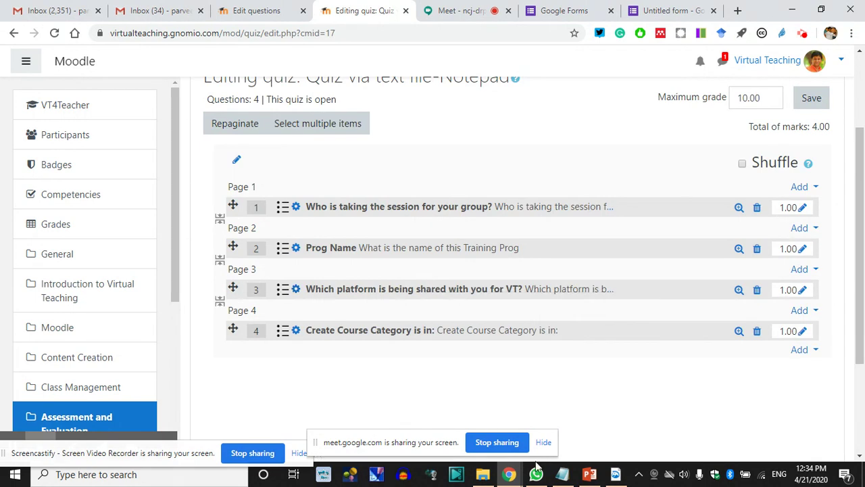
mouse_move(536, 474)
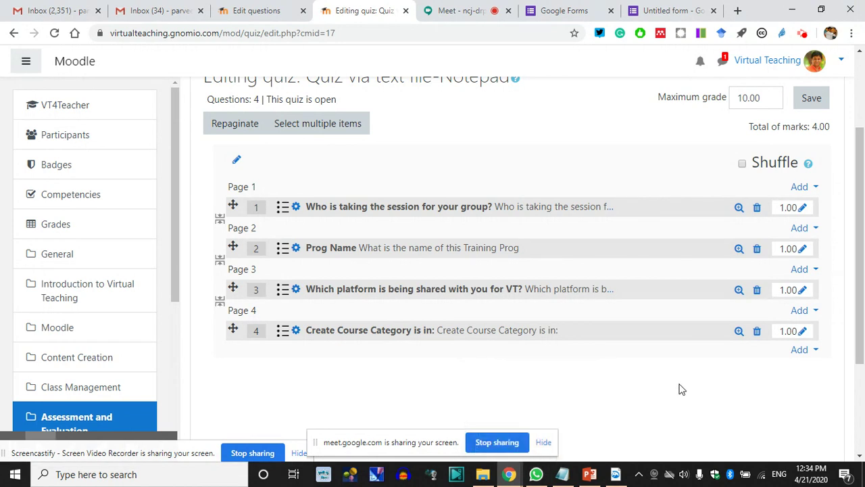
Step: Open the VT4Teacher course page from the dashboard and view the title editing of Announcements For Students, keeping its title
click(261, 8)
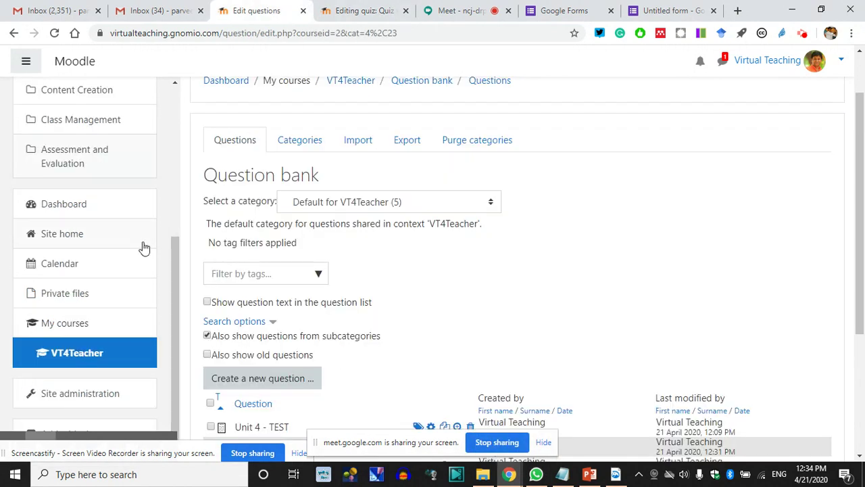
click(78, 215)
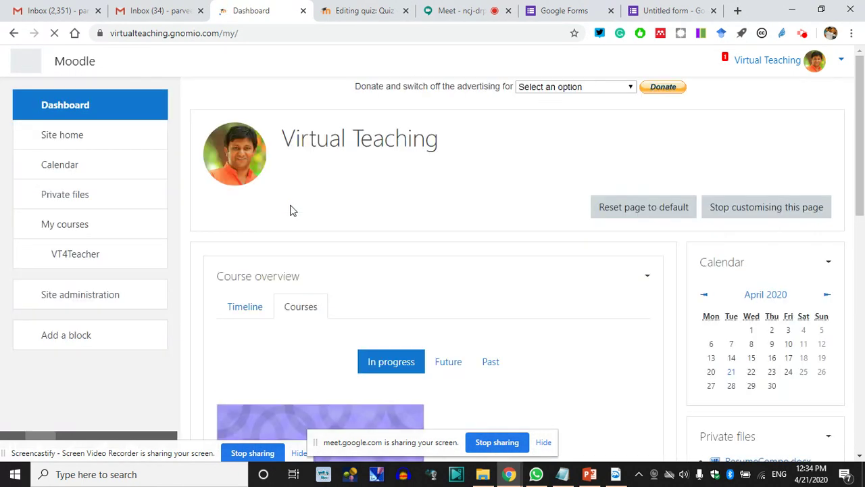
scroll(305, 253, down, 6)
scroll(331, 351, down, 1)
click(320, 196)
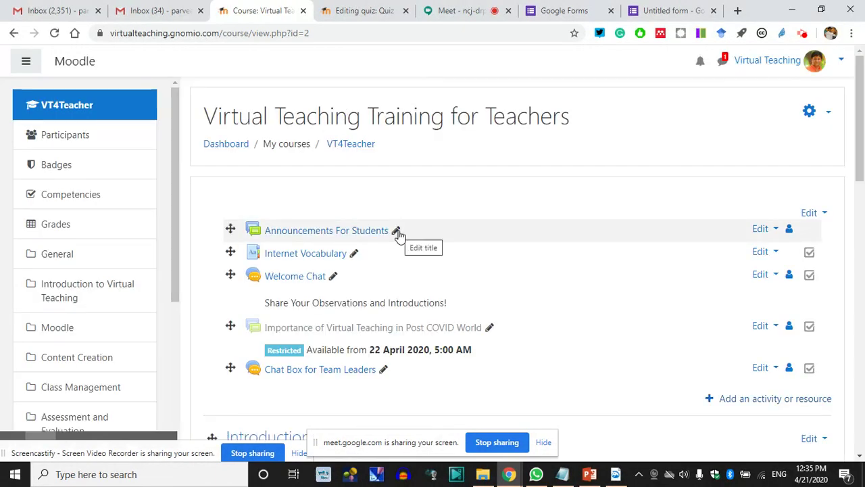
click(397, 231)
click(400, 231)
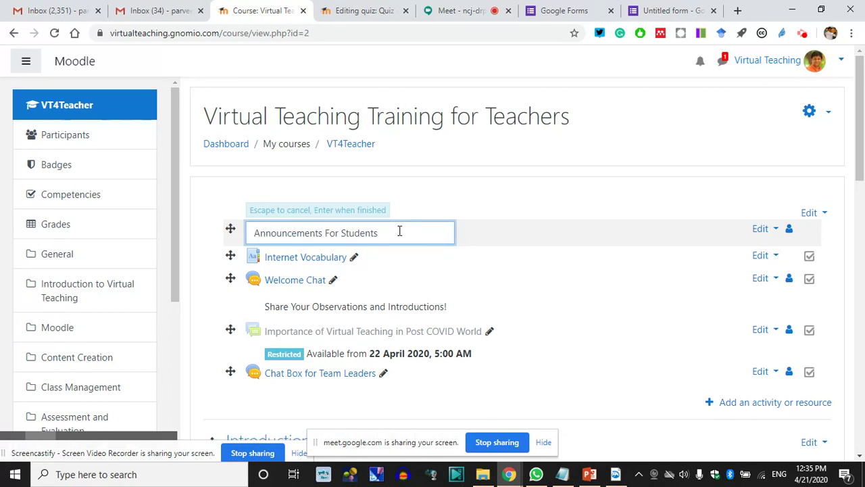
key(Return)
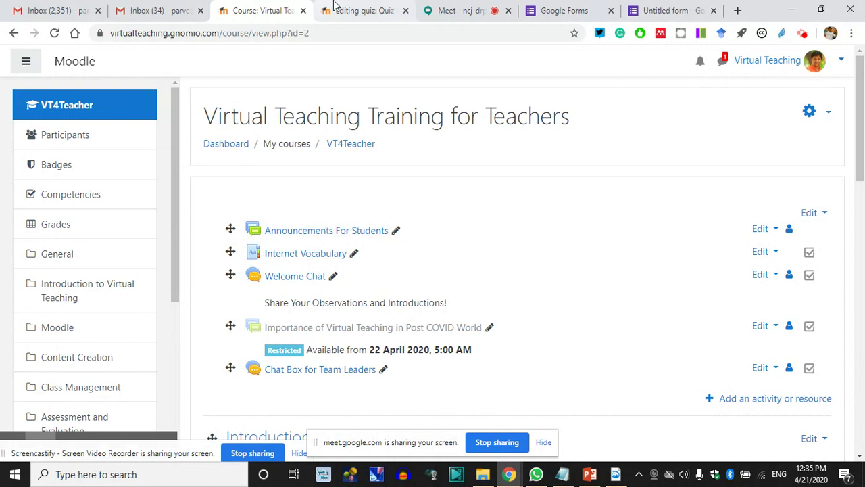
Step: Return to the quiz editing page and set the marks to 5 for the first question and 3 for Prog Name
click(356, 11)
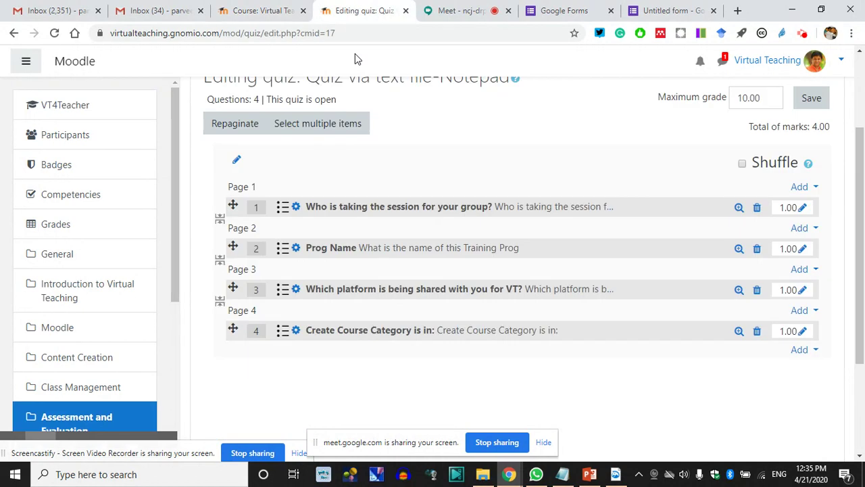
click(803, 209)
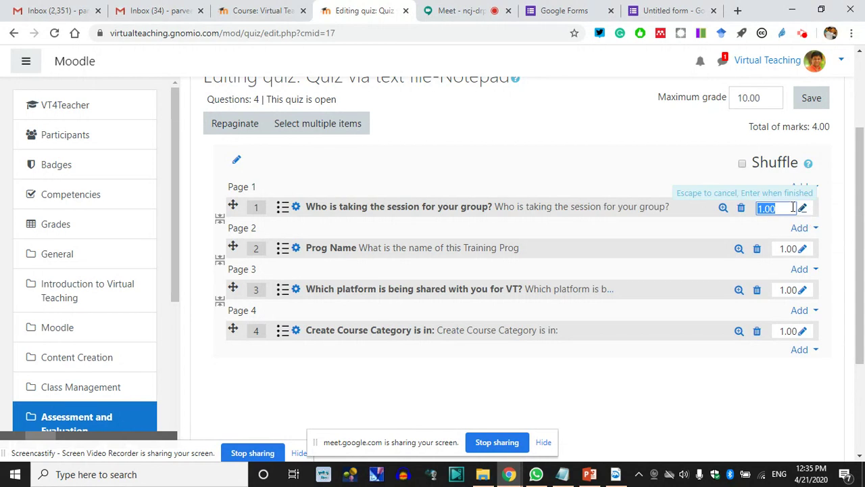
click(767, 210)
text(5)
key(Return)
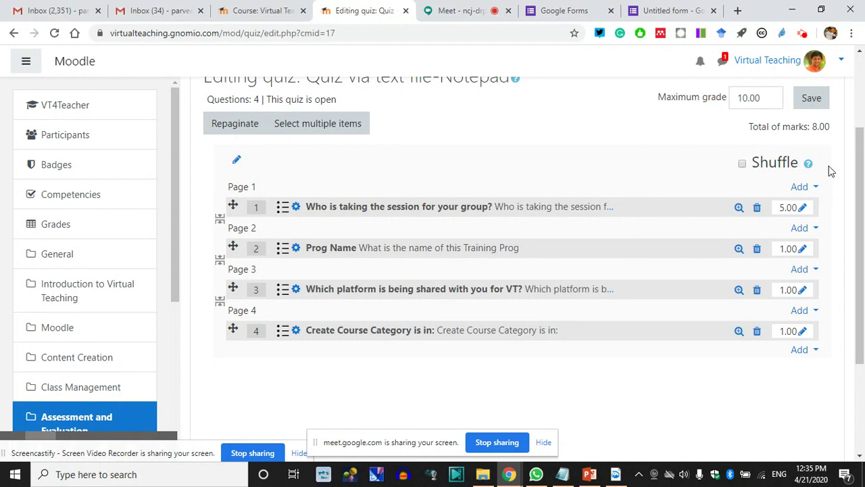
click(802, 249)
click(762, 250)
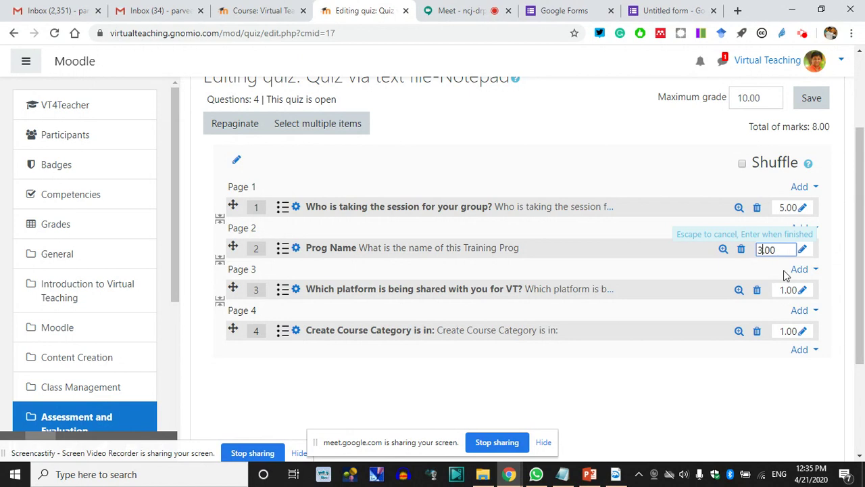
text(3)
key(Return)
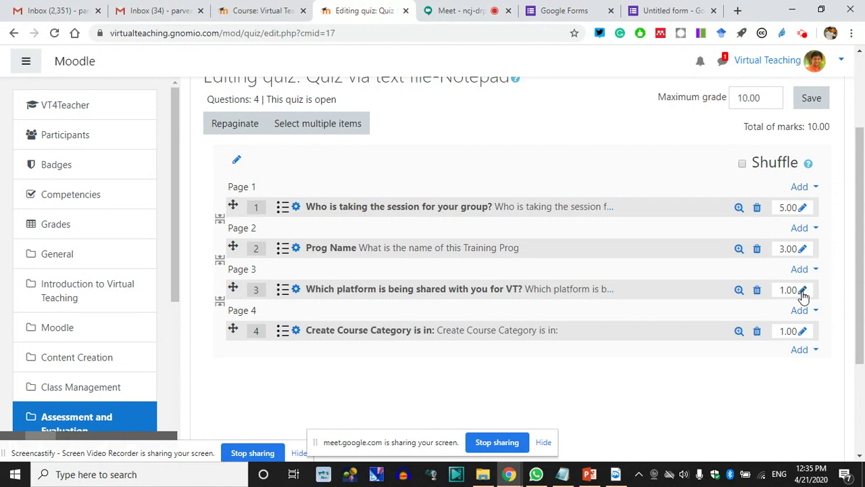
Step: Set the marks to 3 for the question on the shared platform and 5 for the Create Course Category question
click(803, 291)
click(762, 292)
text(3)
key(Return)
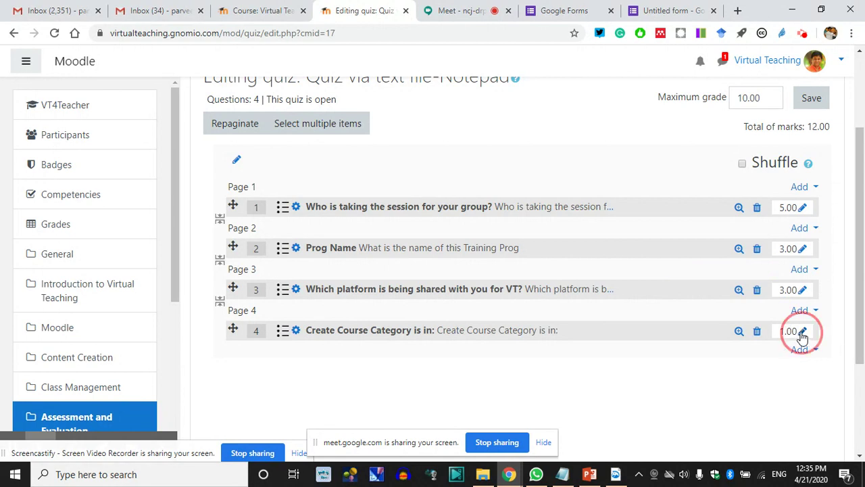
click(802, 331)
click(761, 331)
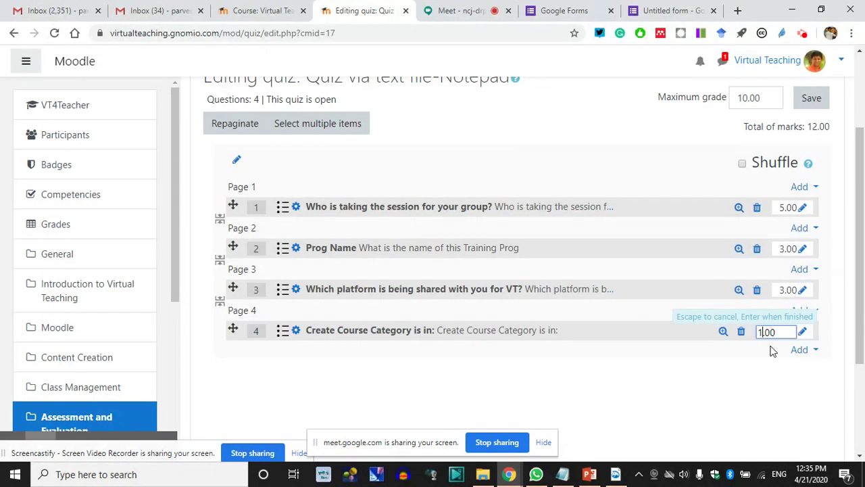
text(5)
key(Return)
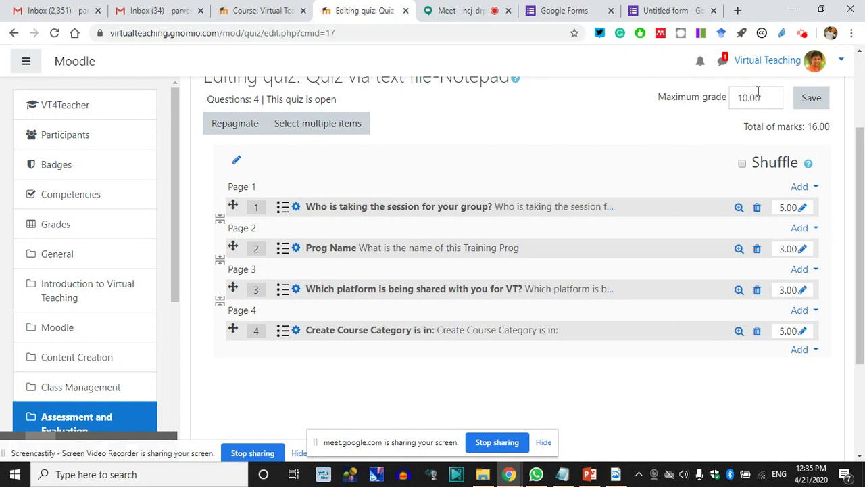
Step: Set the quiz's maximum grade to 15.00 and save it
drag(748, 97, 727, 106)
text(15)
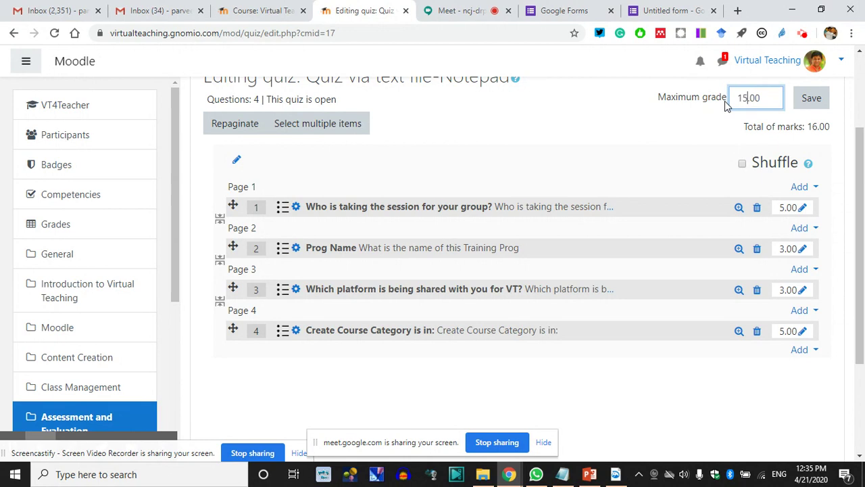
click(815, 102)
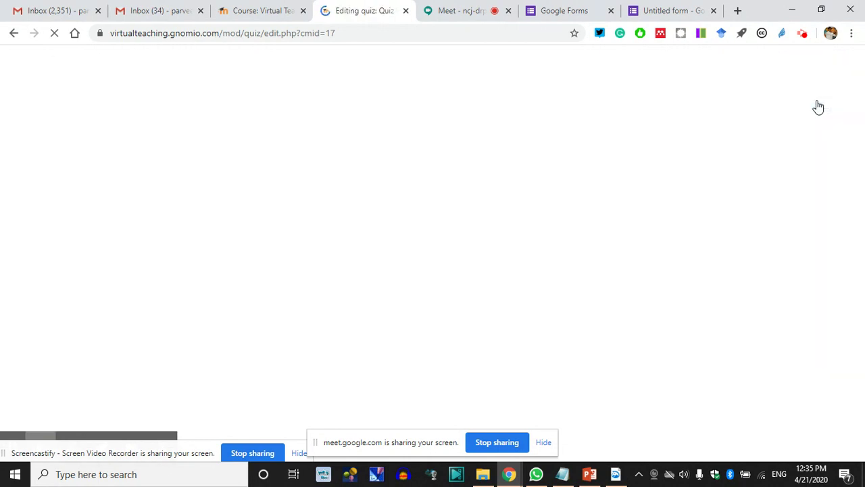
Step: Save the quiz's maximum grade of 15.00 once more on the quiz editing page
scroll(534, 253, down, 3)
scroll(519, 343, down, 1)
scroll(782, 115, up, 2)
click(812, 98)
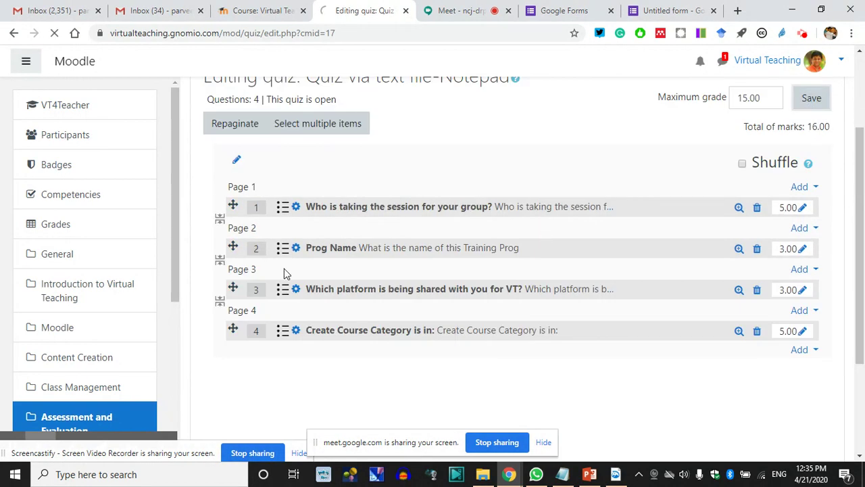
Step: Return to the VT4Teacher course page and switch the viewing role to Student
click(260, 10)
scroll(384, 387, down, 3)
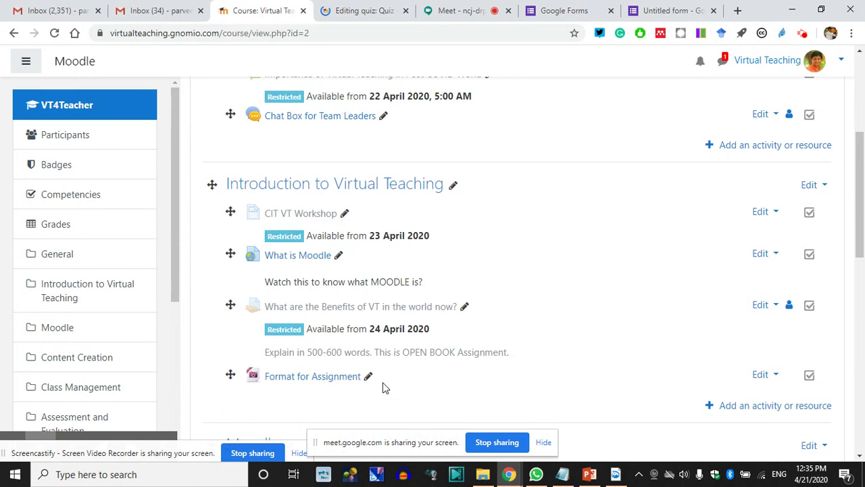
scroll(383, 387, down, 7)
scroll(830, 91, up, 10)
click(841, 61)
click(786, 222)
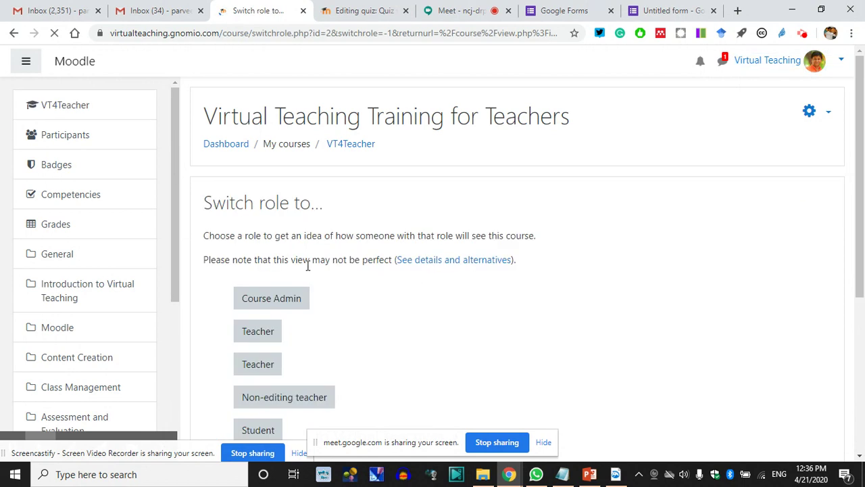
scroll(290, 303, down, 3)
click(258, 304)
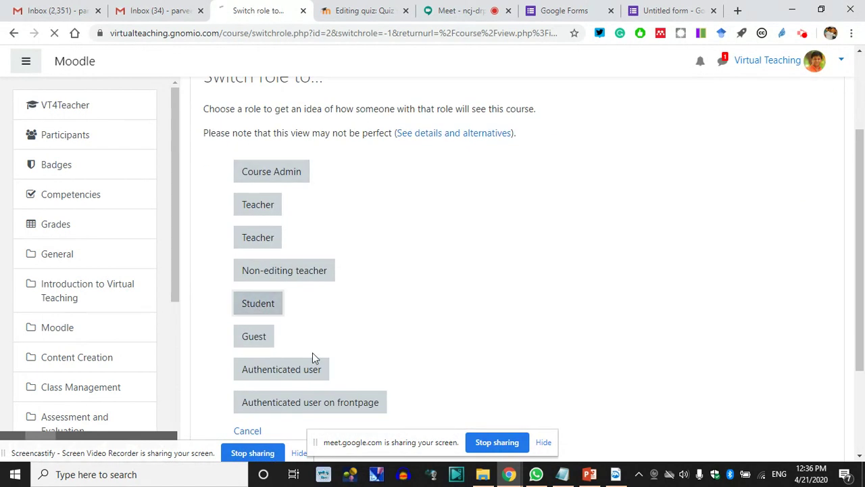
click(359, 10)
click(255, 10)
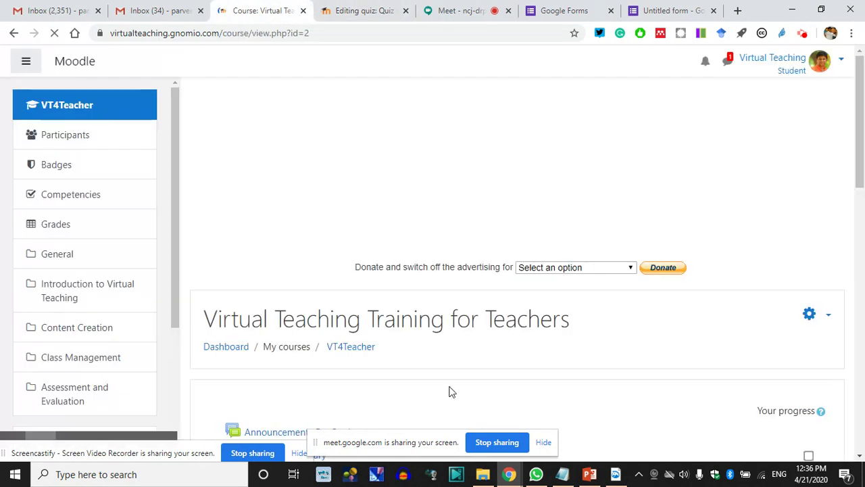
Step: Open Quiz via text file-Notepad under Assessment and Evaluation and start an attempt
scroll(392, 301, down, 10)
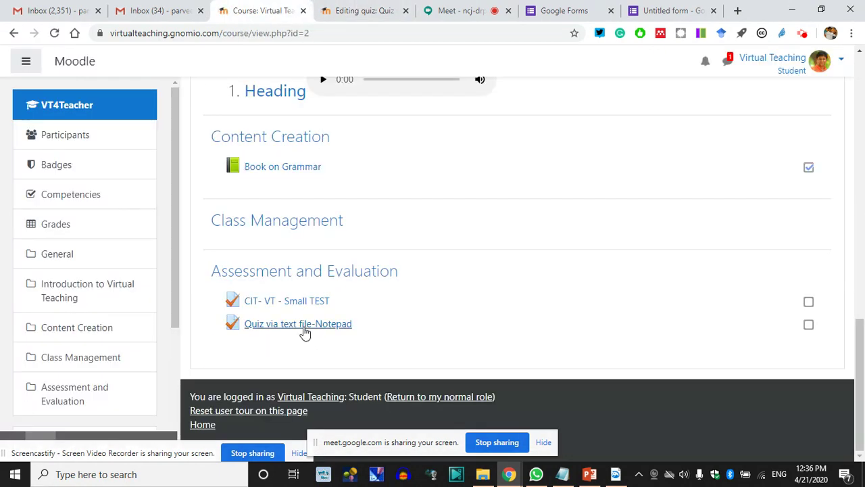
click(305, 325)
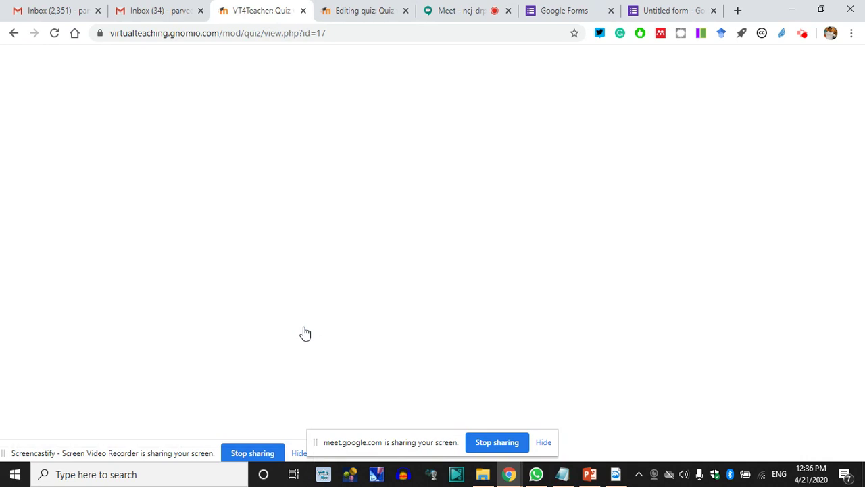
scroll(439, 303, down, 4)
scroll(514, 203, up, 2)
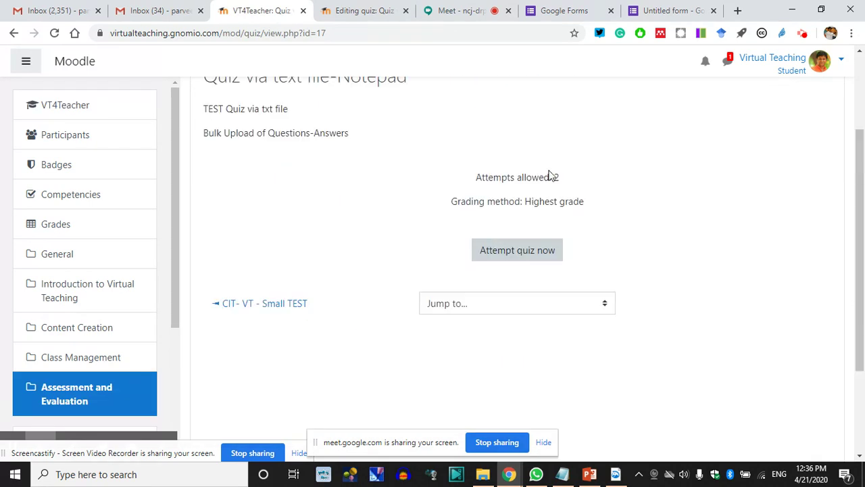
click(519, 252)
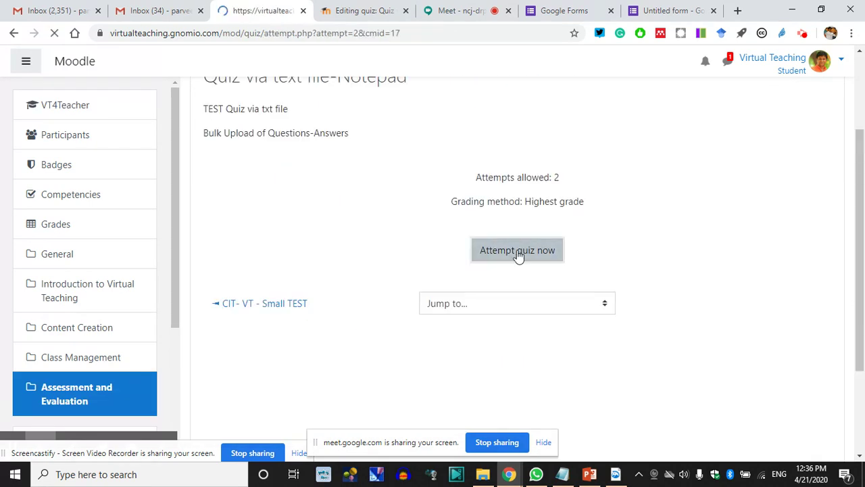
scroll(378, 237, down, 1)
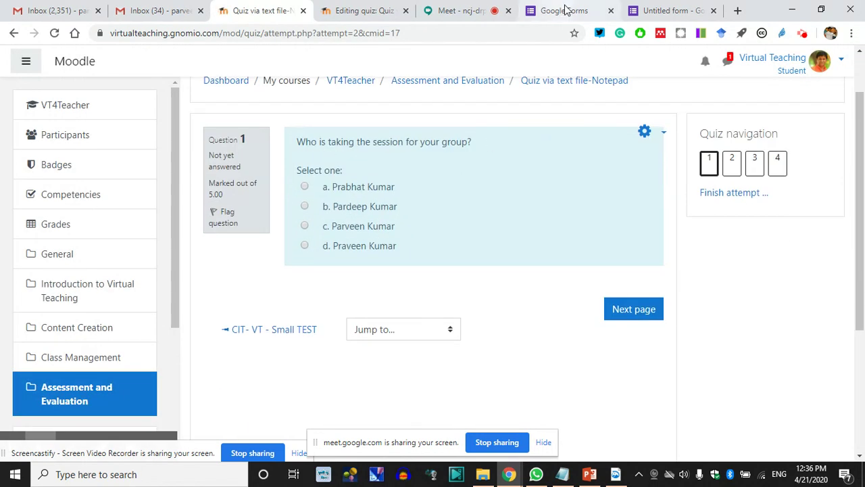
Step: Check the Google Meet chat for participants' replies, answer quiz question 1 with option c, and proceed to question 2
click(463, 10)
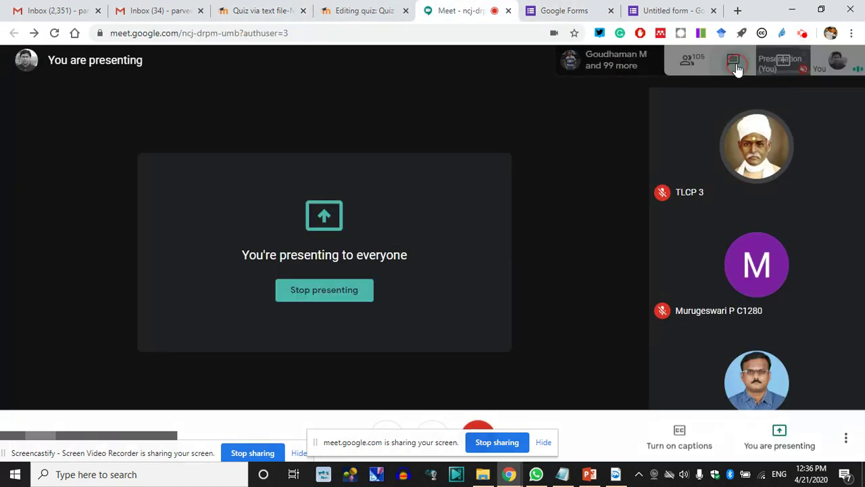
click(734, 62)
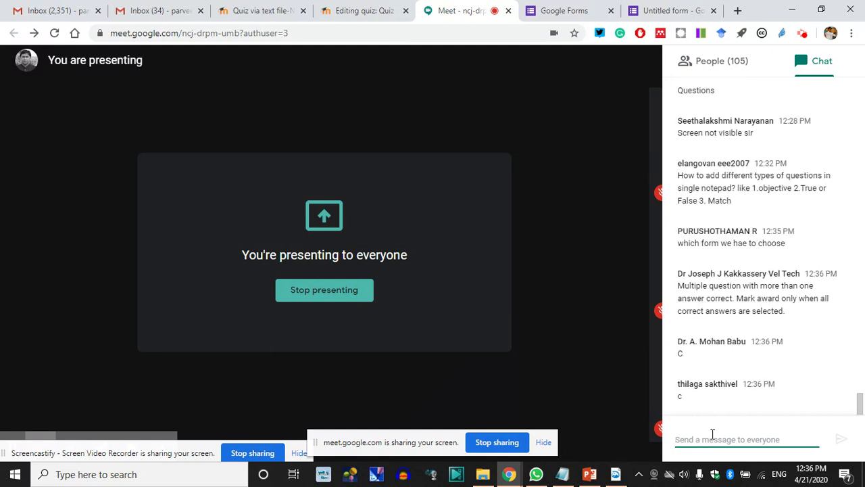
click(377, 6)
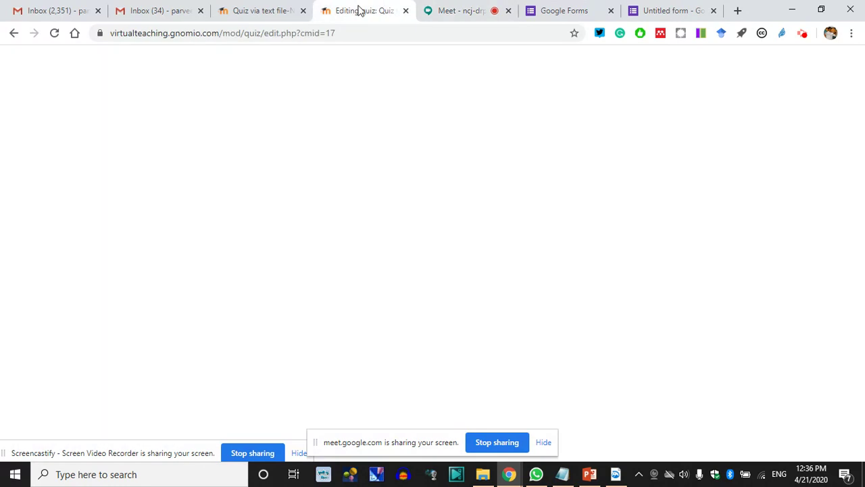
click(255, 9)
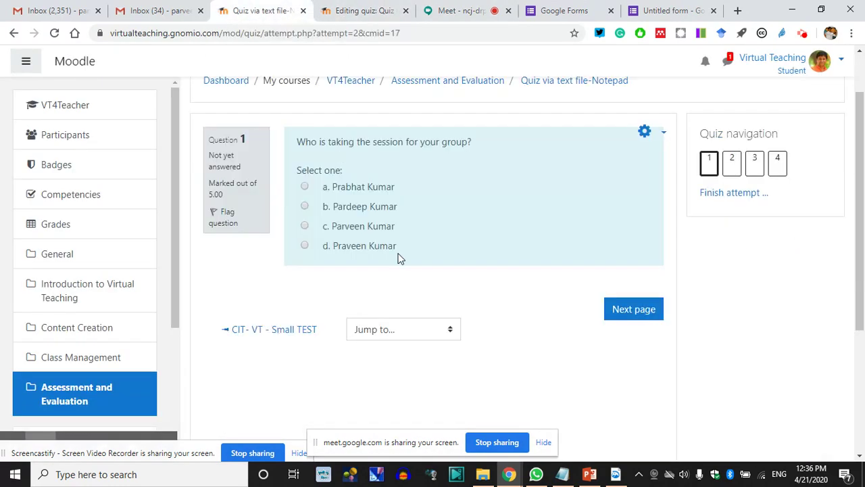
click(305, 226)
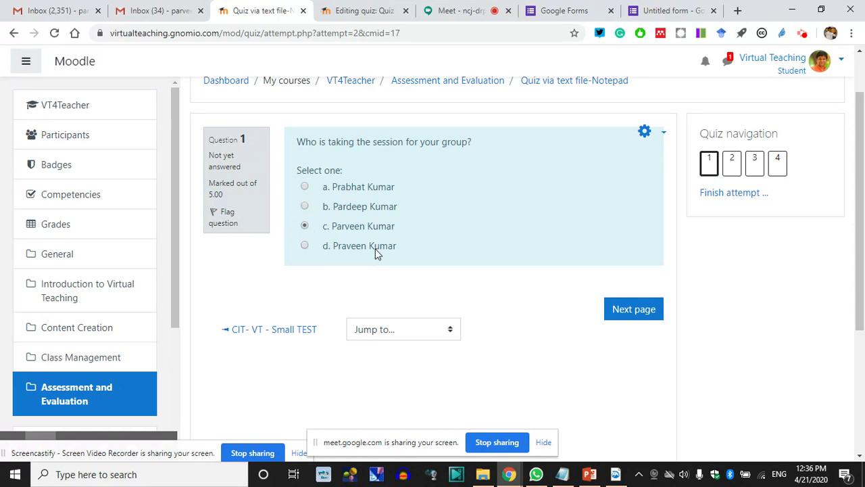
click(634, 311)
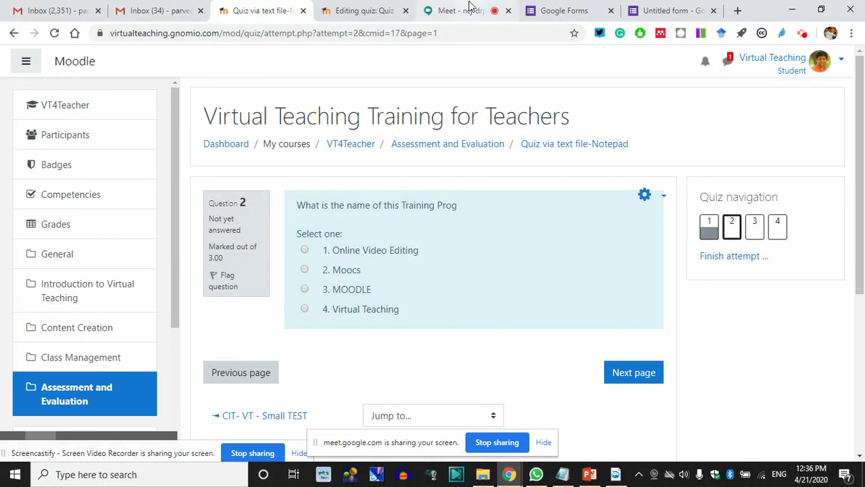
Step: Consult the Google Meet chat, answer question 2 with Virtual Teaching in the quiz attempt, and proceed to question 3
click(457, 10)
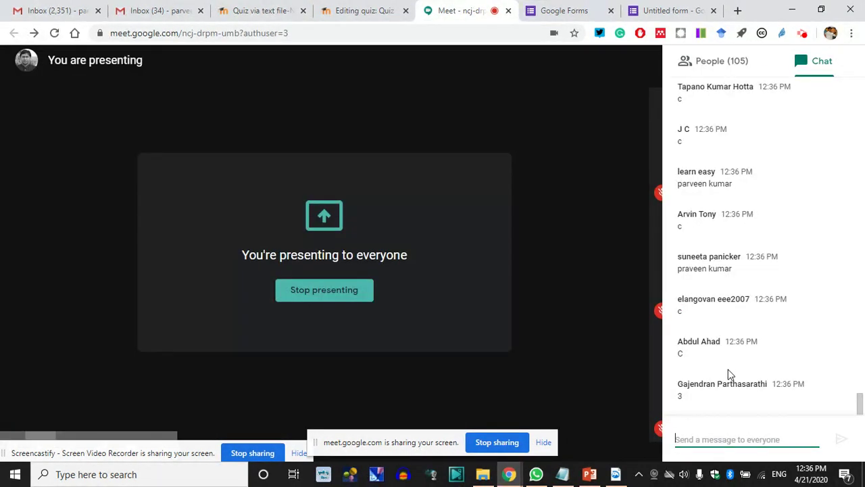
click(275, 10)
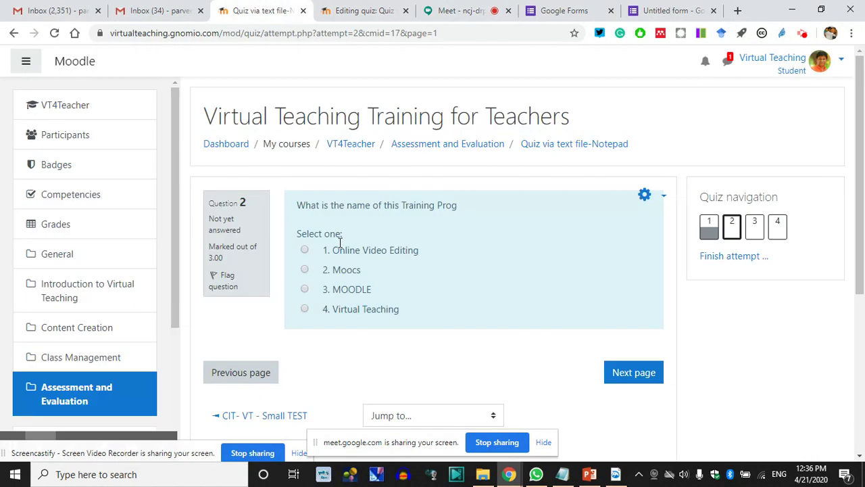
click(304, 289)
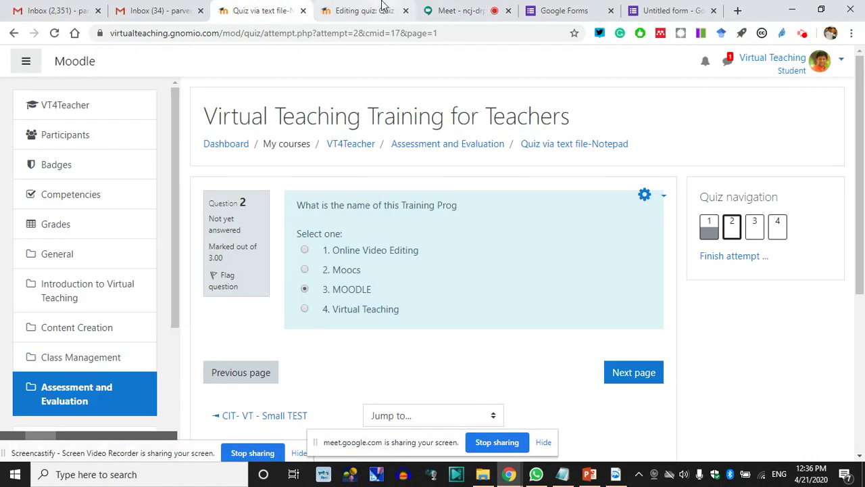
click(443, 7)
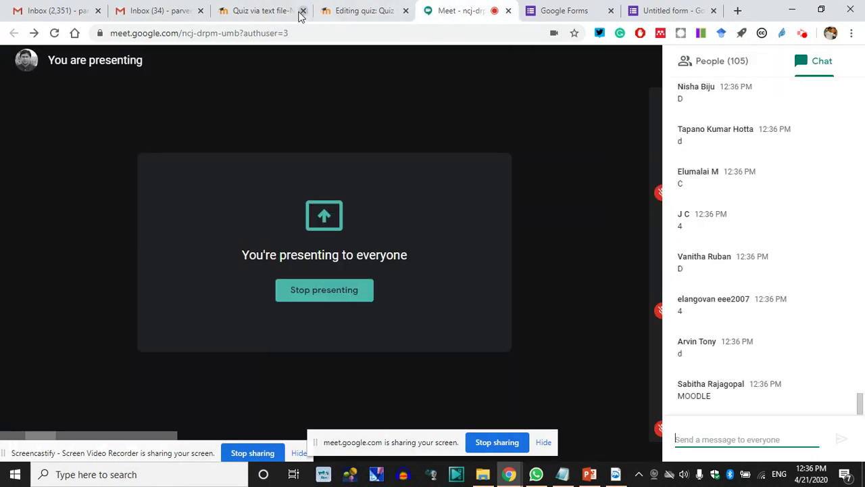
click(250, 10)
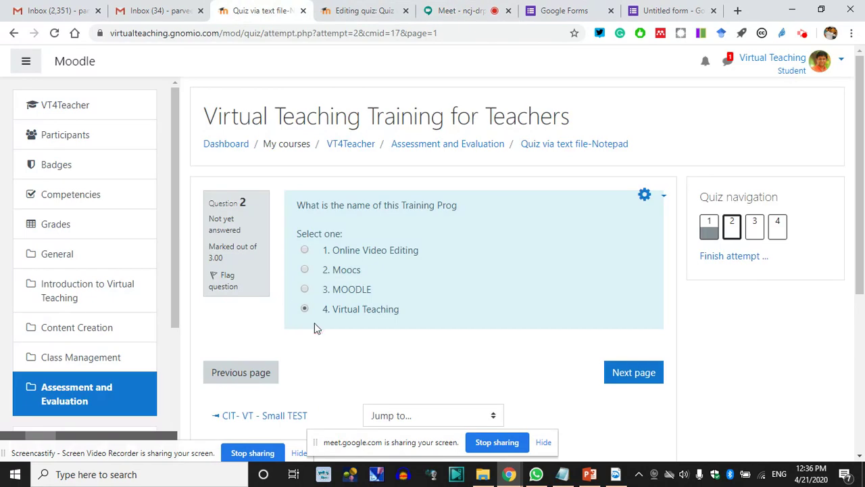
click(625, 384)
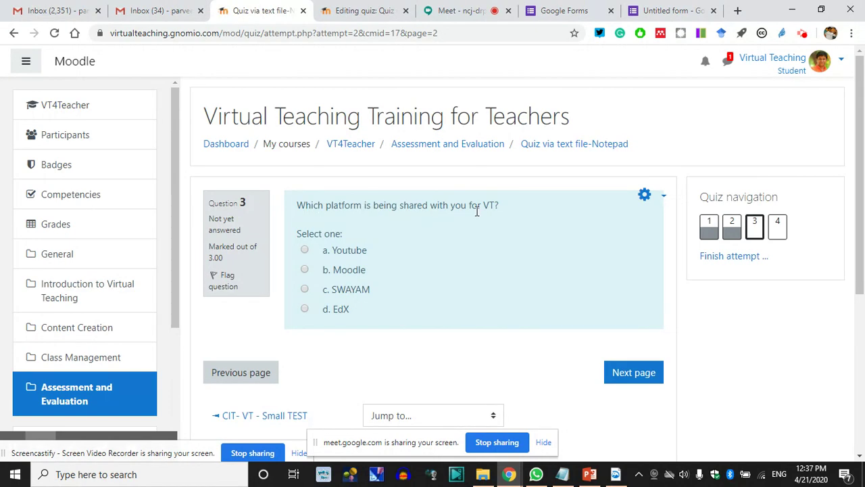
Step: Consult the Google Meet chat, answer question 3 with Moodle in the quiz attempt, and proceed to question 4
click(360, 10)
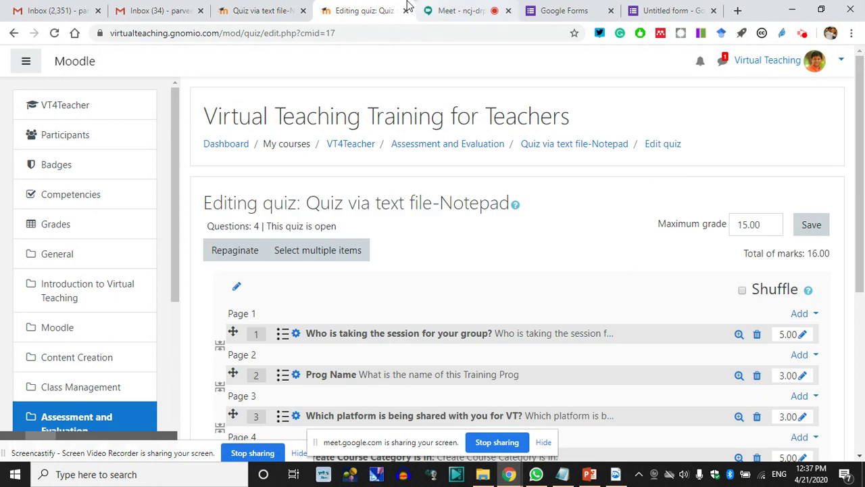
click(502, 11)
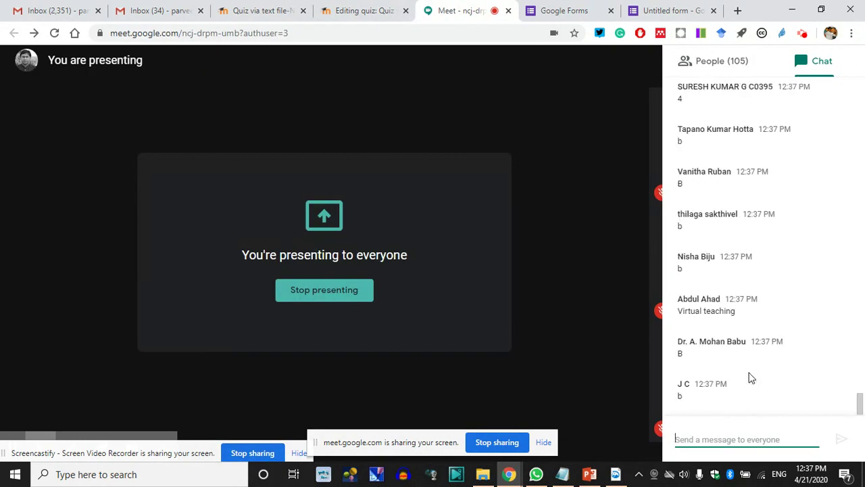
click(257, 10)
click(305, 269)
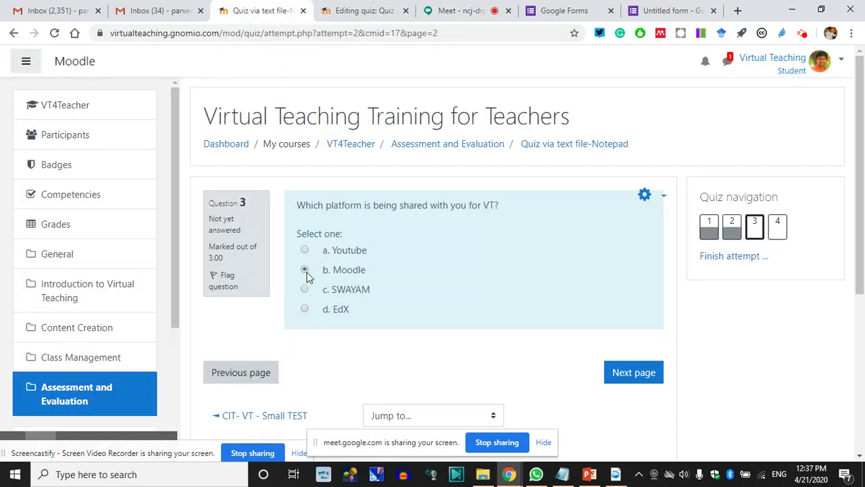
click(628, 378)
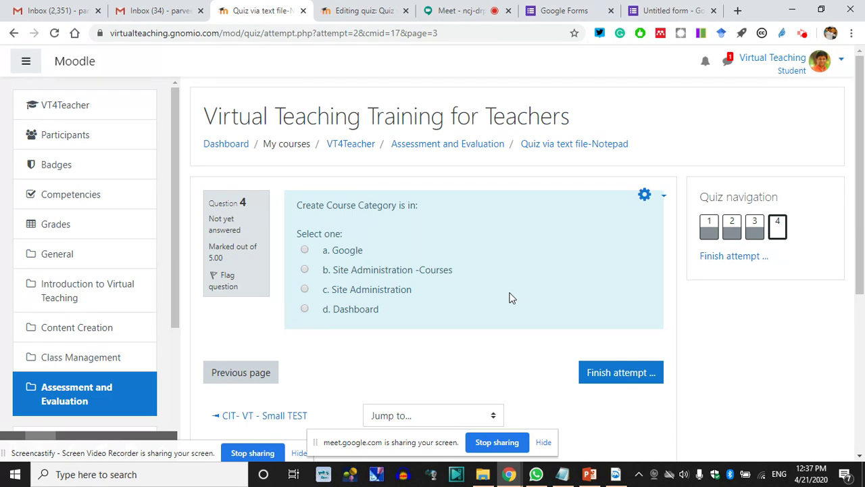
Step: Consult the Google Meet chat and answer question 4 with Site Administration -Courses in the quiz attempt
click(365, 10)
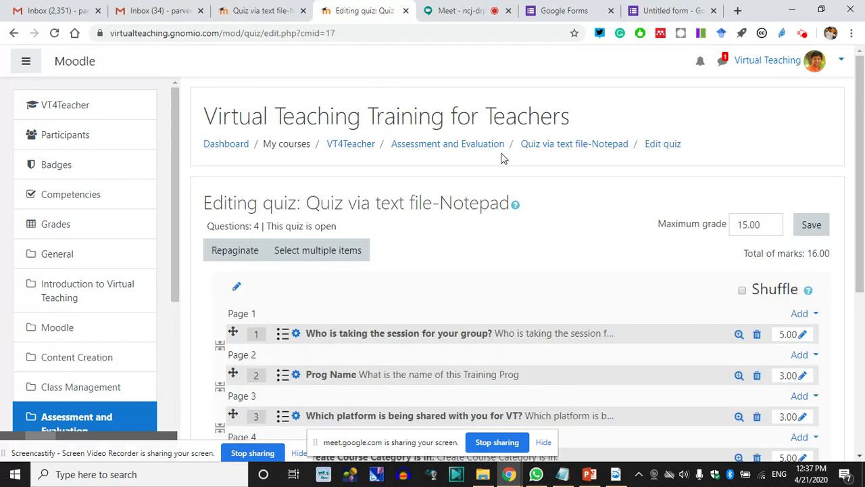
click(456, 10)
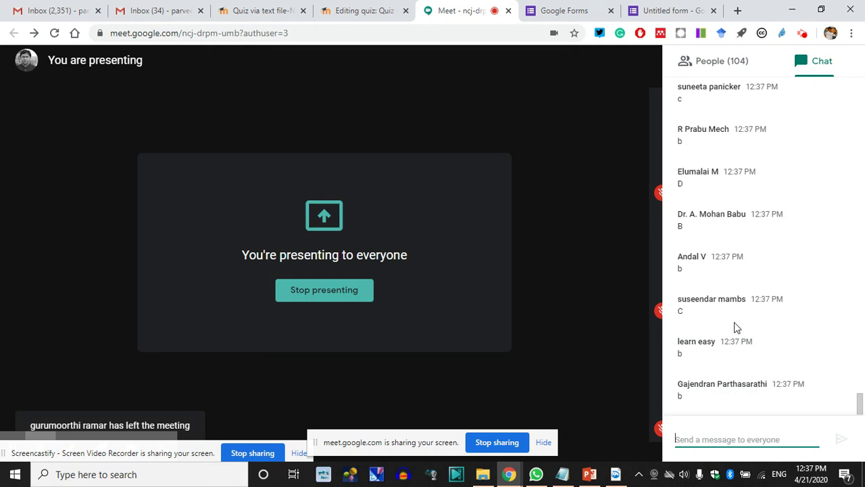
click(285, 9)
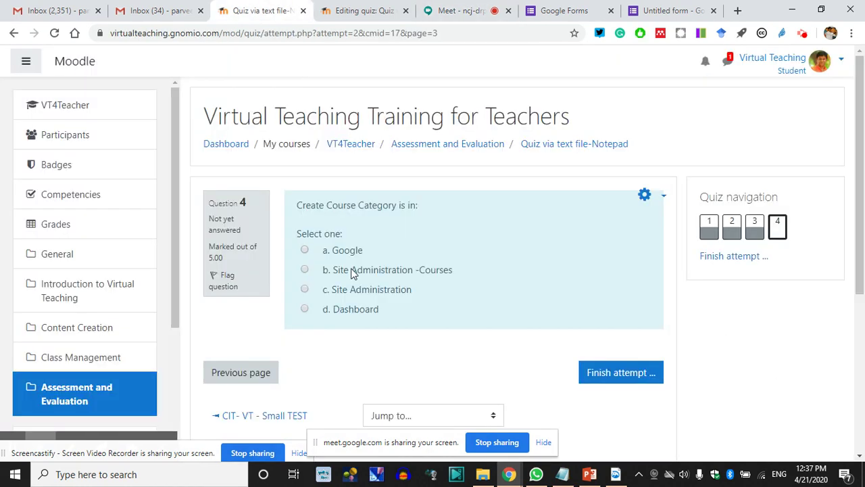
click(305, 269)
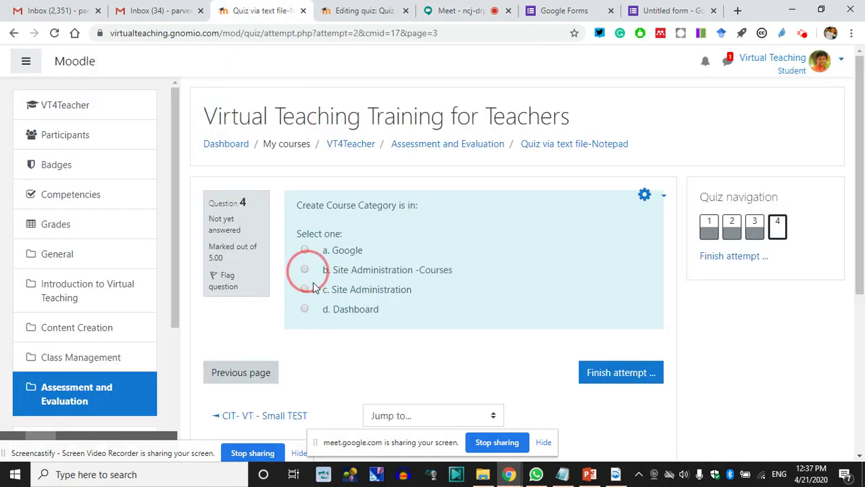
Step: Finish the quiz attempt, submit all answers, and confirm the submission
click(625, 383)
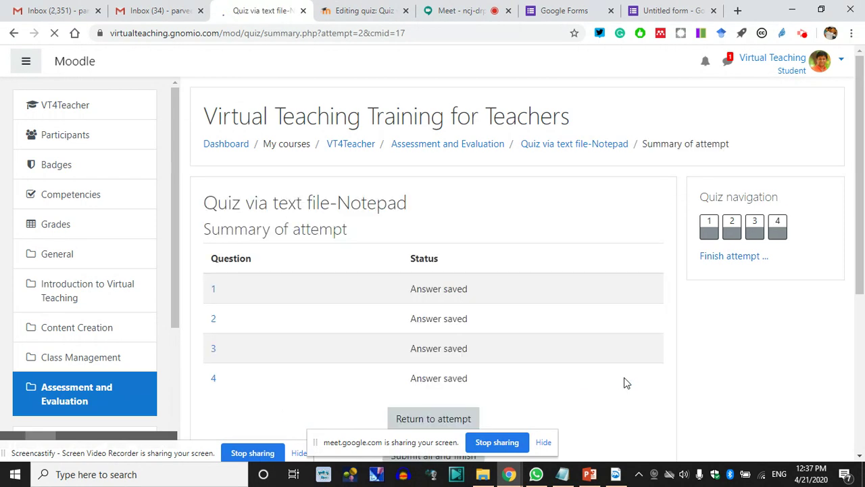
scroll(661, 328, down, 1)
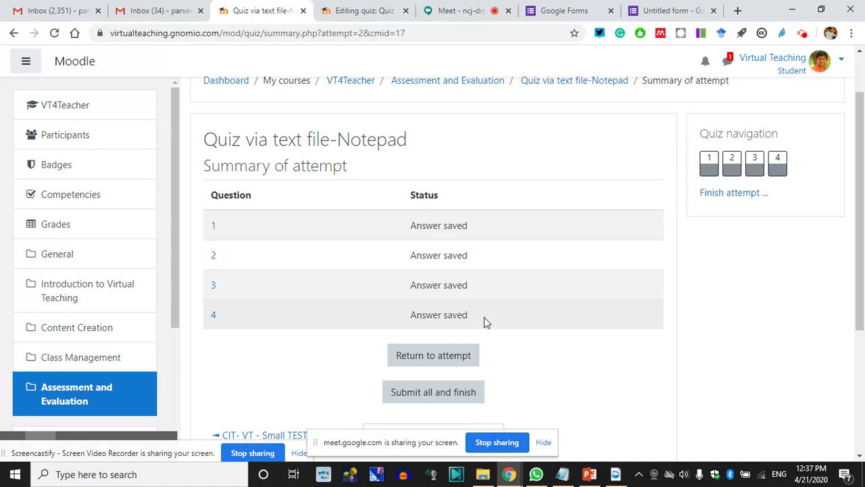
scroll(495, 310, down, 2)
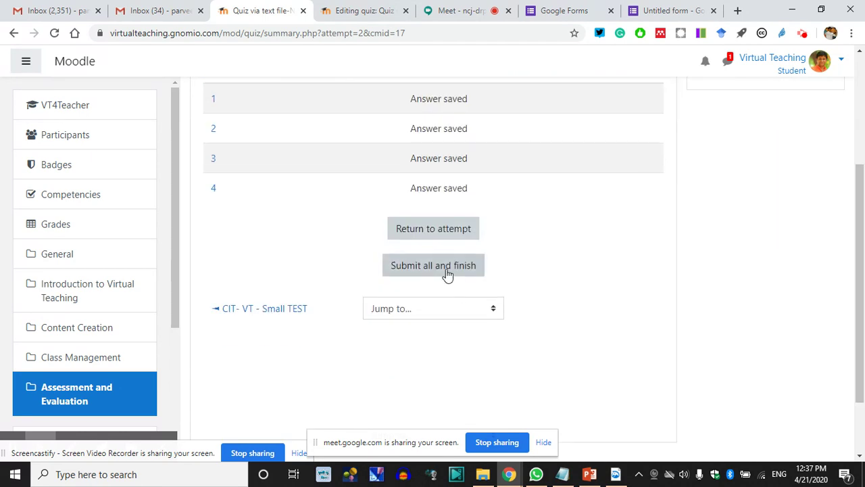
click(424, 268)
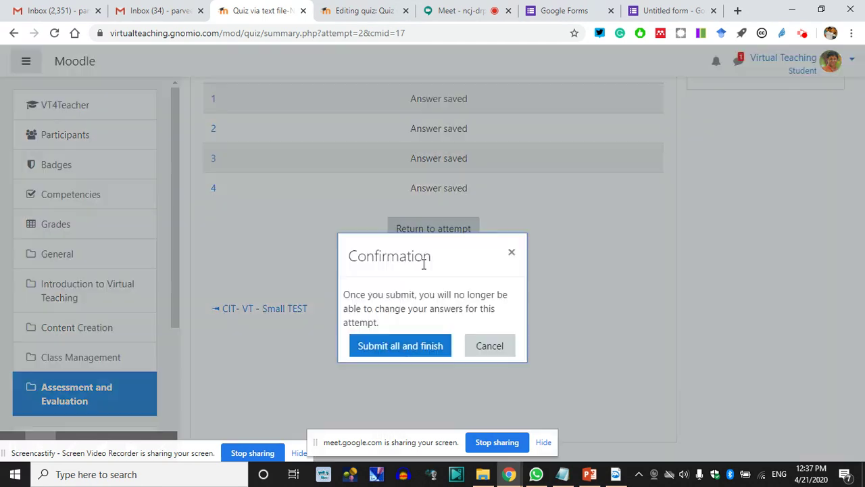
click(415, 348)
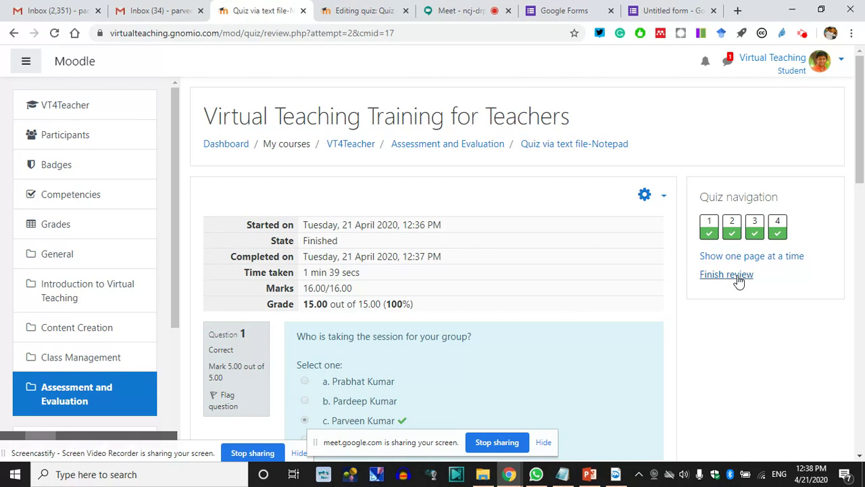
Step: Review the marked answers of the finished quiz attempt and switch back from the Student role to the normal role
scroll(586, 338, down, 5)
scroll(431, 351, down, 7)
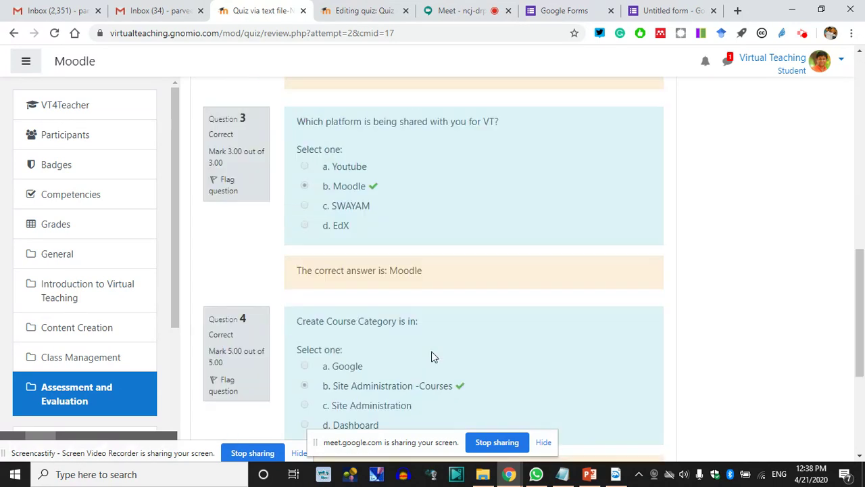
scroll(459, 284, up, 15)
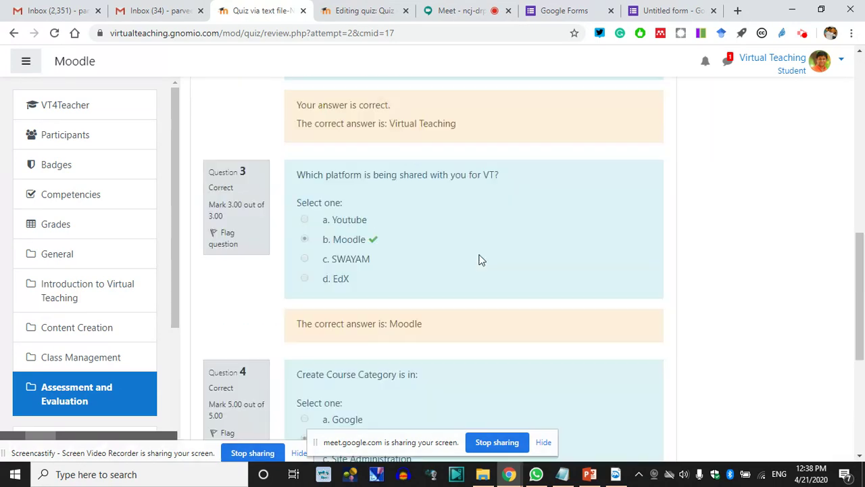
click(842, 59)
click(754, 225)
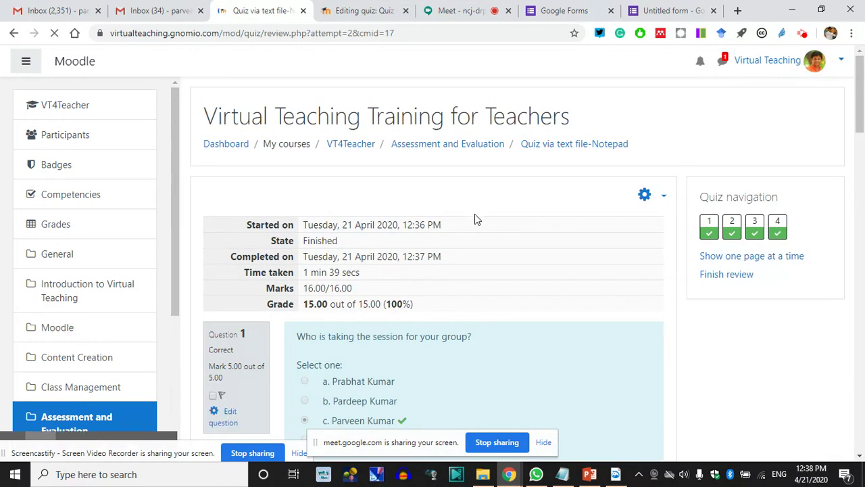
Step: Open the course grades and examine the quiz grades and the course total percentage in the user report
click(61, 223)
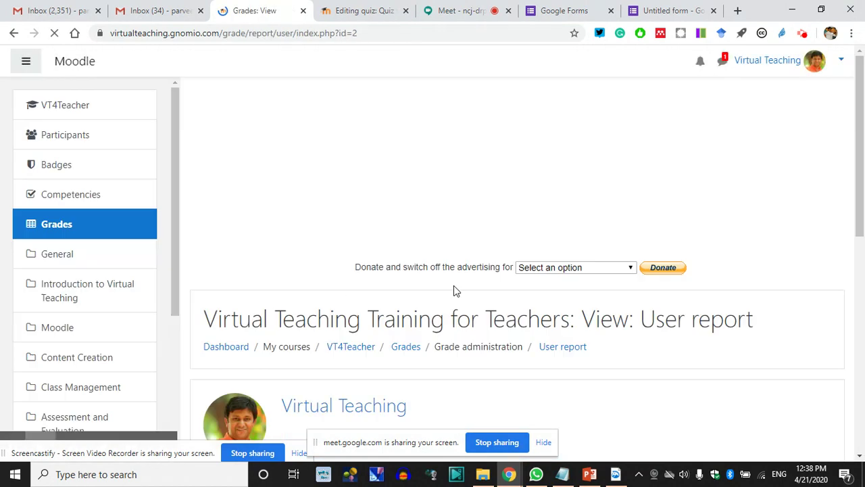
scroll(459, 290, down, 6)
scroll(460, 290, down, 1)
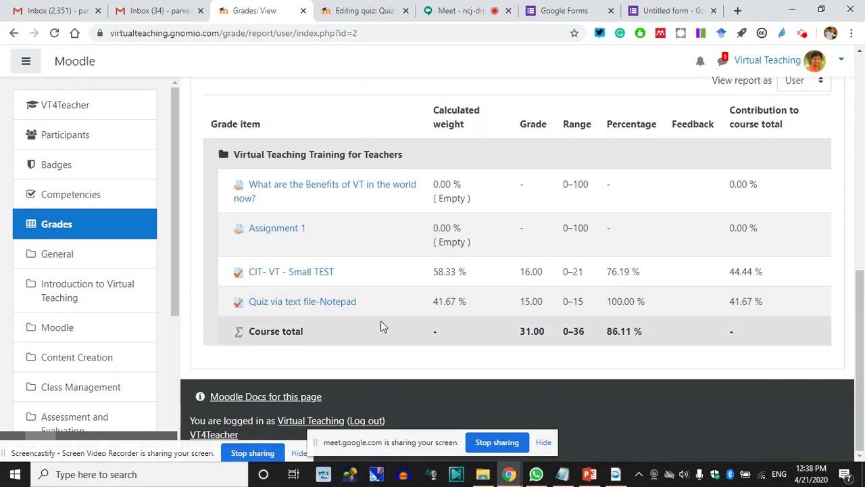
triple_click(609, 331)
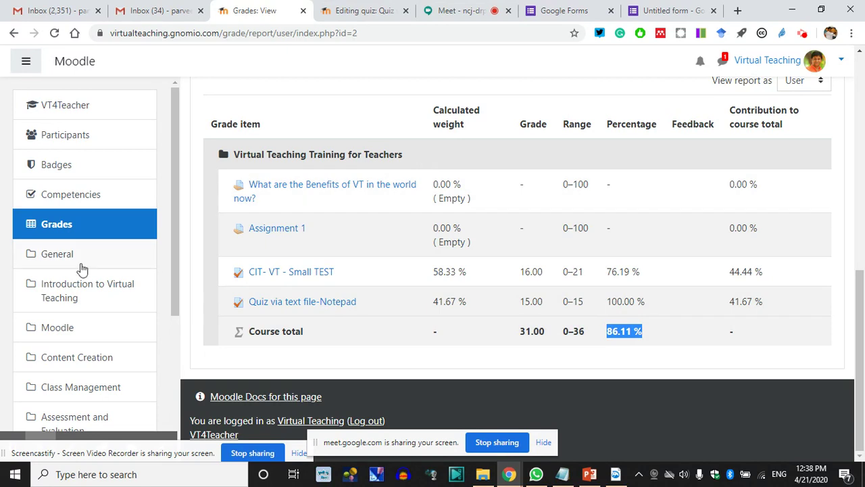
Step: Switch to the CIT V Quiz file in Notepad, review the first question's options and answer line, and close the file
click(562, 475)
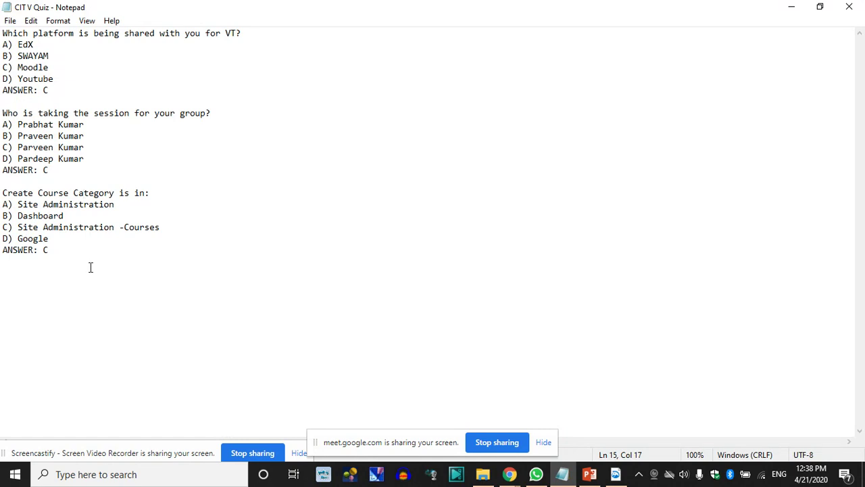
click(70, 33)
drag(46, 89, 2, 79)
click(12, 92)
click(850, 8)
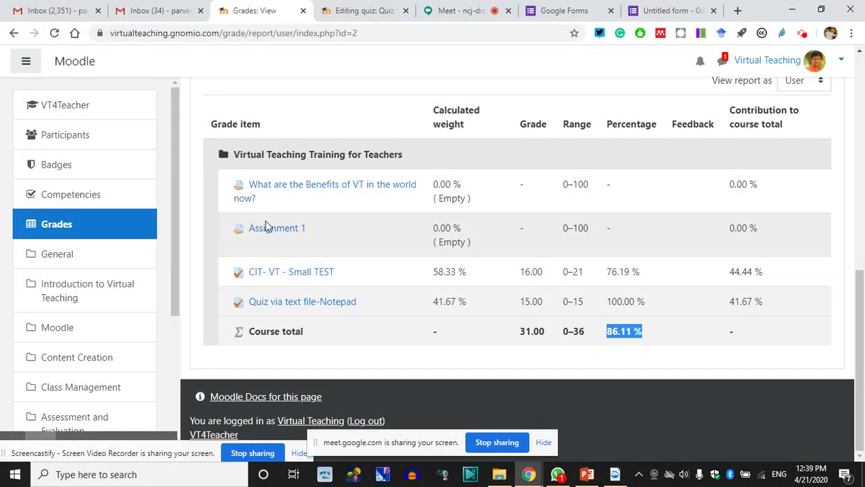
Step: Open the course's Assessment and Evaluation section in Moodle and close the separate quiz editing page
scroll(243, 237, up, 3)
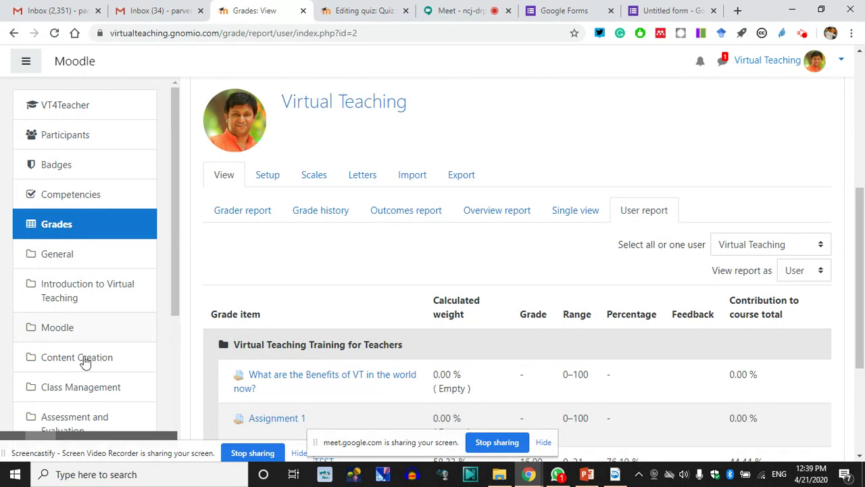
scroll(83, 296, down, 2)
scroll(83, 288, up, 2)
scroll(72, 313, down, 3)
click(72, 313)
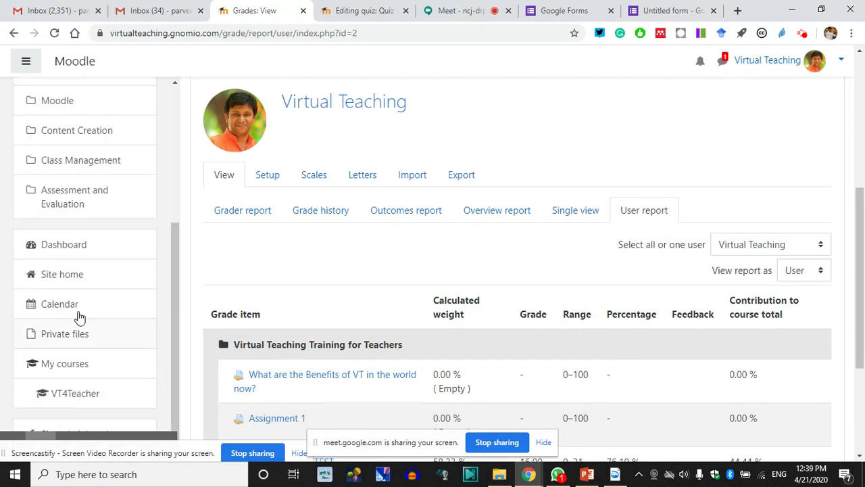
click(358, 11)
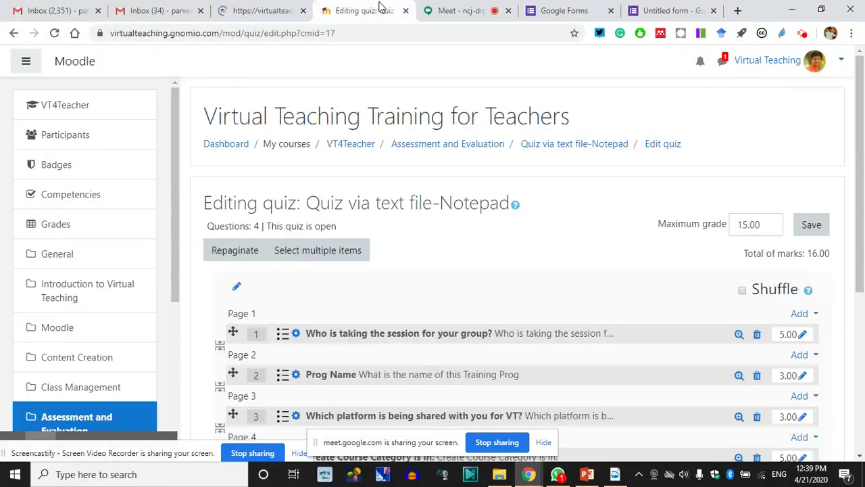
click(404, 10)
click(265, 20)
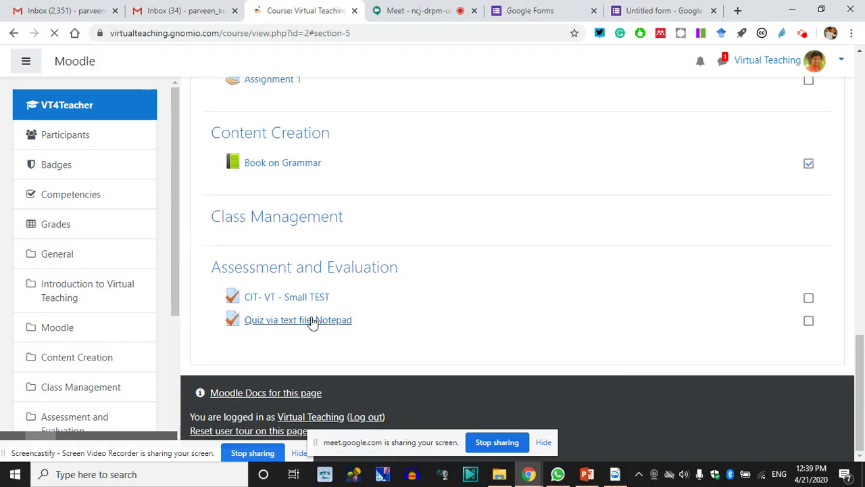
Step: Turn editing on for the Virtual Teaching Training for Teachers course
scroll(716, 237, up, 20)
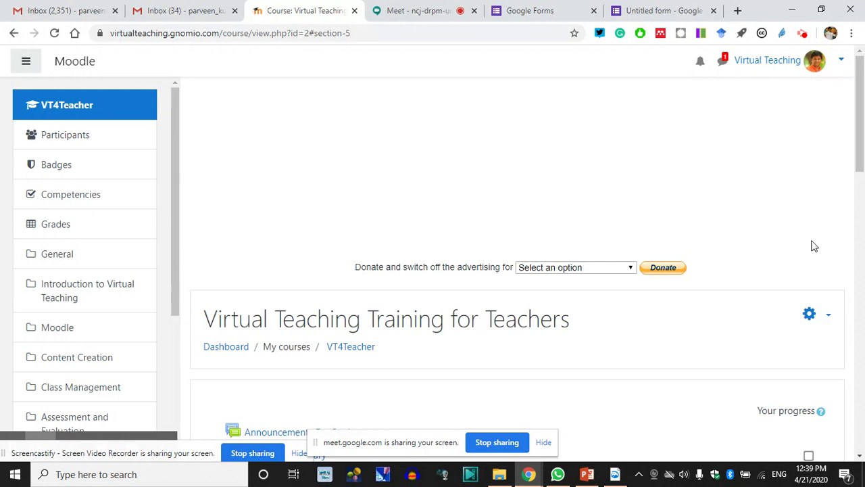
click(826, 317)
click(737, 364)
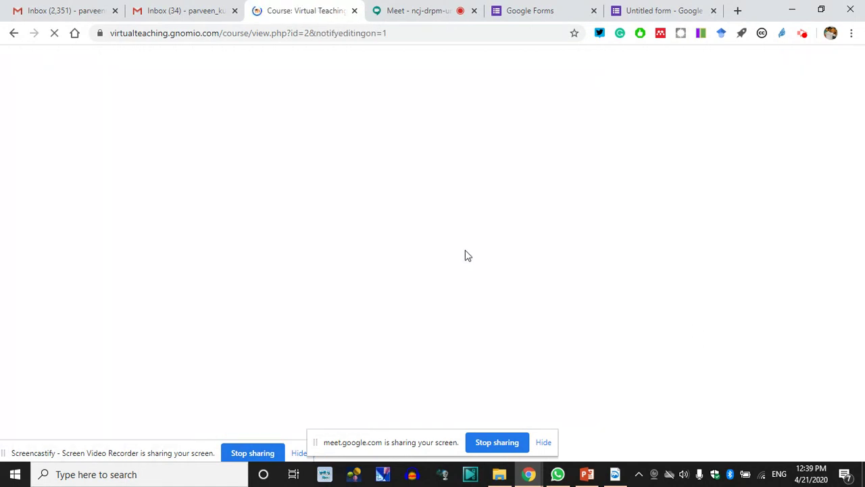
Step: Add a new Quiz activity to the Content Creation section of the course
scroll(408, 265, down, 5)
scroll(408, 266, down, 8)
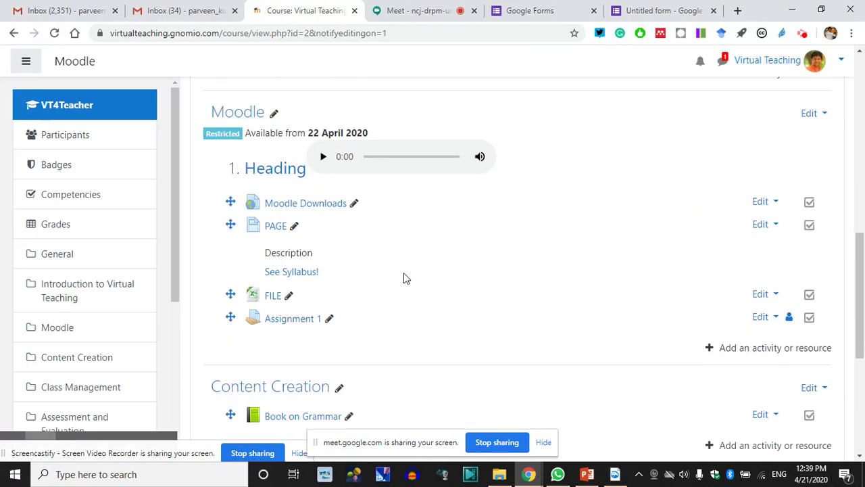
click(759, 270)
scroll(334, 206, down, 3)
click(332, 190)
scroll(541, 344, down, 5)
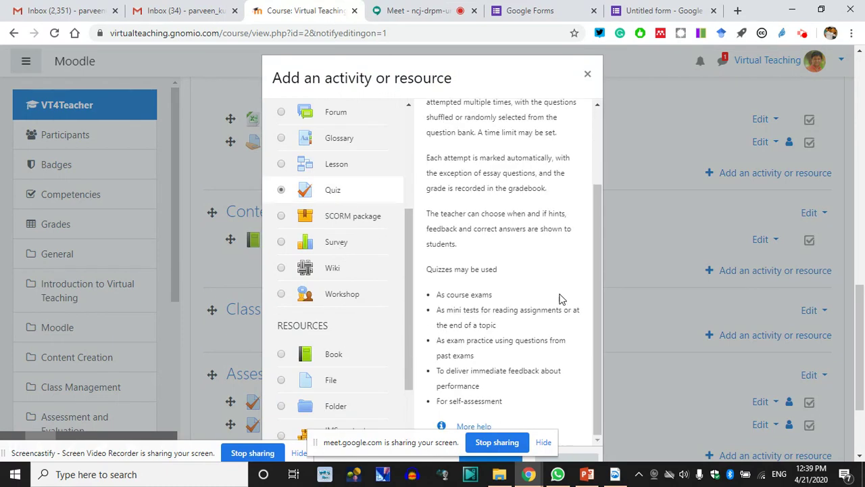
click(492, 330)
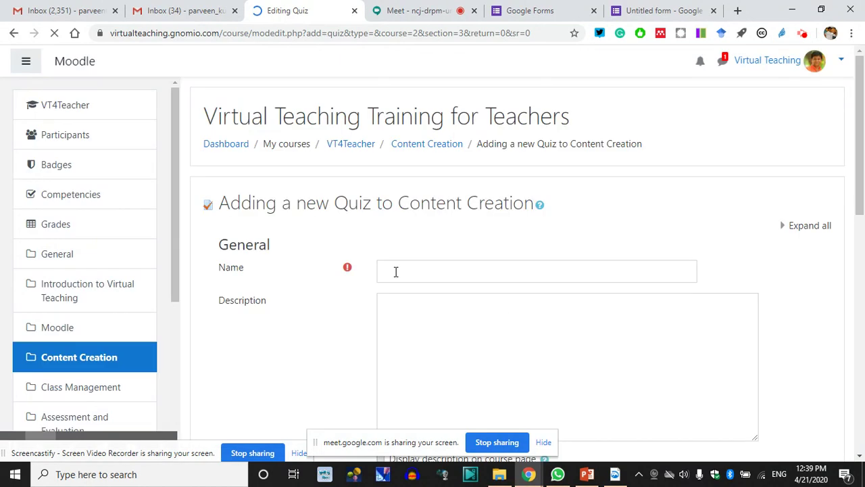
Step: Name the new quiz TEST Quiz 2, enter TEST Quiz 2 as its description, and save it back to the course
click(399, 268)
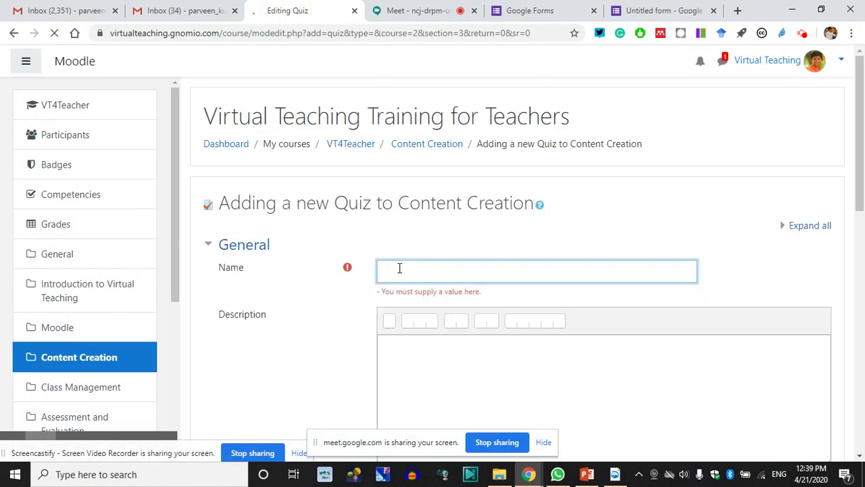
click(401, 268)
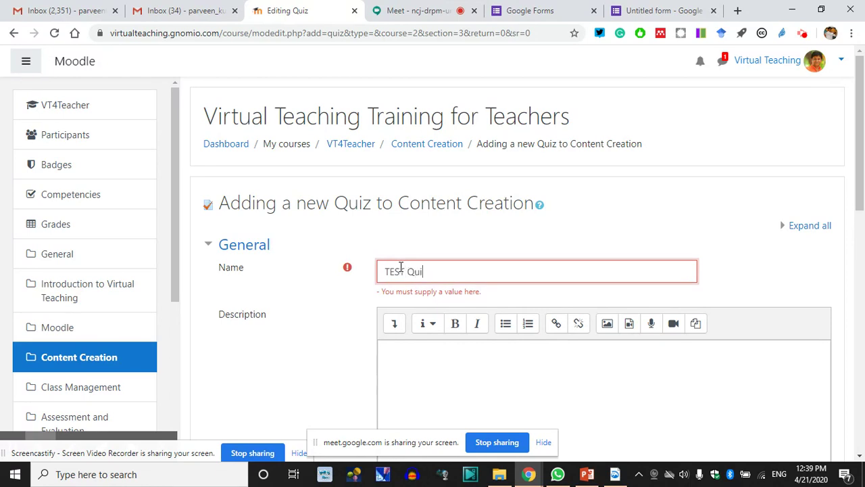
text(TEST Quiz 2)
click(394, 351)
text(TEST Q)
scroll(405, 348, down, 6)
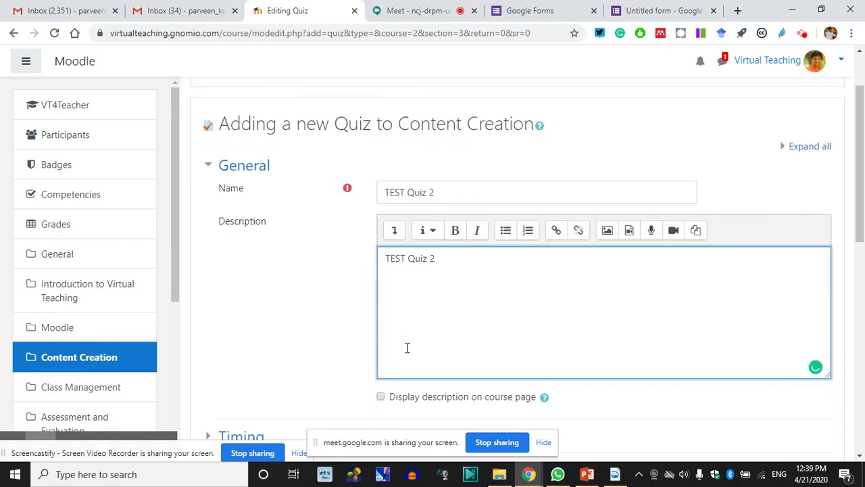
scroll(392, 243, down, 4)
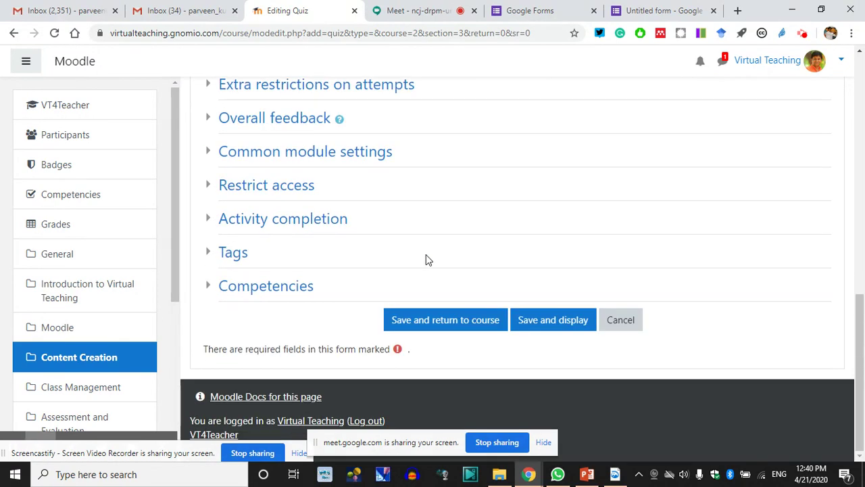
click(438, 321)
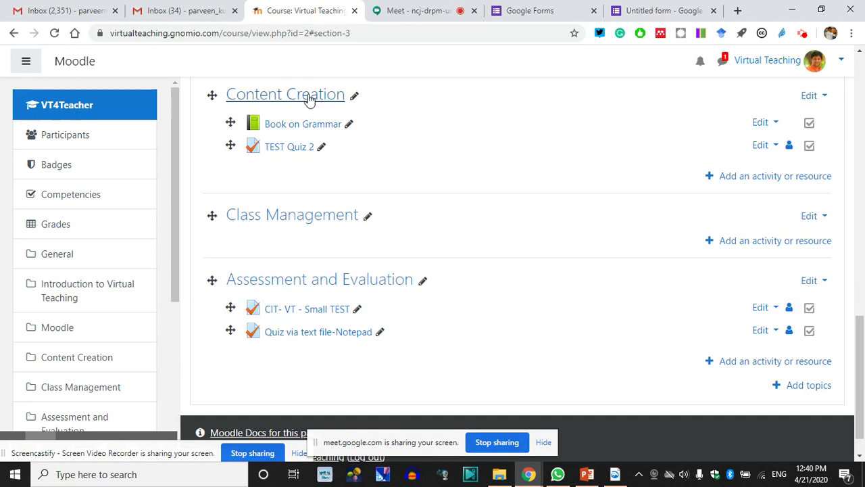
Step: Open TEST Quiz 2 for editing and add 1 random question from the Default for VT4Teacher category
click(298, 153)
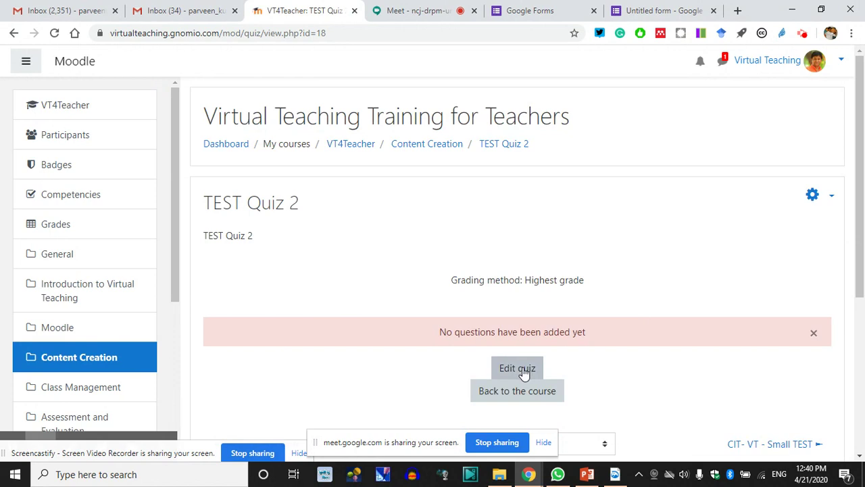
click(814, 196)
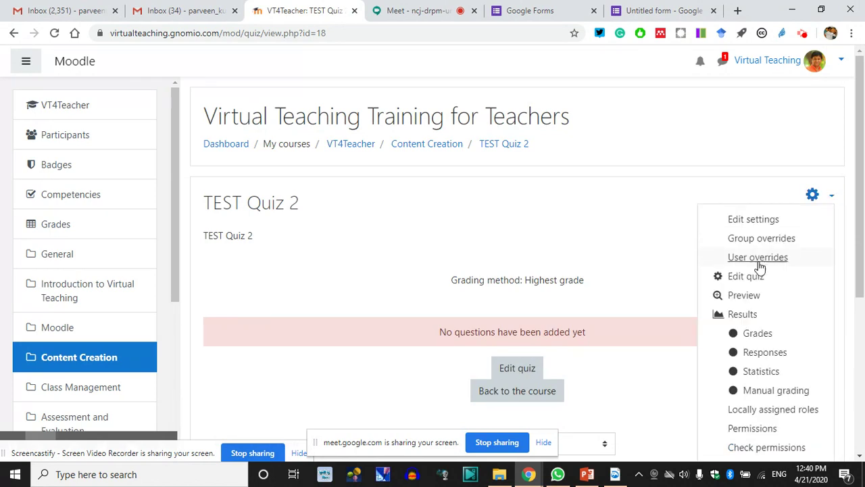
click(746, 277)
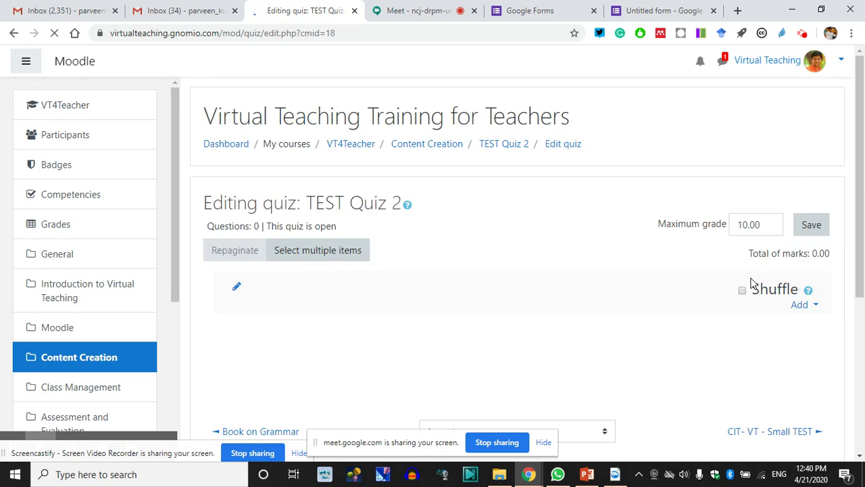
scroll(325, 331, down, 2)
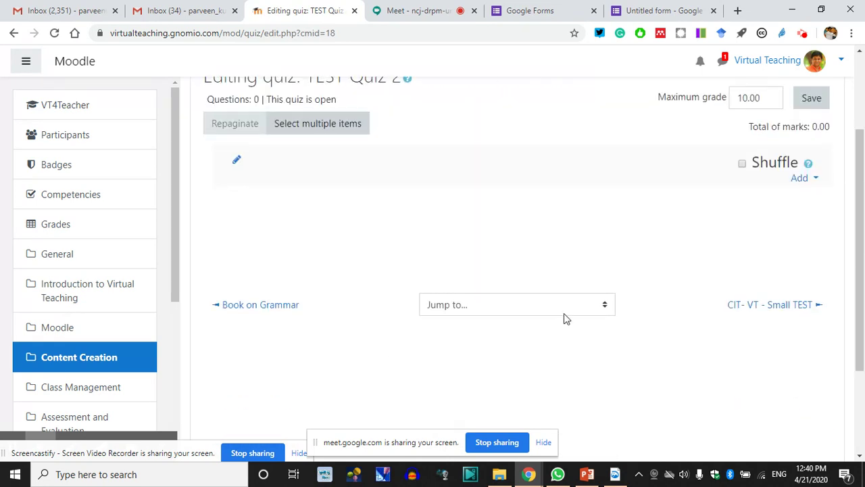
click(816, 181)
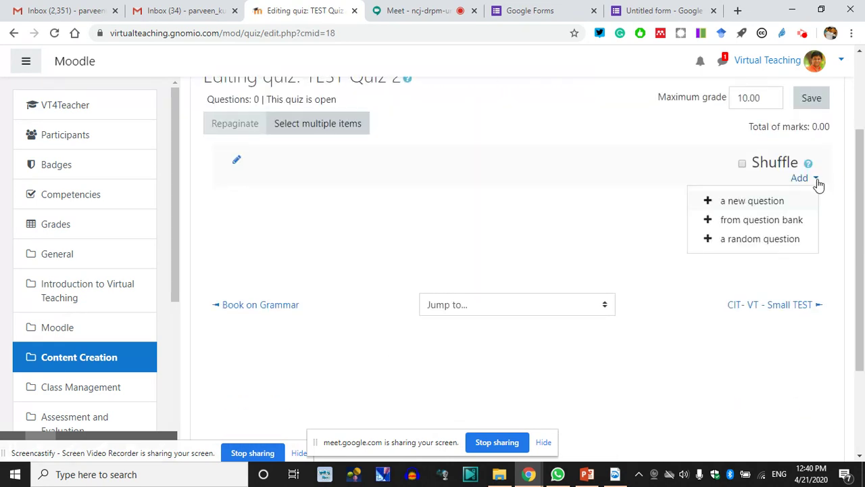
click(753, 241)
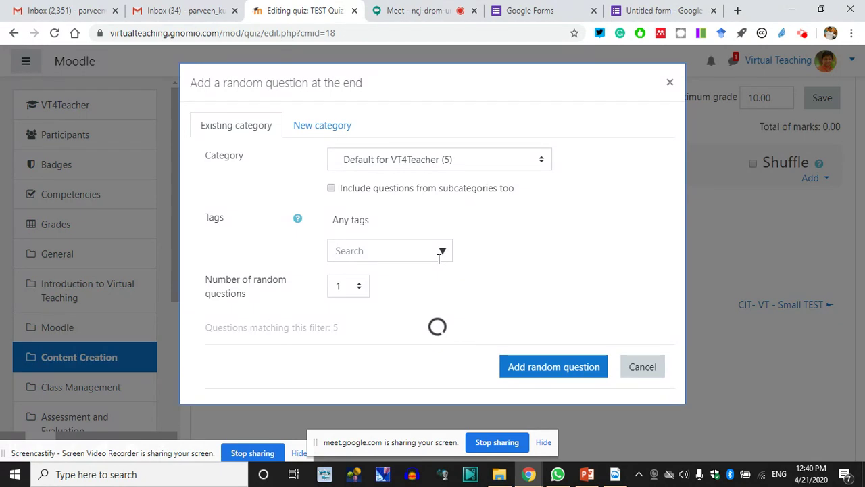
scroll(324, 351, down, 2)
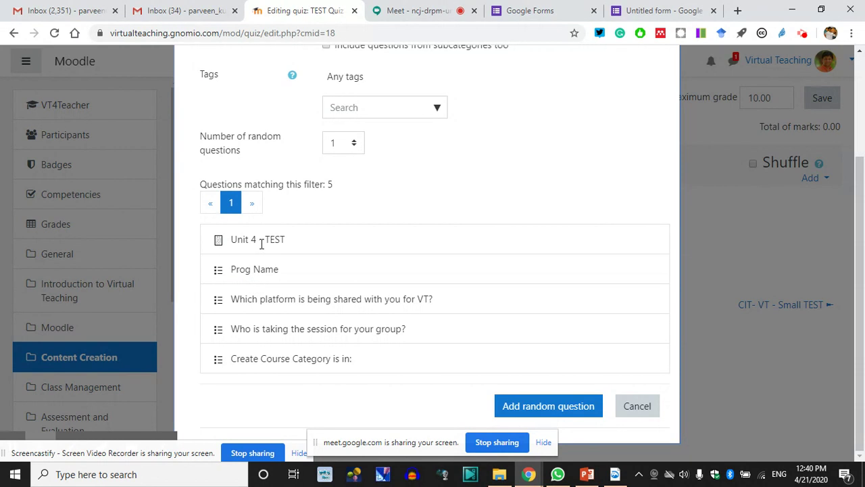
click(550, 407)
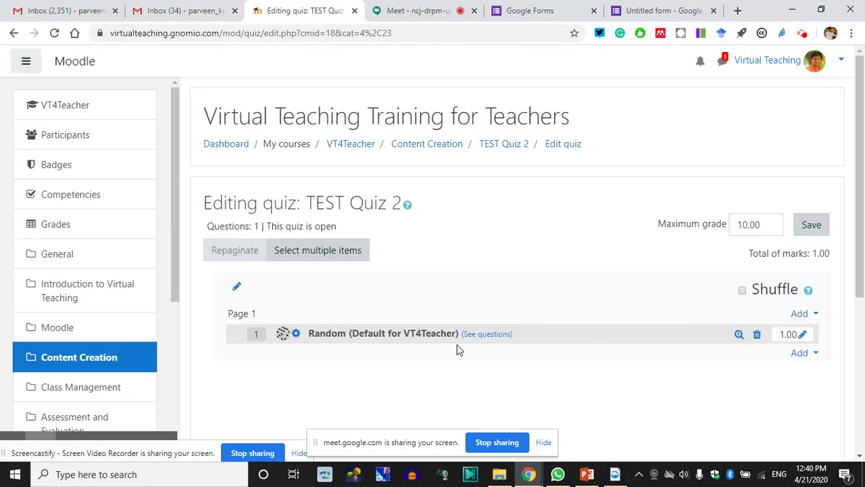
Step: From the random question's question list, move the course category, platform and session-taker questions to the Default for EdTech category
click(491, 336)
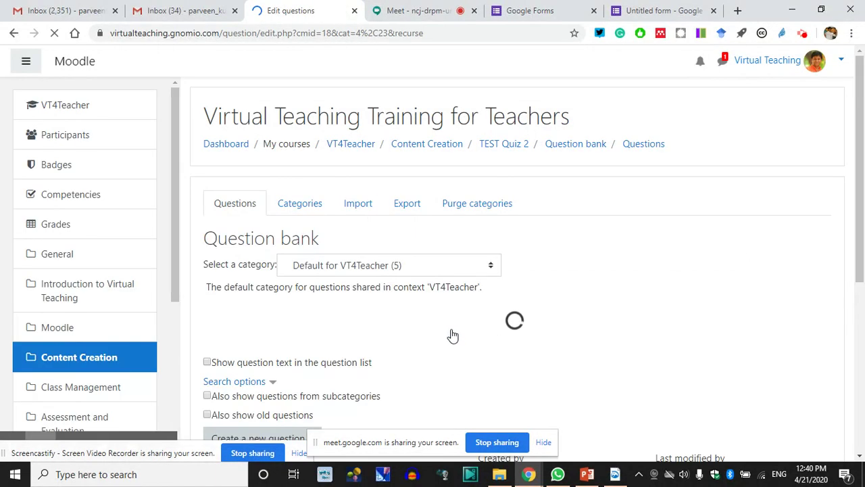
scroll(450, 336, down, 5)
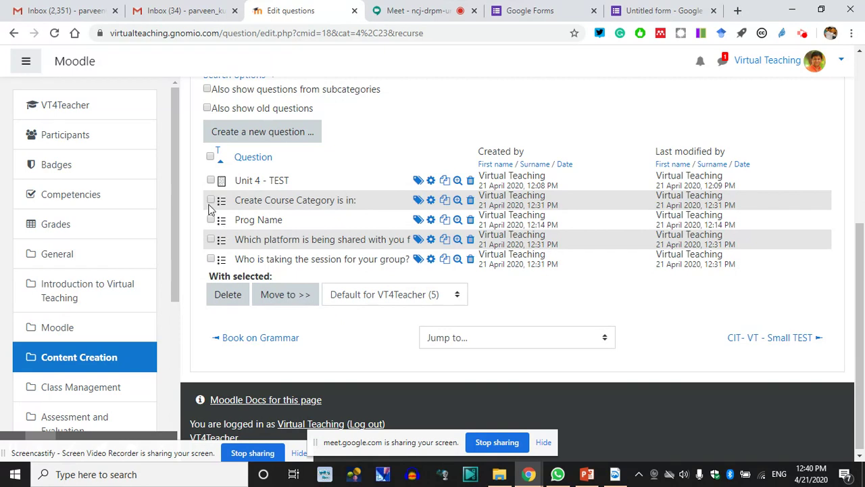
click(211, 259)
click(210, 241)
click(210, 200)
click(408, 296)
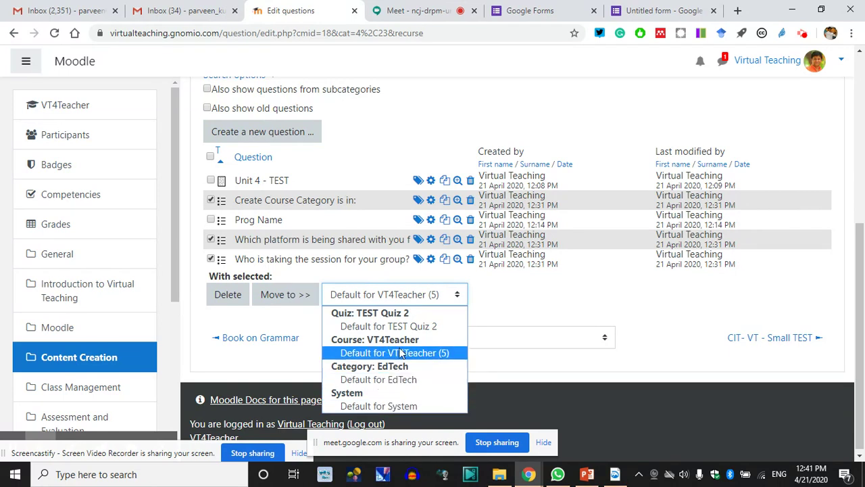
click(403, 380)
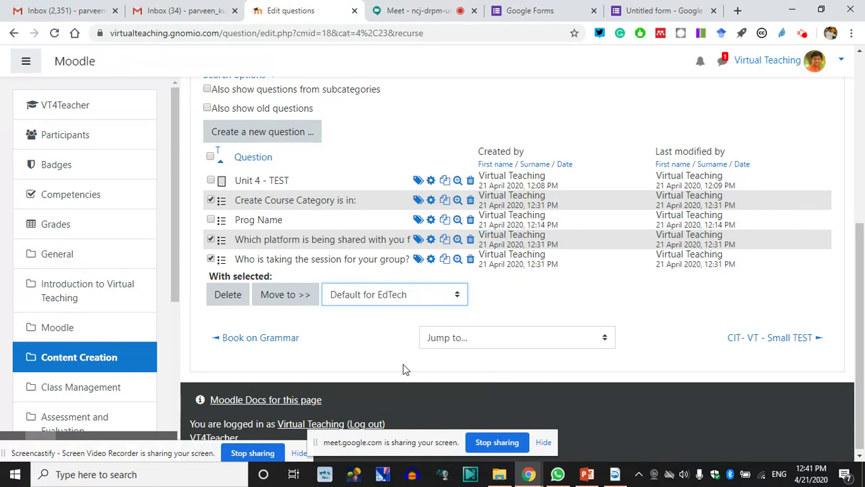
click(287, 304)
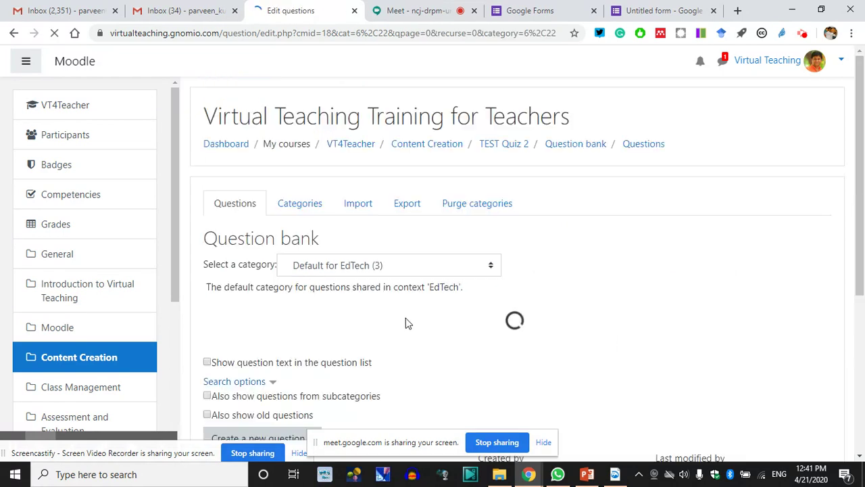
Step: Check the questions in the Default for EdTech category and return to the course's Assessment and Evaluation section
scroll(413, 336, down, 4)
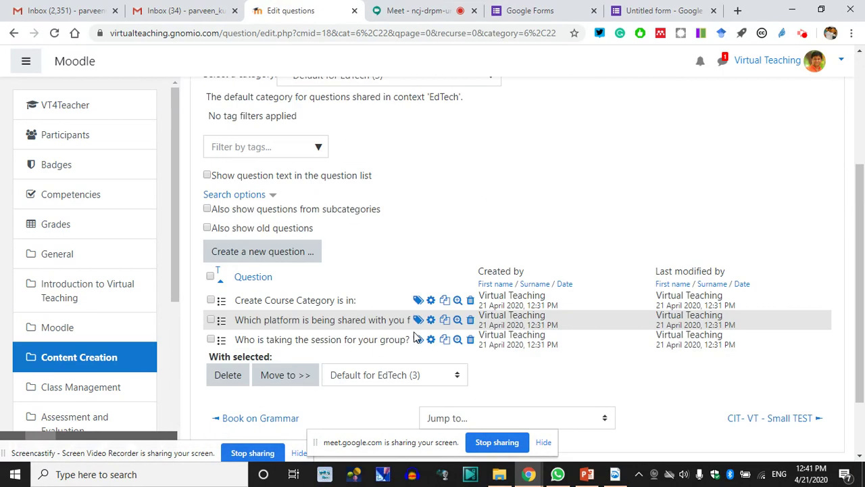
scroll(342, 376, up, 3)
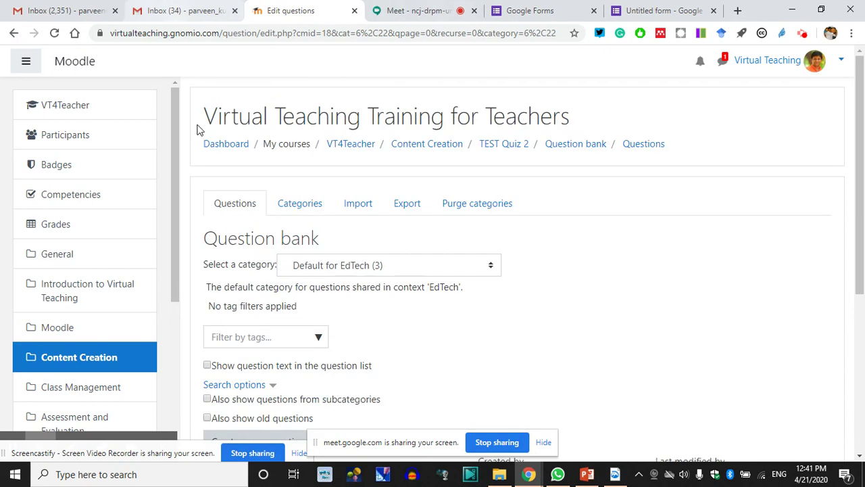
scroll(91, 344, down, 4)
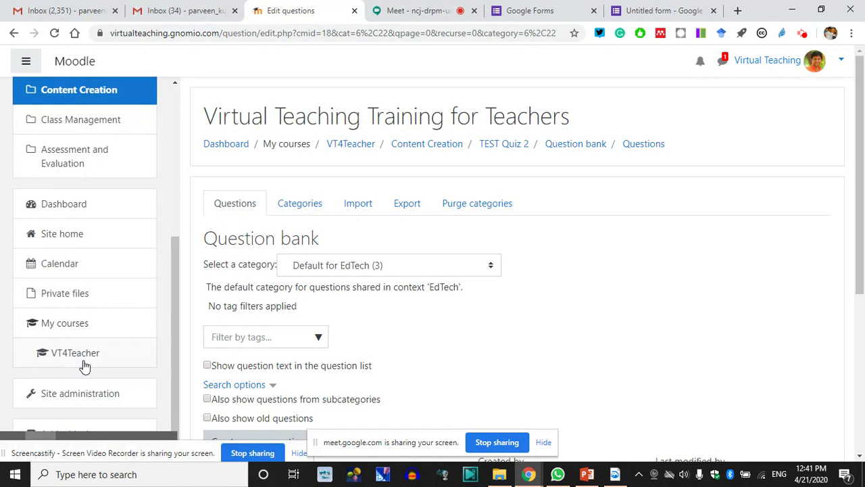
click(79, 162)
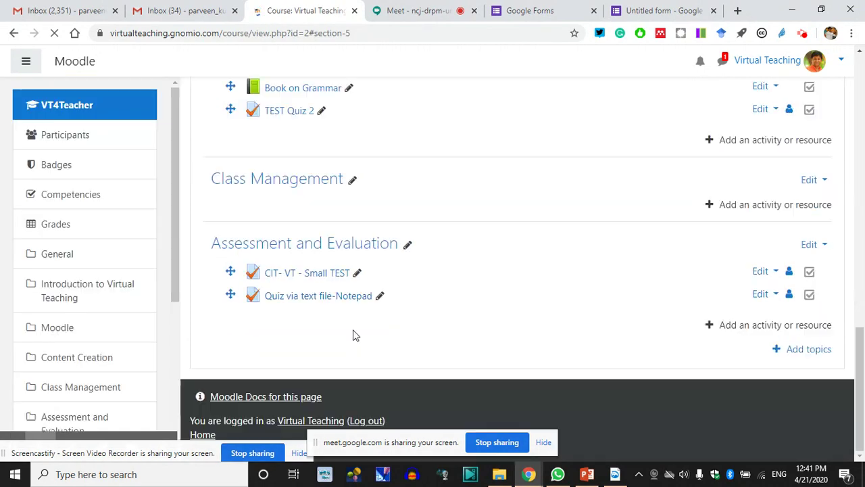
Step: Examine the question bank options on the course administration page and return to the course page
scroll(484, 334, up, 20)
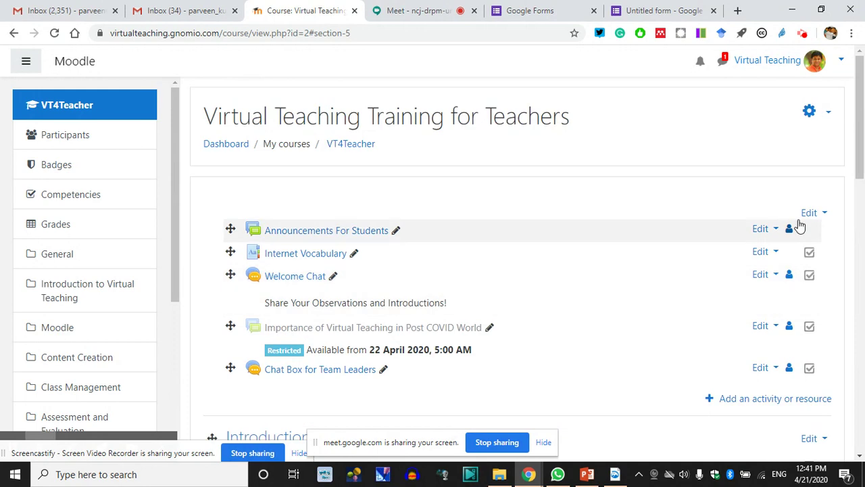
click(829, 113)
click(830, 115)
click(830, 115)
click(701, 348)
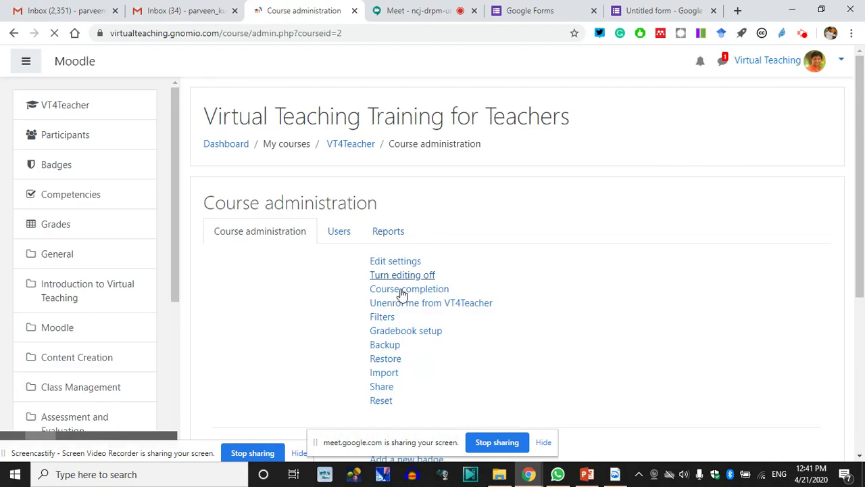
scroll(325, 274, down, 5)
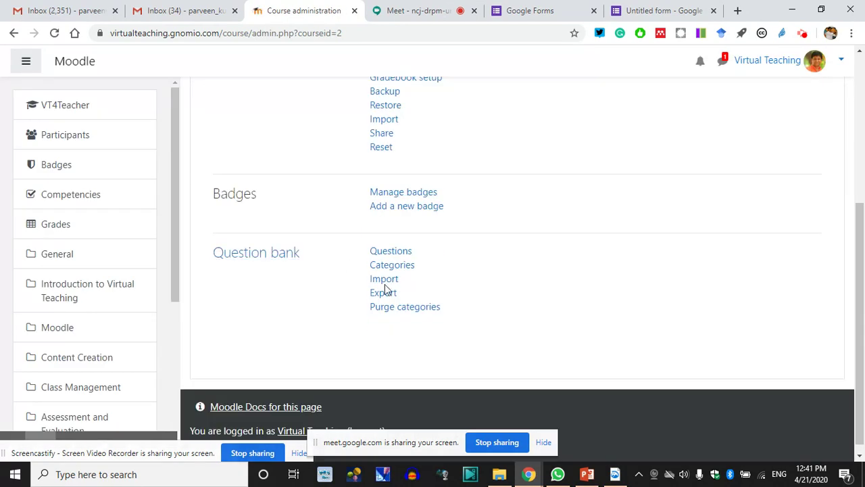
scroll(228, 282, up, 5)
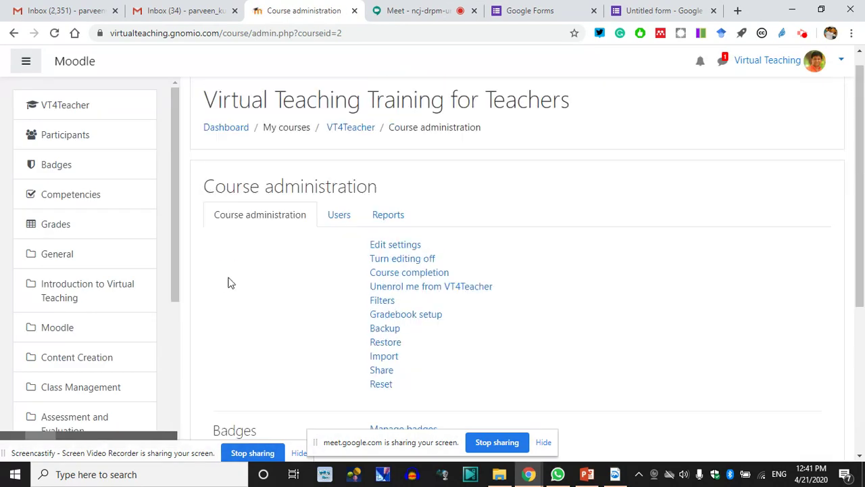
click(14, 33)
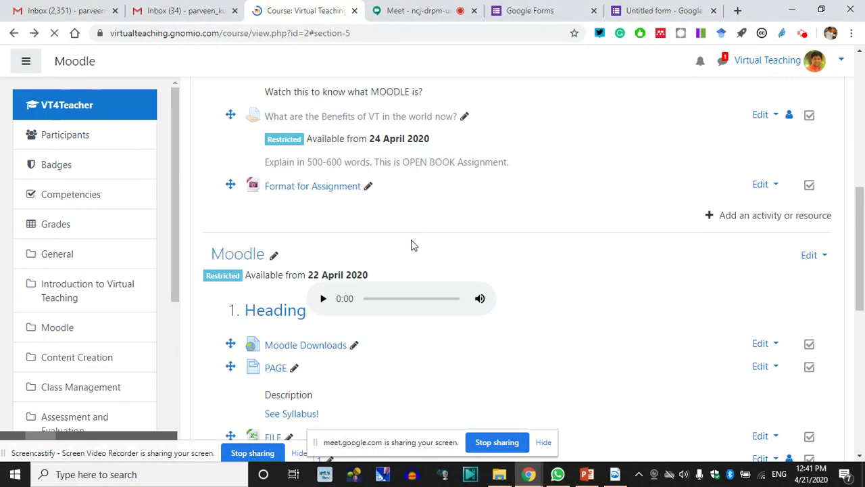
Step: Open TEST Quiz 2 for editing and remove its random question from the Default for VT4Teacher category
scroll(401, 247, down, 7)
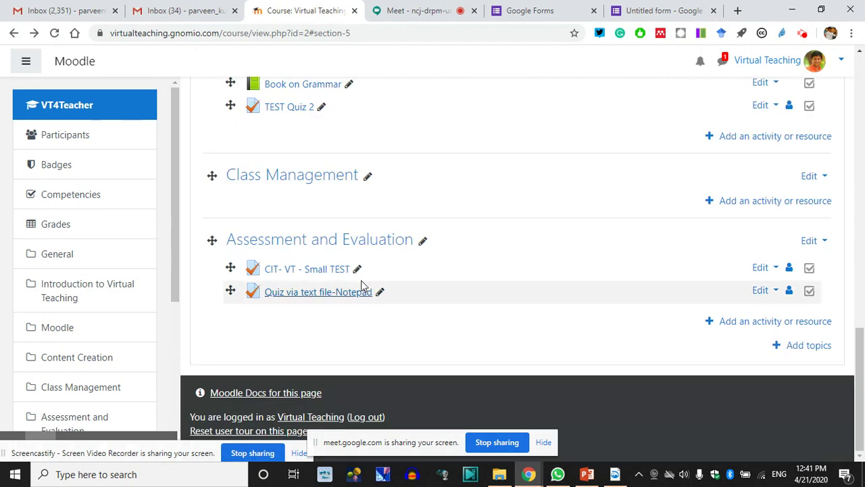
click(284, 113)
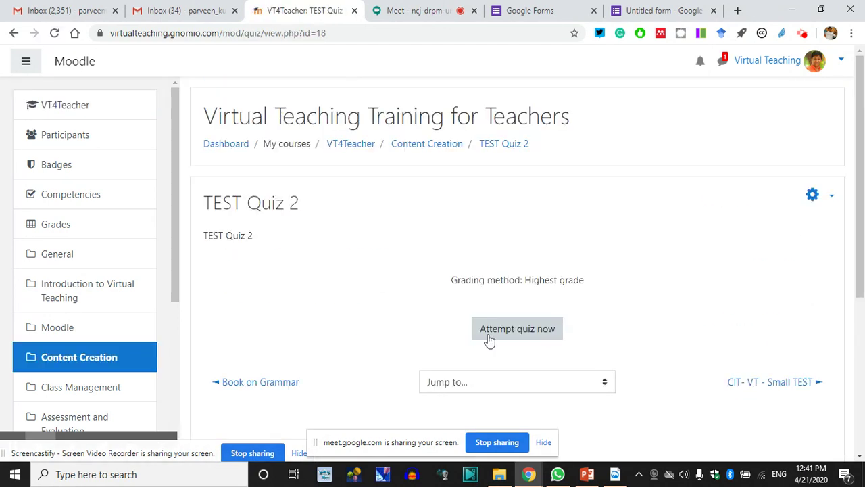
click(832, 202)
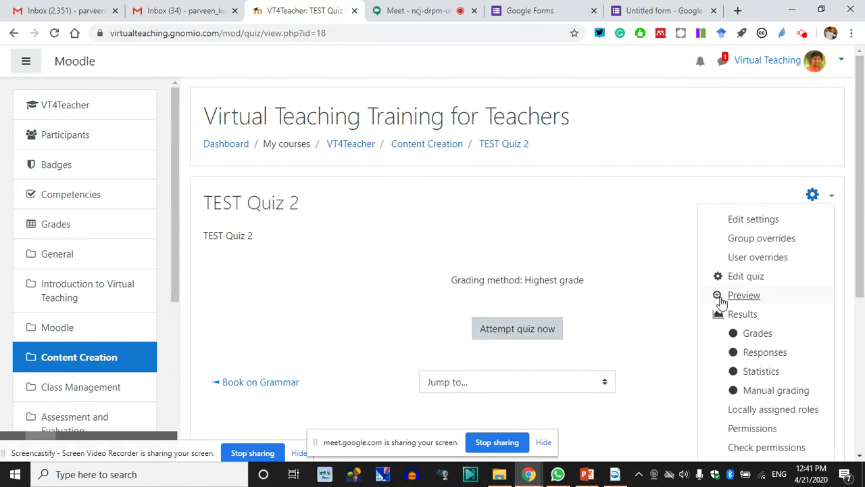
click(749, 276)
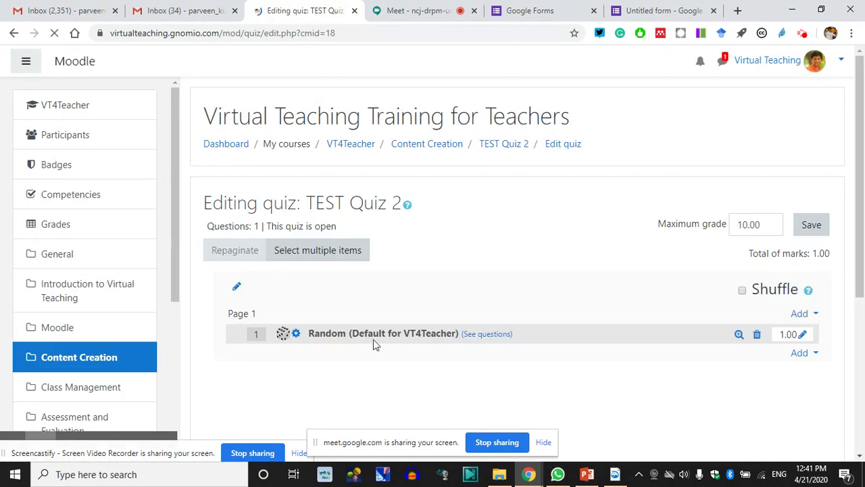
click(757, 334)
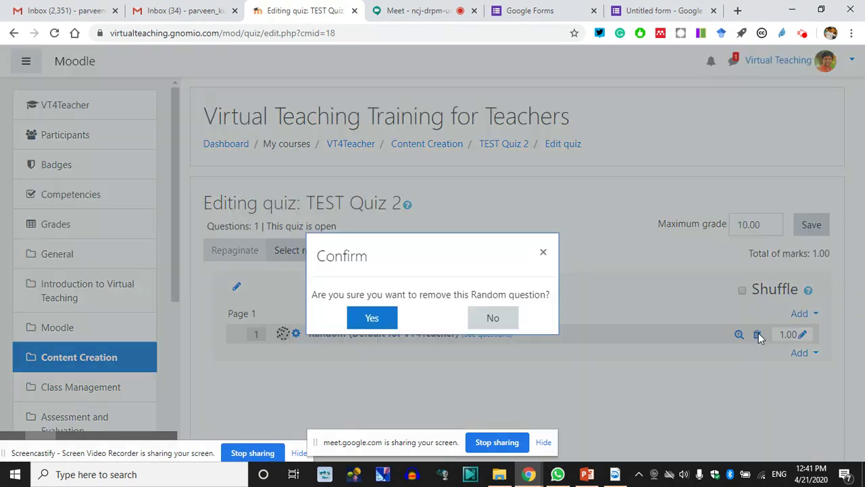
click(374, 318)
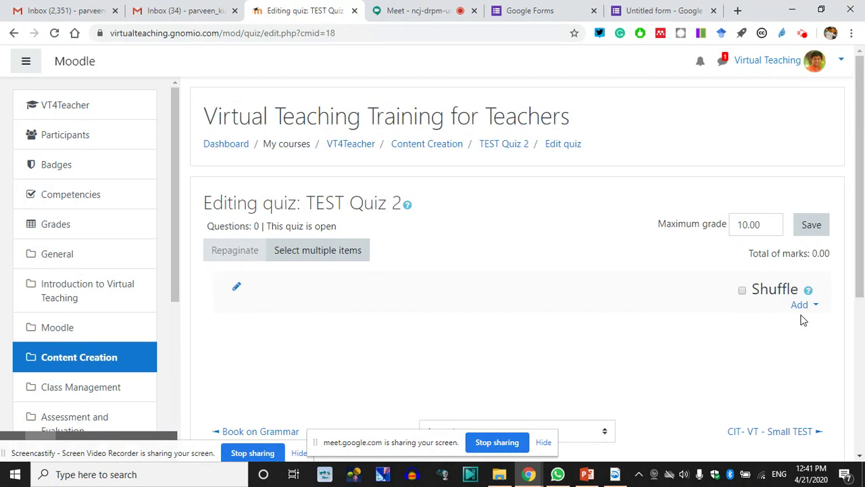
Step: Add the course category, platform and session-taker questions to the quiz from the question bank's Default for EdTech category
click(813, 310)
click(758, 351)
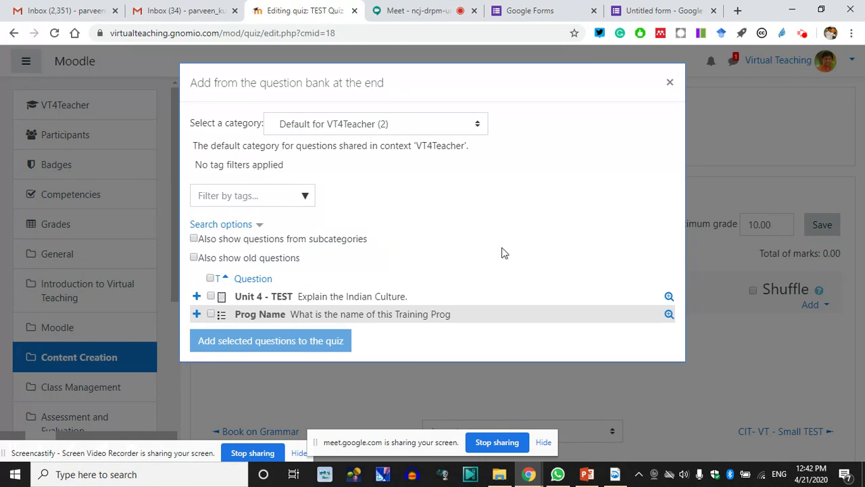
click(385, 124)
click(399, 128)
click(400, 131)
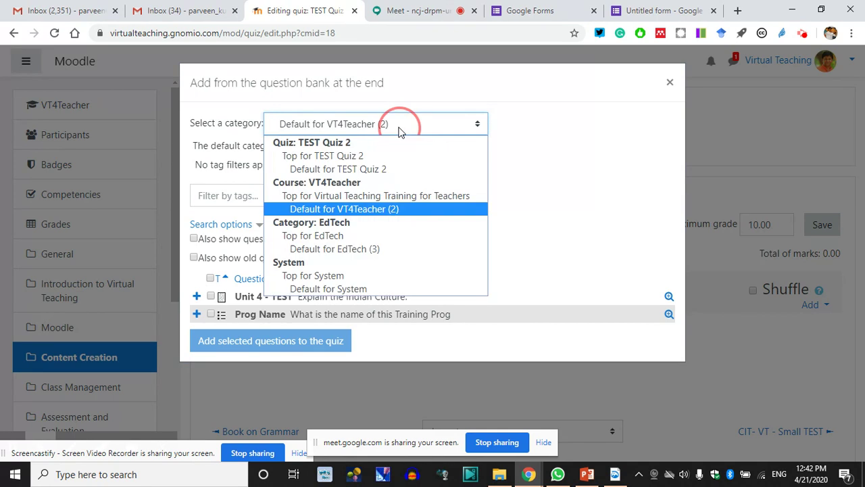
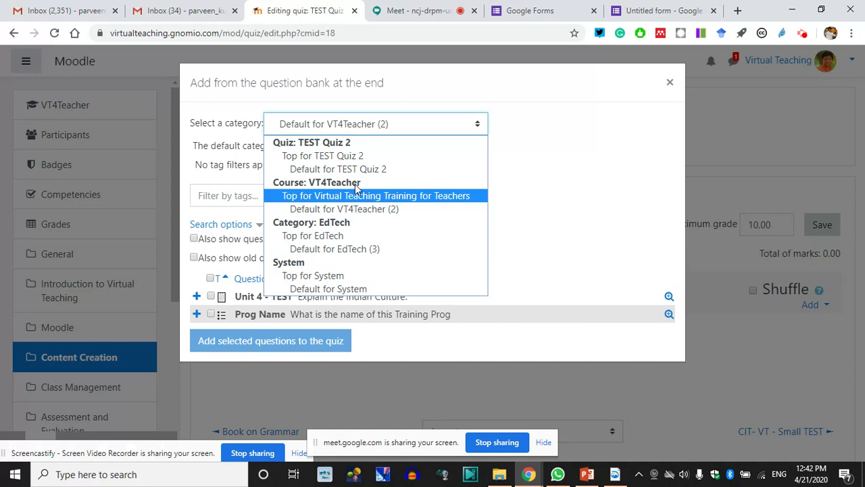
click(327, 250)
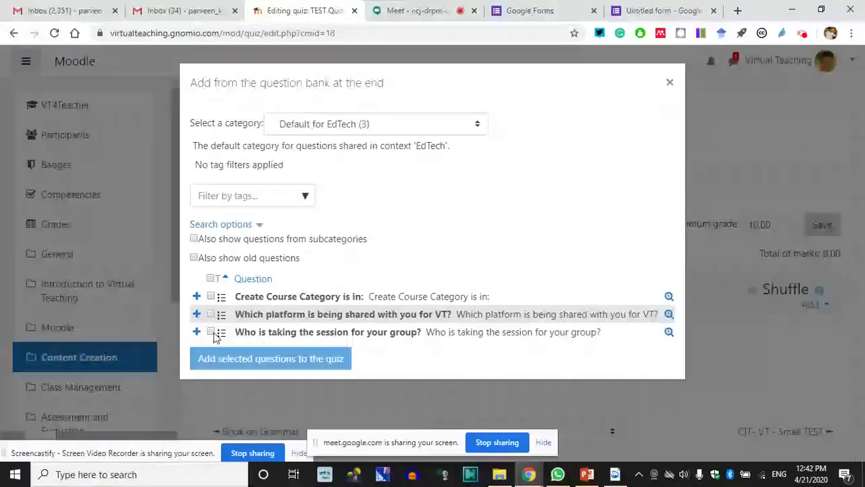
click(211, 333)
click(211, 296)
click(236, 357)
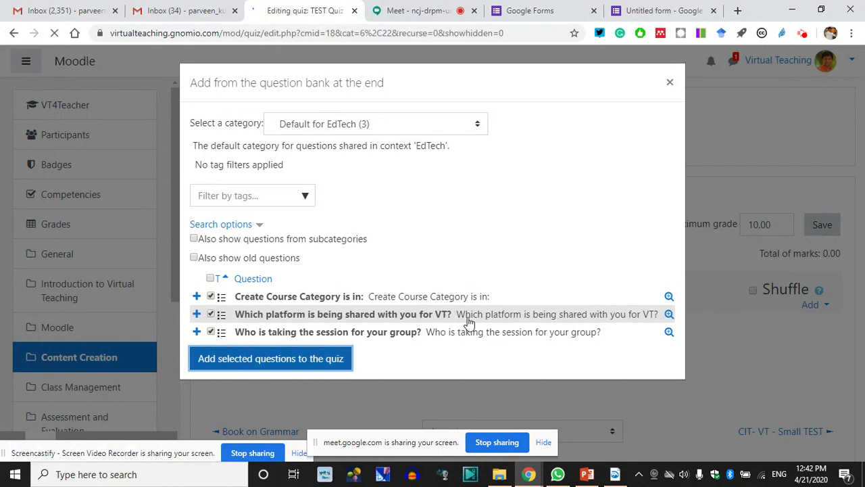
Step: Save the quiz's maximum grade as 10.00
scroll(344, 336, down, 2)
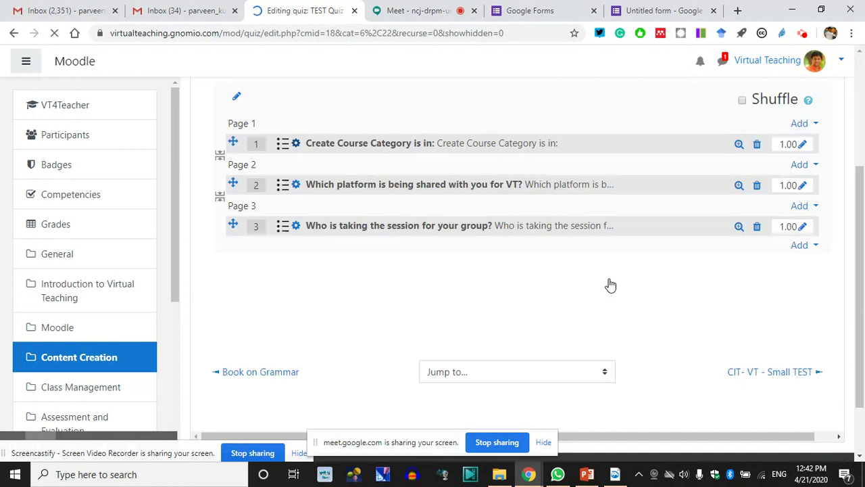
scroll(783, 217, up, 1)
click(813, 163)
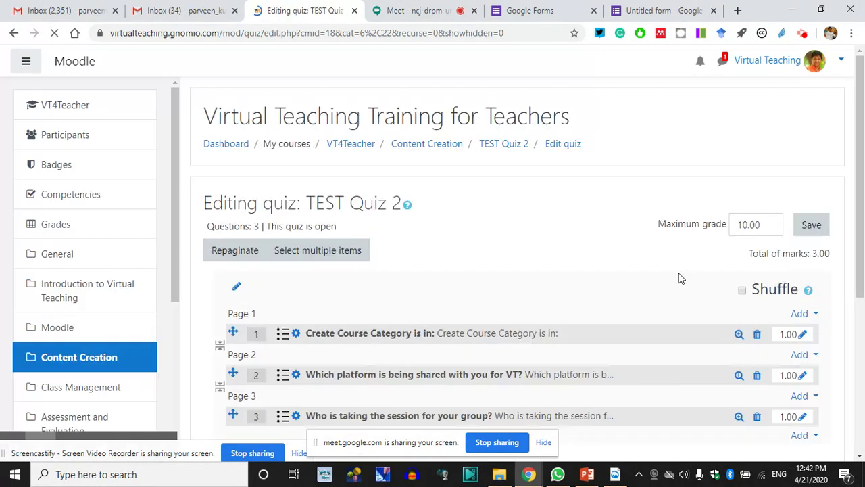
drag(745, 223, 720, 234)
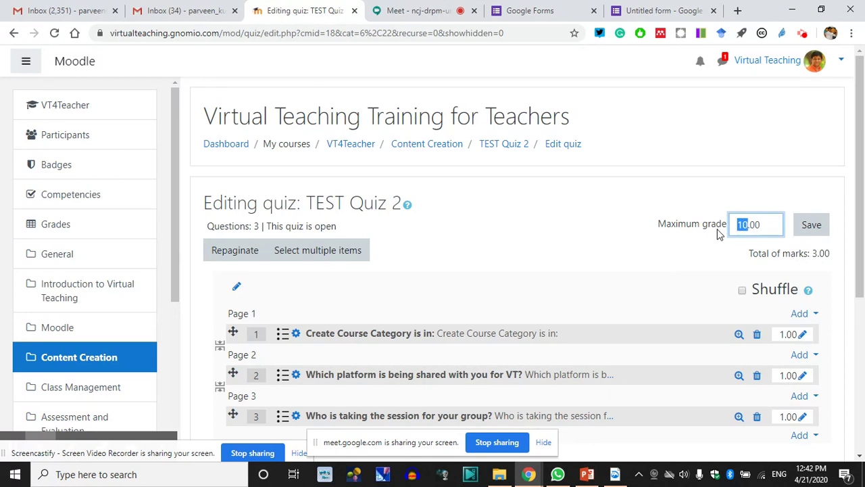
click(811, 228)
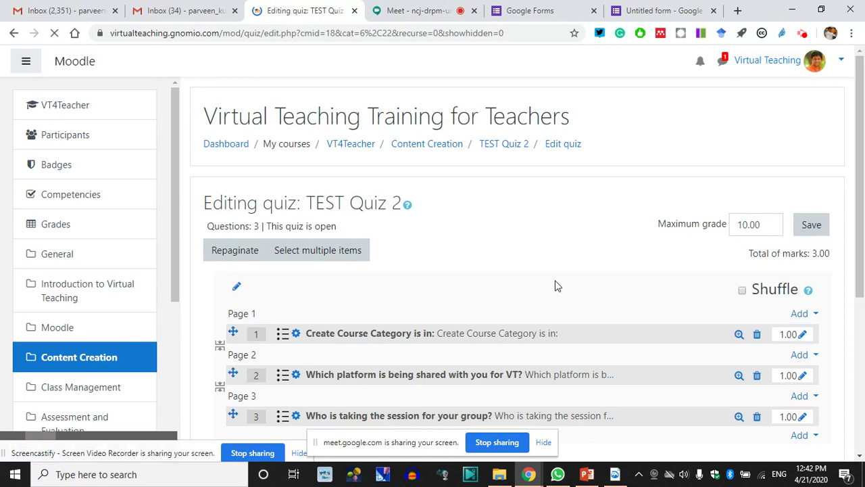
Step: Open the course's Assessment and Evaluation section in a new browser tab and switch to it
scroll(696, 299, down, 4)
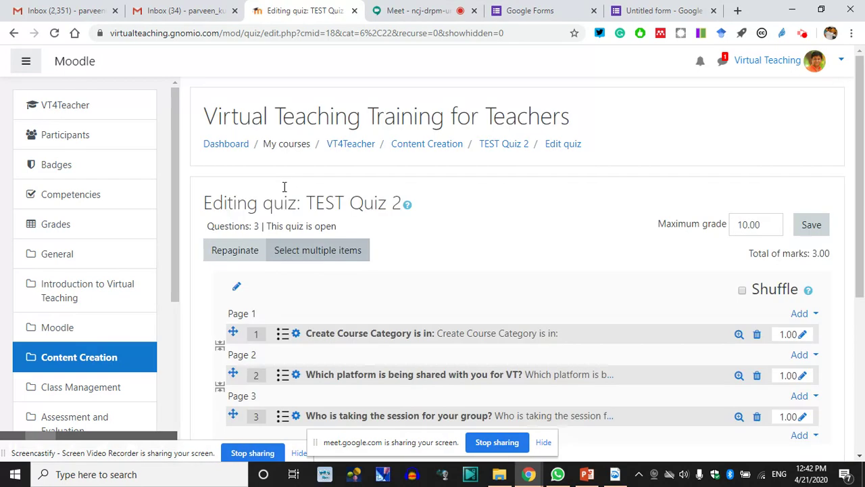
scroll(188, 312, down, 2)
scroll(83, 383, down, 4)
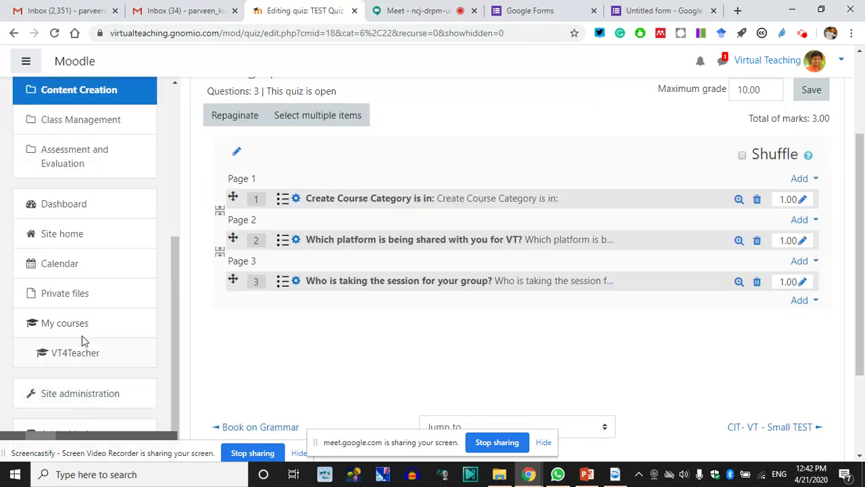
right_click(71, 153)
click(139, 163)
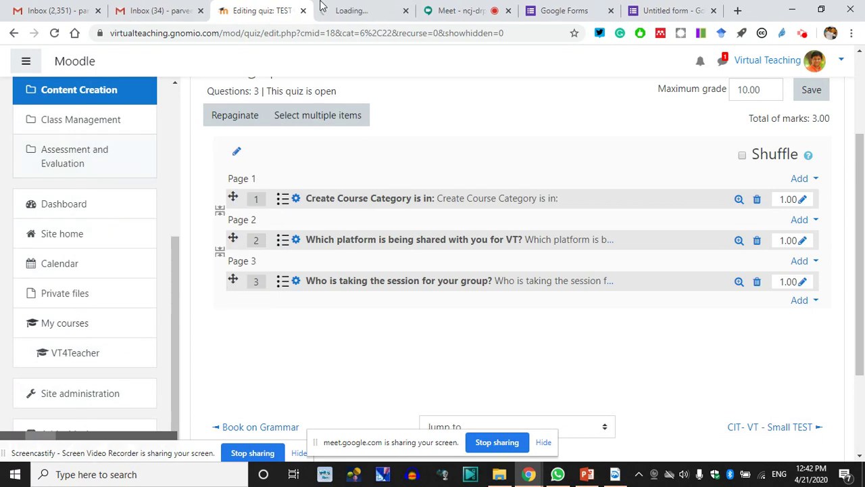
click(345, 10)
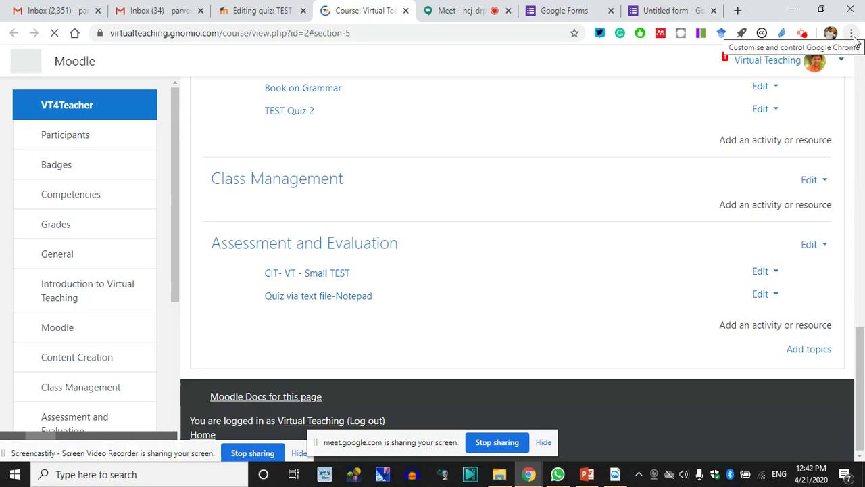
Step: Switch the course view to the Student role
scroll(372, 264, up, 1)
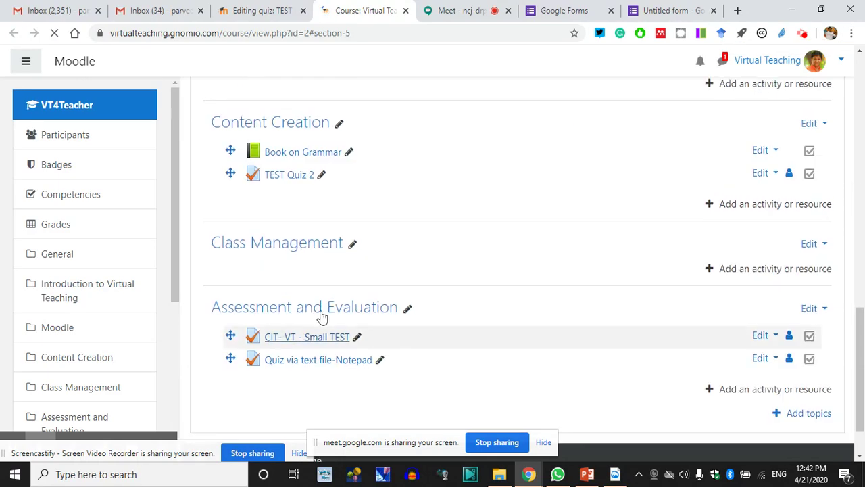
scroll(311, 250, up, 2)
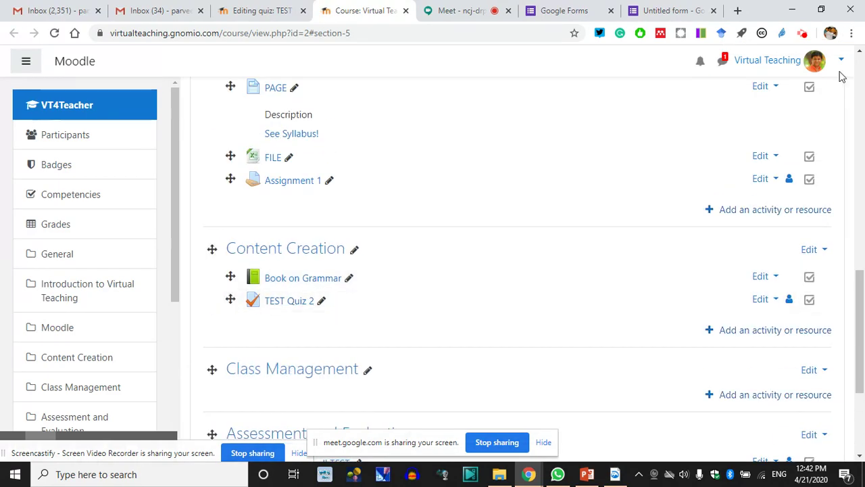
scroll(843, 76, down, 3)
click(843, 63)
click(777, 224)
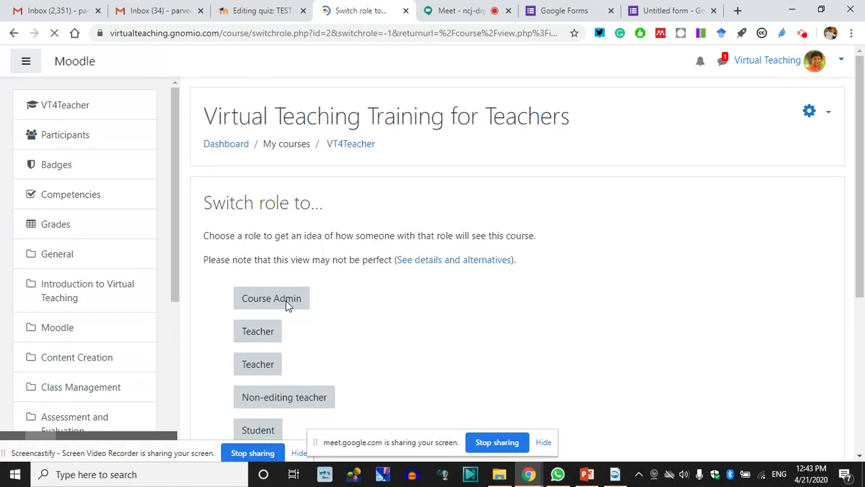
click(264, 309)
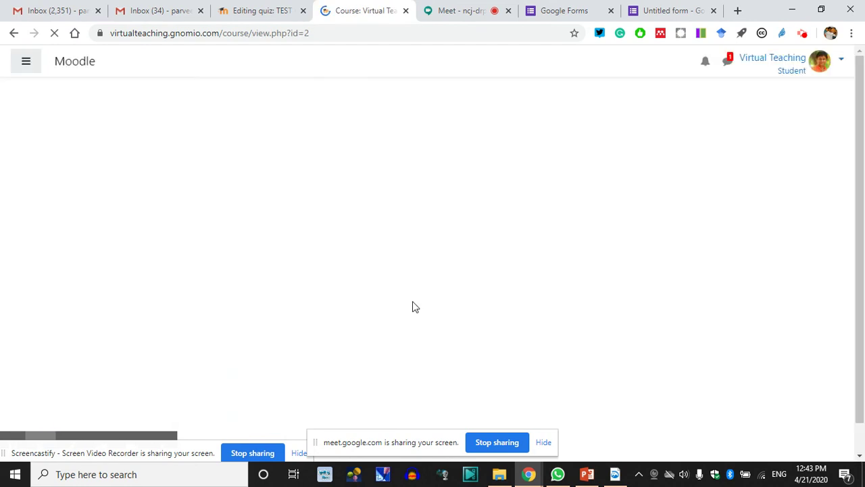
Step: Open TEST Quiz 2 from the Content Creation section as a student
scroll(405, 308, down, 8)
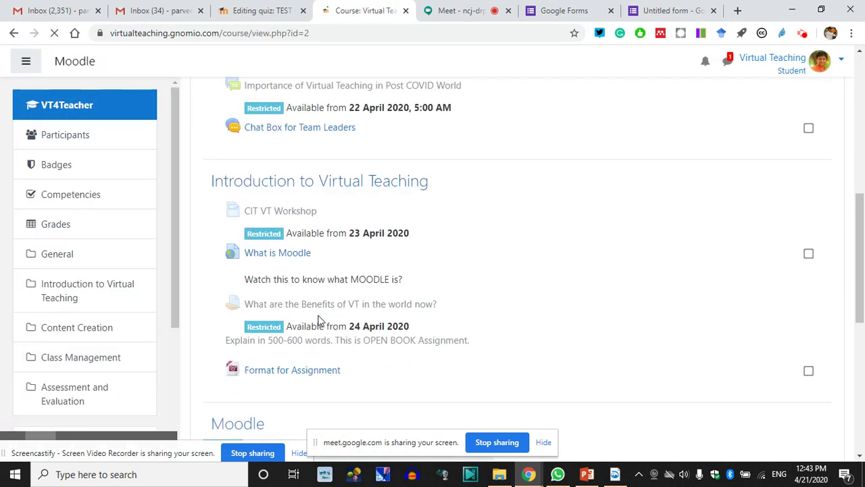
scroll(320, 323, down, 3)
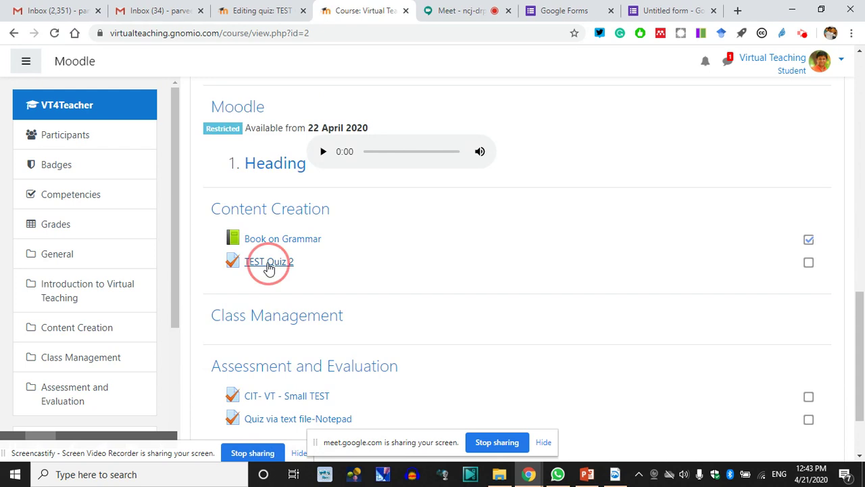
click(268, 262)
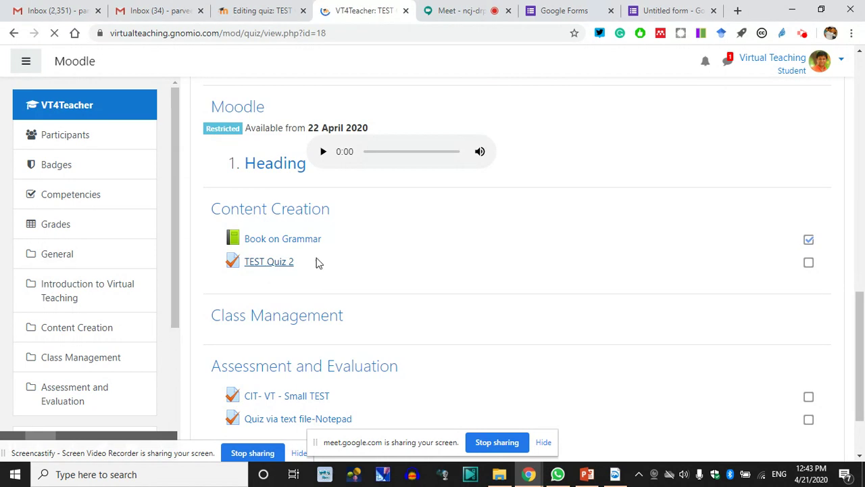
Step: Start an attempt at TEST Quiz 2 and answer the Create Course Category question with "Site Administration"
scroll(427, 286, down, 2)
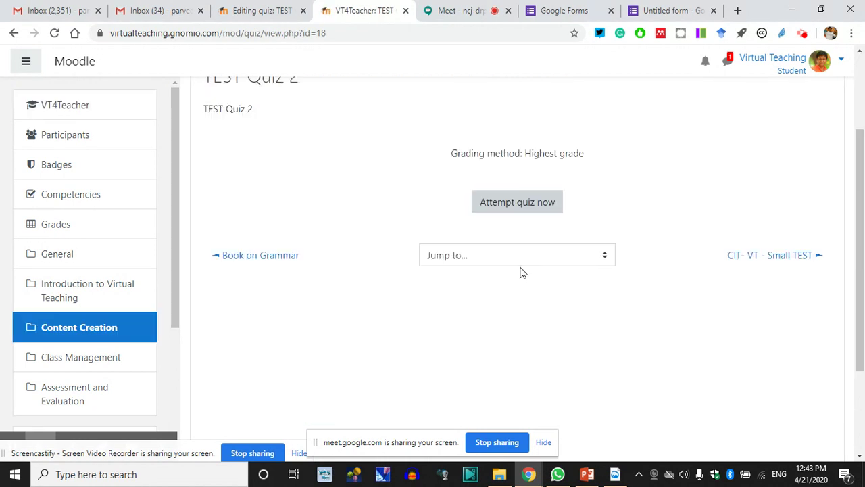
click(534, 207)
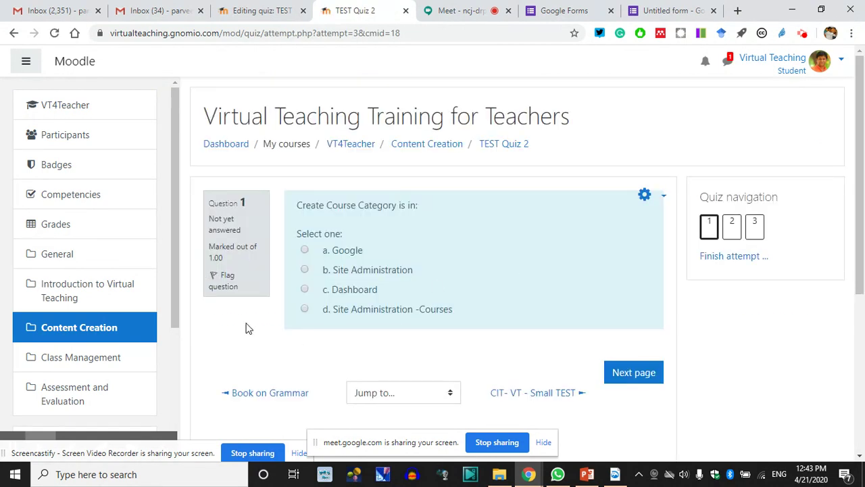
click(305, 270)
click(624, 372)
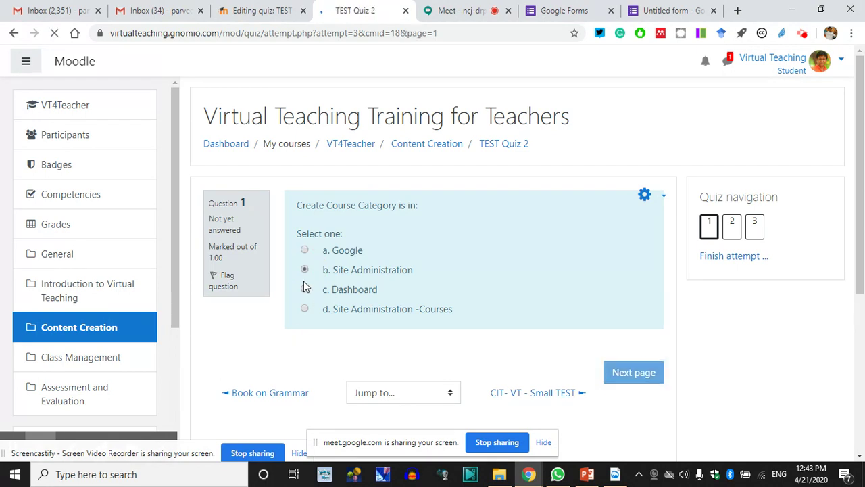
Step: Answer question 2 with option c and question 3 with option b, and finish the attempt
click(304, 289)
click(648, 376)
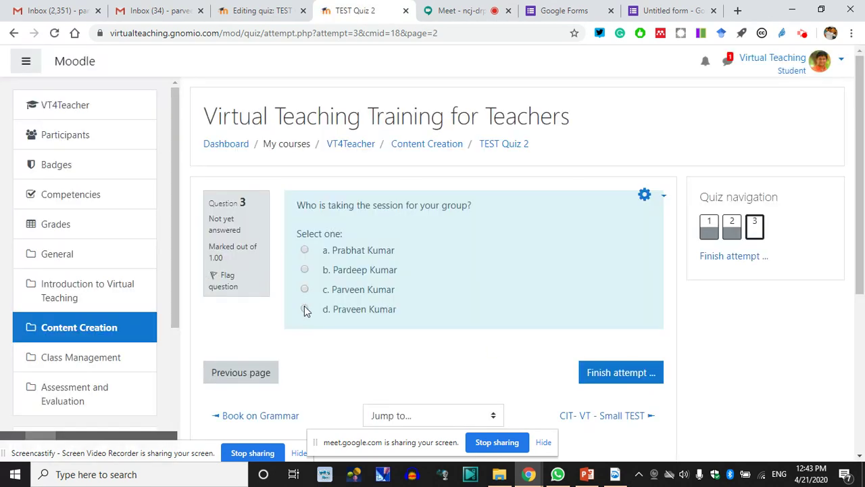
click(305, 269)
click(610, 368)
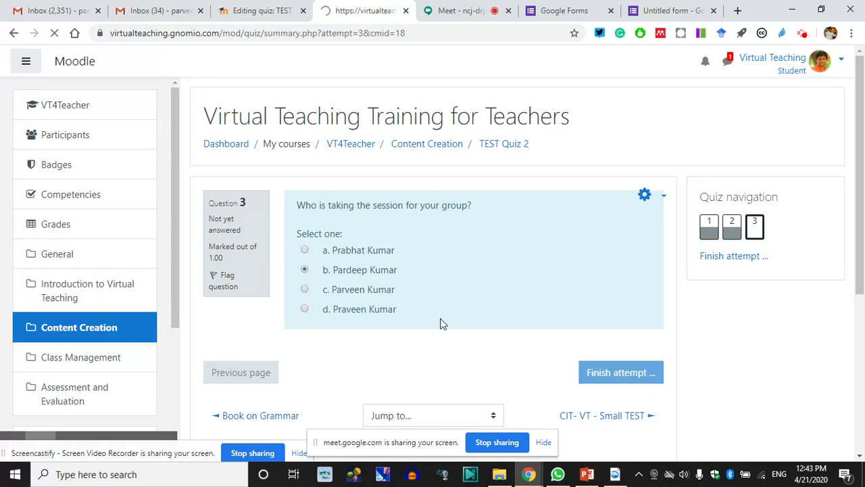
Step: Submit all answers of the TEST Quiz 2 attempt and confirm the submission
scroll(471, 305, down, 2)
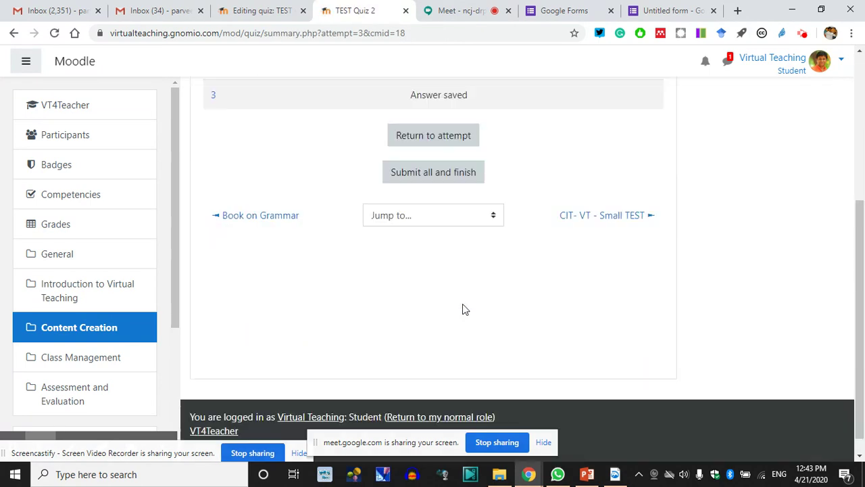
click(428, 174)
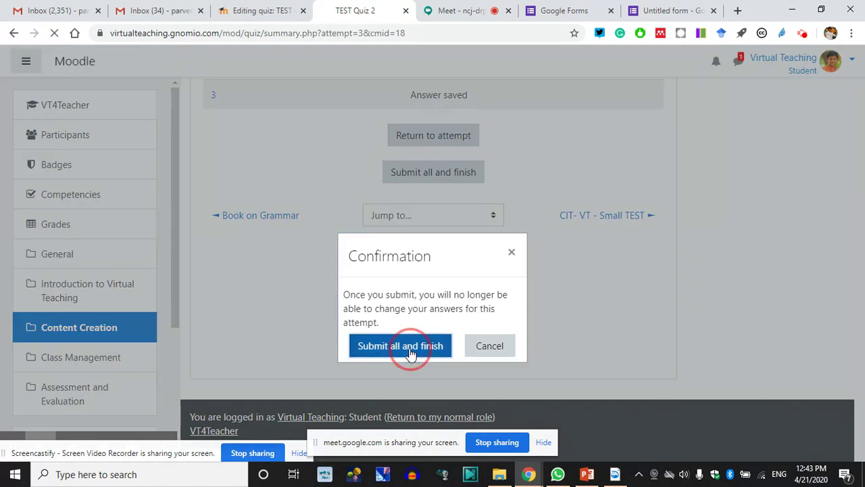
click(411, 351)
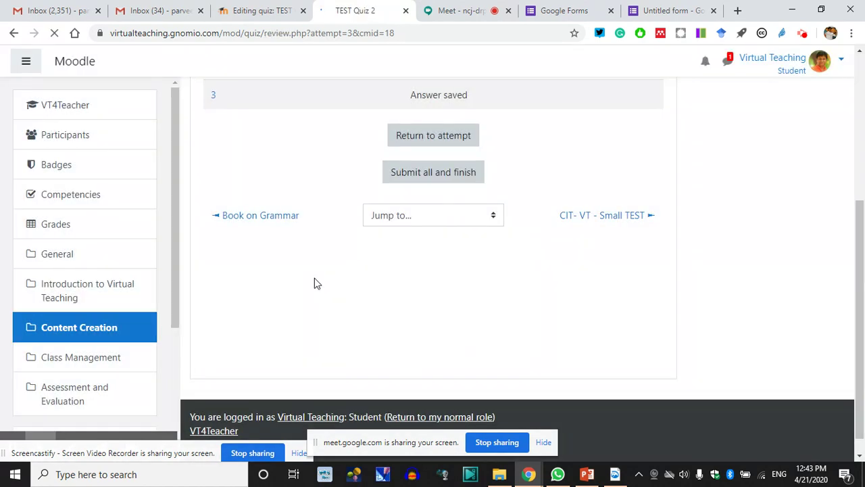
Step: Review the submitted attempt's marks, grade and the correct answer shown for each question
scroll(399, 302, down, 2)
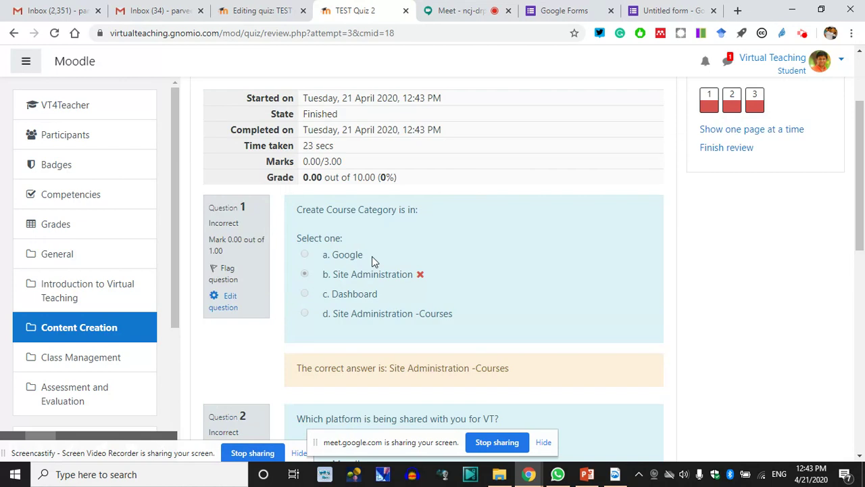
drag(306, 177, 355, 175)
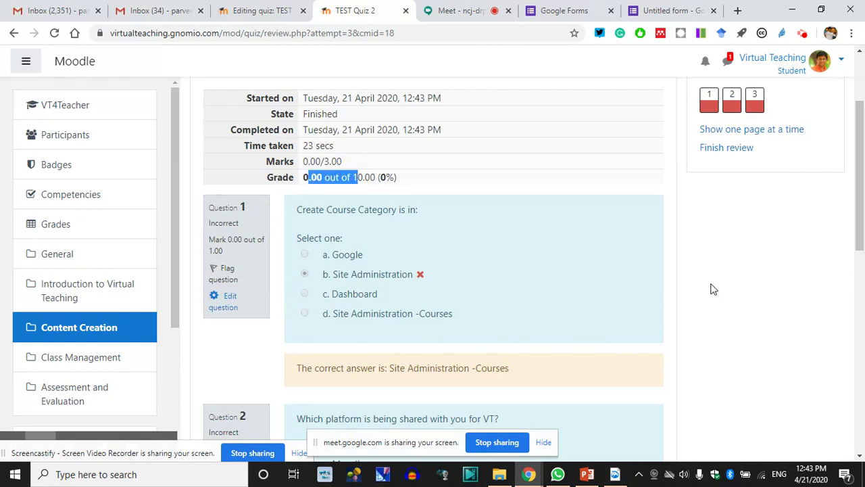
scroll(711, 289, down, 8)
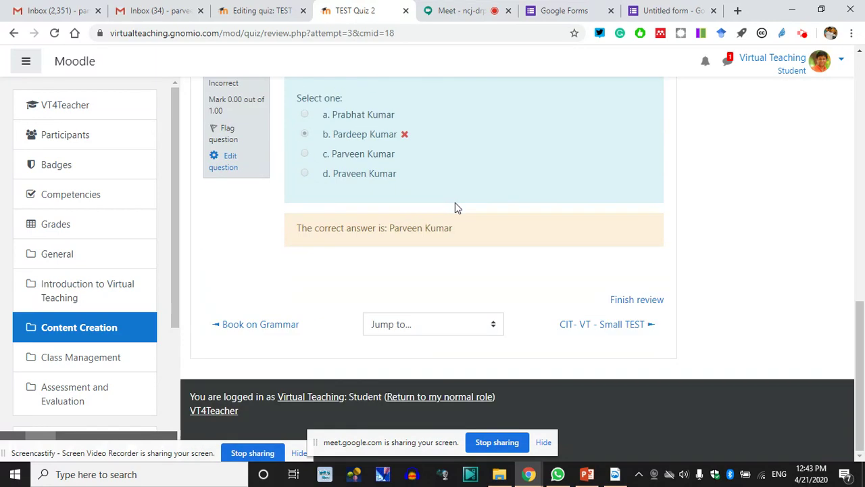
scroll(613, 313, up, 5)
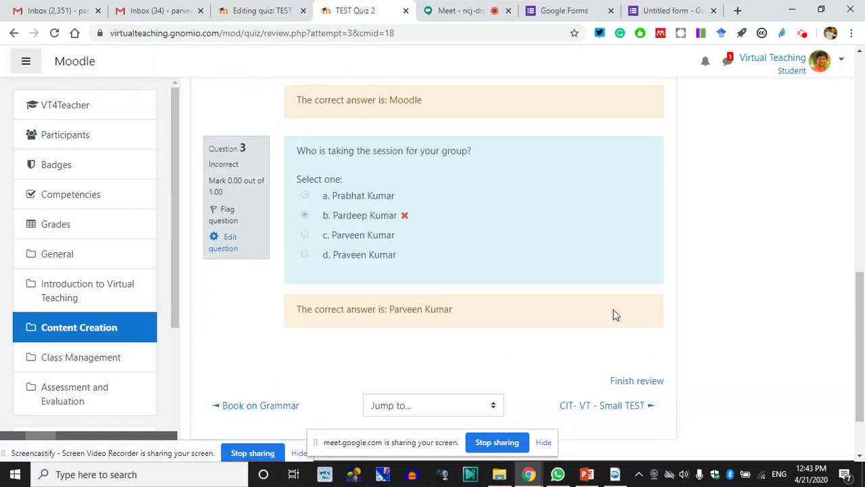
scroll(613, 313, down, 5)
click(482, 329)
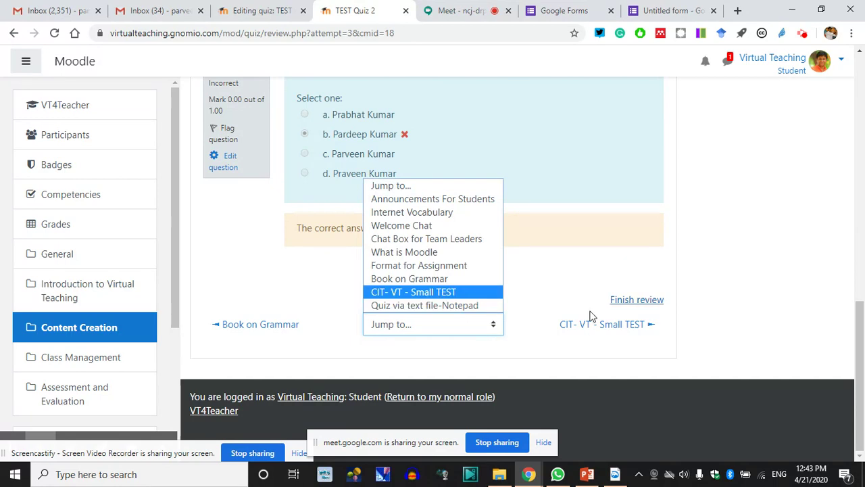
click(284, 294)
scroll(665, 288, up, 10)
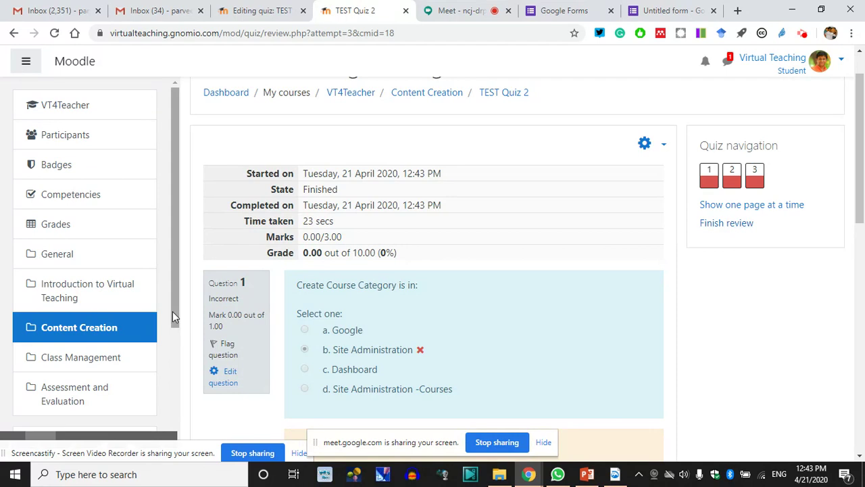
scroll(446, 277, up, 1)
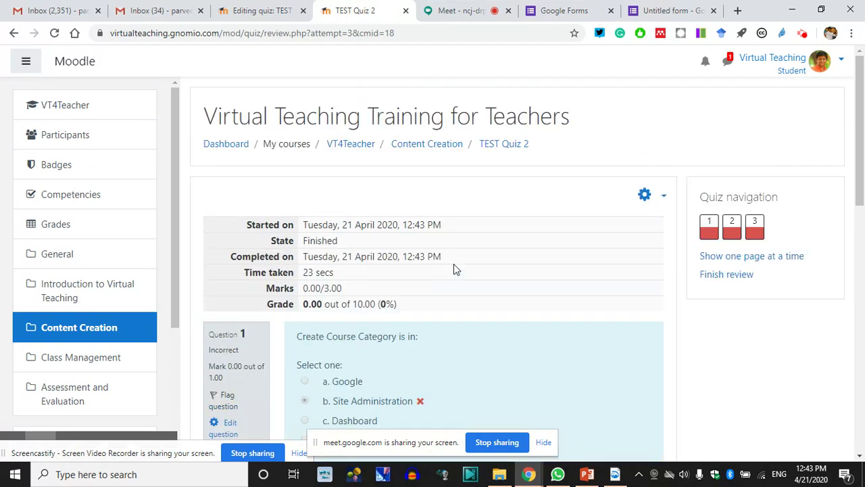
click(663, 197)
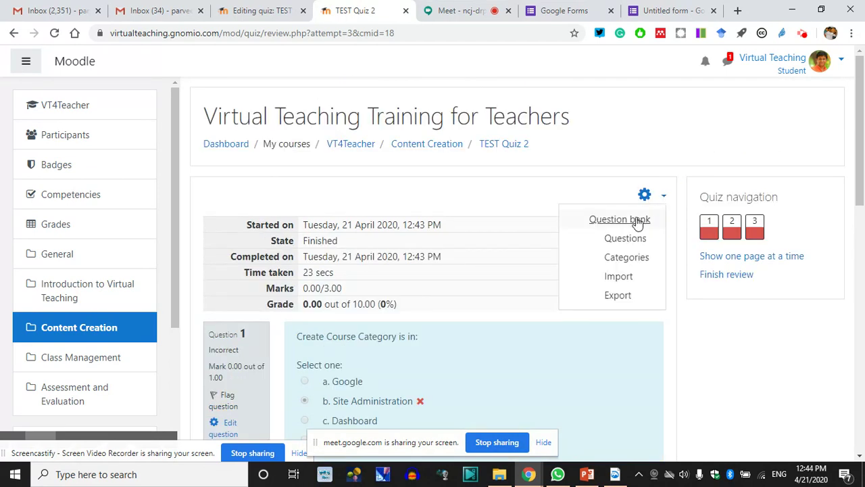
click(703, 333)
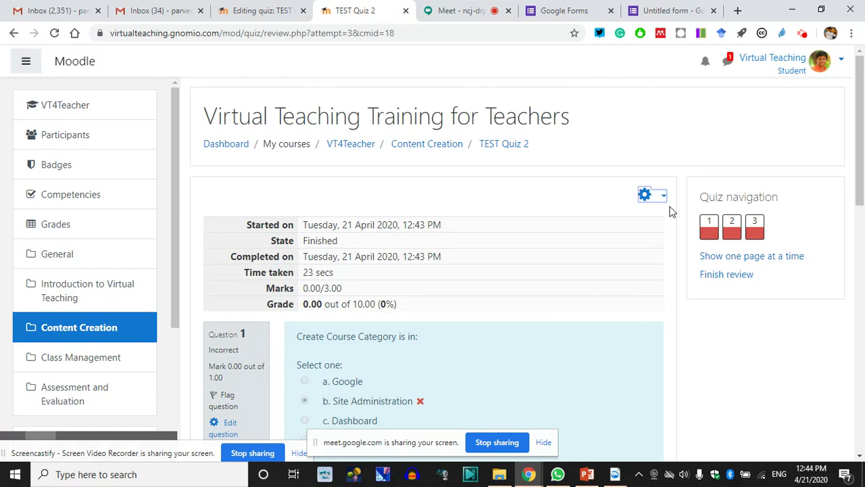
Step: Return to the course sections and view the previous attempts summary of Quiz via text file-Notepad
click(438, 144)
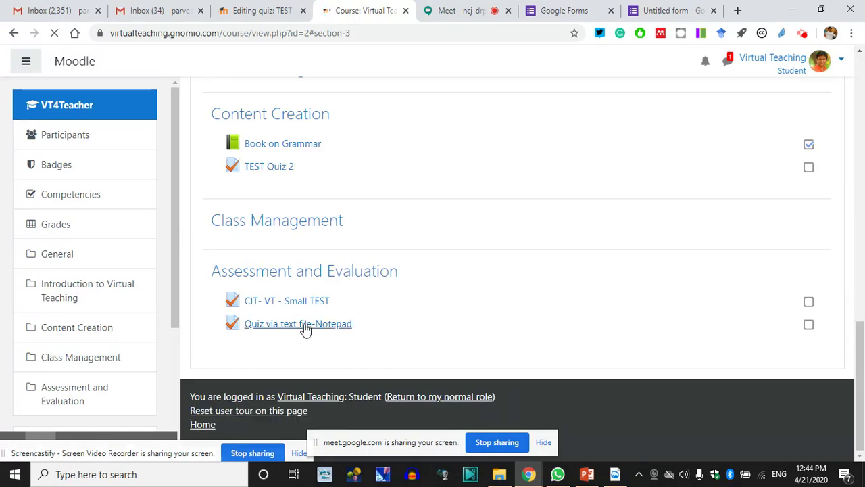
click(306, 328)
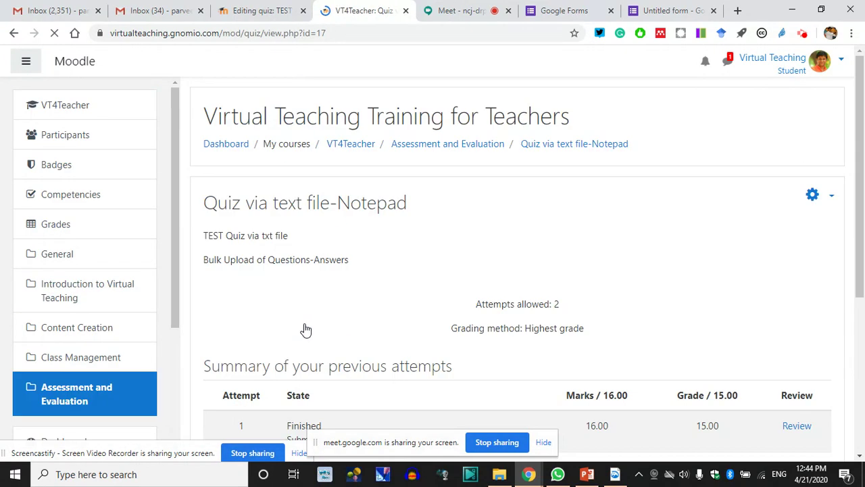
scroll(386, 336, down, 3)
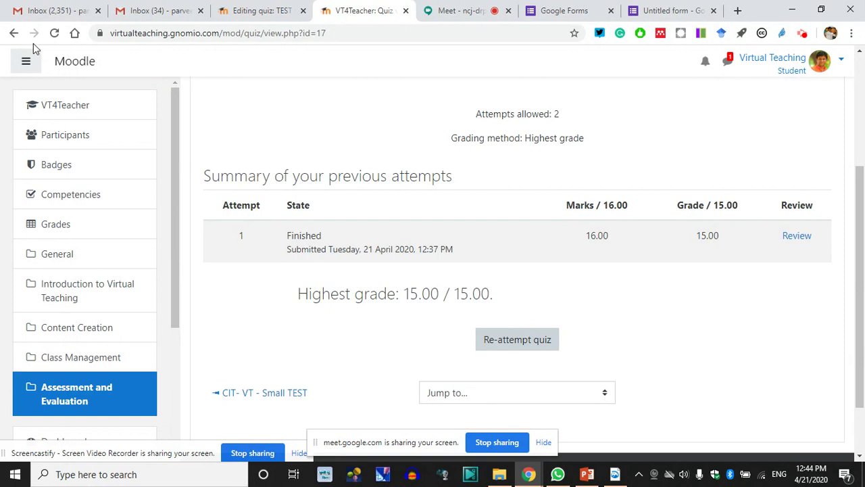
Step: Go back to the course page and start another attempt at TEST Quiz 2
click(15, 34)
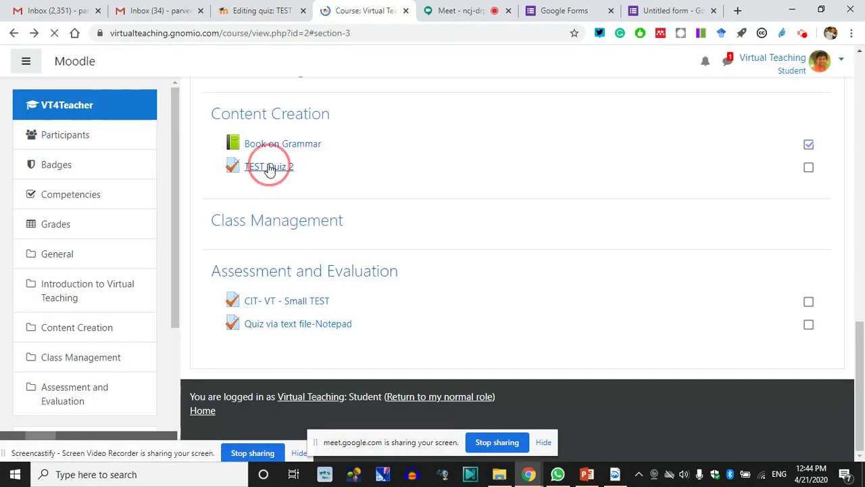
click(269, 169)
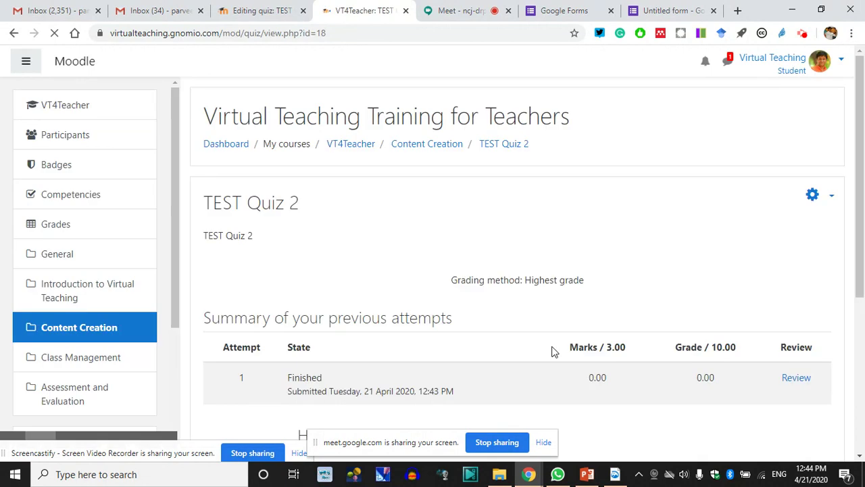
scroll(580, 360, down, 3)
click(517, 298)
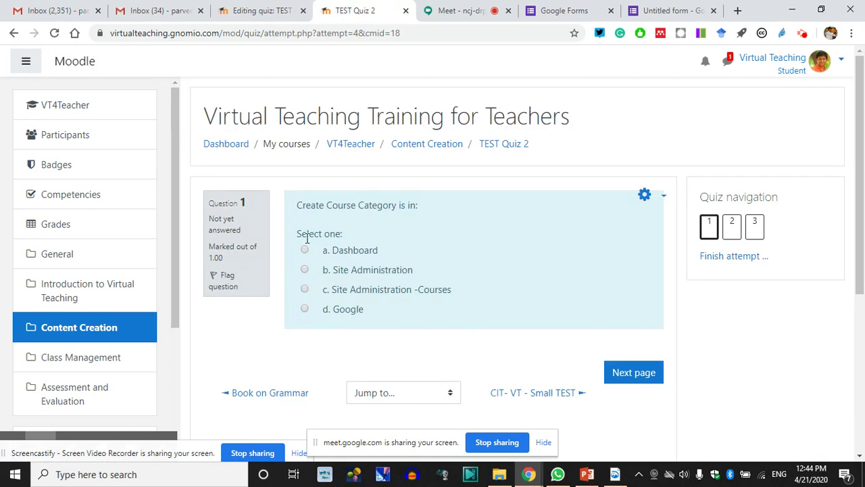
scroll(523, 378, down, 2)
scroll(571, 361, up, 2)
Step: Open the course grades as a student and examine the quiz grades and course total percentage in the user report
click(73, 232)
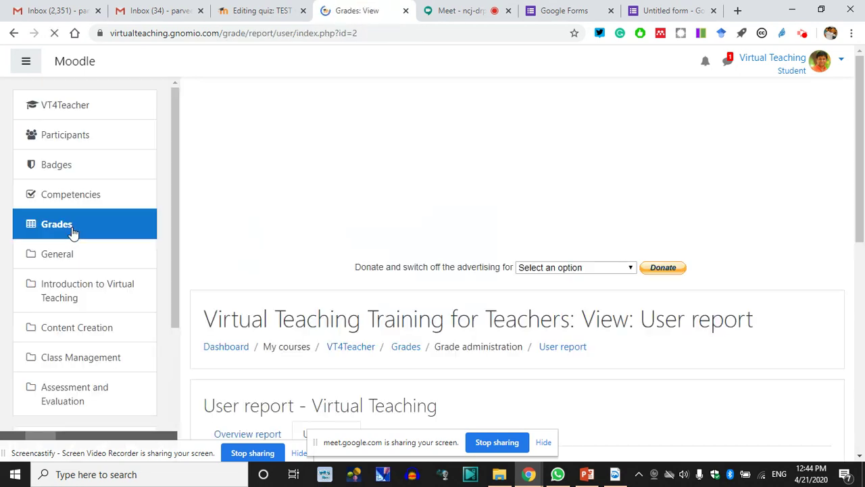
scroll(406, 318, down, 6)
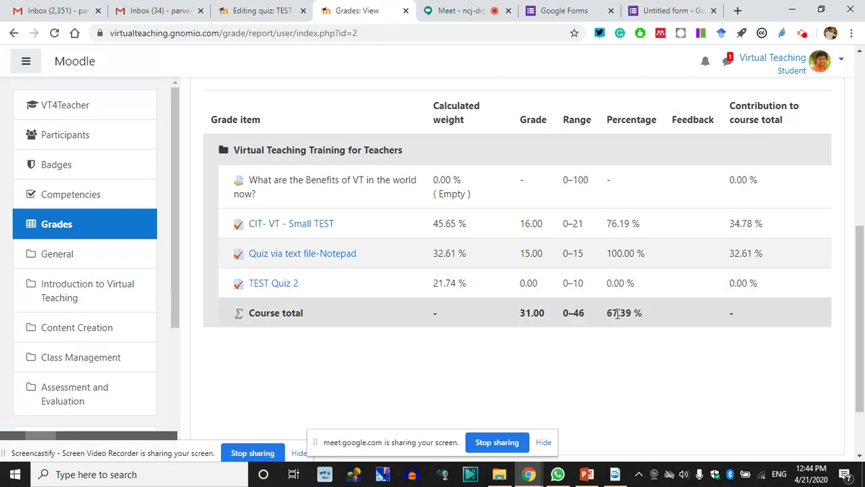
drag(617, 313, 607, 313)
Step: Open TEST Quiz 2 from the grade report and examine the state of its attempts
click(282, 285)
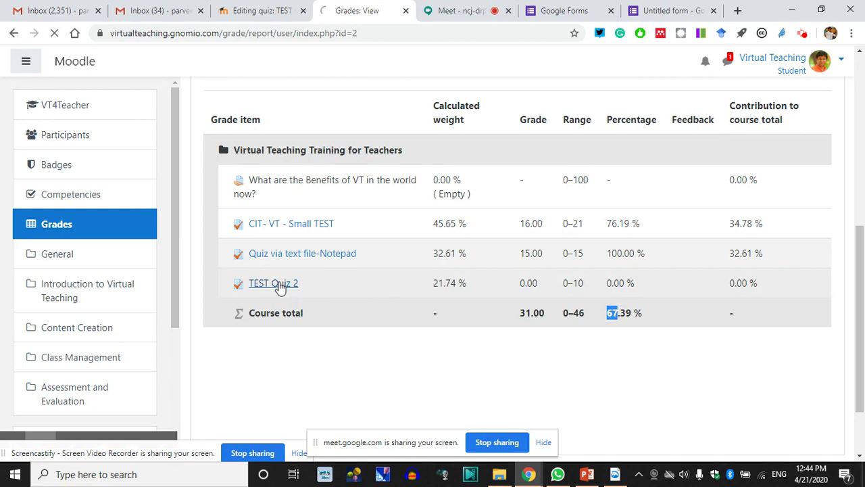
scroll(512, 323, down, 2)
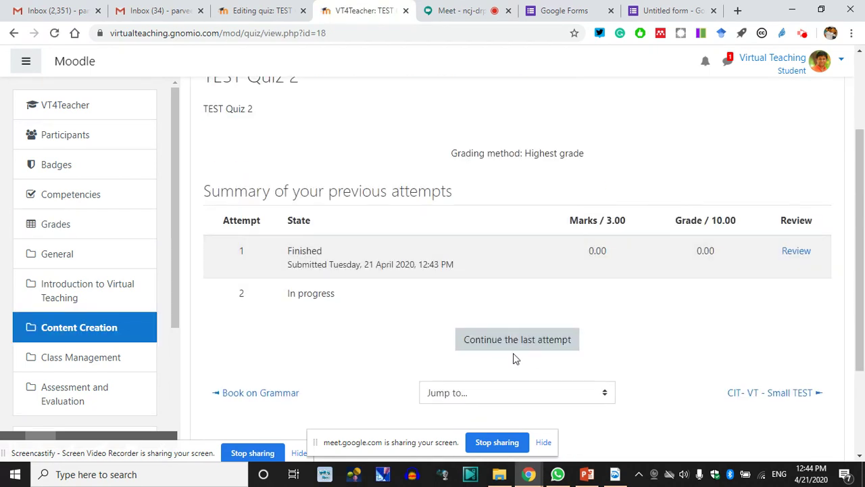
double_click(311, 294)
click(311, 293)
Step: Close the student-view browser tab and return to the TEST Quiz 2 editing page
click(405, 10)
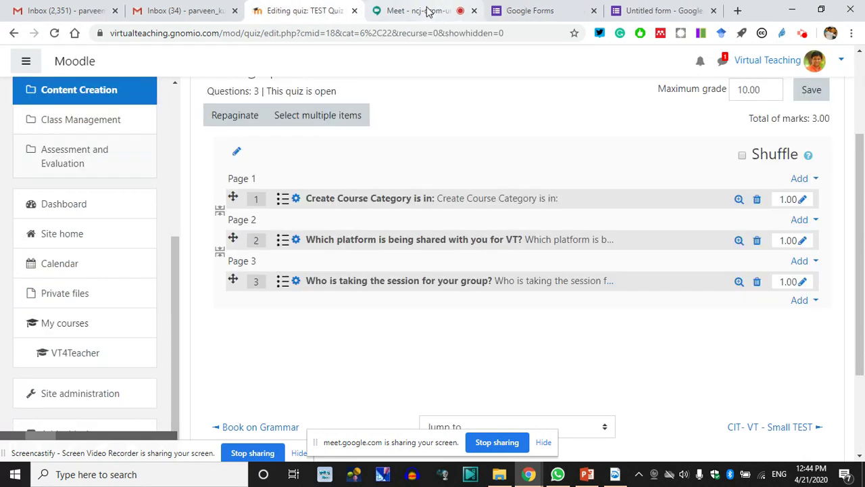
scroll(302, 301, up, 2)
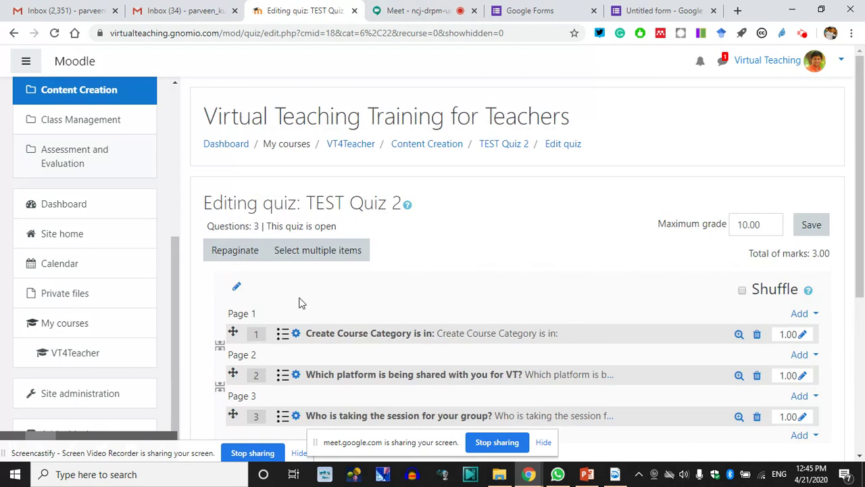
scroll(151, 271, up, 1)
scroll(150, 271, up, 5)
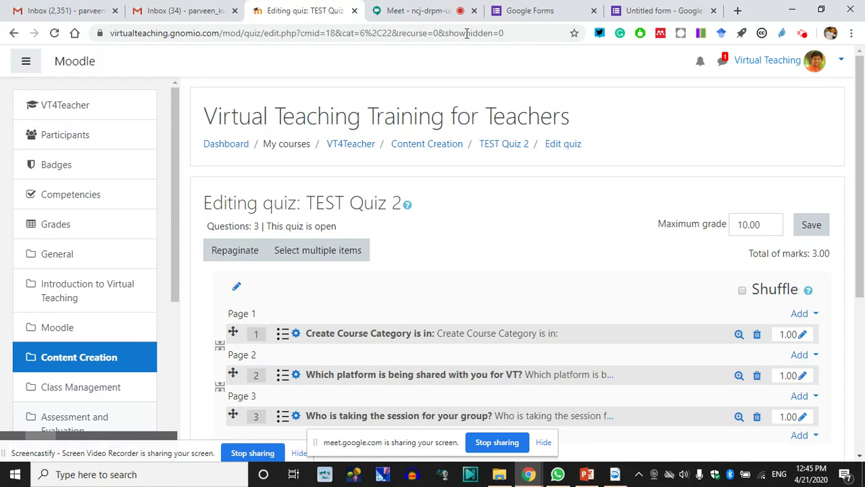
Step: Check the participants' latest questions in the Google Meet chat and return to the quiz editing page
click(438, 10)
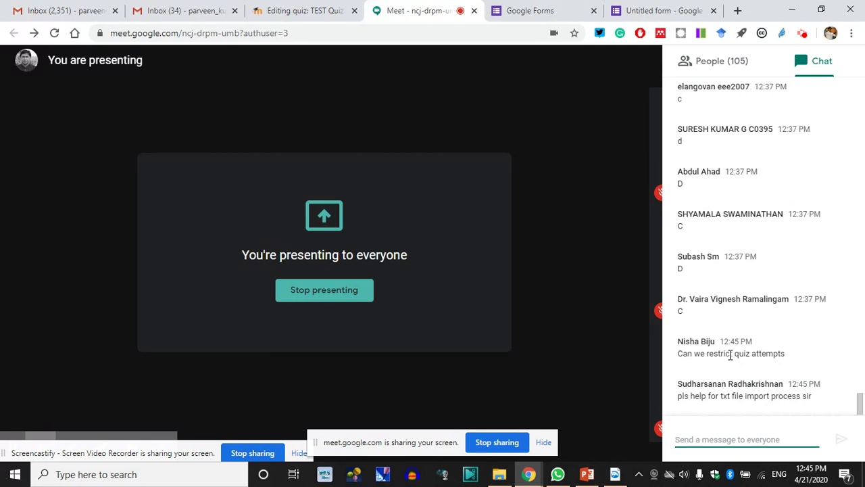
click(305, 10)
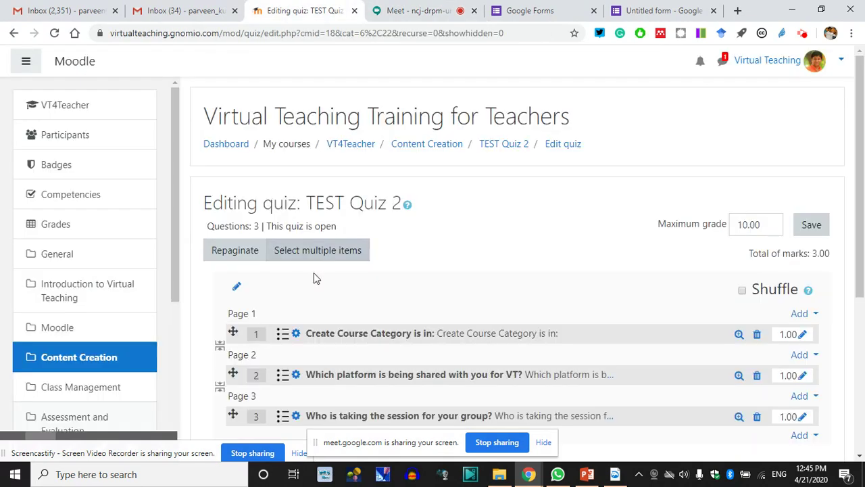
Step: Leave the TEST Quiz 2 editing page and go to the course's Assessment and Evaluation section
scroll(363, 328, down, 3)
scroll(363, 327, up, 3)
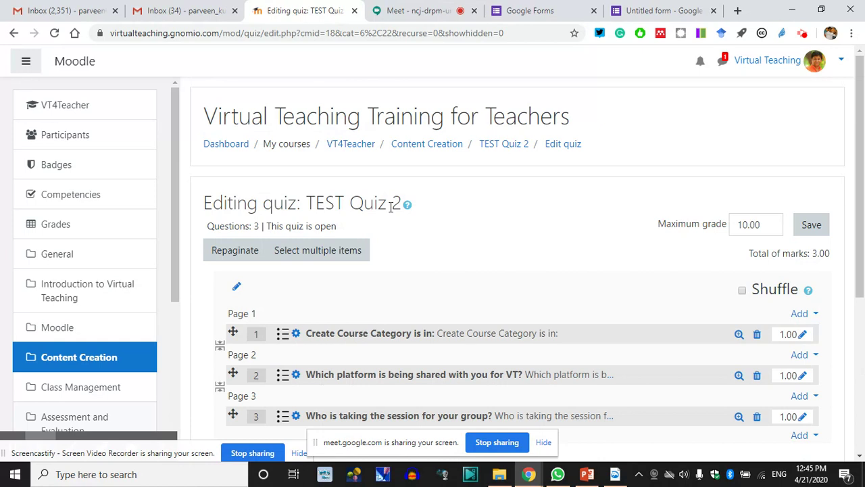
scroll(104, 385, down, 4)
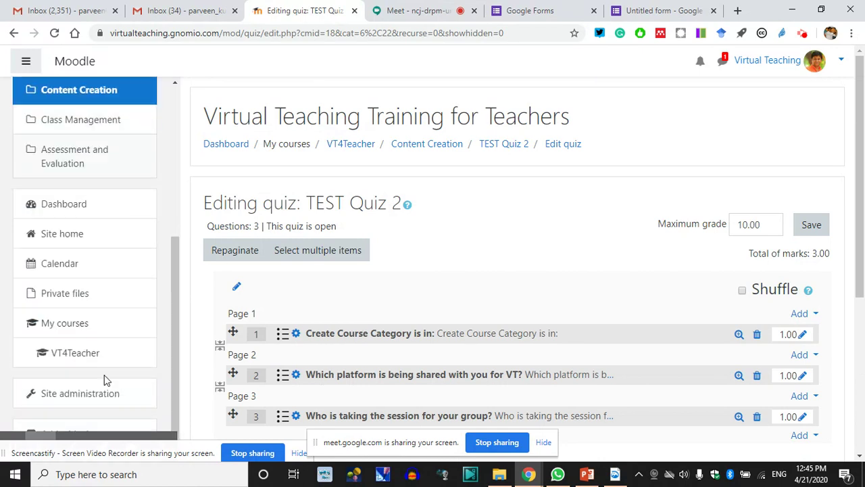
scroll(169, 348, down, 4)
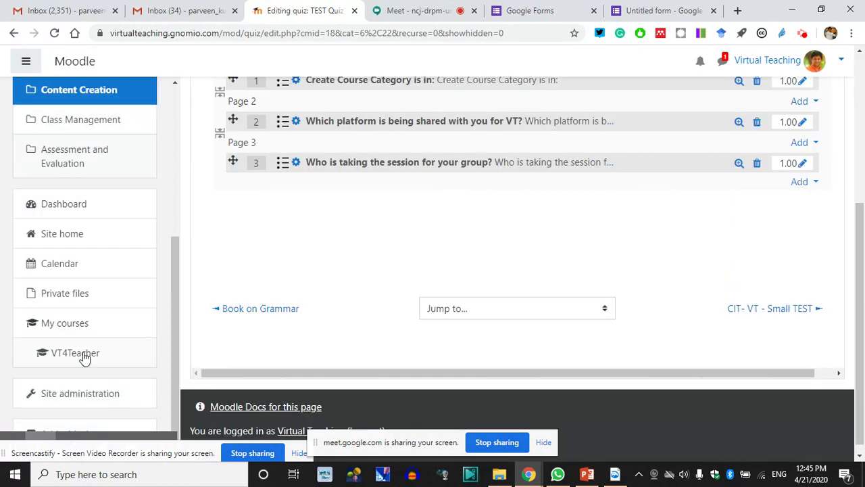
click(74, 154)
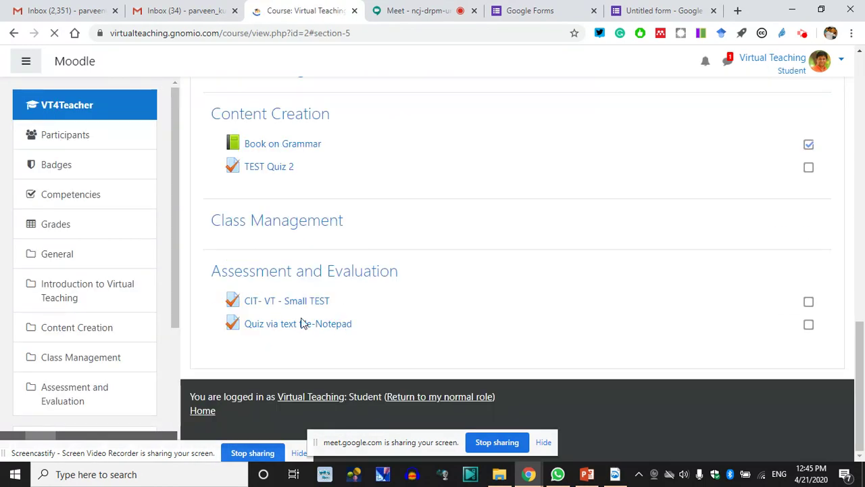
Step: Open the CIT- VT - Small TEST quiz, check which management options it offers, and return to the course page
click(282, 304)
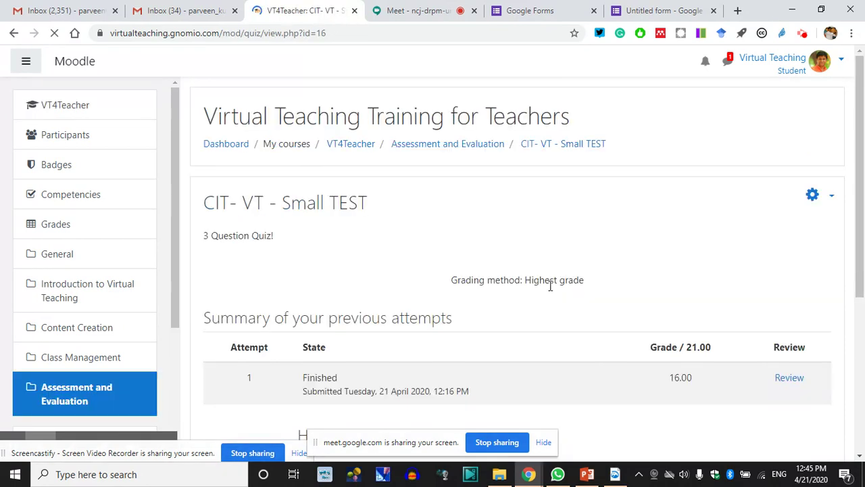
click(830, 197)
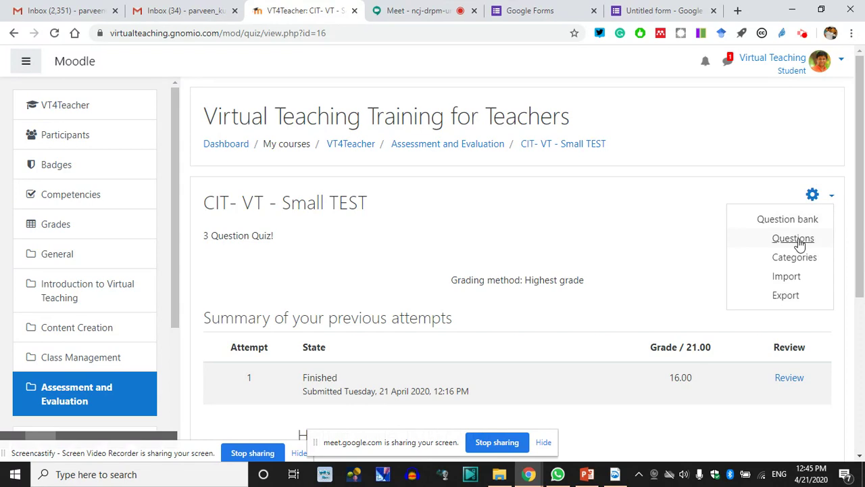
key(Escape)
click(14, 34)
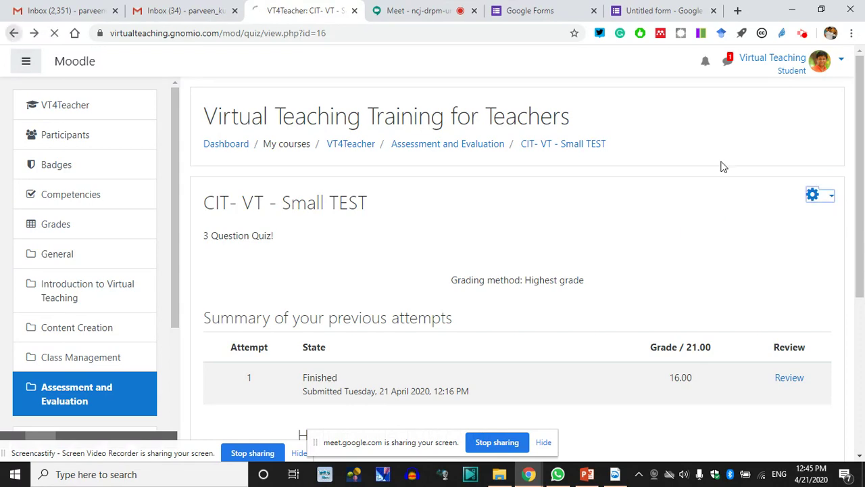
Step: Switch from the student role back to the normal role
click(840, 63)
click(841, 63)
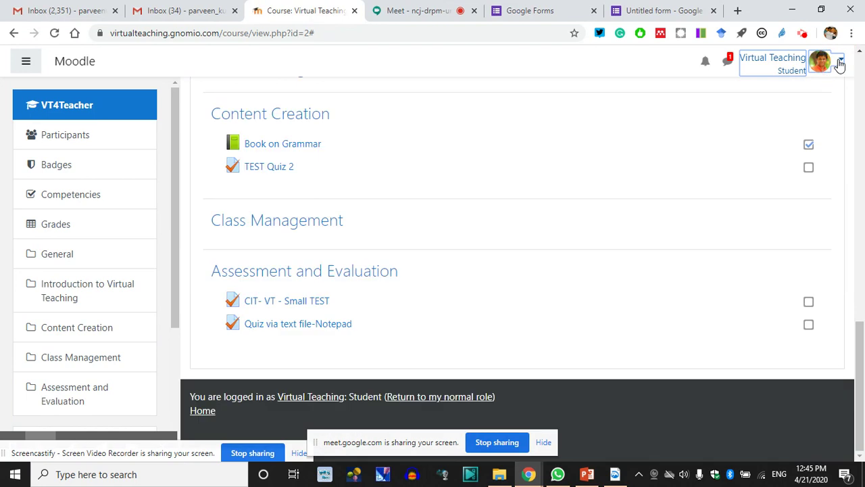
click(841, 63)
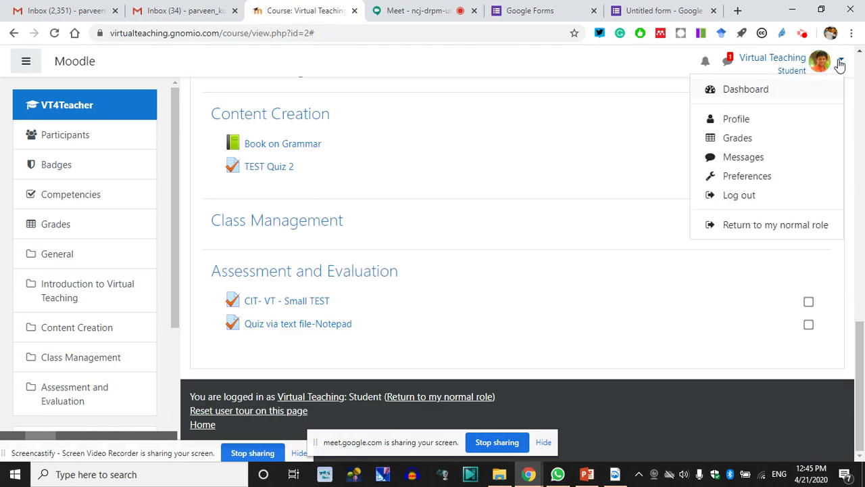
click(744, 226)
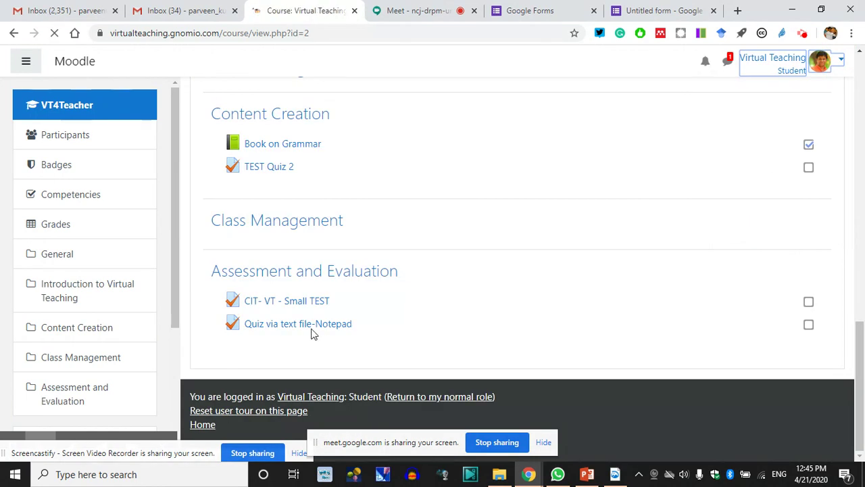
Step: Open Quiz via text file-Notepad in the Assessment and Evaluation section and bring up its question editing page
scroll(342, 315, down, 10)
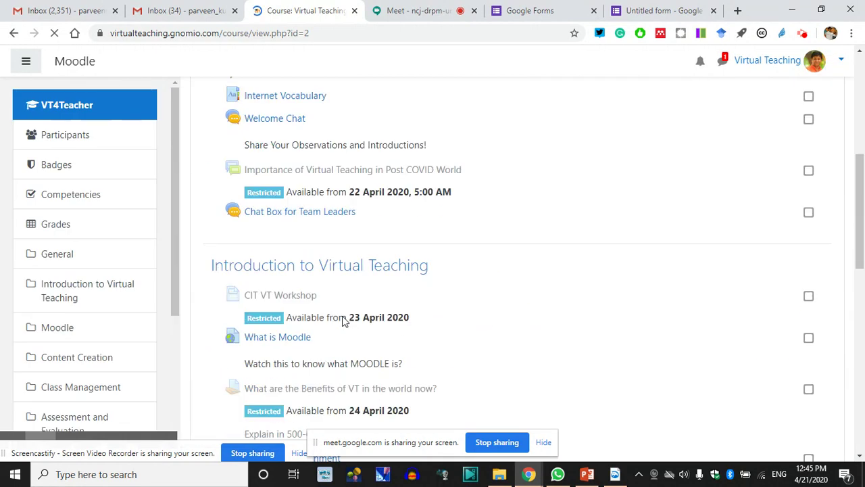
scroll(342, 321, down, 5)
click(319, 326)
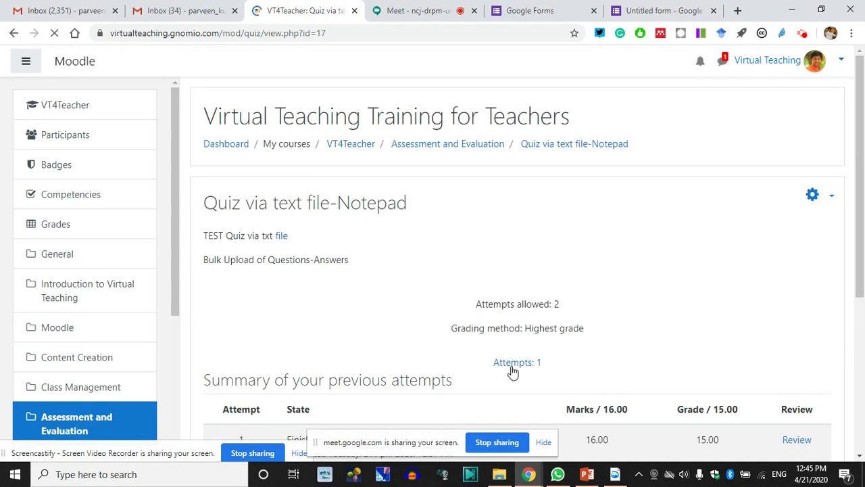
scroll(514, 370, down, 4)
scroll(386, 260, up, 3)
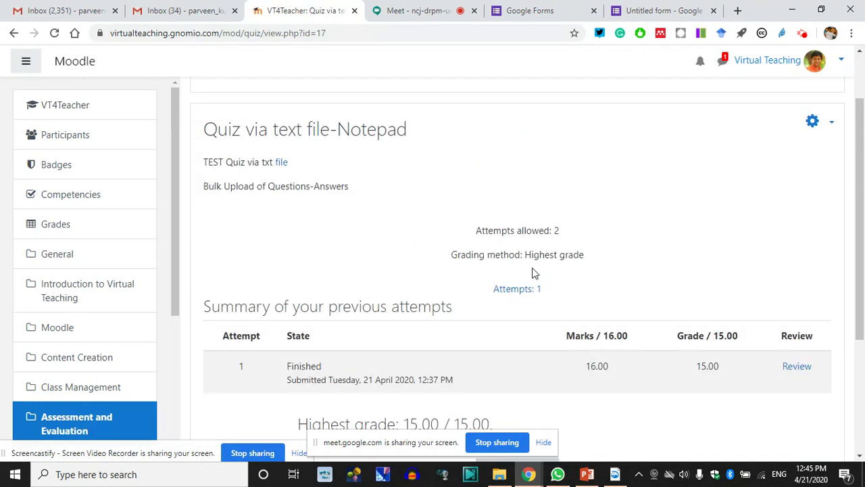
click(831, 128)
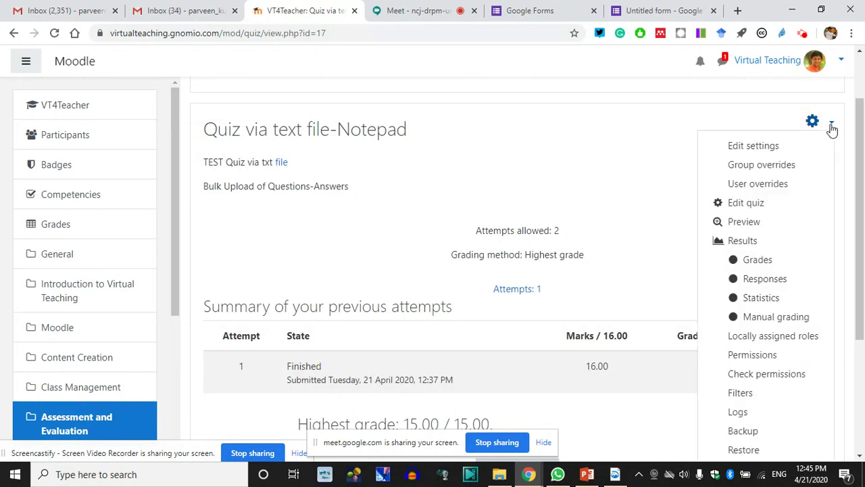
click(747, 206)
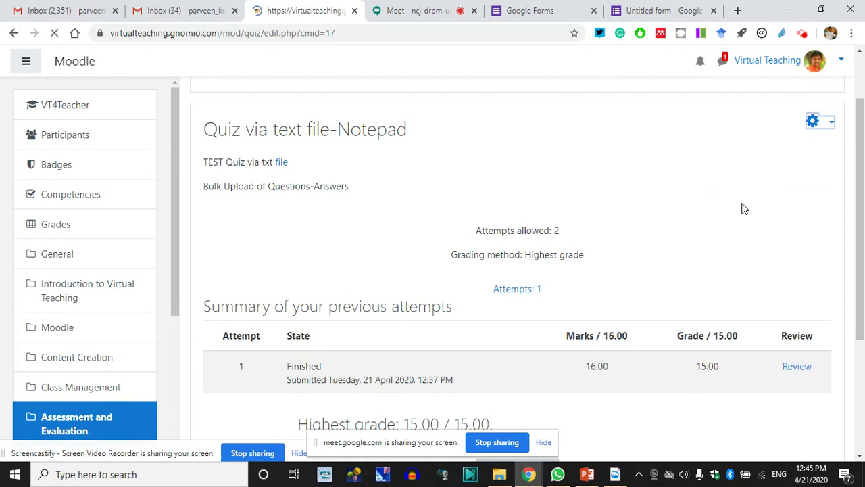
Step: Examine the question list, marks and editing restrictions of Quiz via text file-Notepad
scroll(476, 326, down, 3)
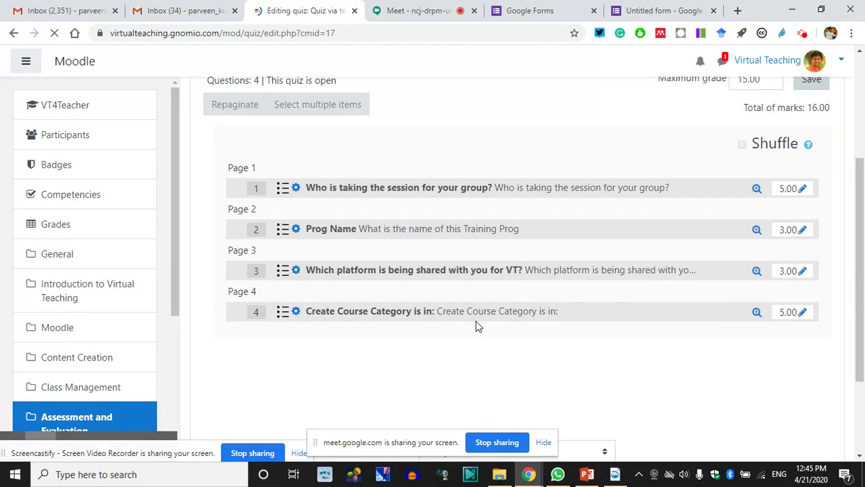
scroll(426, 306, up, 2)
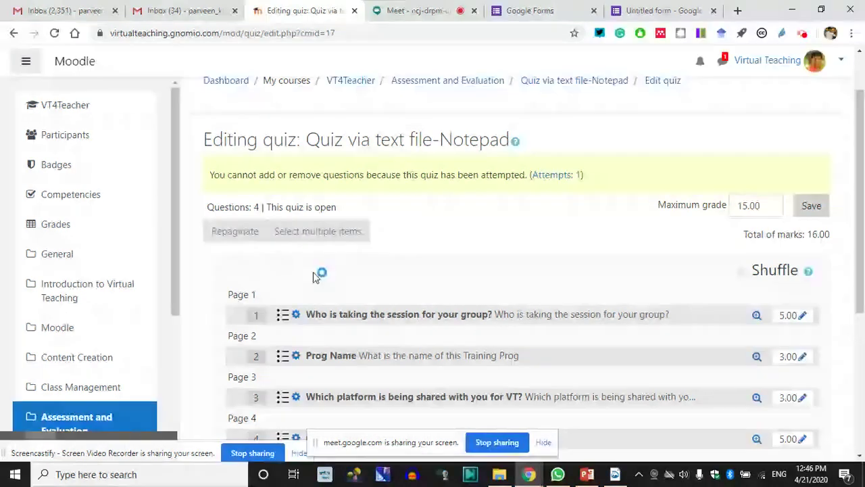
scroll(368, 274, down, 1)
scroll(370, 278, up, 3)
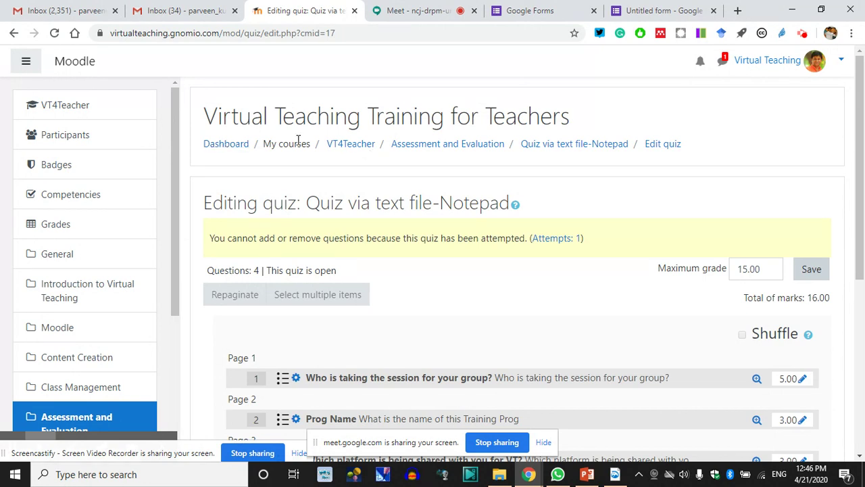
Step: Return to the VT4Teacher course page and turn editing on for the course
scroll(117, 277, down, 3)
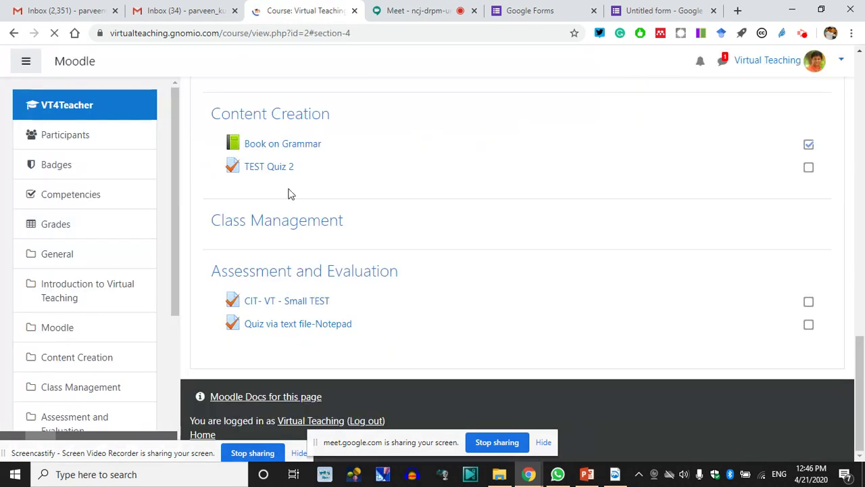
scroll(295, 196, up, 1)
scroll(815, 116, up, 5)
scroll(815, 116, down, 6)
click(841, 59)
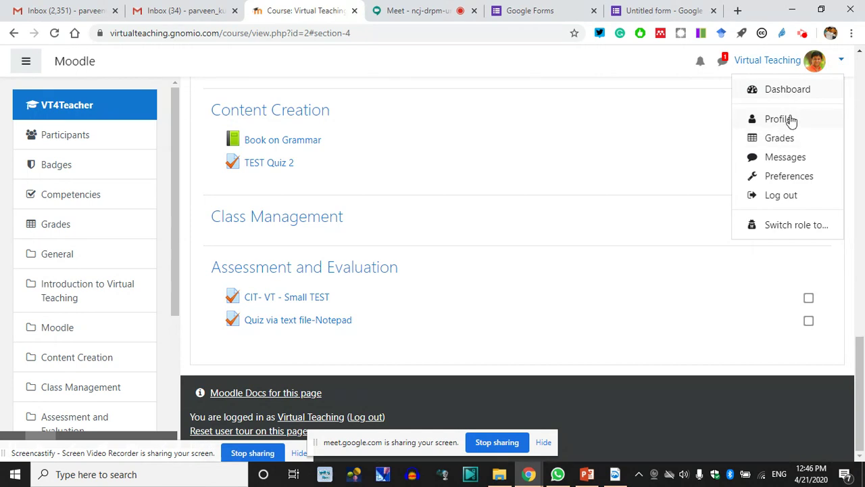
click(620, 125)
scroll(800, 93, up, 10)
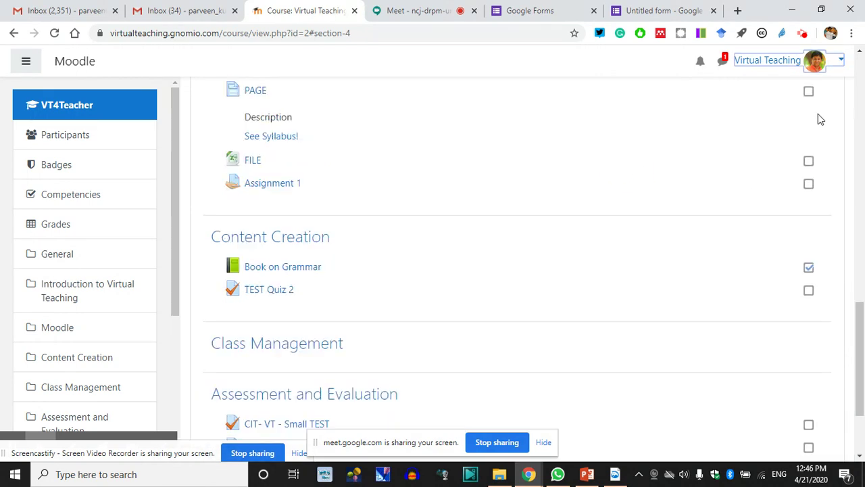
scroll(830, 93, up, 2)
click(826, 317)
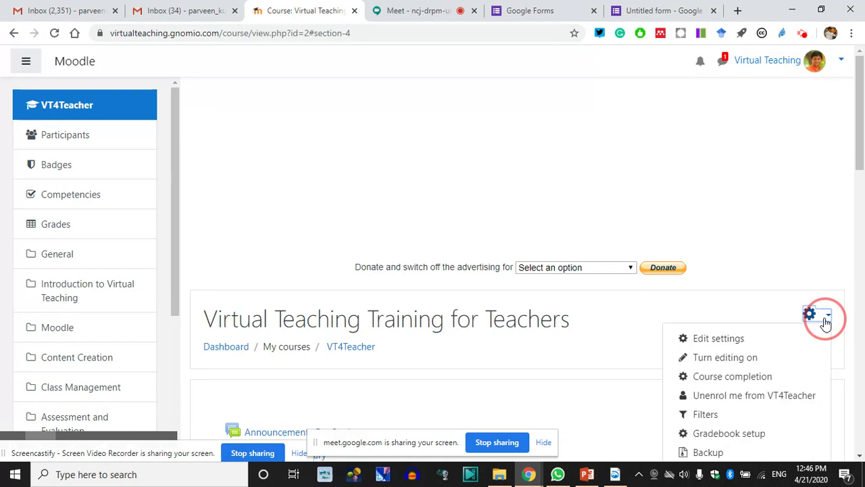
click(721, 364)
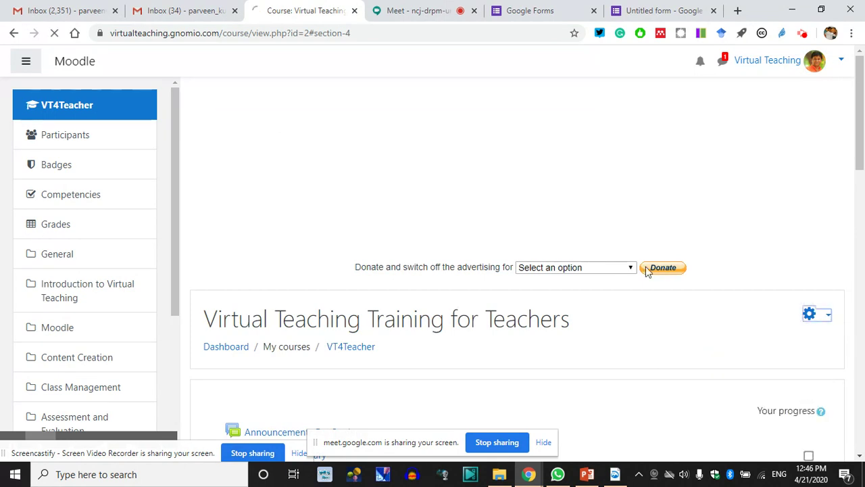
Step: Read the participants' new questions about formulas and equations in the Google Meet chat and return to the Moodle course page
click(408, 7)
scroll(710, 278, down, 5)
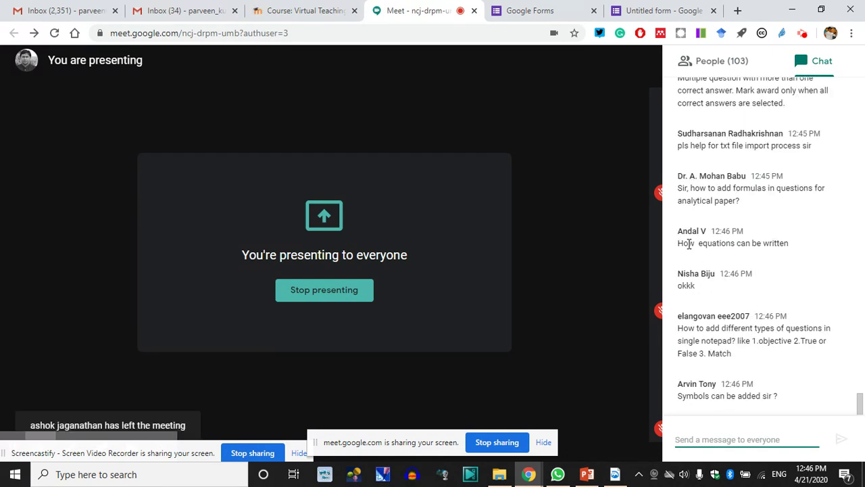
drag(679, 243, 782, 252)
click(787, 190)
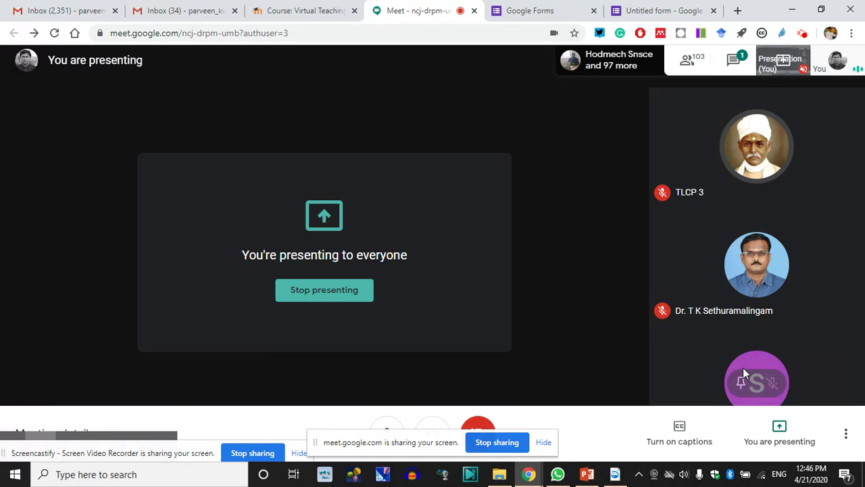
click(316, 10)
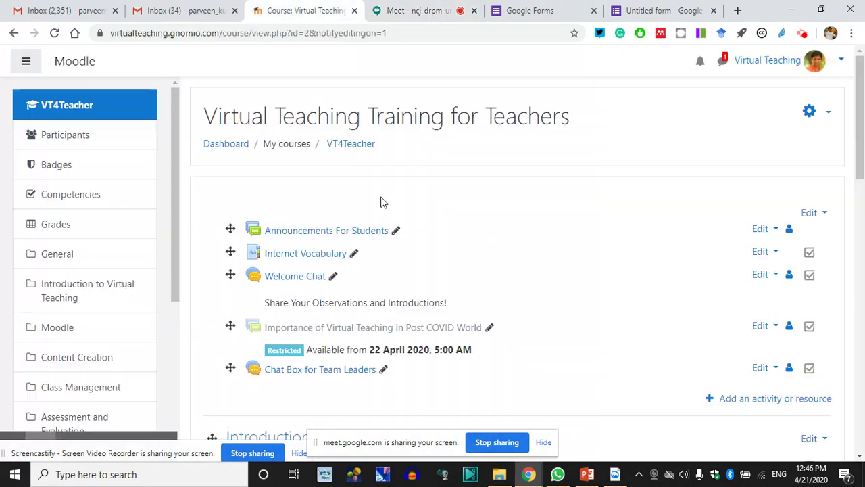
Step: Add a new Quiz activity to the Content Creation section and open its settings form
scroll(504, 317, down, 5)
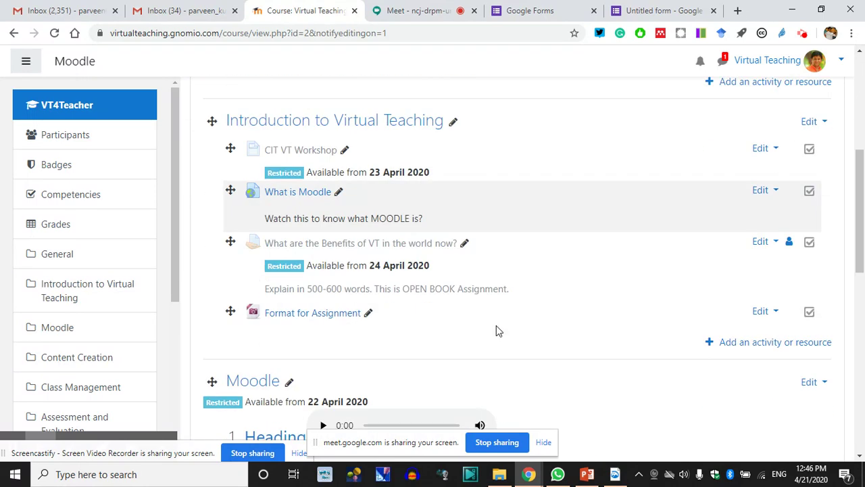
scroll(283, 338, down, 5)
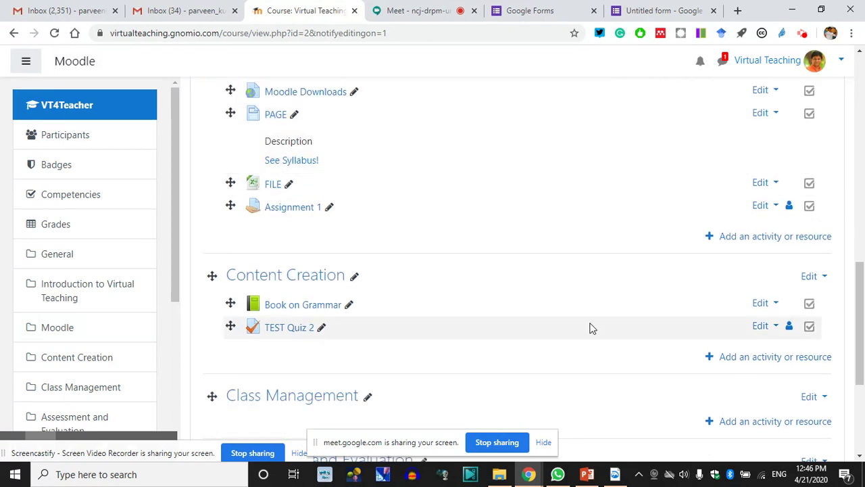
click(781, 356)
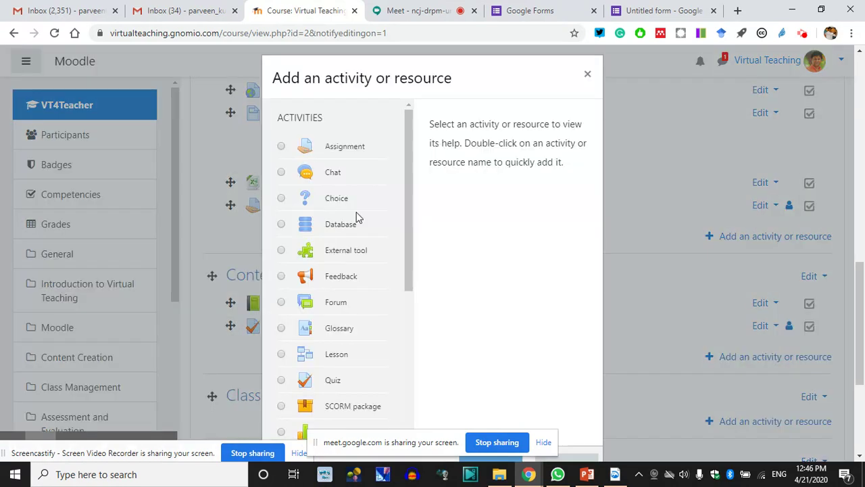
scroll(351, 275, down, 2)
click(329, 252)
scroll(493, 422, down, 6)
click(494, 244)
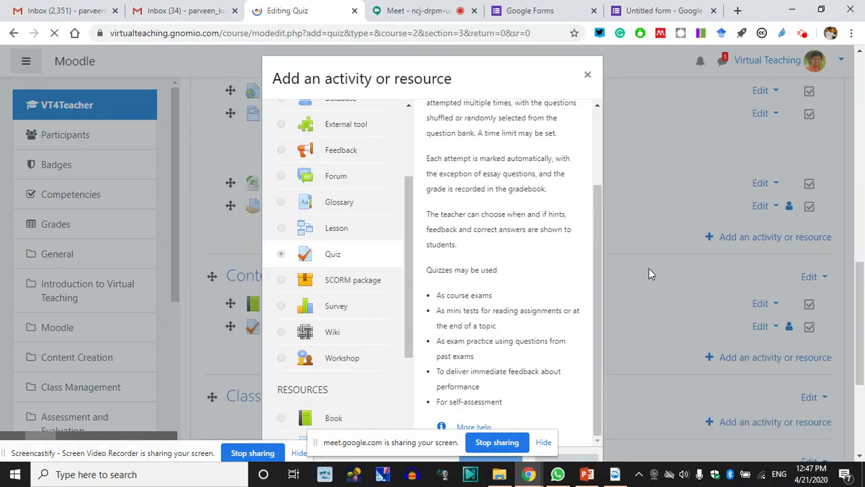
Step: Look through the setting sections of the new quiz form, from Timing to Activity completion
scroll(644, 275, down, 5)
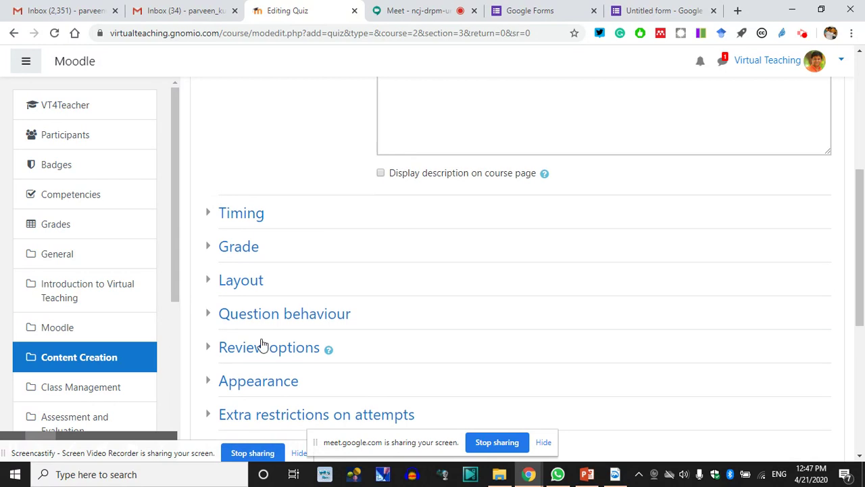
scroll(269, 274, down, 2)
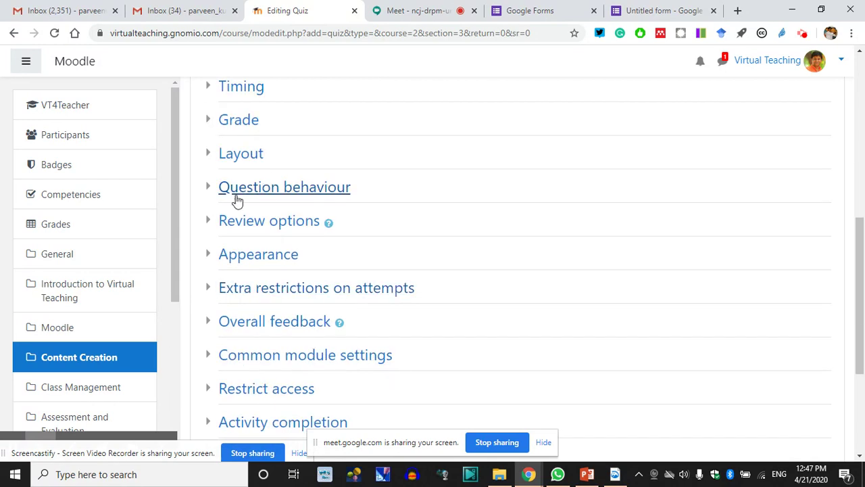
scroll(226, 201, up, 1)
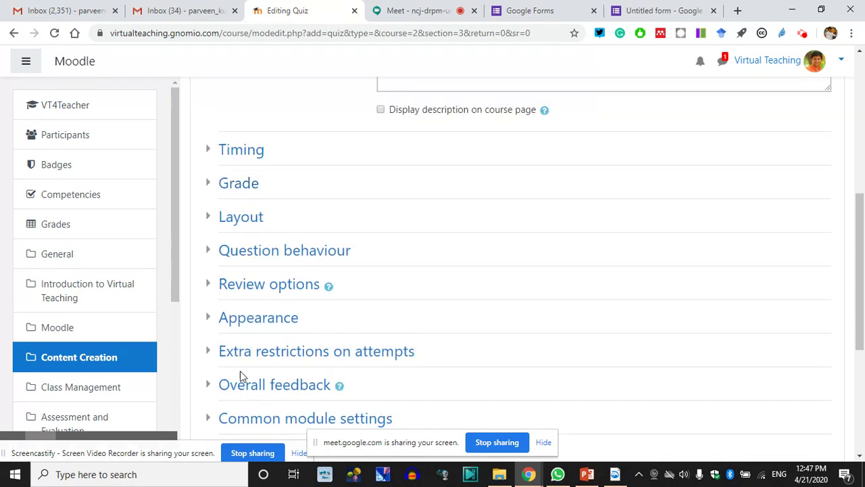
scroll(247, 295, up, 4)
scroll(334, 194, down, 2)
scroll(340, 186, up, 3)
scroll(365, 162, down, 3)
scroll(352, 228, down, 1)
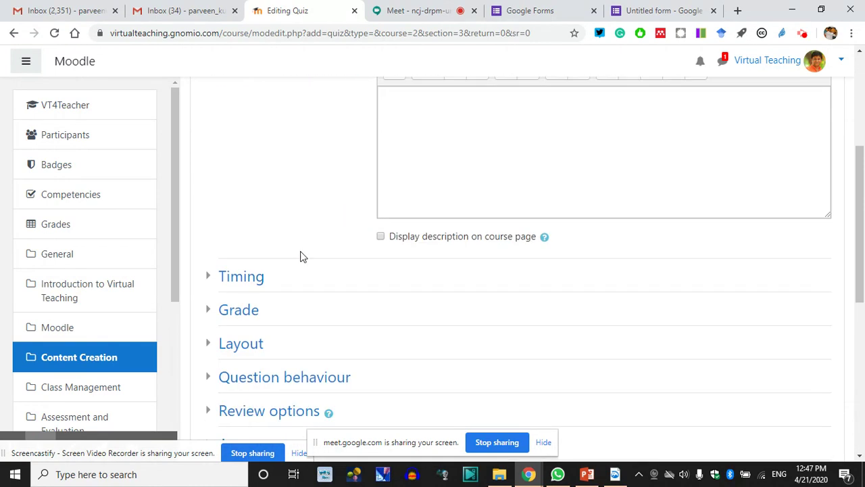
Step: Expand the new quiz's Timing settings and examine the opening, closing and time limit options
click(209, 280)
scroll(227, 274, down, 1)
scroll(228, 274, down, 1)
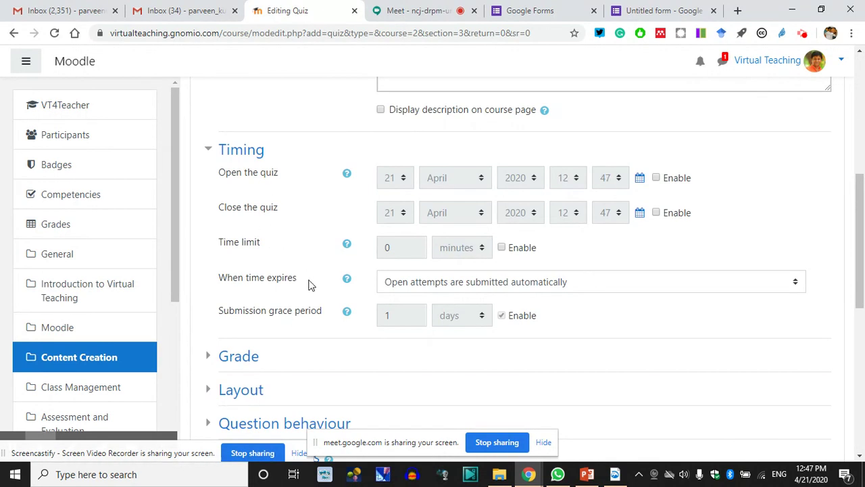
Step: Look through the collapsed quiz setting sections and check the password option under Extra restrictions on attempts
scroll(289, 329, down, 1)
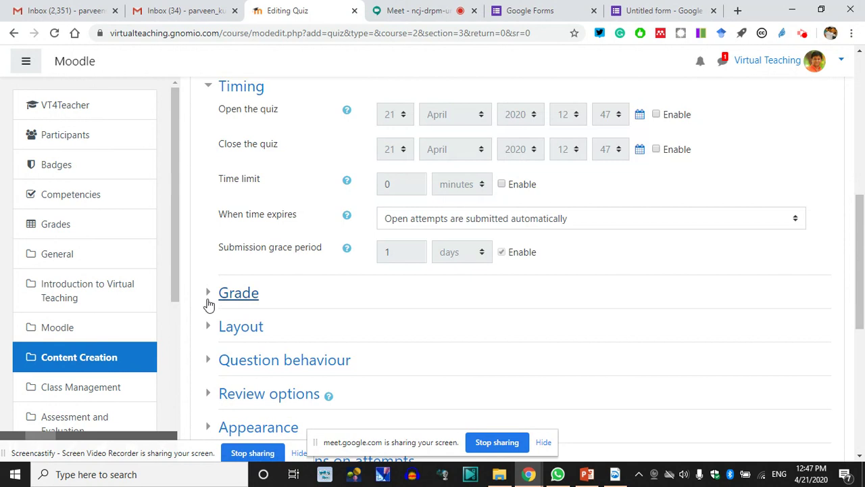
scroll(210, 344, down, 2)
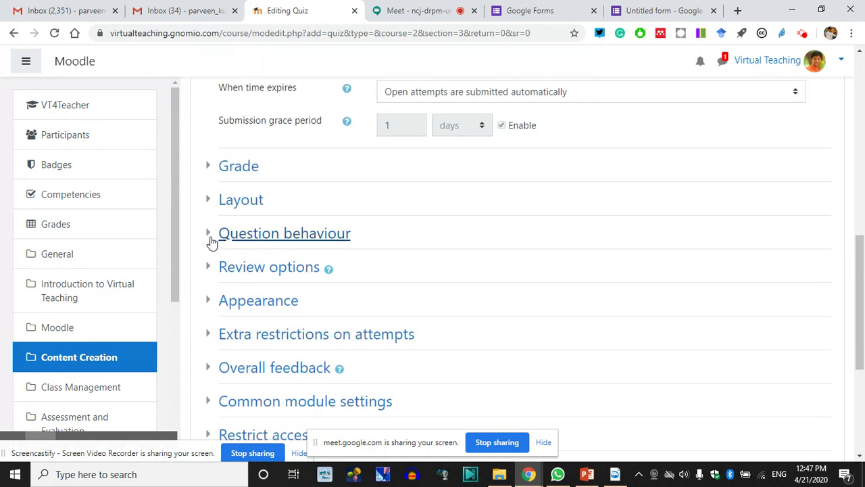
scroll(208, 308, down, 2)
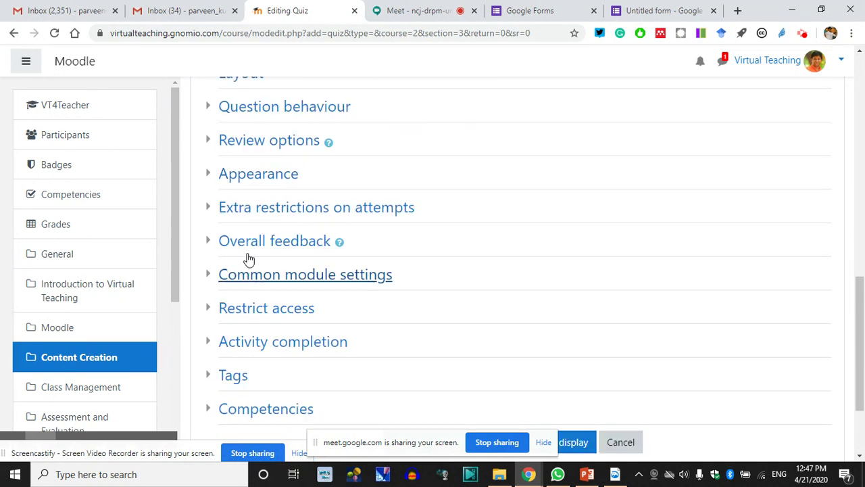
click(211, 215)
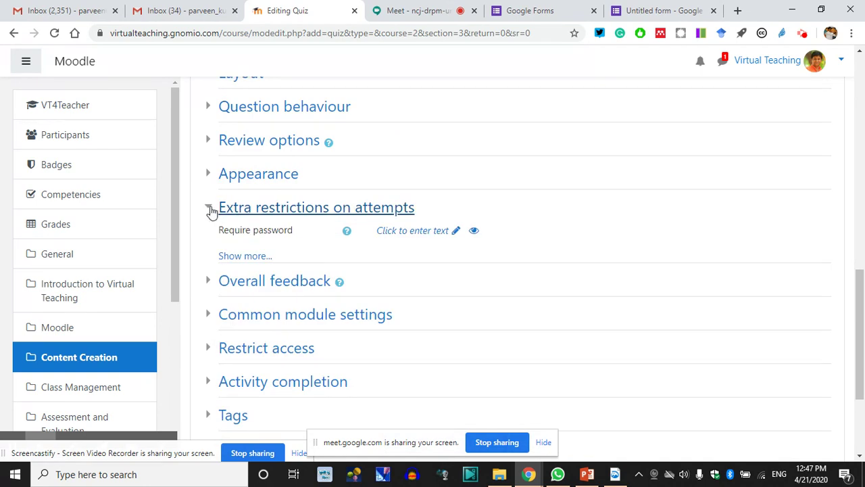
click(212, 212)
scroll(232, 228, up, 5)
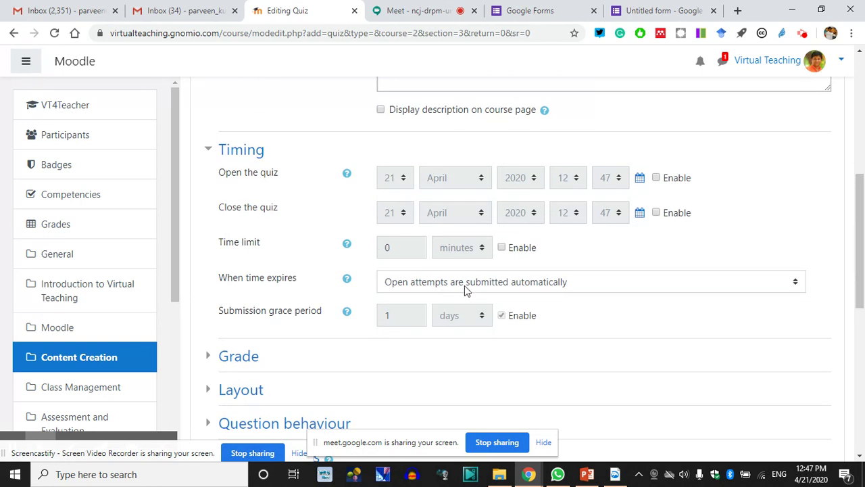
Step: Check the choices for When time expires in the Timing settings and collapse the General section
click(466, 284)
click(464, 299)
scroll(434, 256, up, 3)
scroll(435, 255, up, 2)
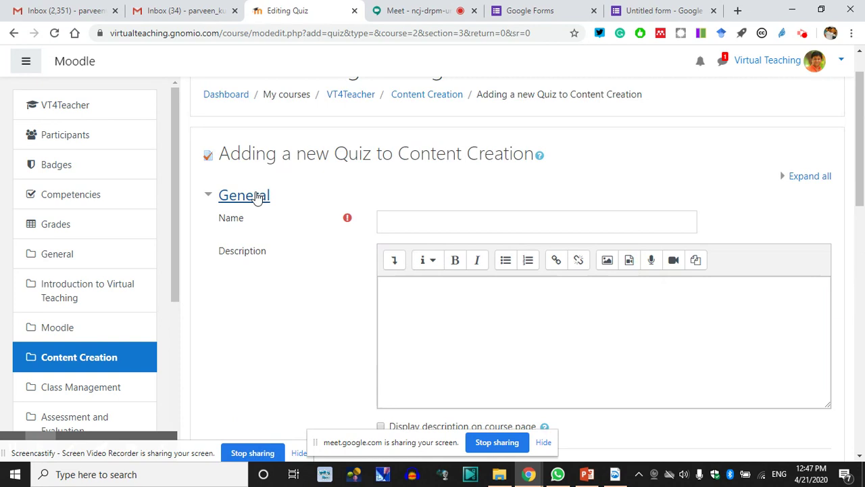
click(207, 199)
Step: Expand the new quiz's Grade settings and set the attempts allowed to 2
scroll(304, 215, down, 2)
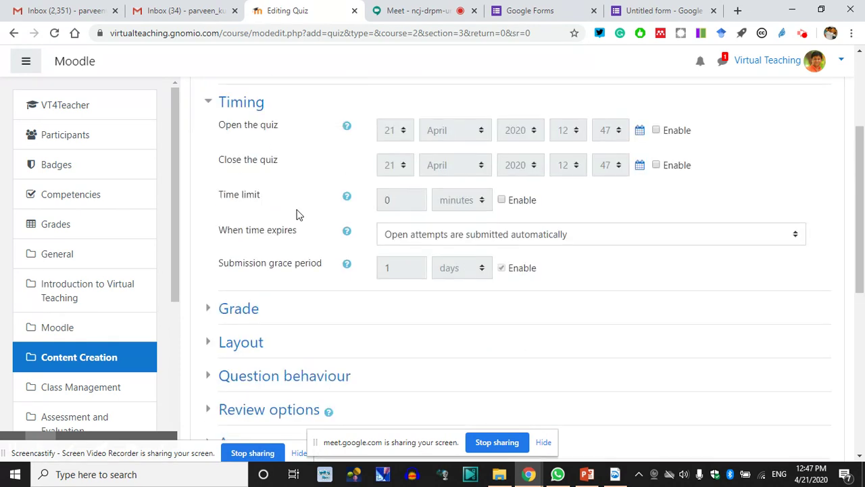
click(209, 311)
scroll(308, 277, down, 3)
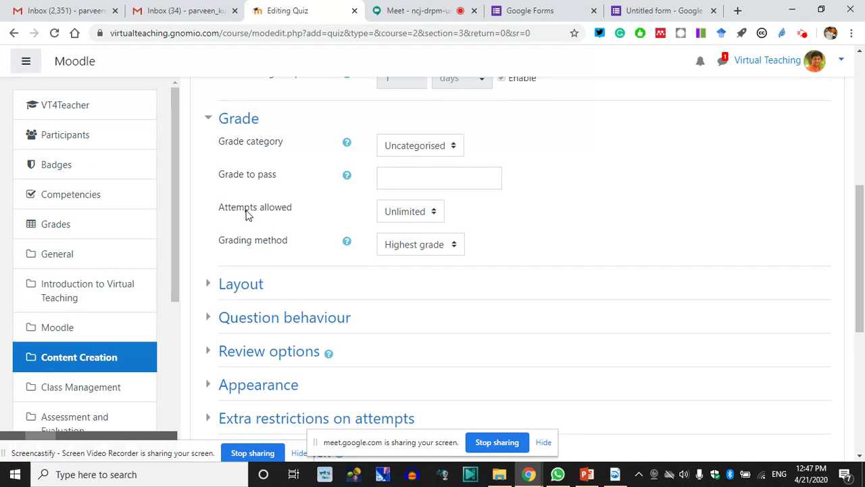
click(210, 122)
click(211, 122)
click(402, 214)
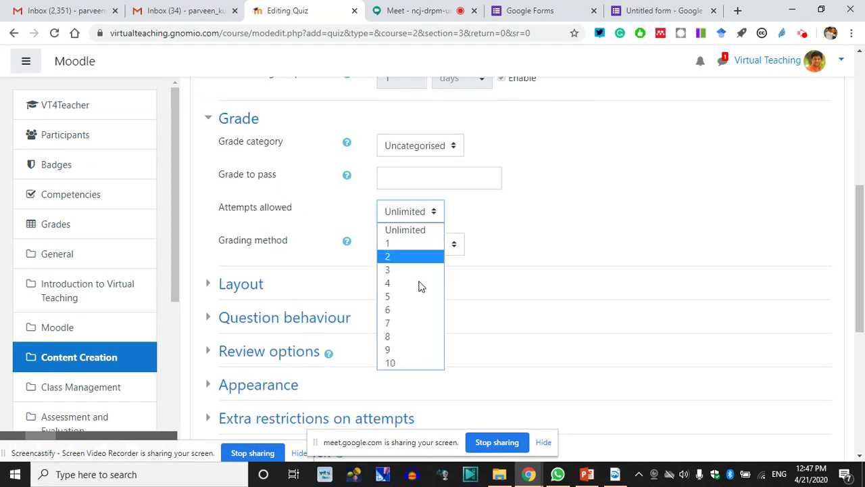
click(391, 257)
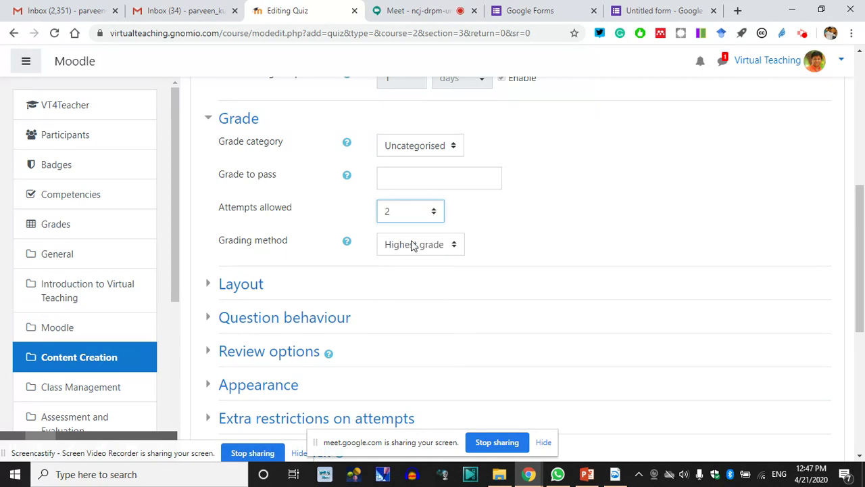
Step: Try Average grade as the quiz's grading method and return it to Highest grade
click(416, 250)
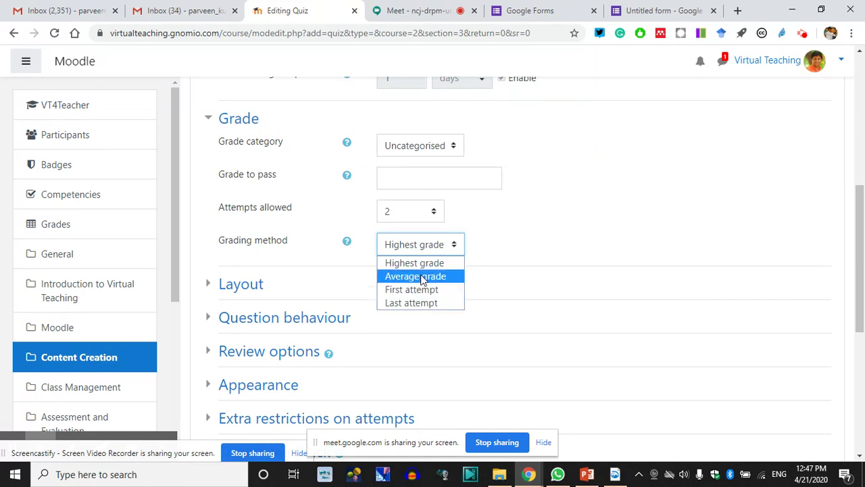
click(417, 275)
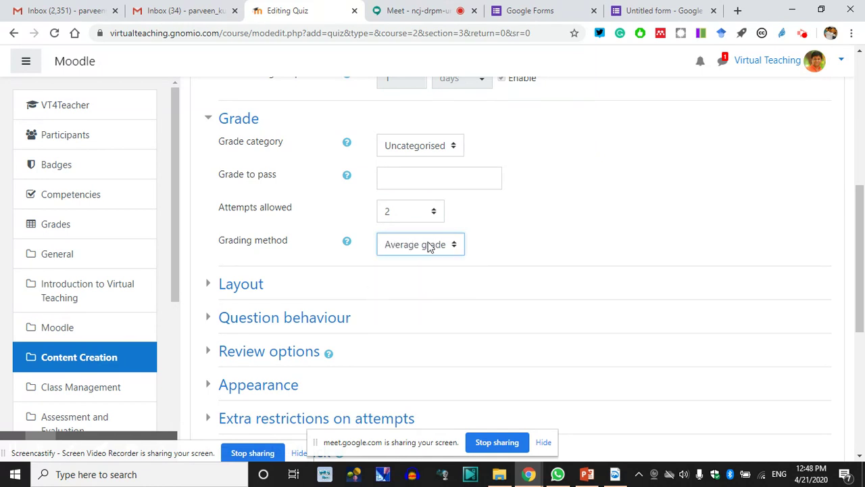
click(427, 248)
click(425, 261)
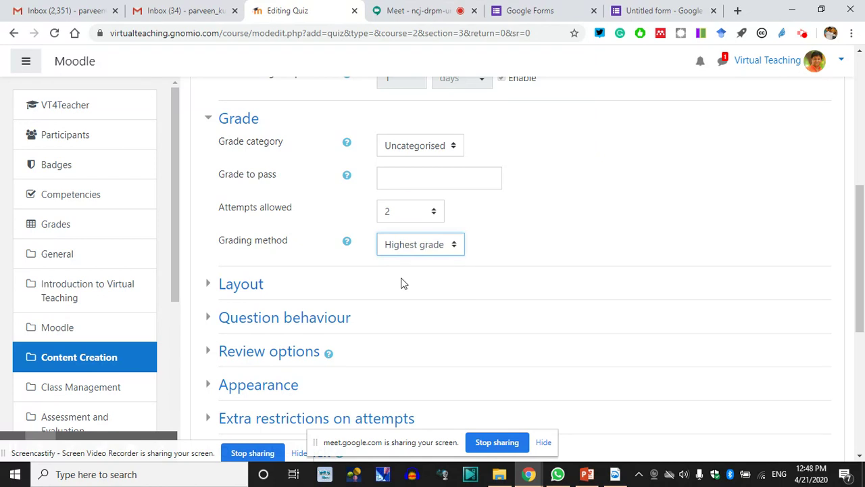
Step: Switch to the Google Meet call, open its chat and read the participants' recent quiz questions
scroll(178, 313, up, 5)
click(415, 11)
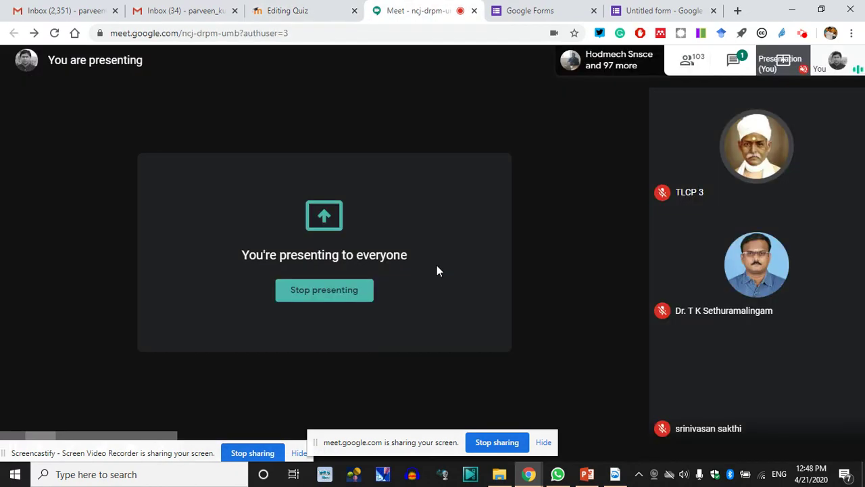
key(ctrl+alt+c)
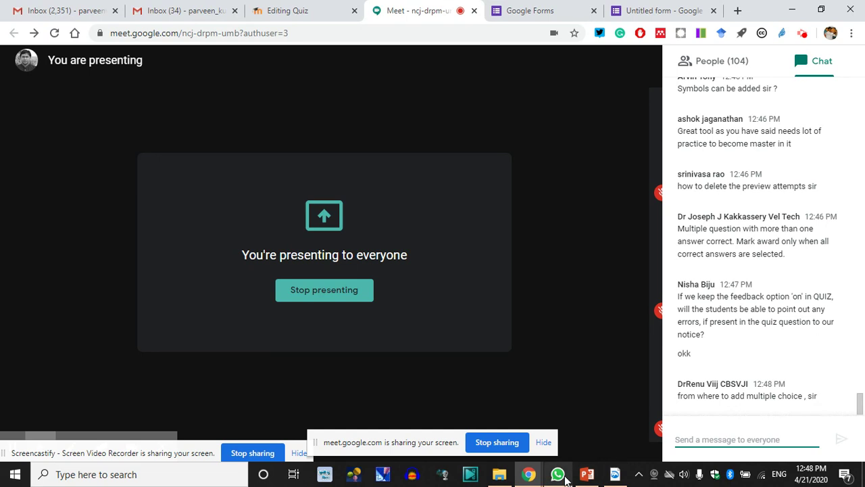
mouse_move(565, 479)
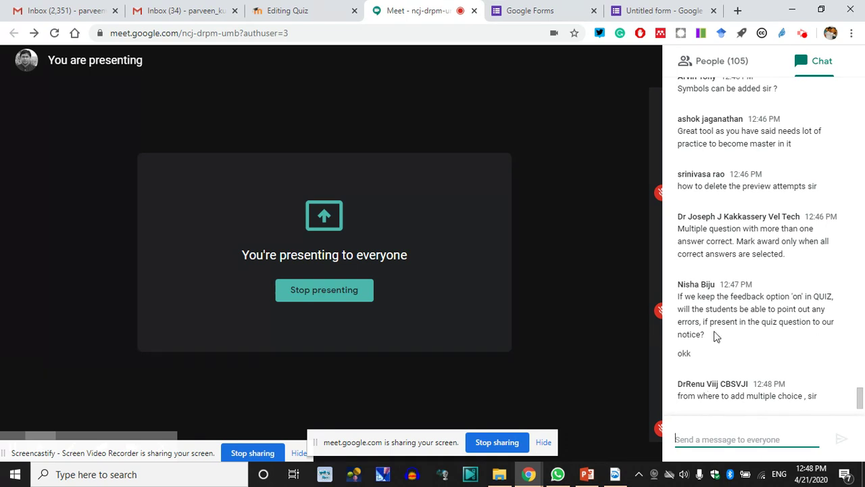
scroll(728, 298, up, 5)
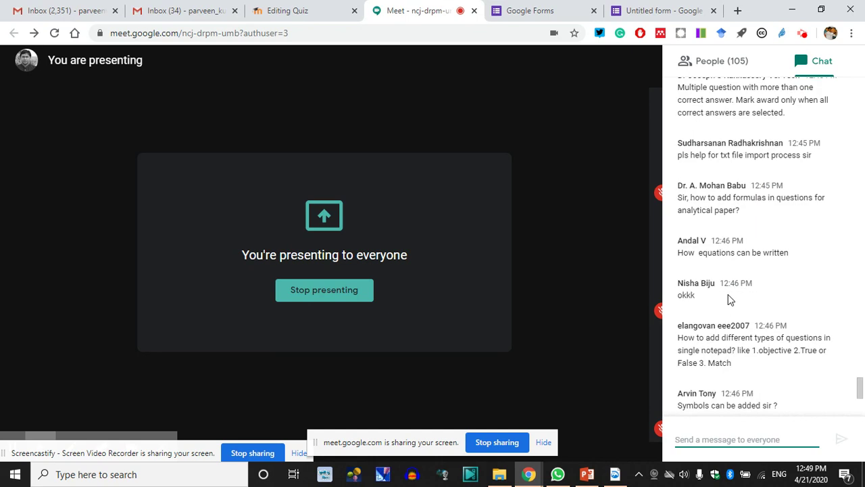
scroll(730, 299, up, 2)
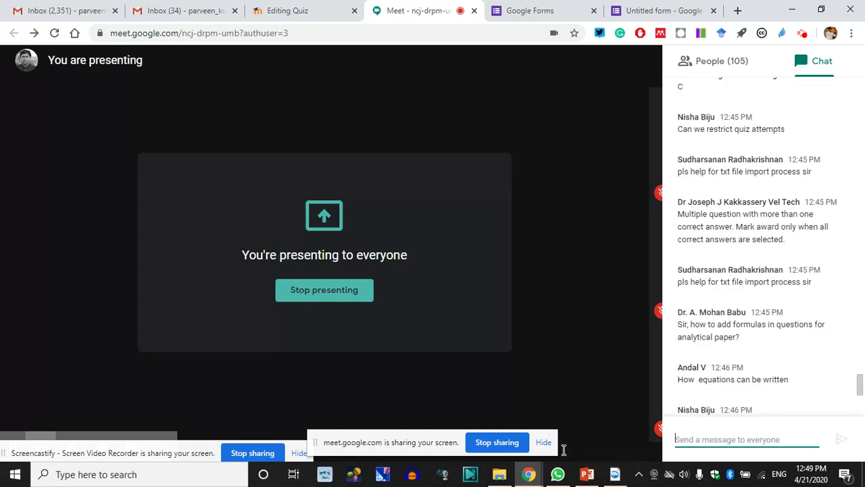
click(558, 475)
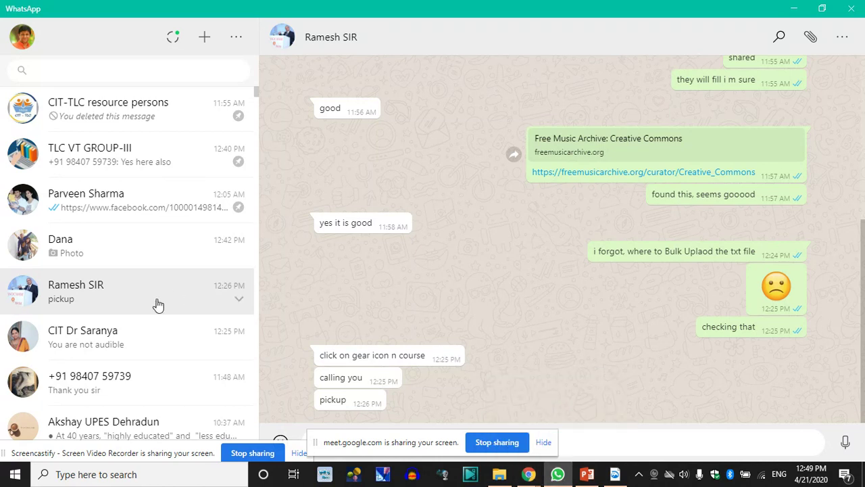
click(500, 476)
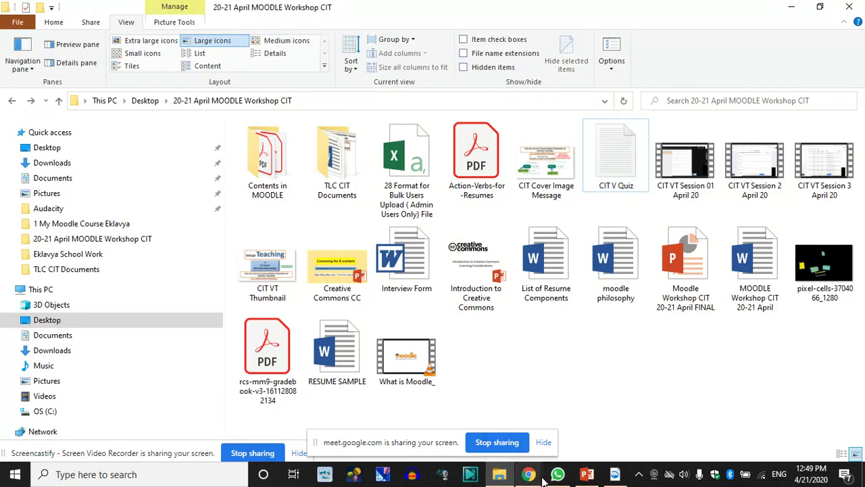
click(557, 474)
click(558, 477)
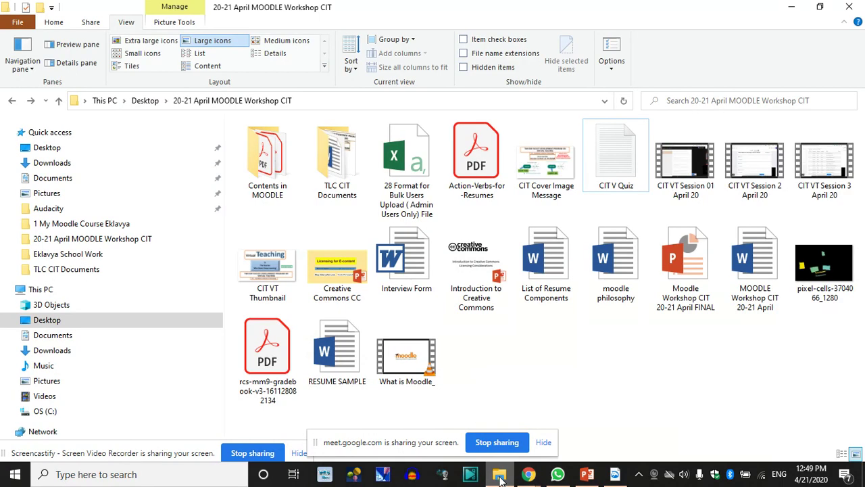
click(500, 477)
click(172, 8)
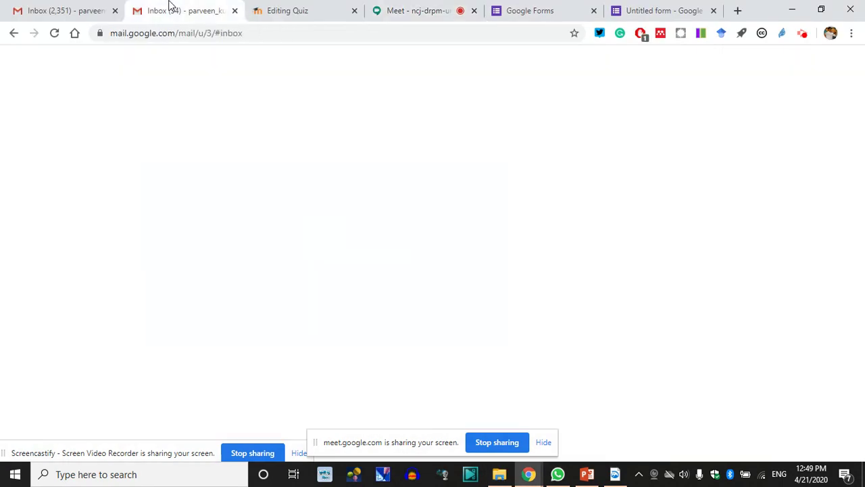
Step: Return to the Google Meet call and stop presenting the screen to the participants
click(267, 9)
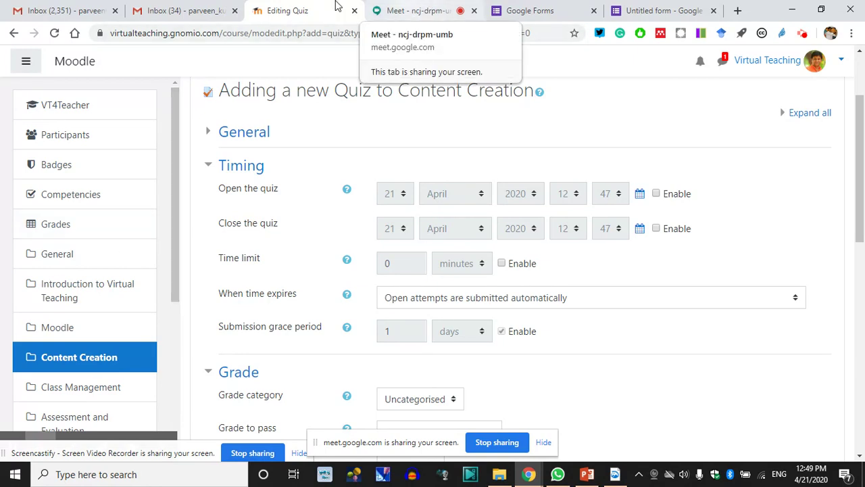
click(398, 10)
click(340, 290)
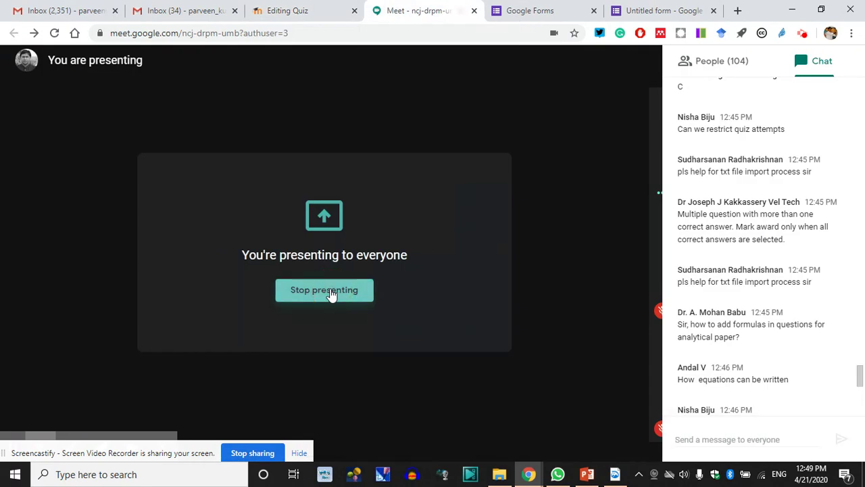
Step: Read the participants' latest chat messages about import formats, the math editor and Notepad question files
scroll(782, 347, down, 15)
scroll(751, 298, up, 4)
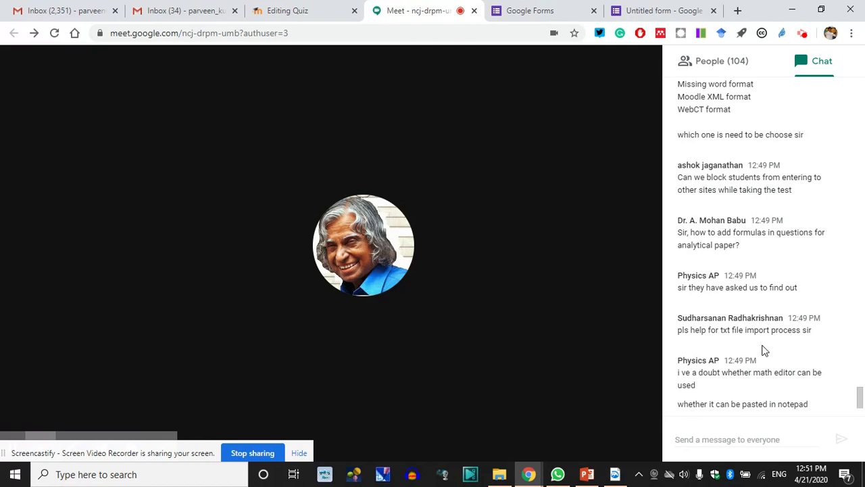
scroll(760, 350, down, 1)
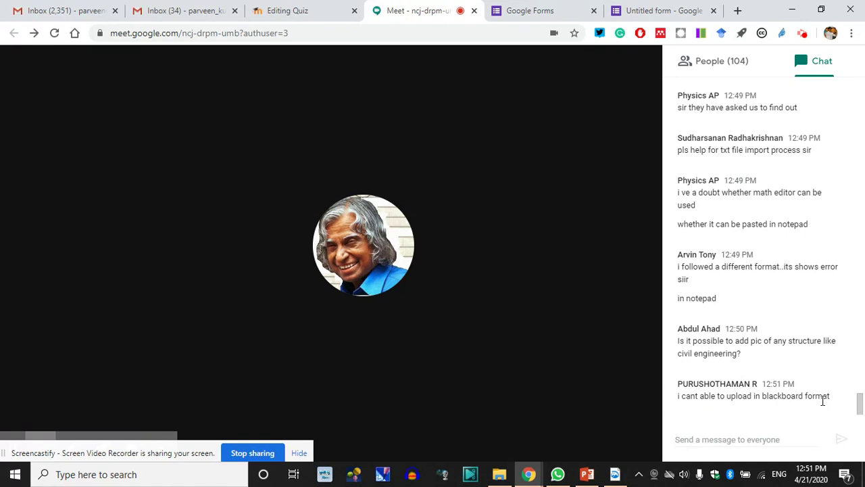
drag(833, 399, 766, 396)
click(768, 397)
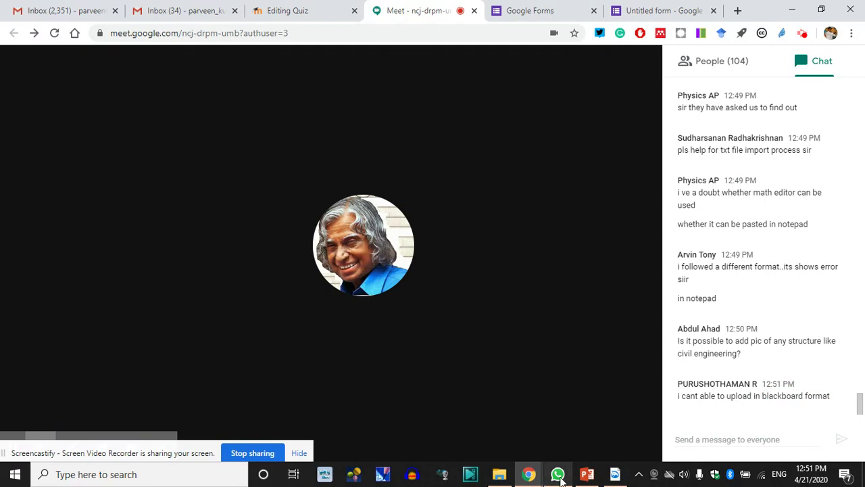
mouse_move(559, 477)
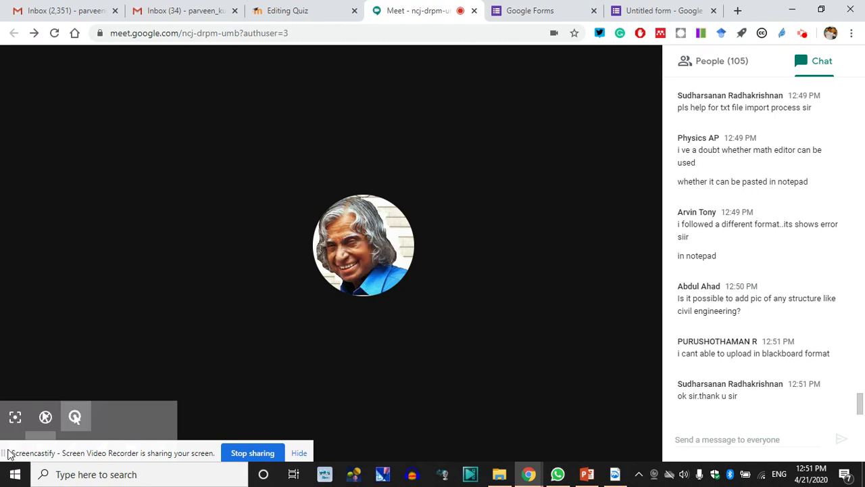
click(287, 11)
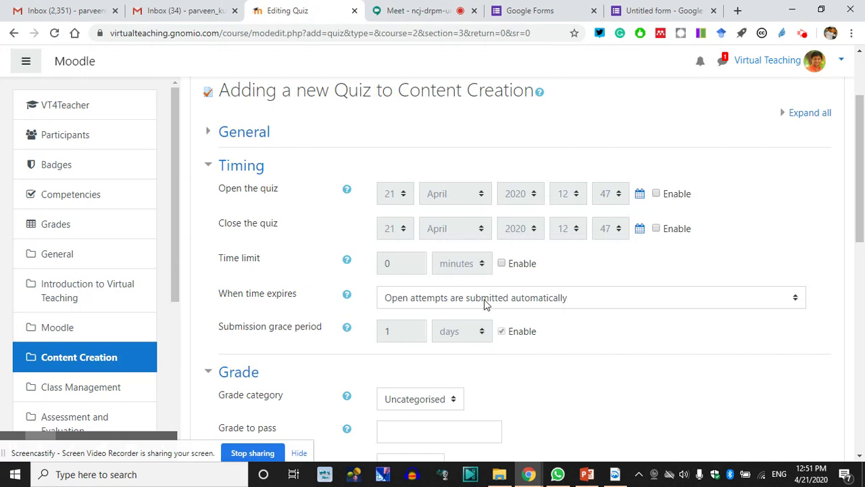
click(417, 11)
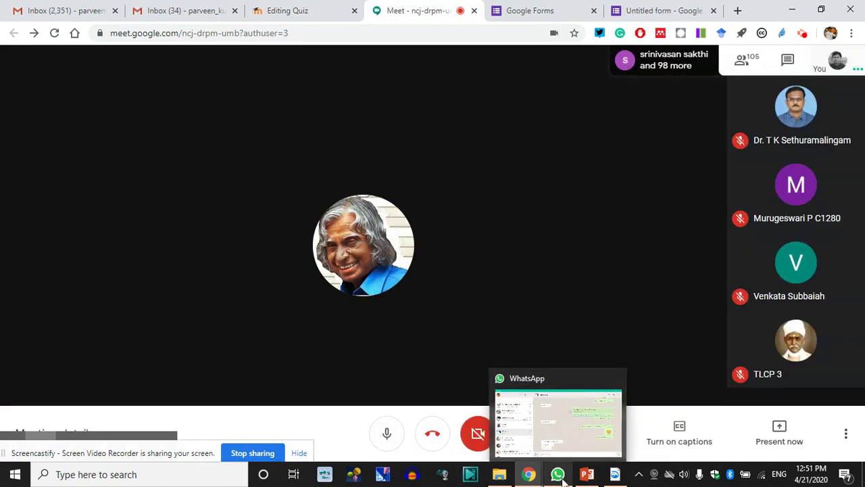
Step: Switch to WhatsApp and send the open contact the message "Sir, if you can be here or 2"
click(559, 476)
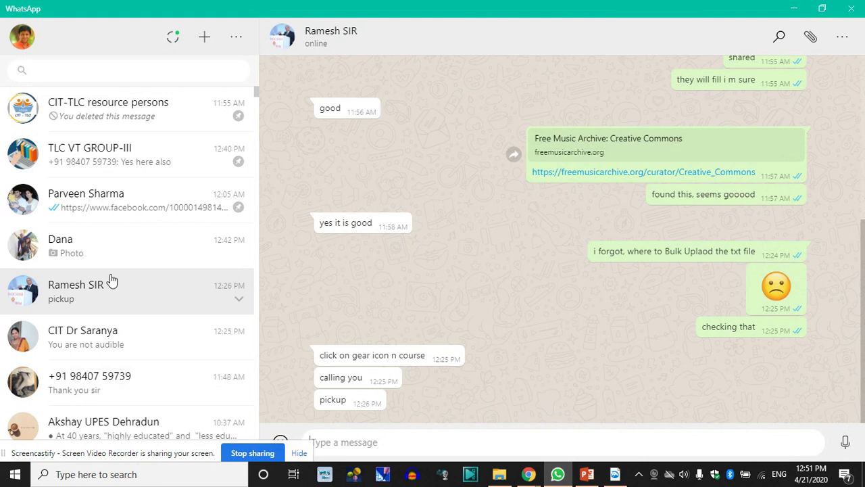
text(Sir, for 1)
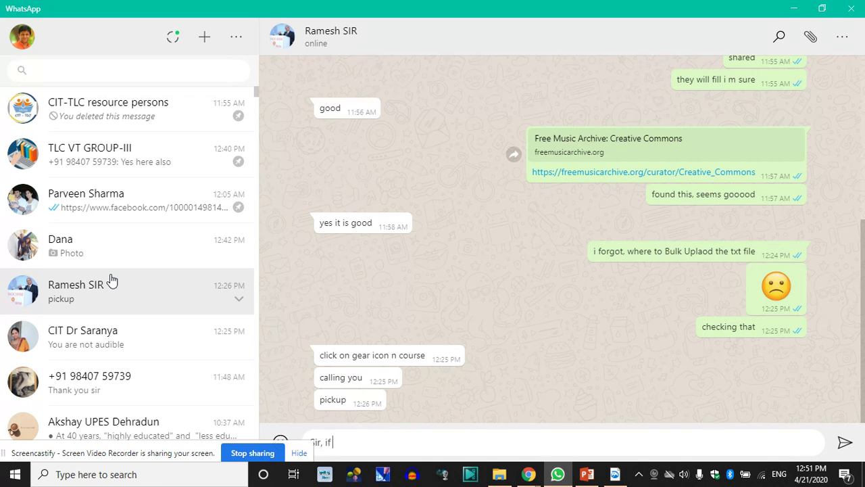
text( you can be here o)
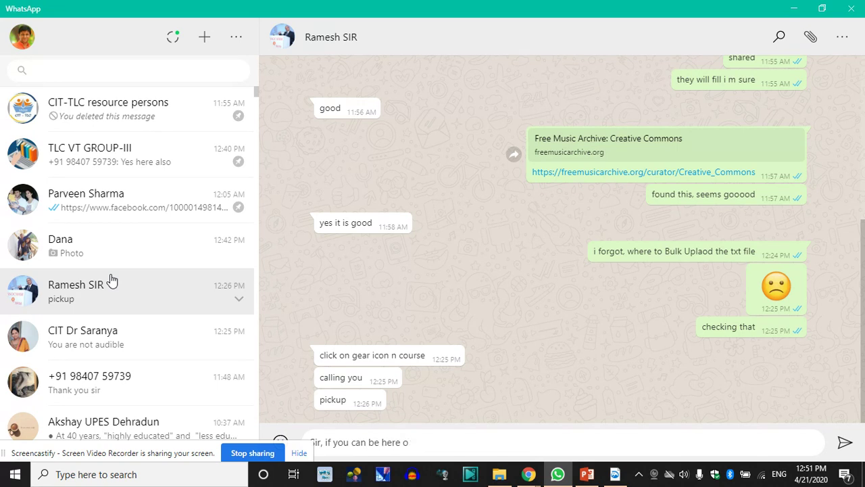
text(r 2)
key(Return)
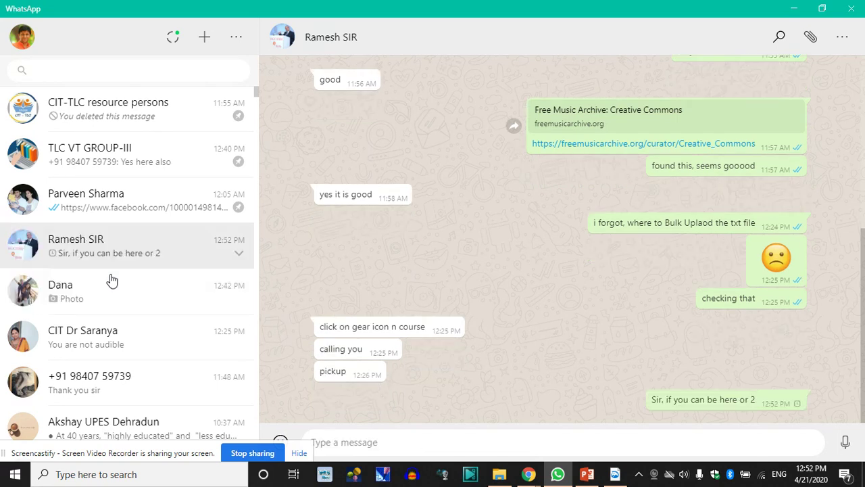
Step: Return to the Google Meet call, reopen the chat and highlight the question about which format to upload for the quiz
click(559, 475)
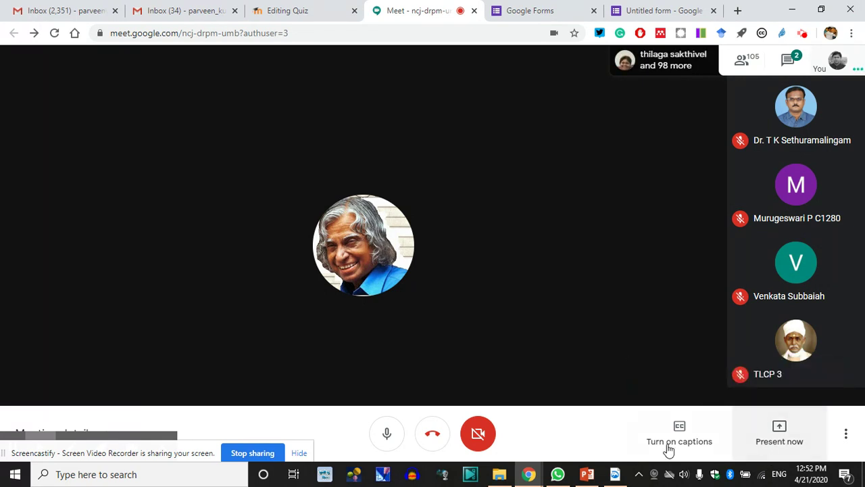
click(787, 60)
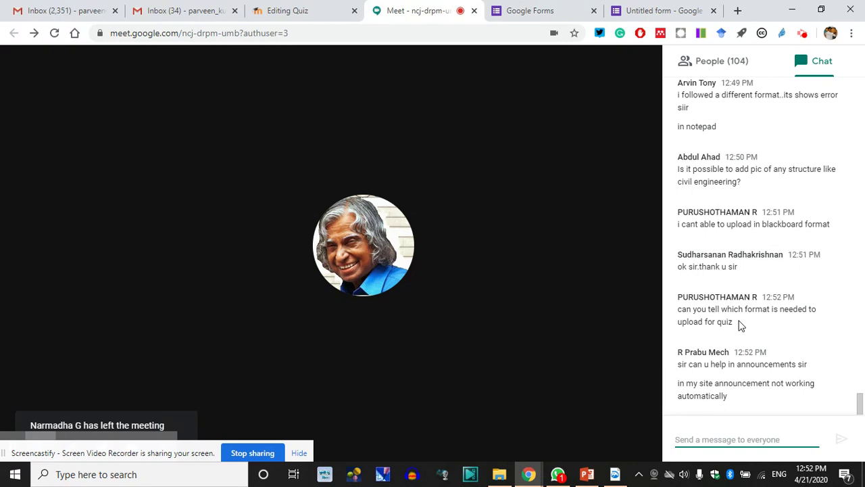
drag(739, 325, 678, 309)
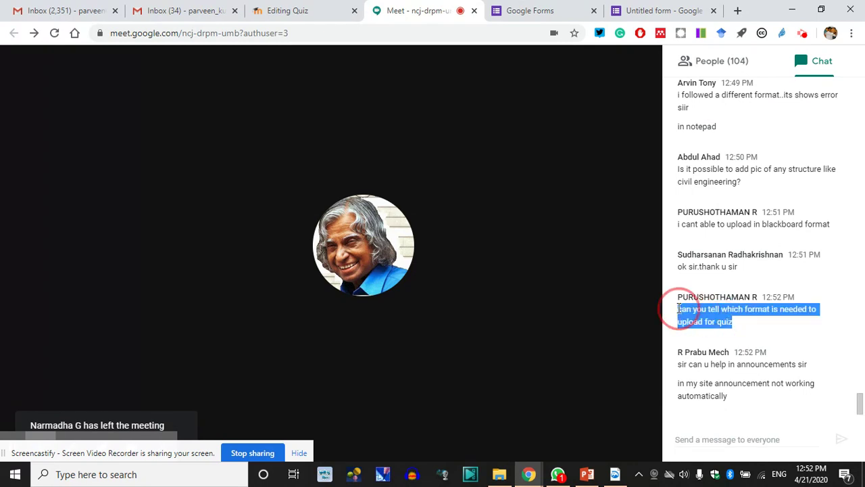
Step: Read the contact's replies in WhatsApp and return to the Google Meet call
click(558, 474)
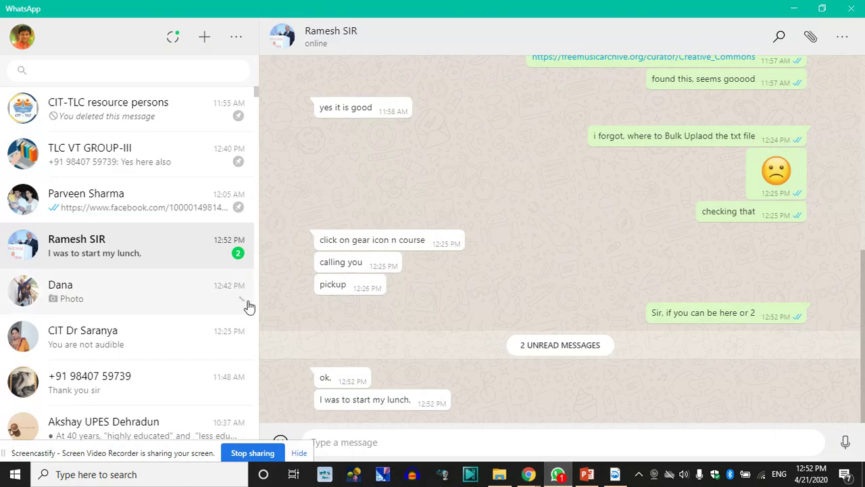
click(383, 442)
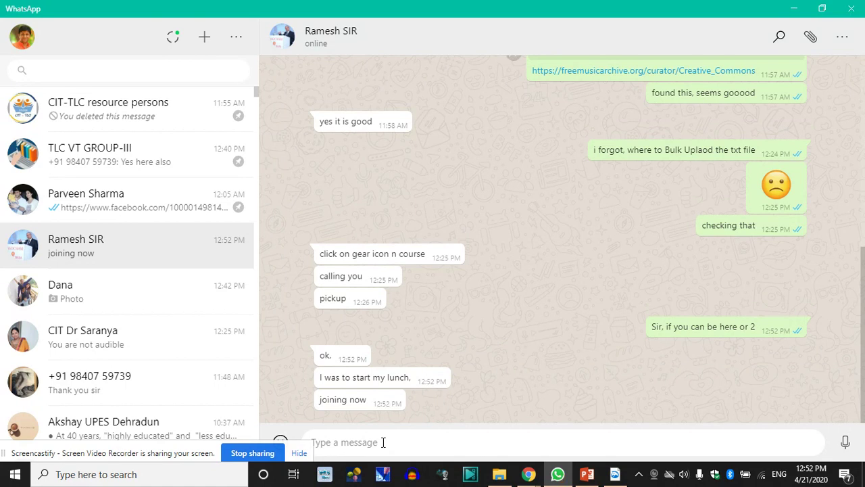
click(792, 8)
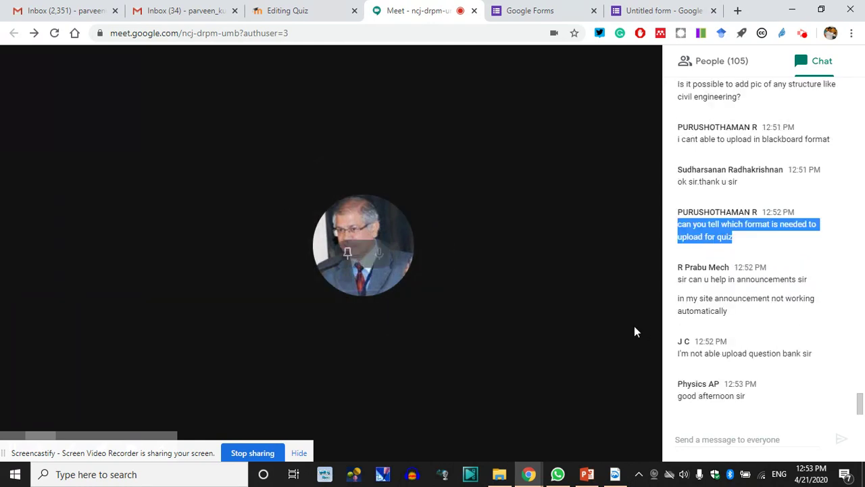
Step: Repost the chat question "Is it possible to conduct online exam to all, at the same time" to everyone
click(715, 440)
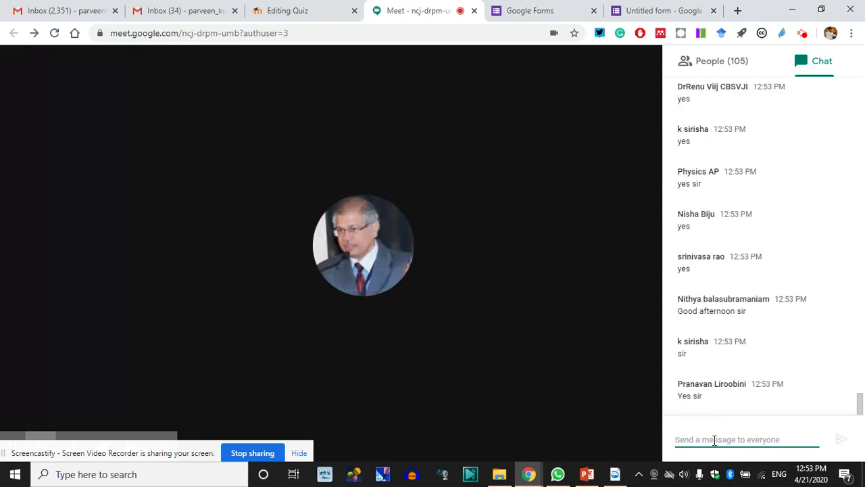
click(743, 341)
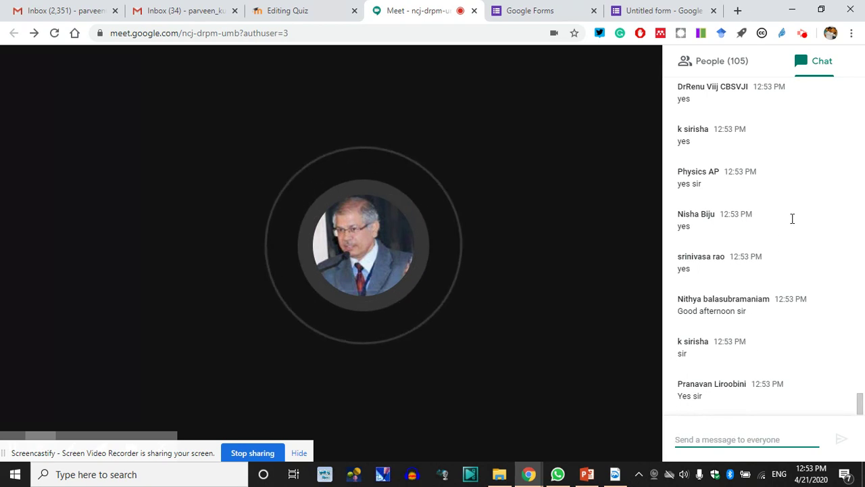
scroll(794, 218, up, 3)
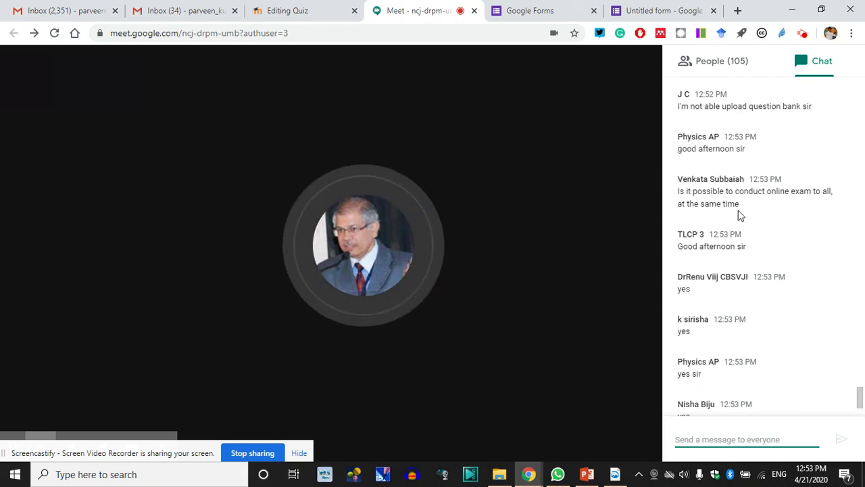
drag(744, 203, 677, 189)
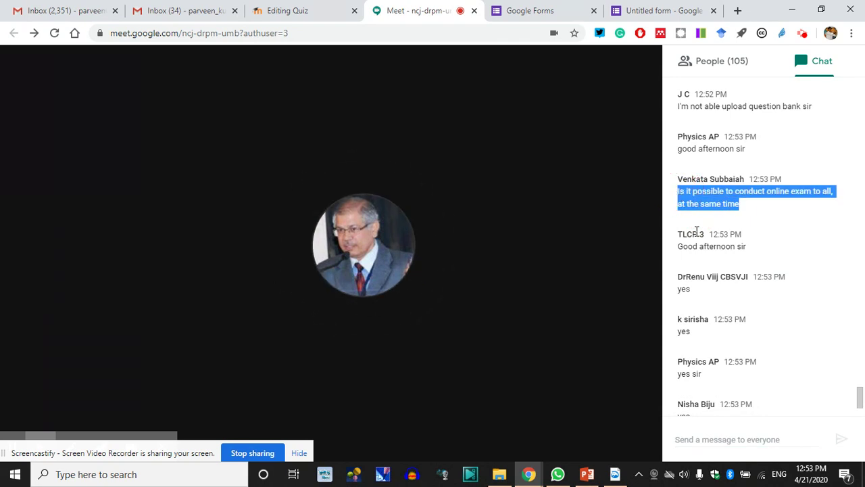
click(710, 437)
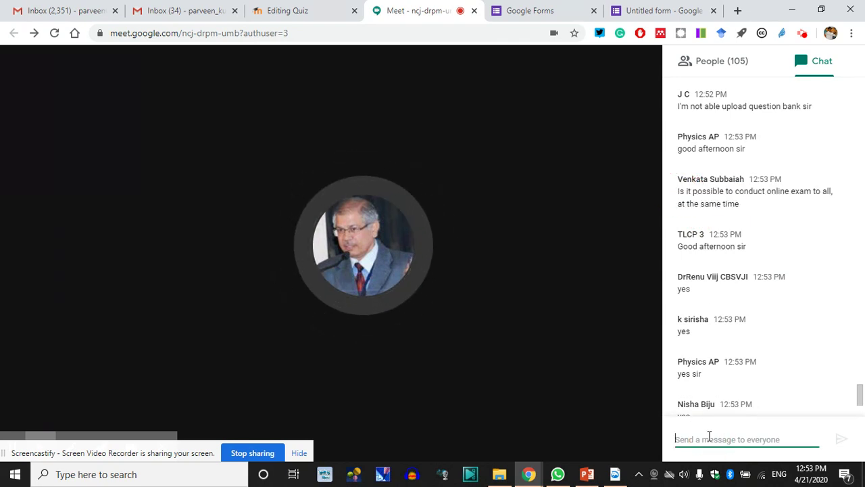
Step: Repost the chat question "Is it possible to add pic of any structure like civil engineering?" to everyone
scroll(741, 178, up, 2)
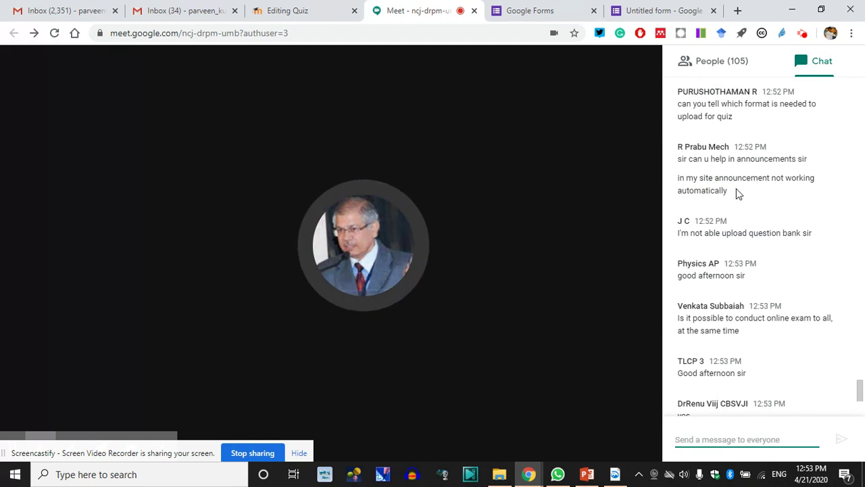
scroll(738, 193, up, 1)
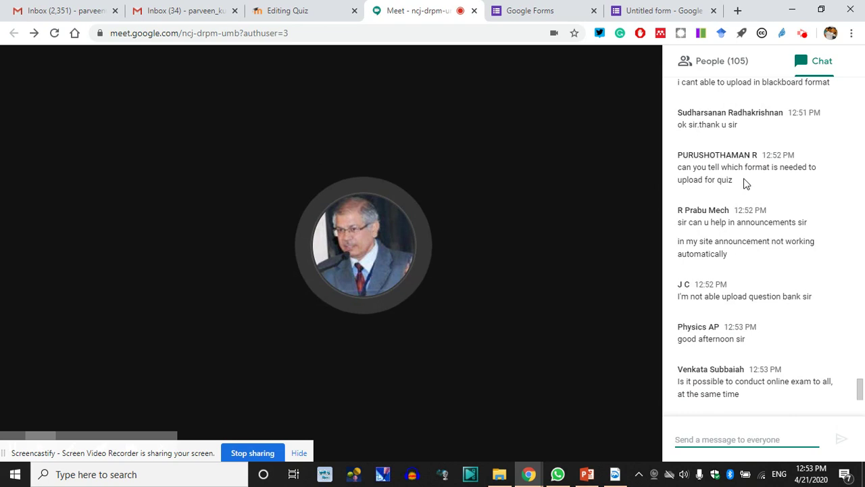
scroll(739, 190, up, 1)
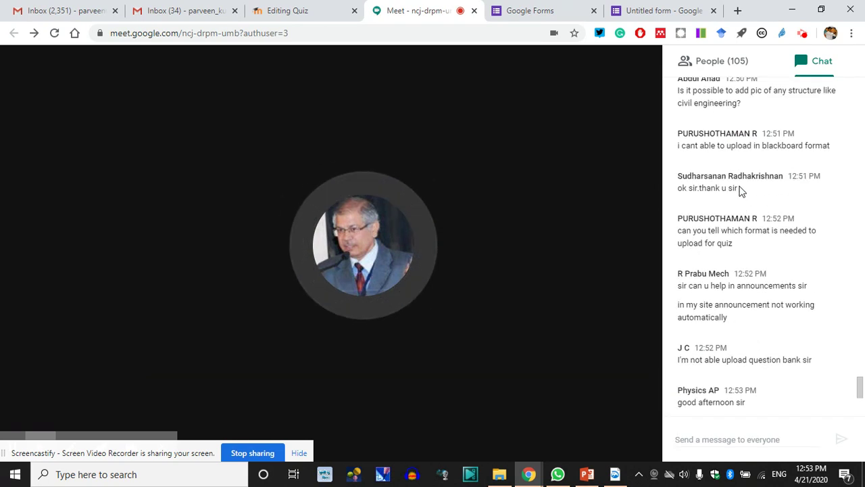
scroll(739, 190, up, 1)
drag(756, 170, 673, 155)
click(709, 438)
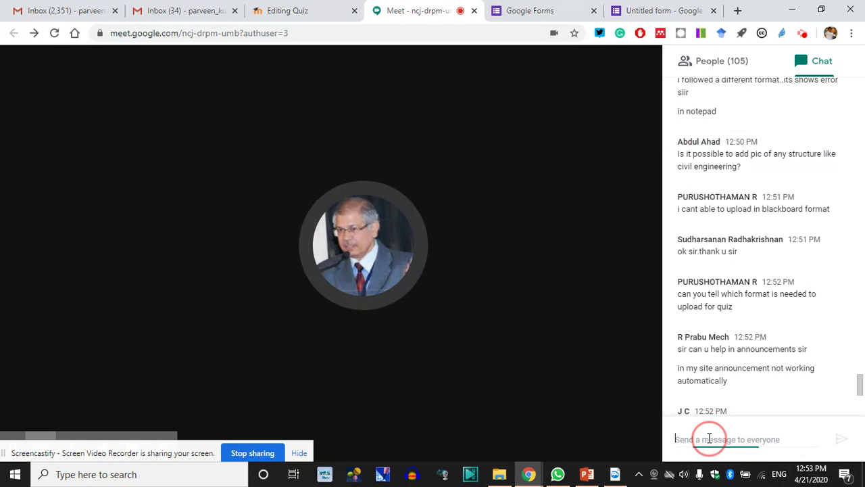
Step: Repost the two-line chat question about whether the math editor can be used and pasted in notepad
scroll(782, 253, up, 2)
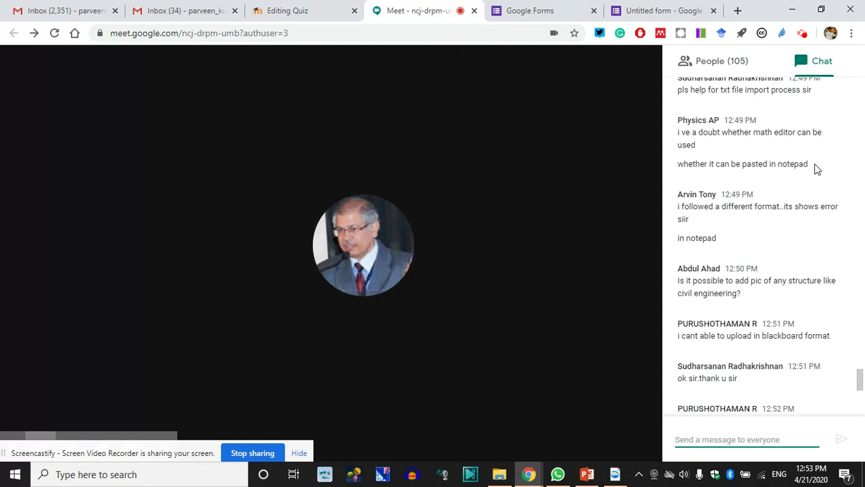
drag(814, 163, 687, 147)
key(ctrl+c)
click(710, 438)
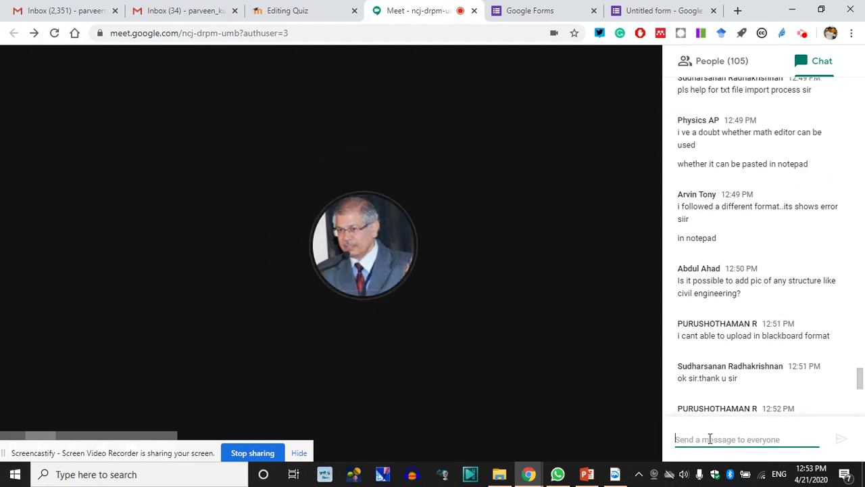
key(ctrl+v)
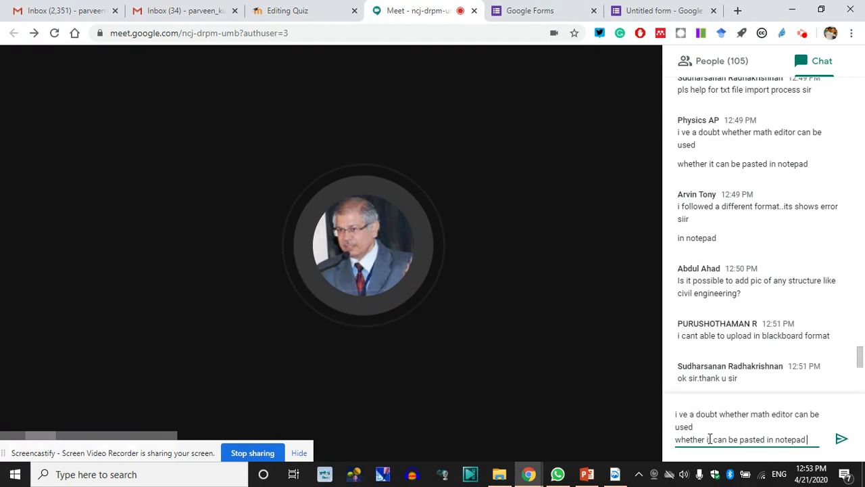
key(ctrl+a)
key(BackSpace)
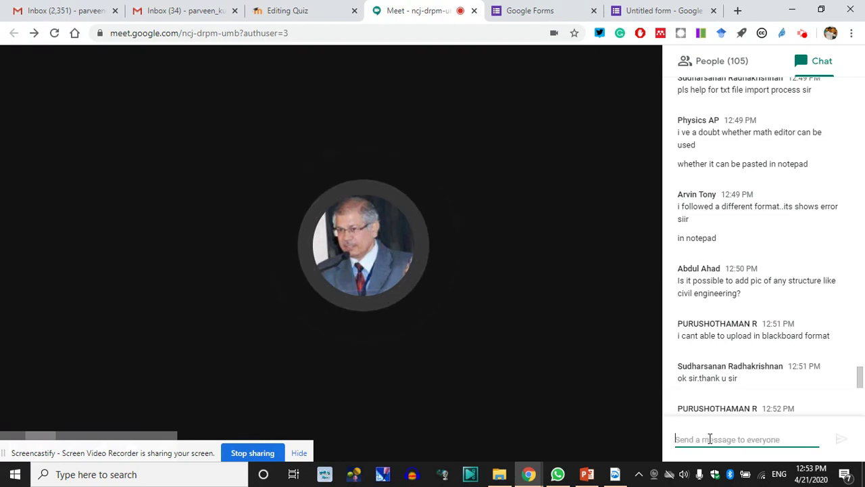
Step: Repost the chat question "Sir, how to add formulas in questions for analytical paper?" to everyone
scroll(795, 236, up, 3)
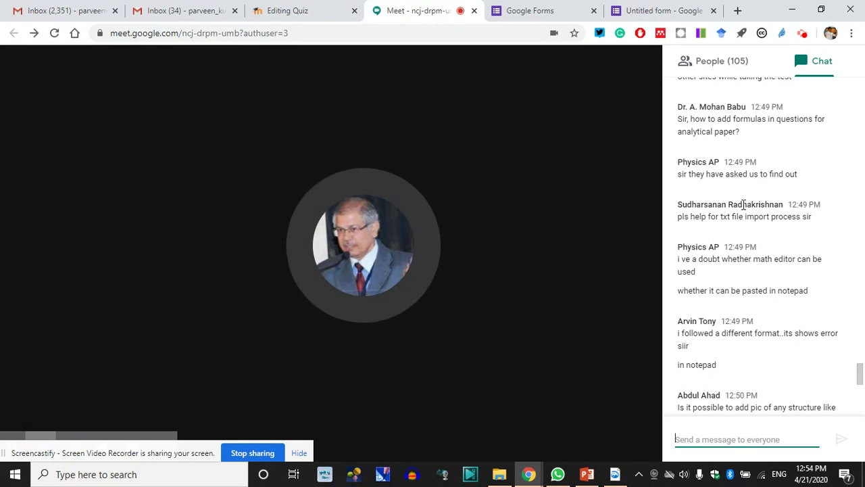
scroll(743, 204, up, 1)
drag(750, 197, 675, 181)
key(ctrl+c)
click(711, 438)
key(ctrl+v)
key(Return)
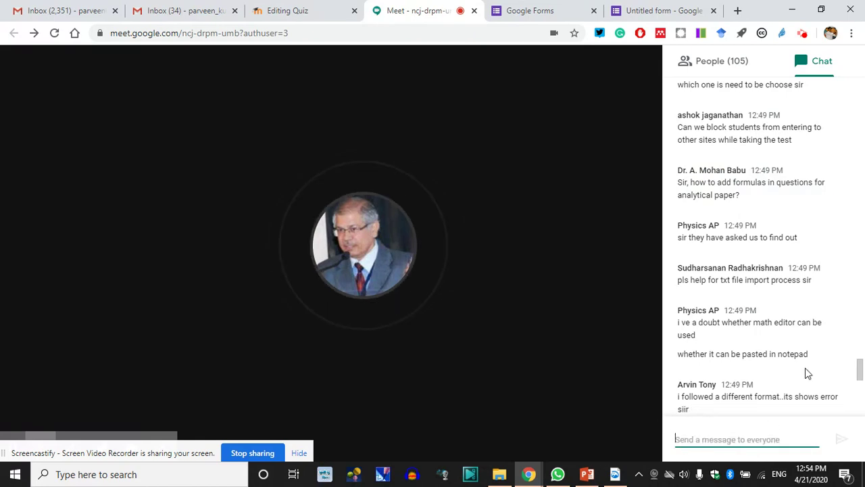
Step: Repost "Can we block students from entering to other sites while taking the test" and check the newest chat messages
scroll(730, 247, up, 2)
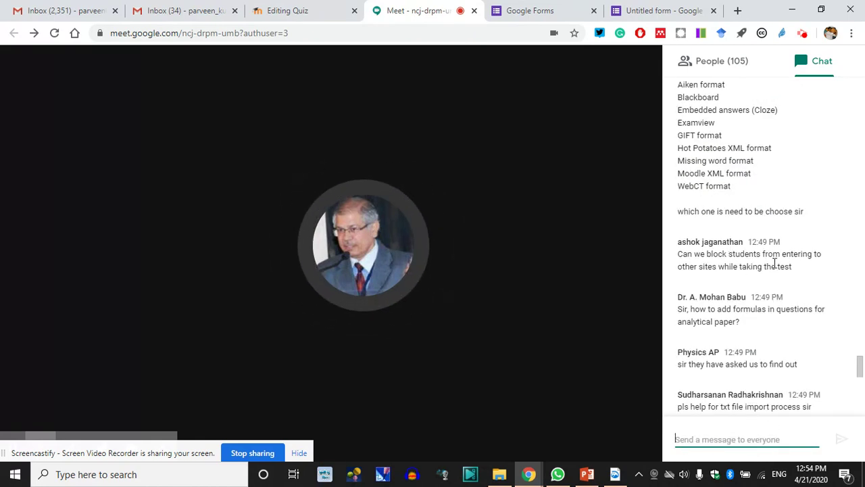
drag(802, 271, 675, 255)
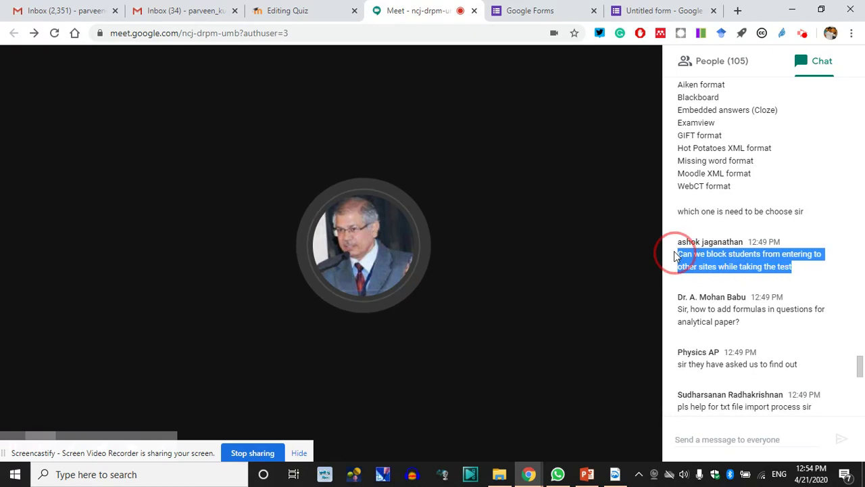
click(719, 439)
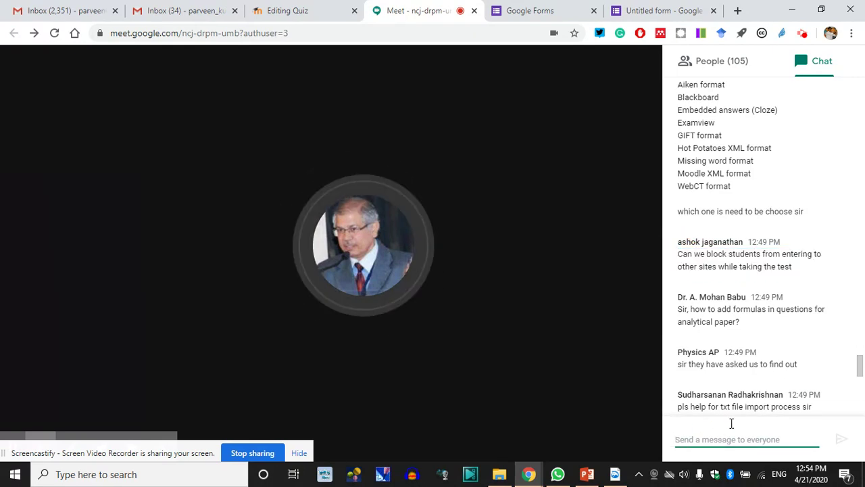
scroll(786, 318, down, 15)
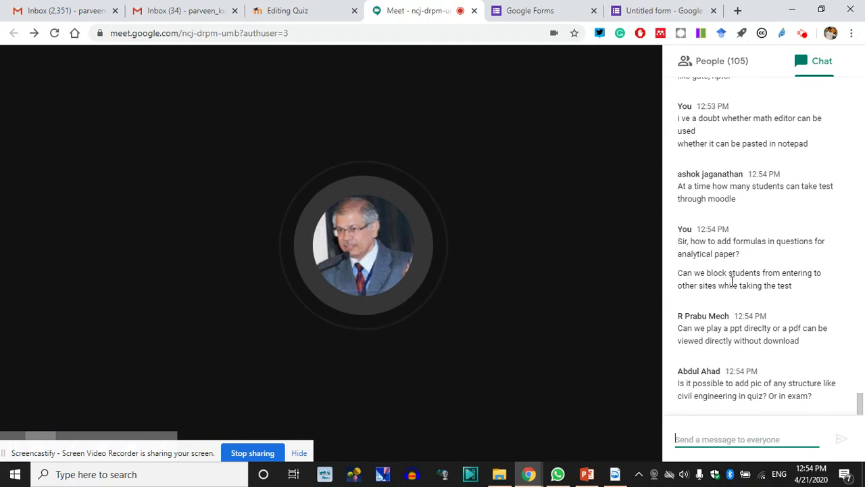
scroll(756, 305, up, 1)
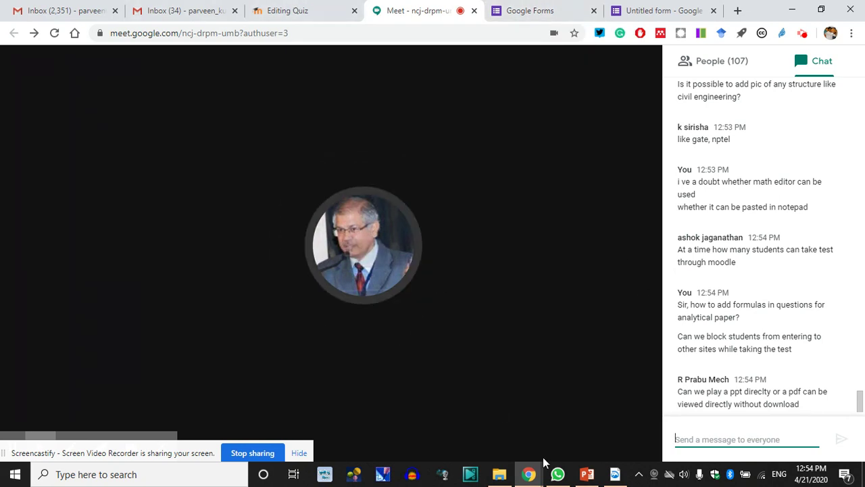
Step: Switch to WhatsApp and copy the YouTube conference video link from Sunday's messages in the open conversation
click(558, 476)
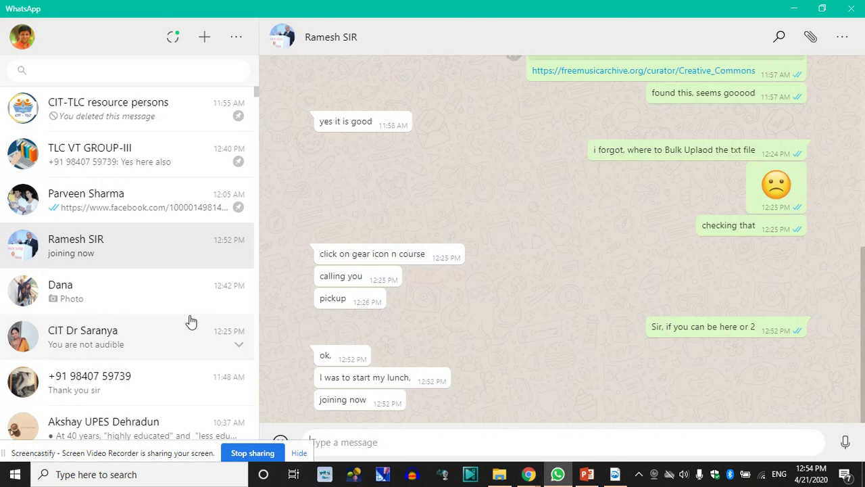
scroll(419, 306, up, 5)
scroll(422, 306, up, 15)
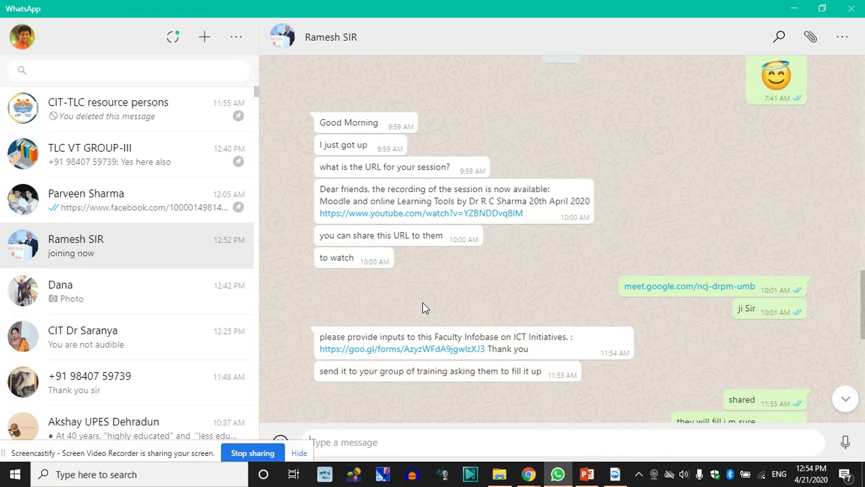
scroll(422, 307, up, 10)
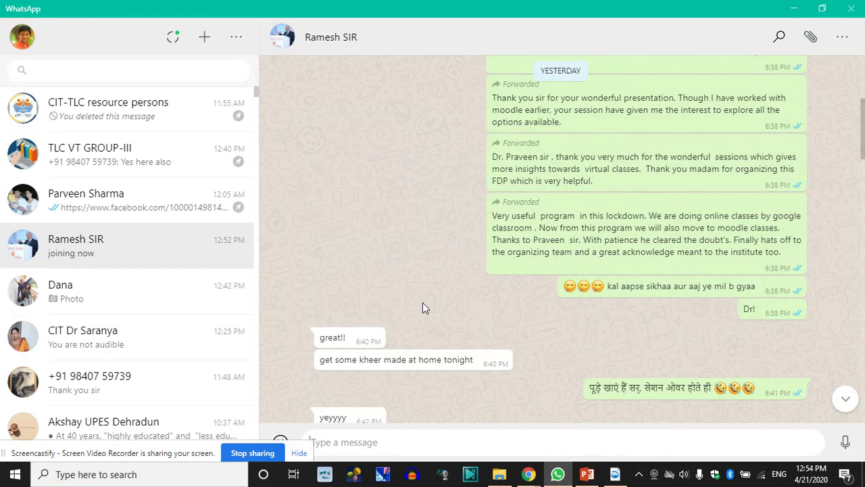
scroll(387, 295, up, 10)
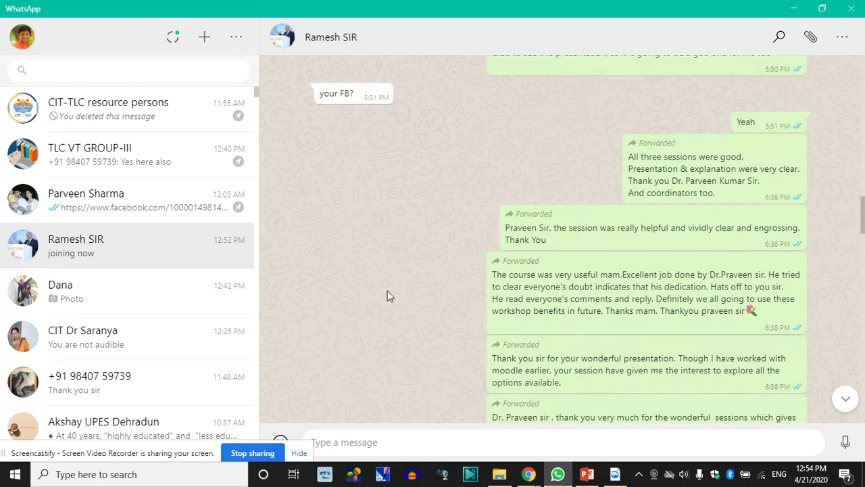
scroll(386, 294, up, 2)
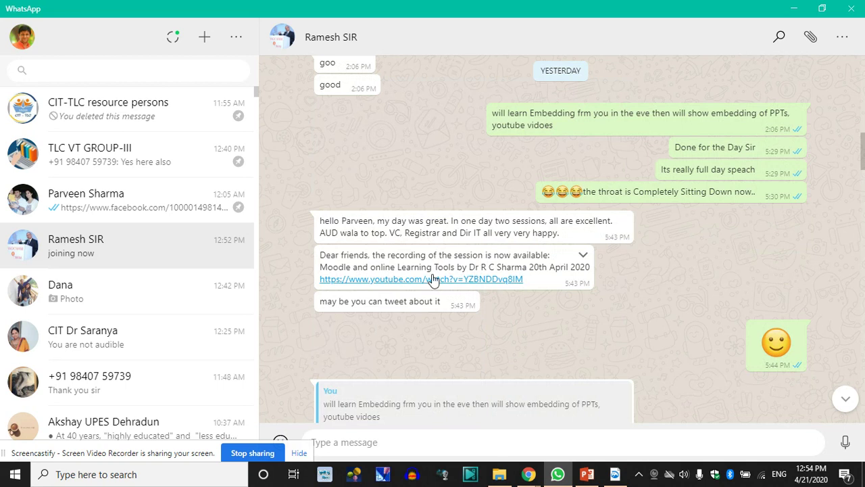
scroll(432, 279, up, 15)
scroll(433, 278, up, 15)
scroll(431, 280, up, 6)
scroll(431, 274, up, 5)
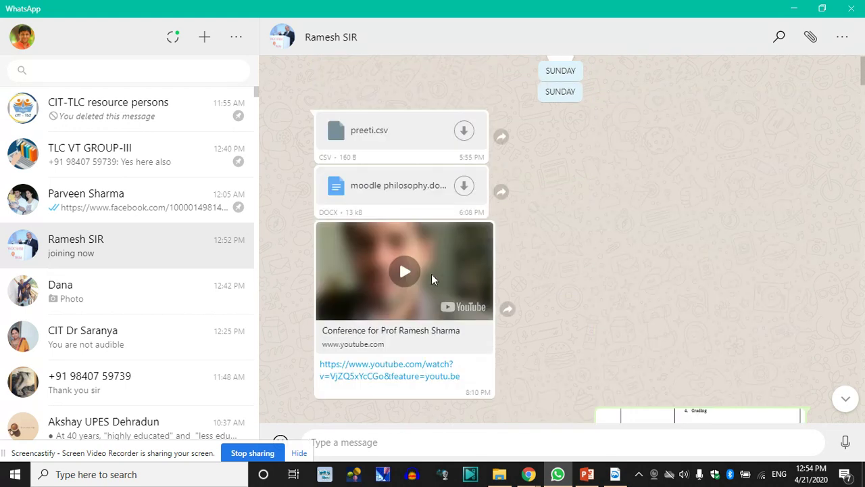
triple_click(410, 369)
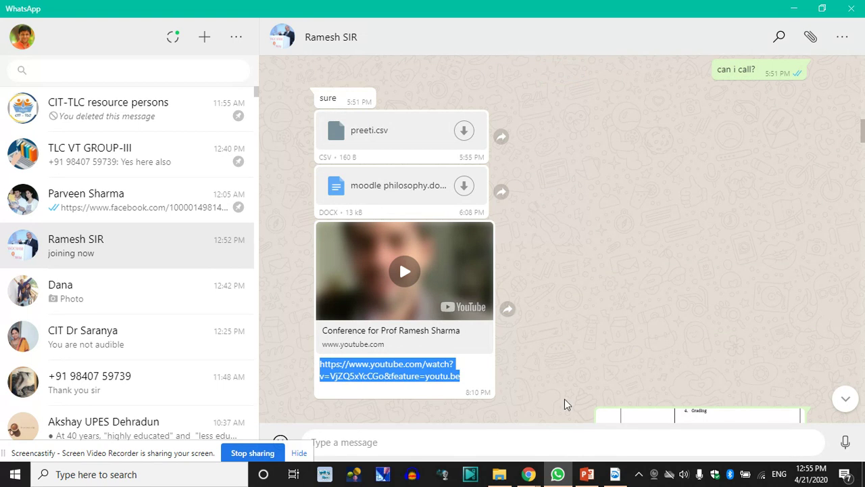
Step: Switch back to Chrome, leave the unsaved new quiz in Moodle and open the VT4Teacher course page
mouse_move(530, 477)
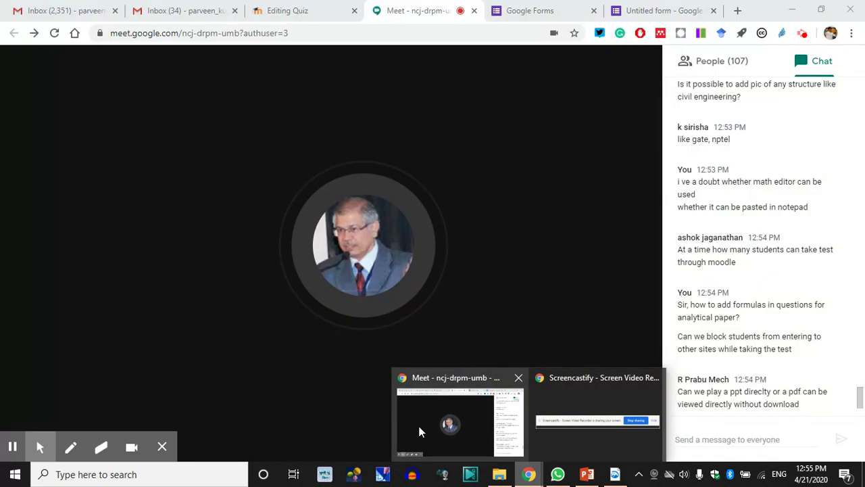
click(420, 430)
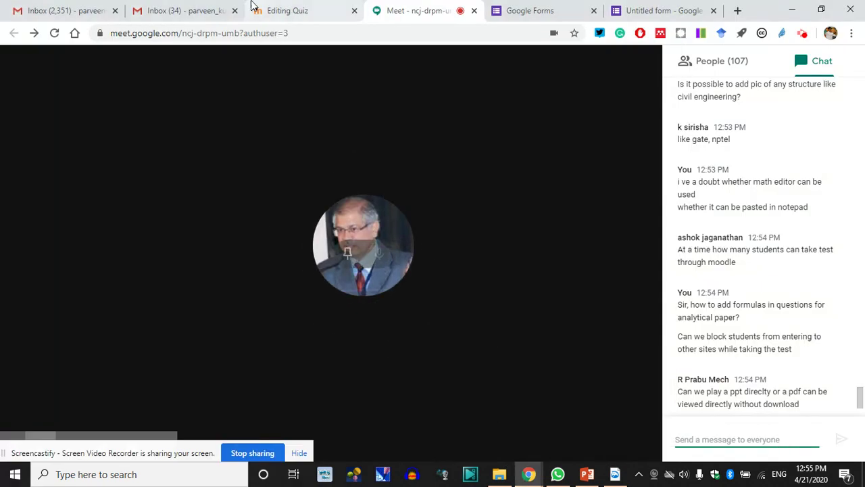
click(278, 8)
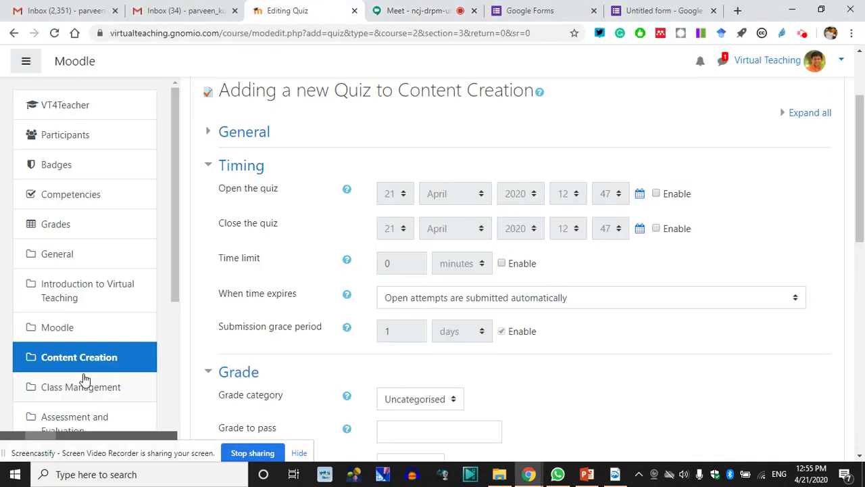
click(71, 108)
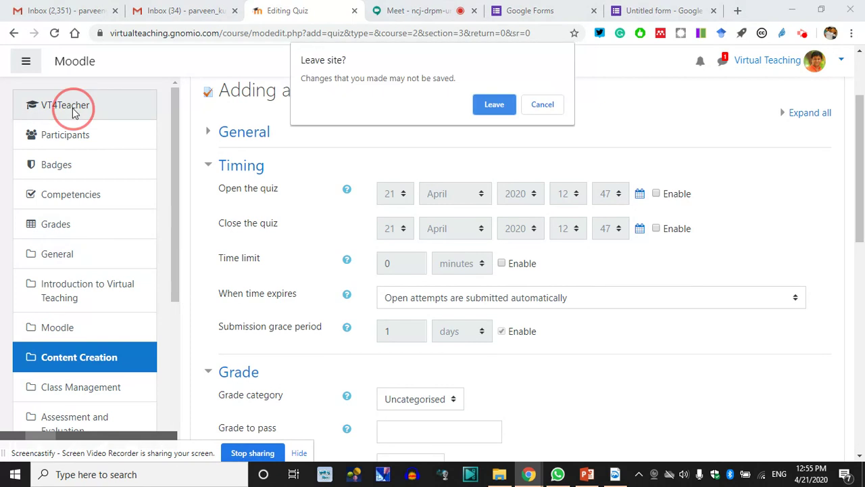
click(494, 105)
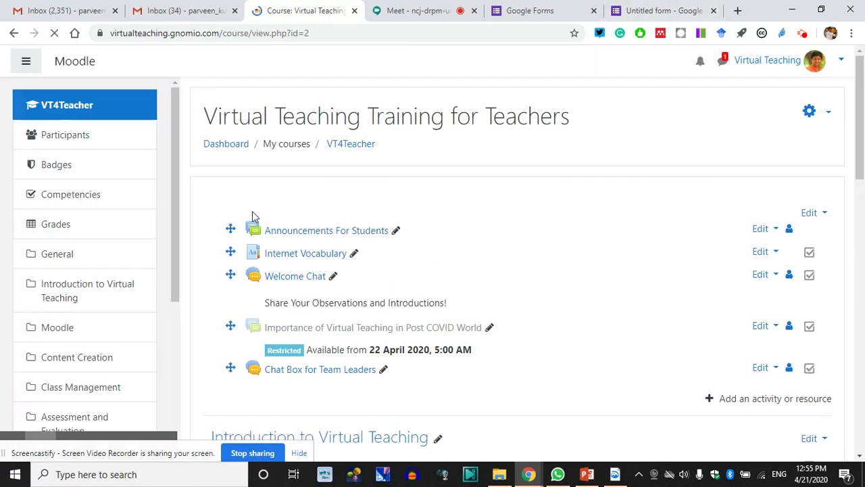
Step: Start adding a new Page resource to the Class Management section of the course
scroll(375, 326, down, 6)
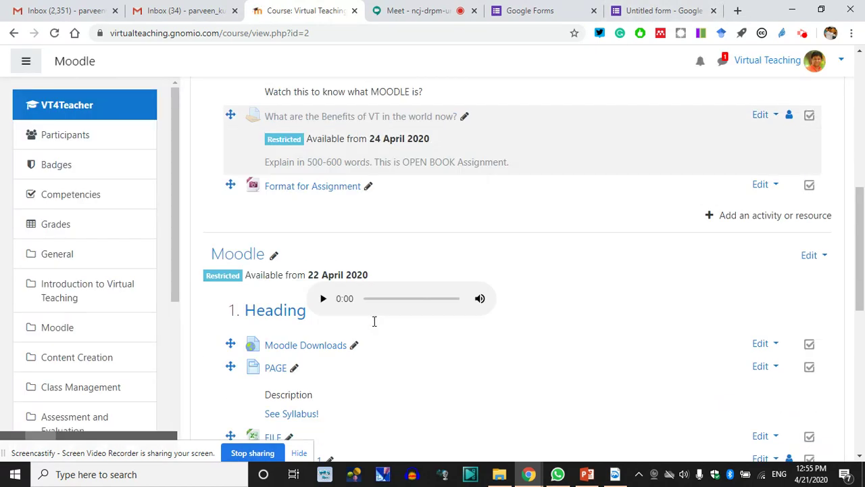
scroll(374, 328, down, 7)
scroll(374, 328, up, 2)
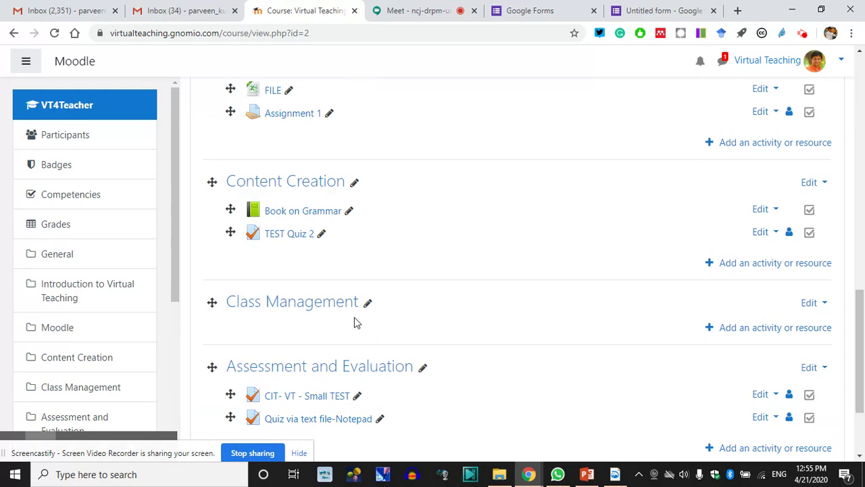
click(743, 329)
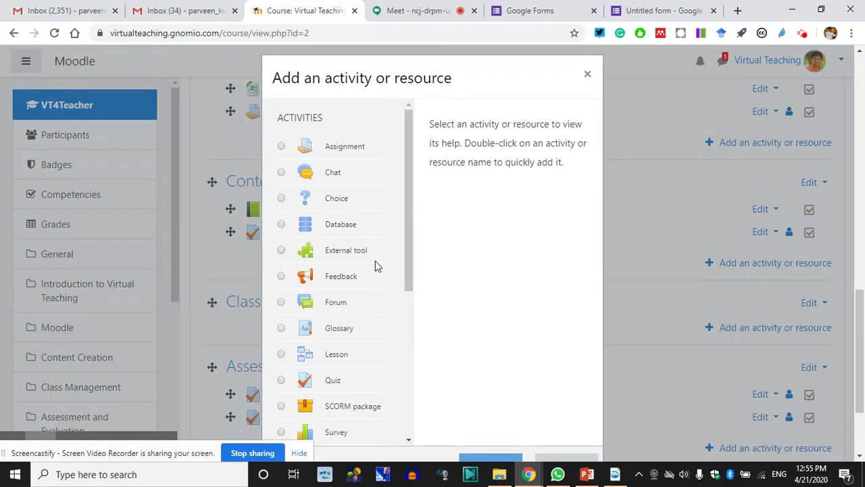
click(322, 260)
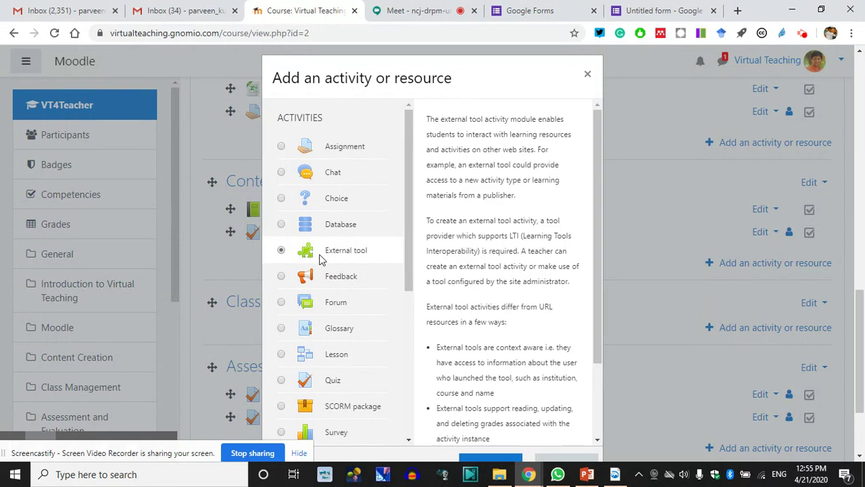
scroll(497, 274, down, 5)
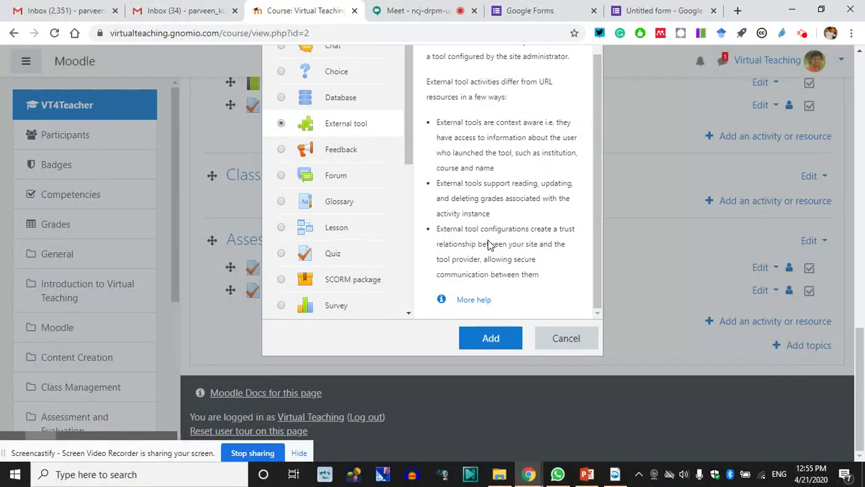
mouse_move(409, 139)
mouse_down()
mouse_move(406, 226)
mouse_move(408, 142)
mouse_up()
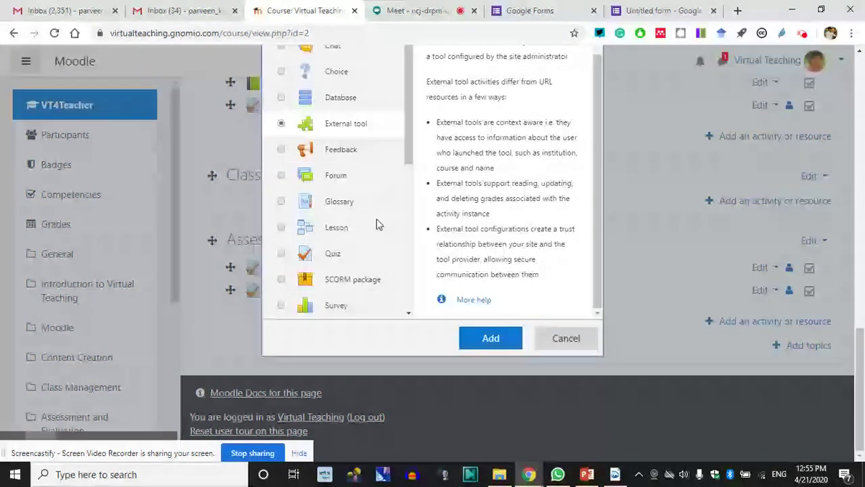
scroll(378, 237, down, 2)
scroll(379, 251, down, 5)
click(332, 283)
click(483, 338)
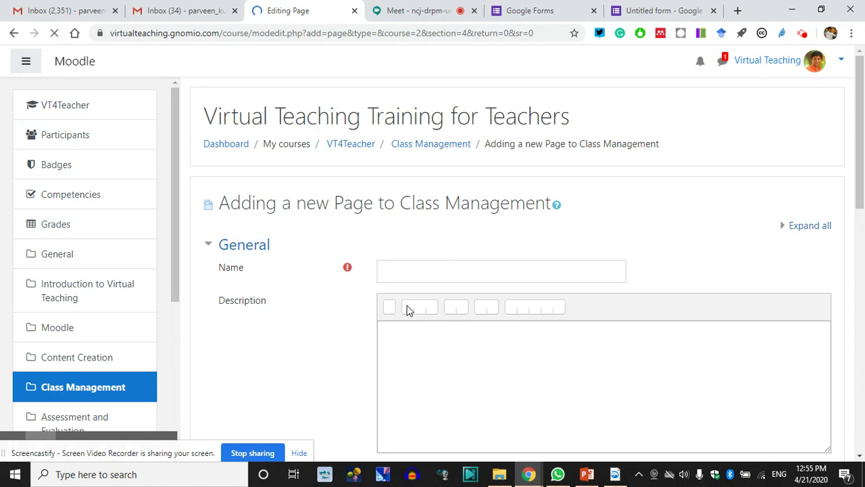
scroll(416, 307, down, 4)
click(411, 324)
text(https://www.youtube.com/watch?v=VjZQ5xYcCGo&feature=youtu.be)
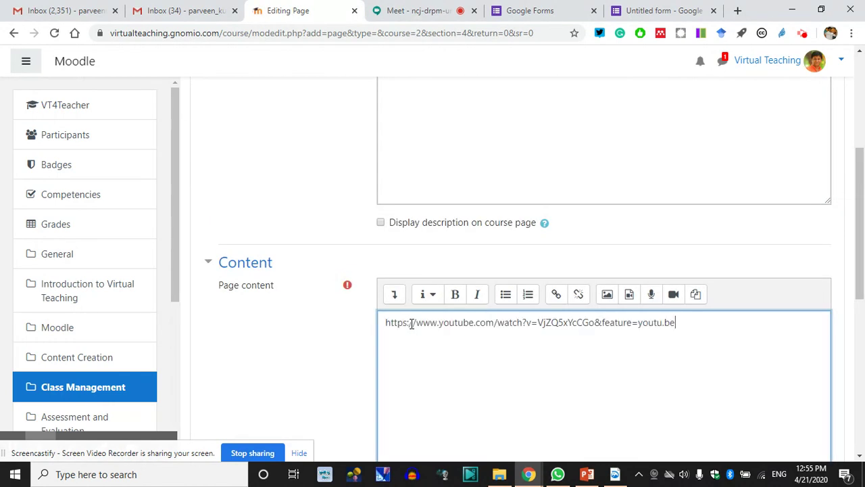
Step: Check the video message in WhatsApp, then return to Chrome and enter the page description "A Message for Us All!"
click(557, 474)
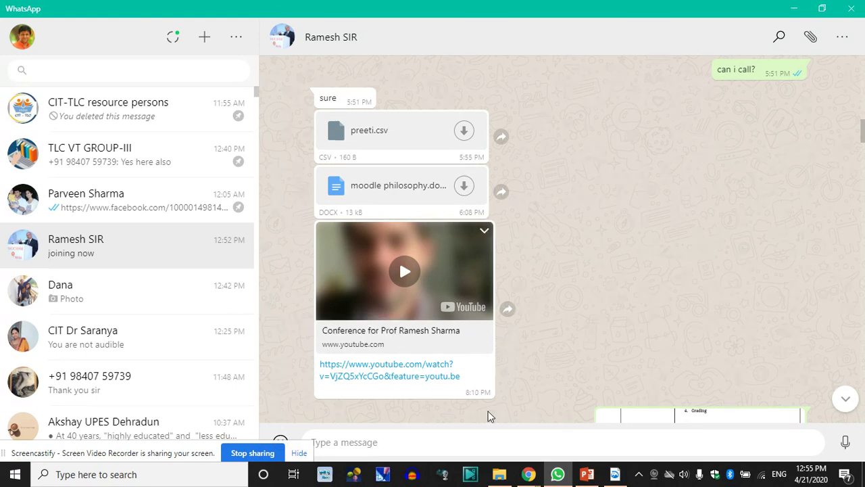
mouse_move(528, 474)
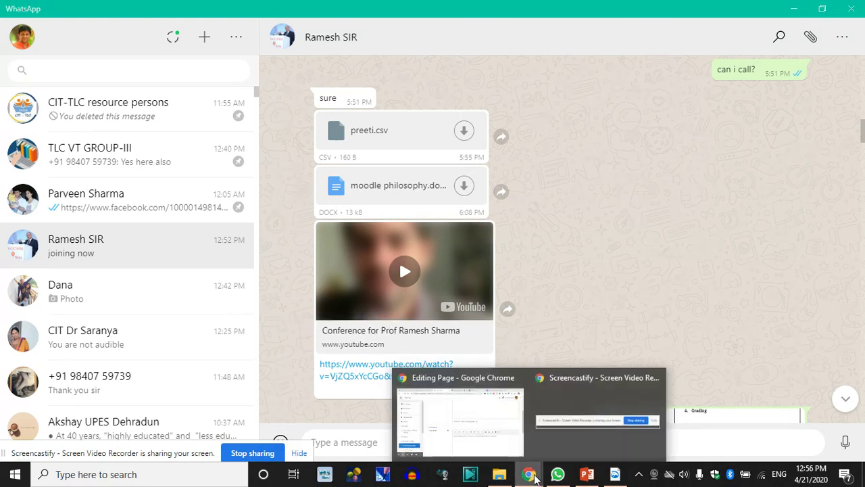
click(486, 424)
scroll(415, 84, up, 2)
click(413, 212)
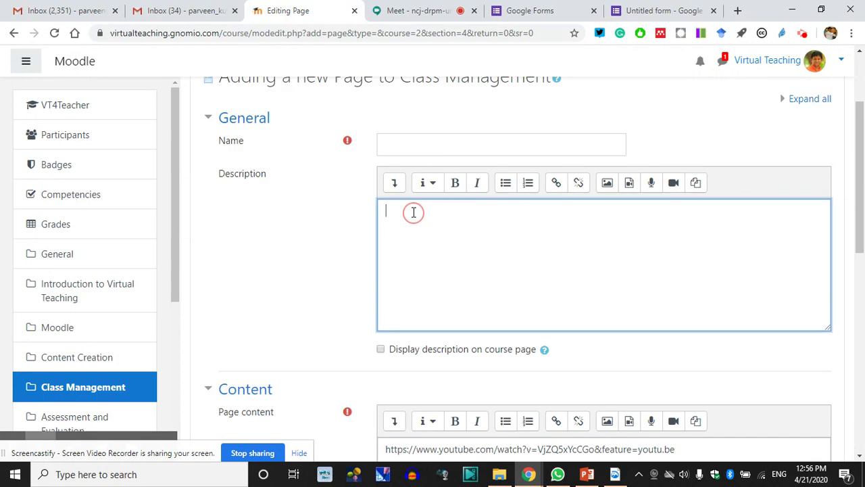
text(A Message for Us All!)
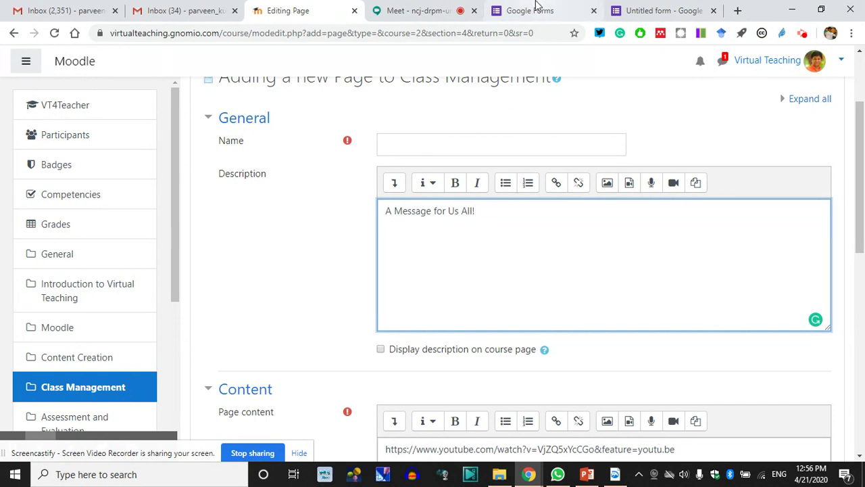
Step: Check the Google Meet chat for new messages and return to the Moodle page form
click(530, 475)
click(416, 10)
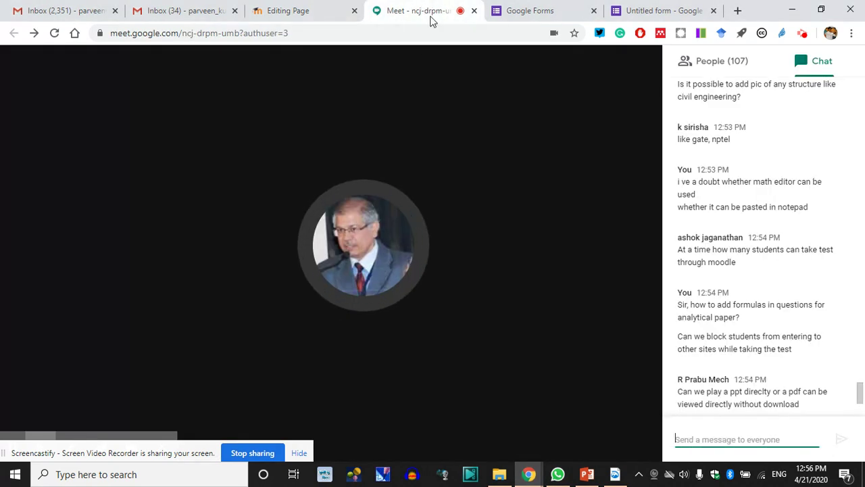
click(284, 10)
click(469, 296)
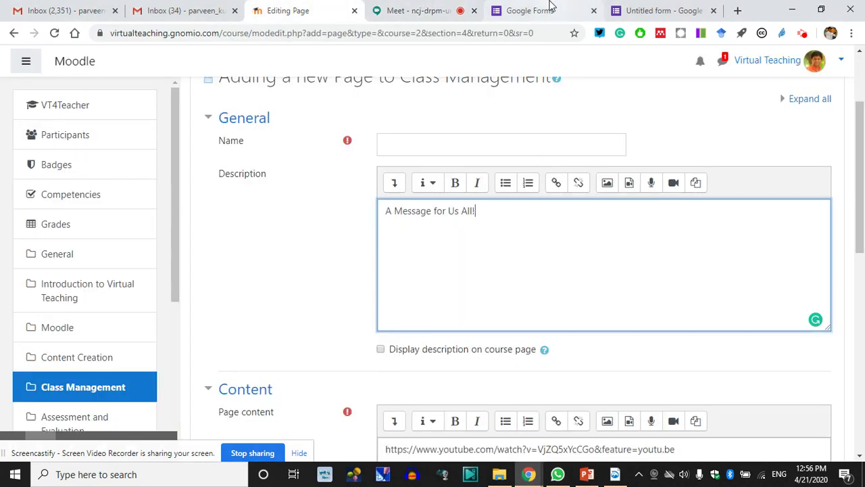
Step: Copy the YouTube link from the page content and open it in the browser tab showing Google Forms
scroll(590, 319, down, 3)
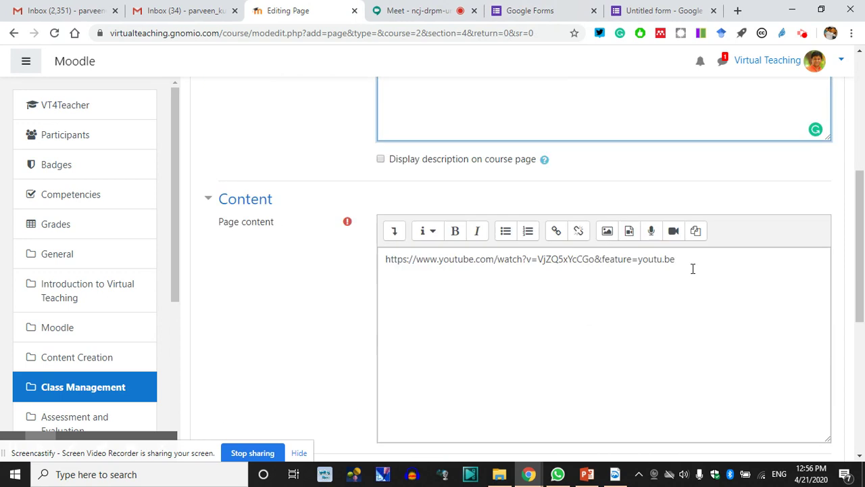
drag(689, 261, 321, 253)
key(ctrl+c)
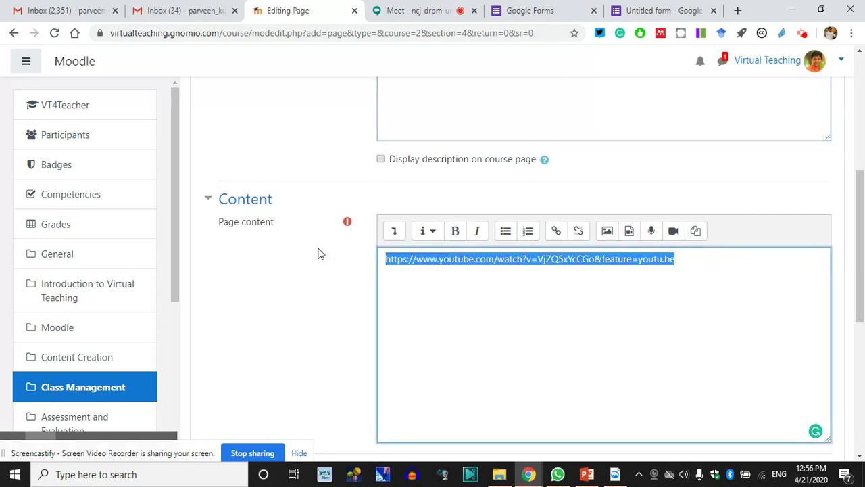
click(558, 10)
click(486, 33)
key(ctrl+v)
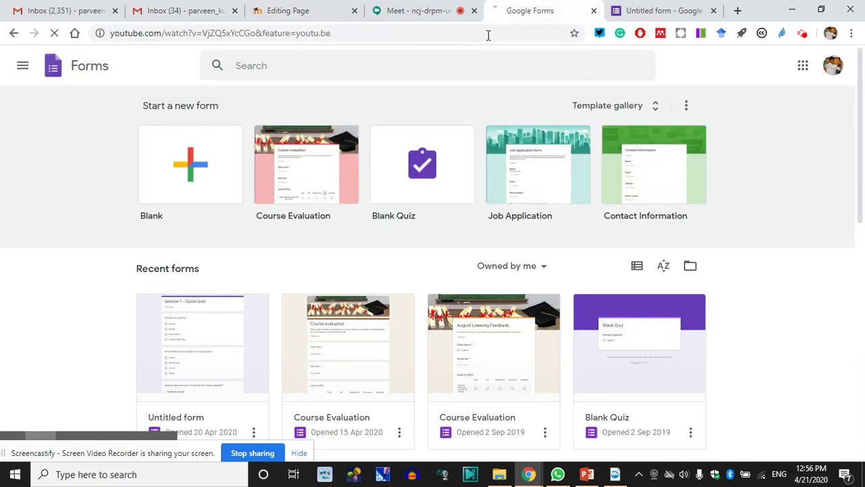
key(Return)
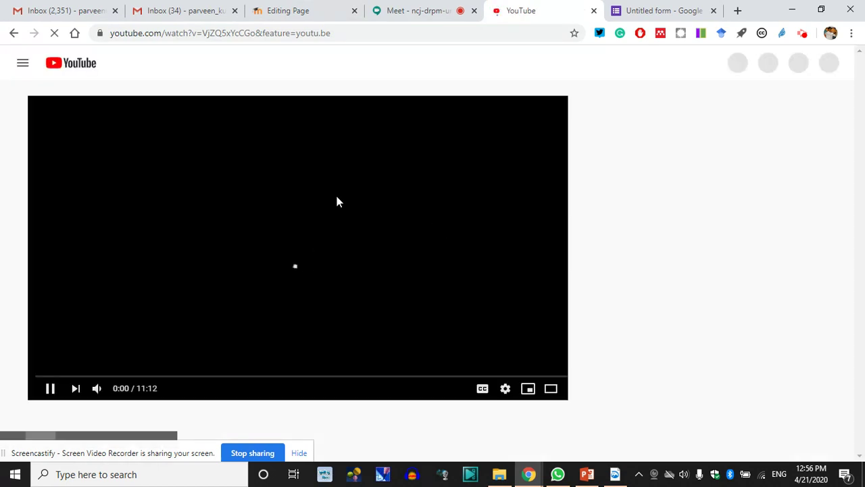
Step: Pause the YouTube video and mute its sound
click(353, 237)
click(50, 390)
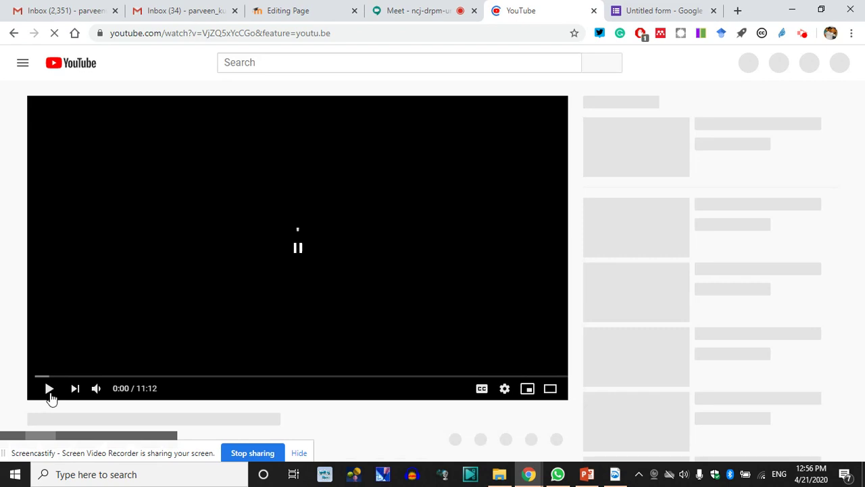
click(182, 305)
scroll(156, 372, down, 4)
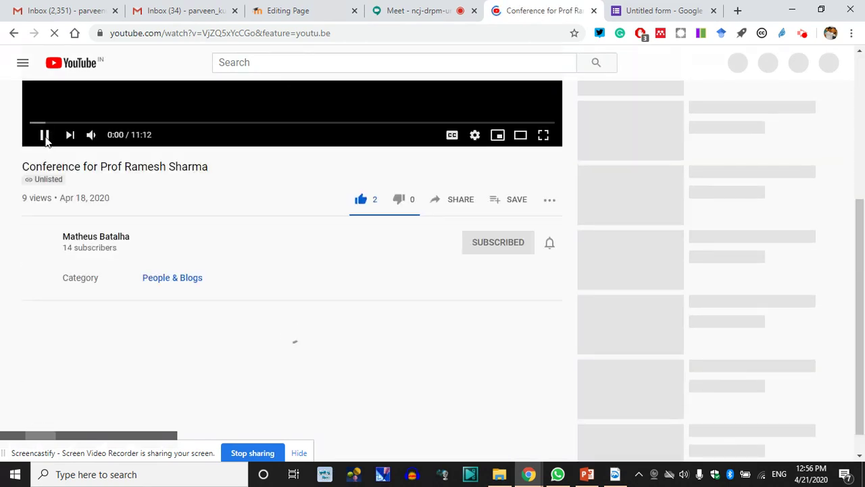
click(92, 136)
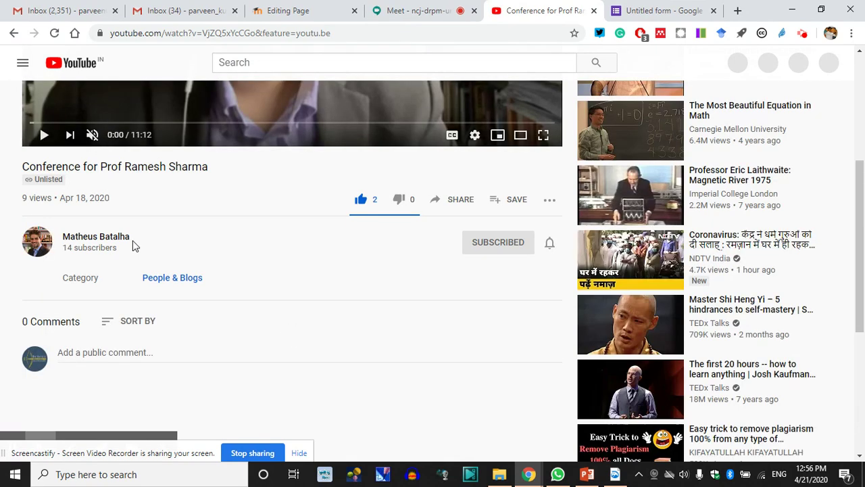
Step: Copy the channel owner's name from YouTube and paste it into the Name field of the new Moodle page
drag(132, 241, 67, 223)
key(ctrl+c)
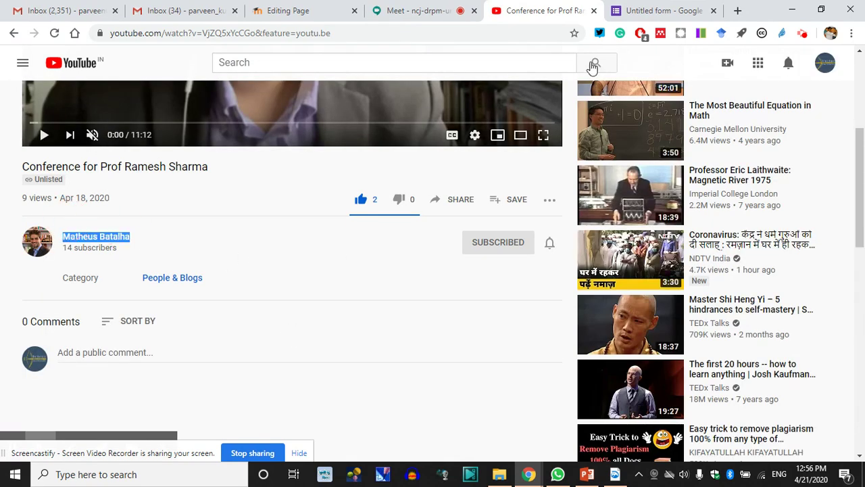
click(404, 9)
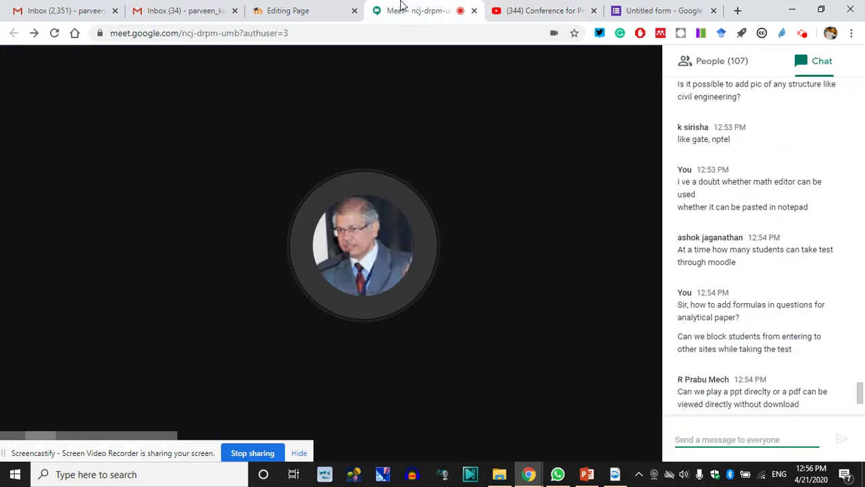
click(281, 8)
scroll(428, 292, up, 3)
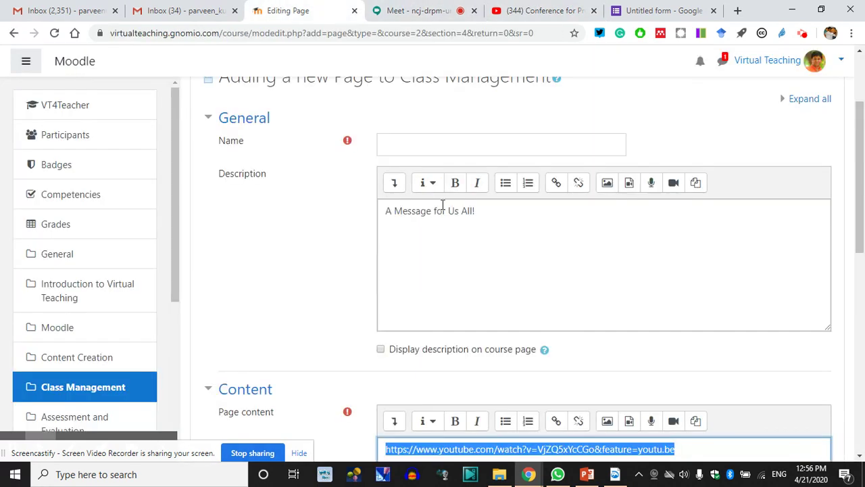
click(407, 147)
key(ctrl+v)
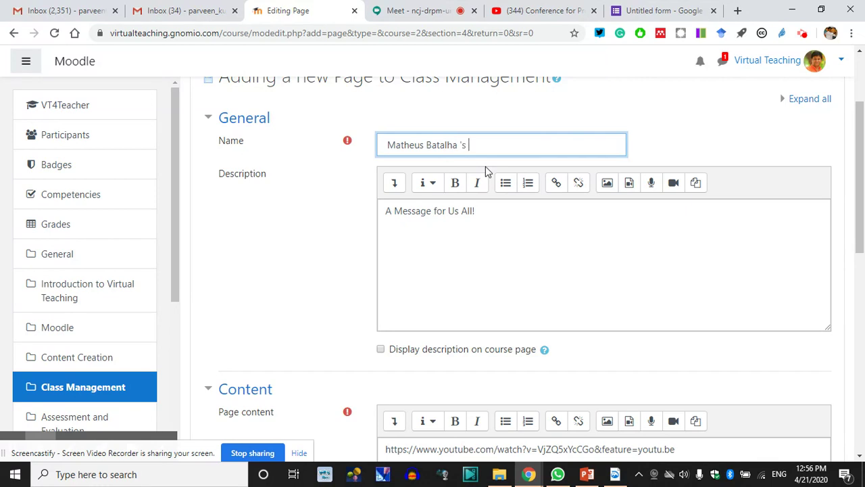
text('s M)
key(BackSpace)
key(BackSpace)
key(BackSpace)
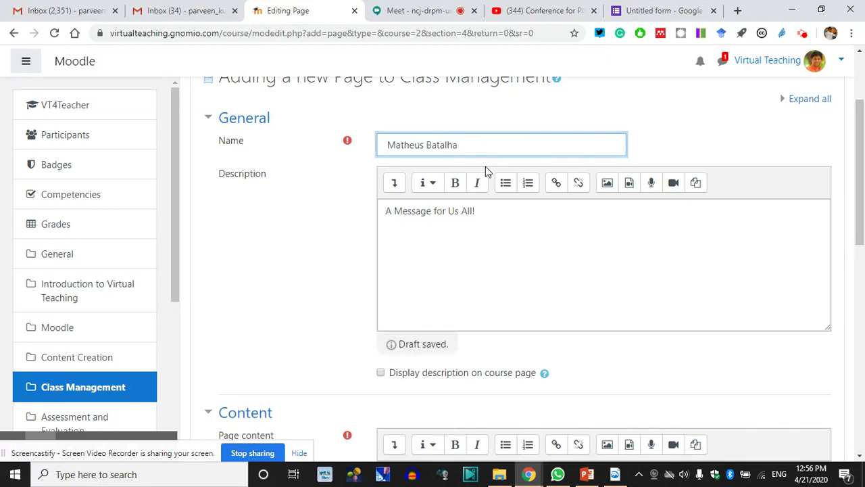
Step: Insert "Message From" before the speaker's name in the page's Name field
key(Home)
text(Mes)
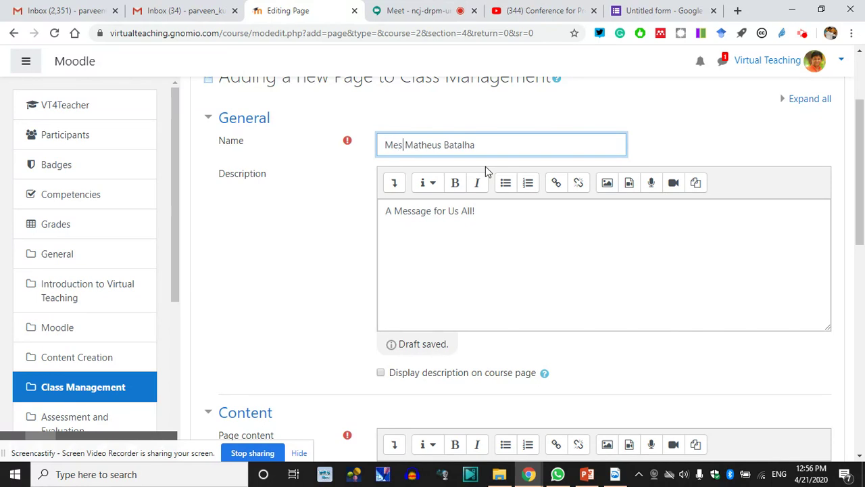
text(sage Fro)
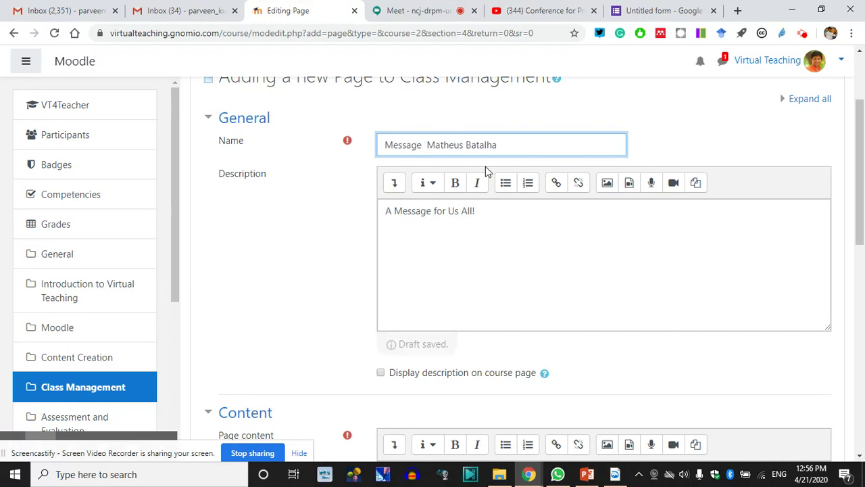
text(m)
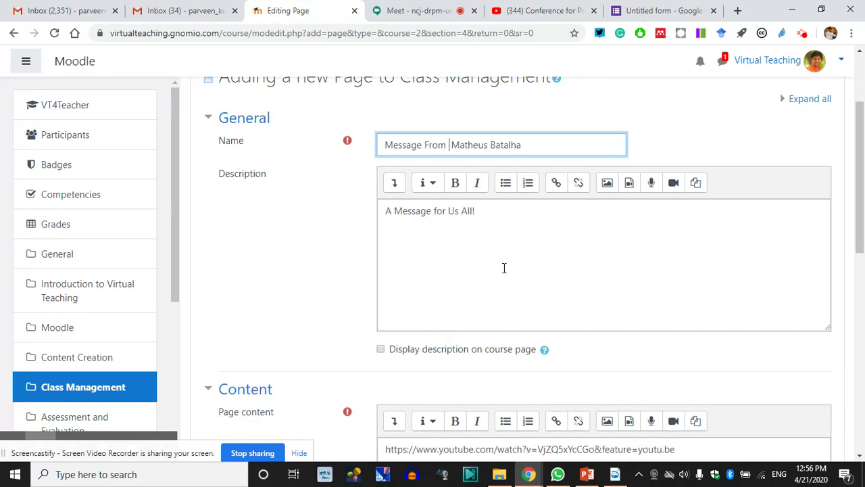
Step: Review the new page's form, save it and return to the course
scroll(506, 251, down, 3)
scroll(426, 331, down, 3)
scroll(425, 338, up, 8)
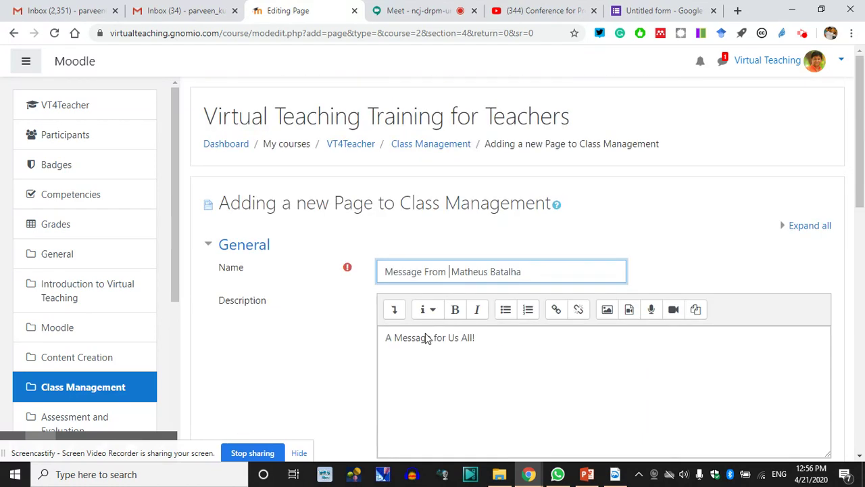
scroll(460, 288, down, 10)
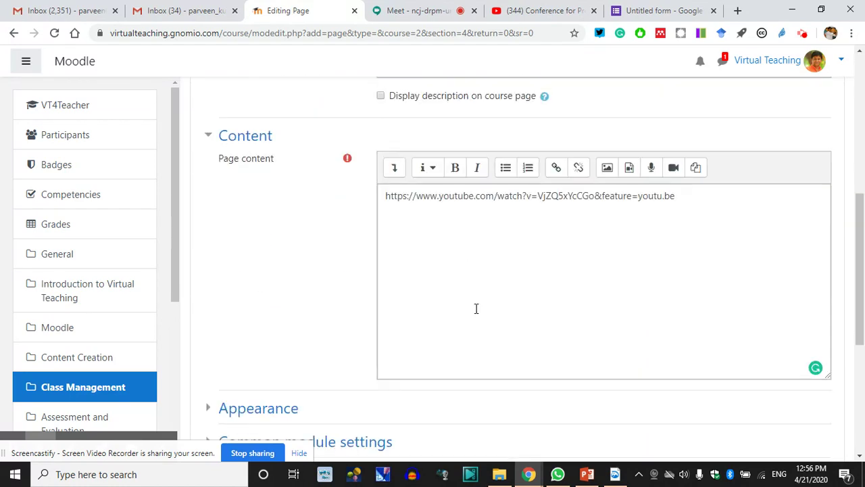
click(460, 323)
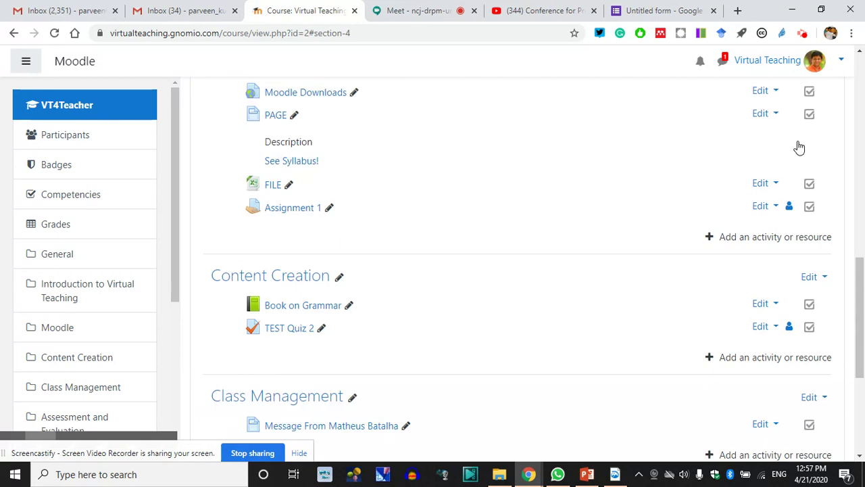
Step: Switch to another role in the Moodle course and check the Google Meet chat before returning to the course
click(841, 60)
click(794, 223)
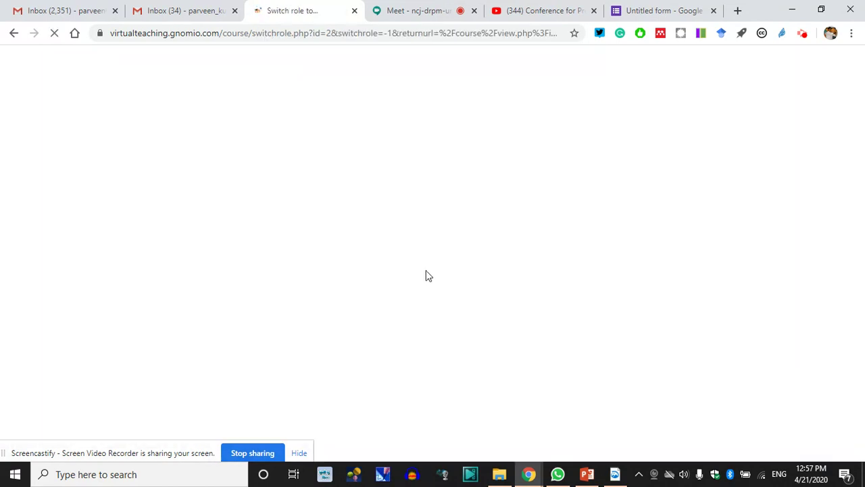
click(259, 429)
click(424, 8)
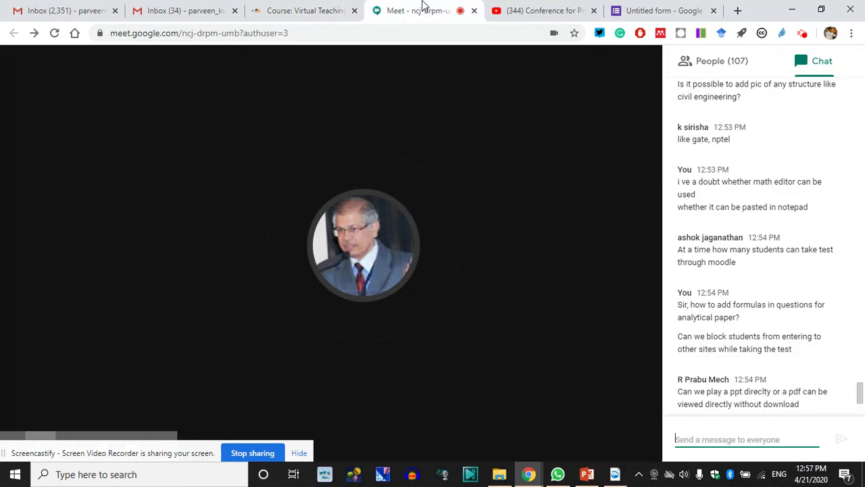
click(309, 10)
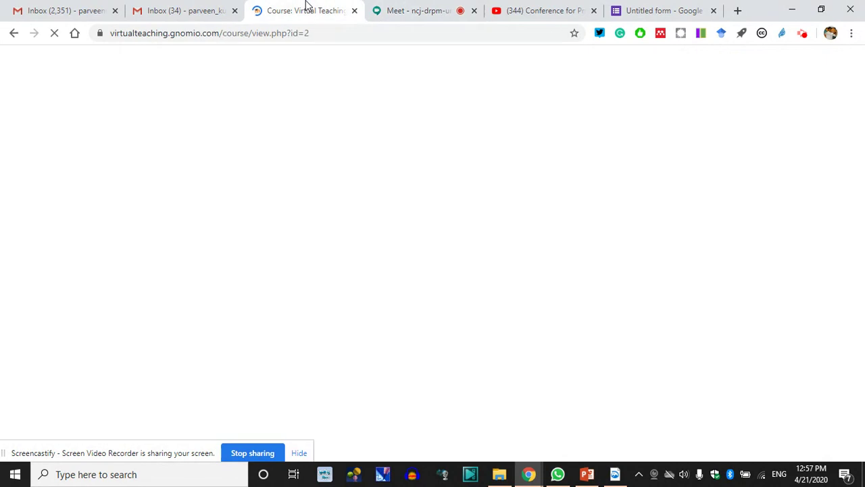
Step: Open the new message page in the course's Class Management section as a student and check its displayed content
scroll(304, 277, down, 7)
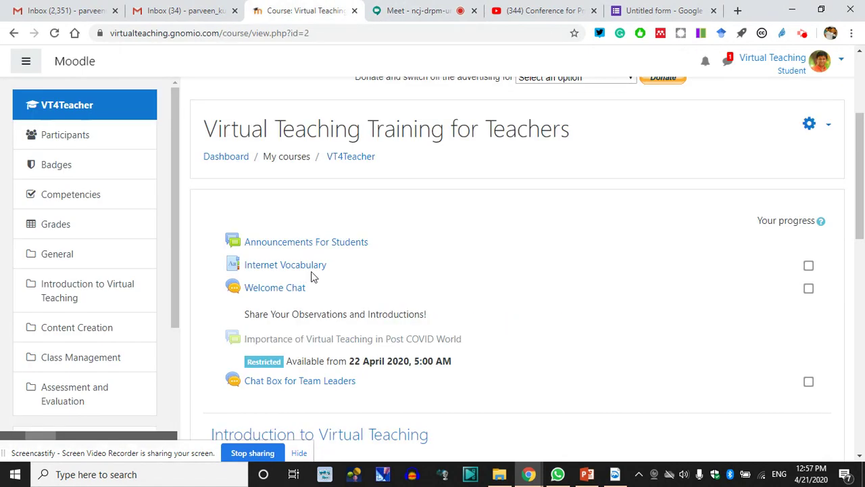
scroll(311, 277, down, 6)
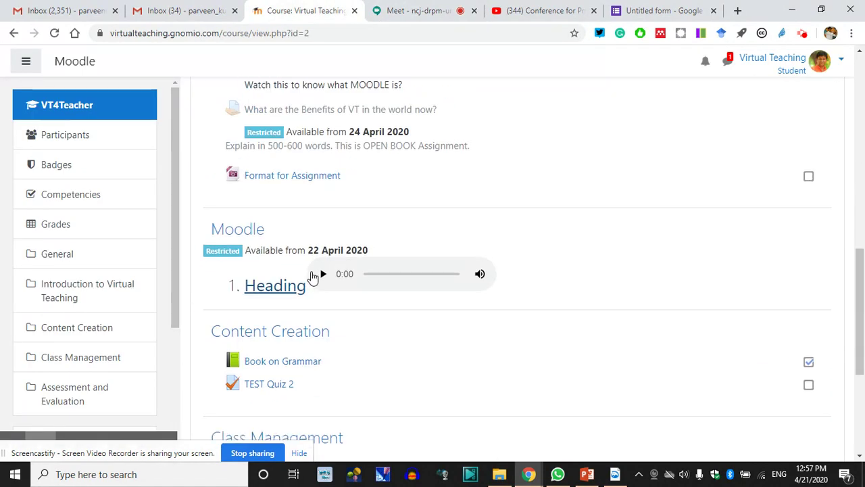
click(309, 220)
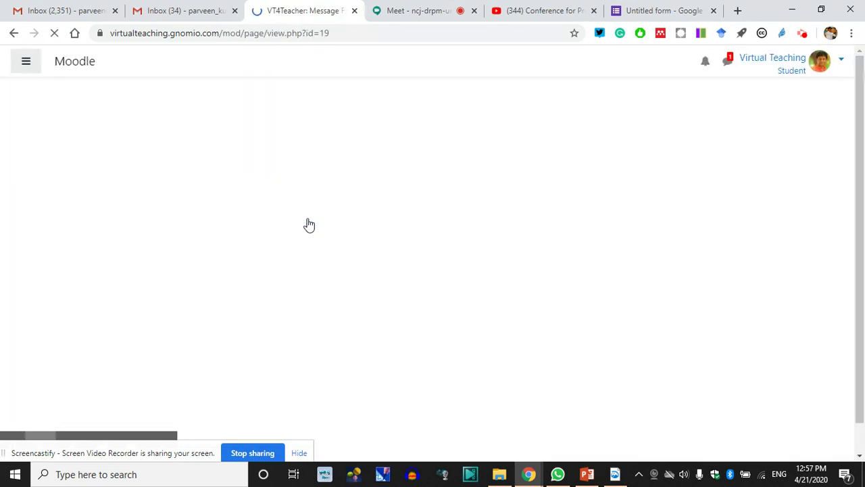
scroll(440, 296, down, 5)
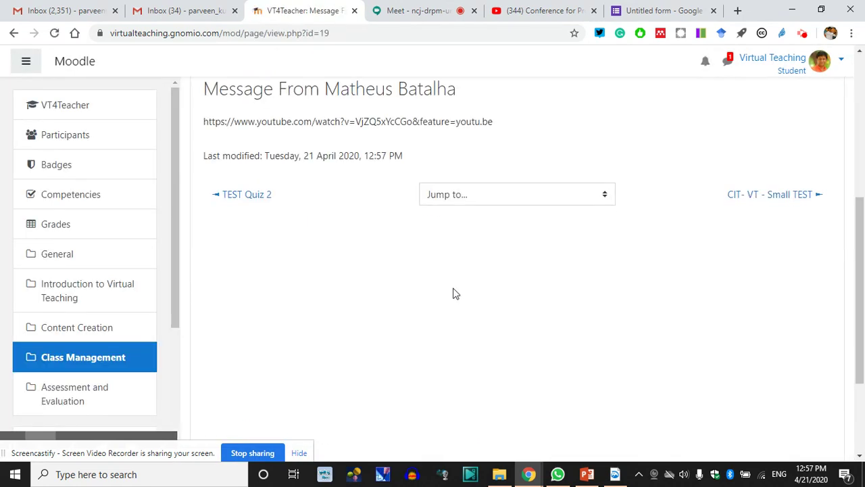
scroll(515, 281, up, 2)
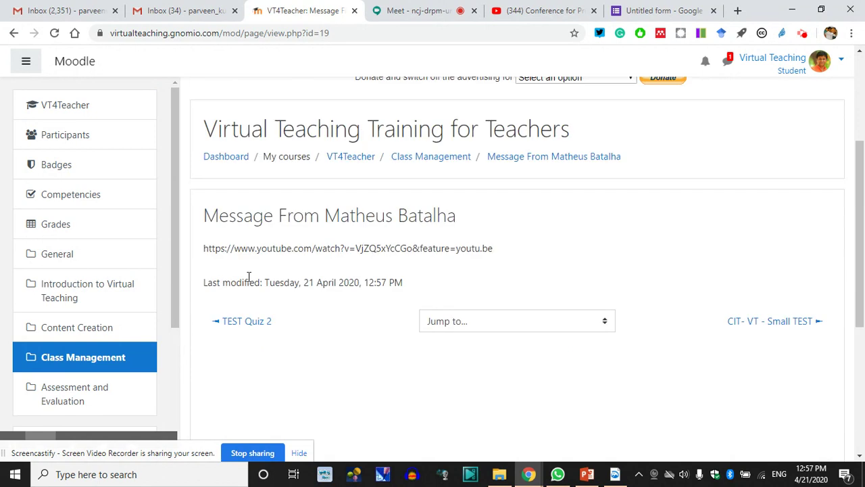
Step: Go back to the course page and return from the Student role to the normal role
click(14, 33)
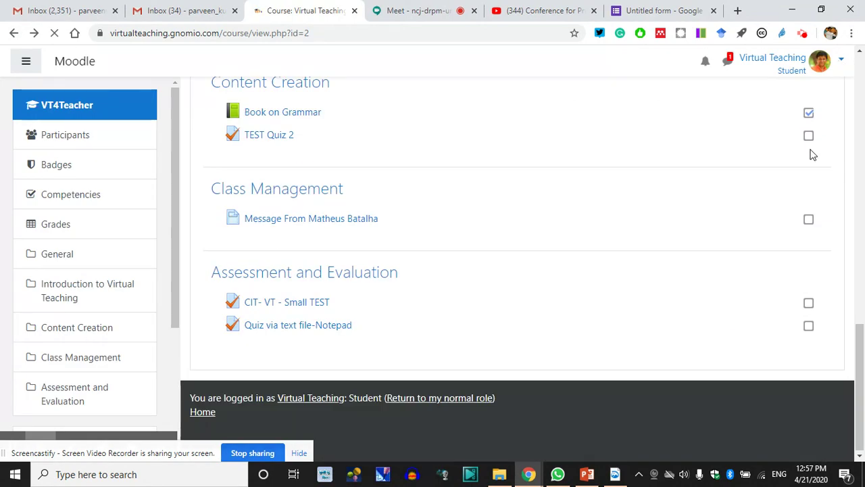
click(843, 63)
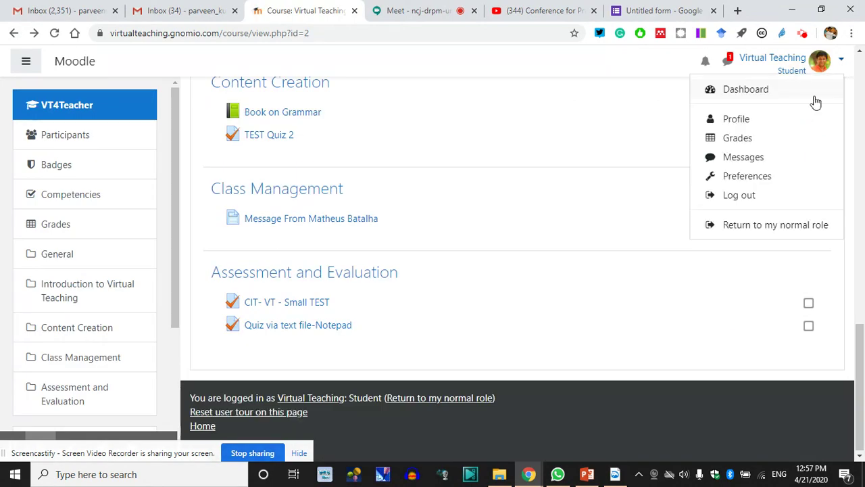
click(740, 226)
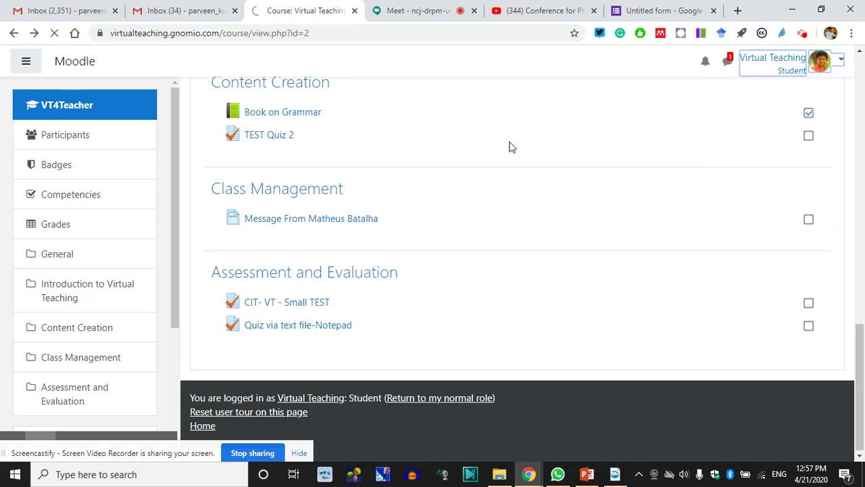
Step: Switch to Google Meet and read the latest participants' questions in the chat
click(438, 15)
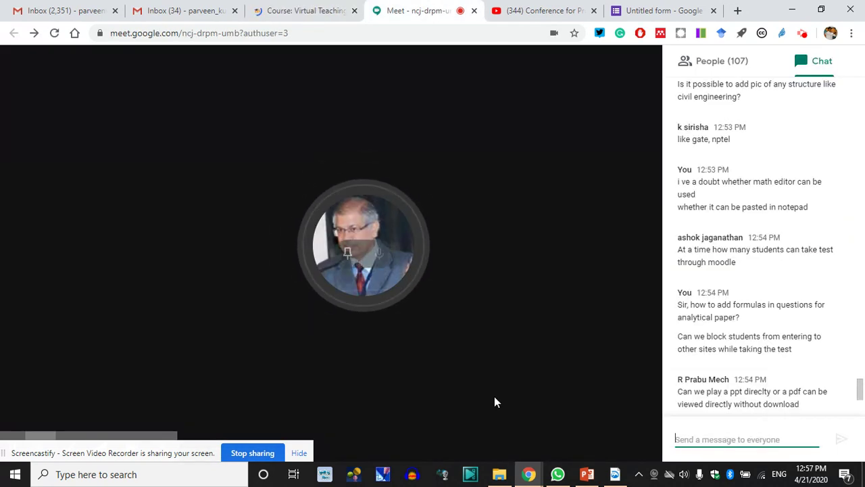
scroll(788, 342, down, 3)
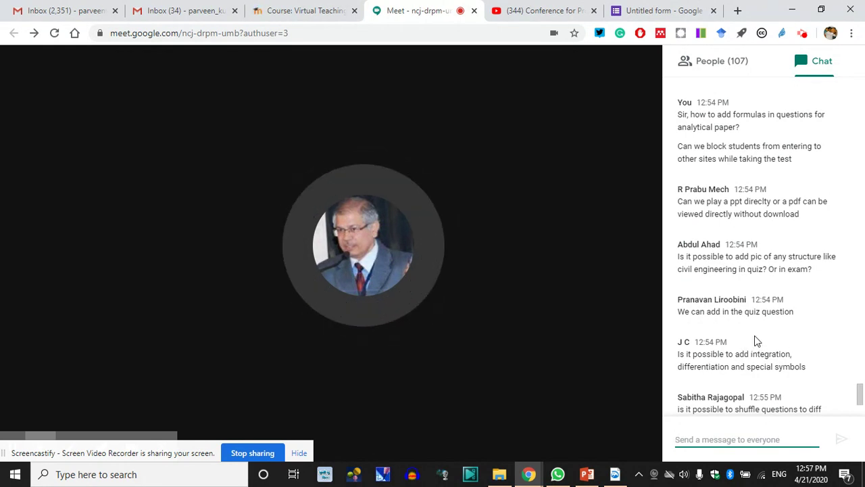
scroll(755, 336, down, 1)
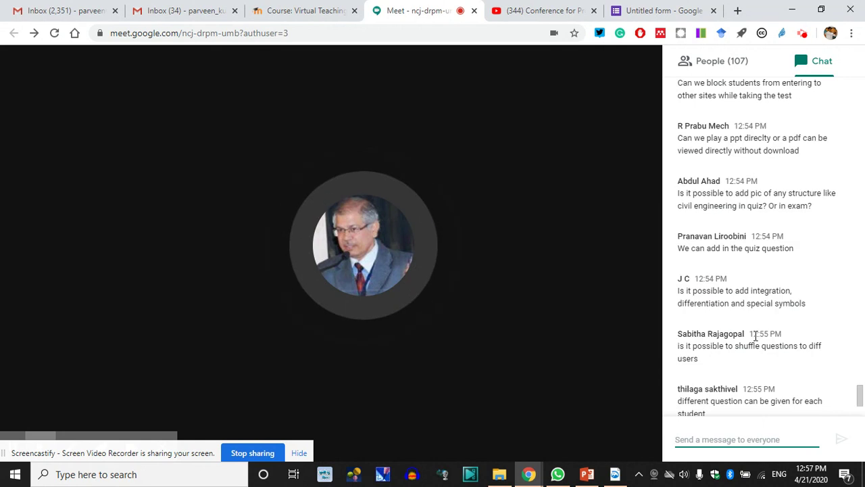
scroll(754, 335, down, 4)
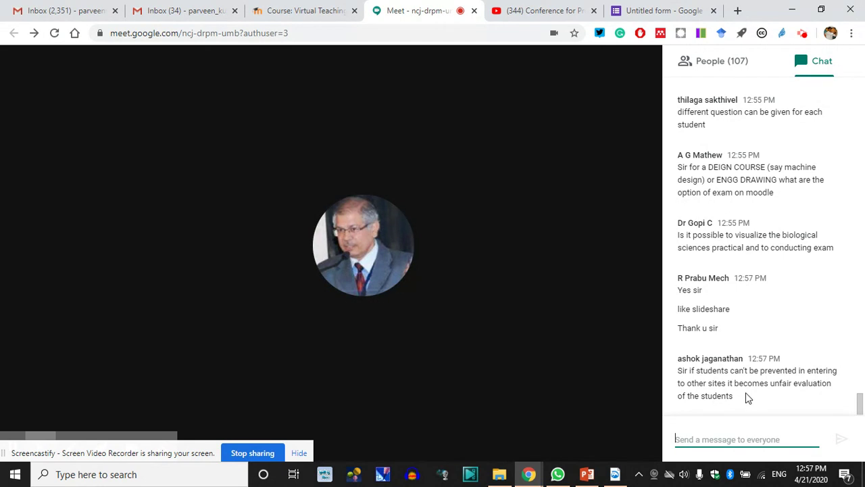
drag(736, 396, 676, 371)
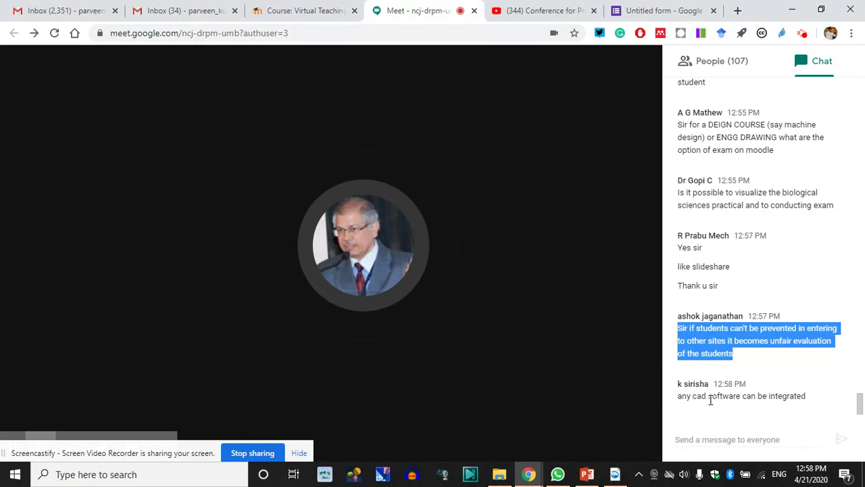
click(782, 396)
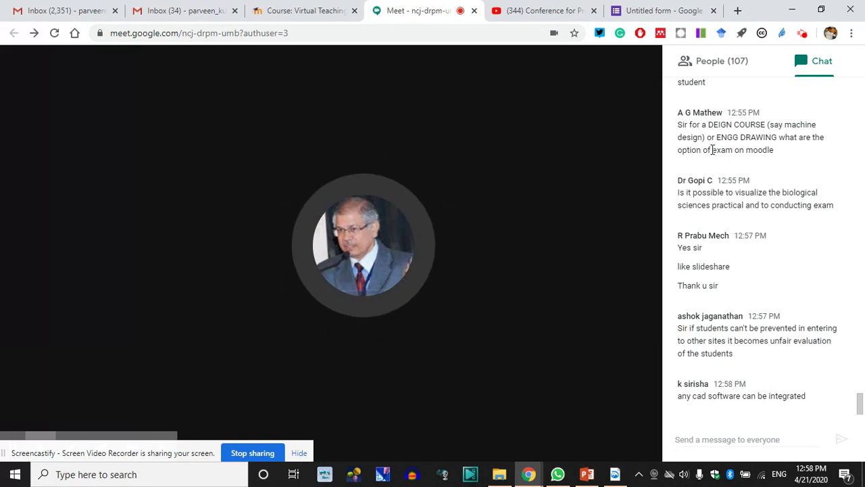
Step: Switch to the YouTube video "Conference for Prof Ramesh Sharma" and open its embed code from the sharing options
click(537, 11)
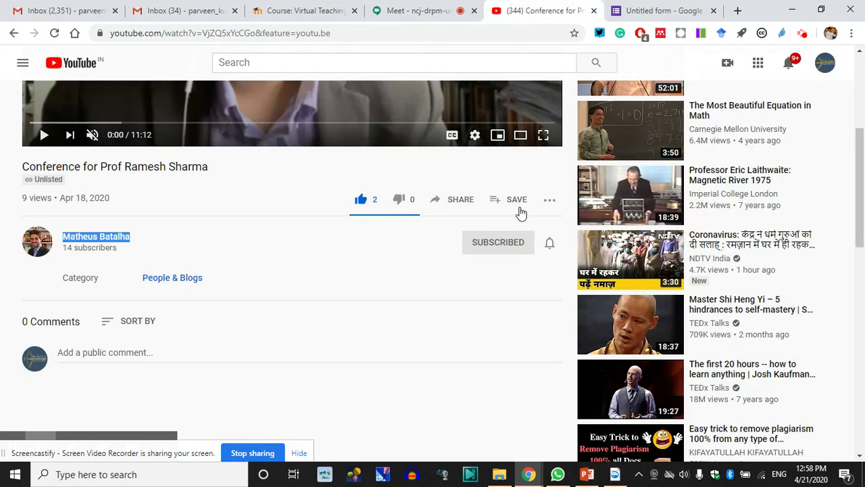
scroll(270, 306, up, 2)
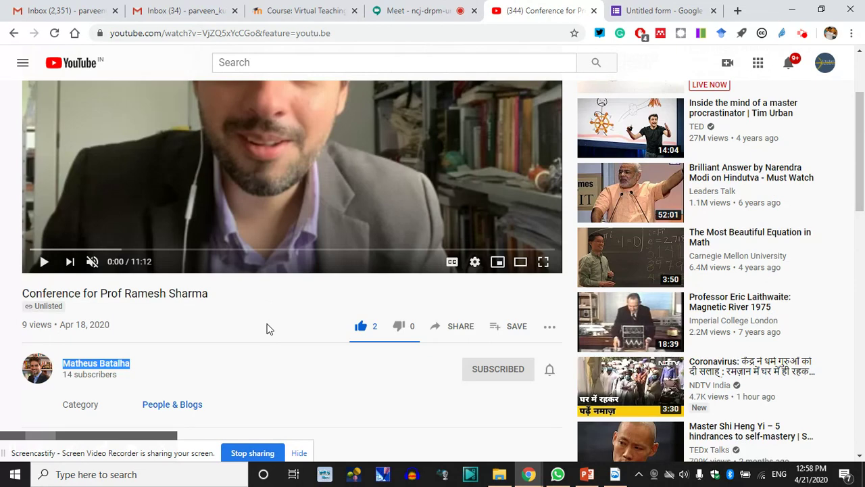
click(271, 33)
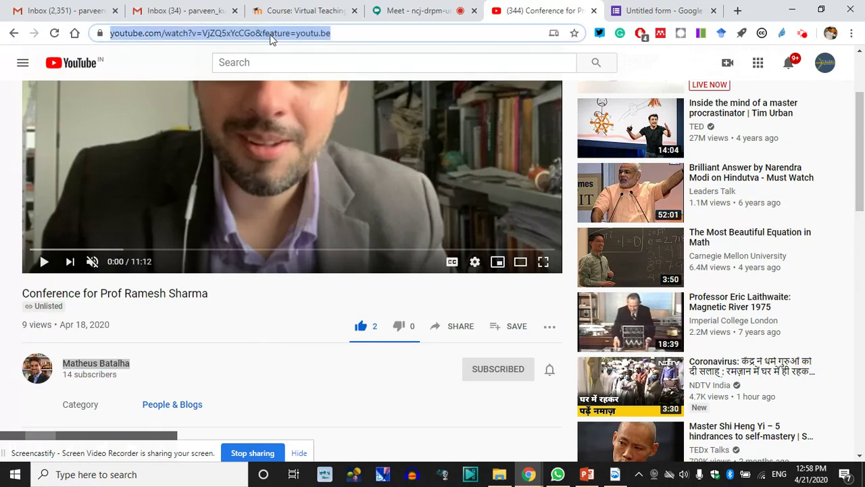
right_click(270, 34)
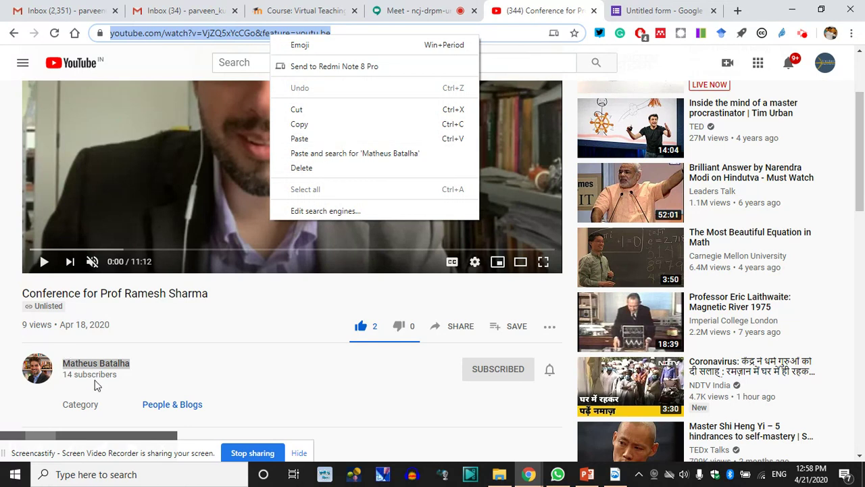
click(454, 326)
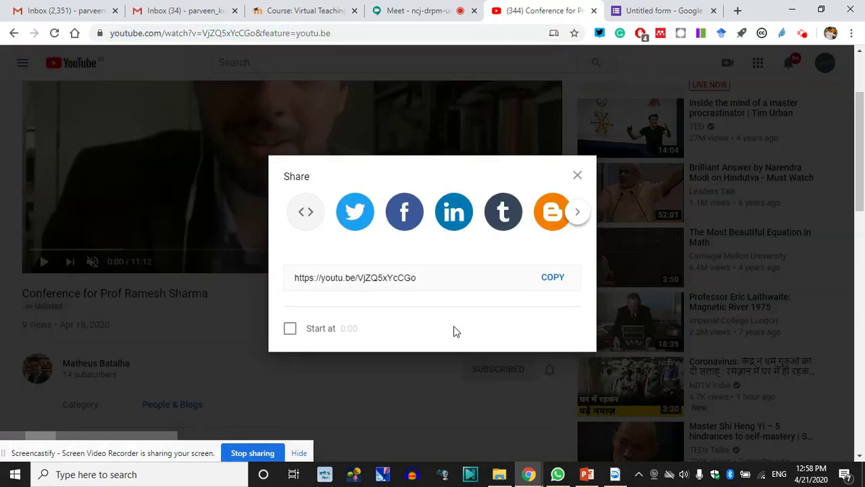
click(298, 215)
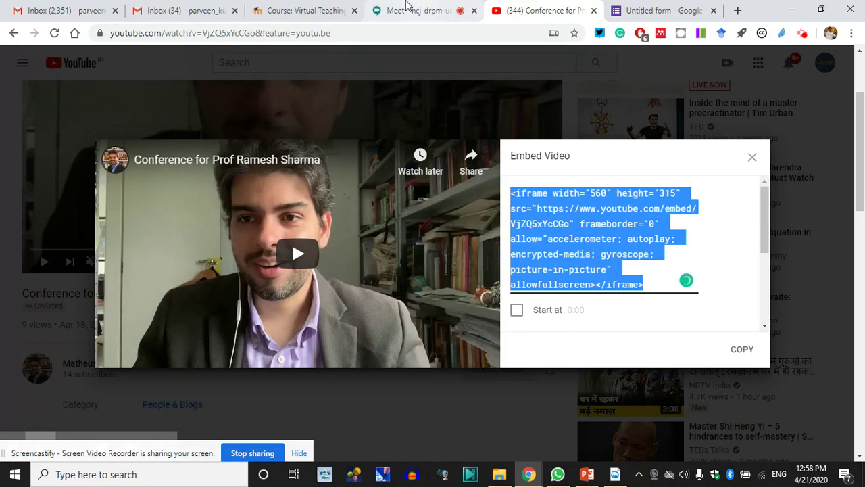
Step: Return to the Moodle course and turn editing on
click(304, 10)
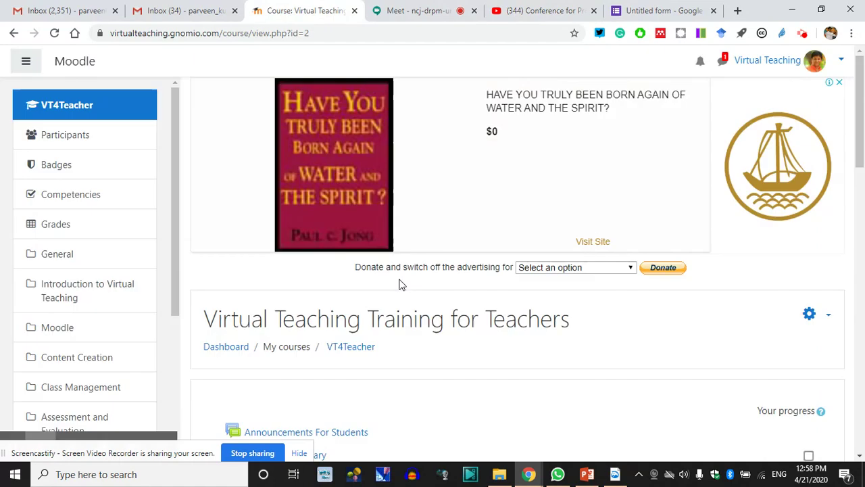
scroll(400, 297, down, 5)
scroll(776, 224, up, 5)
click(830, 317)
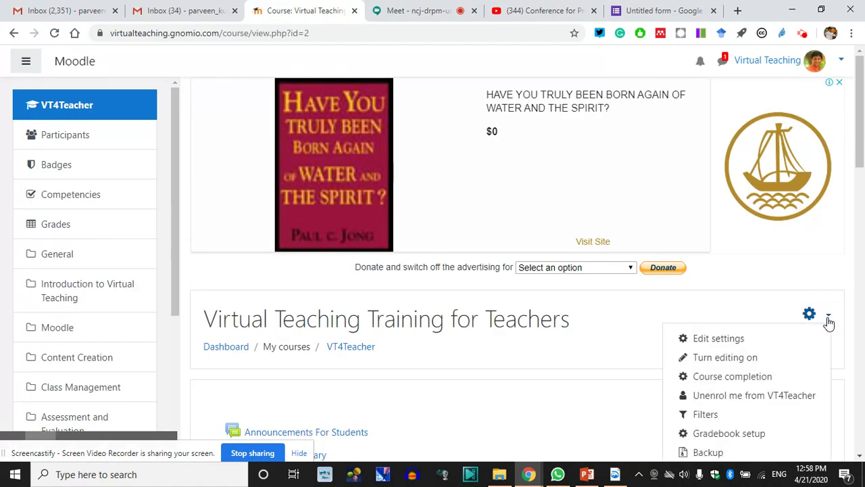
click(729, 357)
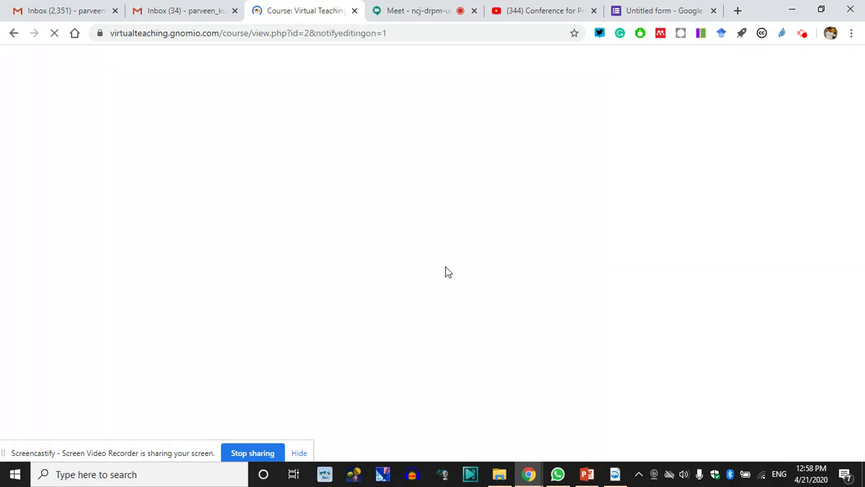
Step: Open the settings of the message page in Class Management, checking the Google Meet chat while they load
scroll(349, 286, down, 5)
scroll(354, 349, down, 8)
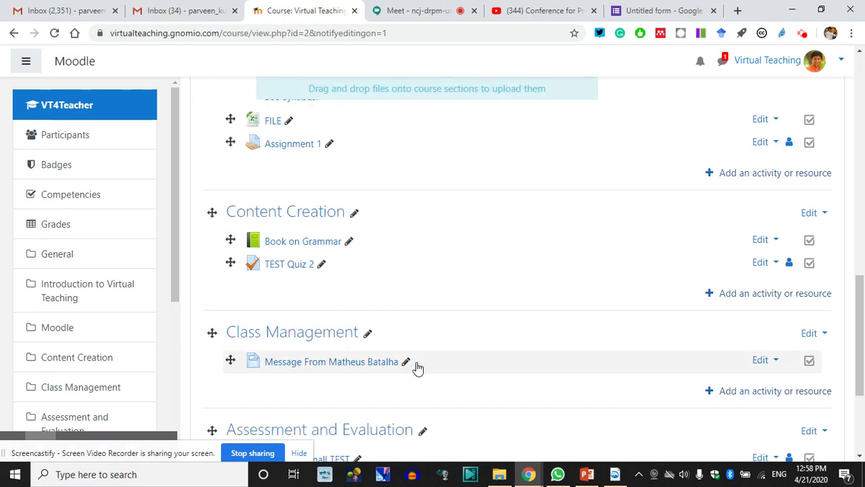
click(775, 360)
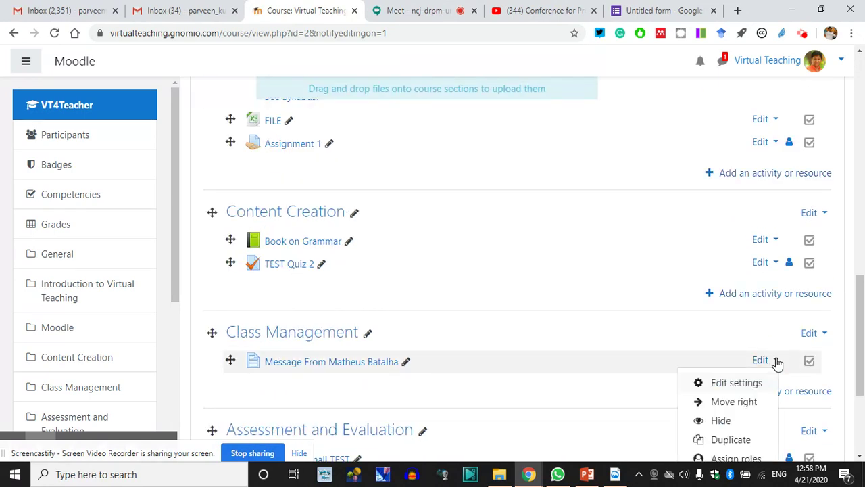
click(736, 383)
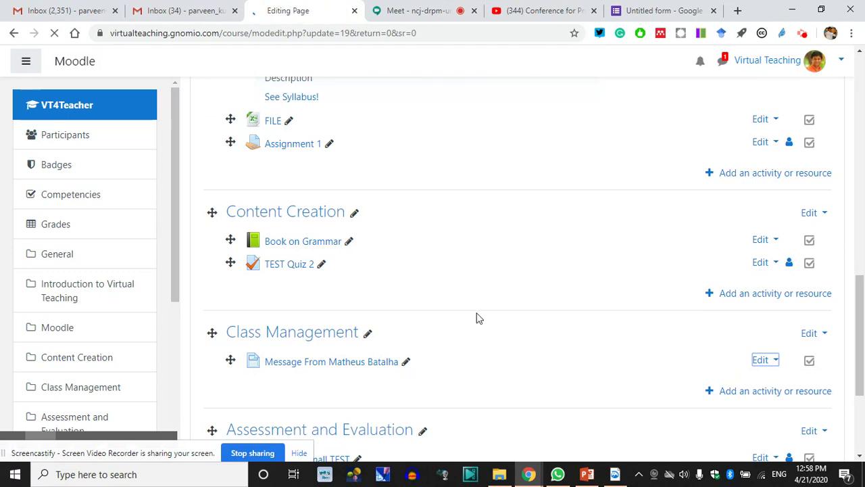
click(417, 8)
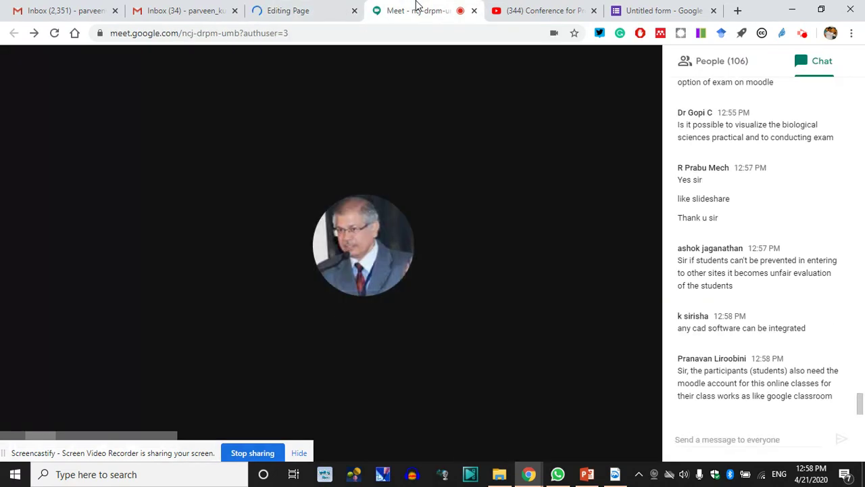
key(ctrl+shift+Tab)
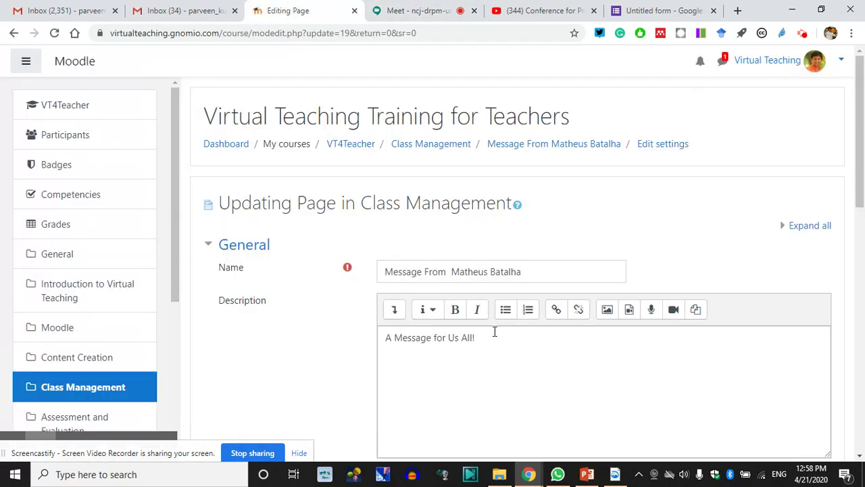
Step: Delete the plain YouTube link from the page's Page content
scroll(497, 339, down, 5)
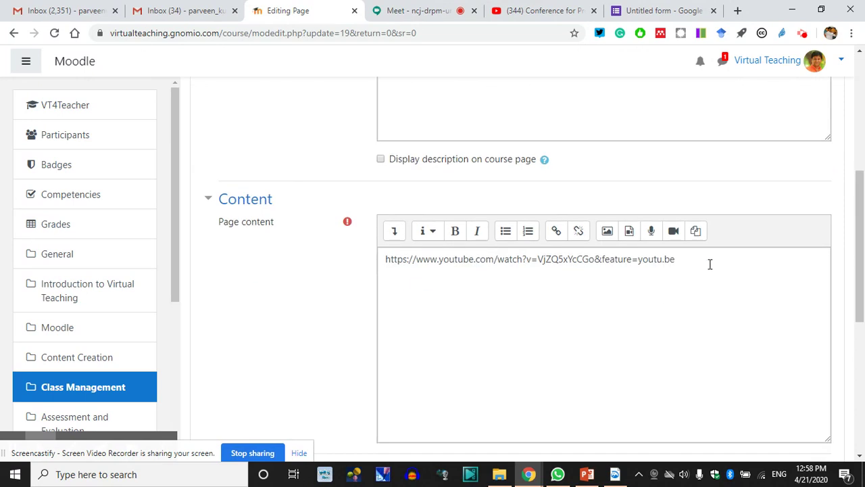
drag(709, 263, 353, 261)
key(BackSpace)
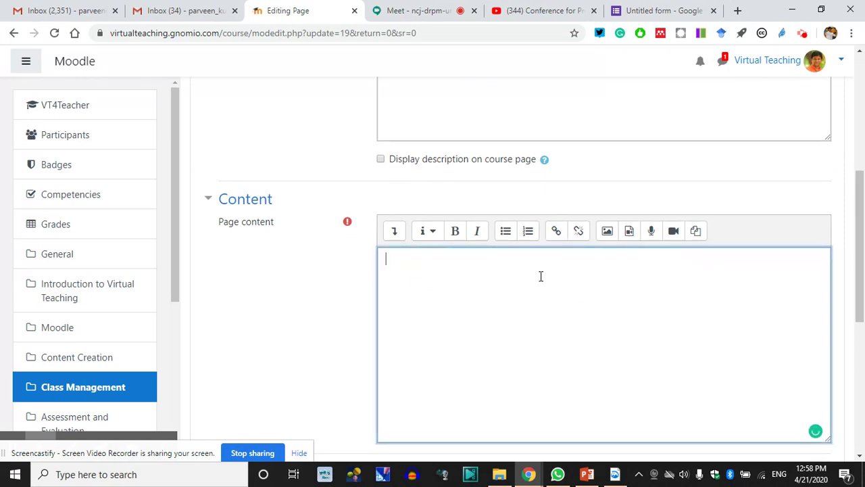
Step: Start inserting a video into the Page content and paste the YouTube video's address, copied from its browser page, as the video source URL
click(632, 238)
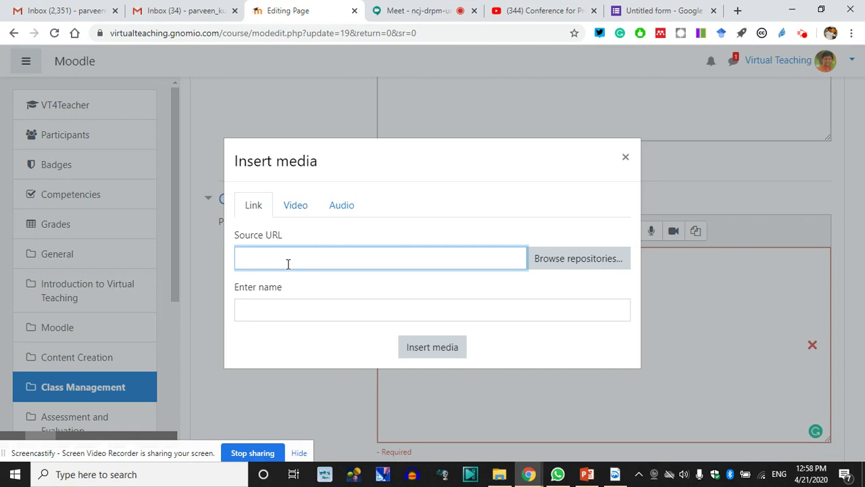
click(300, 209)
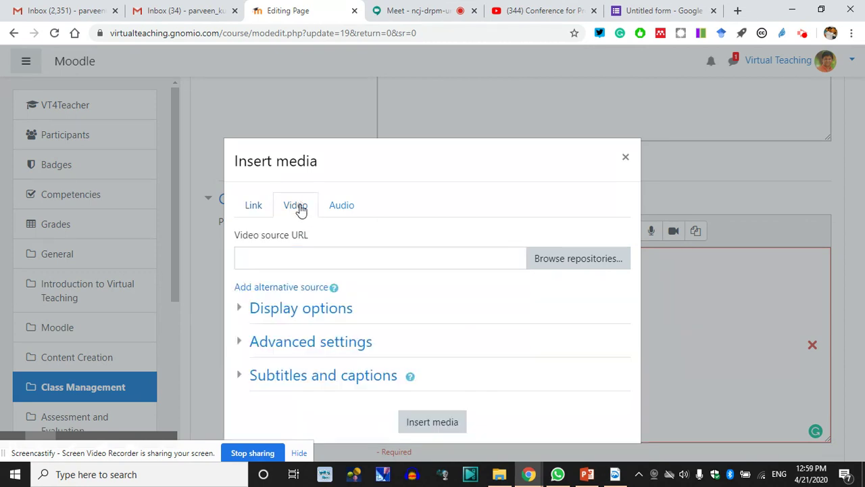
click(290, 259)
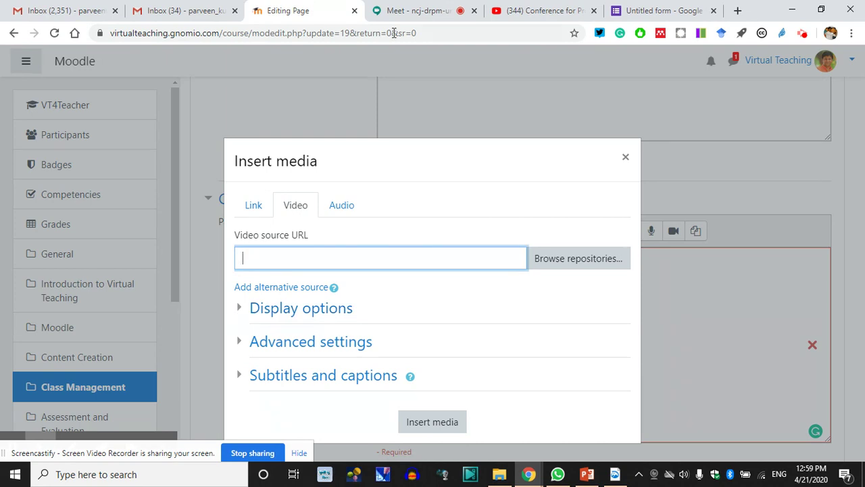
click(503, 10)
click(351, 35)
key(ctrl+c)
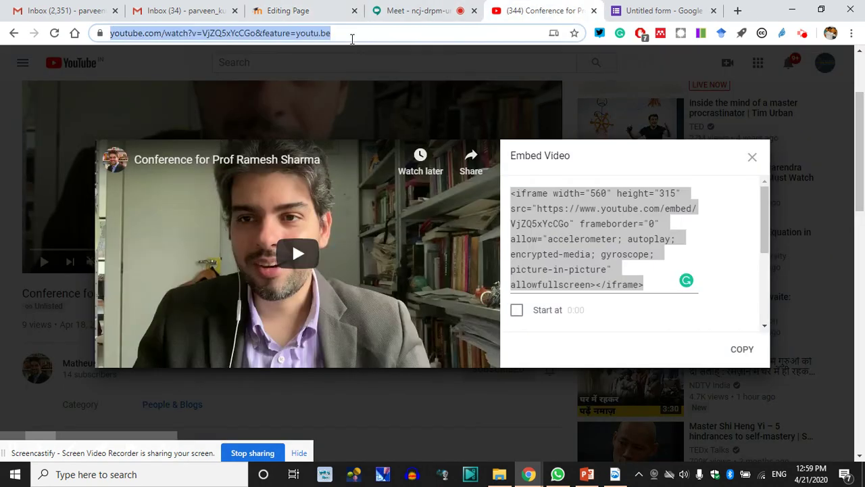
click(308, 8)
key(ctrl+v)
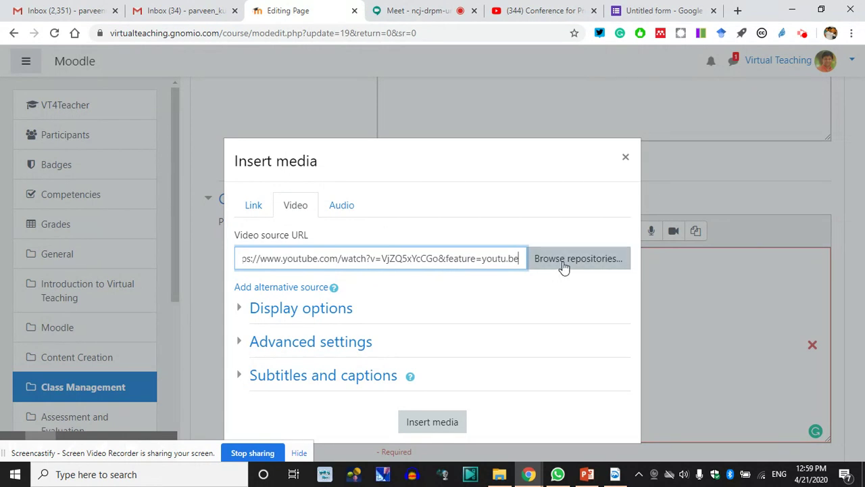
Step: Change the media type to a link and paste the YouTube video's address as its source URL
click(252, 204)
click(313, 255)
key(ctrl+v)
click(545, 261)
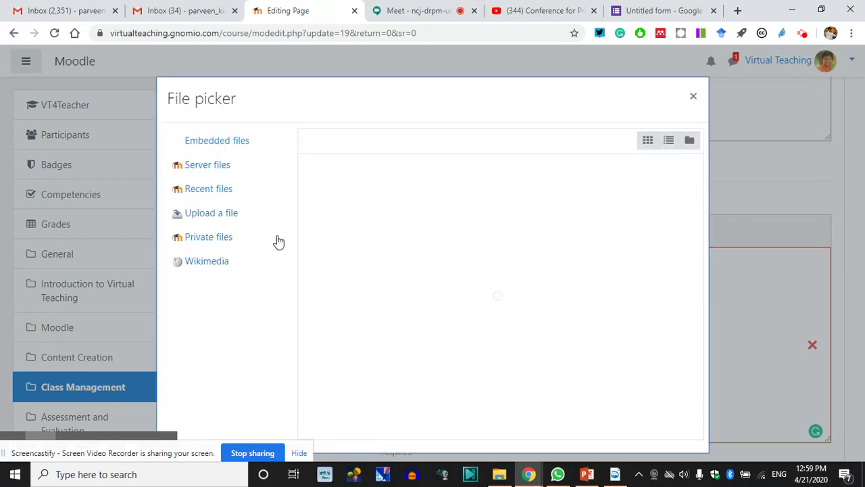
click(693, 98)
click(272, 308)
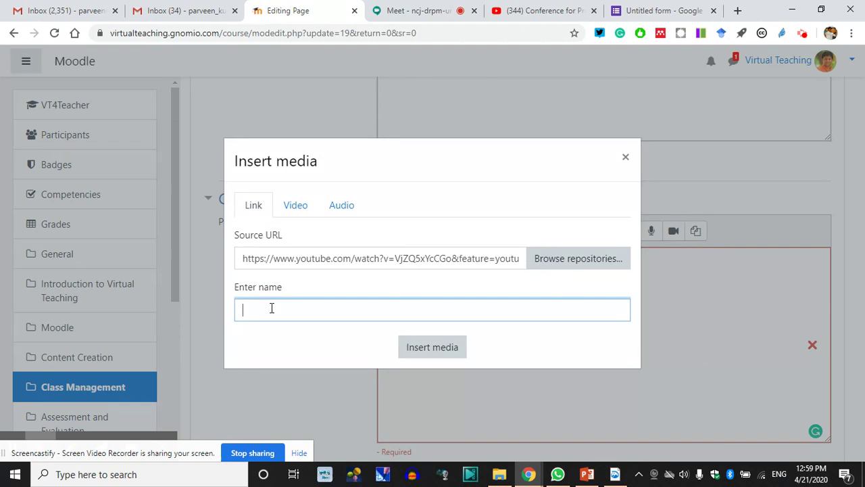
Step: Copy the channel owner's name from the YouTube video page, paste it as the link name and insert the media
click(431, 10)
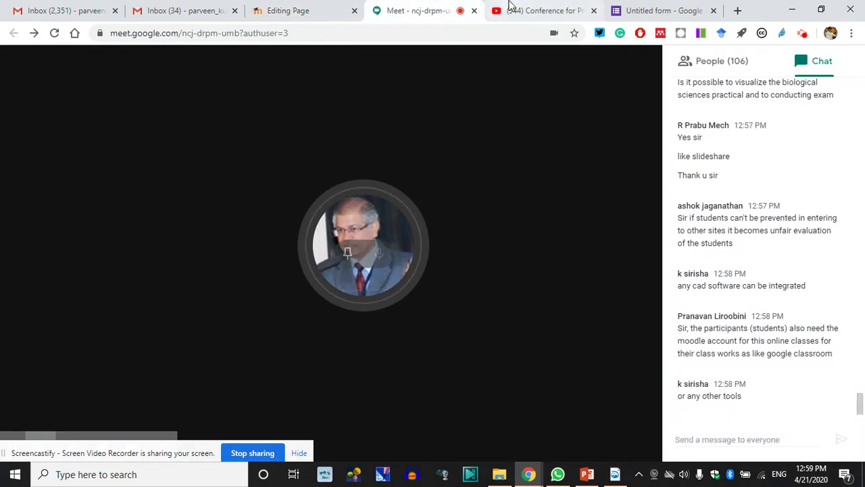
click(544, 10)
click(752, 156)
scroll(217, 212, down, 3)
scroll(143, 188, up, 2)
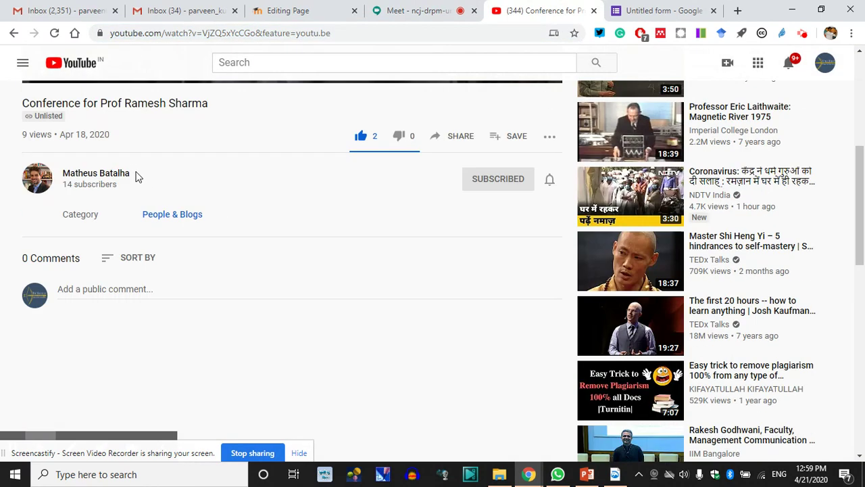
triple_click(71, 162)
key(ctrl+c)
click(312, 10)
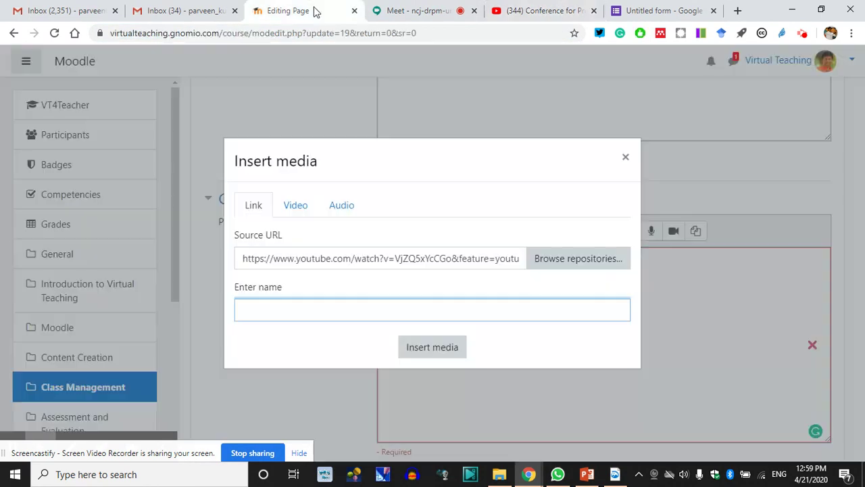
key(ctrl+v)
click(424, 348)
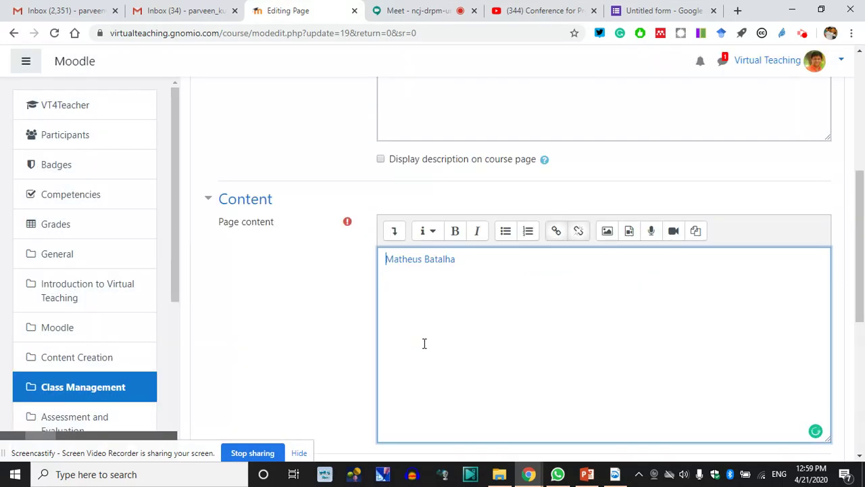
Step: Save the page, returning to the course, and open the Class Management message page in a new browser tab
scroll(332, 392, down, 5)
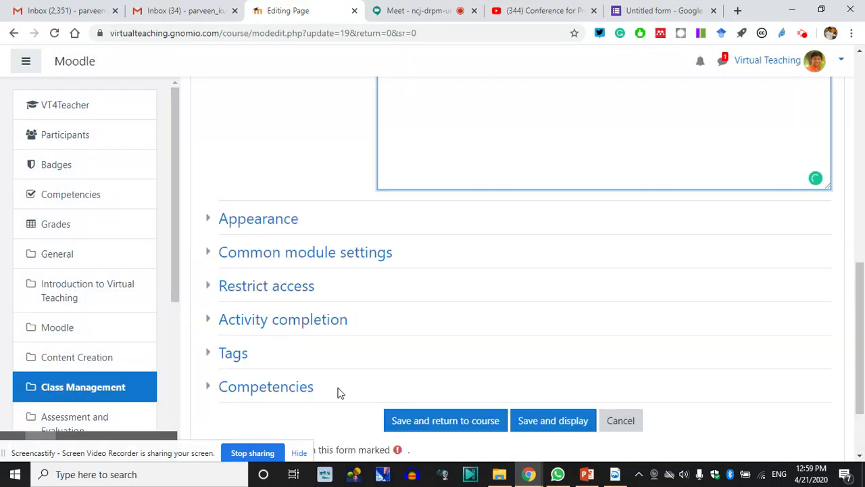
click(436, 361)
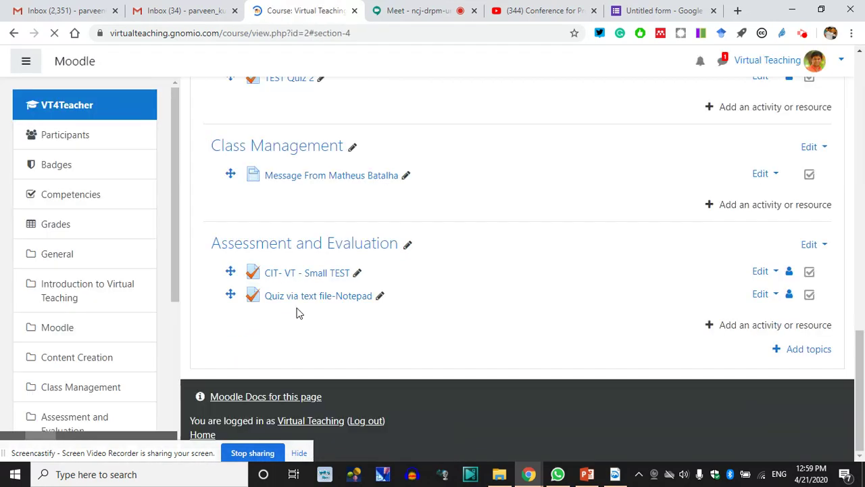
right_click(330, 177)
click(345, 186)
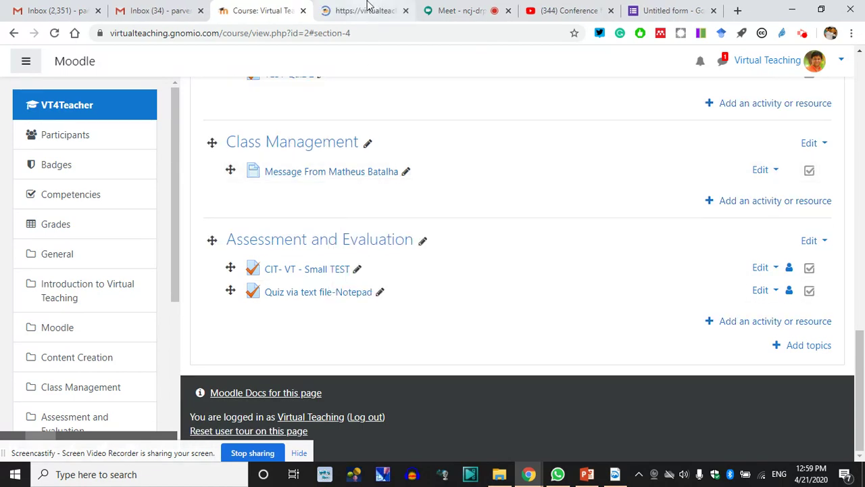
click(368, 7)
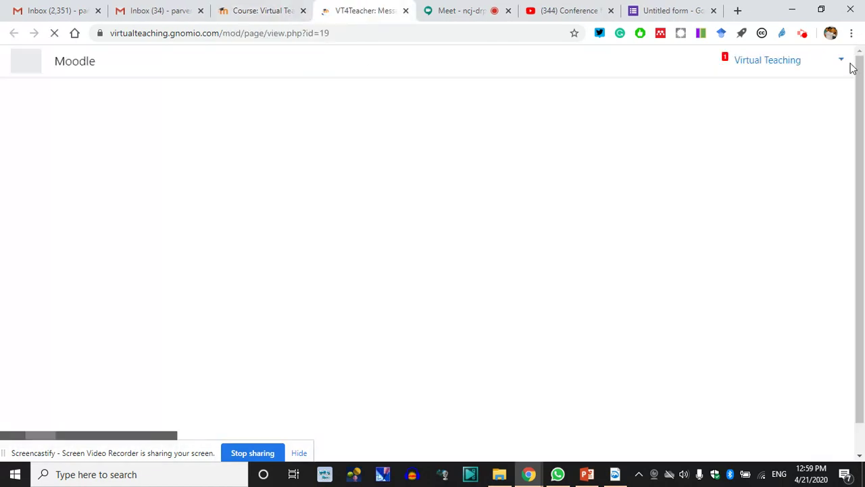
Step: Switch the role to Student and view the embedded video on the message page
click(841, 63)
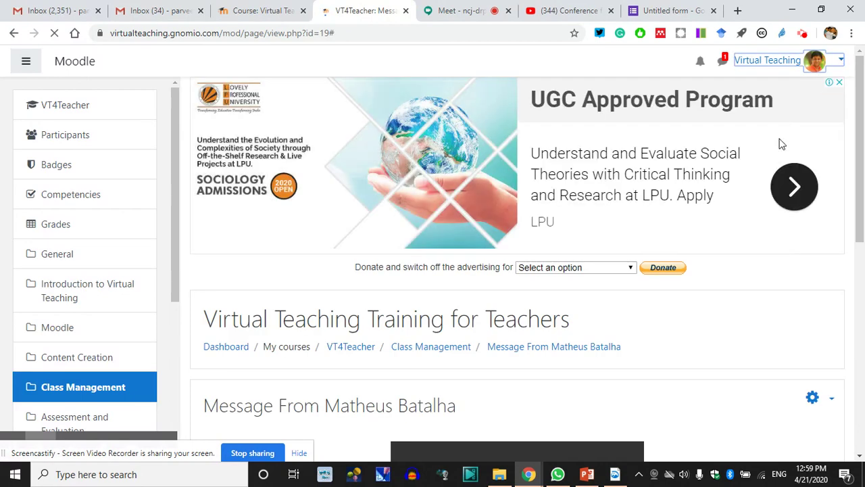
click(838, 64)
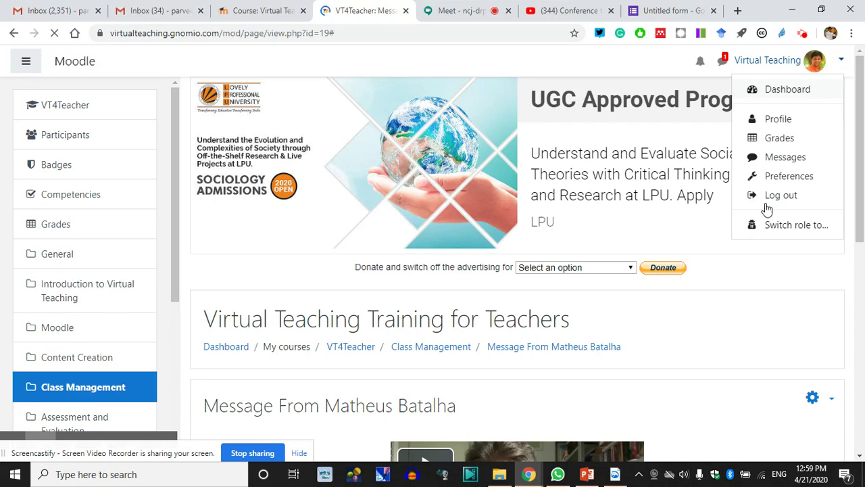
click(786, 232)
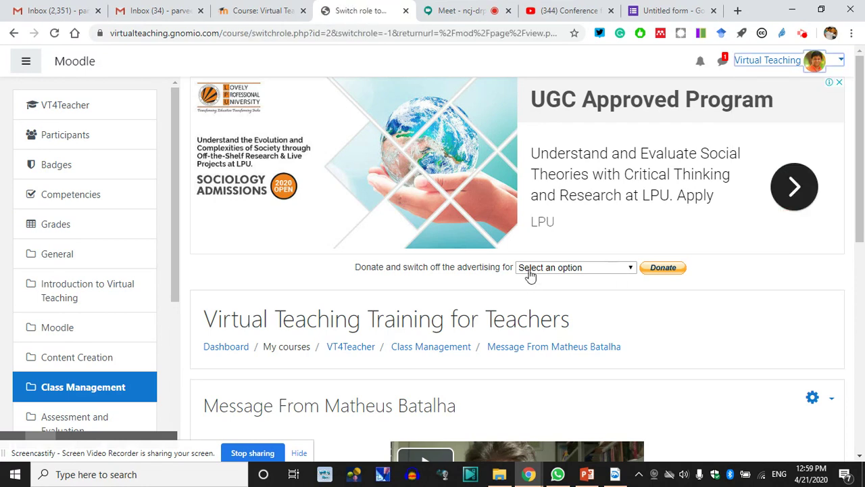
scroll(474, 304, down, 5)
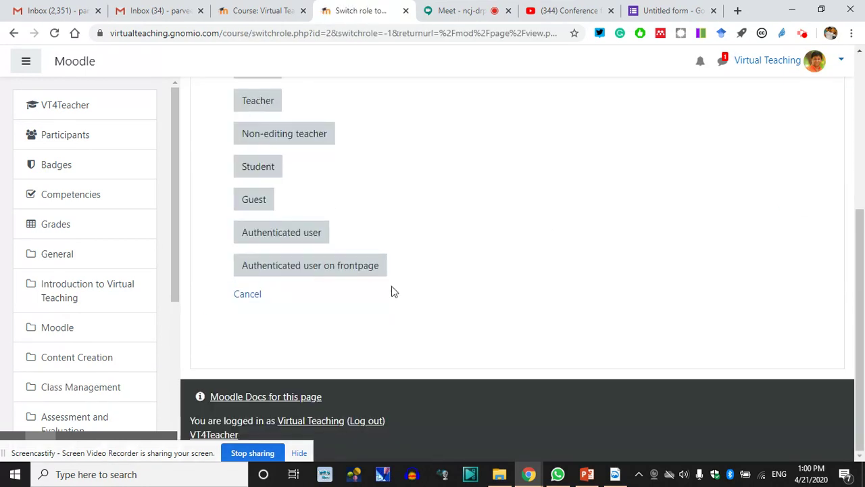
scroll(286, 136, up, 2)
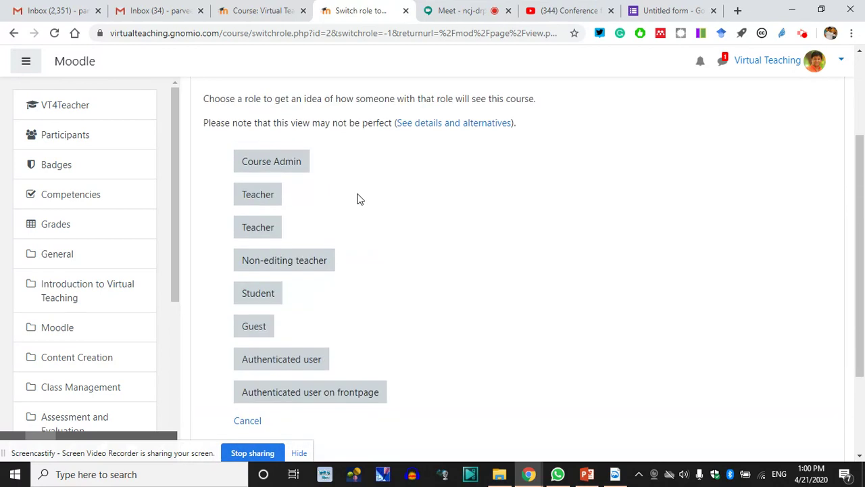
click(251, 298)
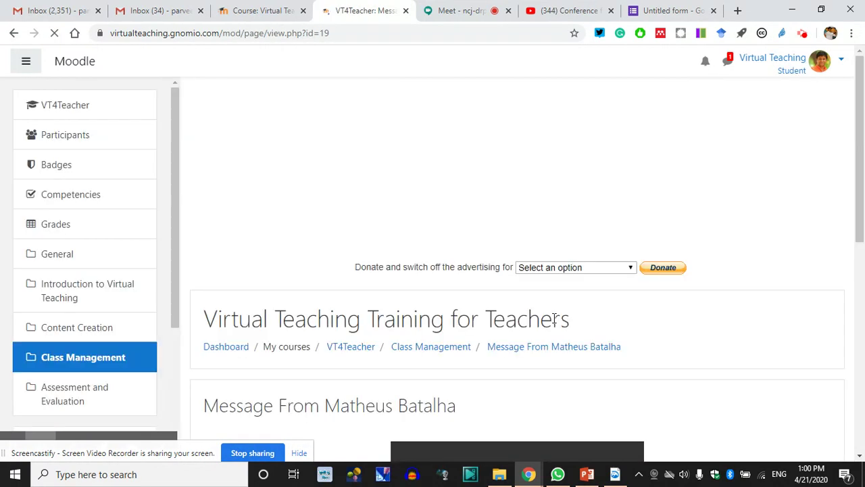
scroll(554, 323, down, 5)
scroll(564, 343, up, 3)
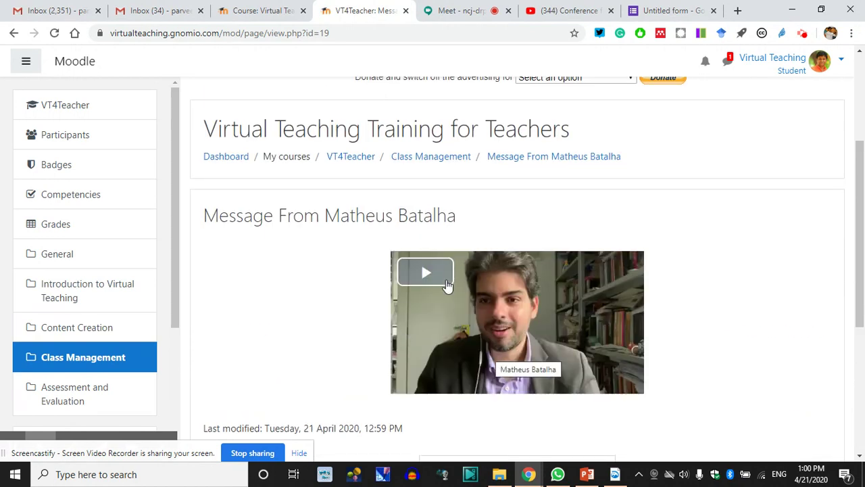
Step: Check the course page and the Google Meet chat, and open slideshare.net in a new browser tab
click(258, 10)
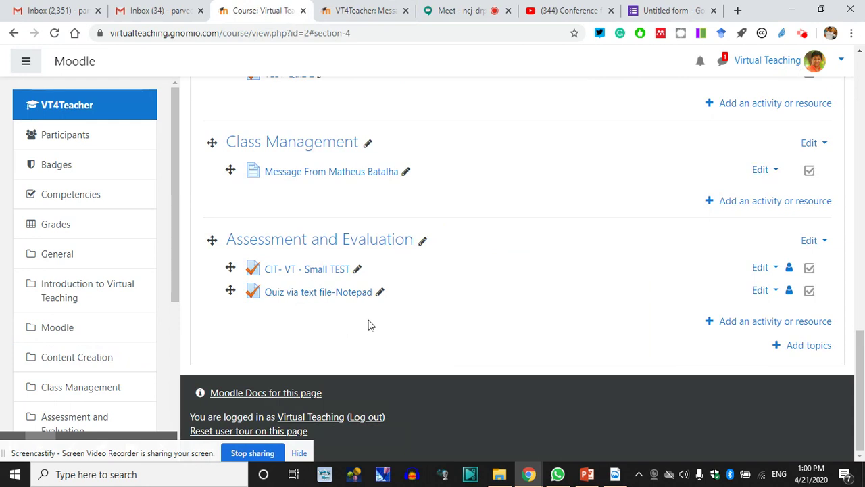
scroll(385, 314, up, 2)
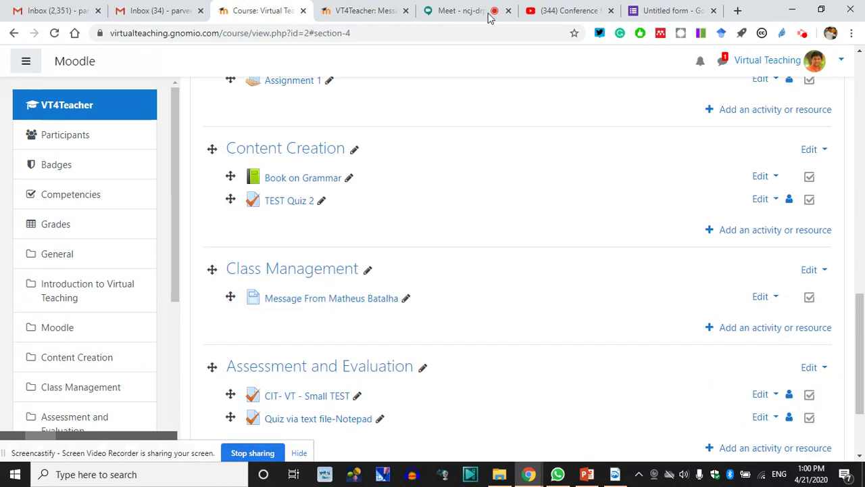
click(460, 9)
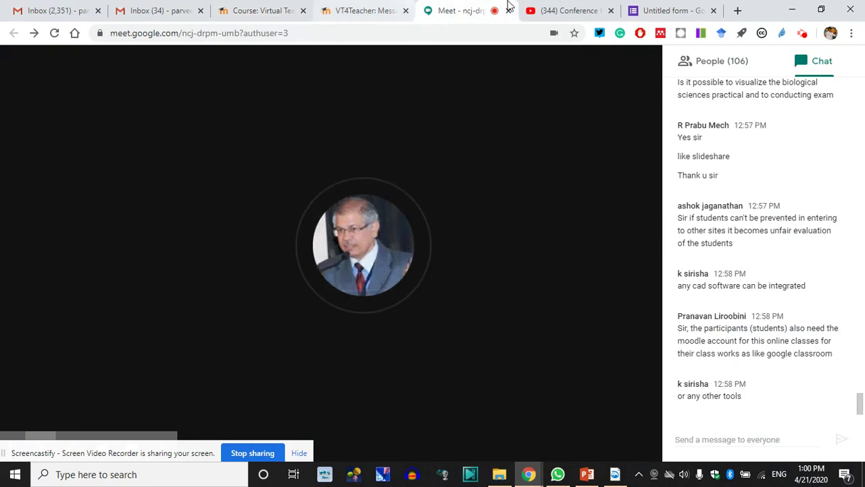
click(738, 12)
text(slideshare.net)
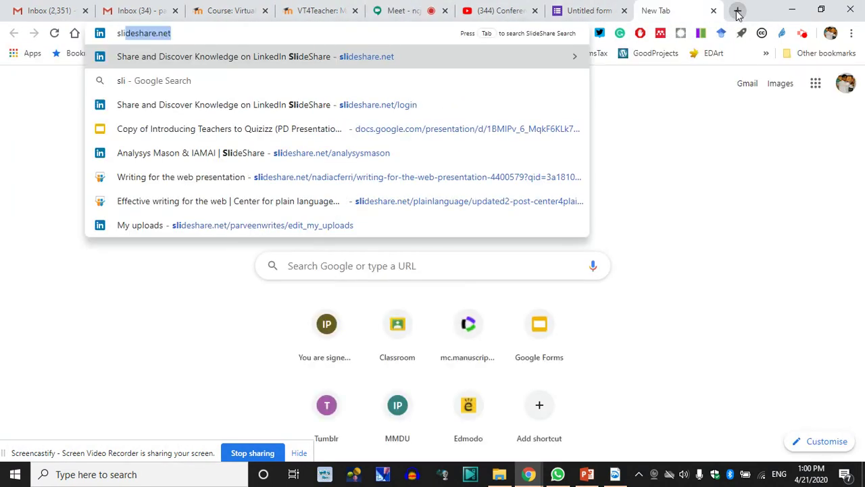
key(Return)
Step: Close the YouTube video's browser tab and return to the SlideShare site
click(498, 9)
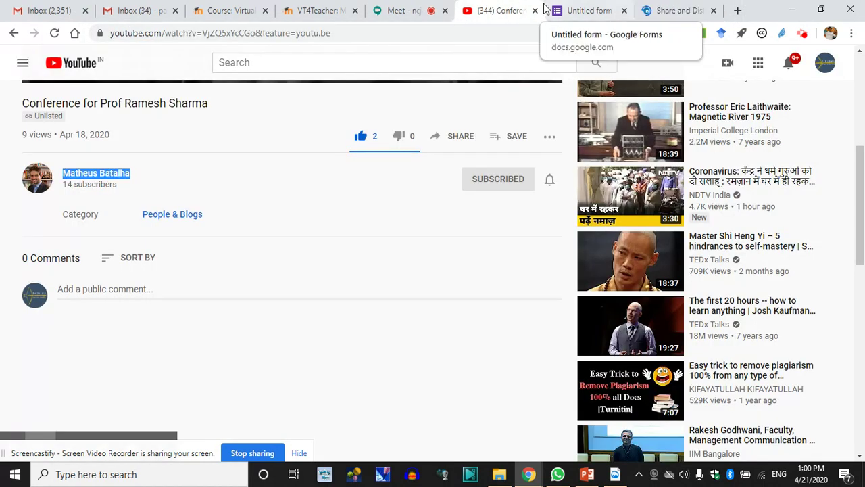
key(ctrl+w)
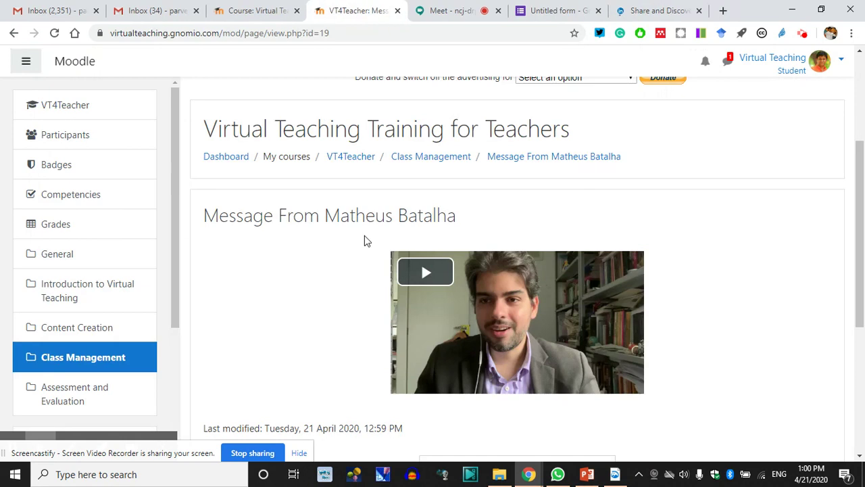
scroll(345, 253, down, 1)
click(260, 10)
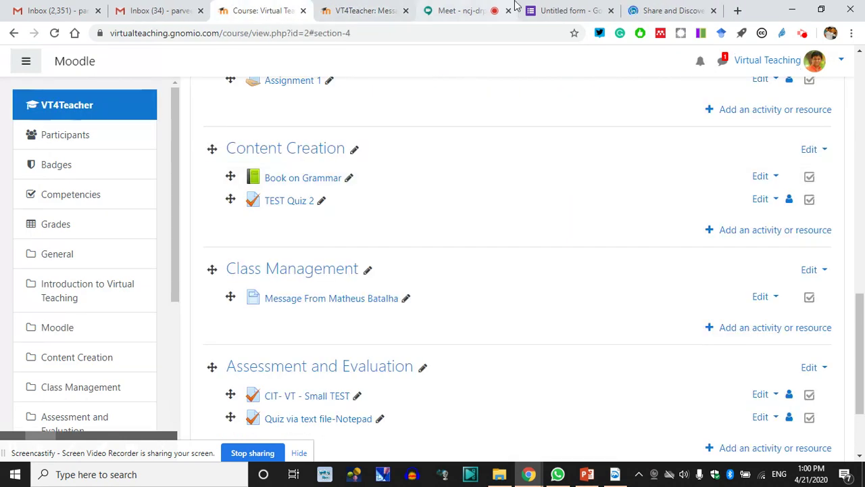
click(566, 6)
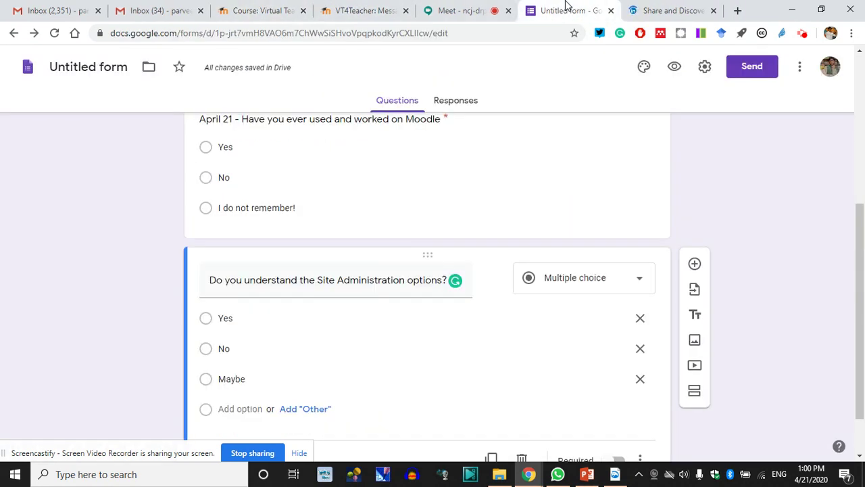
click(669, 9)
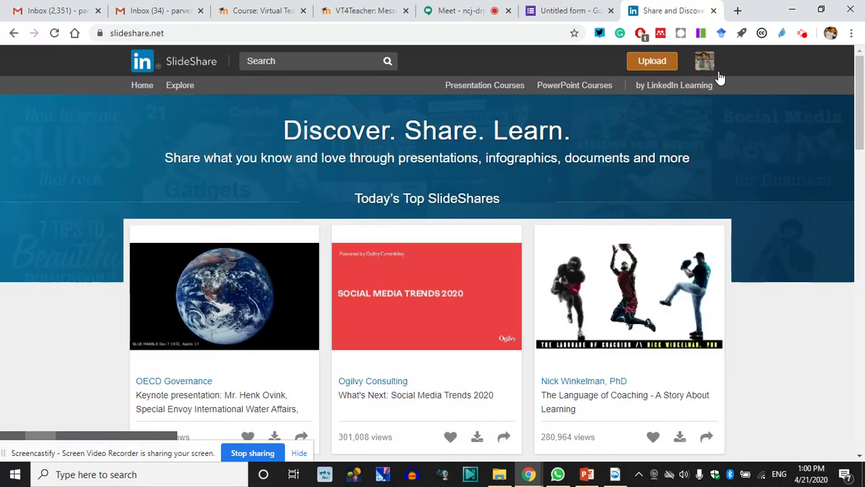
Step: Open the SlideShare account's own uploads and view the presentation "OERs Licensing of E Content in MOOCs"
click(710, 68)
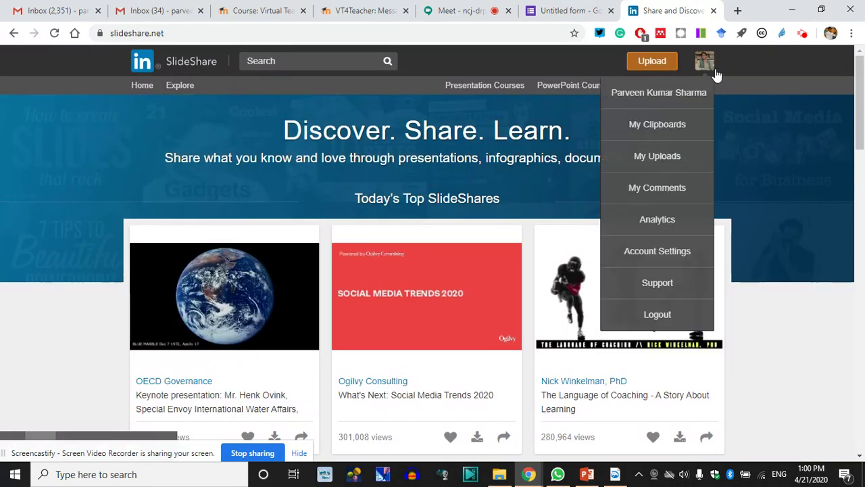
click(657, 156)
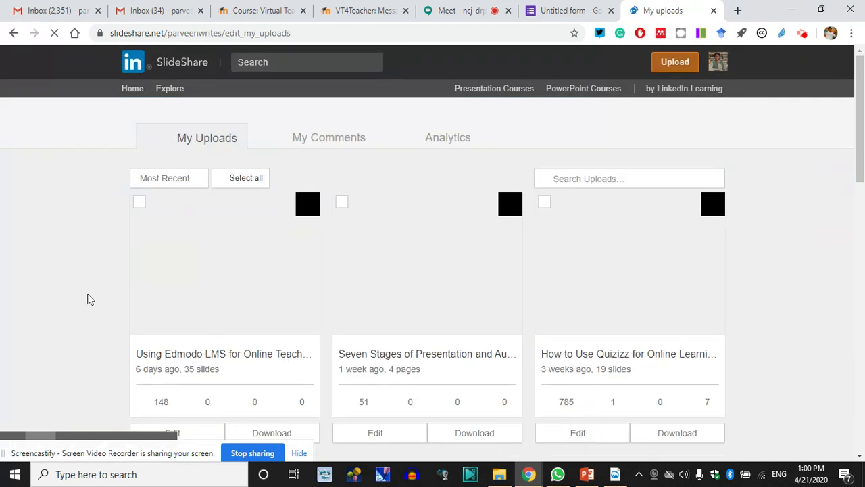
scroll(93, 298, down, 5)
scroll(92, 308, down, 5)
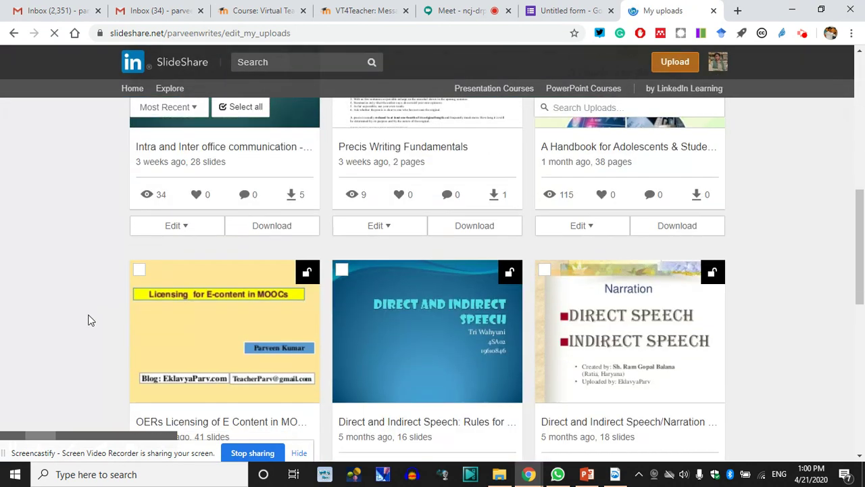
click(236, 244)
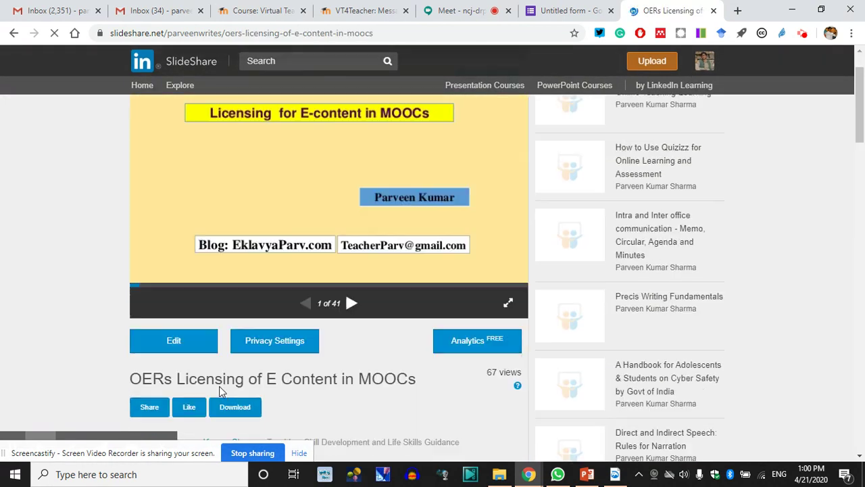
Step: Open the sharing options of the OERs licensing presentation and copy its full embed code
click(149, 408)
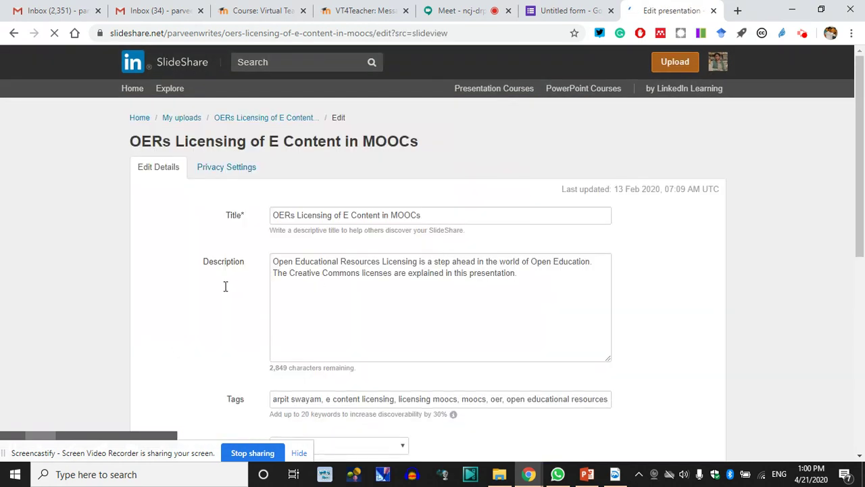
click(14, 34)
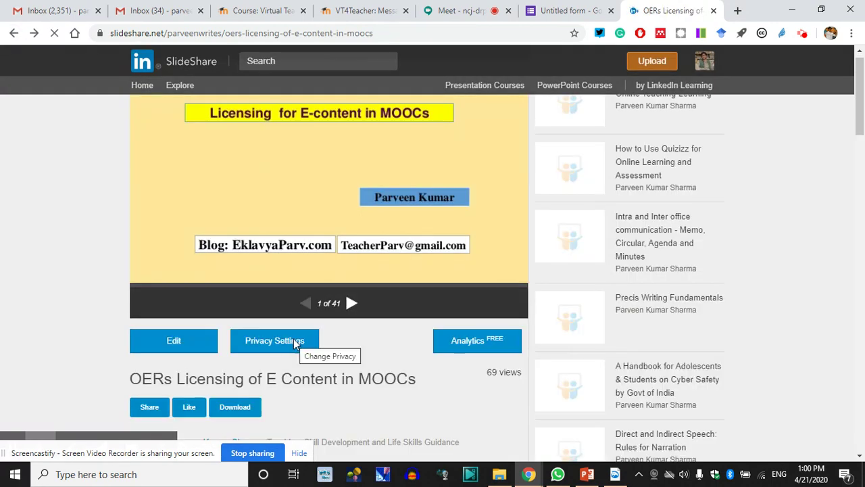
scroll(195, 370, down, 2)
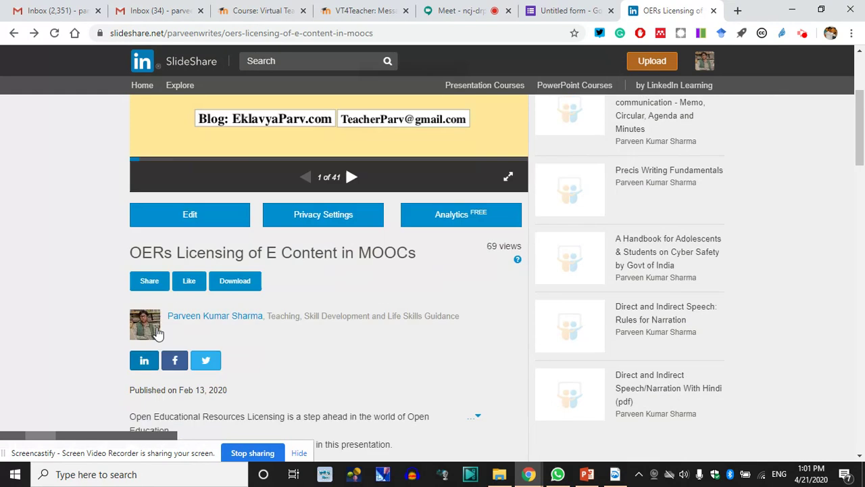
click(146, 282)
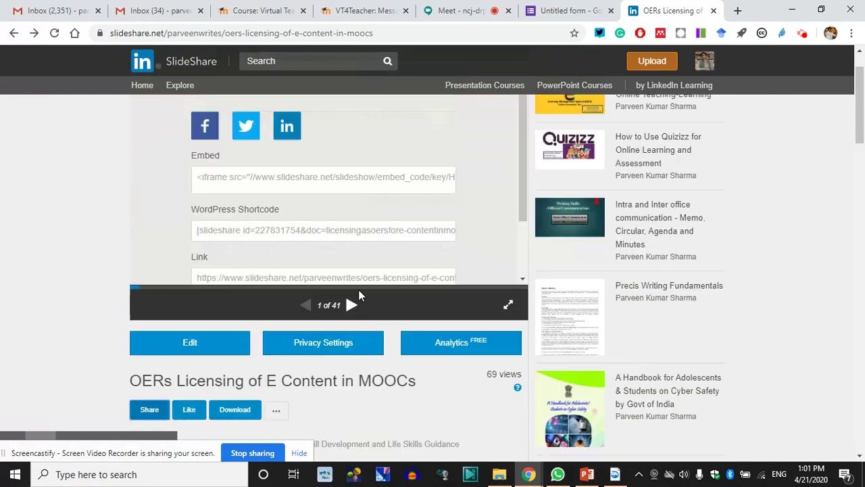
click(243, 248)
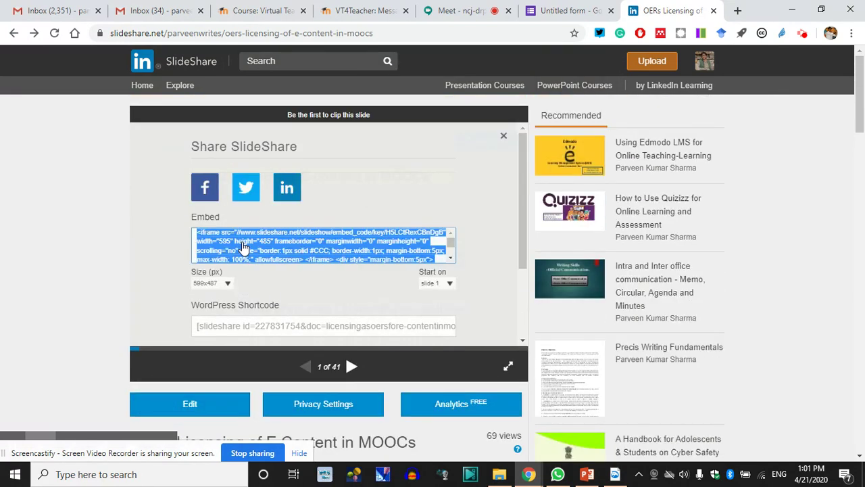
Step: Switch to the Moodle course page and try to add a Page resource to the Class Management section
click(361, 10)
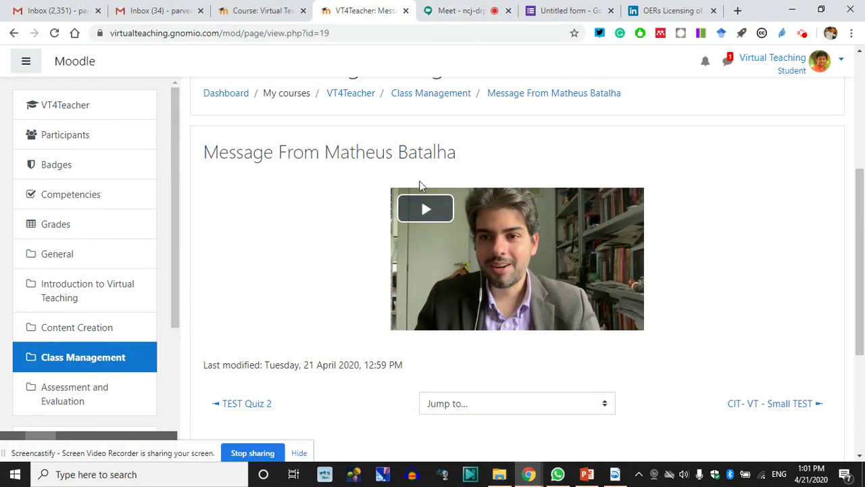
click(247, 6)
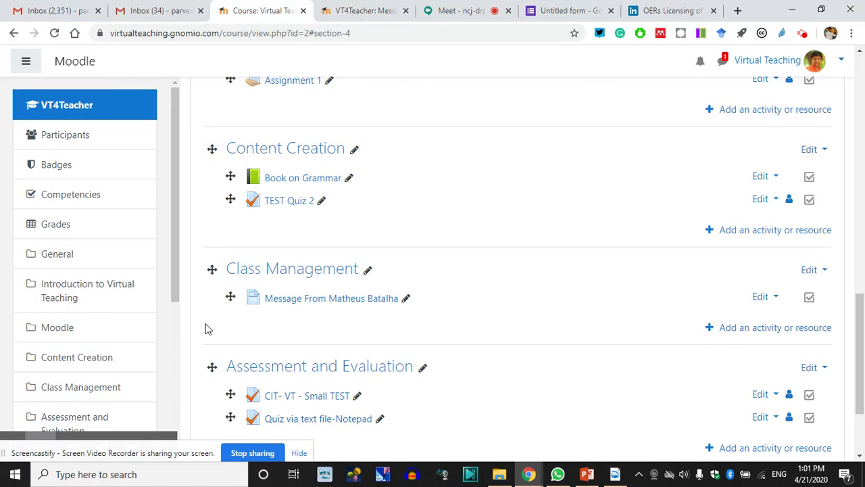
scroll(290, 347, down, 3)
click(749, 201)
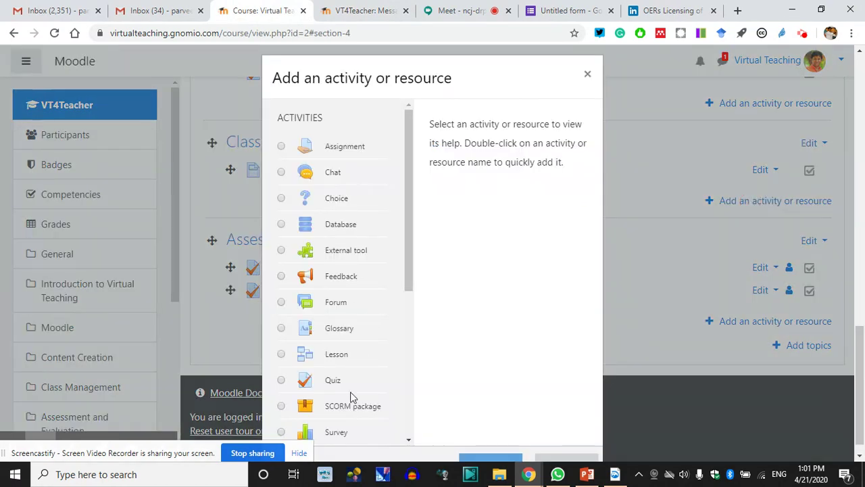
scroll(349, 400, down, 5)
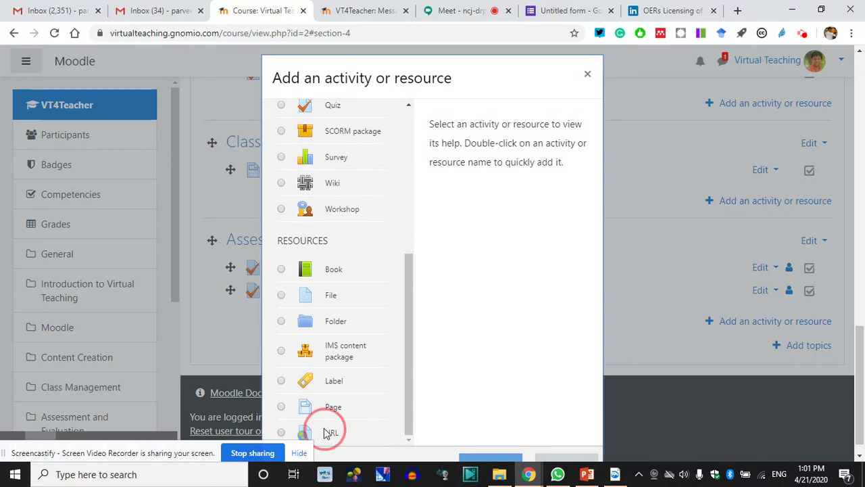
click(330, 432)
click(336, 409)
scroll(464, 404, down, 1)
click(492, 444)
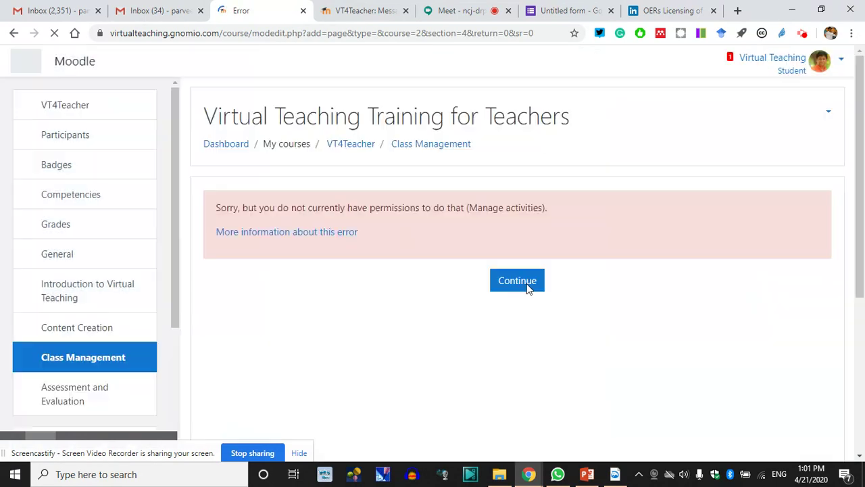
Step: Return from the Student role to the normal role and go back to the course page
click(835, 78)
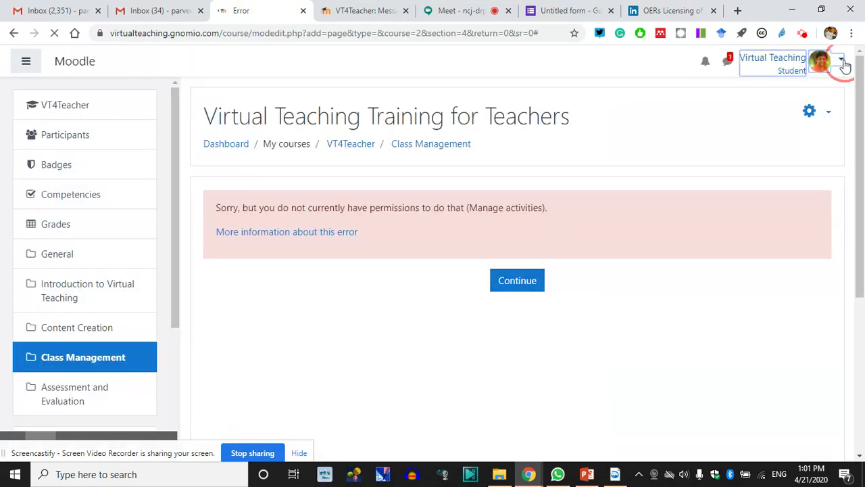
click(838, 61)
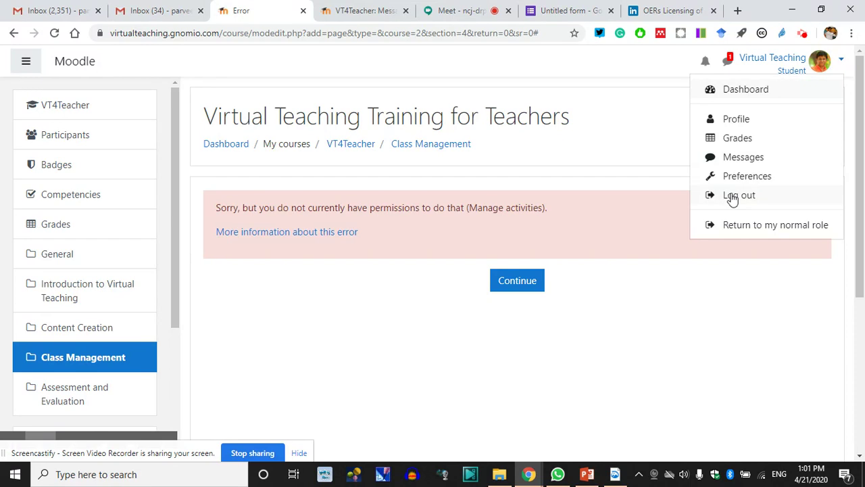
click(744, 225)
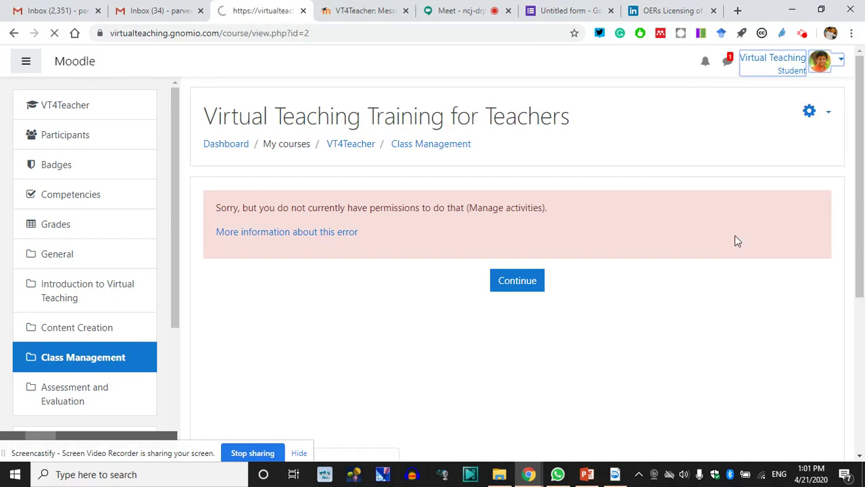
click(365, 10)
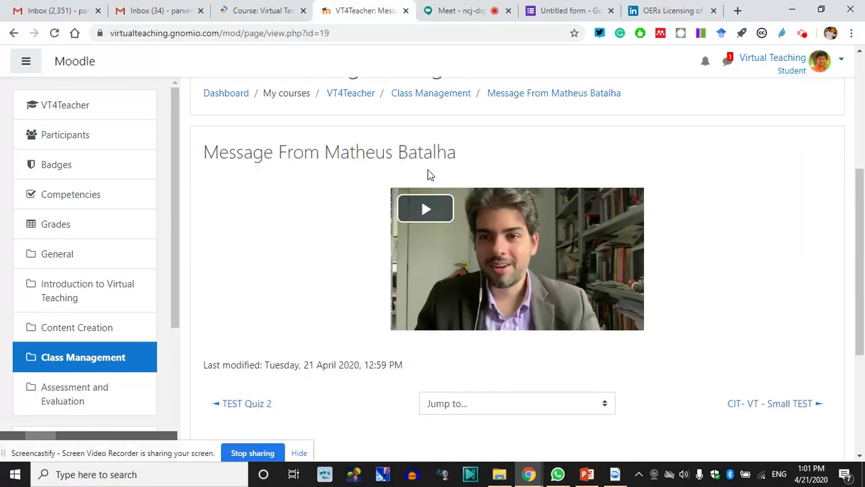
click(257, 8)
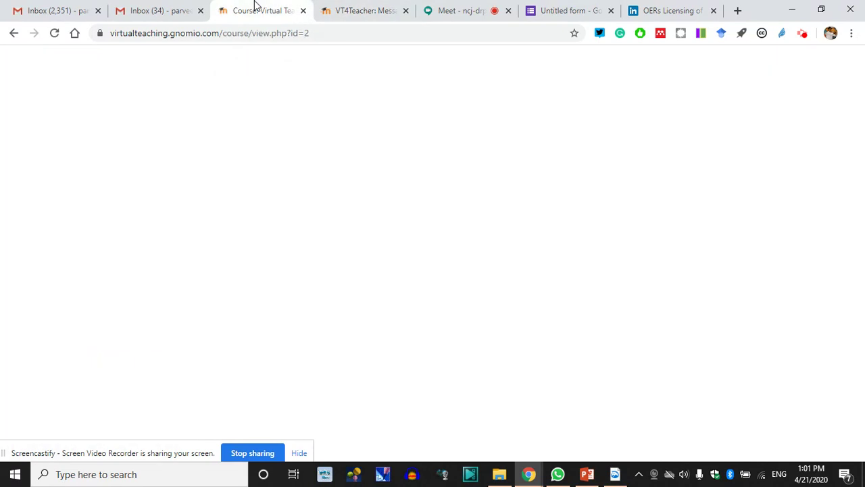
Step: Add a new Page resource to the Class Management section
scroll(360, 277, down, 11)
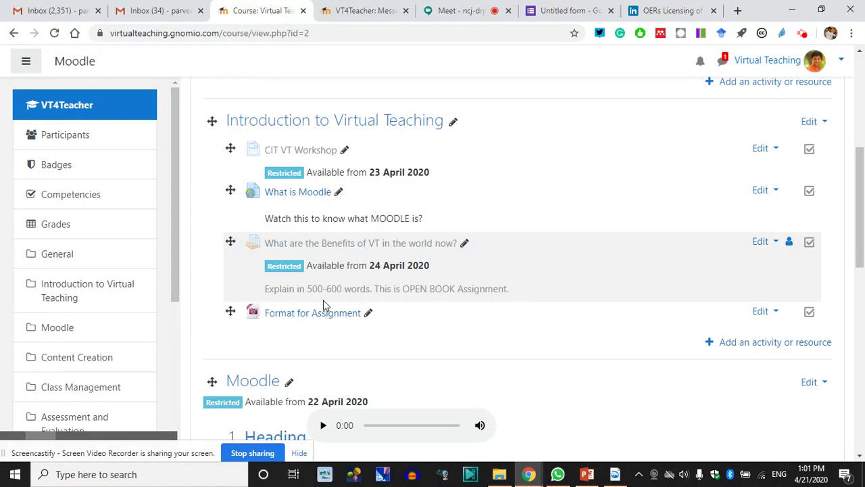
scroll(341, 323, down, 1)
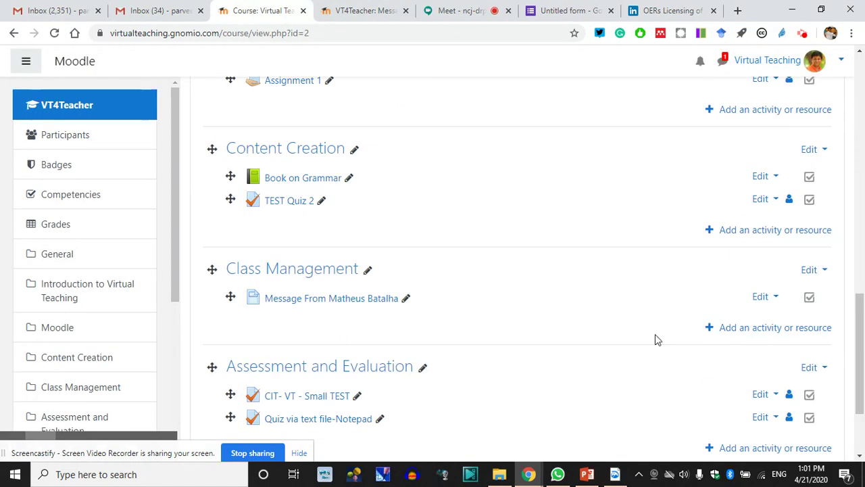
click(738, 329)
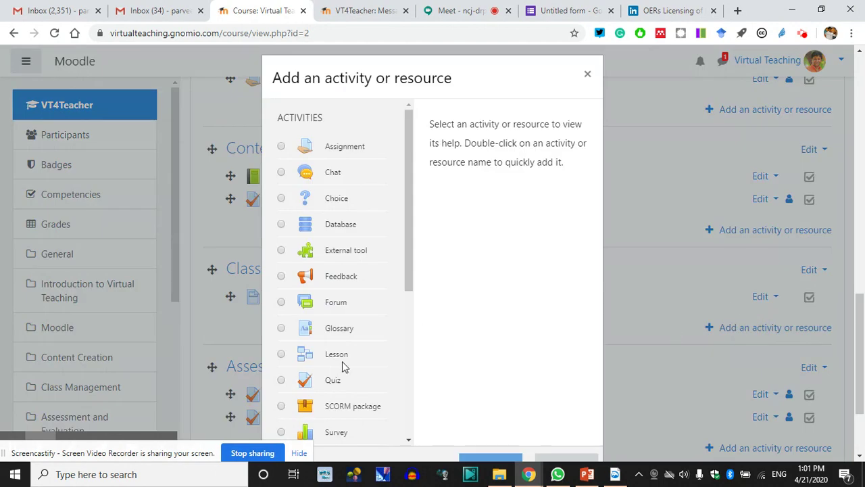
scroll(346, 352, down, 2)
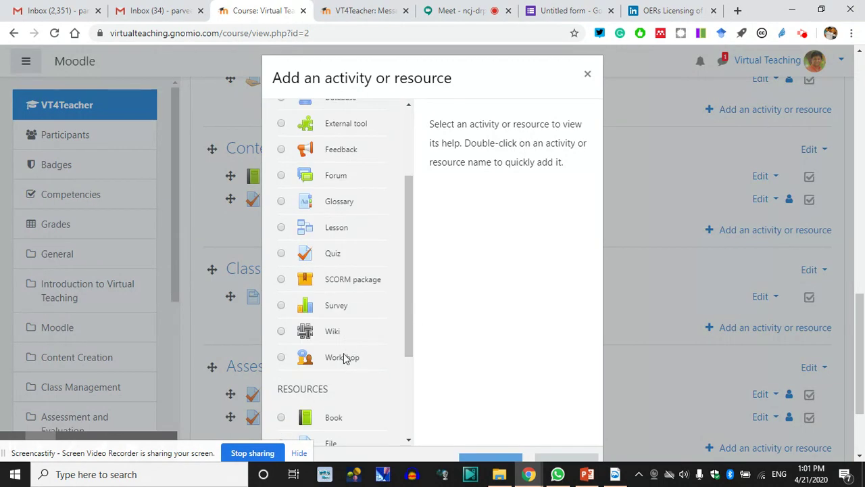
scroll(333, 419, down, 5)
click(333, 283)
click(479, 335)
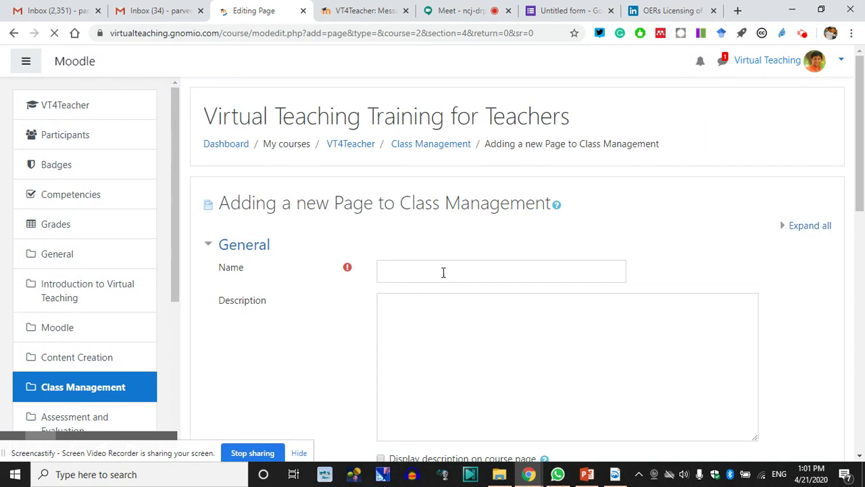
Step: Name the new page "Creative Commons"
click(406, 275)
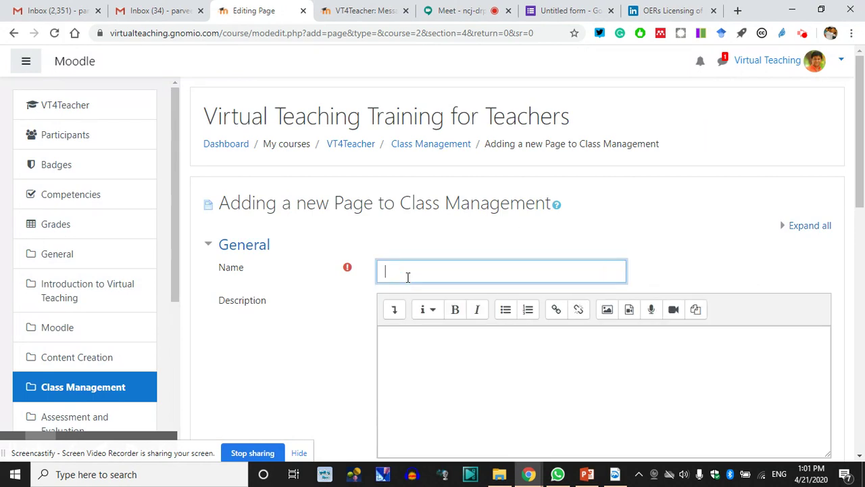
scroll(425, 328, down, 2)
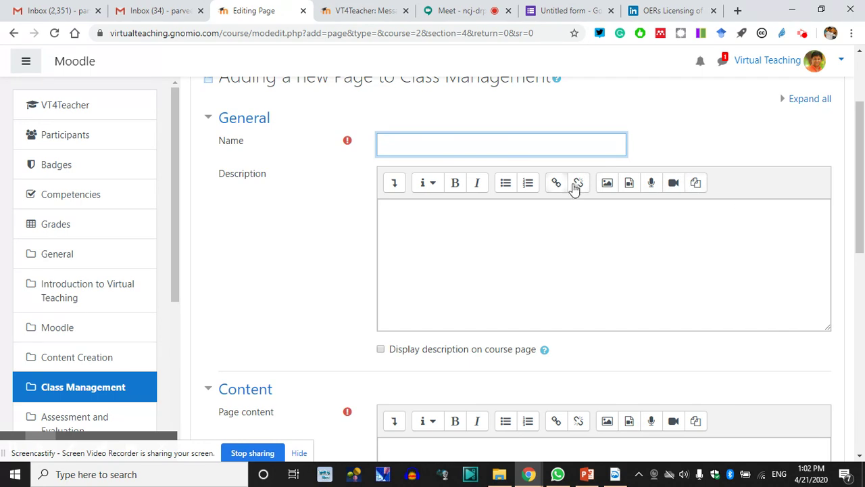
click(627, 188)
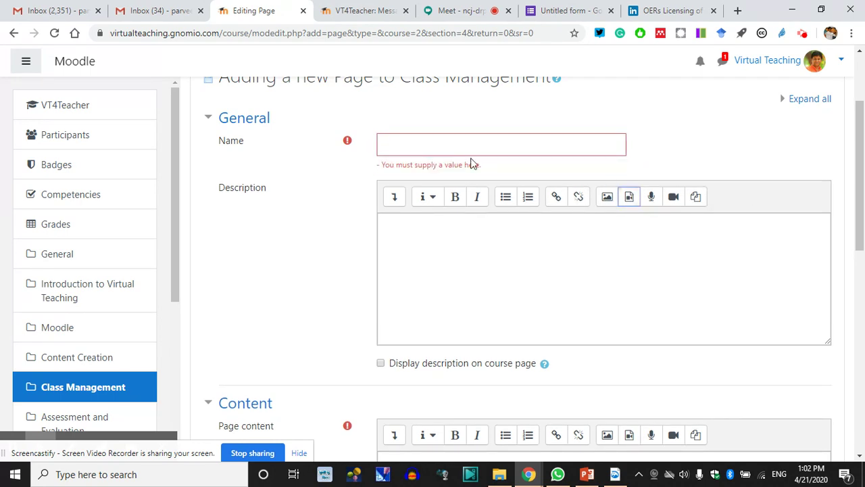
click(443, 143)
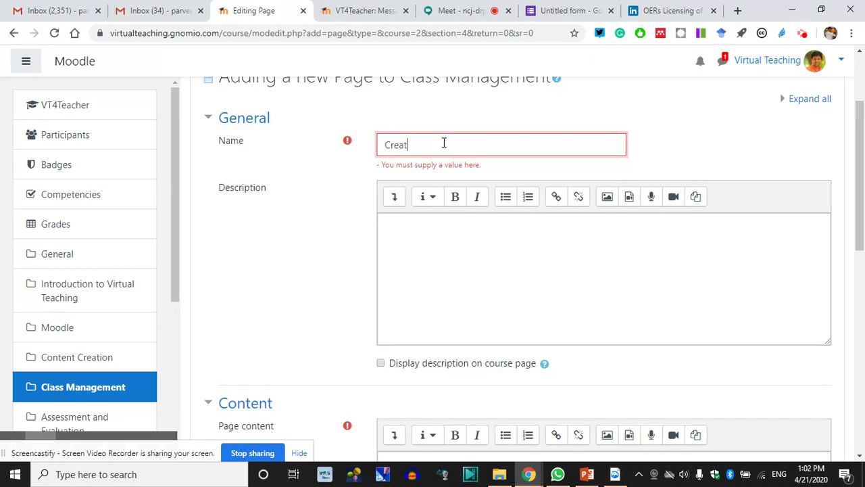
text(Creative Commons)
Step: Try to insert the copied SlideShare embed code as linked media in the page description, and undo the insertion
click(426, 233)
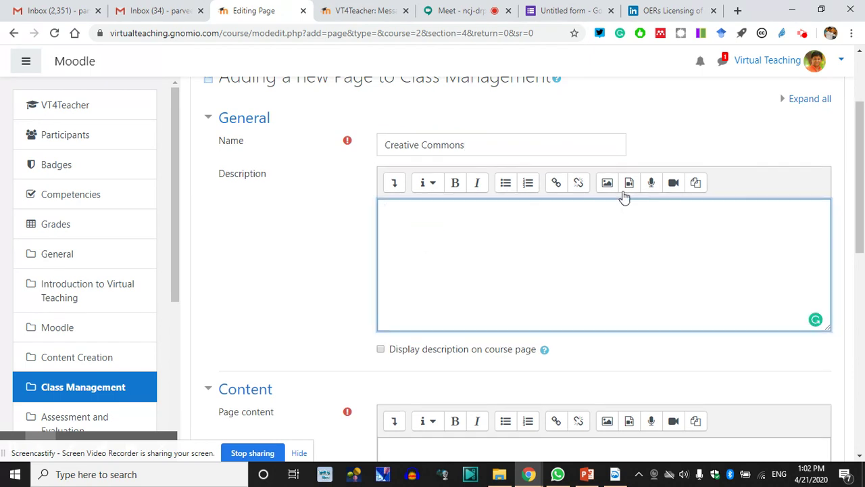
click(627, 183)
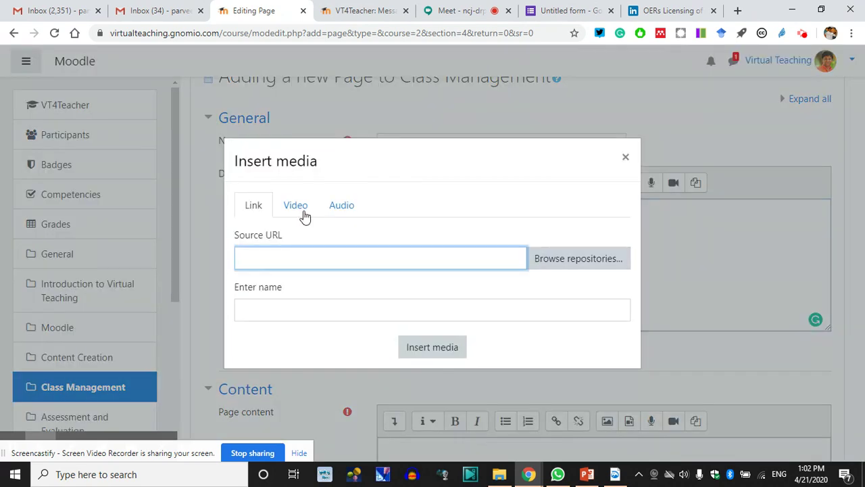
key(ctrl+v)
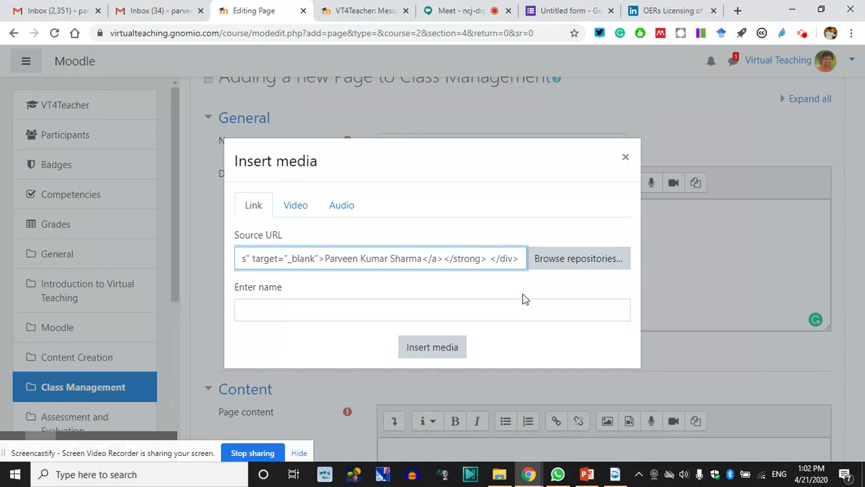
click(430, 346)
key(ctrl+z)
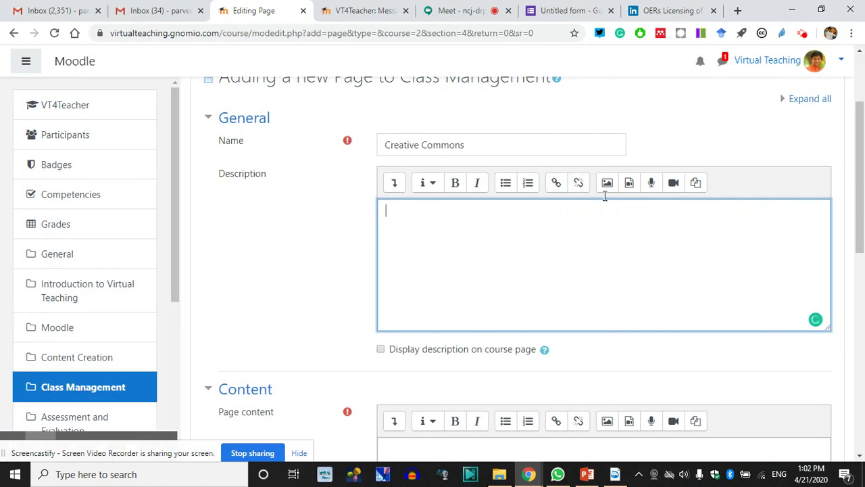
Step: Try to create a link in the description with the presentation's web address copied from SlideShare, and discard it
click(576, 217)
click(557, 183)
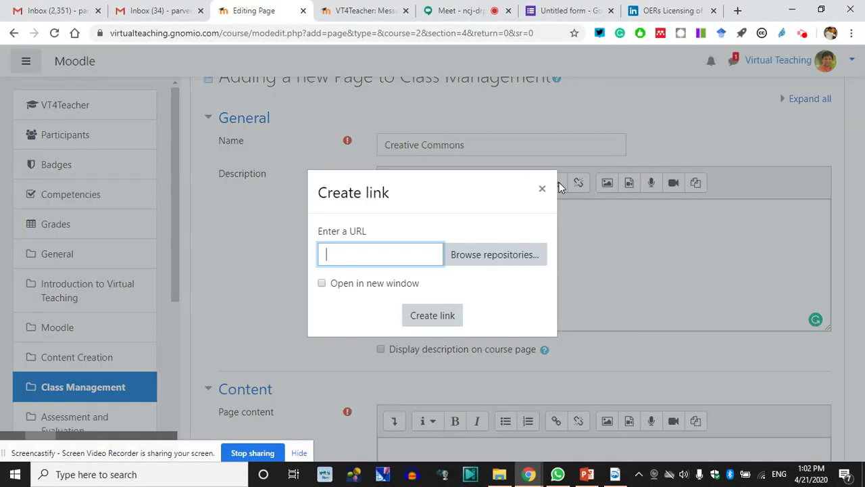
click(668, 8)
click(352, 37)
key(ctrl+c)
click(256, 10)
key(ctrl+v)
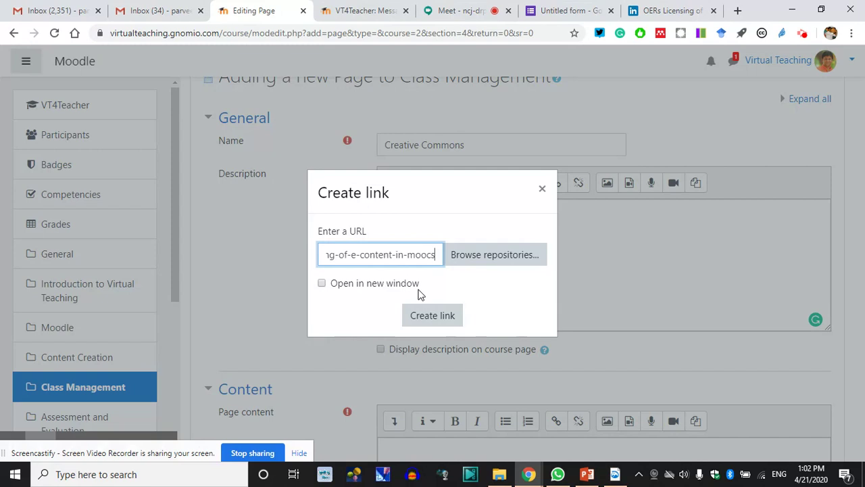
click(542, 189)
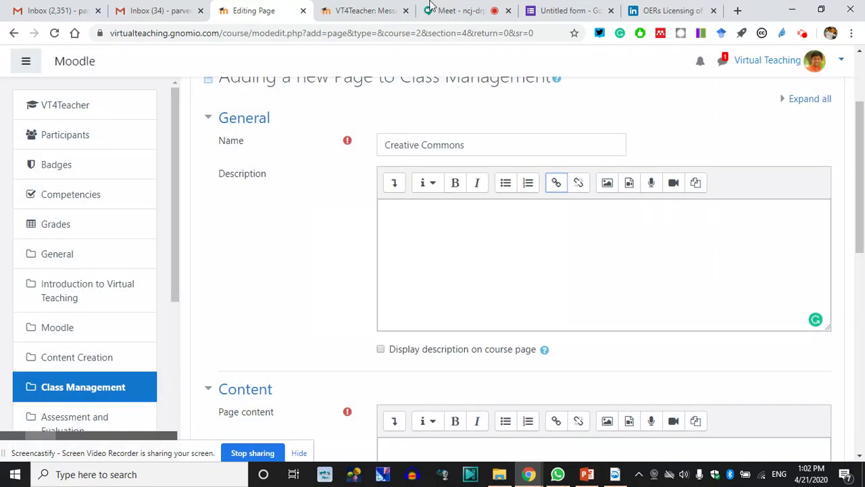
Step: Switch to the Google Meet call, read the recent chat messages and close the chat
click(451, 10)
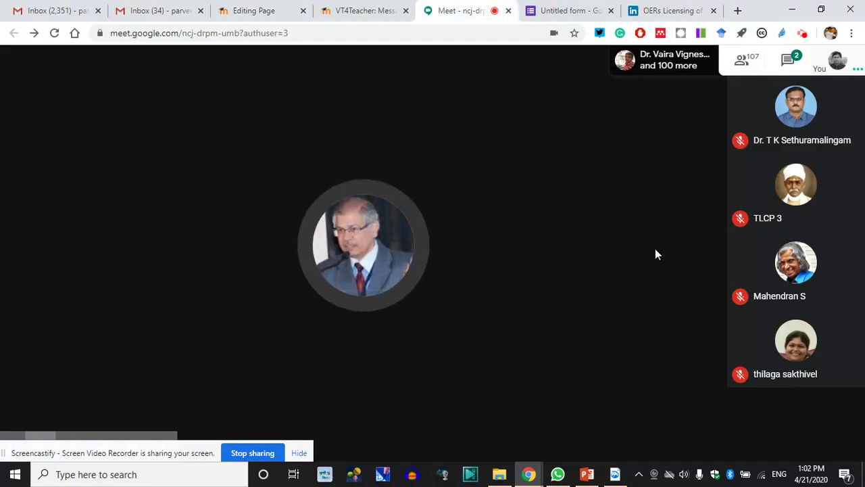
click(797, 62)
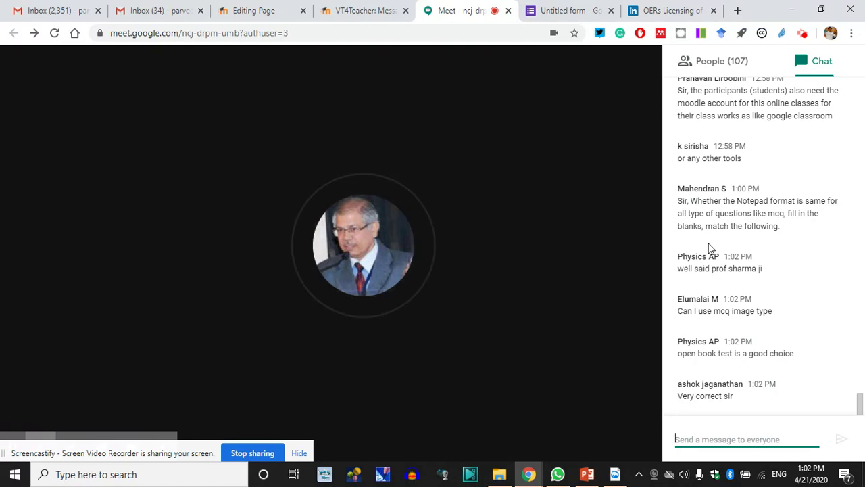
scroll(757, 204, up, 1)
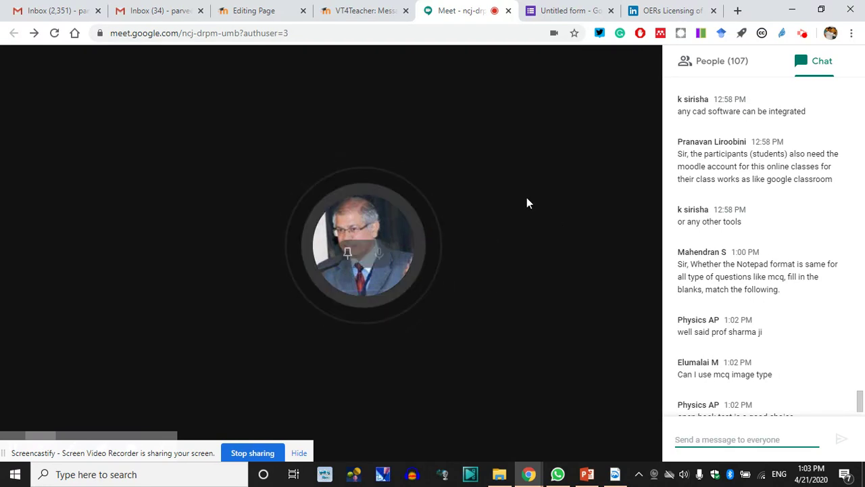
click(553, 189)
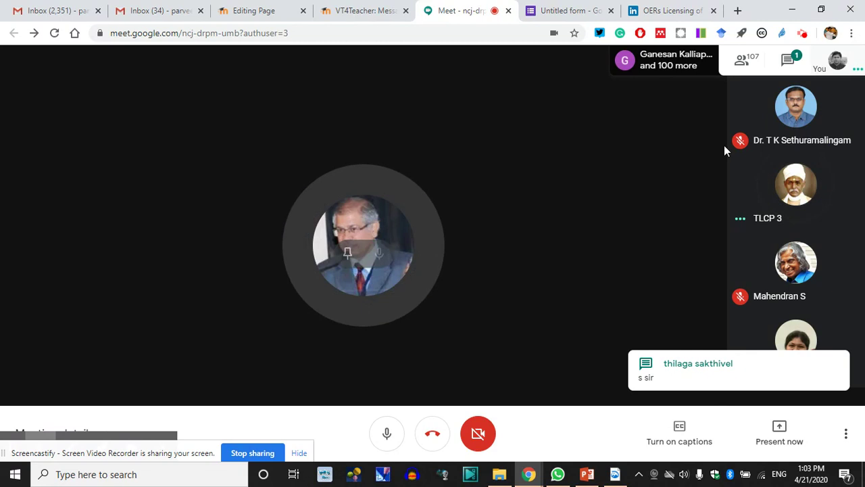
Step: Open the meeting chat and copy the participant's question about the Notepad format into a new message, including the sender's name
click(787, 62)
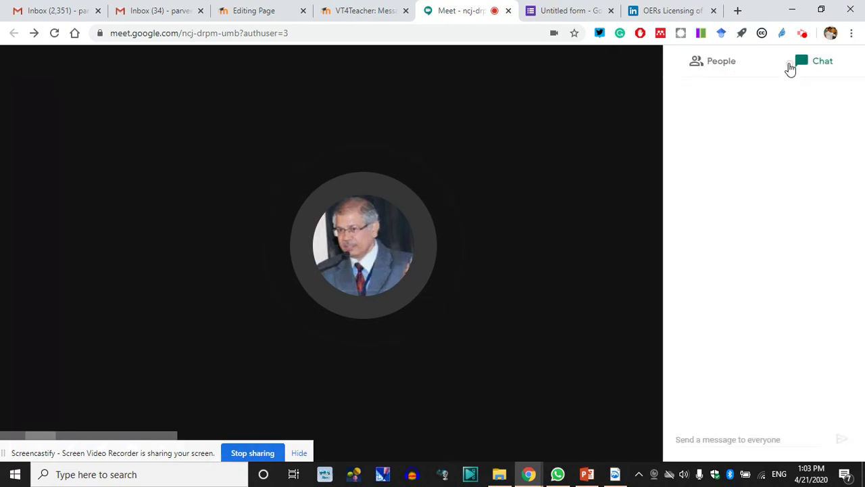
click(694, 430)
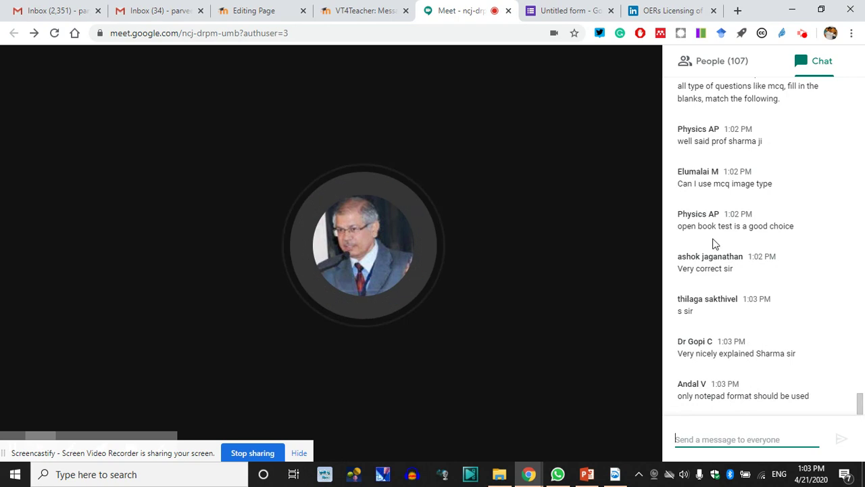
scroll(730, 331, up, 2)
drag(779, 226, 679, 192)
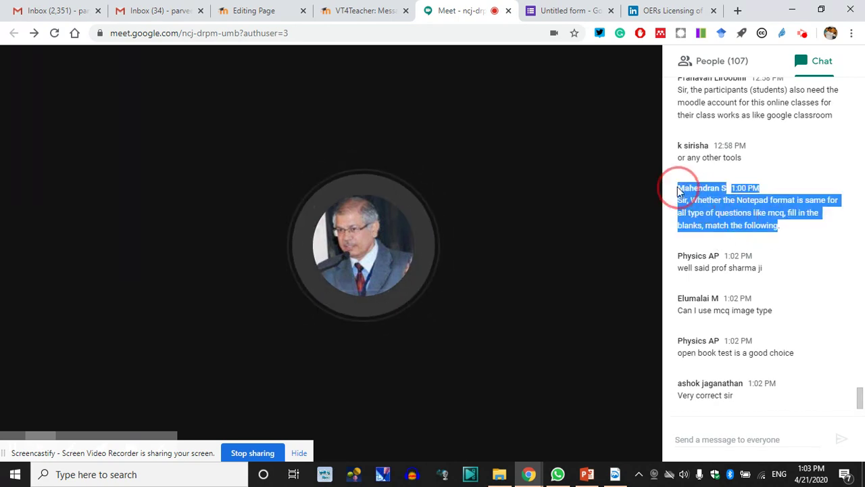
click(702, 438)
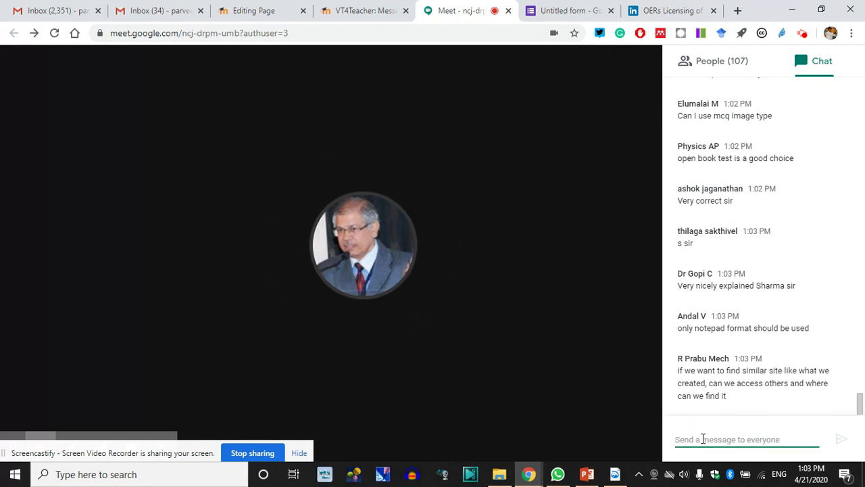
key(ctrl+v)
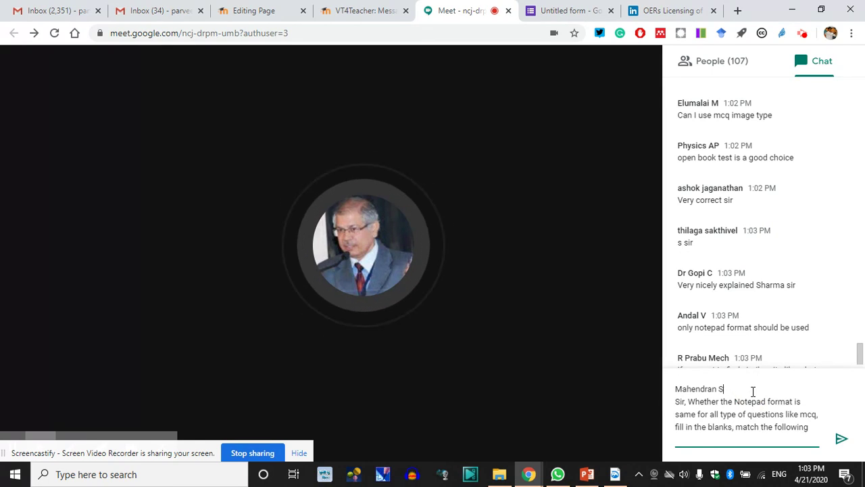
Step: Put "BY:" in front of the sender's name in the drafted chat message
key(BackSpace)
key(BackSpace)
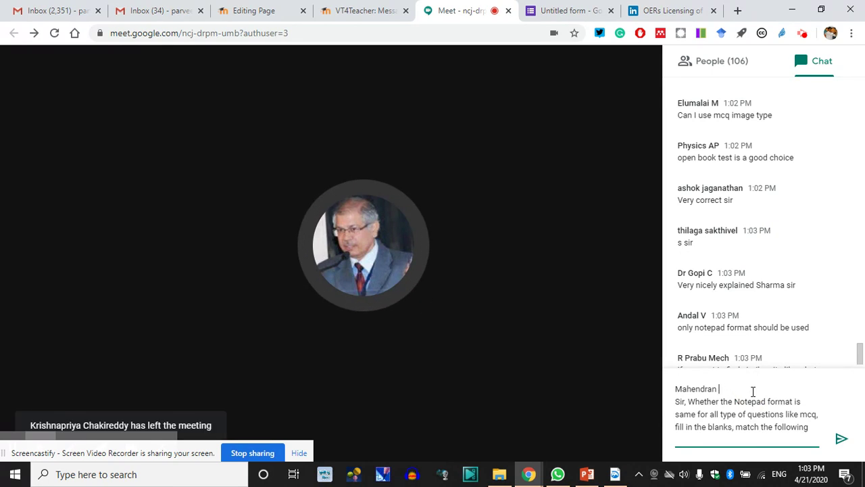
click(677, 390)
text(TY )
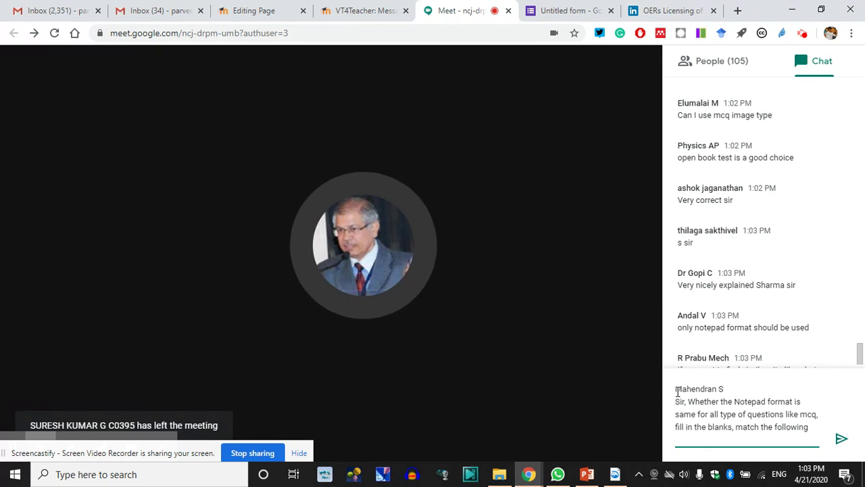
text(:)
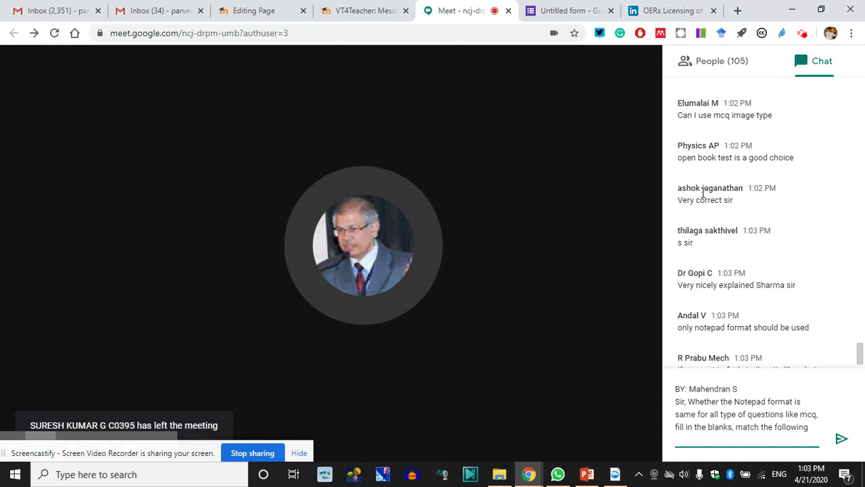
Step: Reread the earlier chat messages and clear the whole drafted message without sending it
scroll(778, 223, up, 2)
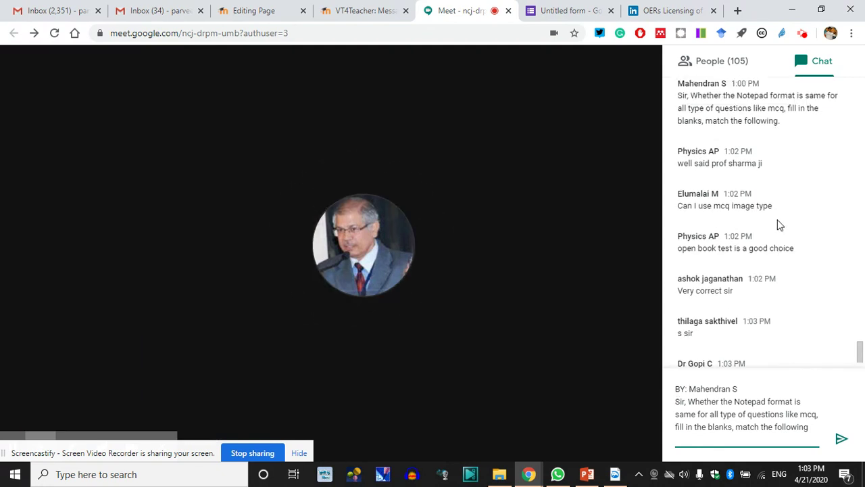
scroll(778, 224, up, 1)
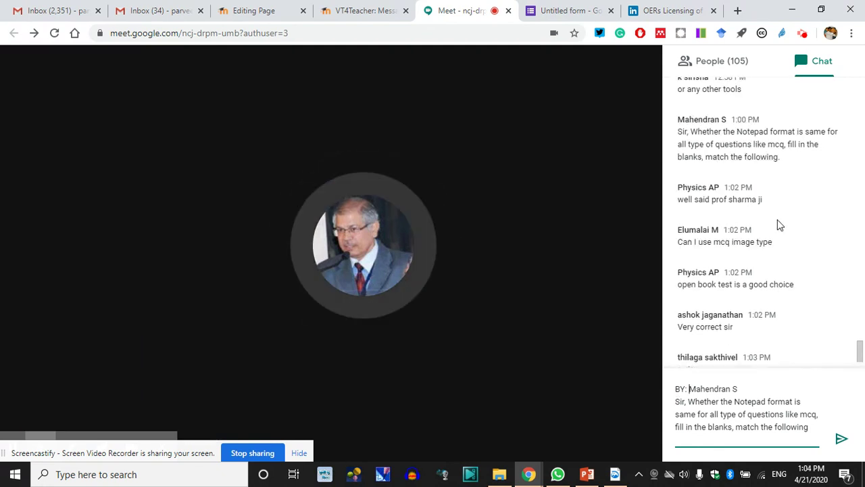
click(754, 398)
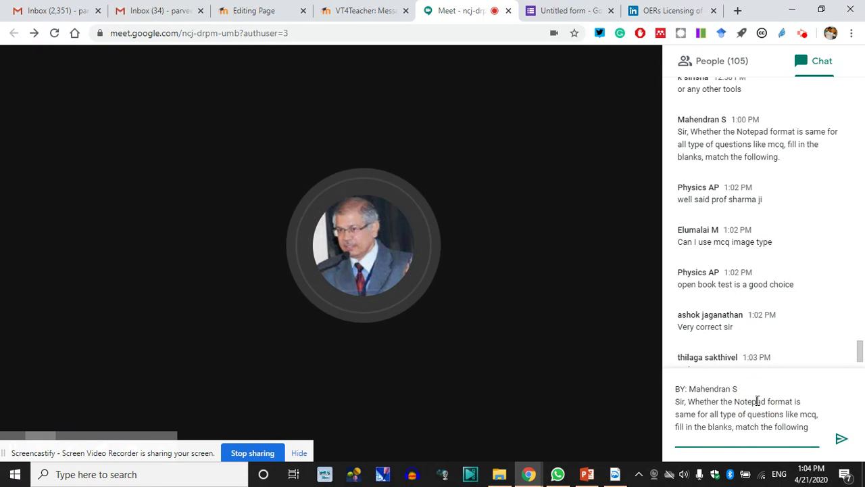
key(ctrl+a)
key(BackSpace)
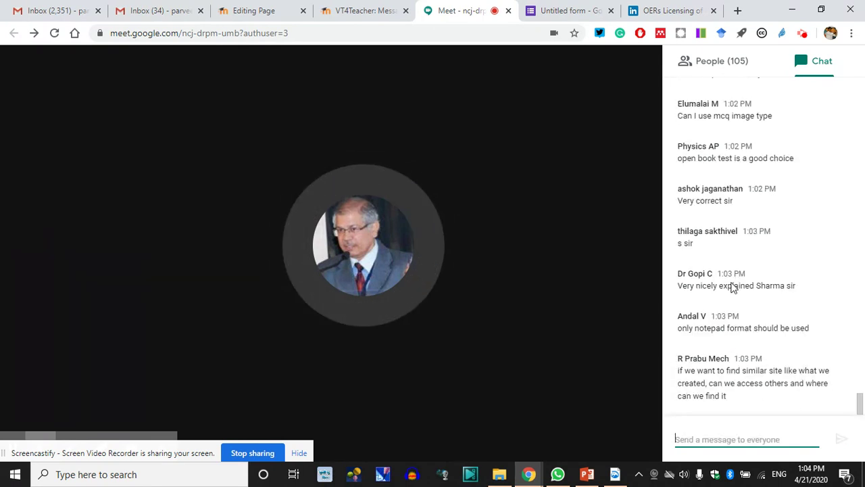
Step: Look over the open Moodle pages, return to the Google Meet call and close its chat
click(565, 11)
click(365, 11)
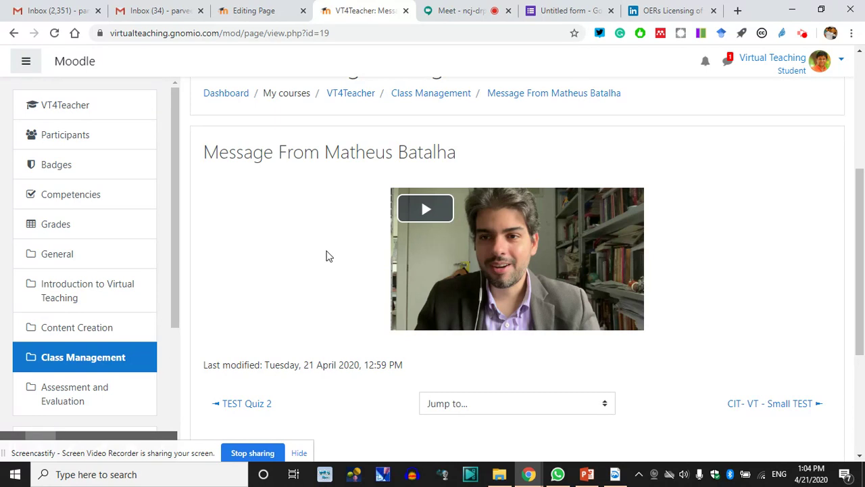
click(254, 8)
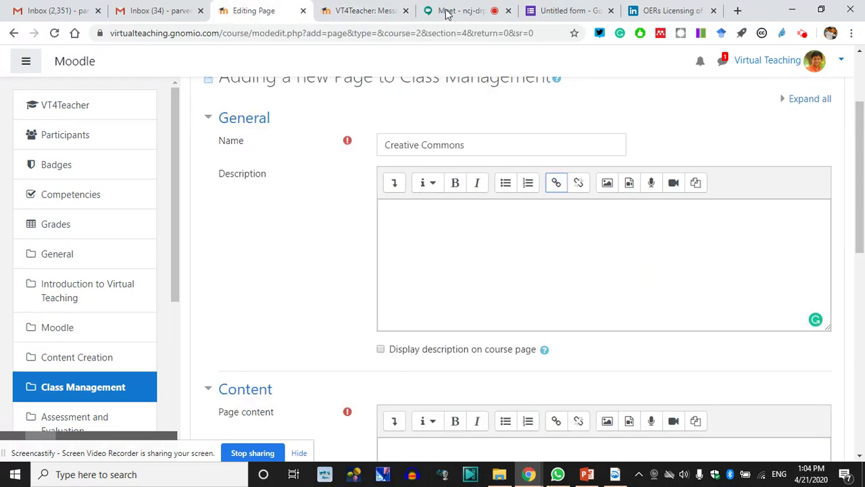
click(359, 6)
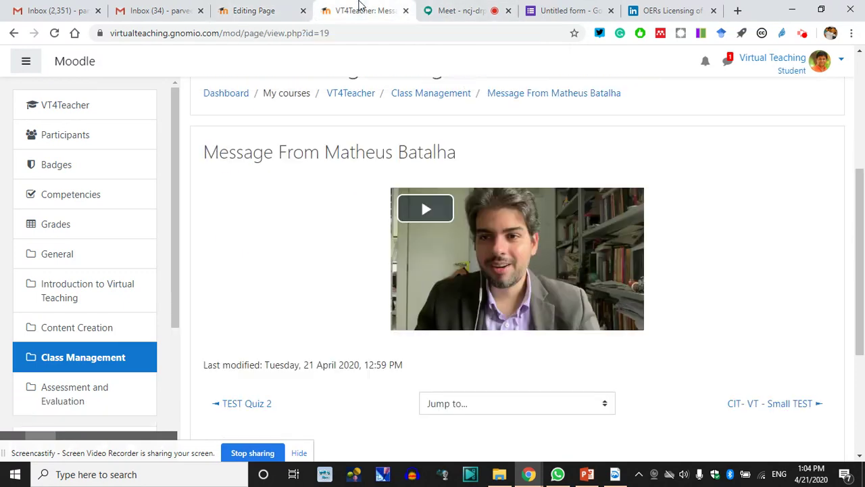
click(446, 7)
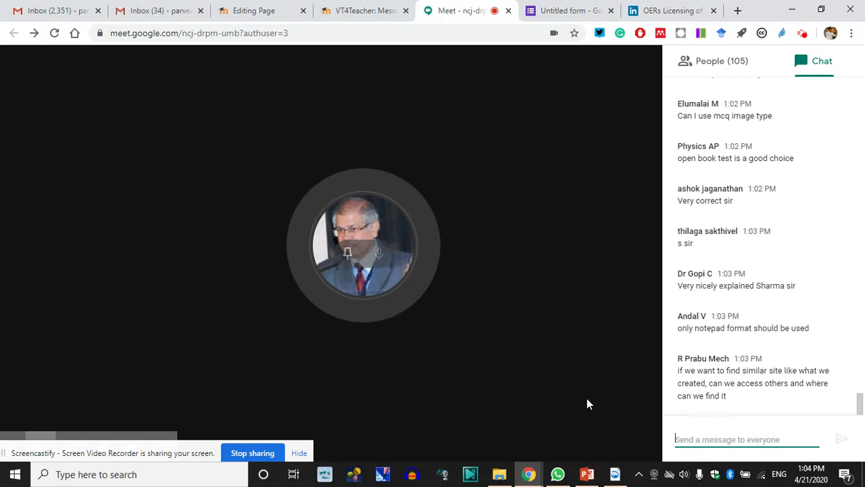
click(131, 268)
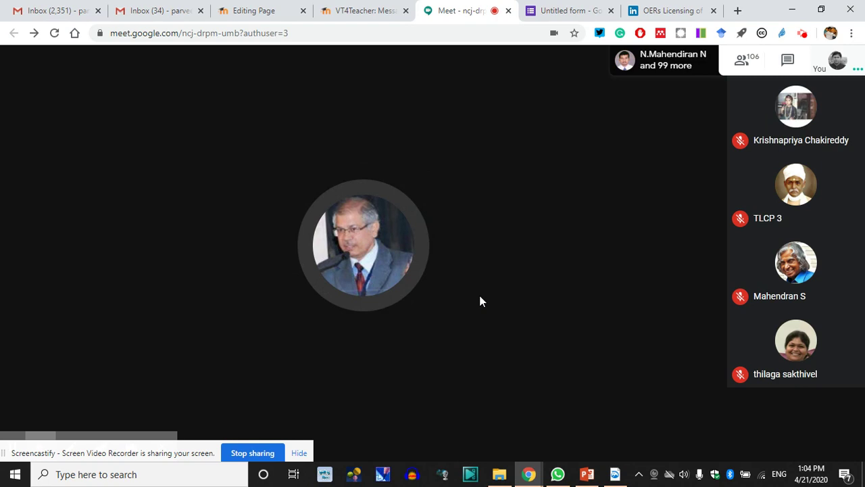
Step: Look over the "CIT VT - Recapture Quiz on Day 2" form, the SlideShare presentation and the Moodle video message page
mouse_move(416, 350)
click(572, 10)
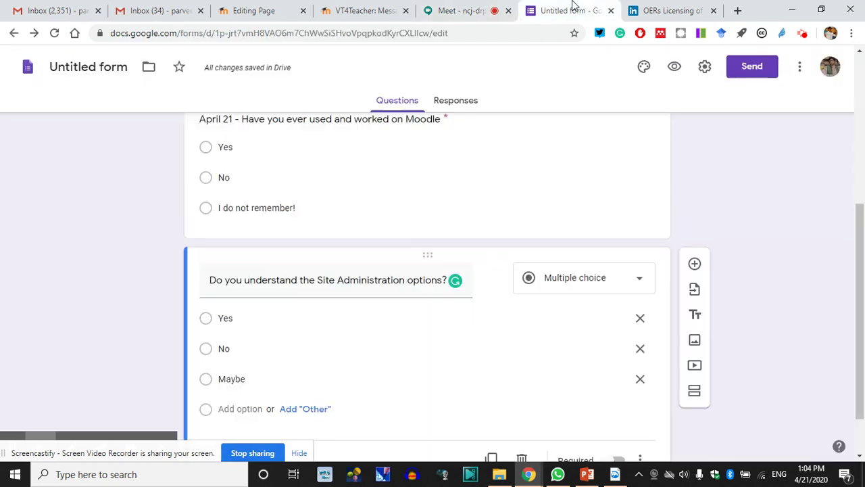
click(667, 8)
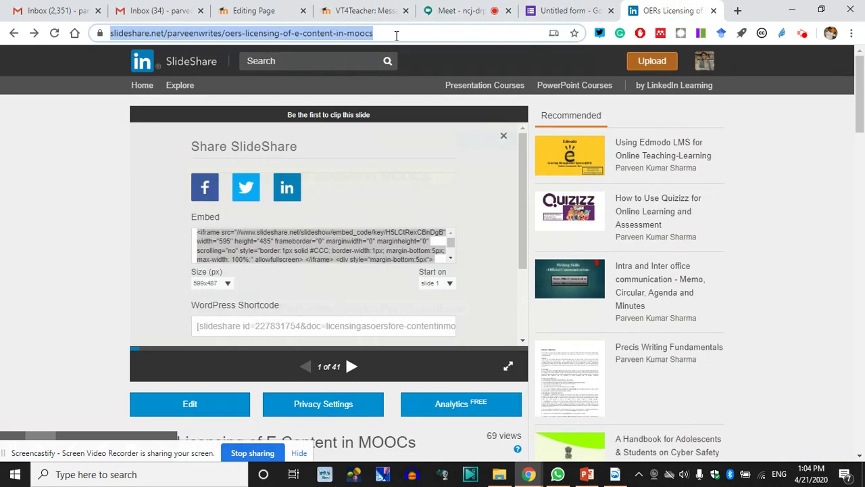
click(367, 8)
click(464, 7)
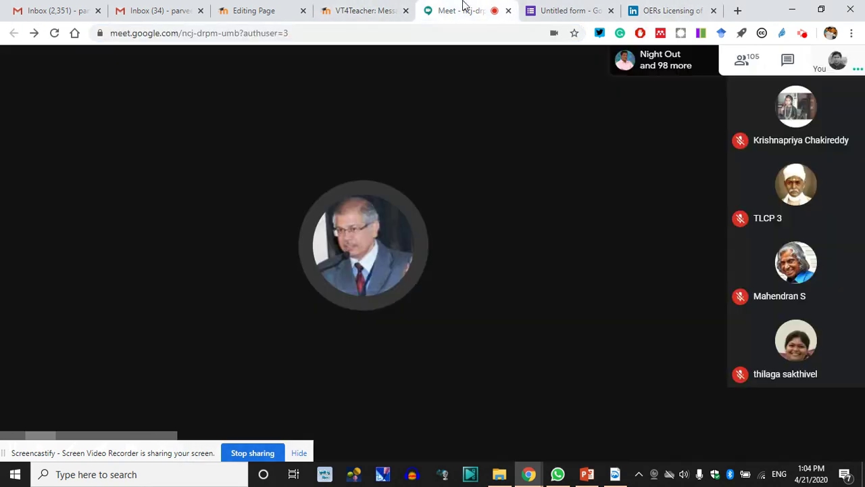
click(562, 10)
scroll(550, 236, up, 5)
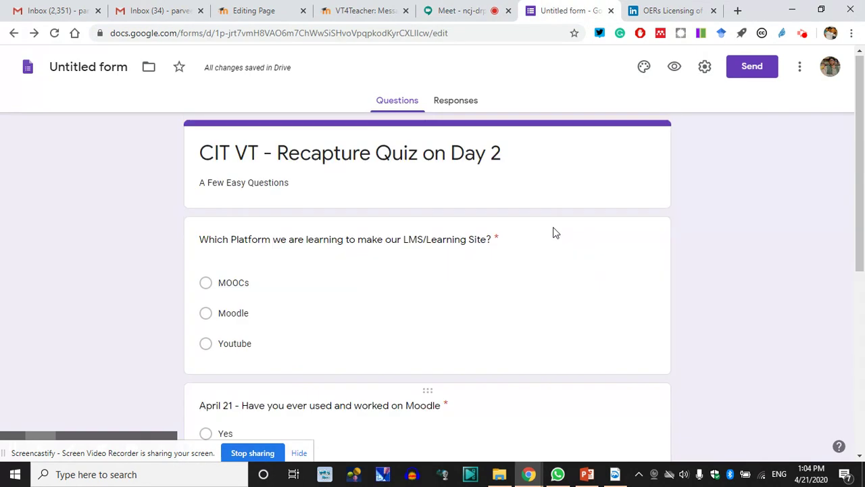
click(354, 10)
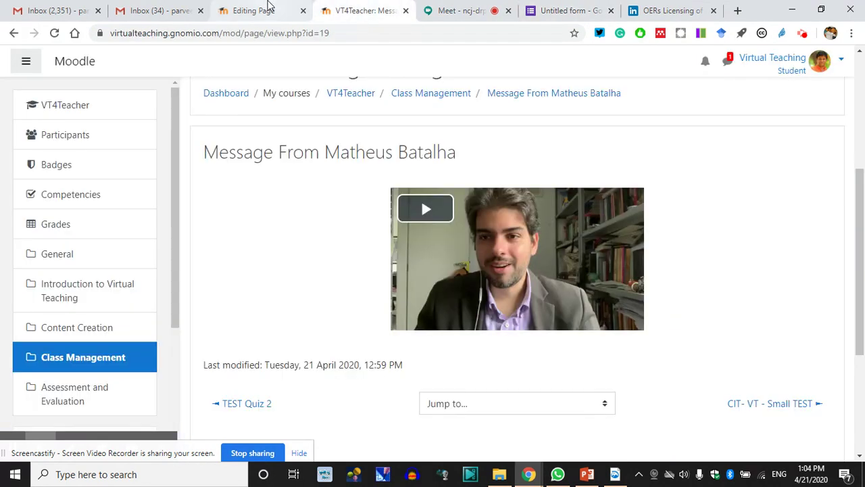
Step: Abandon the unsaved "Creative Commons" page by leaving for the Content Creation section, and close that Moodle tab
click(269, 8)
scroll(426, 311, down, 4)
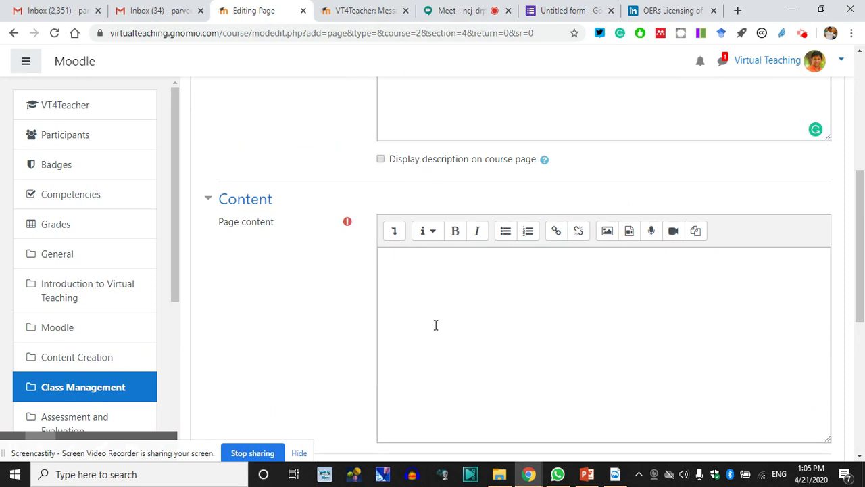
scroll(435, 326, down, 5)
scroll(437, 343, up, 7)
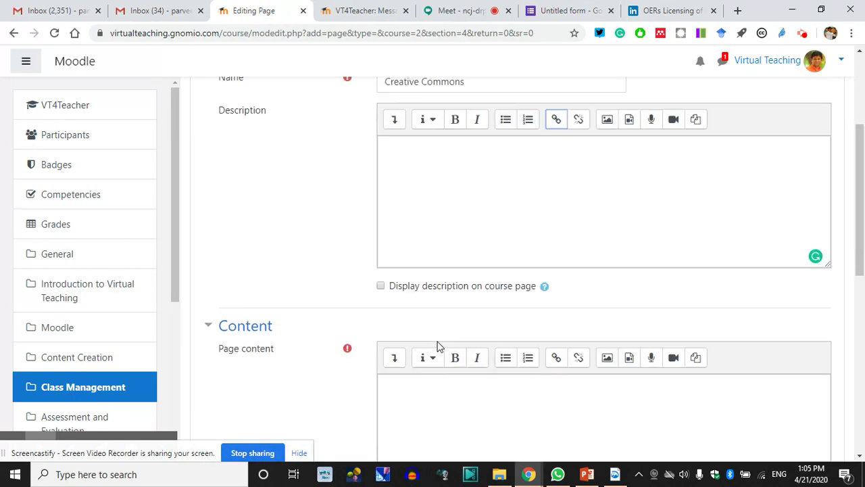
scroll(436, 343, up, 2)
scroll(81, 275, down, 3)
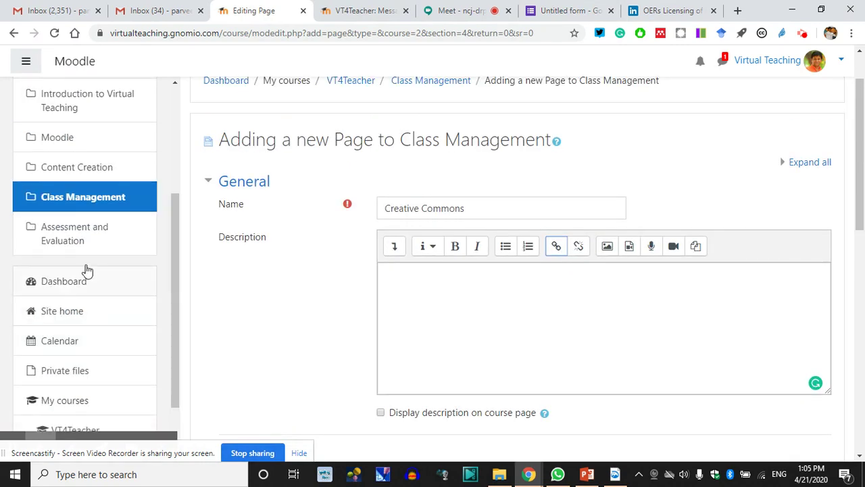
click(86, 170)
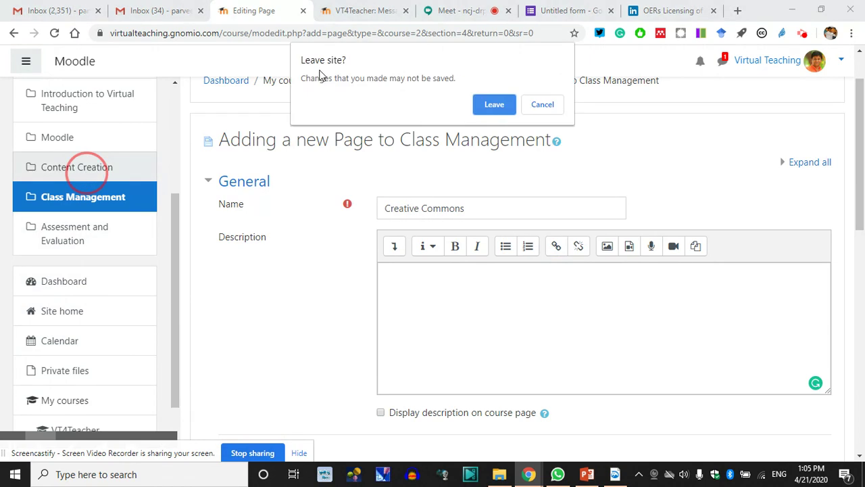
click(483, 108)
click(369, 9)
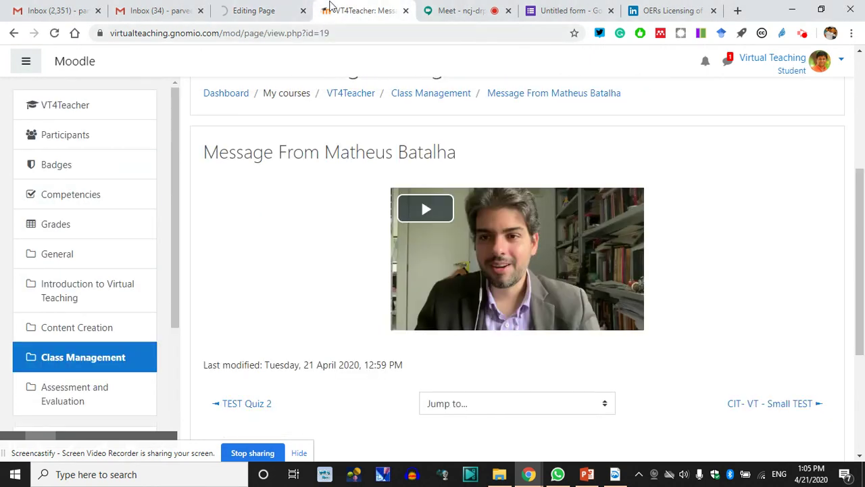
click(303, 10)
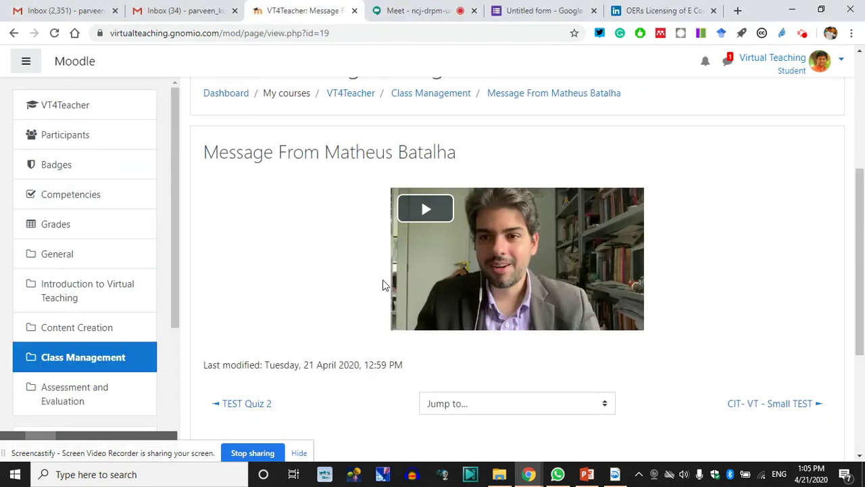
Step: Search Google for "aczcii" in a new browser tab
click(556, 8)
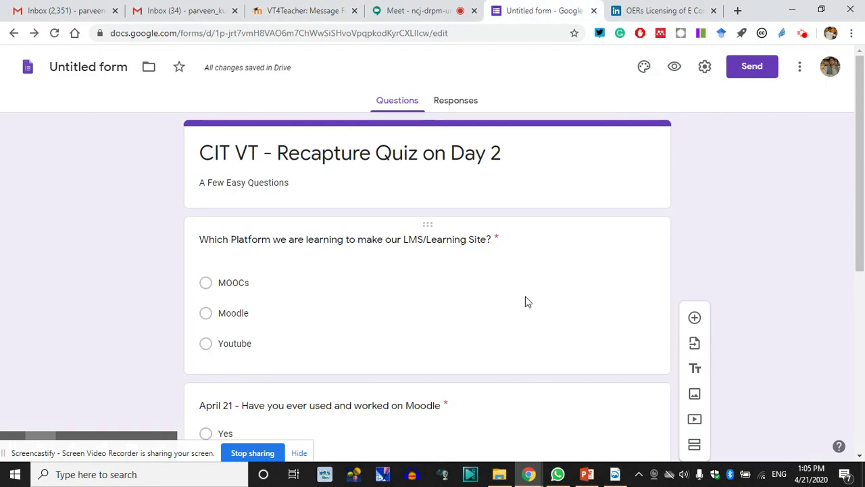
click(664, 11)
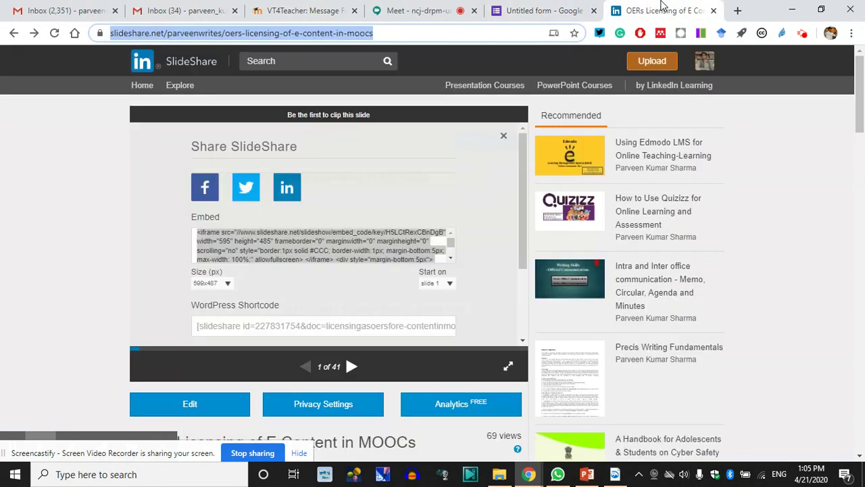
click(737, 10)
text(ac)
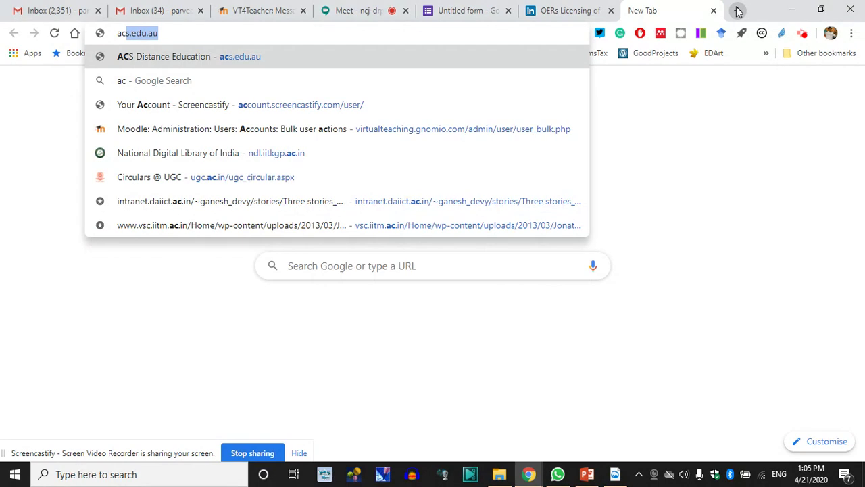
key(BackSpace)
text(zcii)
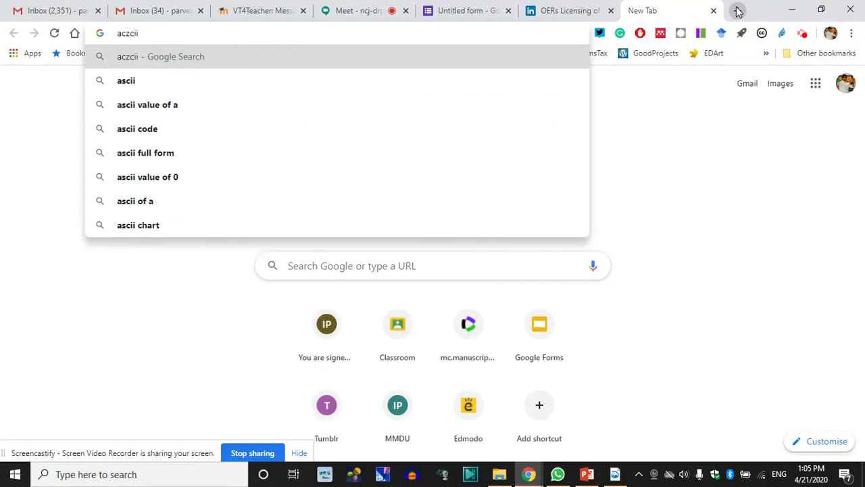
key(Return)
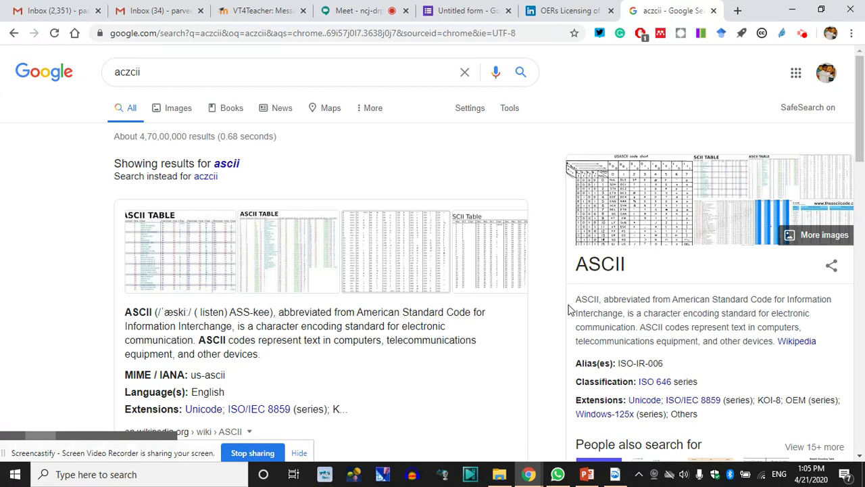
Step: Switch to CIT Workshop Schedule.pdf in Adobe Acrobat Reader and review the Day 2 session contents
click(615, 474)
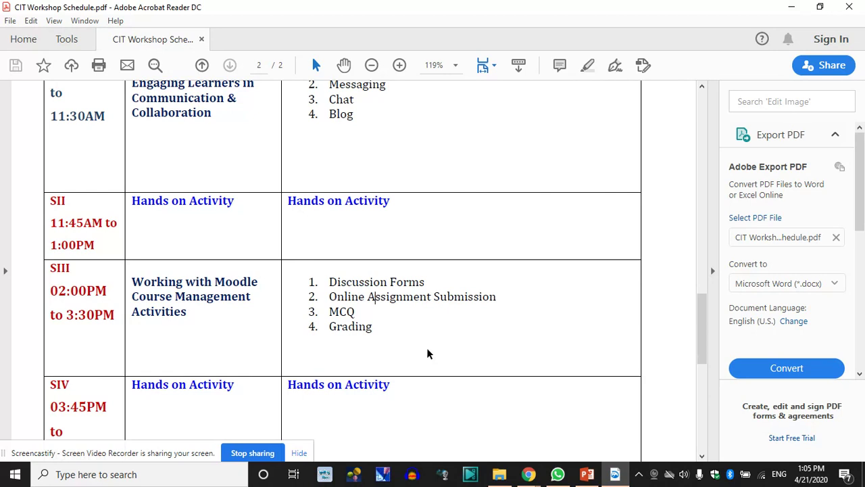
scroll(382, 339, down, 1)
scroll(346, 291, up, 2)
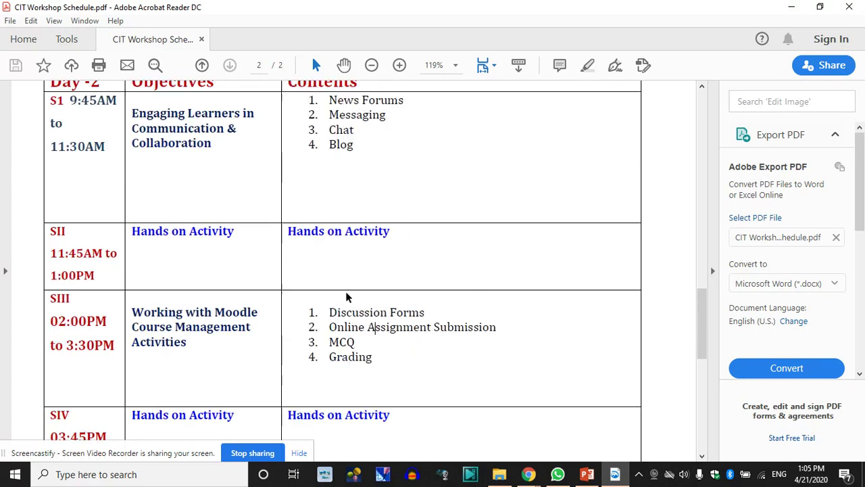
Step: Switch from the schedule PDF to the Google Meet call in Chrome and open its chat
scroll(348, 297, up, 1)
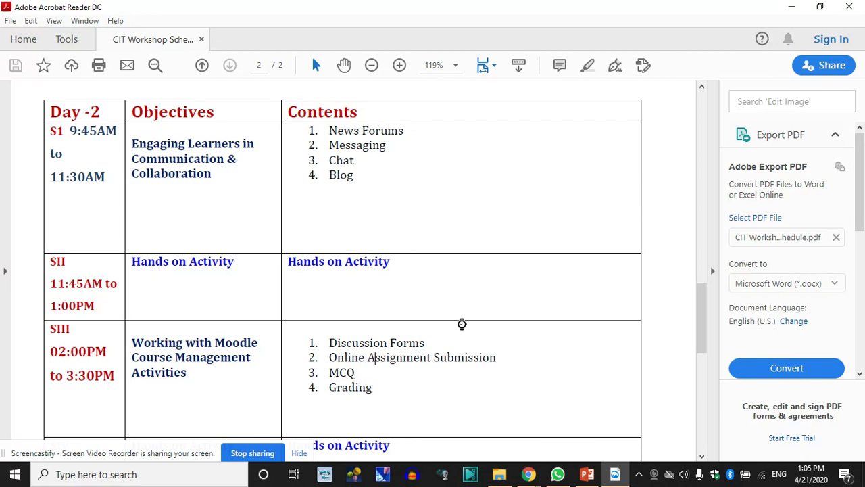
click(528, 473)
click(466, 10)
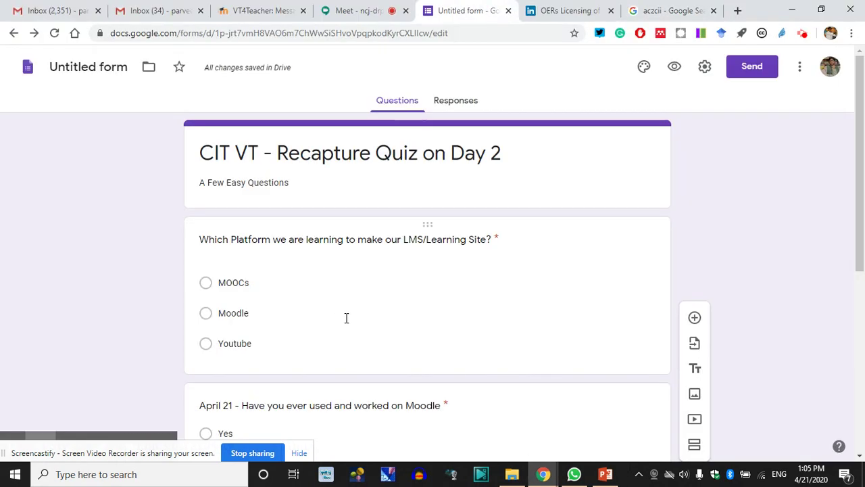
click(361, 10)
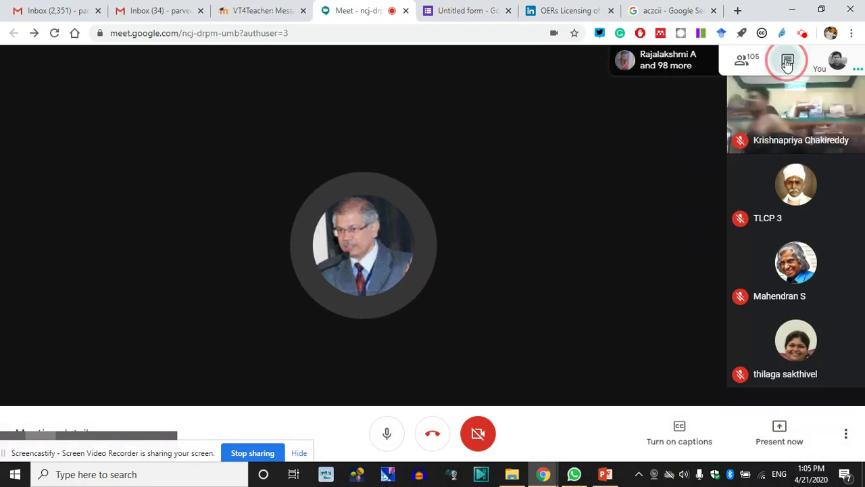
key(ctrl+alt+c)
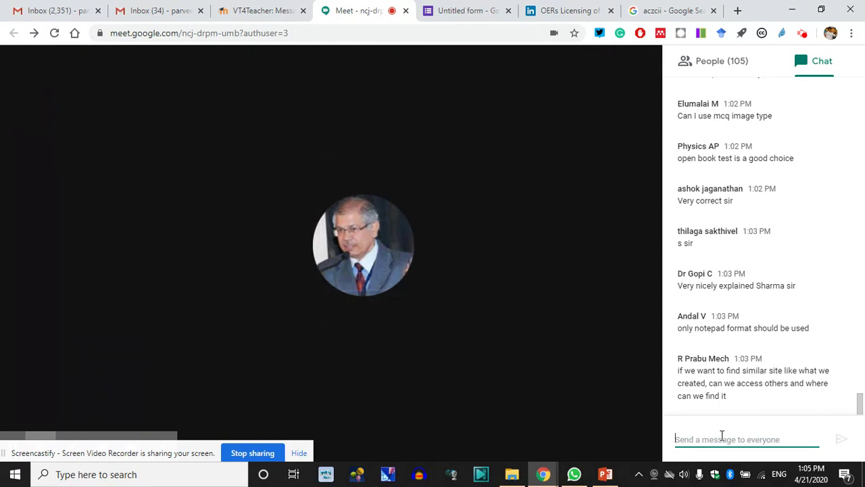
text(We)
key(BackSpace)
text(We)
key(BackSpace)
key(BackSpace)
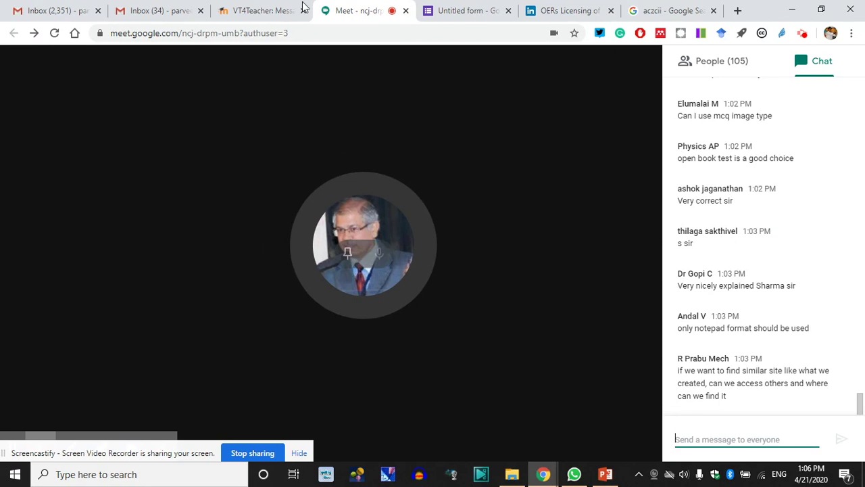
Step: Glance at the Moodle video message page, return to the Meet call and reopen its chat for new messages
click(248, 9)
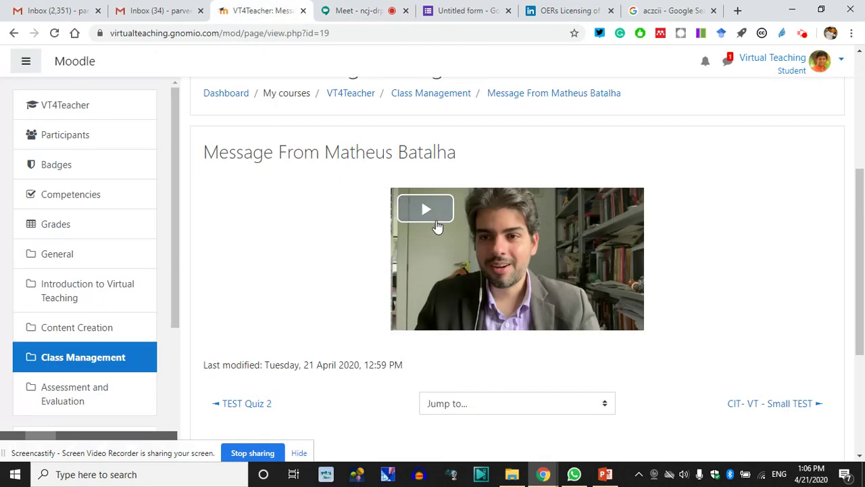
click(345, 10)
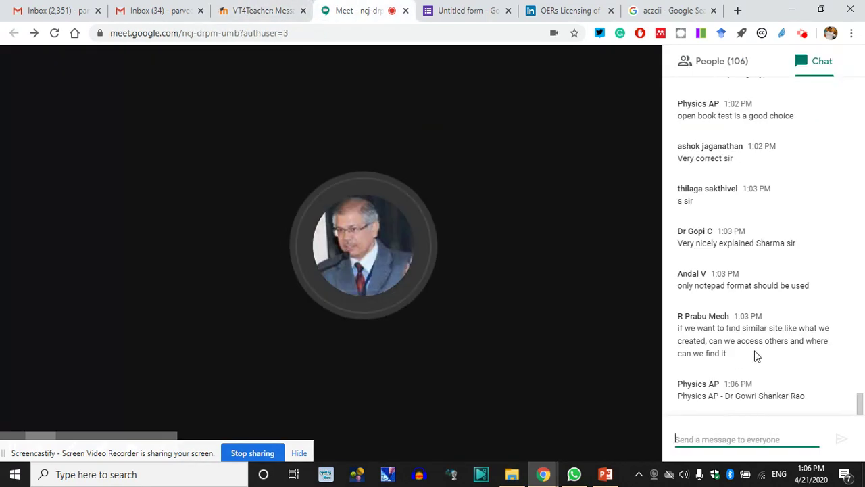
click(716, 438)
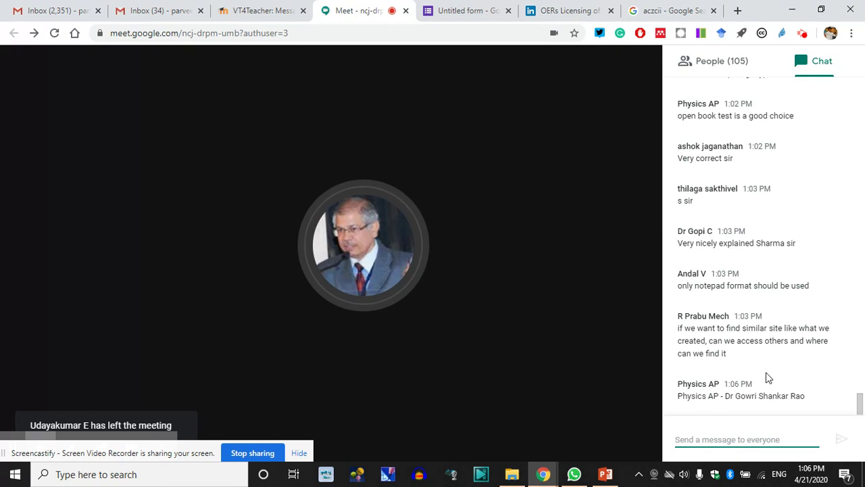
click(554, 122)
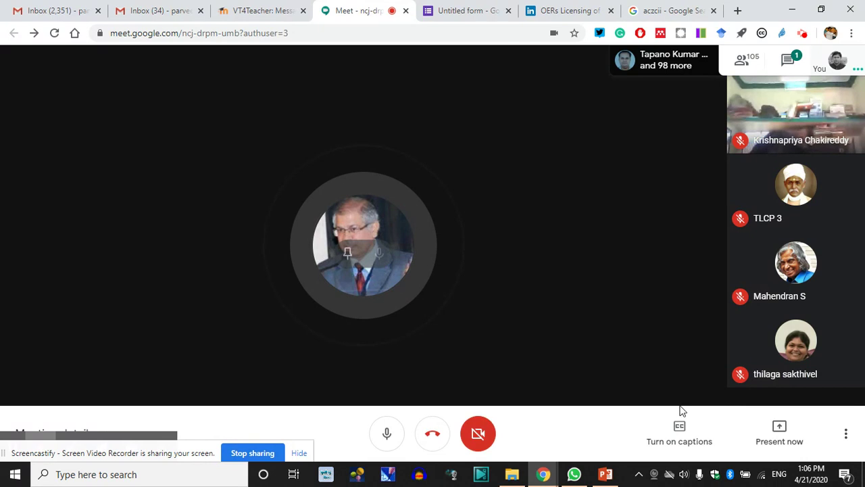
click(784, 58)
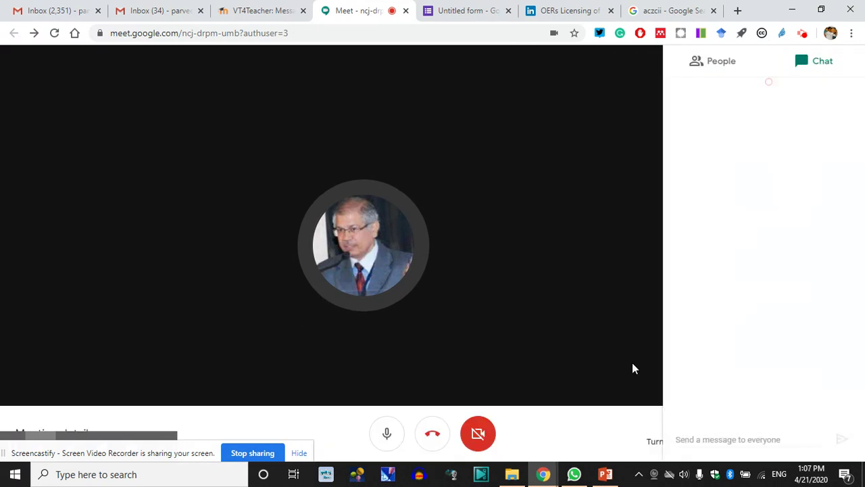
click(734, 435)
text(Video for)
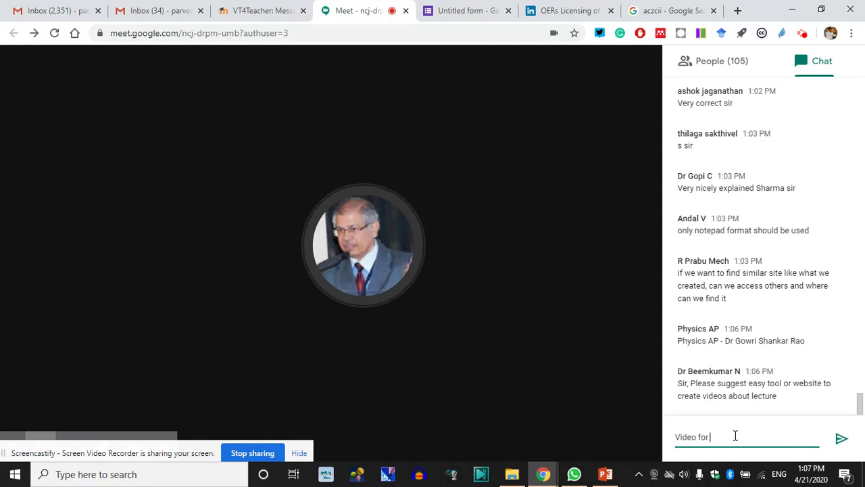
key(BackSpace)
key(BackSpace)
key(BackSpace)
text(Lect)
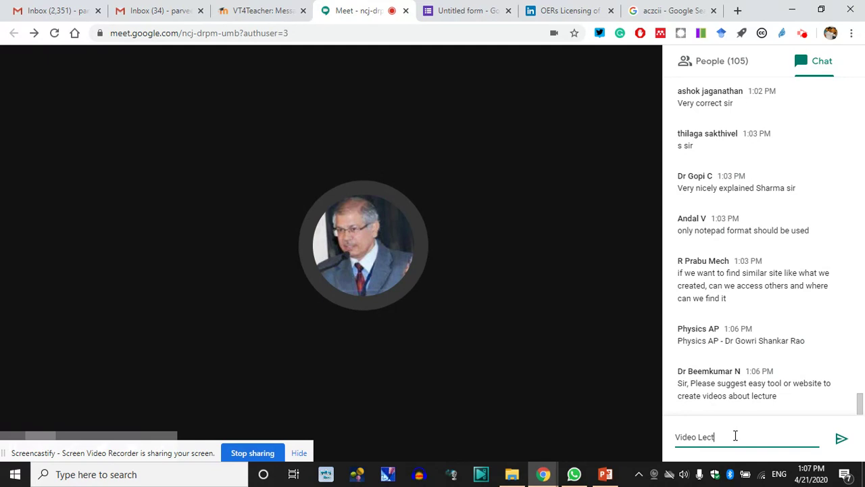
text(ures can)
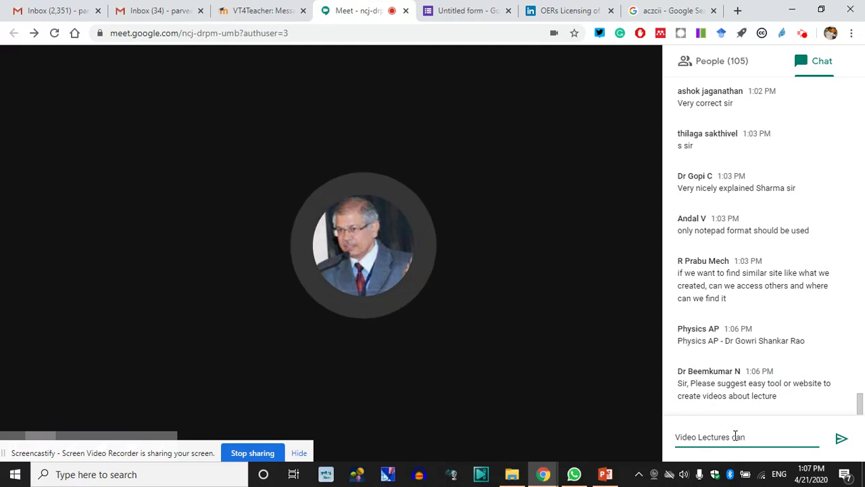
text( be ditd)
key(Return)
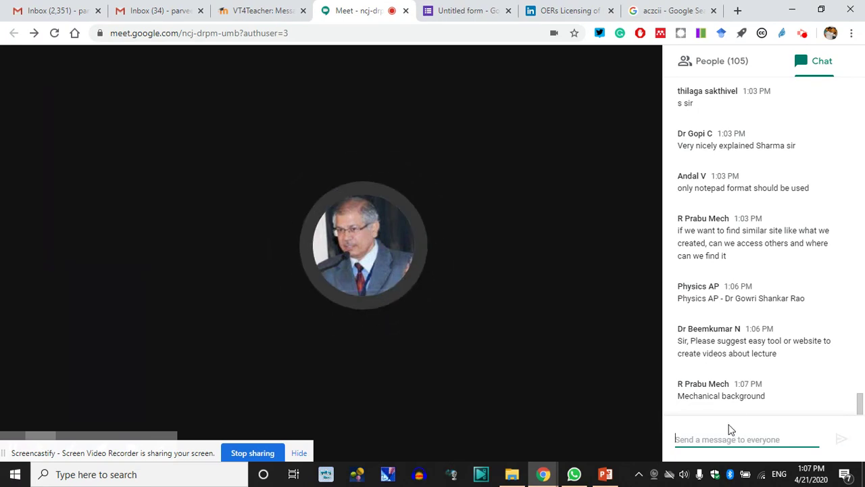
text(VSDC ,)
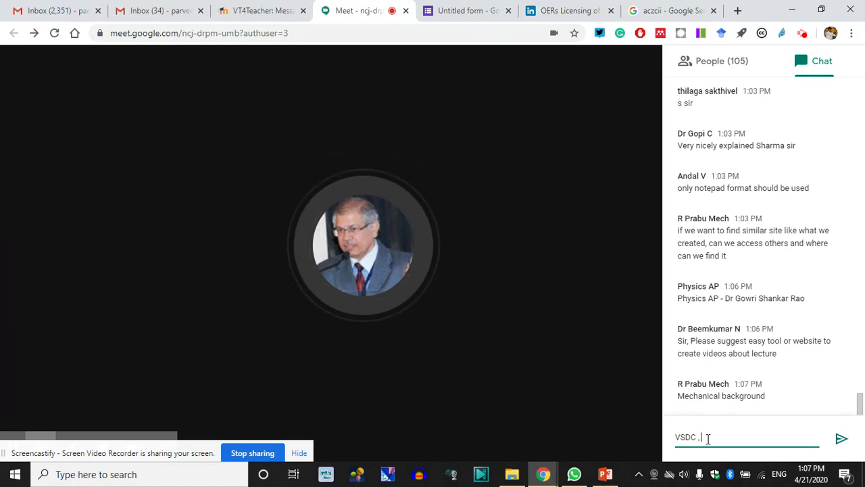
text(and)
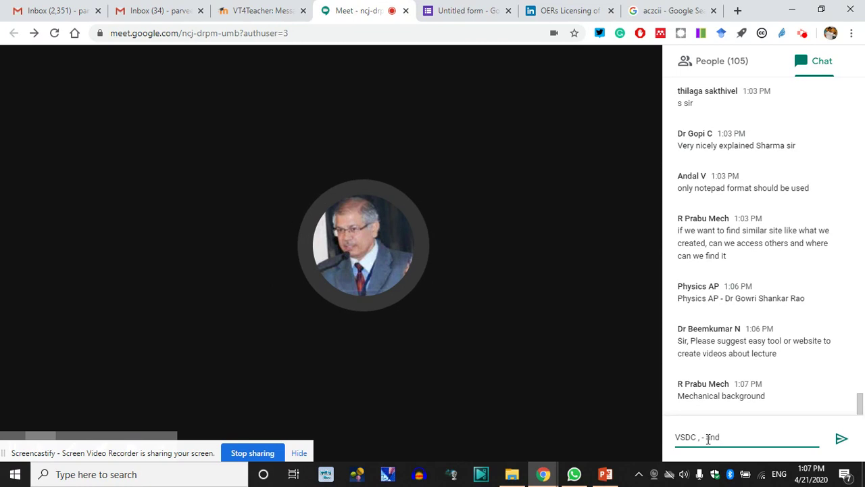
Step: Replace the drafted chat text and send "YEs Sir, we will manage Video making as well..." to everyone
key(ctrl+a)
text(YEs Sir)
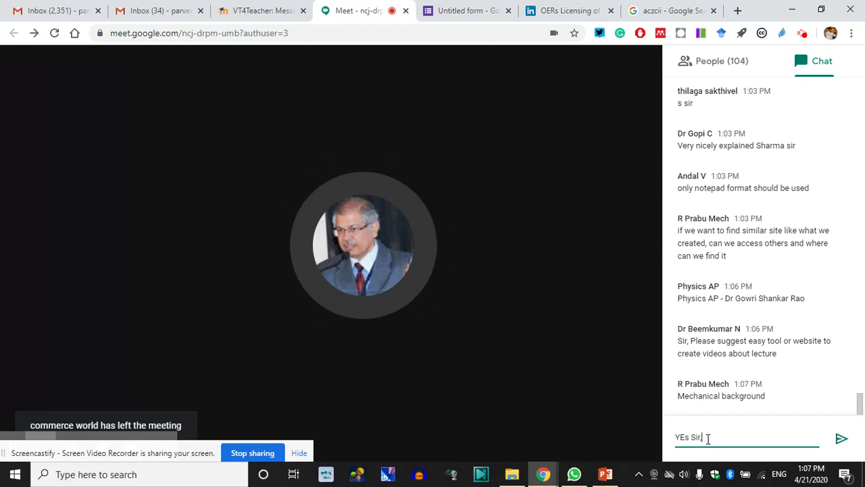
text(,we will manage this Vdeo)
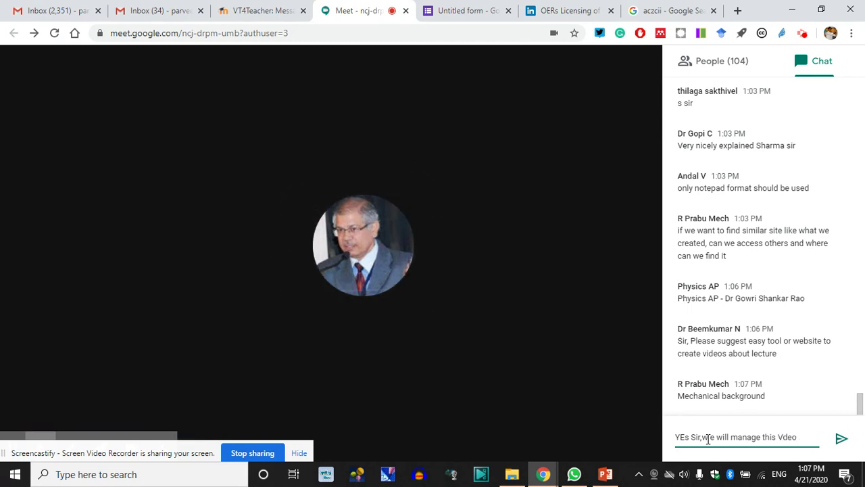
text( thinideo)
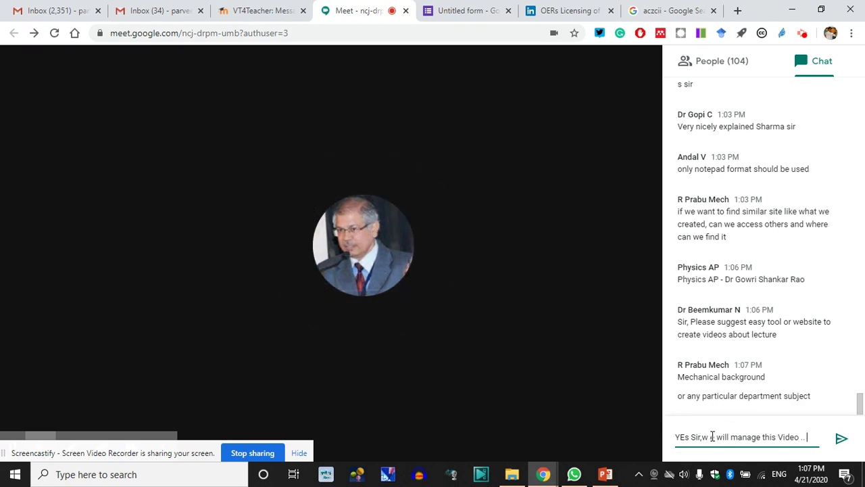
click(711, 436)
key(BackSpace)
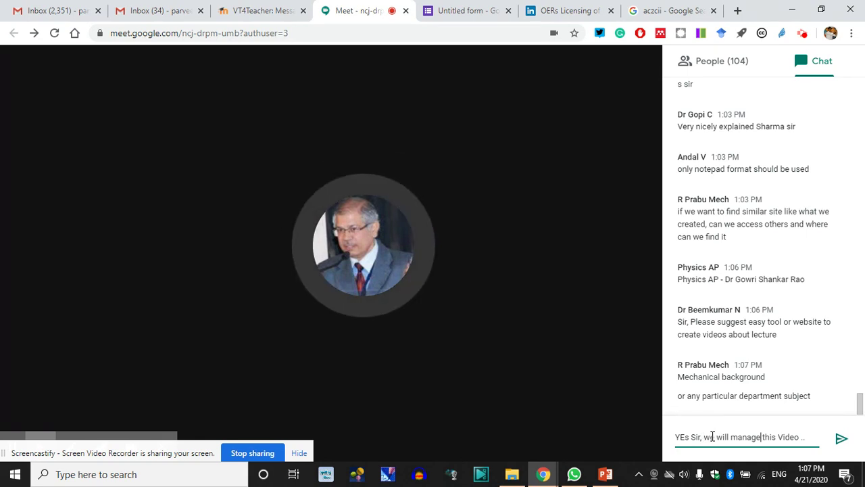
key(BackSpace)
key(BackSpace)
key(BackSpace)
key(BackSpace)
key(BackSpace)
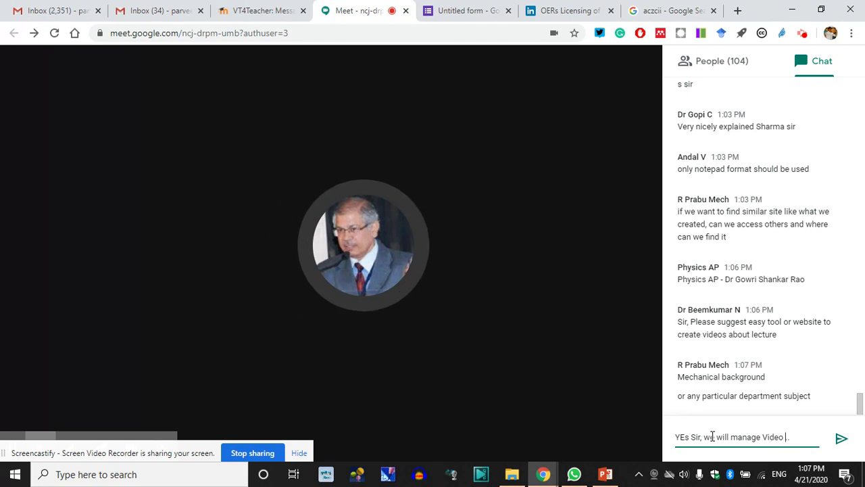
text(ng as)
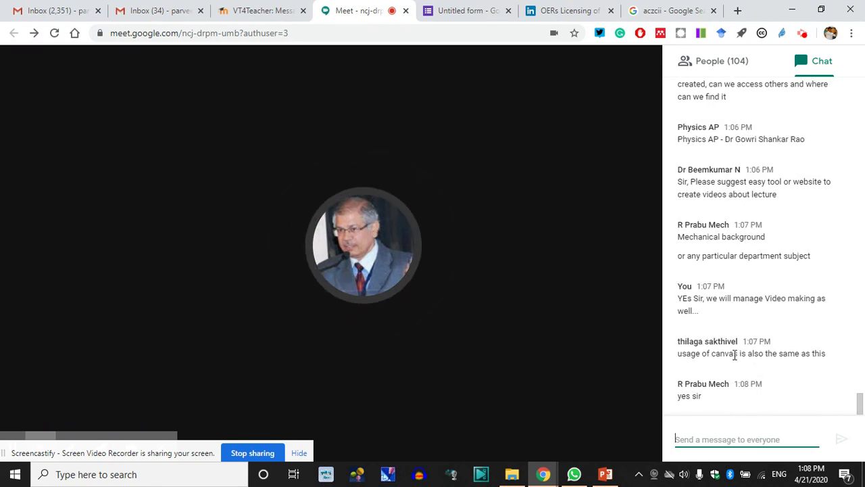
click(711, 443)
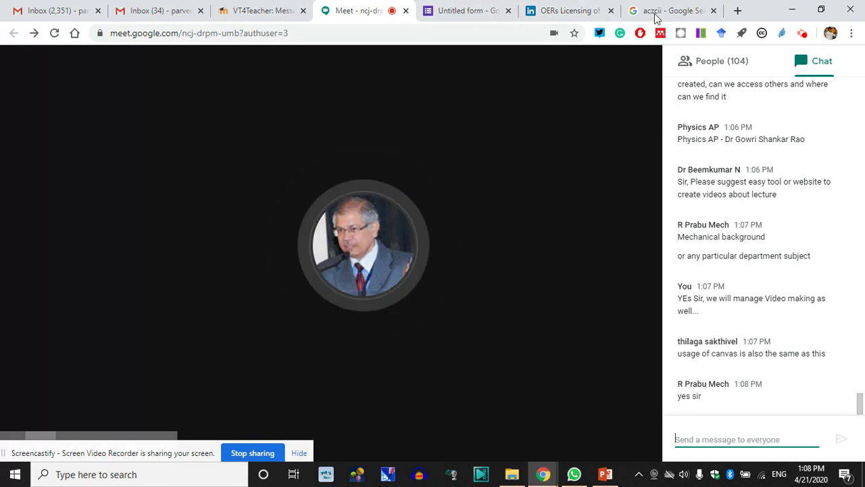
Step: Search Google for "mit blossoms" in a new browser tab
click(737, 10)
text(m)
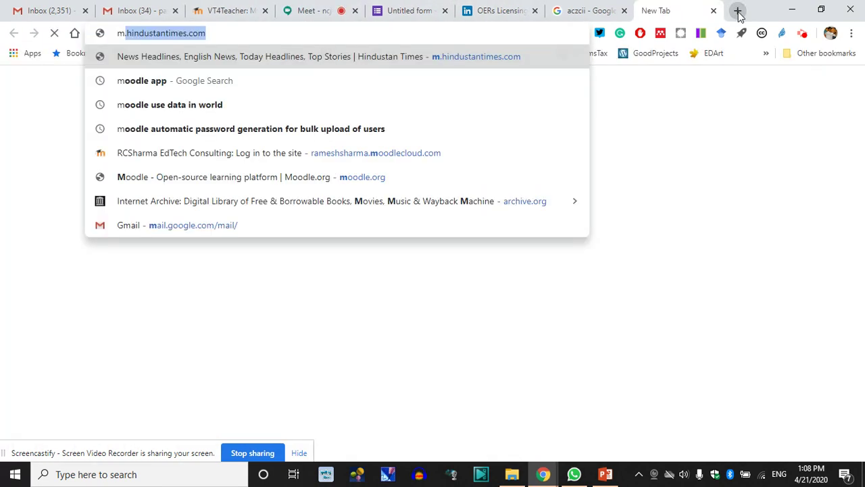
text(itbloss)
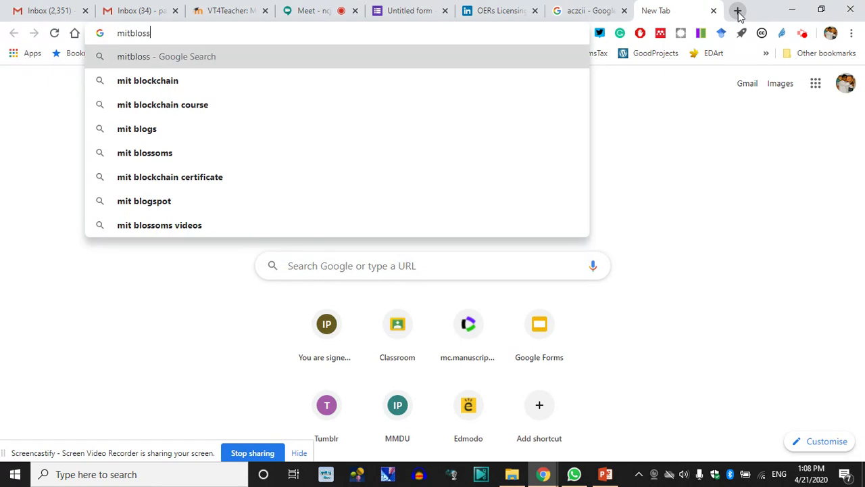
key(Down)
key(Return)
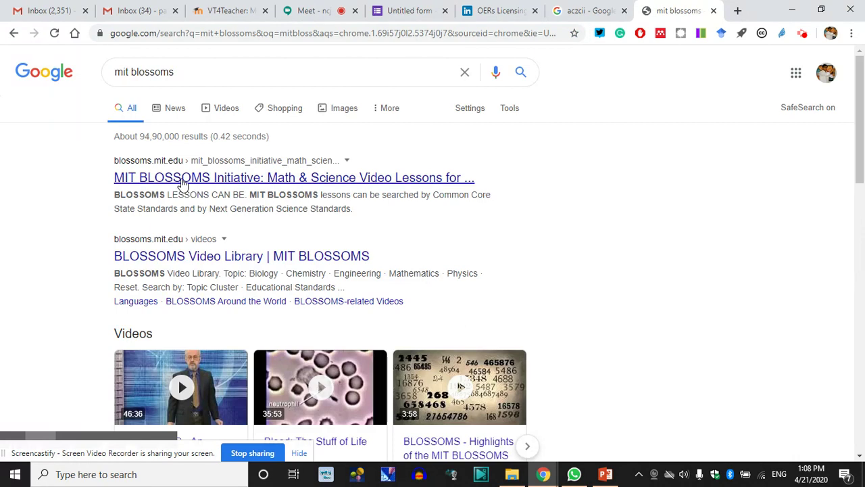
Step: Try to open the BLOSSOMS Video Library, return to the search results, check the Meet chat and skim the results
click(174, 258)
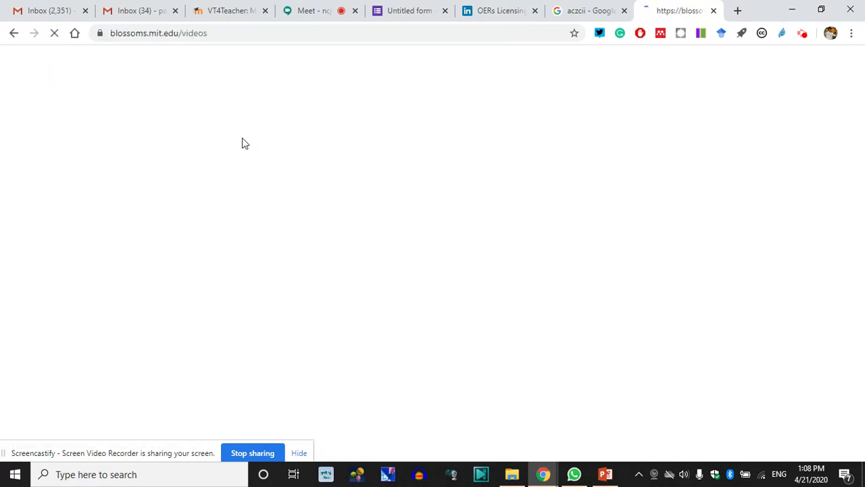
click(9, 34)
click(319, 6)
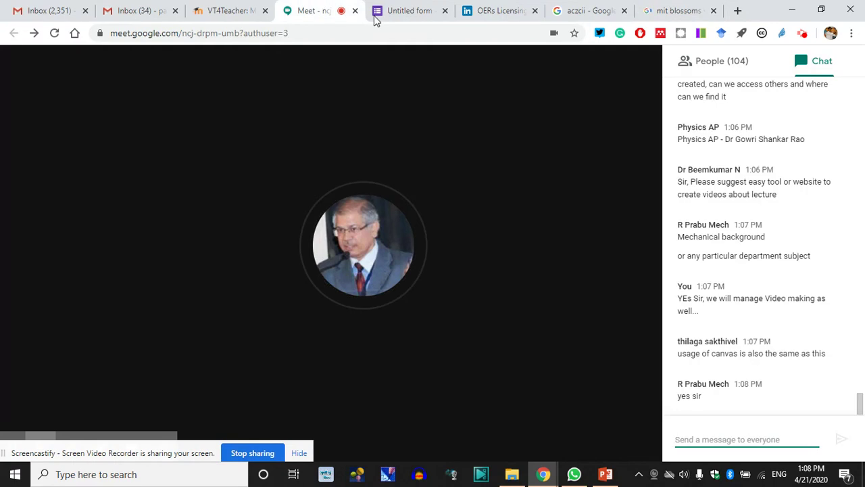
click(673, 11)
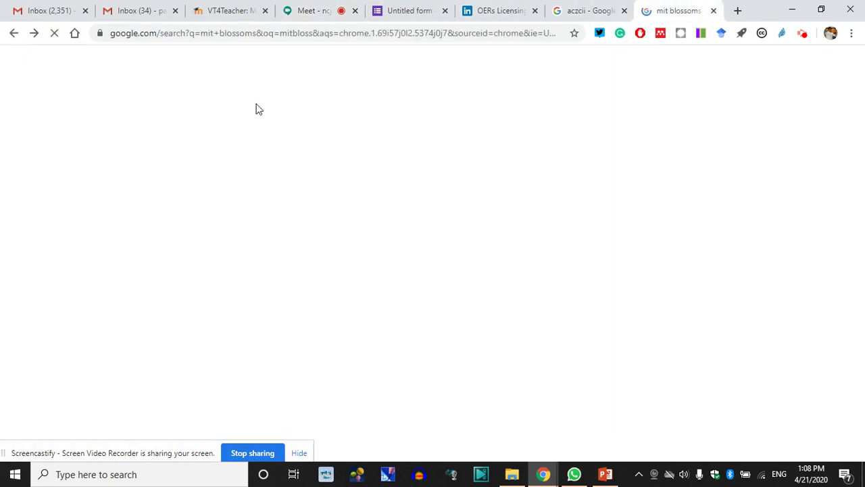
scroll(225, 188, down, 2)
scroll(232, 321, down, 1)
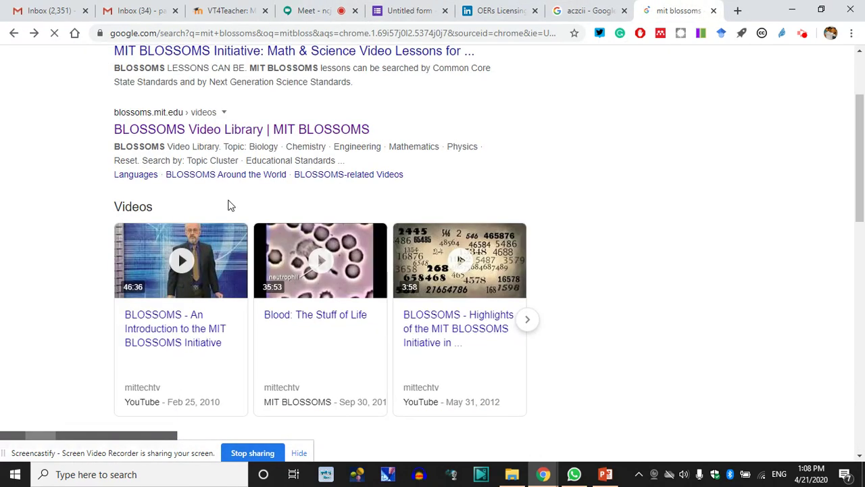
scroll(231, 322, up, 3)
click(234, 180)
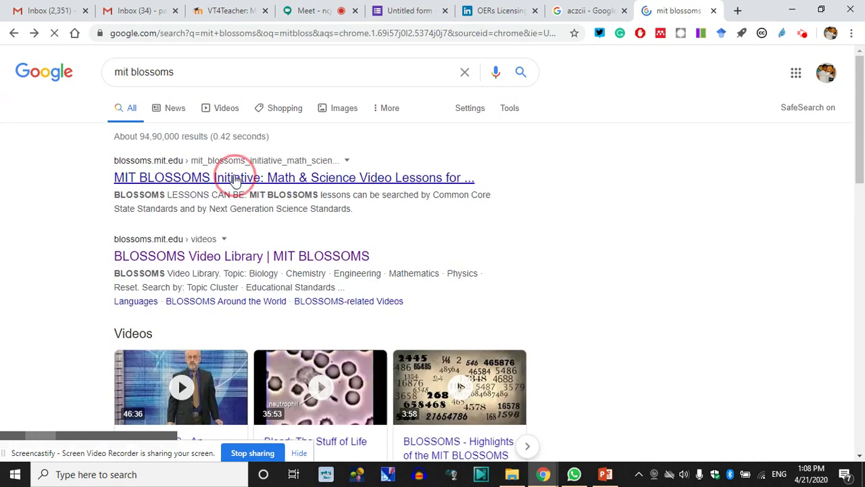
click(182, 33)
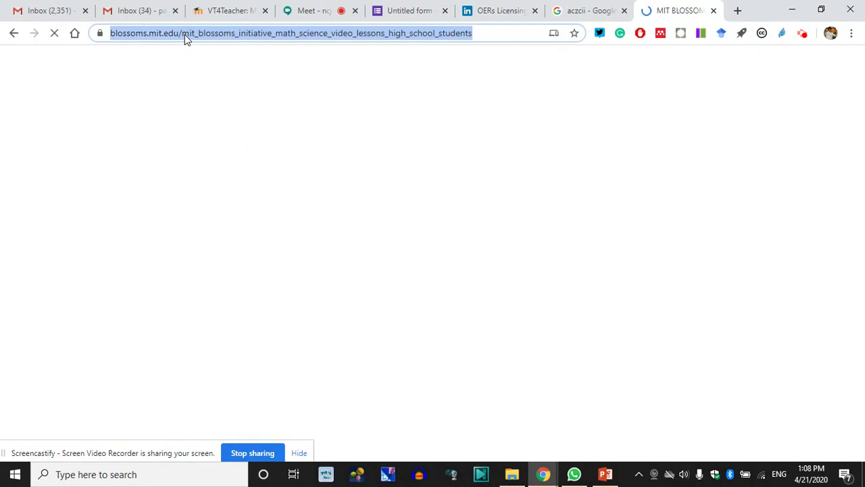
click(181, 34)
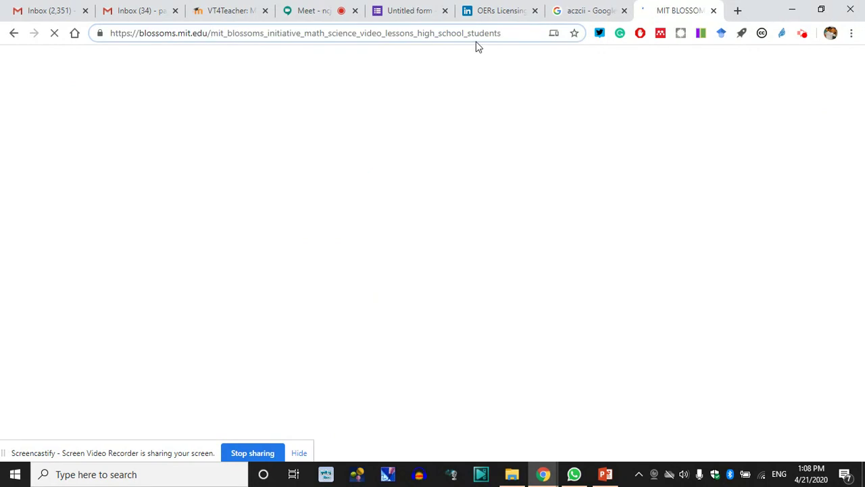
drag(514, 32, 216, 33)
key(BackSpace)
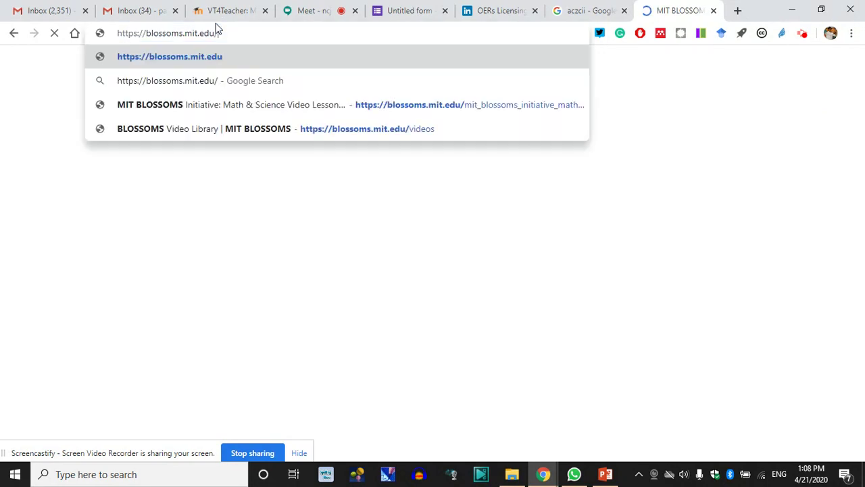
key(Return)
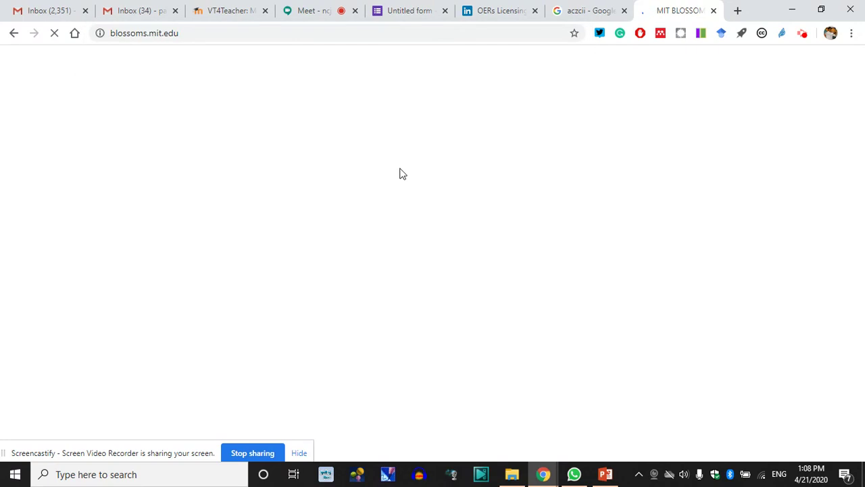
click(202, 33)
key(ctrl+c)
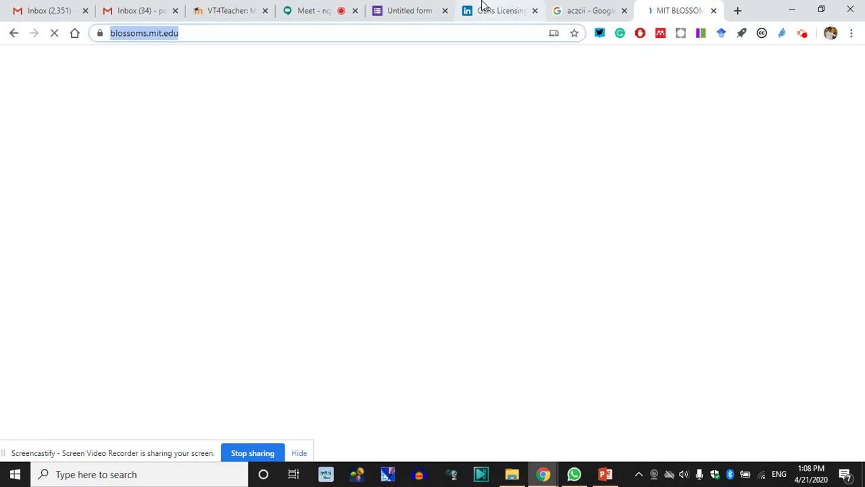
click(323, 13)
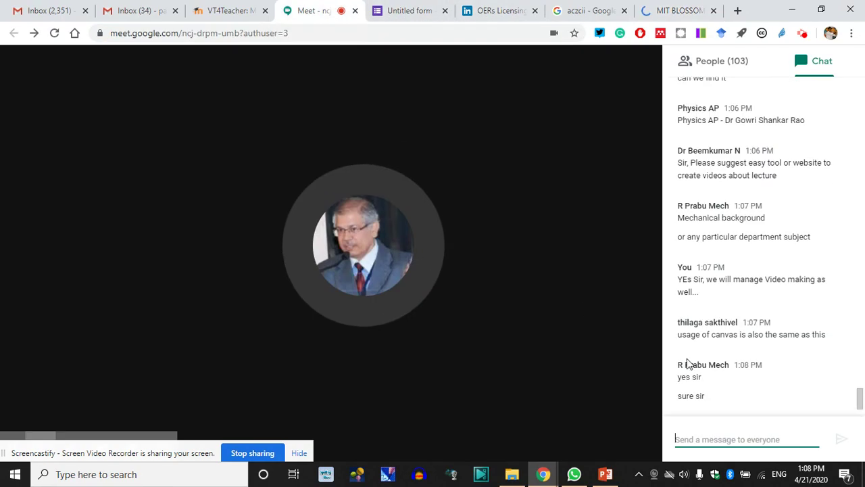
click(731, 437)
click(666, 9)
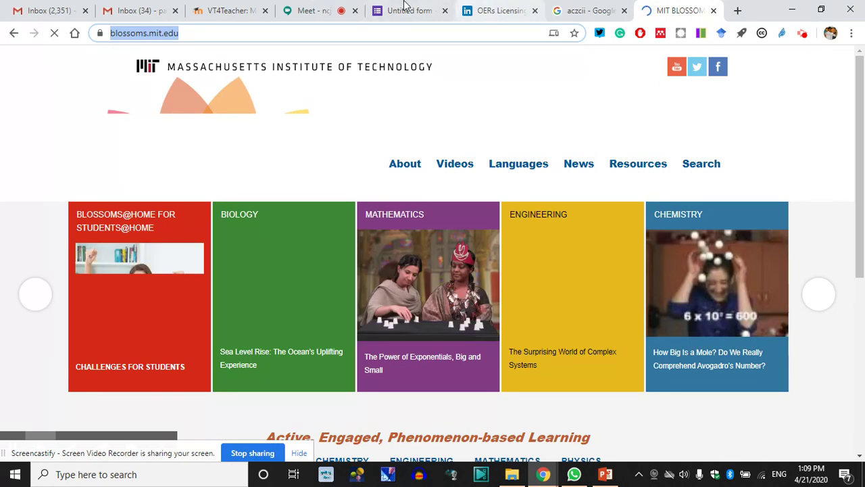
click(321, 9)
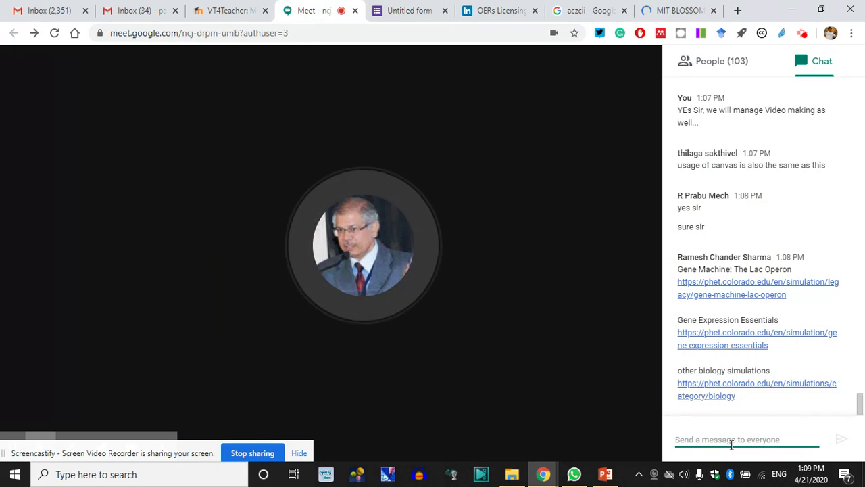
key(ctrl+v)
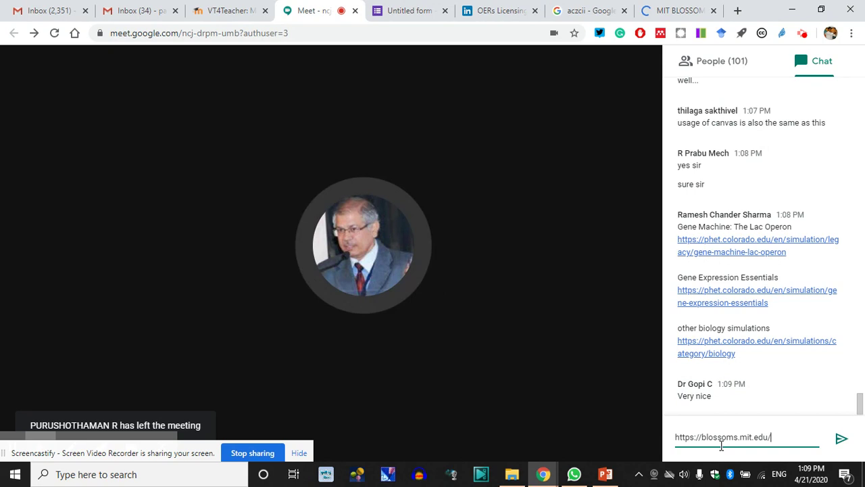
Step: Complete the chat message with "as mentioned by Sir" after the link and send it to everyone
text(as menioned)
key(BackSpace)
key(BackSpace)
key(BackSpace)
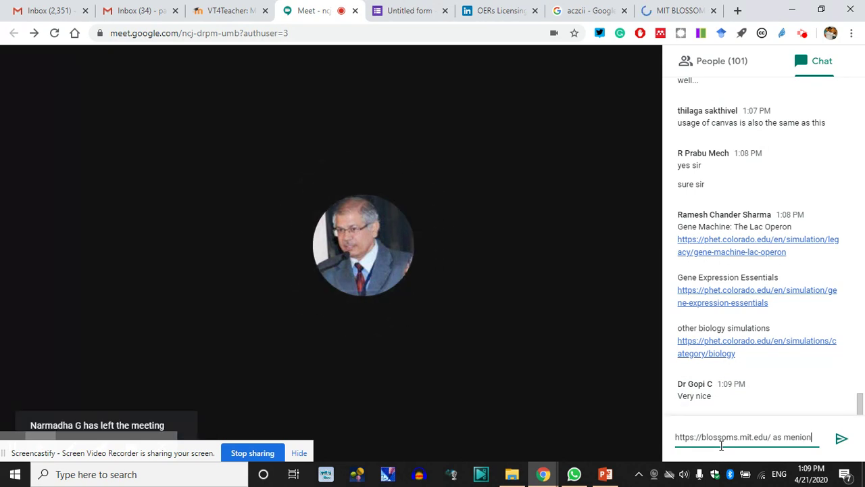
key(BackSpace)
key(BackSpace)
key(BackSpace)
text(tioned by Sir)
key(Return)
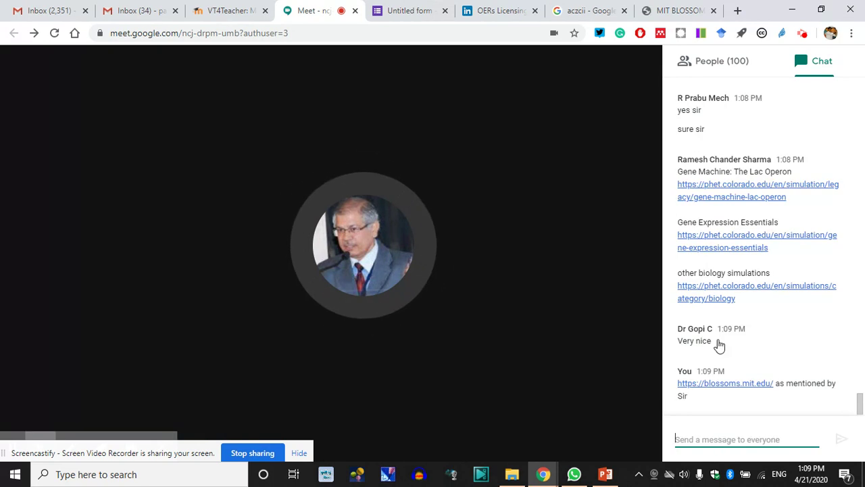
Step: Capture a screen snip of the MIT BLOSSOMS home page showing its banner and subject cards
click(674, 11)
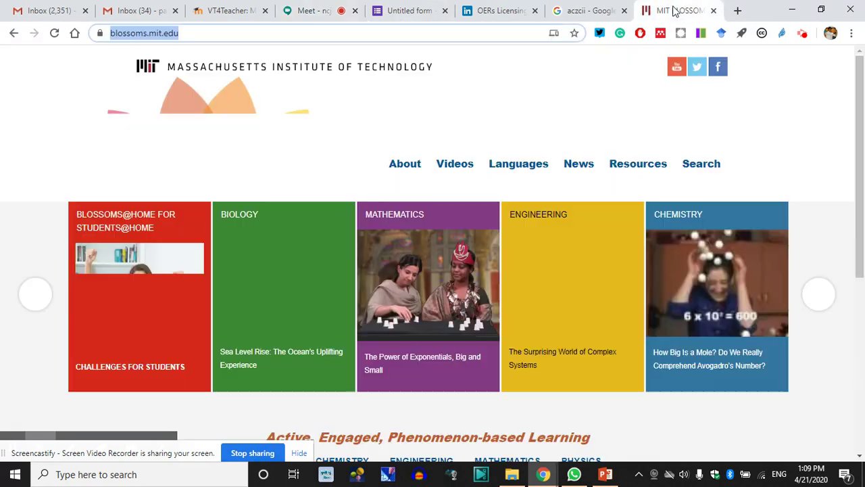
scroll(600, 313, down, 1)
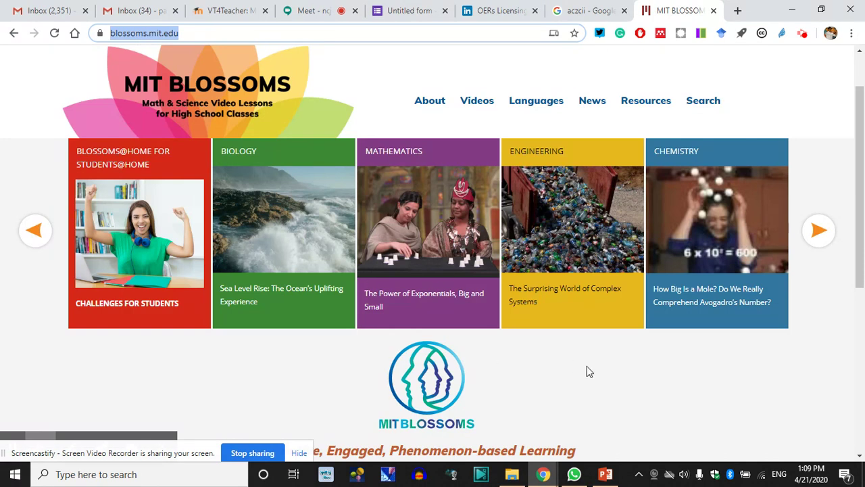
click(310, 9)
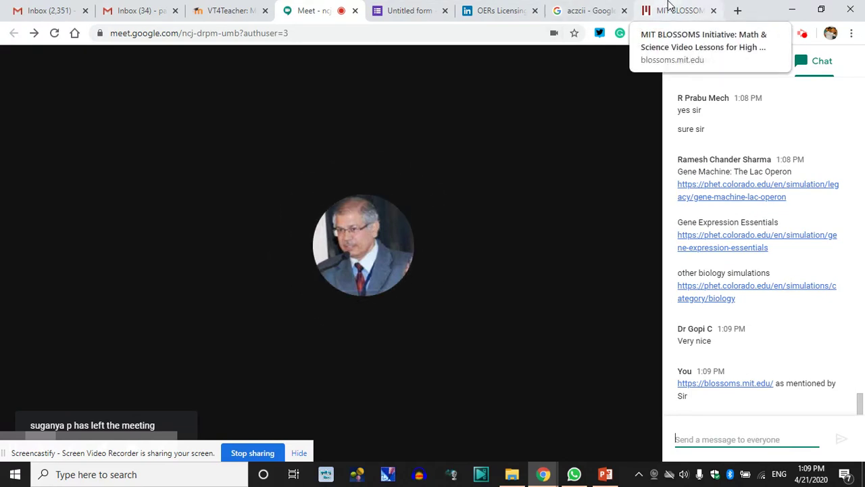
click(669, 8)
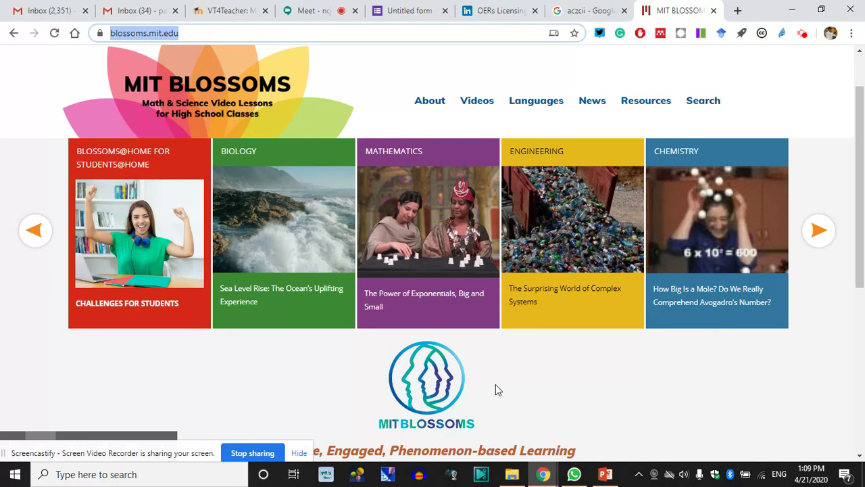
key(super+shift+s)
mouse_move(39, 20)
mouse_down()
mouse_move(757, 389)
mouse_move(849, 395)
mouse_move(853, 439)
mouse_move(841, 393)
mouse_move(753, 394)
mouse_up()
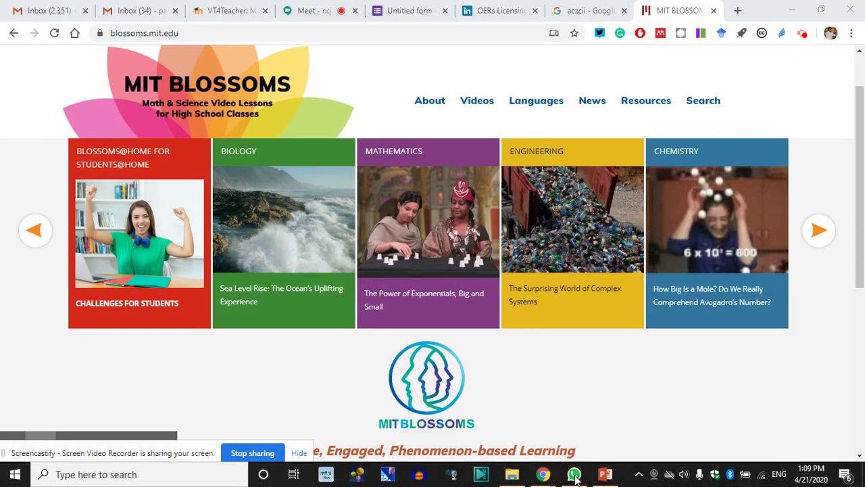
Step: Switch to WhatsApp, send the BLOSSOMS snip to TLC VT GROUP-III, check its delivery and return to the browser
click(573, 475)
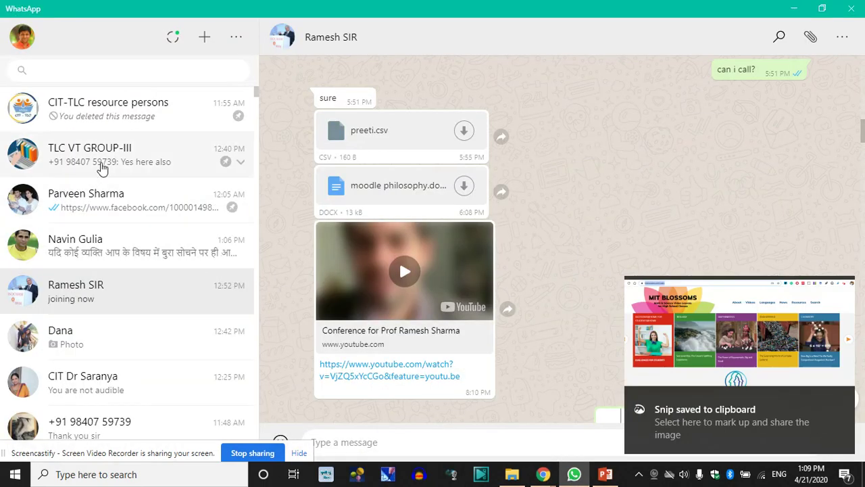
click(101, 167)
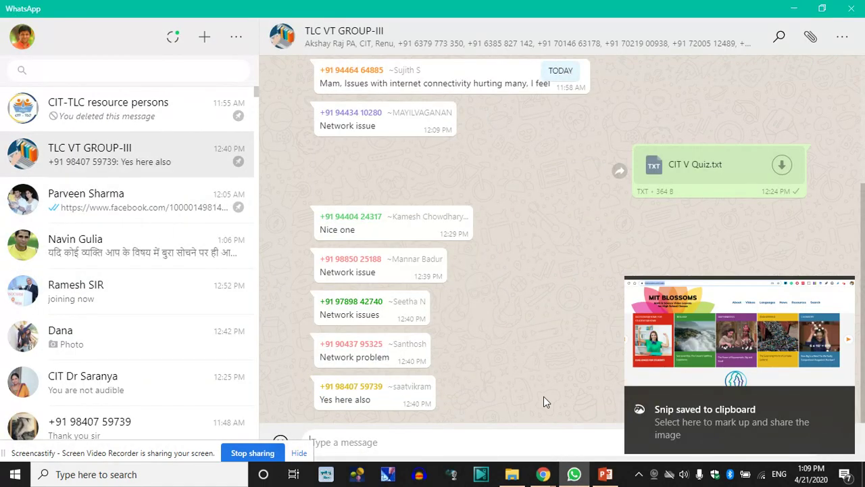
key(ctrl+v)
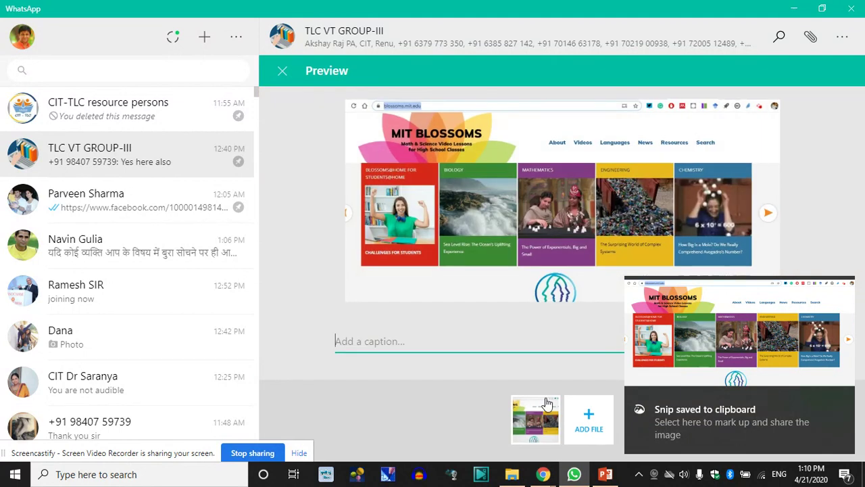
click(547, 404)
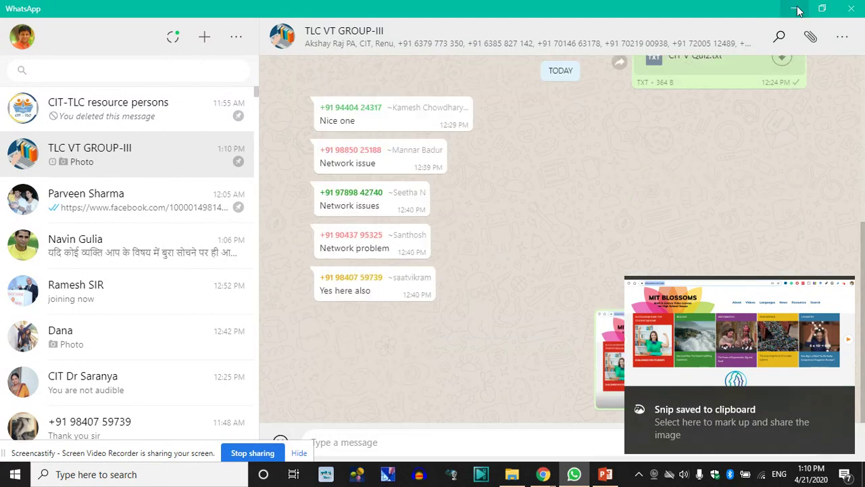
click(794, 9)
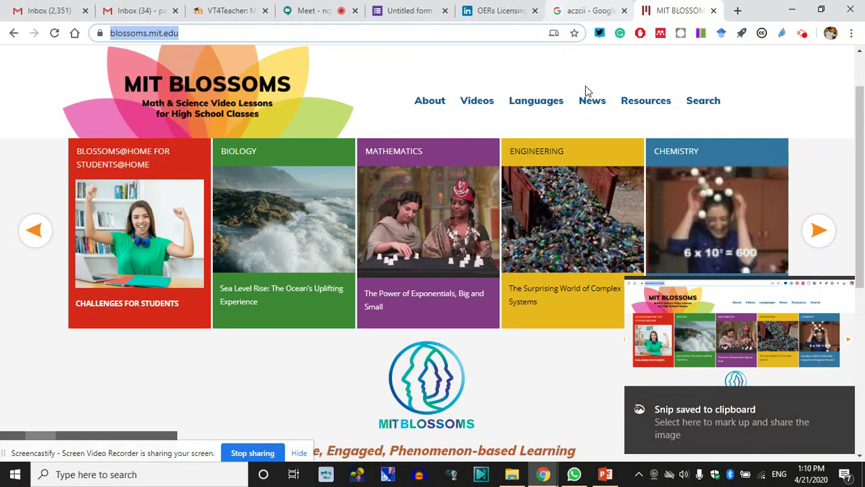
click(574, 474)
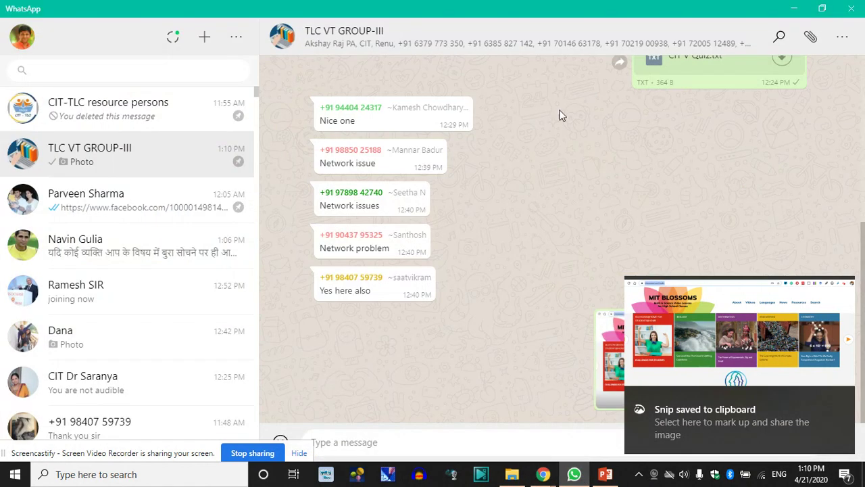
click(794, 8)
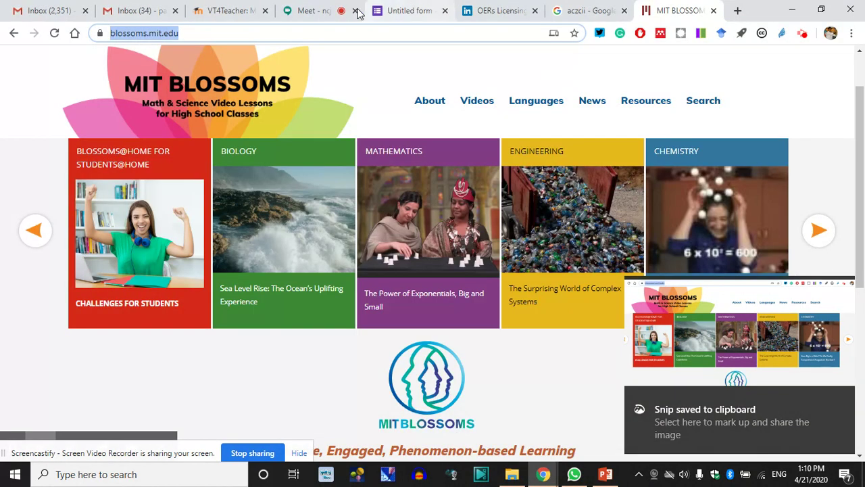
Step: Return to the Meet call and read the new participant messages in the chat
click(318, 9)
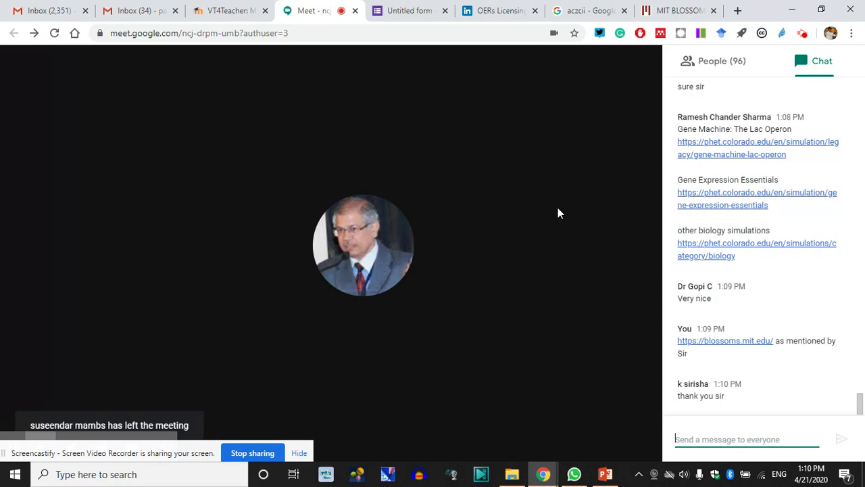
click(557, 207)
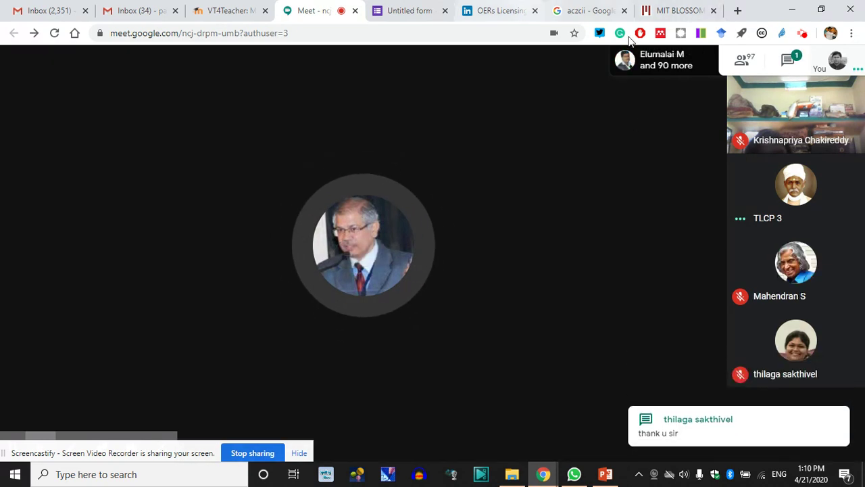
click(685, 358)
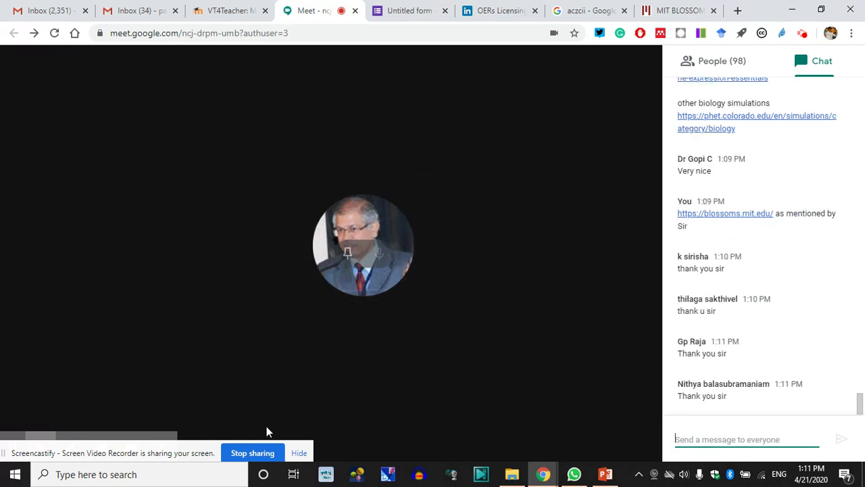
click(716, 438)
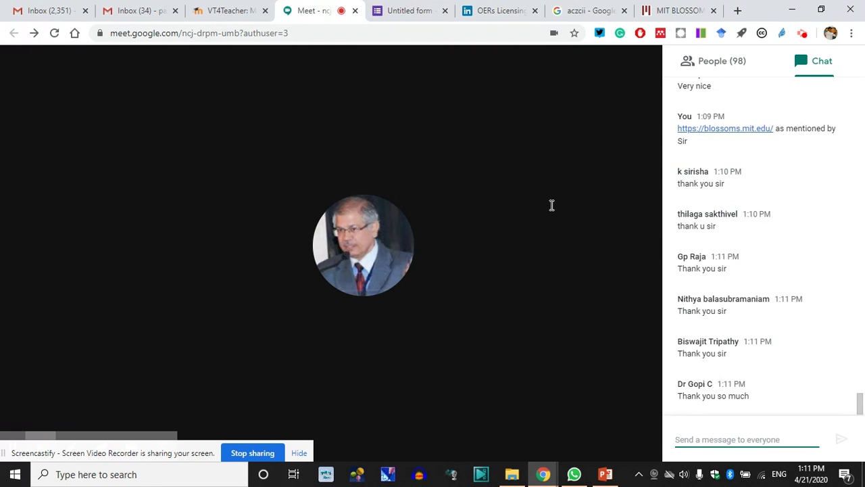
Step: Send the chat message "Post Lunch - More work on Hands ON" to everyone in the meeting
mouse_move(548, 207)
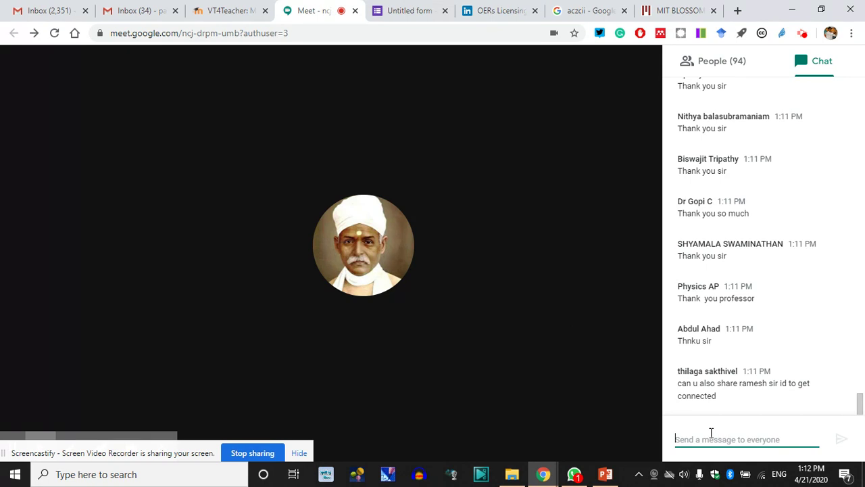
text(Post)
text(  Luck)
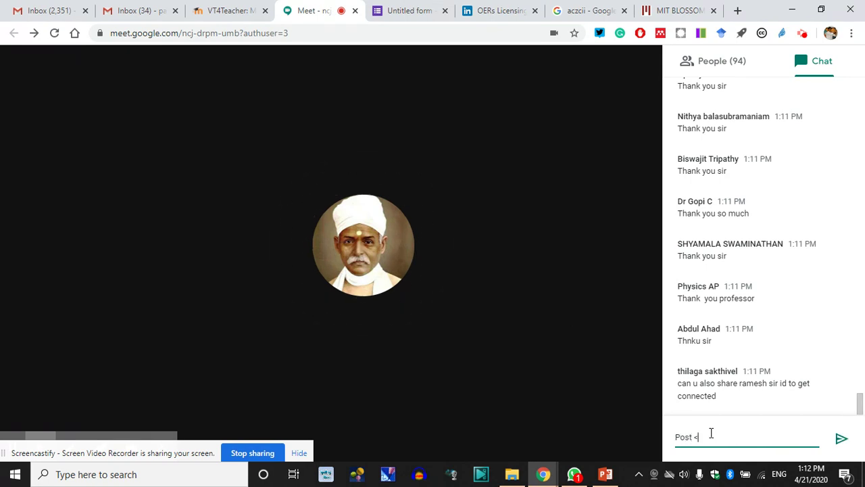
key(BackSpace)
key(BackSpace)
text(nch)
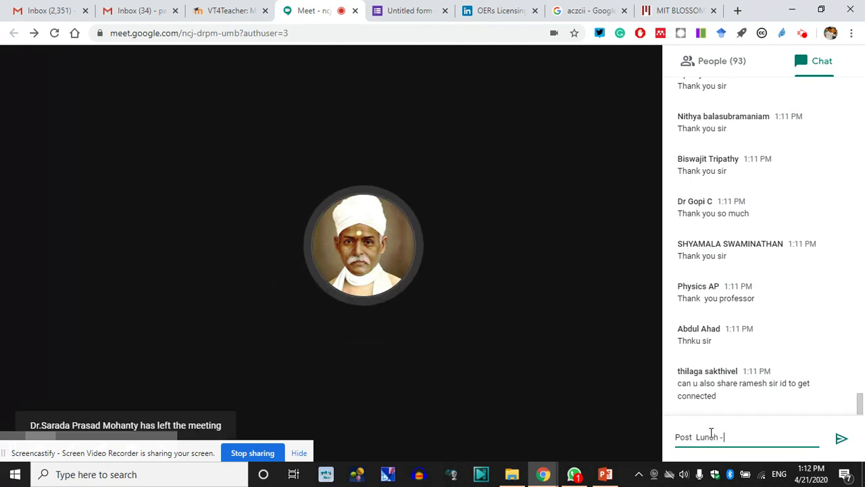
text( - Primary Hand)
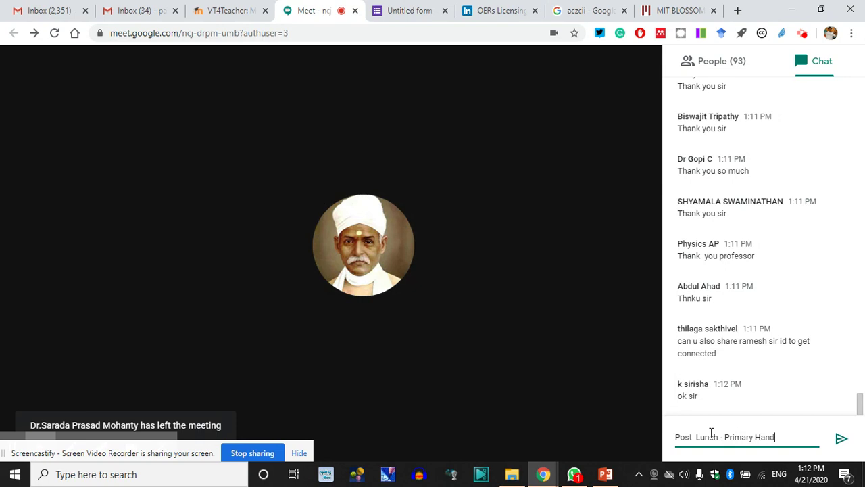
key(BackSpace)
key(BackSpace)
key(BackSpace)
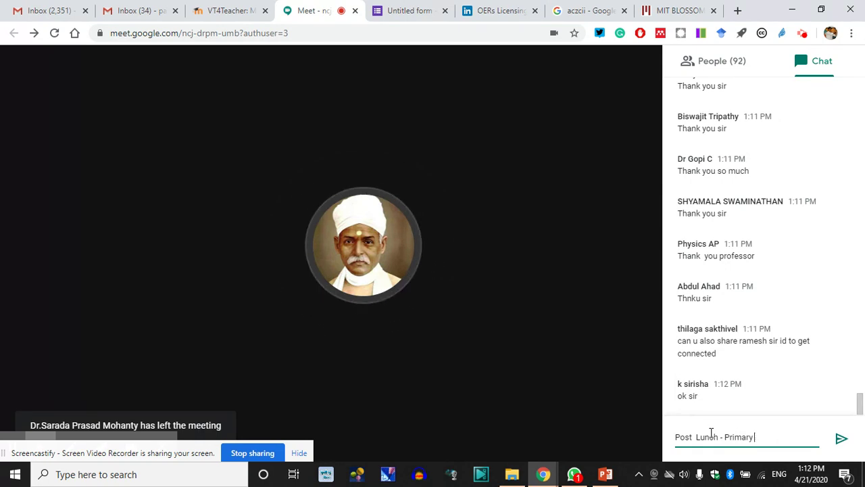
key(BackSpace)
key(BackSpace)
key(BackSpace)
key(BackSpace)
key(BackSpace)
text(More)
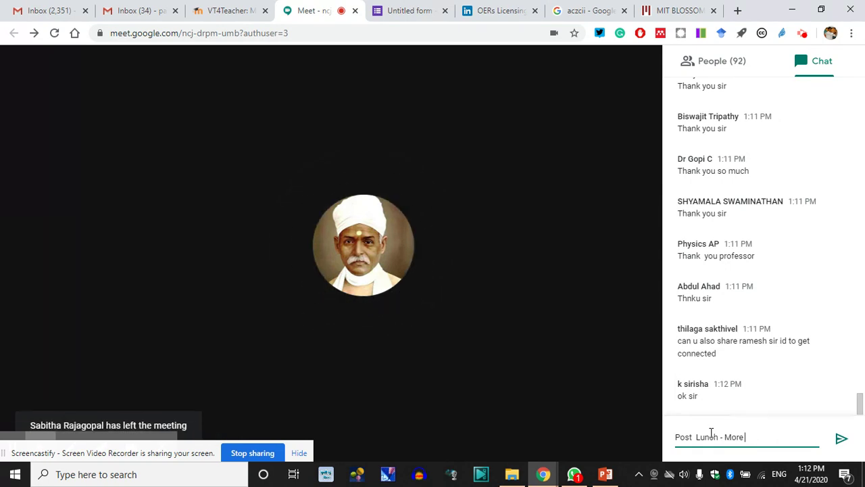
text( work on Hands ON)
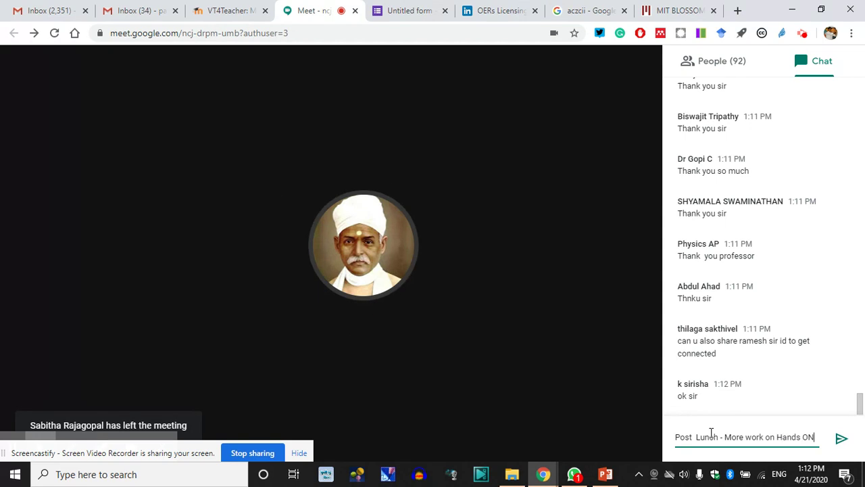
key(Return)
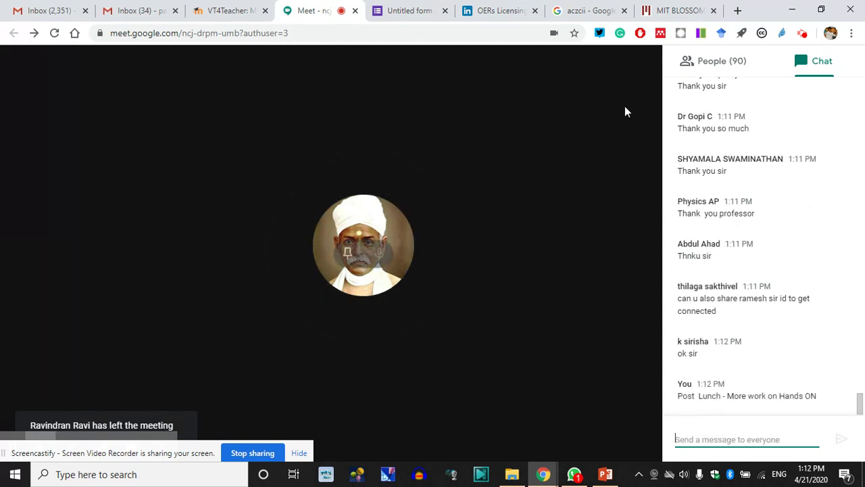
Step: Mute the microphone in the Meet call and reopen the chat to check the latest messages
click(597, 108)
click(387, 434)
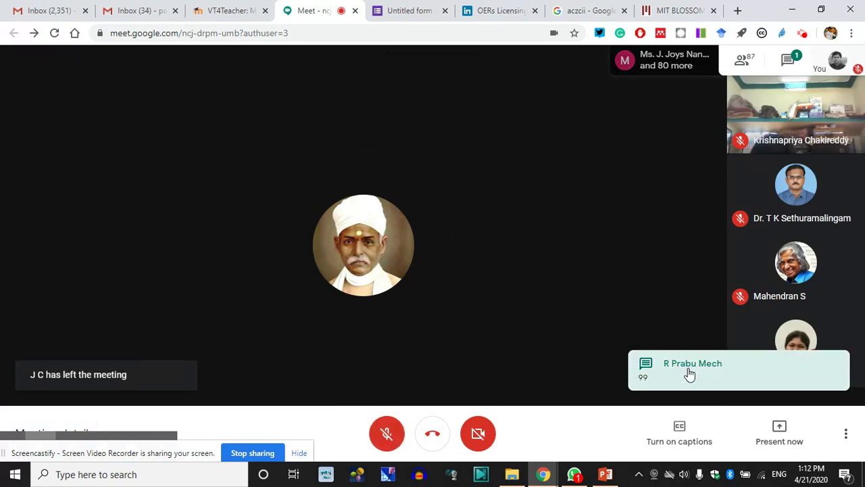
click(788, 66)
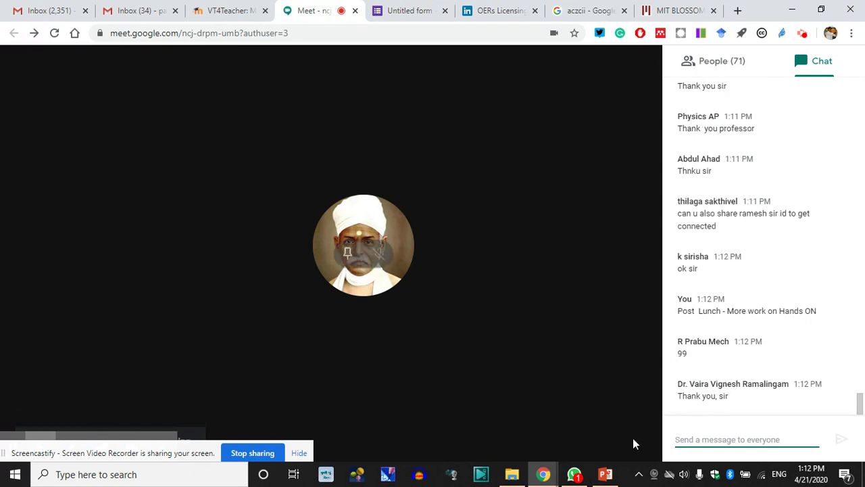
click(534, 224)
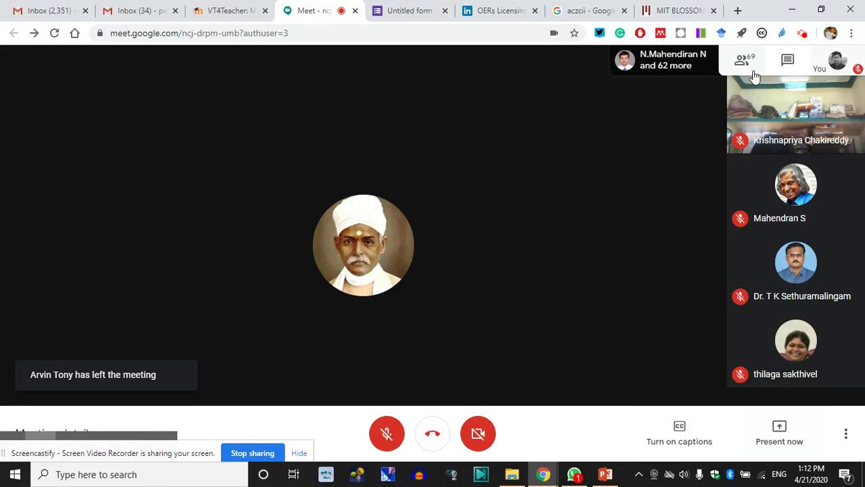
click(786, 63)
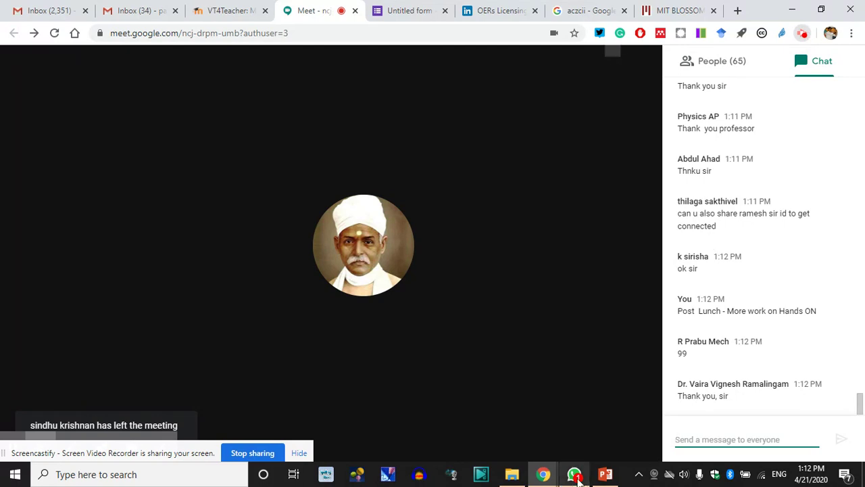
Step: Switch to WhatsApp and read the participant's question about uploading the question bank, checking the group photo it quotes
click(802, 34)
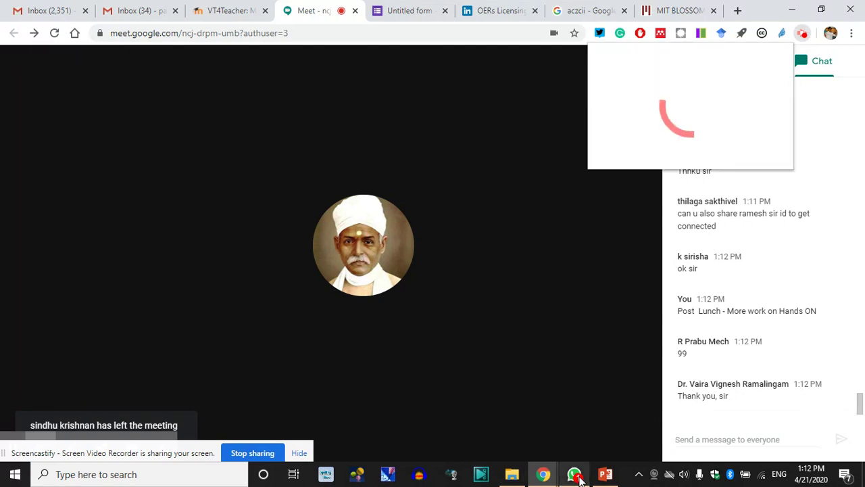
click(532, 148)
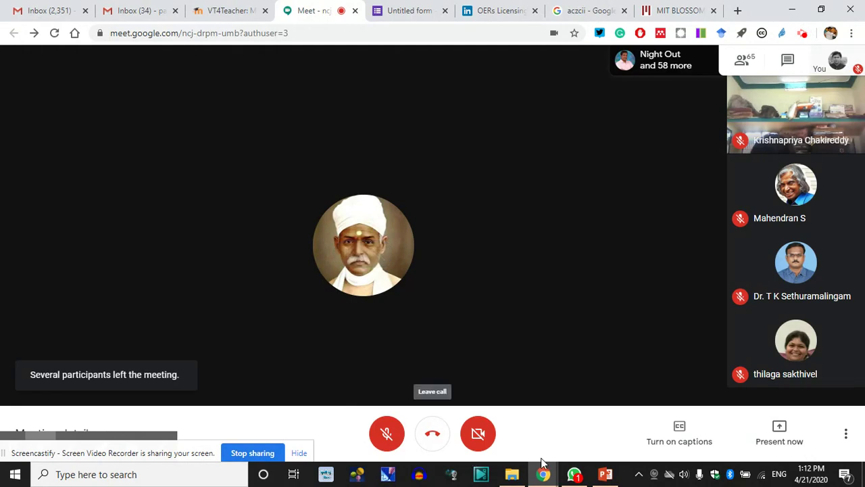
click(584, 408)
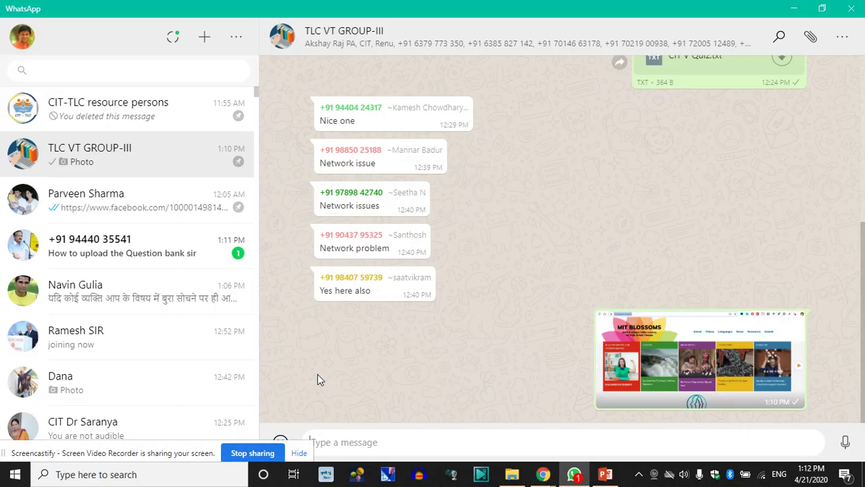
click(113, 257)
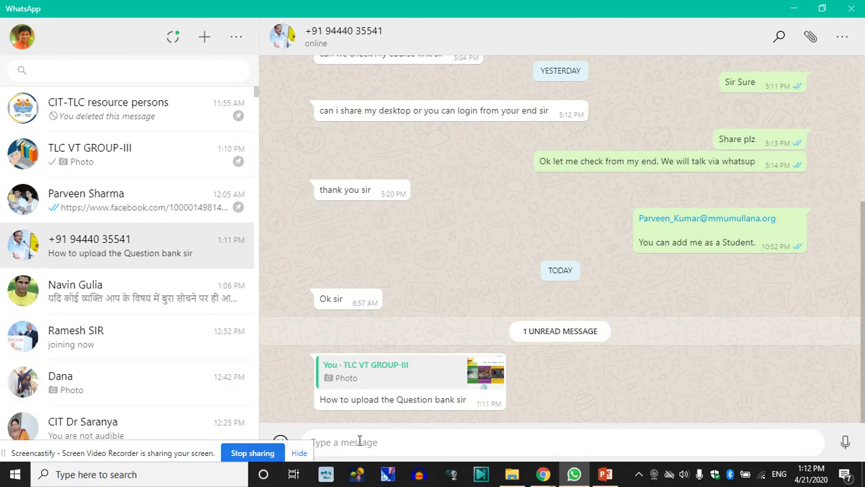
click(396, 372)
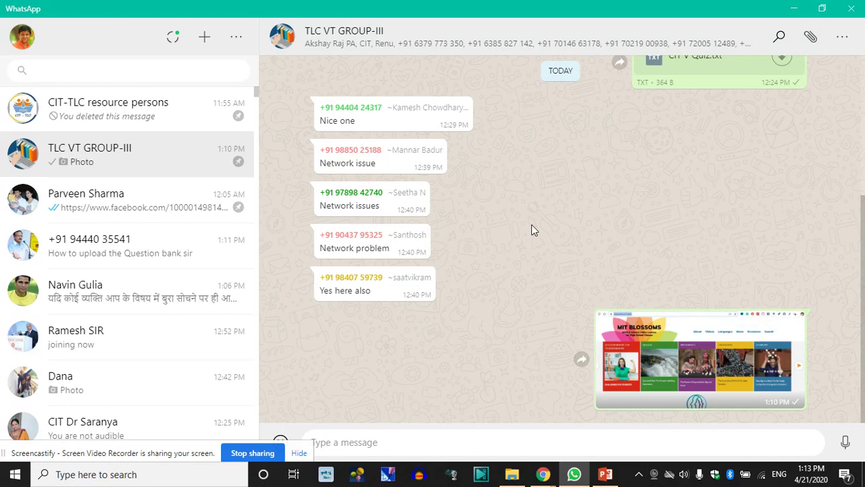
click(106, 257)
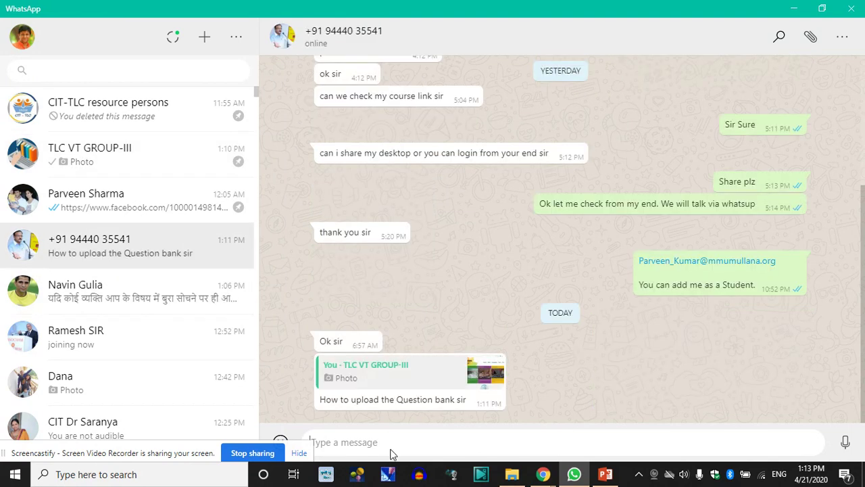
Step: Reply to the participant with two messages: "Make a NOTE PAD" and "in the said manner"
text(Make a NOTE PAD)
key(Return)
text(In the s)
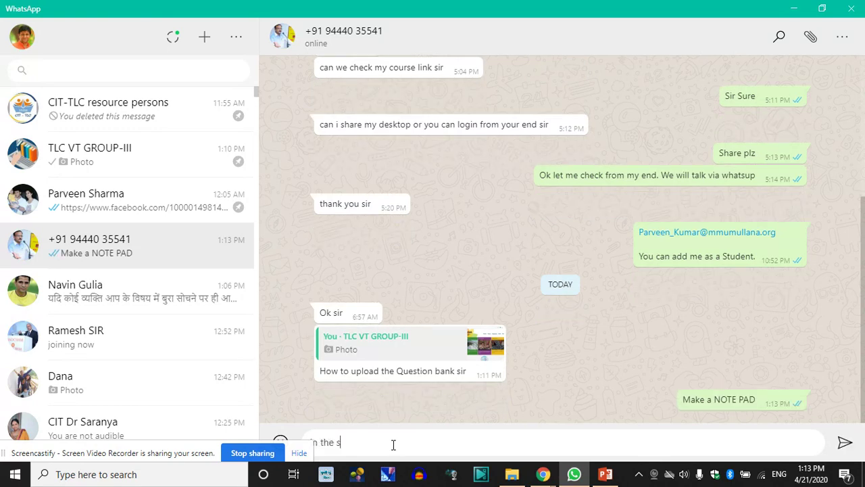
text(aid manner)
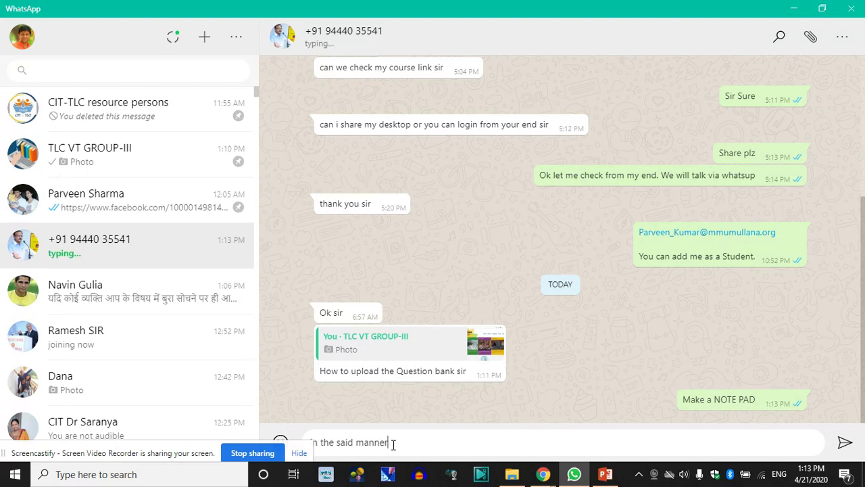
key(Return)
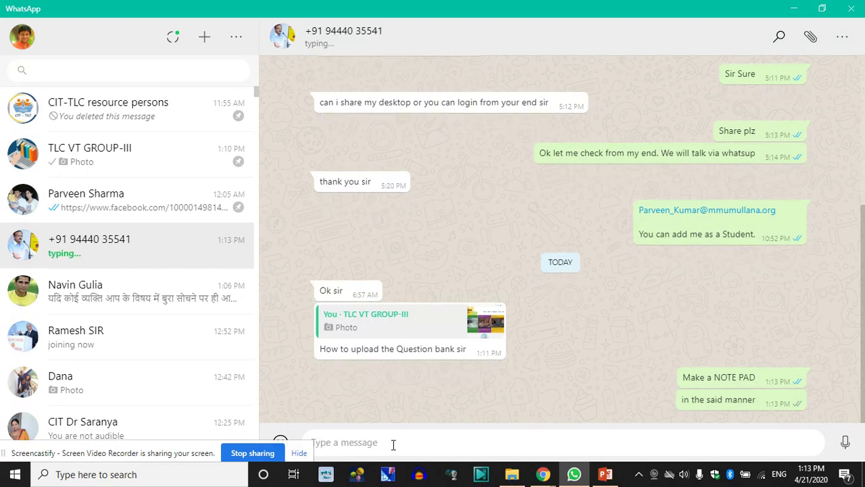
text(Where u do)
key(BackSpace)
key(BackSpace)
key(BackSpace)
key(BackSpace)
key(BackSpace)
key(BackSpace)
key(BackSpace)
key(BackSpace)
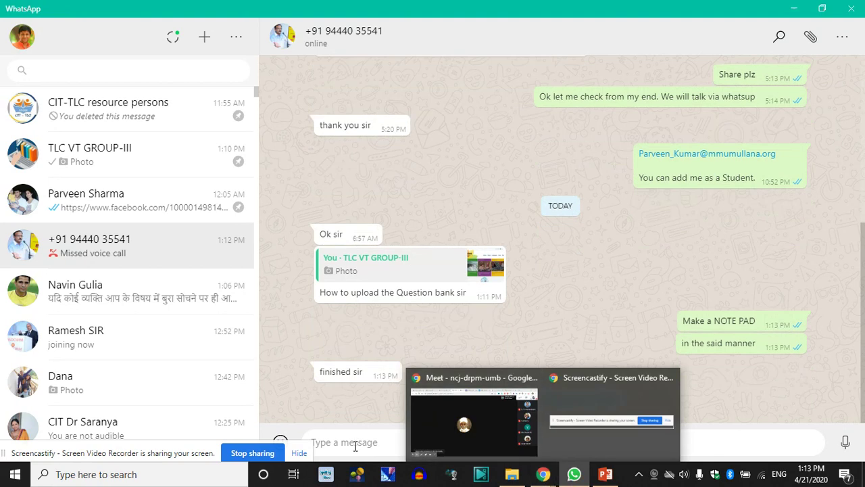
text(and j)
key(BackSpace)
key(BackSpace)
key(BackSpace)
key(BackSpace)
key(BackSpace)
Step: Send the participant the message "sending Screenshots:"
text(ending)
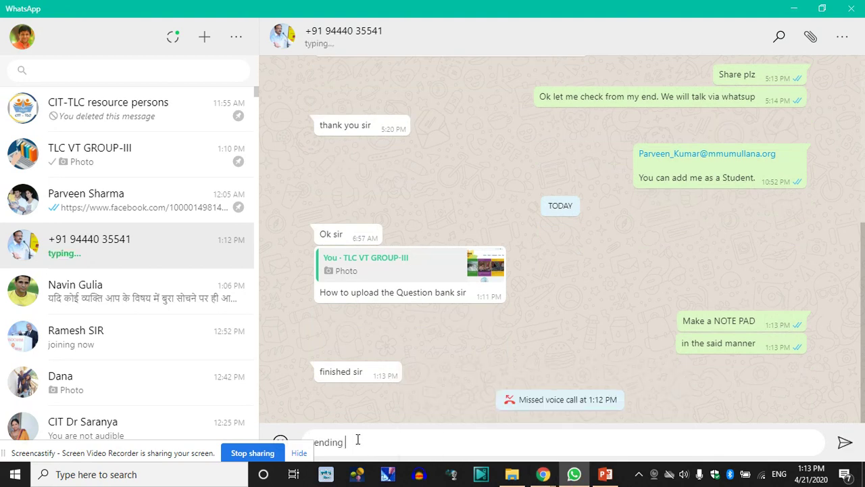
text( Screenshots:)
key(Return)
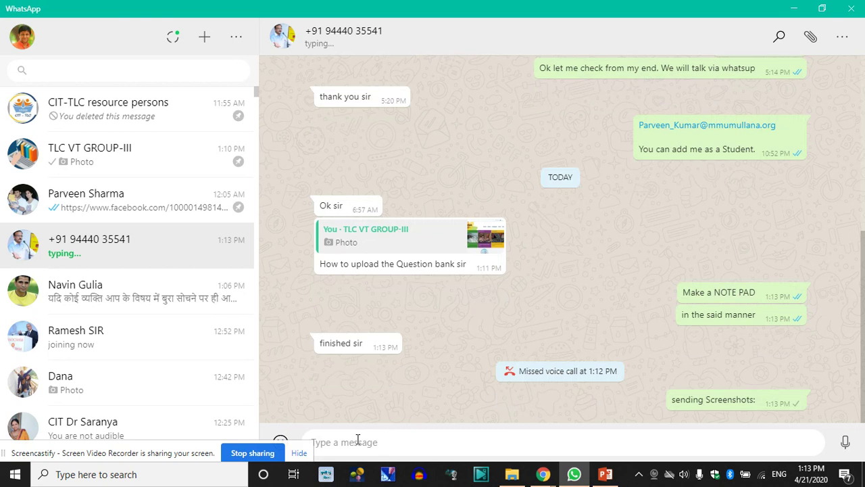
Step: Return to the browser and open the VT4Teacher course main page in Moodle
mouse_move(546, 479)
click(473, 402)
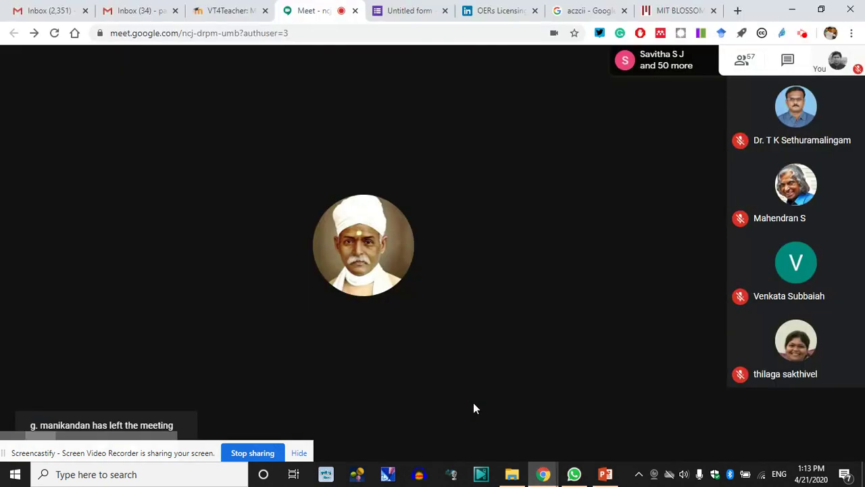
click(227, 11)
scroll(203, 135, up, 3)
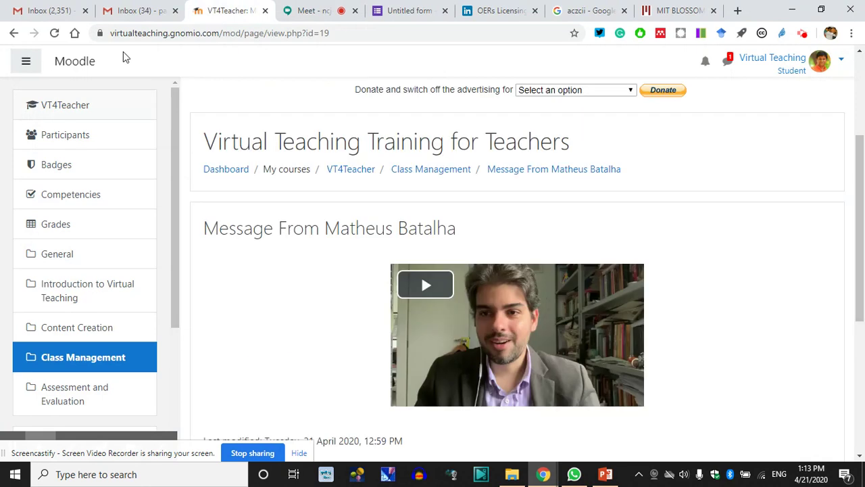
click(134, 10)
key(ctrl+Tab)
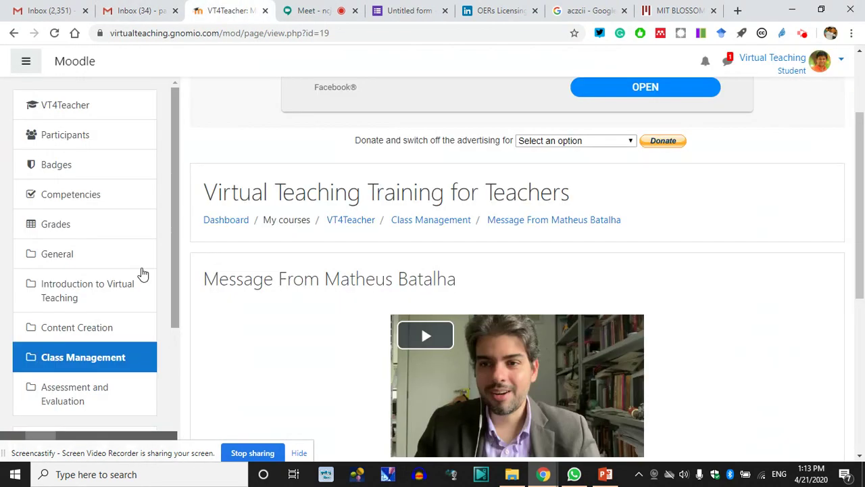
click(82, 106)
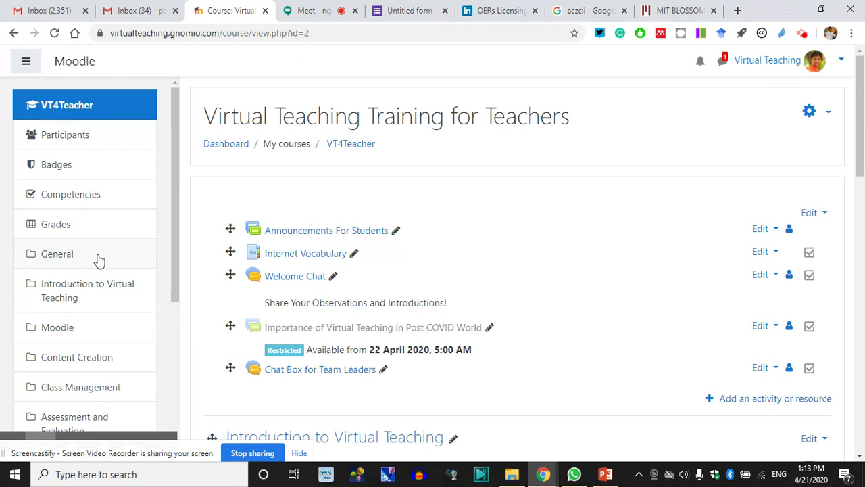
Step: Show the course's settings options and take a rectangular snip of the list from Edit settings to More
click(830, 115)
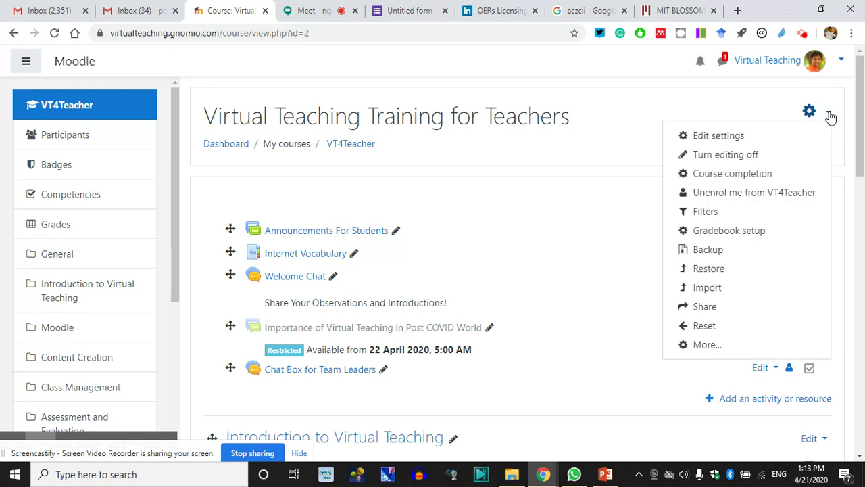
key(super+shift+s)
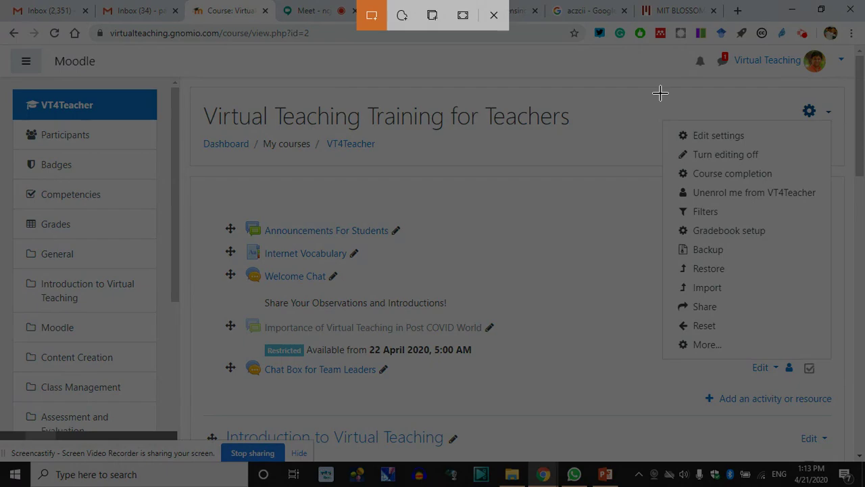
drag(632, 85, 845, 376)
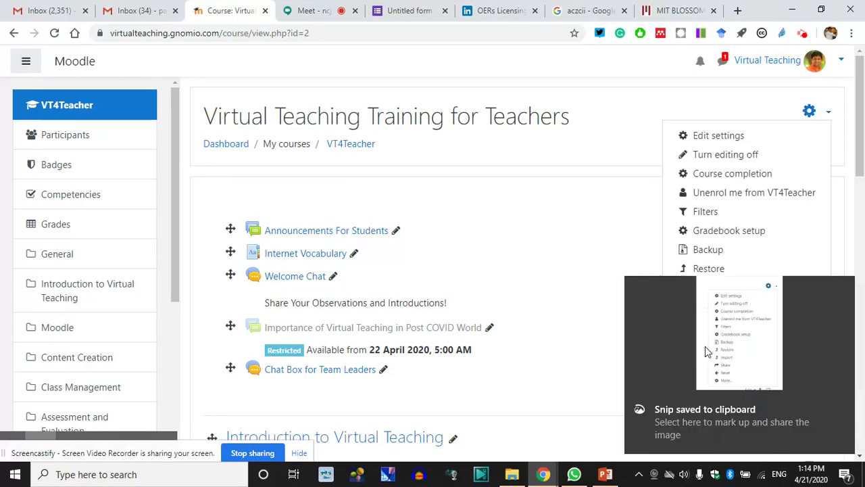
Step: Open the full Course administration page of the VT4Teacher course and locate its Question bank section
click(587, 234)
scroll(824, 102, down, 1)
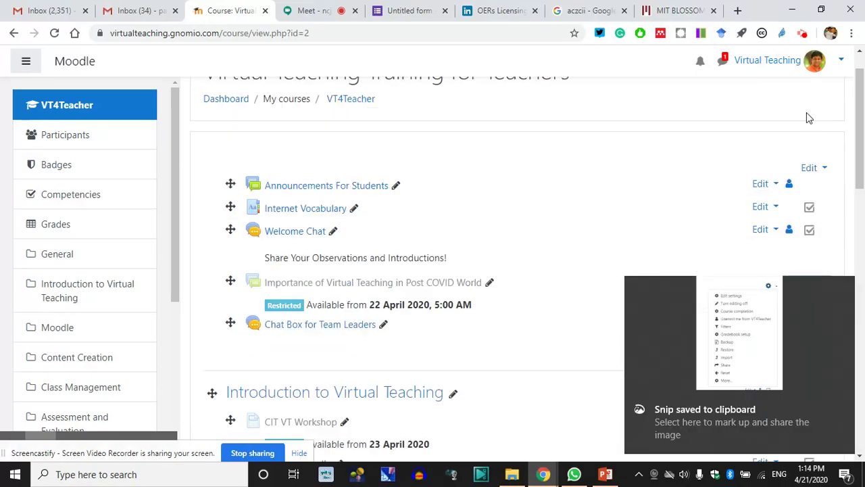
scroll(824, 101, up, 1)
click(825, 115)
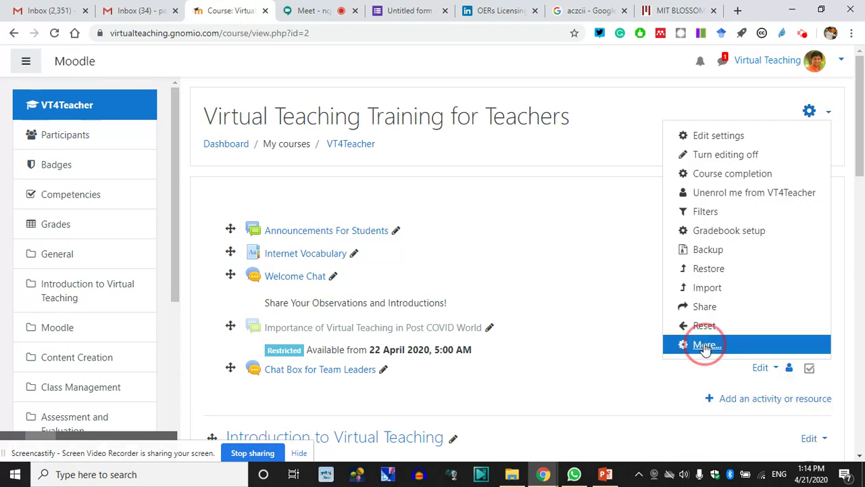
click(705, 346)
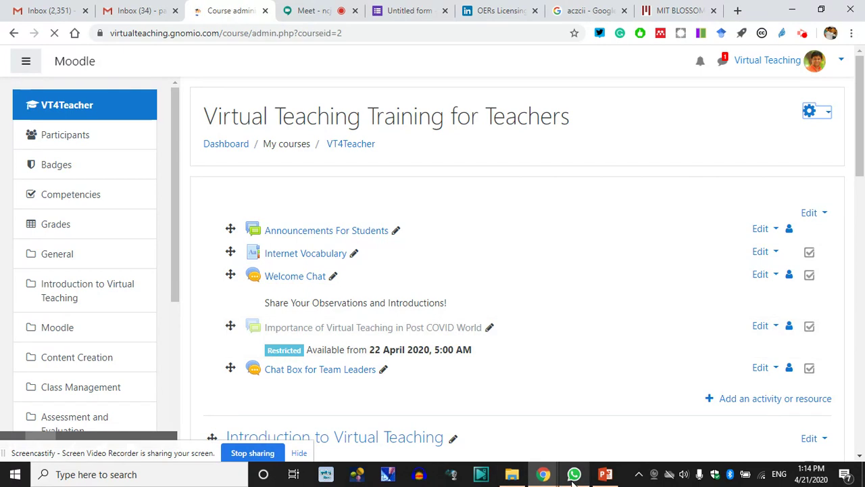
mouse_move(573, 476)
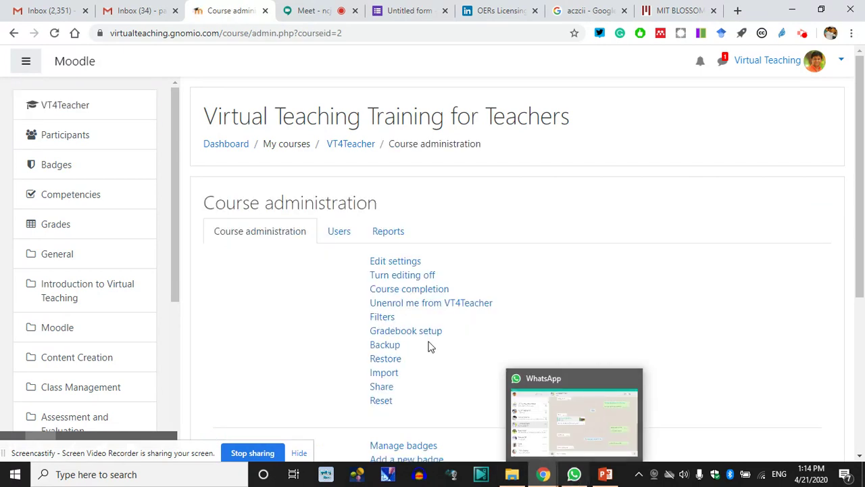
scroll(458, 406, down, 3)
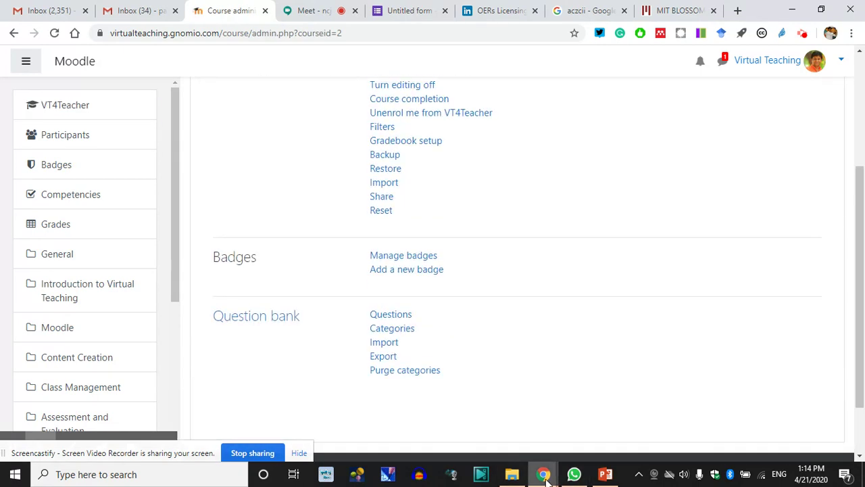
Step: Switch to WhatsApp and send the settings snip to the participant with the caption "go to MORE"
click(574, 474)
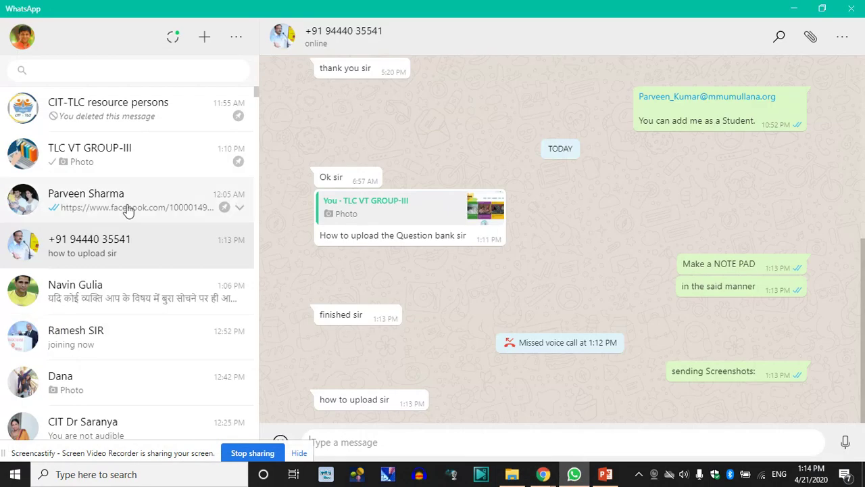
click(349, 442)
key(ctrl+v)
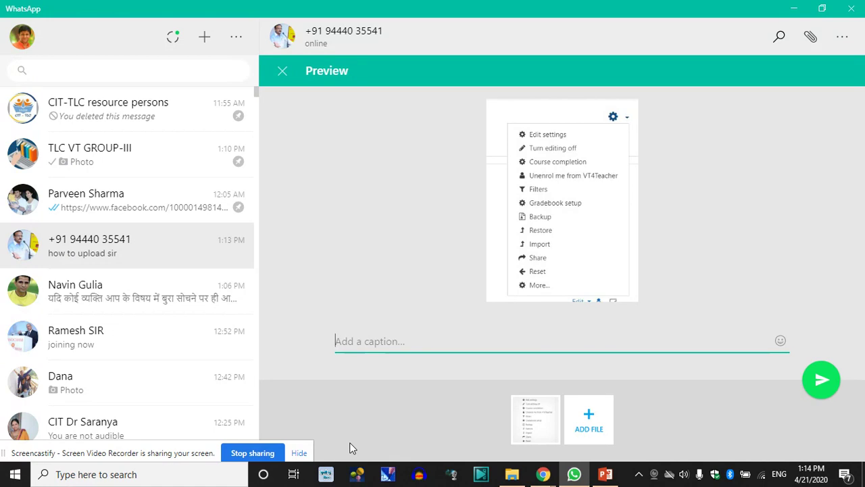
text(go to MORE)
key(Return)
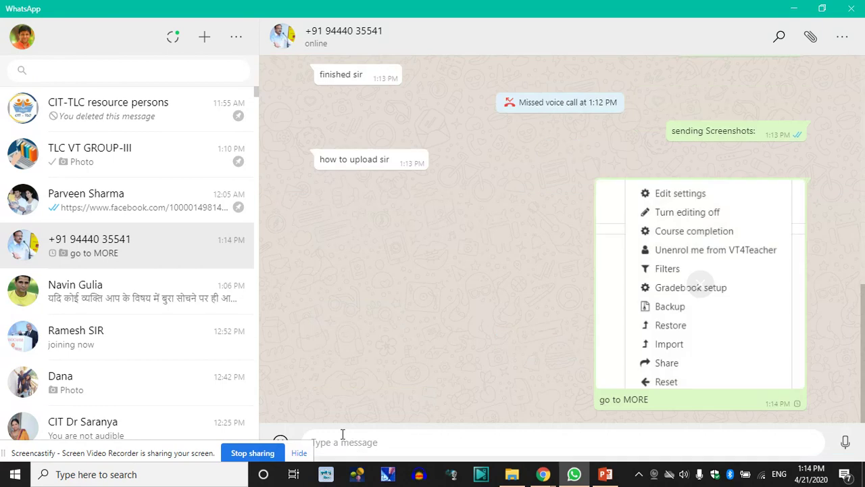
Step: Send the participant the follow-up message "that the make PAGE"
text(ht)
key(BackSpace)
key(BackSpace)
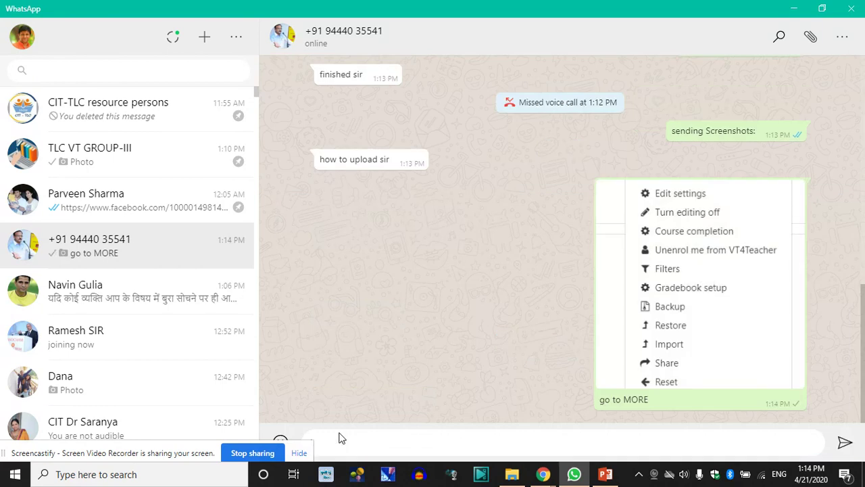
text(what ht)
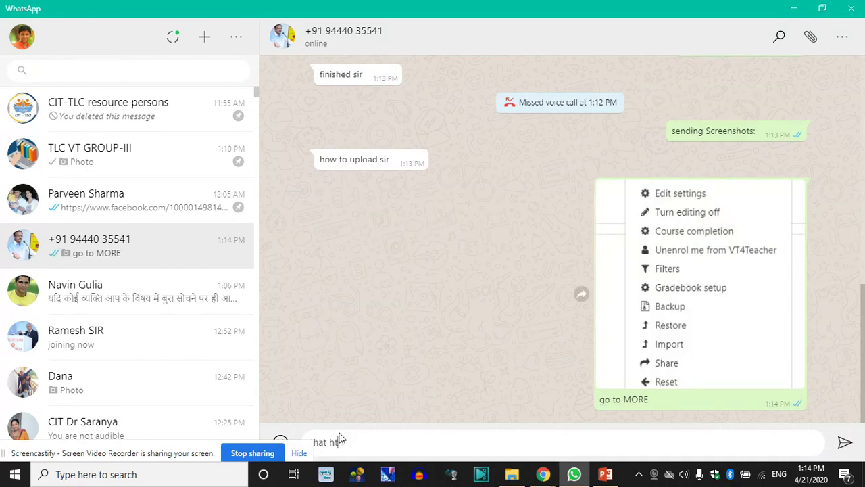
text(he make PAGE)
key(Return)
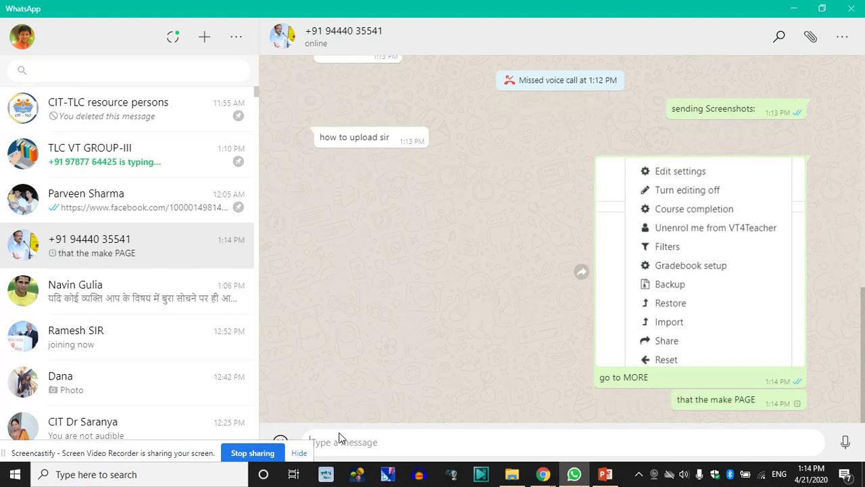
Step: Check the TLC VT GROUP-III chat, return to Moodle and snip the Course administration page including the Question bank links
click(112, 166)
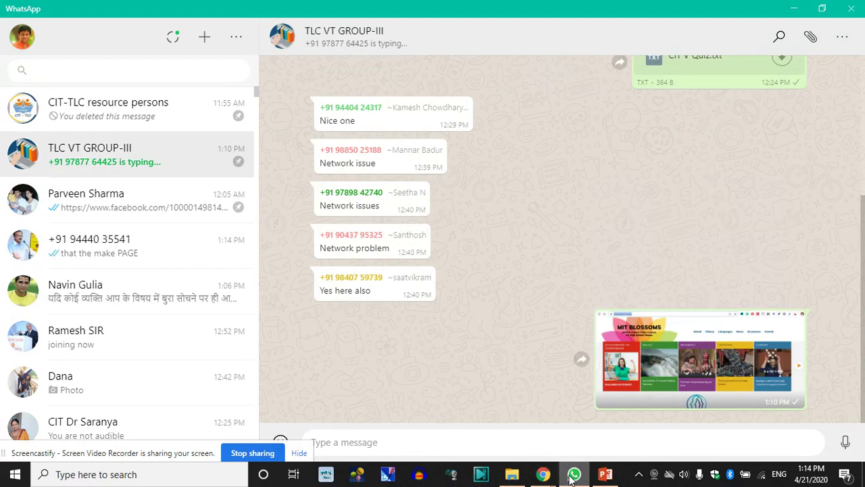
mouse_move(544, 473)
click(497, 427)
scroll(603, 272, up, 3)
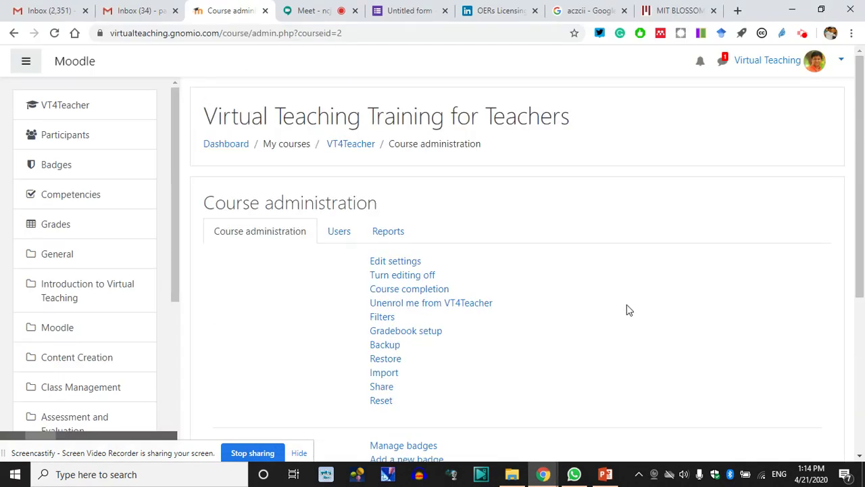
scroll(626, 307, down, 1)
key(ctrl+minus)
key(ctrl+minus)
key(ctrl+minus)
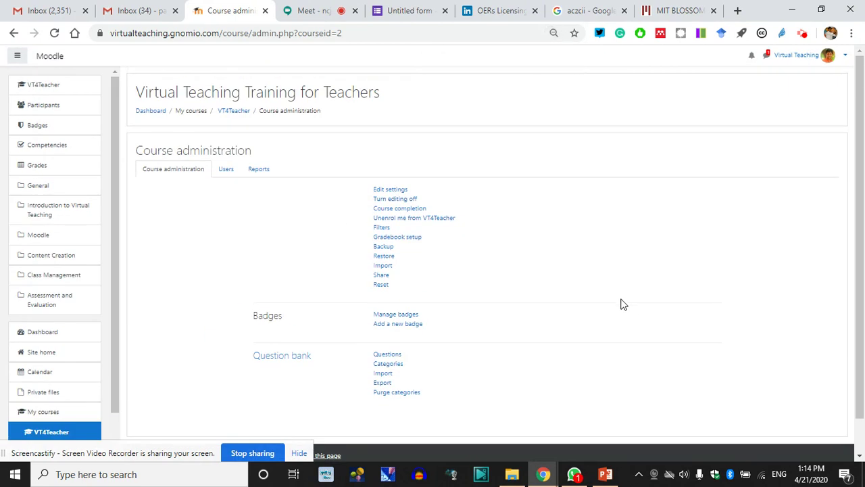
key(super+shift+s)
mouse_move(127, 72)
mouse_down()
mouse_move(496, 386)
mouse_move(509, 419)
mouse_up()
Step: Switch to WhatsApp, send the Course administration snip to the participant and follow it with the message "Questions"
click(574, 474)
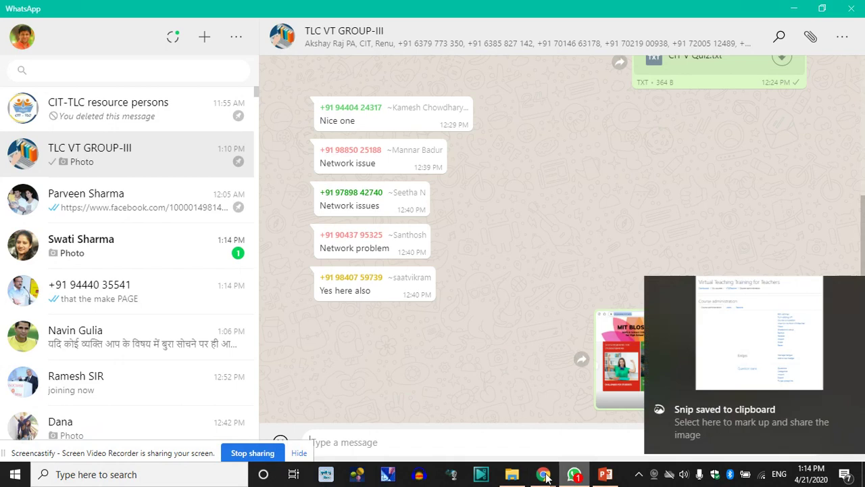
click(100, 293)
key(ctrl+v)
key(Return)
text(2)
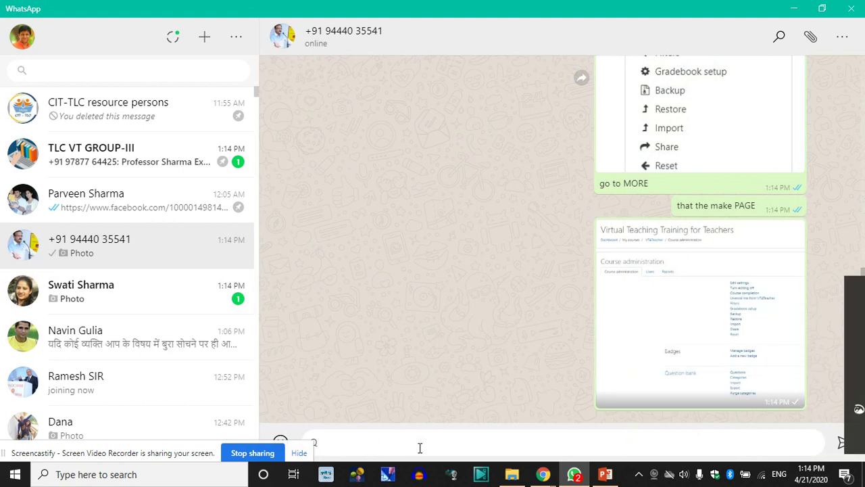
text(uestions)
key(Return)
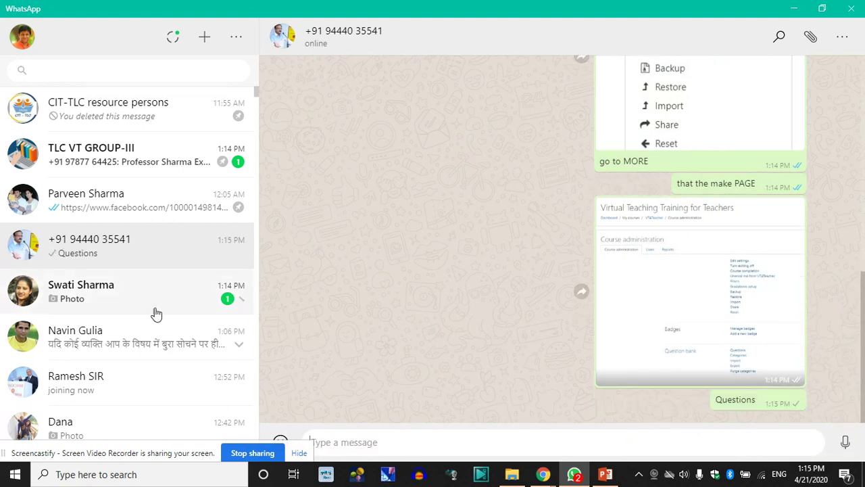
Step: View the unread craft photo in the contact's chat and reply with "GOOD"
click(129, 309)
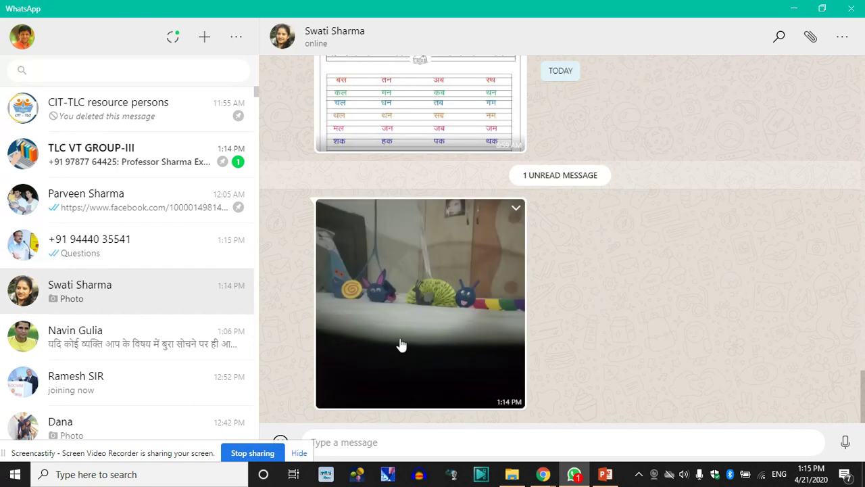
click(401, 345)
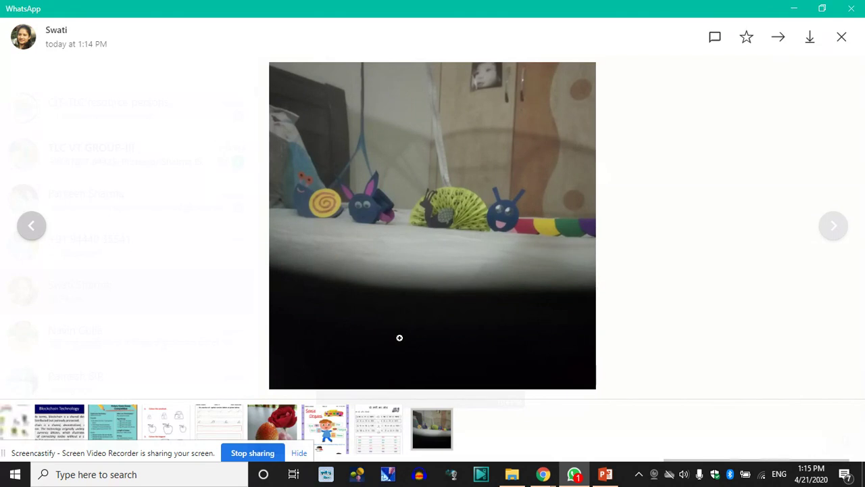
key(Escape)
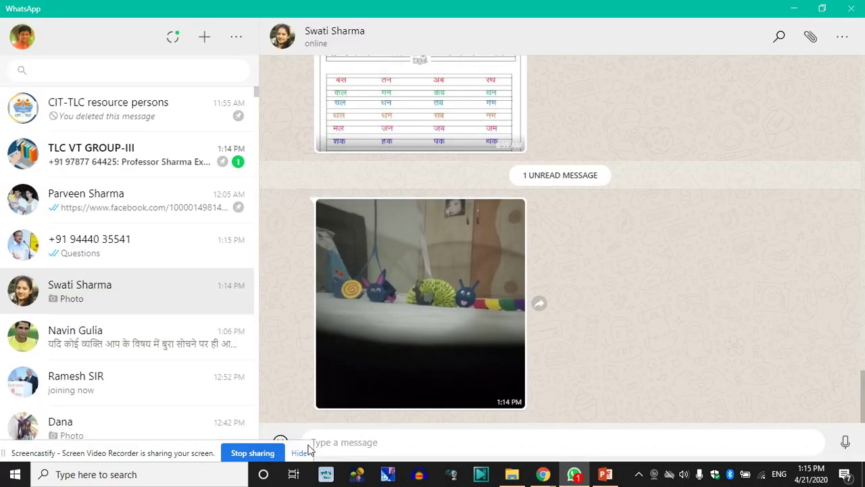
text(GOOD)
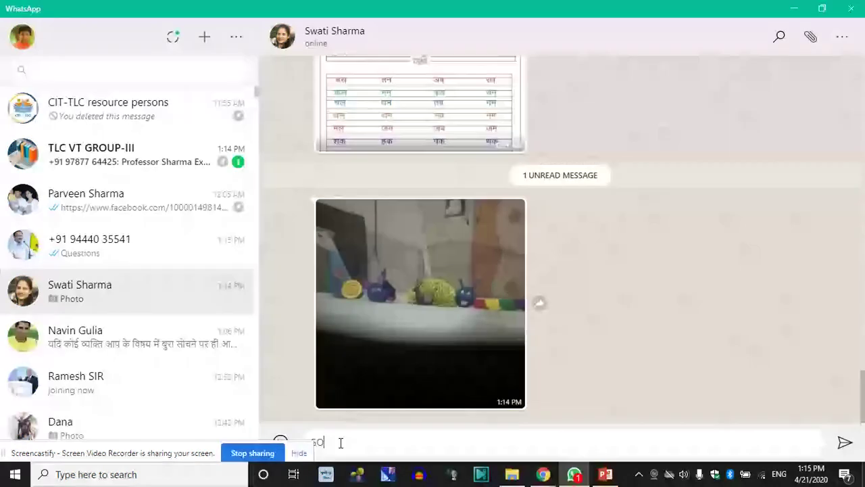
key(shift+Return)
key(Return)
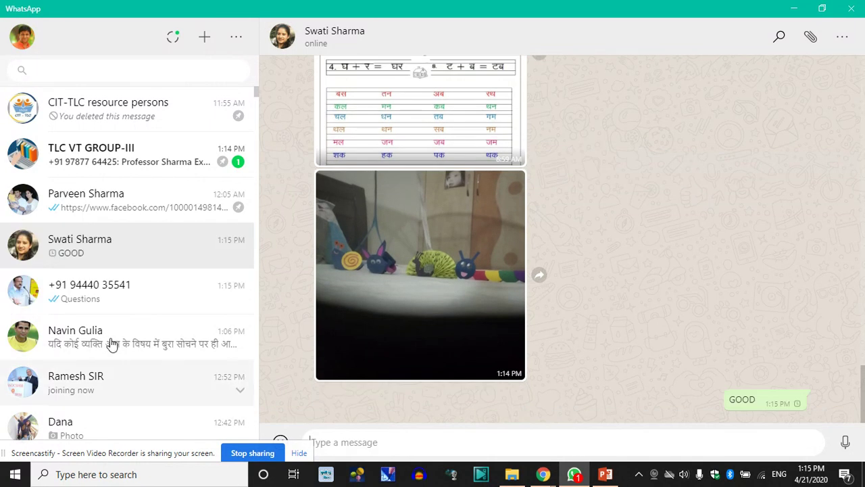
Step: In the TLC VT GROUP-III chat, write a reply with a smiley and "He will join for some more time post lu"
click(104, 158)
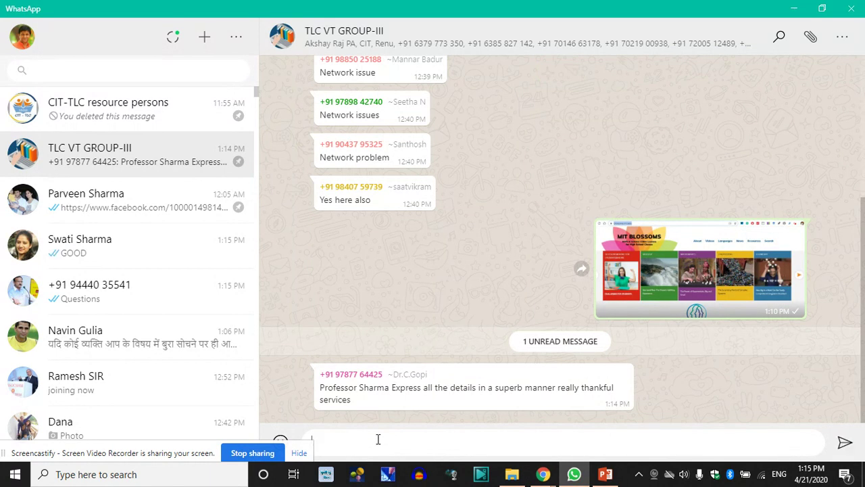
key(BackSpace)
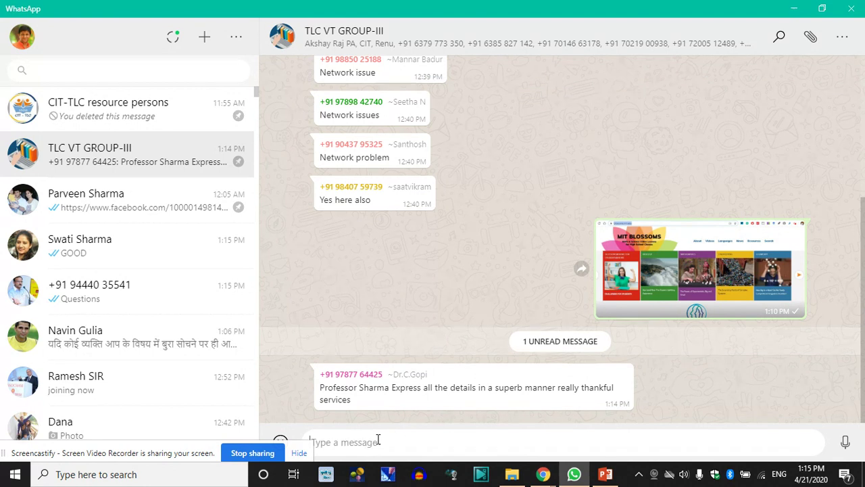
text(:))
text(He wil)
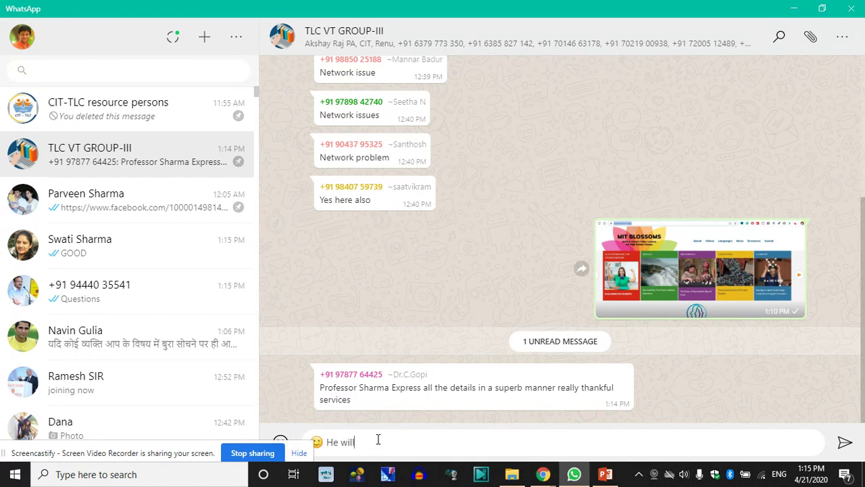
text(l join tor some more tme)
key(BackSpace)
key(BackSpace)
text(ime post lu)
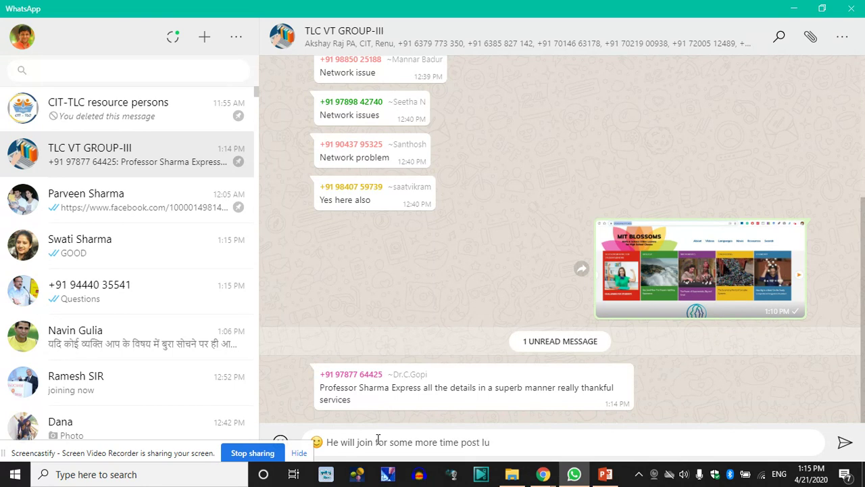